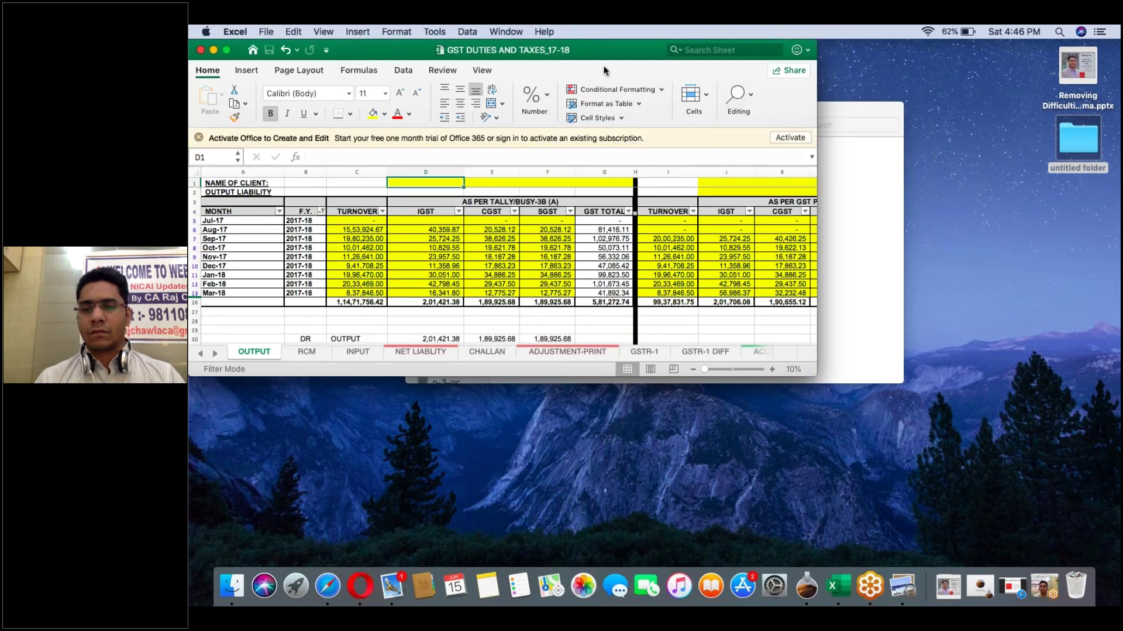
Enlarge the workbook window to fill the screen and zoom the OUTPUT sheet to 147%.
{"action": "left_click", "coordinate": [227, 50]}
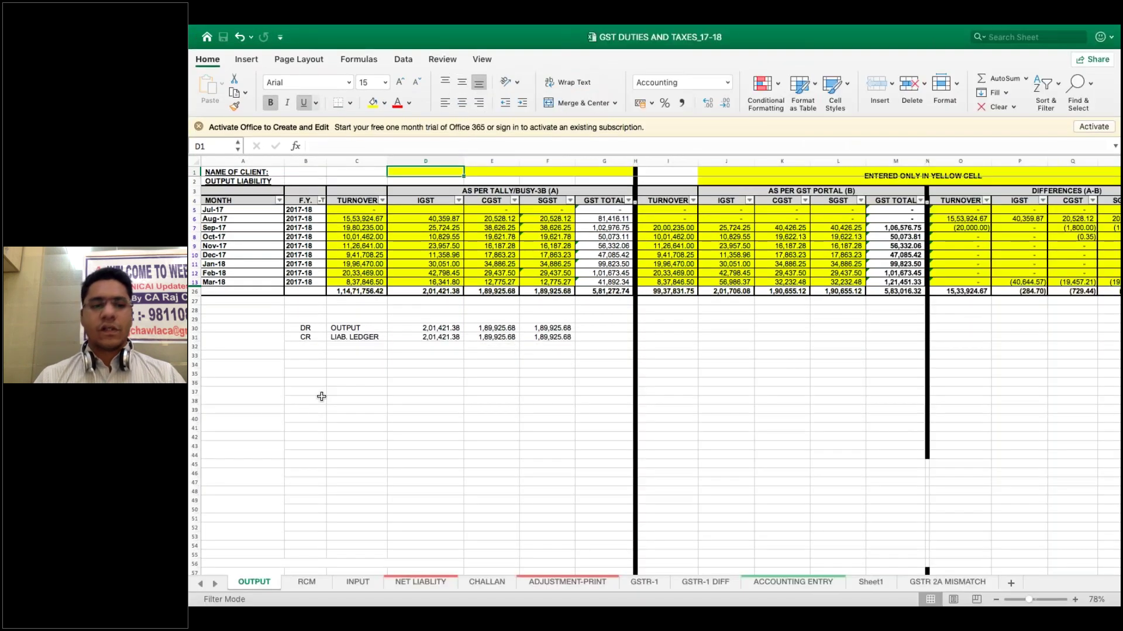
{"action": "left_click", "coordinate": [1037, 600]}
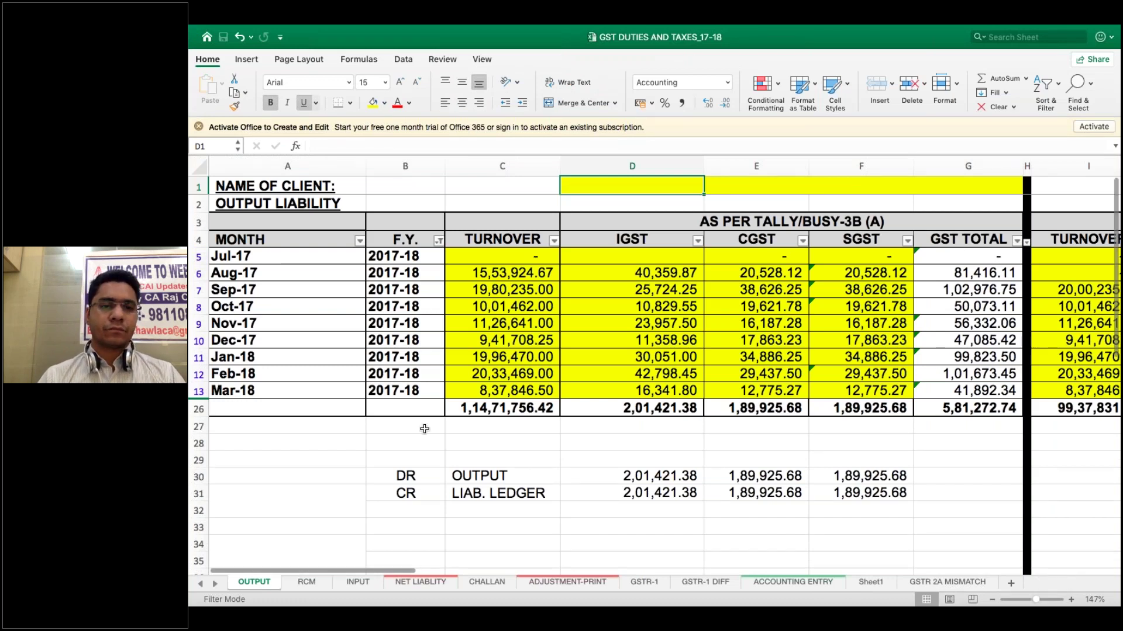
Examine the month list and the row 4 column headings from MONTH through GST TOTAL on the Tally/Busy side.
{"action": "left_click", "coordinate": [293, 237]}
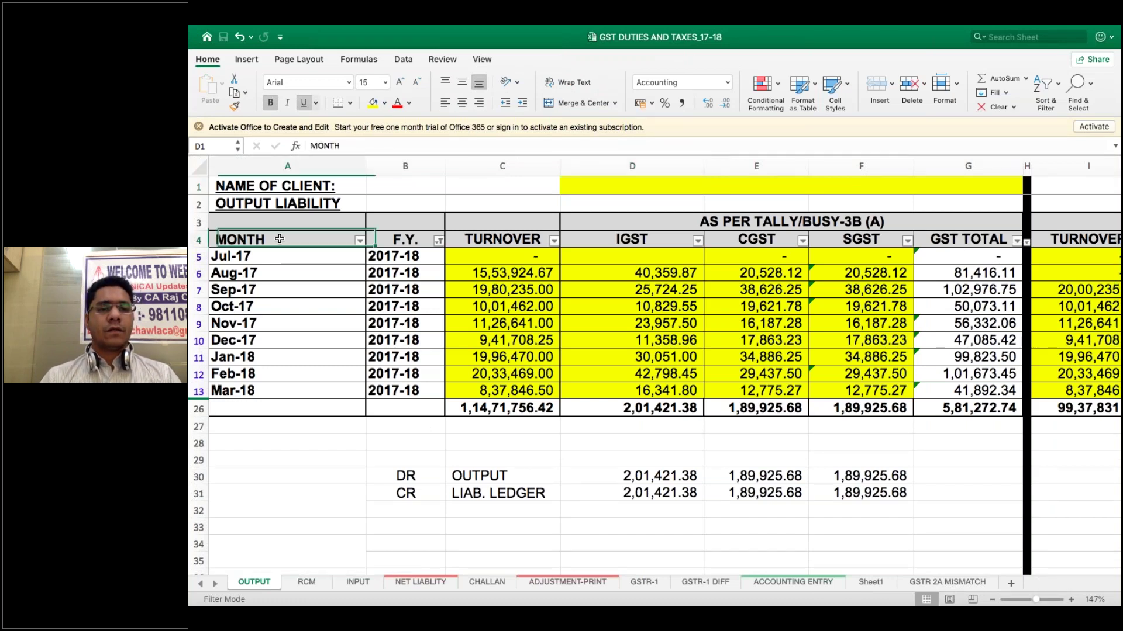
{"action": "left_click_drag", "start_coordinate": [278, 256], "coordinate": [273, 391]}
{"action": "left_click", "coordinate": [502, 240]}
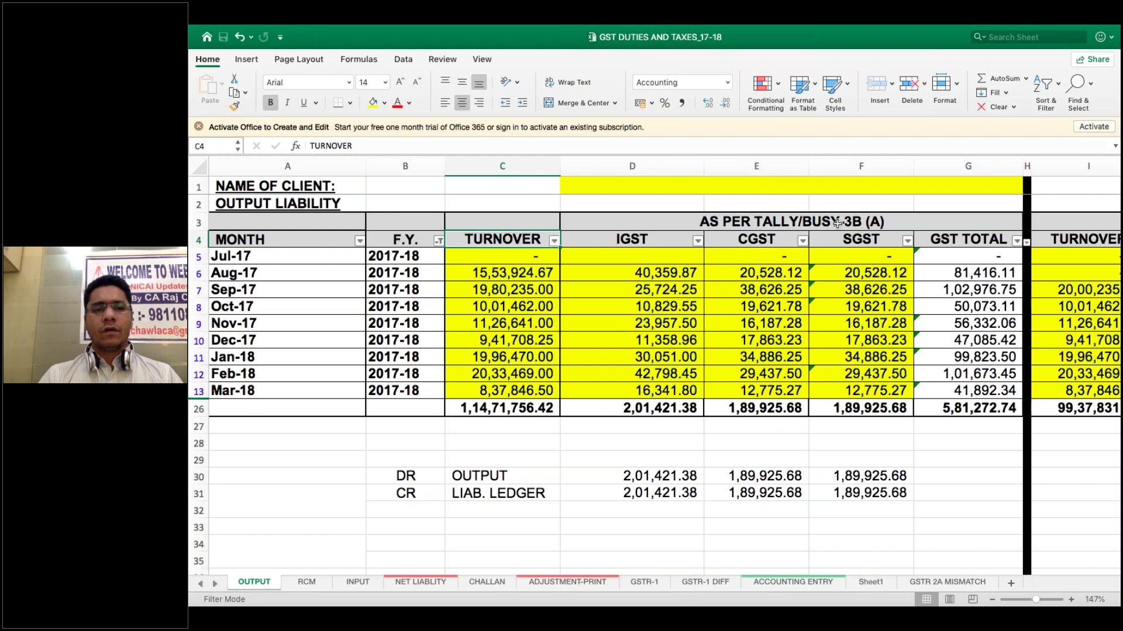
{"action": "key", "text": "Left"}
{"action": "key", "text": "Left"}
{"action": "key", "text": "Right"}
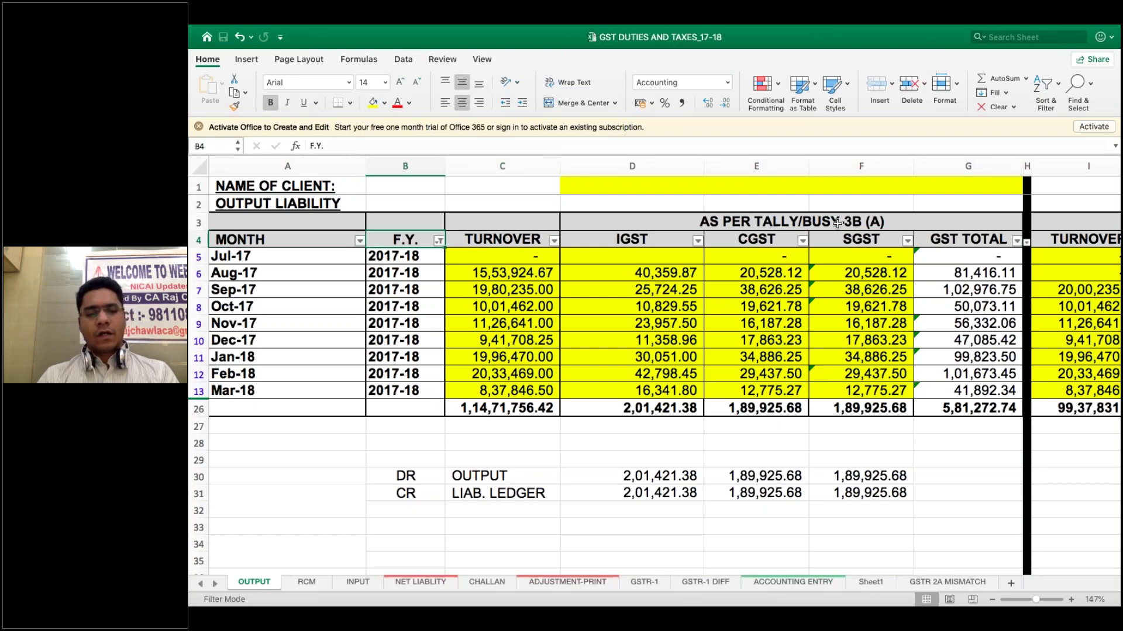
{"action": "key", "text": "Right"}
{"action": "key", "text": "Right"}
{"action": "key", "text": "Right"}
{"action": "key", "text": "Right"}
{"action": "key", "text": "Right"}
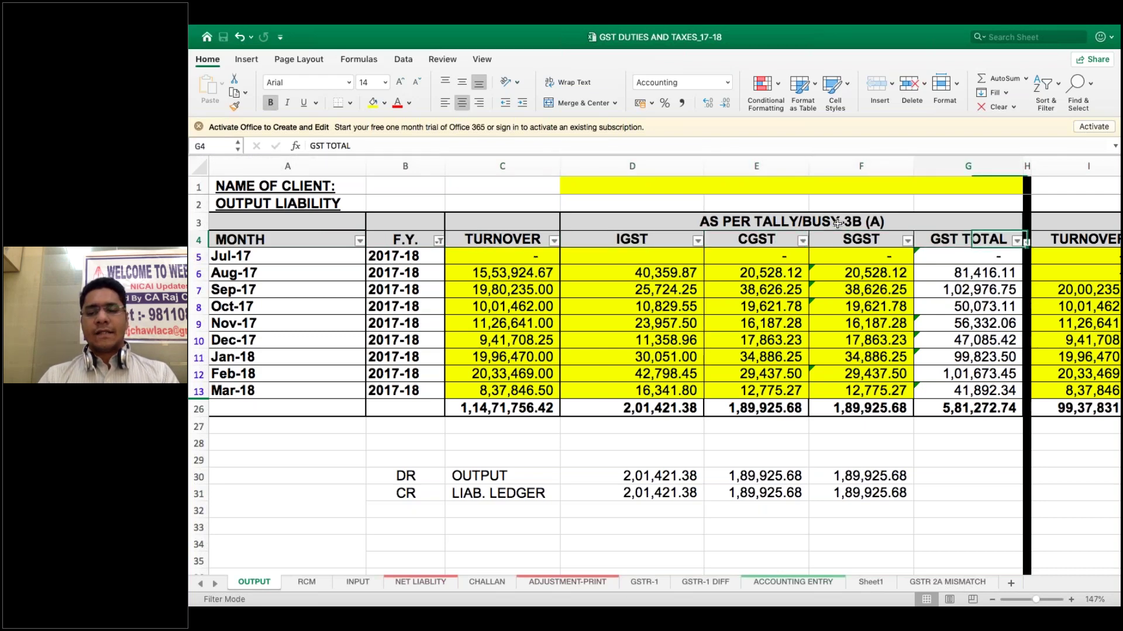
{"action": "key", "text": "Left"}
{"action": "key", "text": "Up"}
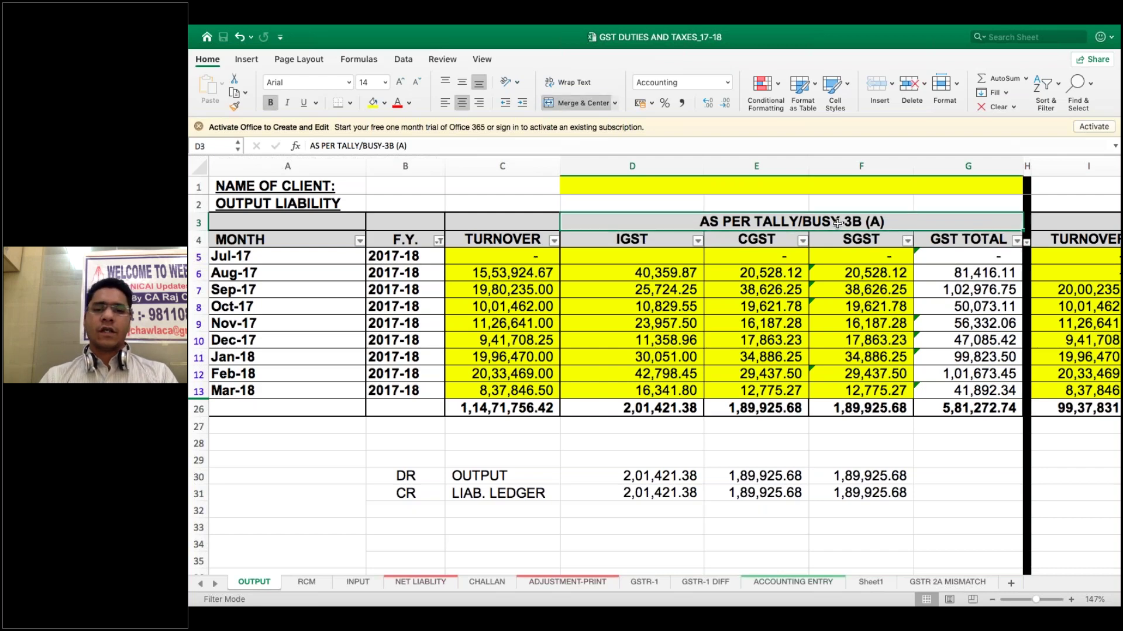
Highlight the AS PER TALLY/BUSY-3B (A) figures from TURNOVER to GST TOTAL, down through the totals row.
{"action": "key", "text": "shift+Down"}
{"action": "key", "text": "ctrl+shift+Down"}
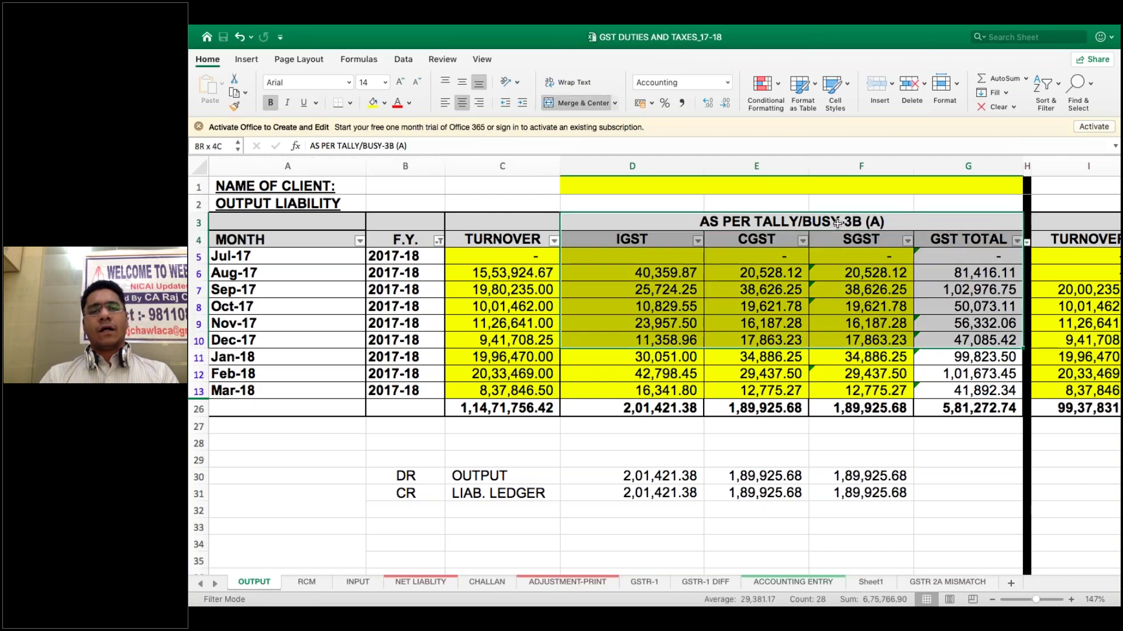
{"action": "key", "text": "shift+Down"}
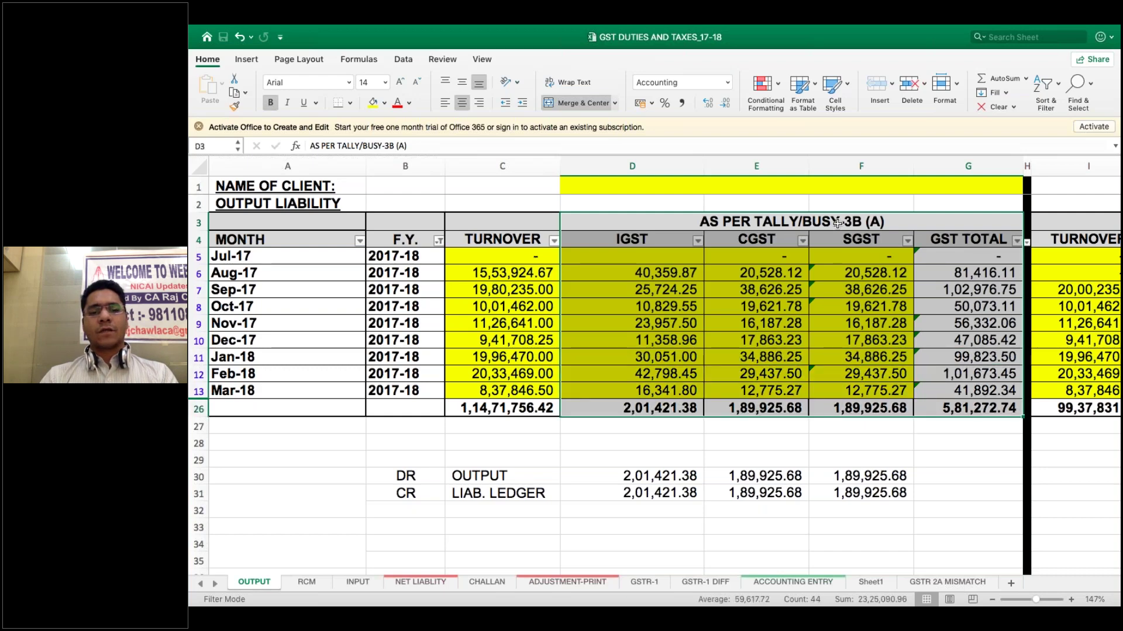
{"action": "key", "text": "ctrl+shift+Up"}
{"action": "key", "text": "shift+Left"}
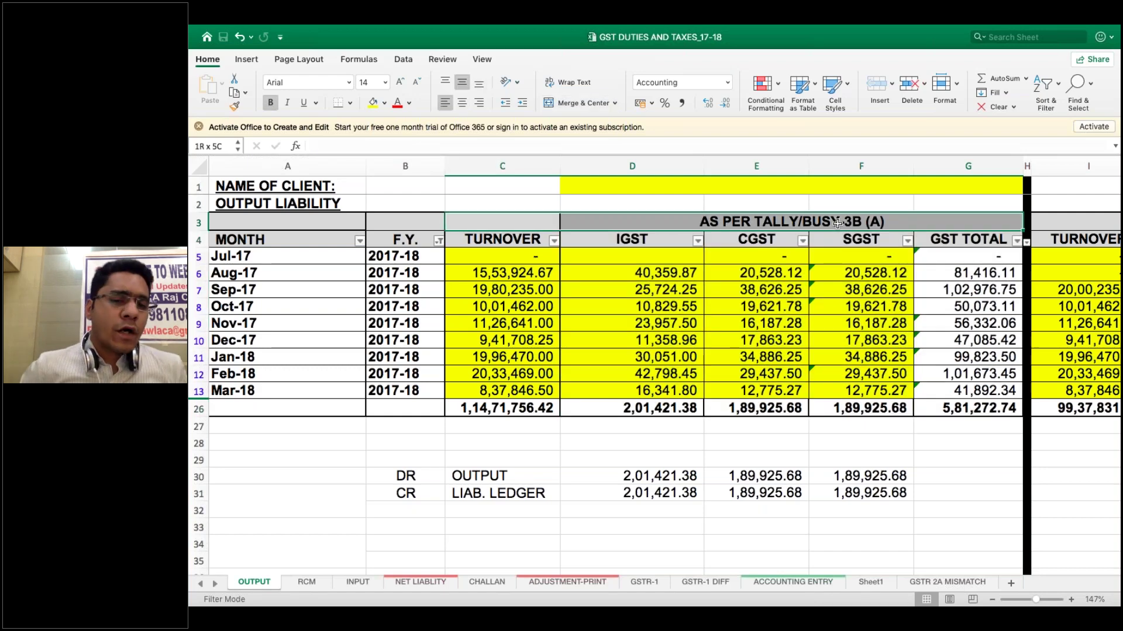
{"action": "key", "text": "shift+Down"}
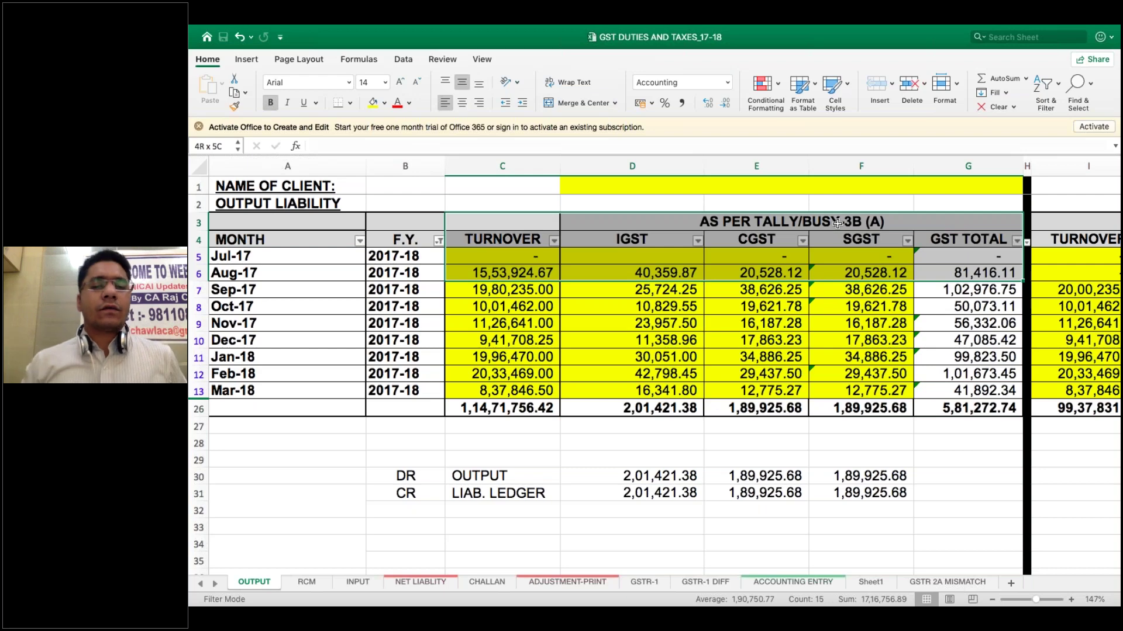
{"action": "key", "text": "ctrl+shift+Down"}
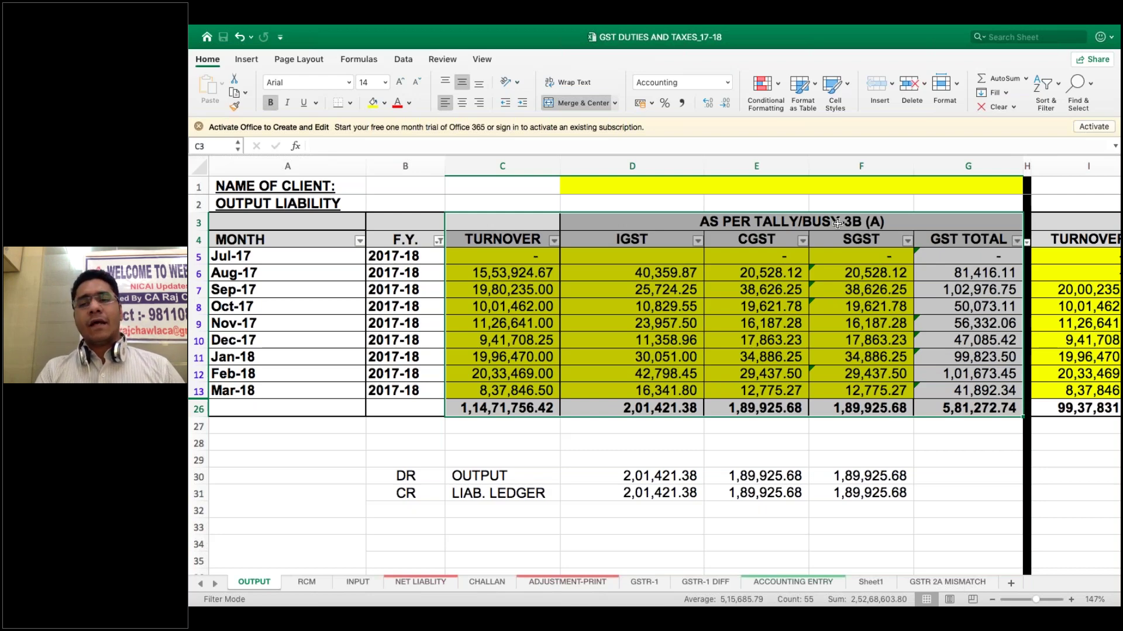
{"action": "left_click", "coordinate": [837, 223]}
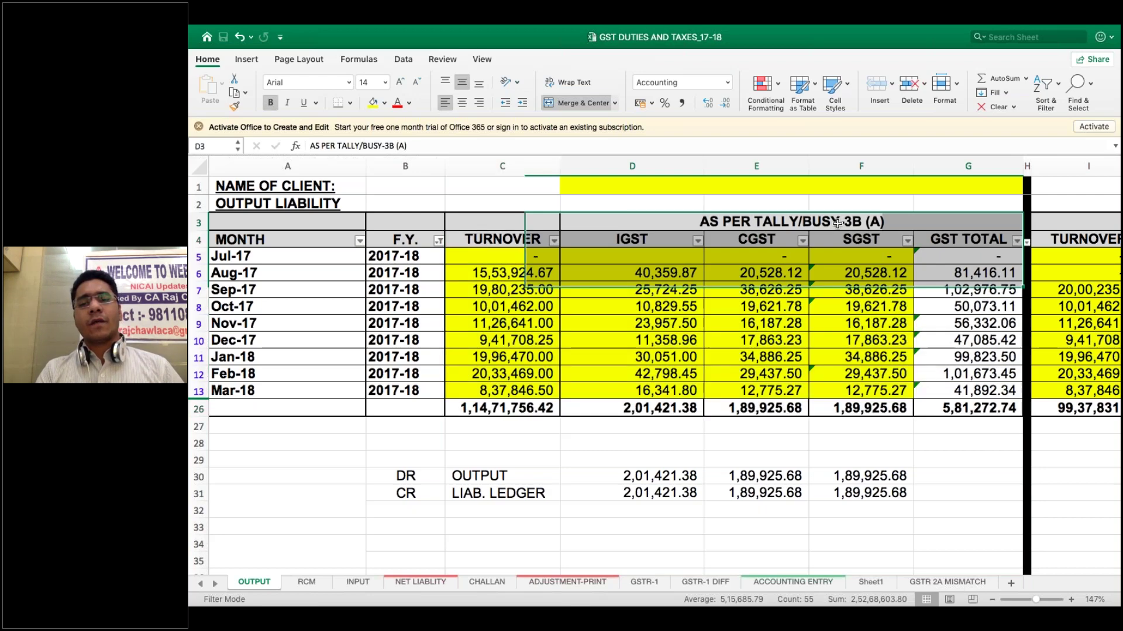
Highlight the AS PER GST PORTAL (B) figures from TURNOVER to GST TOTAL, down through the totals row.
{"action": "key", "text": "Right"}
{"action": "key", "text": "Right"}
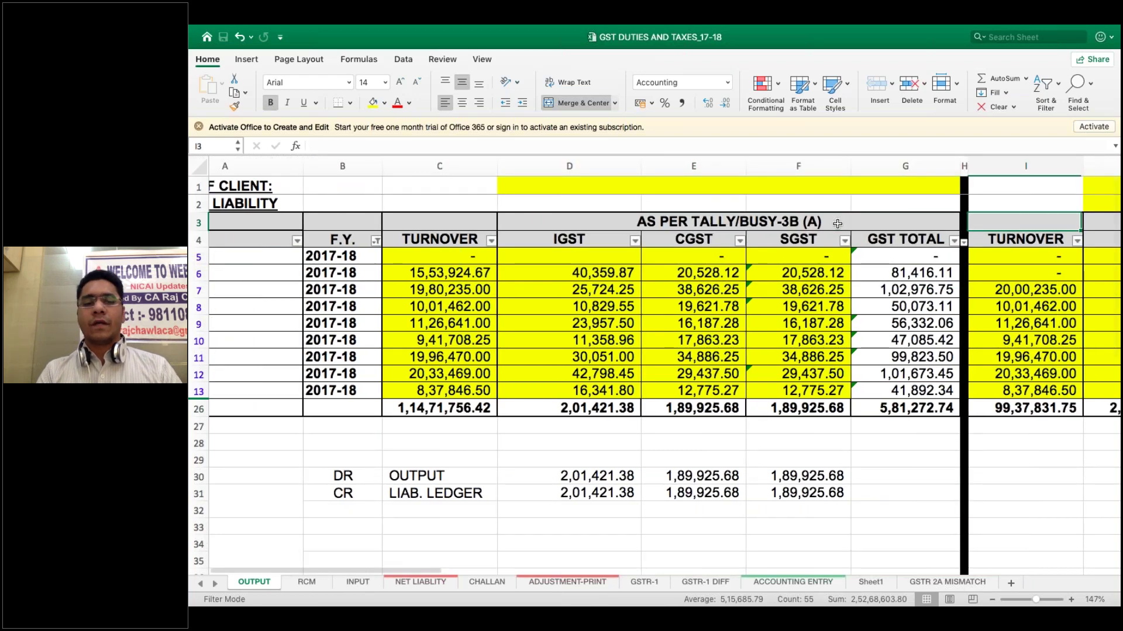
{"action": "key", "text": "Right"}
{"action": "key", "text": "Right"}
{"action": "key", "text": "Left"}
{"action": "key", "text": "Left"}
{"action": "key", "text": "shift+Right"}
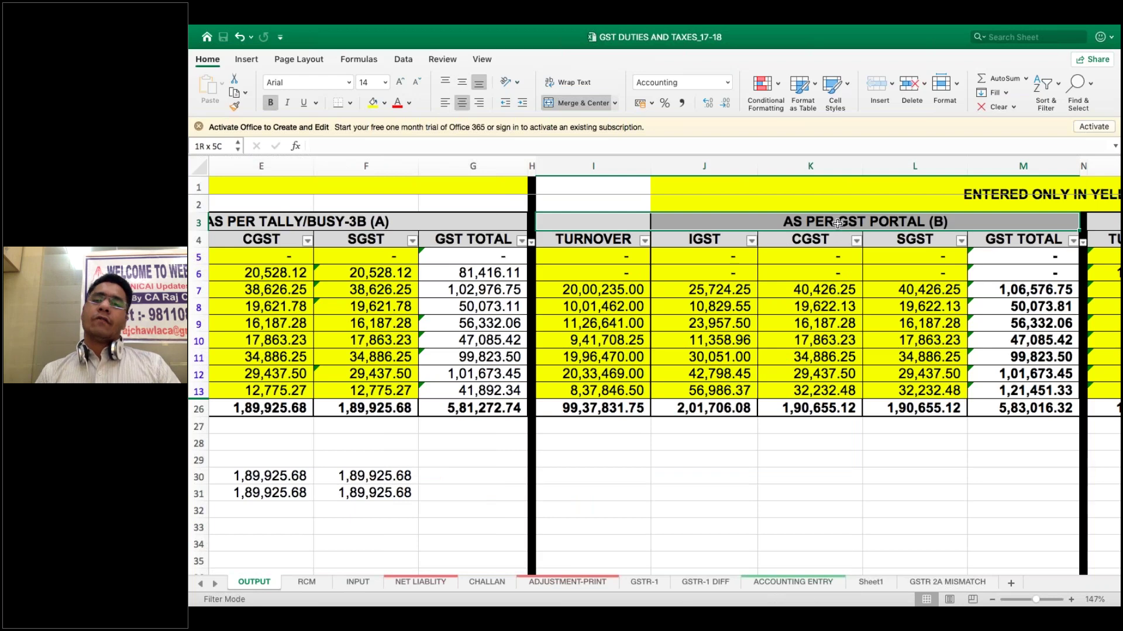
{"action": "key", "text": "ctrl+shift+Down"}
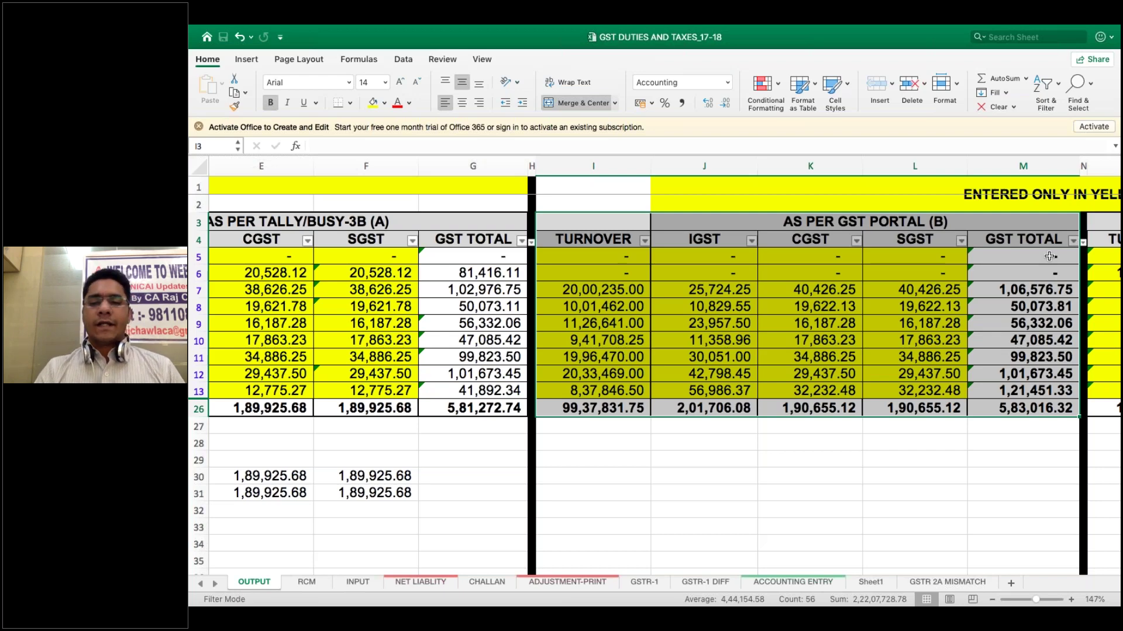
{"action": "left_click_drag", "start_coordinate": [1049, 222], "coordinate": [1049, 273]}
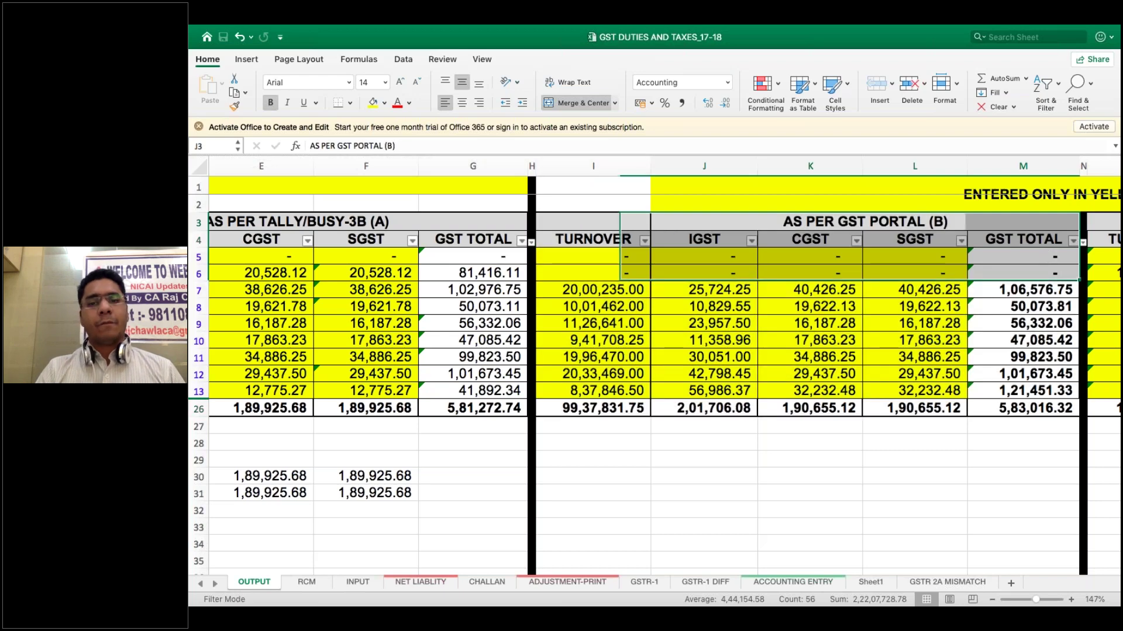
Highlight the whole DIFFERENCES (A-B) block down to the totals row and return to the first column.
{"action": "scroll", "coordinate": [664, 375], "scroll_direction": "right", "scroll_amount": 8}
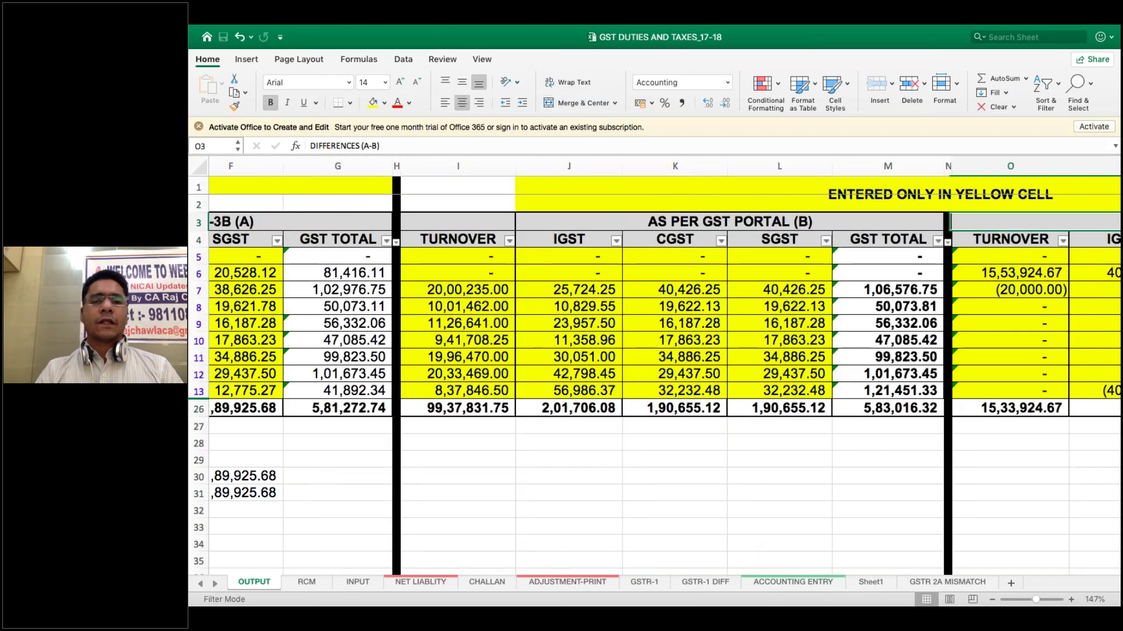
{"action": "left_click_drag", "start_coordinate": [588, 222], "coordinate": [795, 391]}
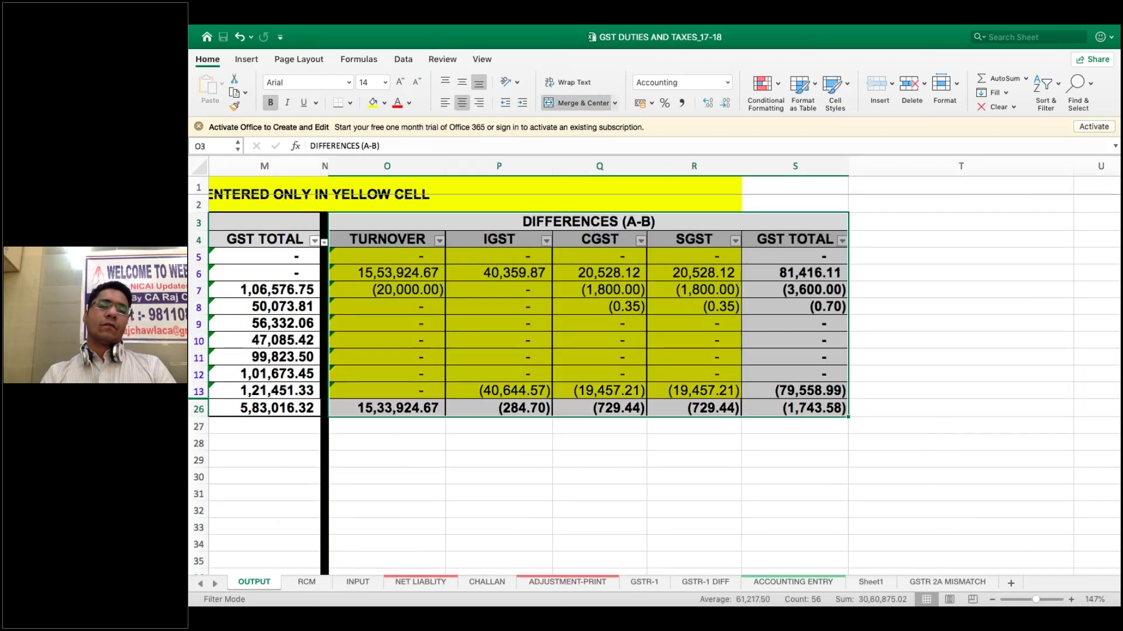
{"action": "left_click", "coordinate": [325, 225]}
{"action": "key", "text": "Home"}
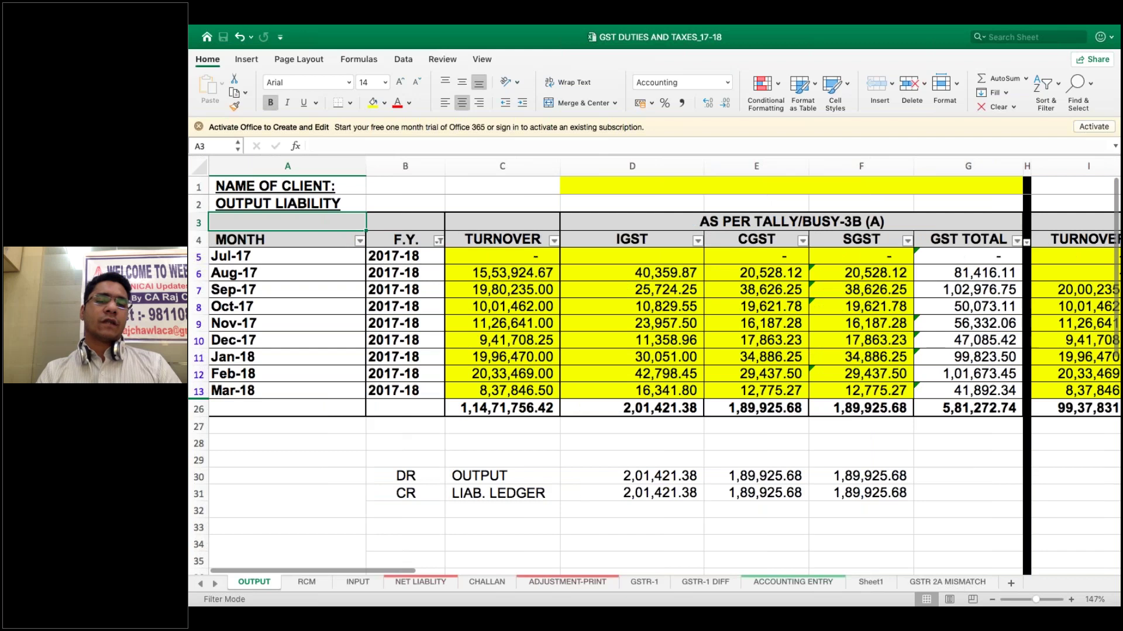
Examine the row 26 totals from the Tally/Busy columns across to the GST portal's TURNOVER and IGST.
{"action": "left_click", "coordinate": [406, 222]}
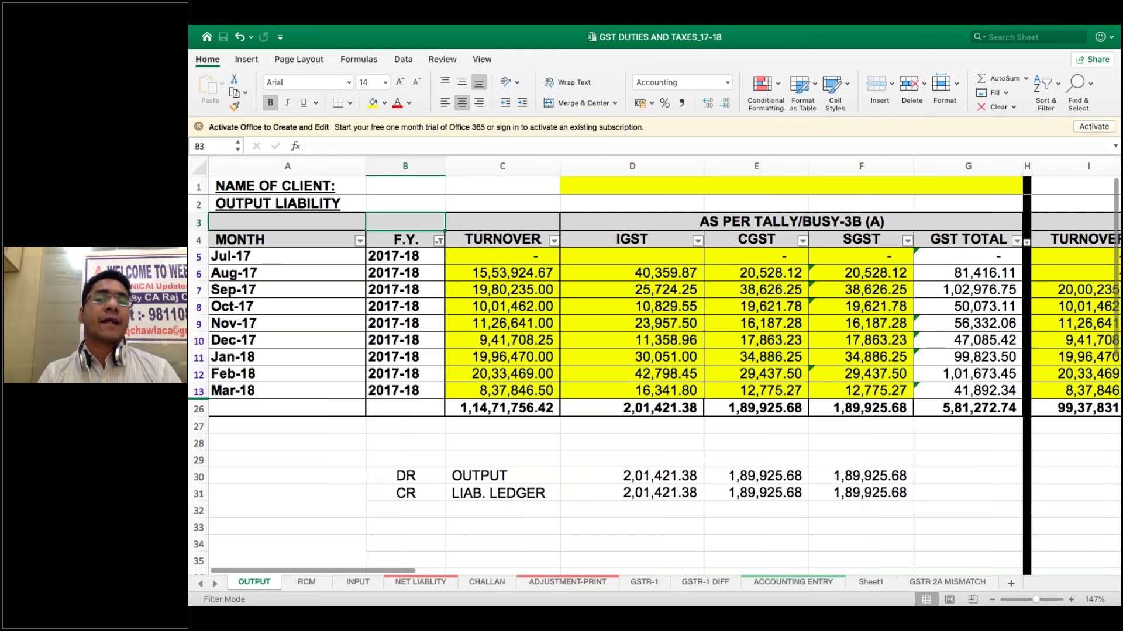
{"action": "left_click", "coordinate": [502, 239]}
{"action": "key", "text": "ctrl+Down"}
{"action": "key", "text": "Right"}
{"action": "key", "text": "Right"}
{"action": "left_click", "coordinate": [1026, 408]}
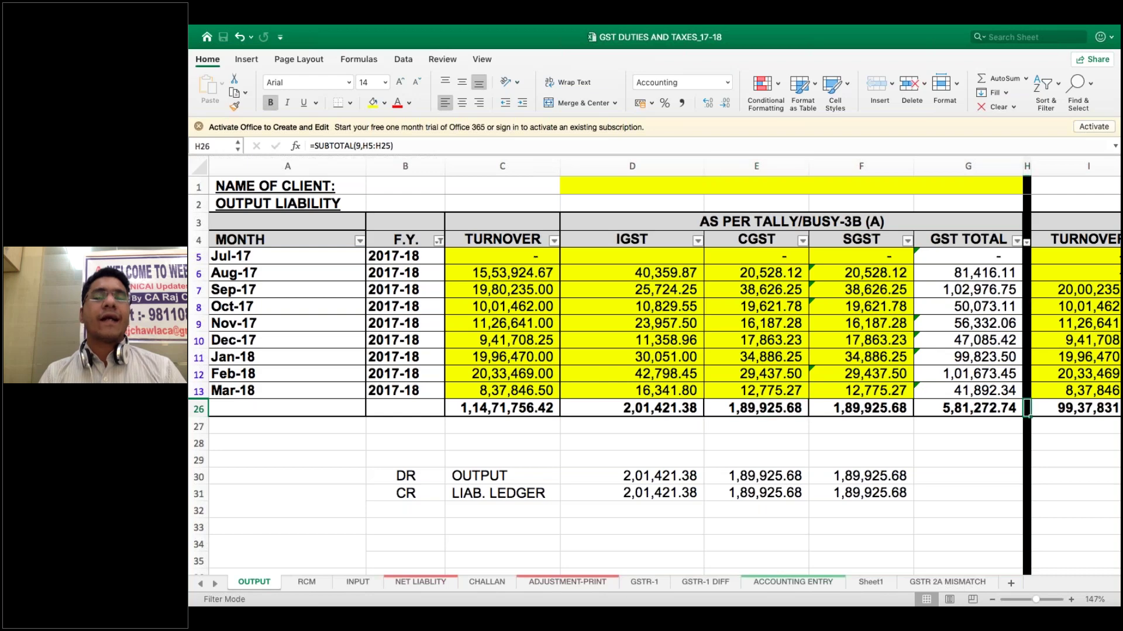
{"action": "key", "text": "Right"}
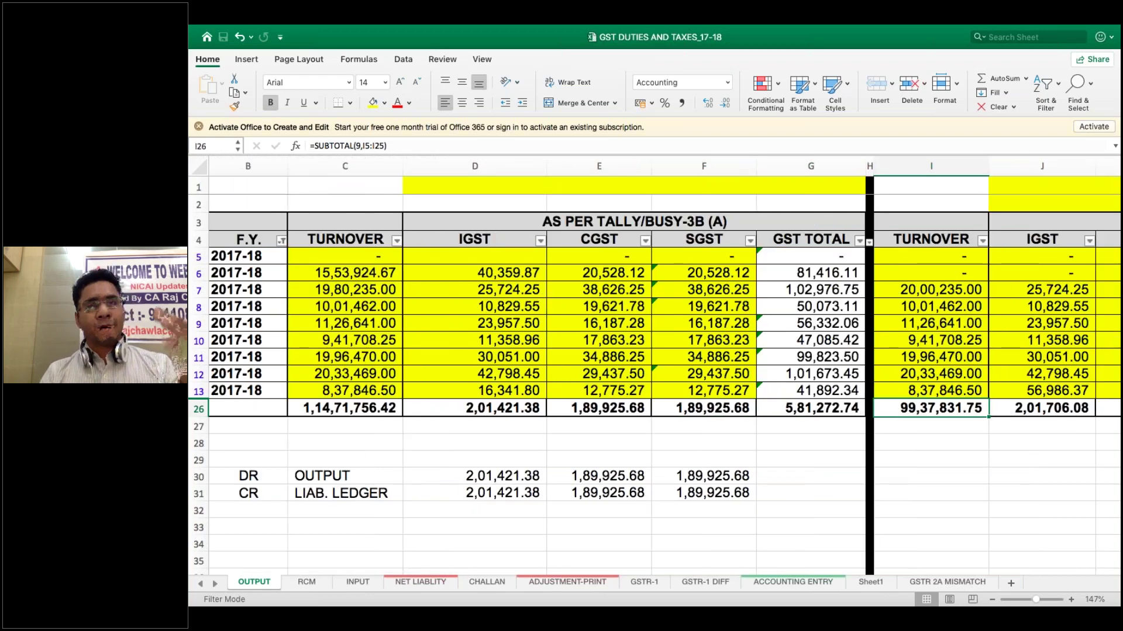
{"action": "key", "text": "Right"}
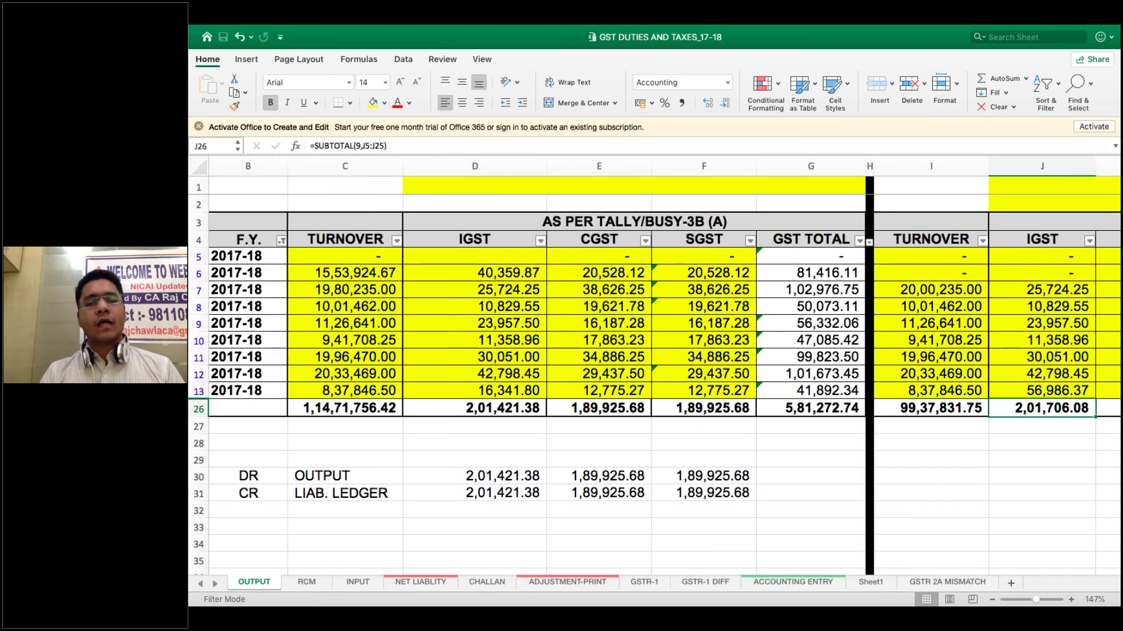
Review the totals under DIFFERENCES (A-B), highlighting the IGST, CGST and SGST differences in row 26.
{"action": "key", "text": "Right"}
{"action": "key", "text": "Right"}
{"action": "key", "text": "Right"}
{"action": "key", "text": "Right"}
{"action": "key", "text": "Right"}
{"action": "key", "text": "Right"}
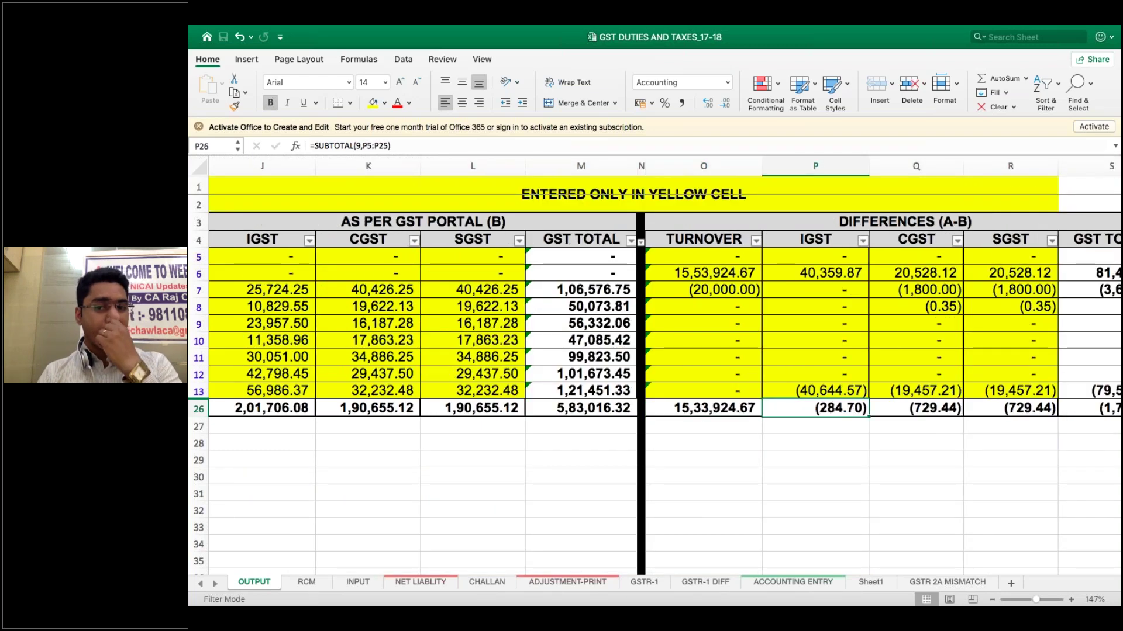
{"action": "key", "text": "Right"}
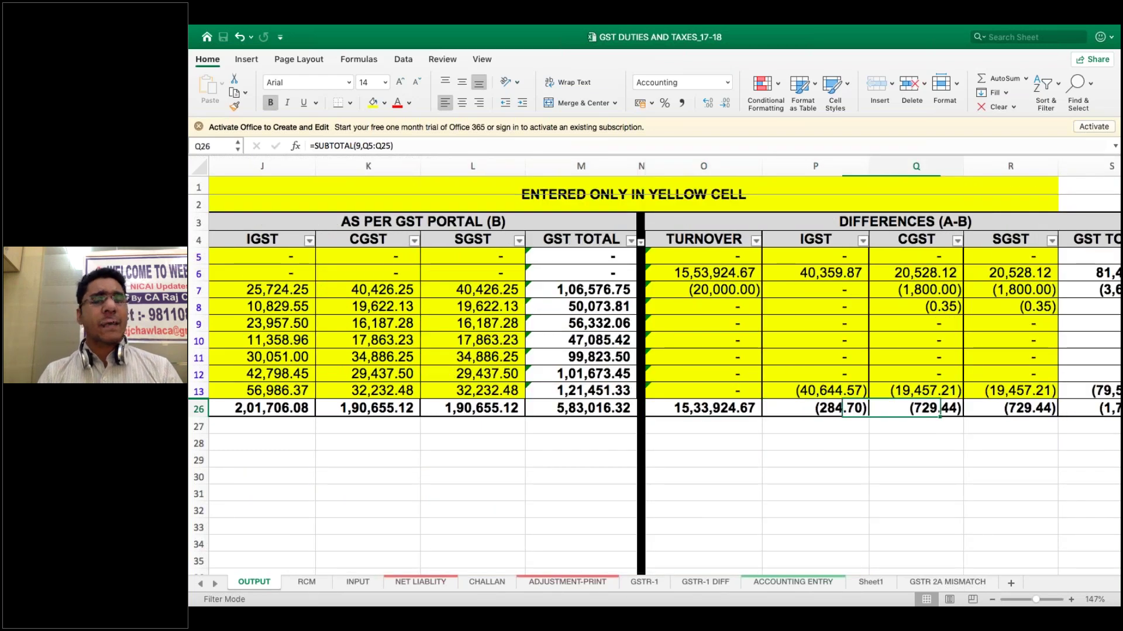
{"action": "key", "text": "Left"}
{"action": "key", "text": "Left"}
{"action": "scroll", "coordinate": [655, 374], "scroll_direction": "right", "scroll_amount": 3}
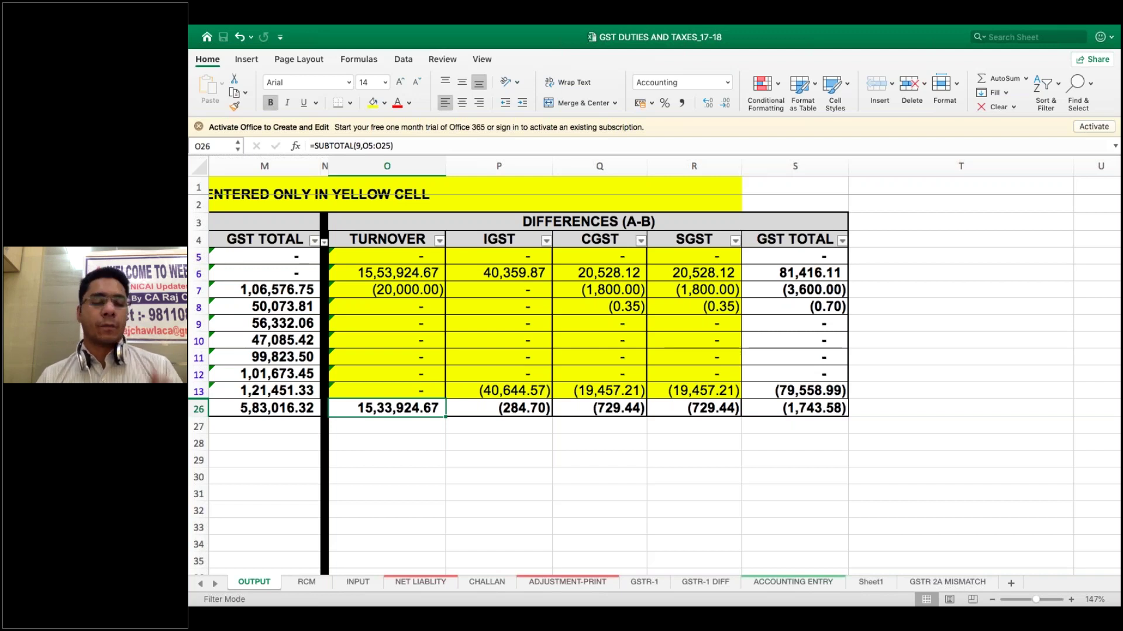
{"action": "key", "text": "Right"}
{"action": "key", "text": "shift+Right"}
{"action": "key", "text": "shift+Right"}
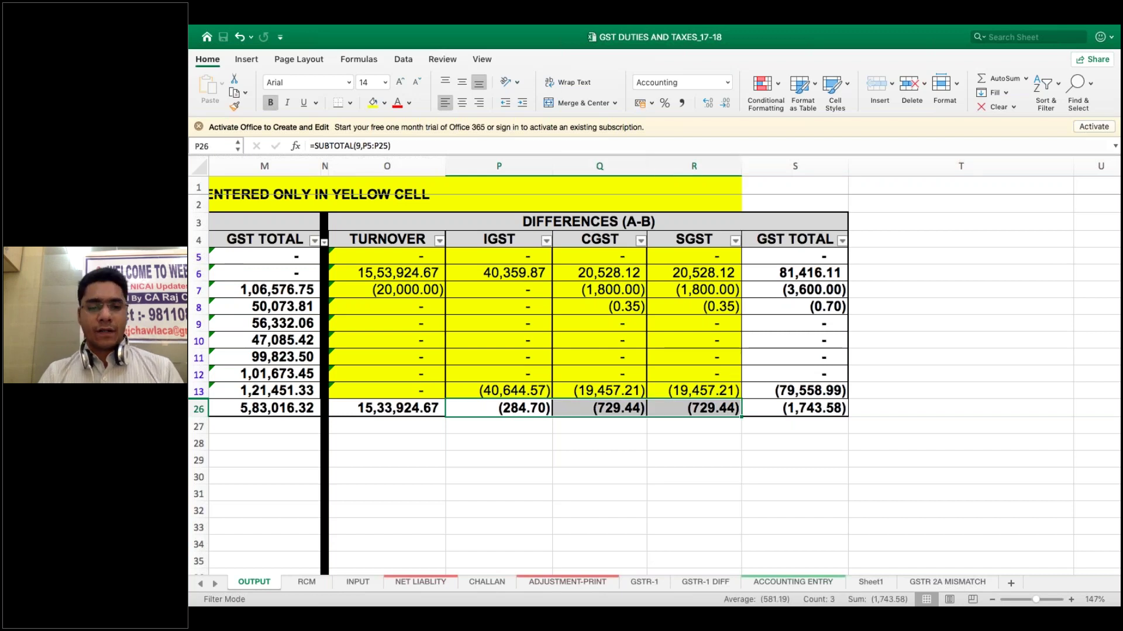
{"action": "key", "text": "shift+Left"}
{"action": "key", "text": "shift+Left"}
Go back along row 26 to examine the AS PER GST PORTAL (B) totals from IGST to GST TOTAL.
{"action": "key", "text": "Left"}
{"action": "key", "text": "Left"}
{"action": "key", "text": "Left"}
{"action": "key", "text": "Left"}
{"action": "key", "text": "Left"}
{"action": "key", "text": "Left"}
{"action": "key", "text": "Left"}
{"action": "key", "text": "Left"}
{"action": "key", "text": "Left"}
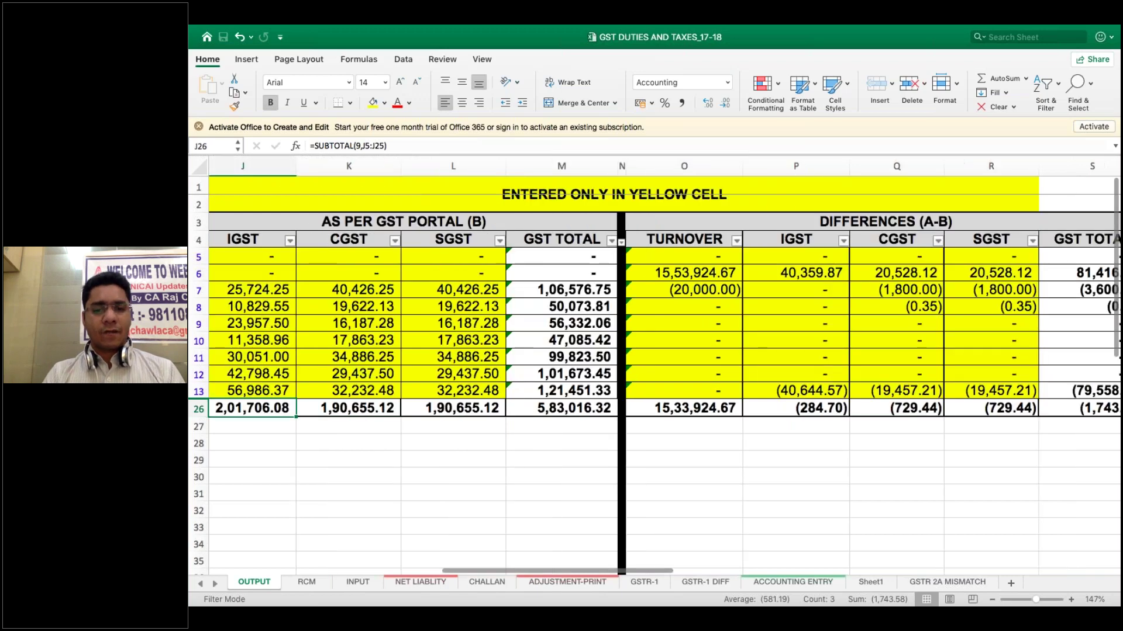
{"action": "key", "text": "Right"}
{"action": "key", "text": "Right"}
{"action": "key", "text": "Right"}
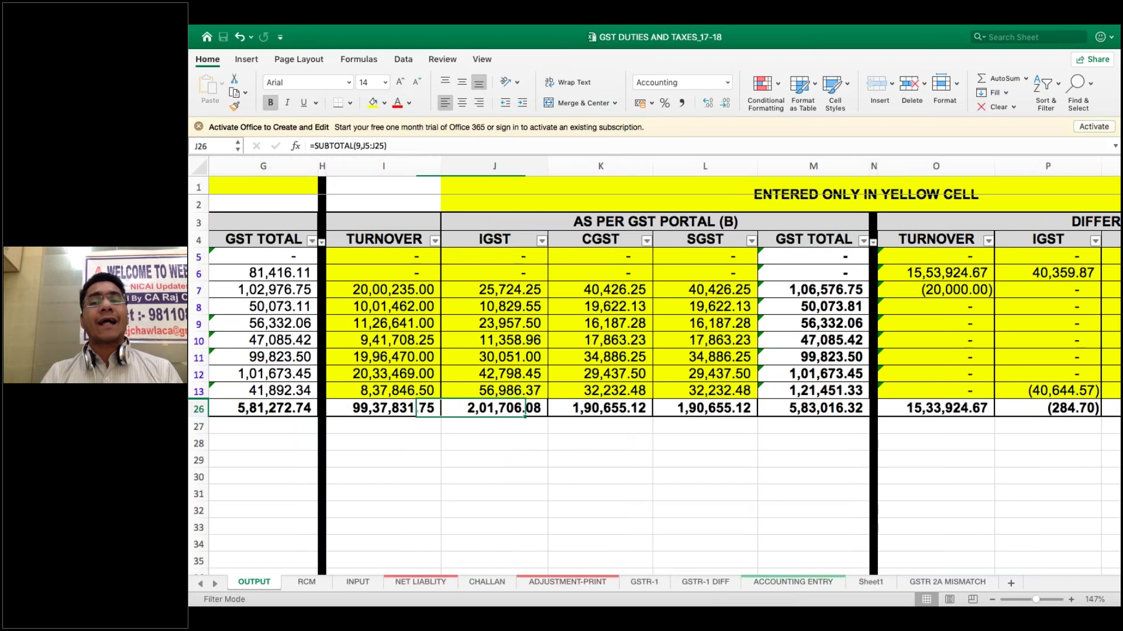
{"action": "key", "text": "Right"}
{"action": "key", "text": "Right"}
{"action": "key", "text": "Right"}
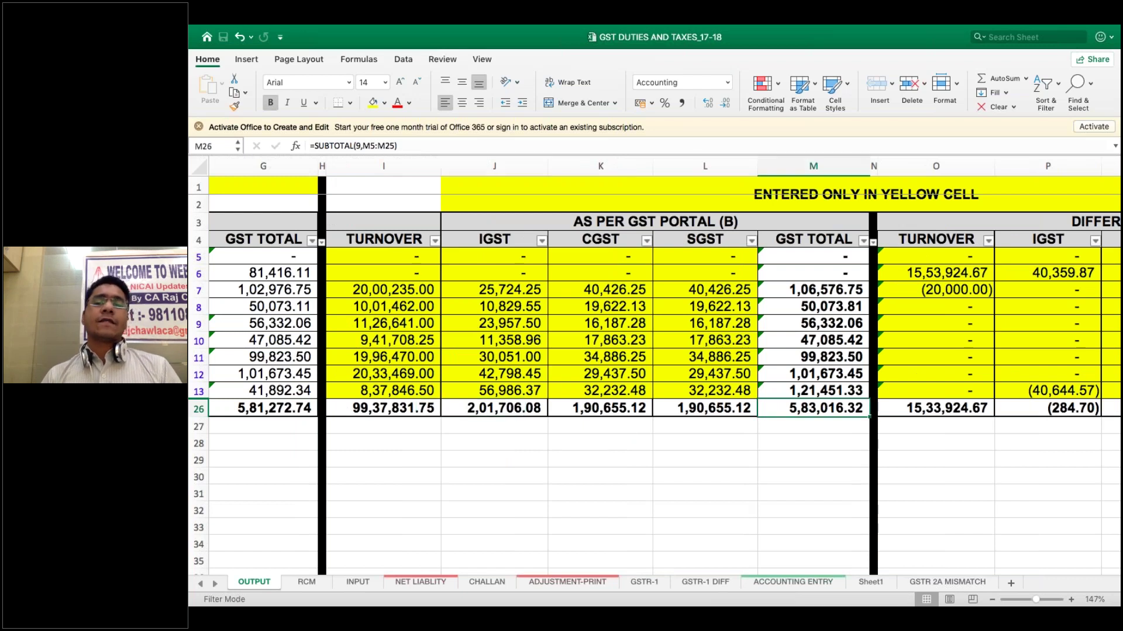
Examine the row 26 difference totals across to GST TOTAL, then back to SGST and CGST.
{"action": "key", "text": "Right"}
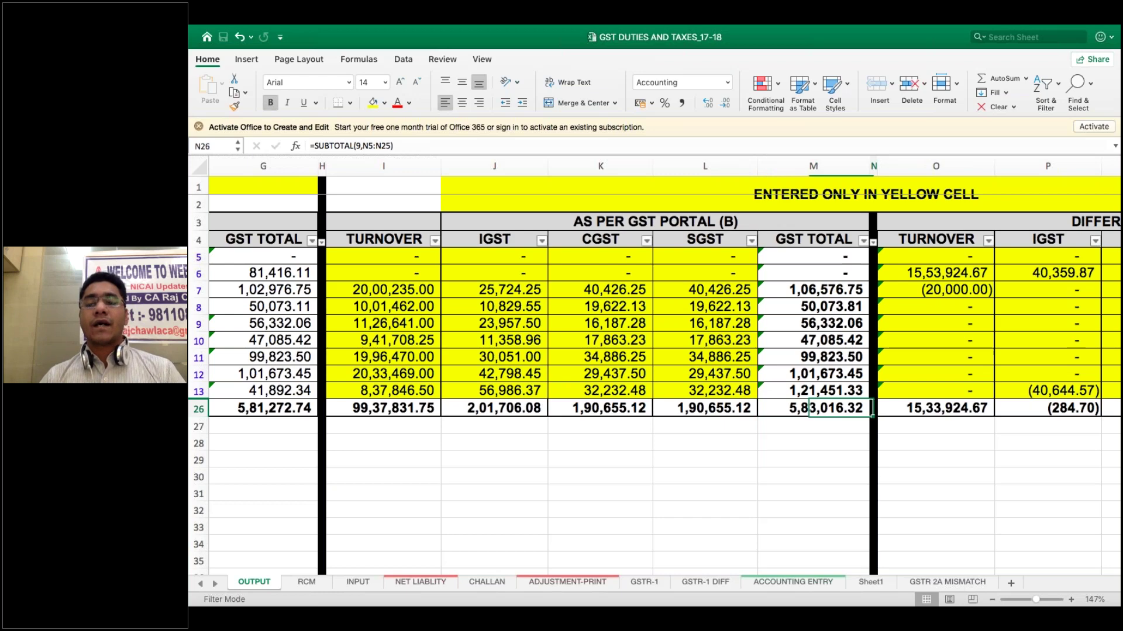
{"action": "key", "text": "Right"}
{"action": "key", "text": "Right"}
{"action": "key", "text": "Right"}
{"action": "key", "text": "Right"}
{"action": "key", "text": "Right"}
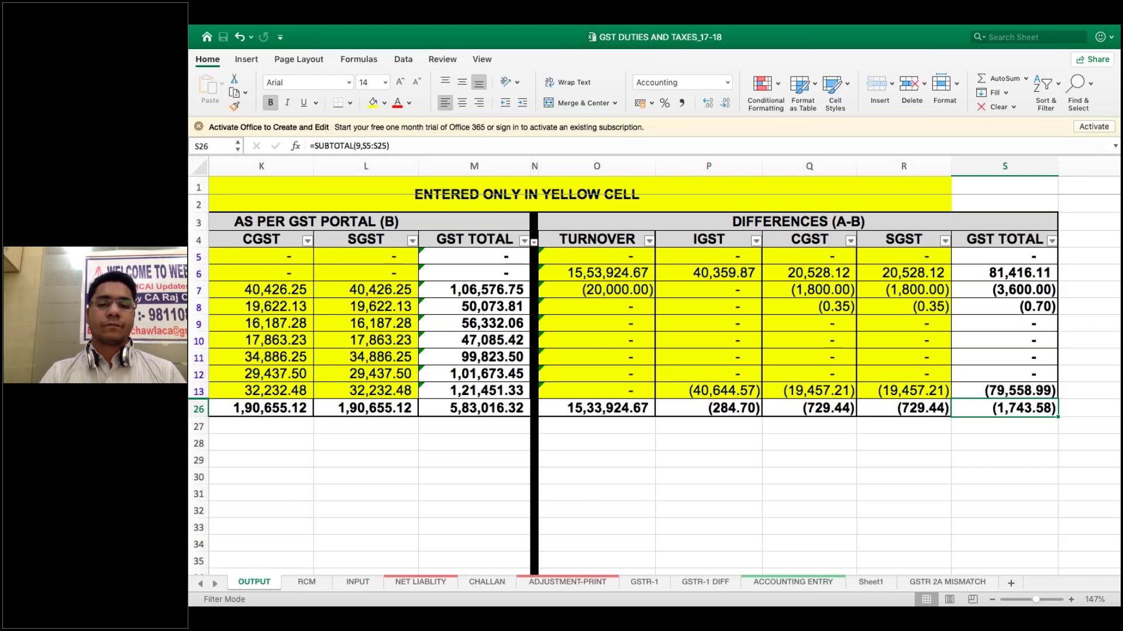
{"action": "key", "text": "Left"}
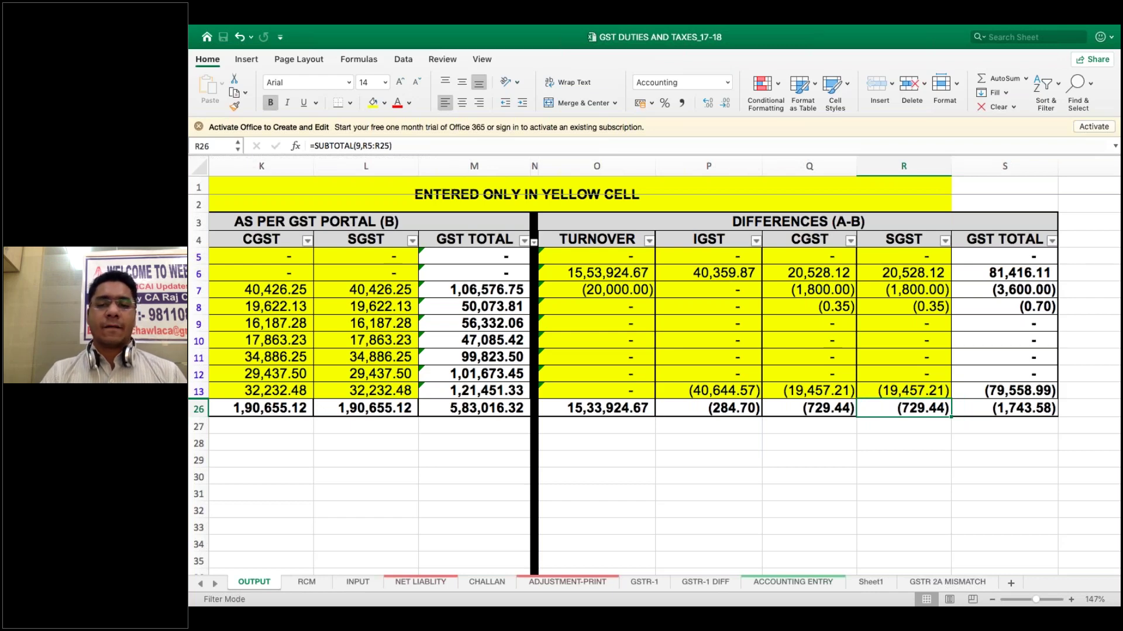
{"action": "left_click", "coordinate": [822, 408]}
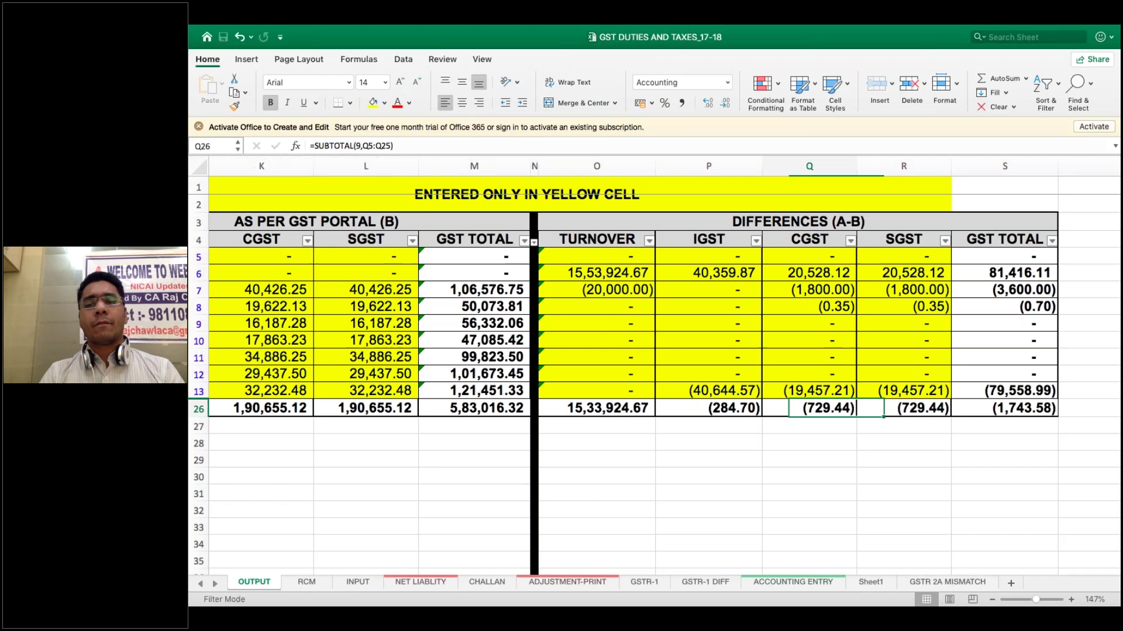
Go back to the AS PER TALLY/BUSY-3B (A) block and highlight its heading through the Aug-17 row.
{"action": "key", "text": "Home"}
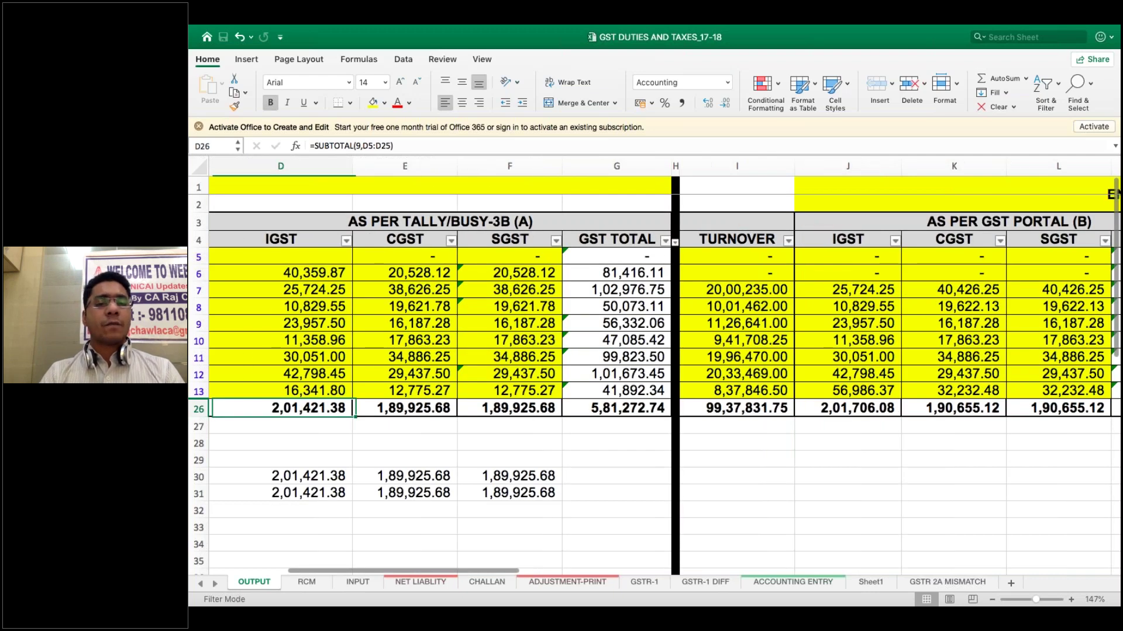
{"action": "left_click", "coordinate": [1058, 408]}
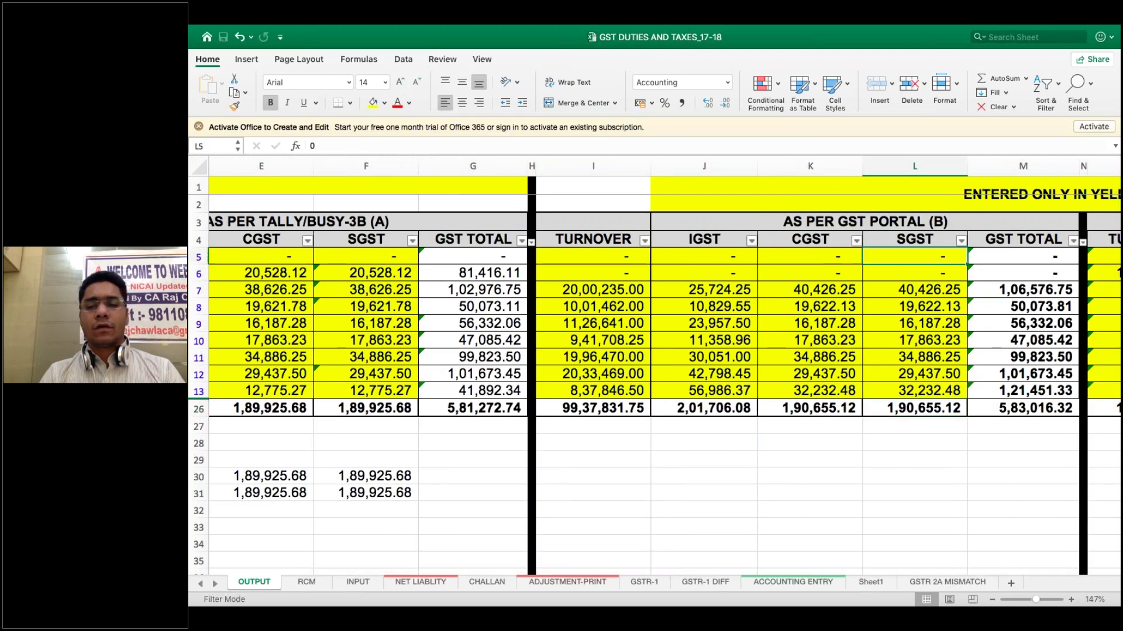
{"action": "left_click", "coordinate": [351, 222]}
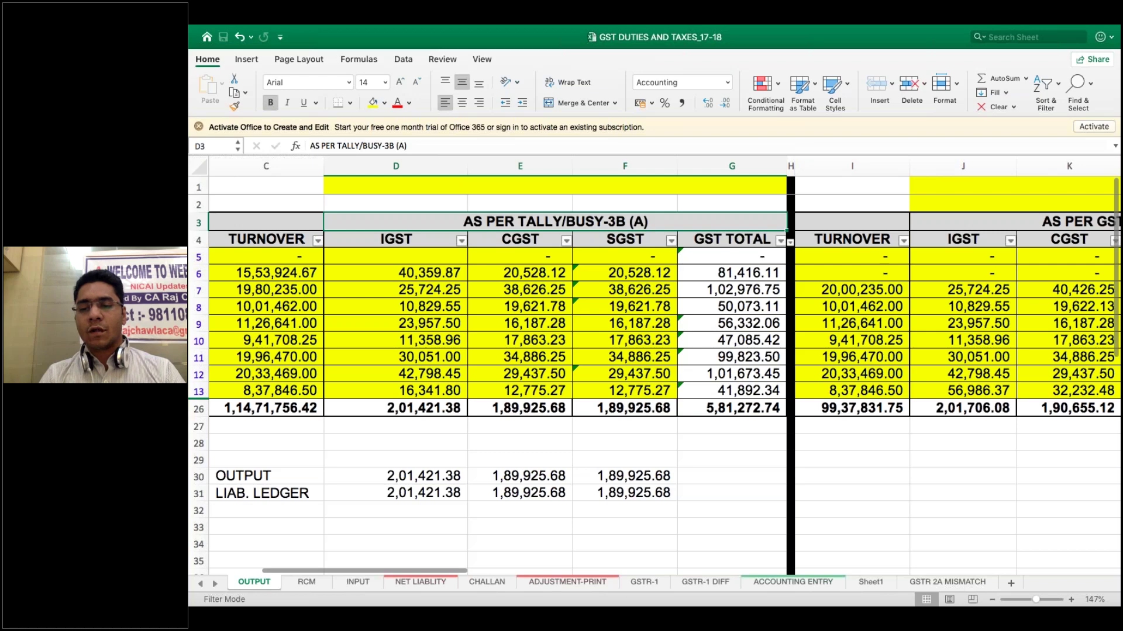
{"action": "key", "text": "shift+Down"}
{"action": "key", "text": "shift+Down"}
{"action": "key", "text": "shift+Down"}
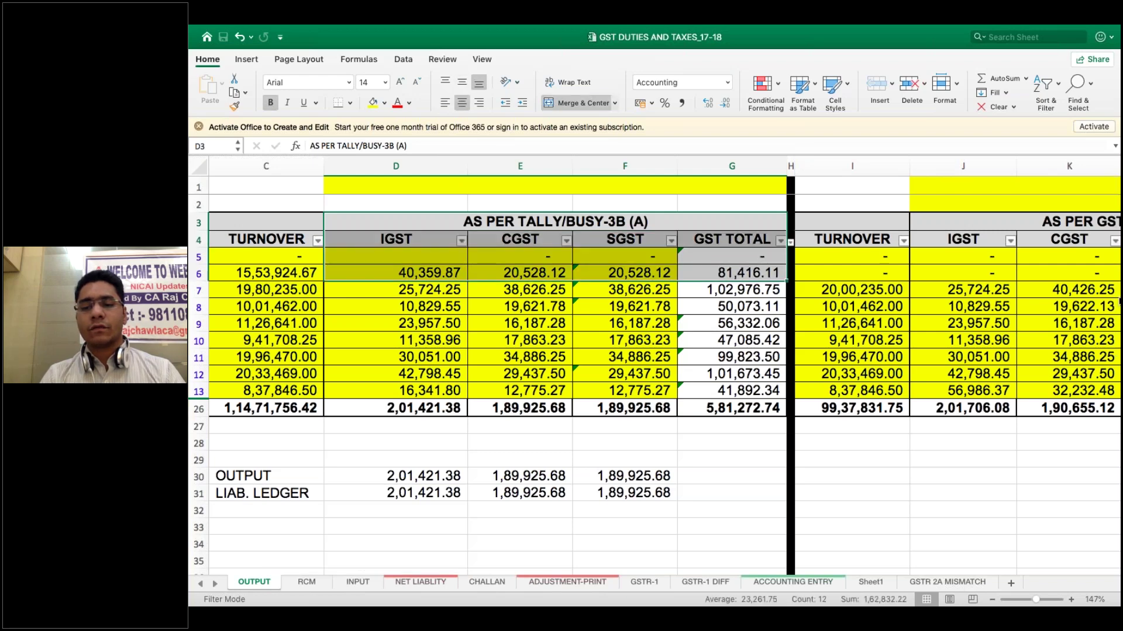
Zoom the OUTPUT sheet out to 96% and bring the MONTH column alongside the Tally/Busy and GST portal blocks.
{"action": "right_click", "coordinate": [906, 599]}
{"action": "left_click", "coordinate": [1031, 602]}
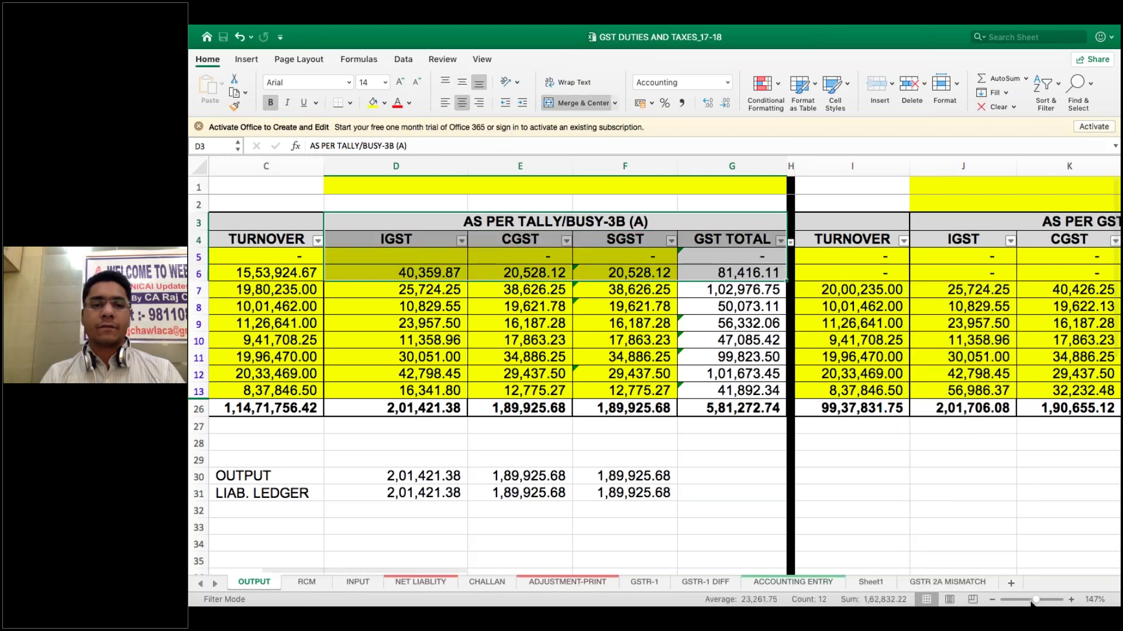
{"action": "left_click", "coordinate": [1032, 602]}
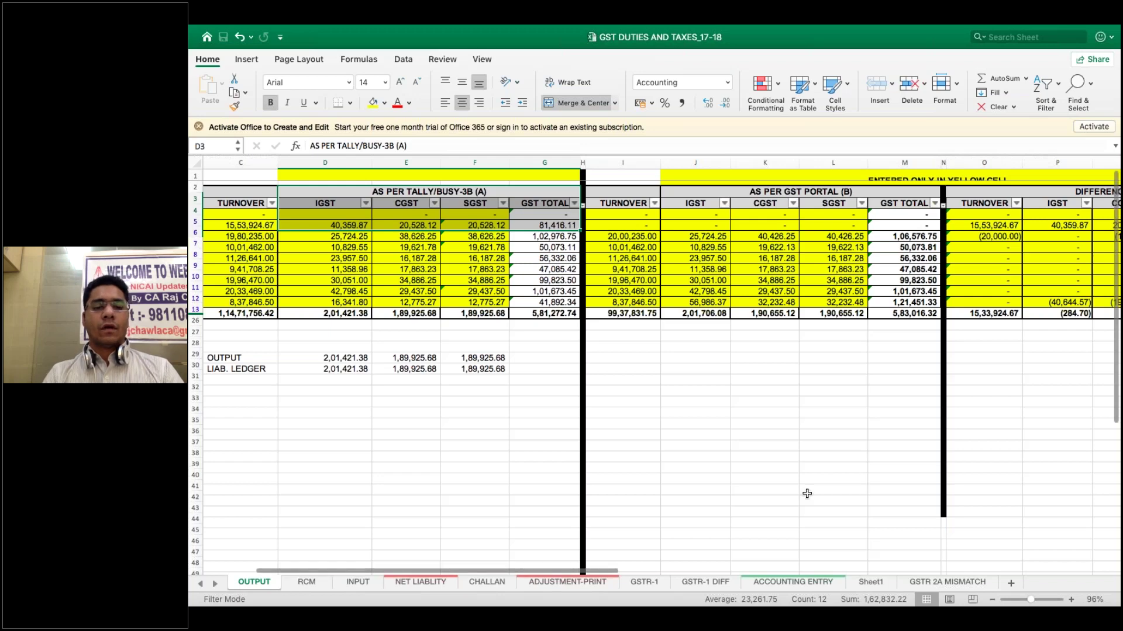
{"action": "left_click", "coordinate": [400, 422]}
{"action": "key", "text": "Home"}
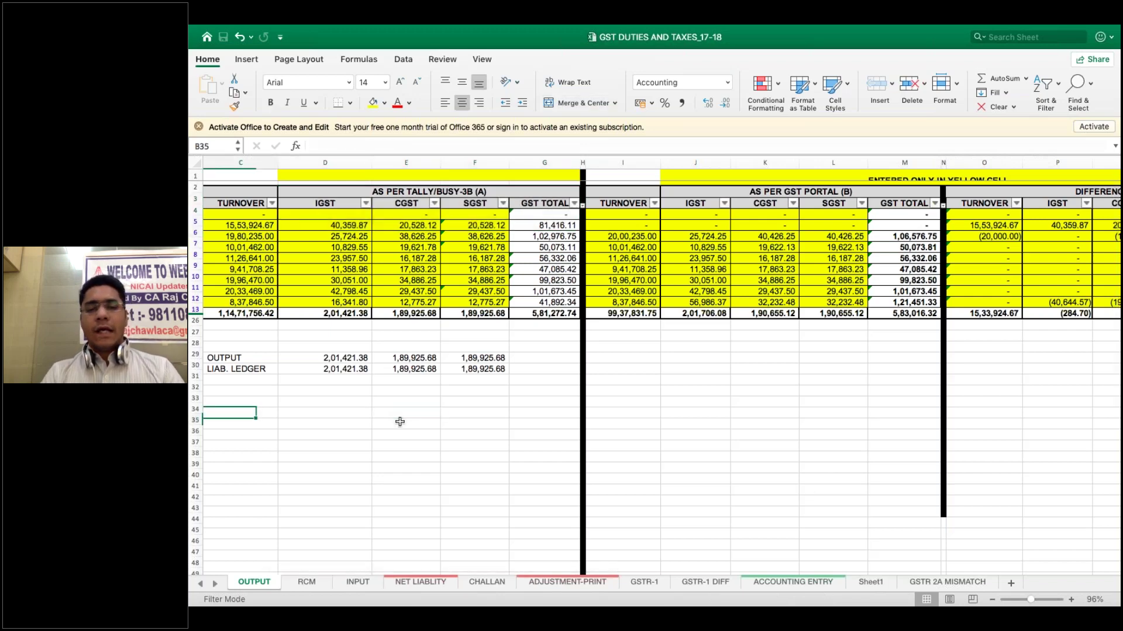
{"action": "key", "text": "Left"}
{"action": "key", "text": "Up"}
{"action": "key", "text": "Up"}
{"action": "key", "text": "Up"}
{"action": "key", "text": "Up"}
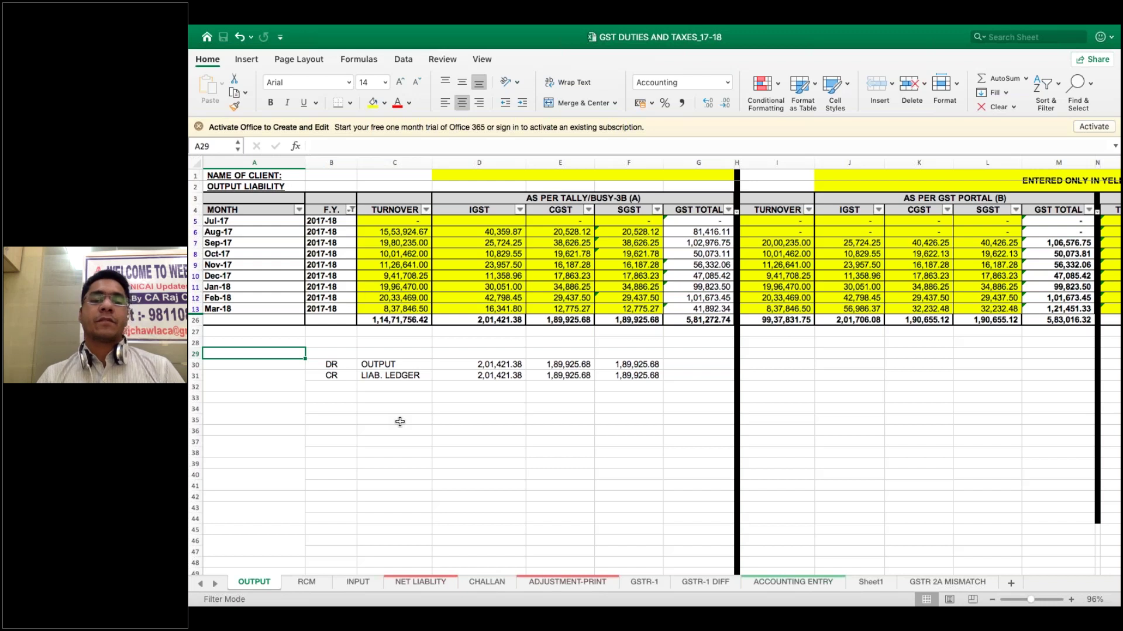
Enter T4 in cell I28, below the GST portal turnover total.
{"action": "left_click", "coordinate": [782, 322]}
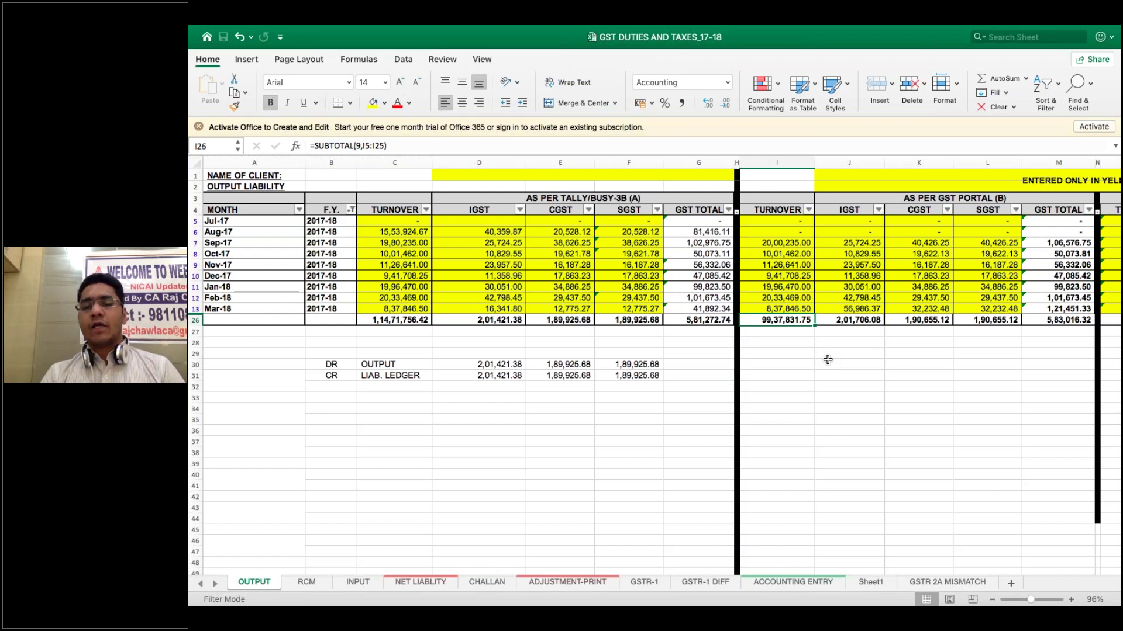
{"action": "key", "text": "Down"}
{"action": "key", "text": "Down"}
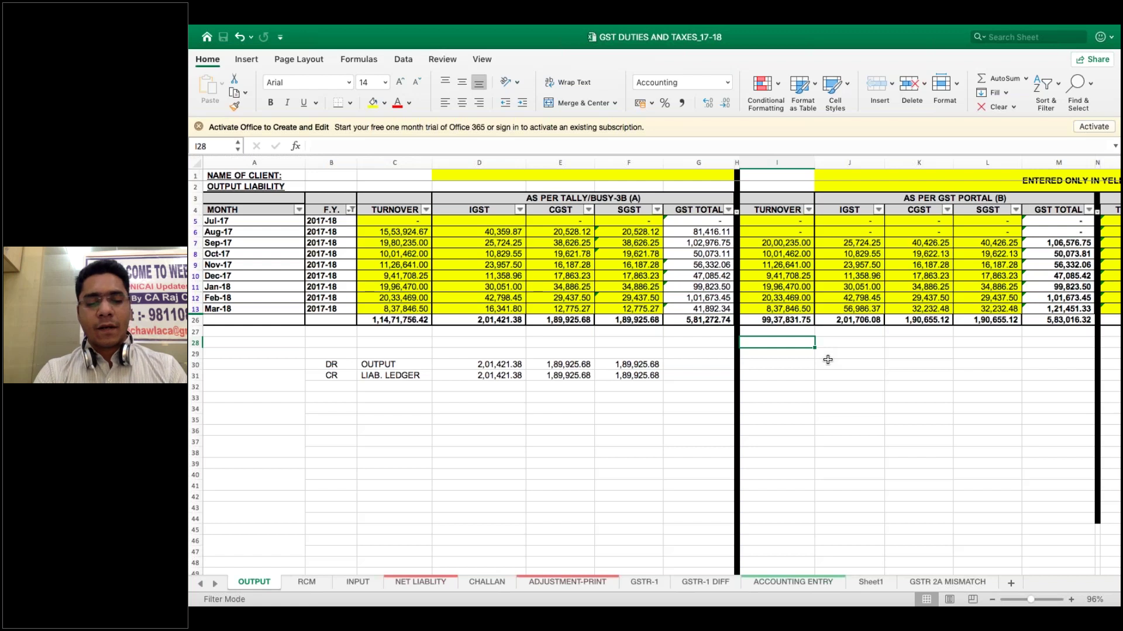
{"action": "type", "text": "T4"}
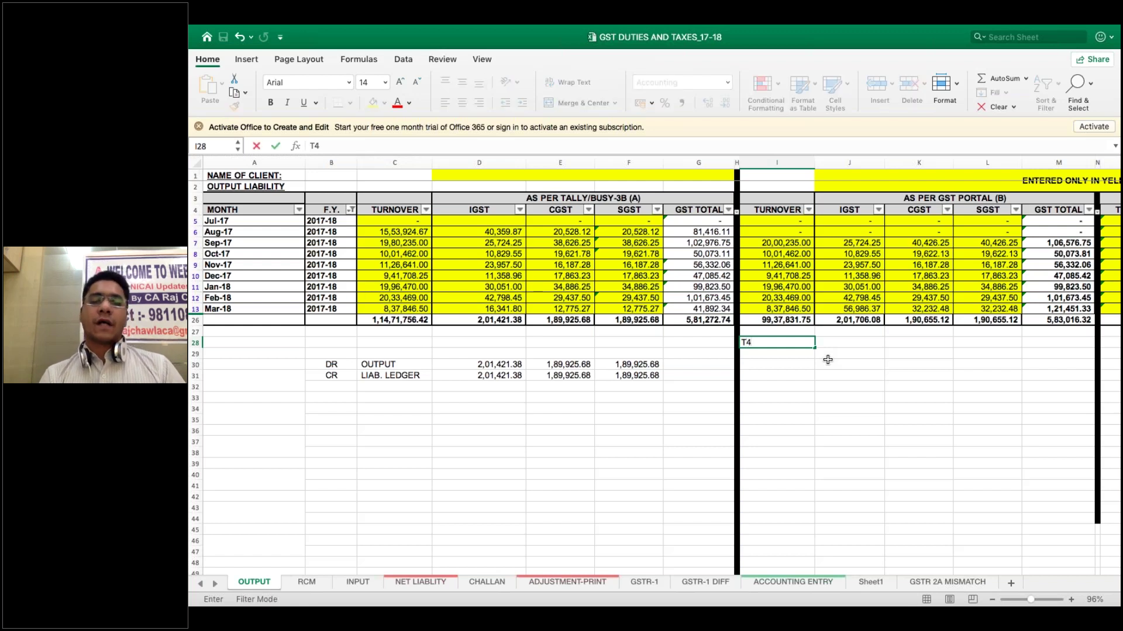
{"action": "key", "text": "Return"}
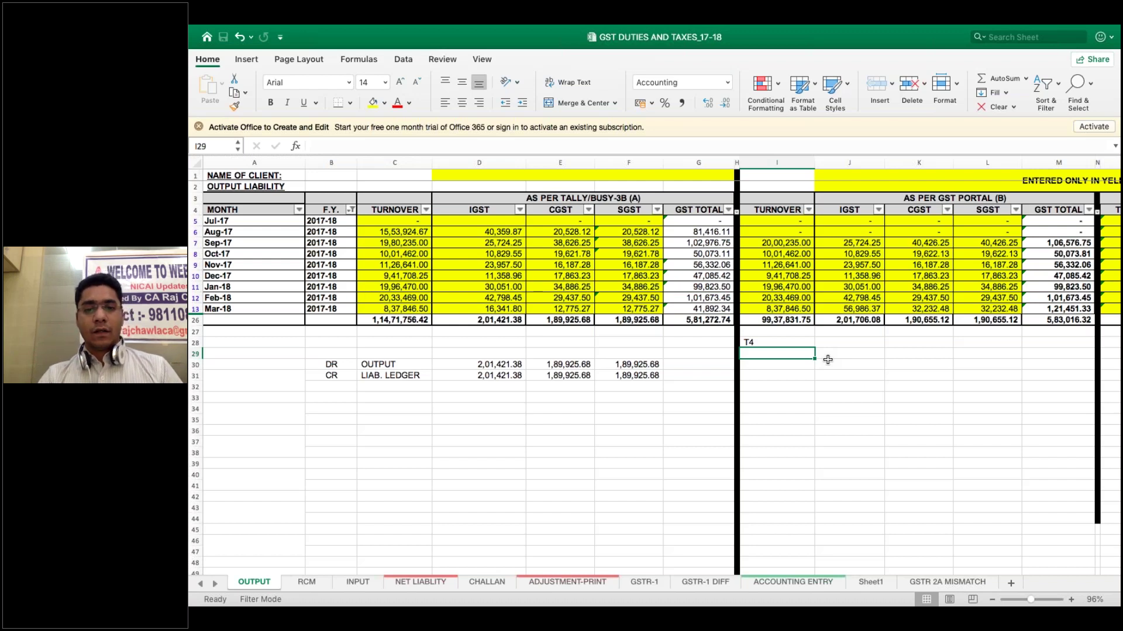
Replace the entry in I28 with RCM and list B2C and B2B beneath it in I29 and I30.
{"action": "key", "text": "Up"}
{"action": "key", "text": "Up"}
{"action": "key", "text": "Up"}
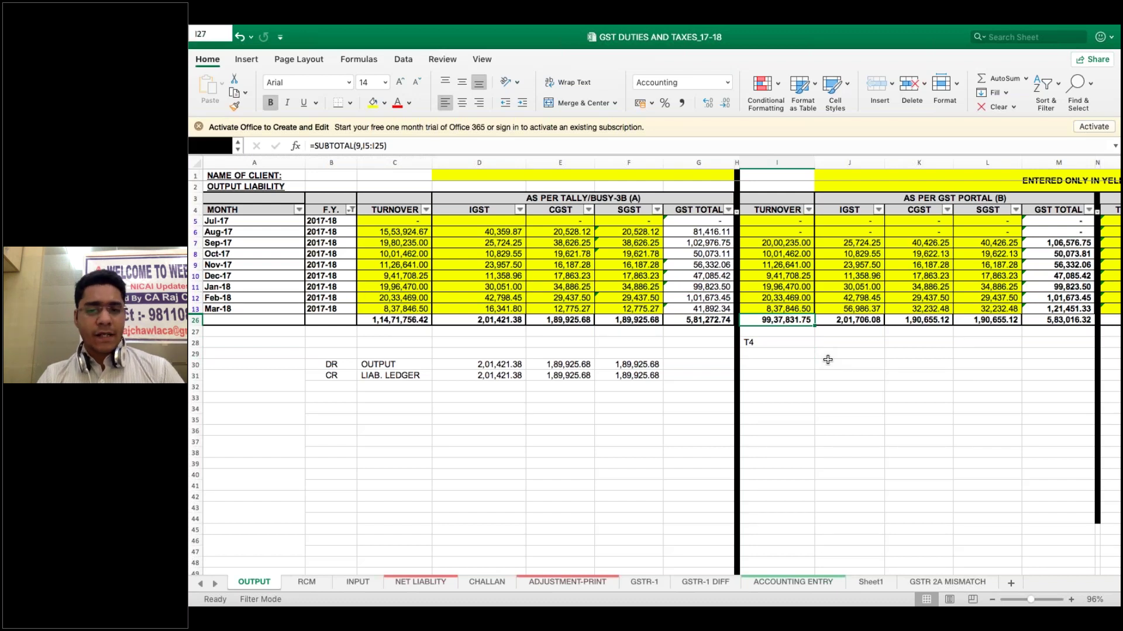
{"action": "key", "text": "Down"}
{"action": "key", "text": "Down"}
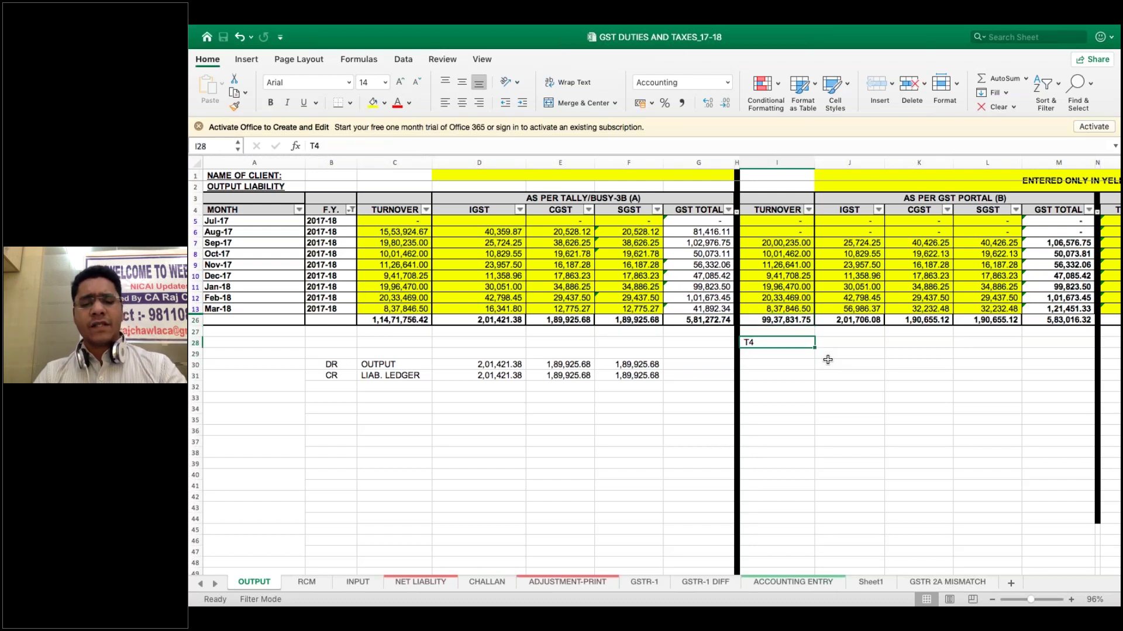
{"action": "type", "text": "RC"}
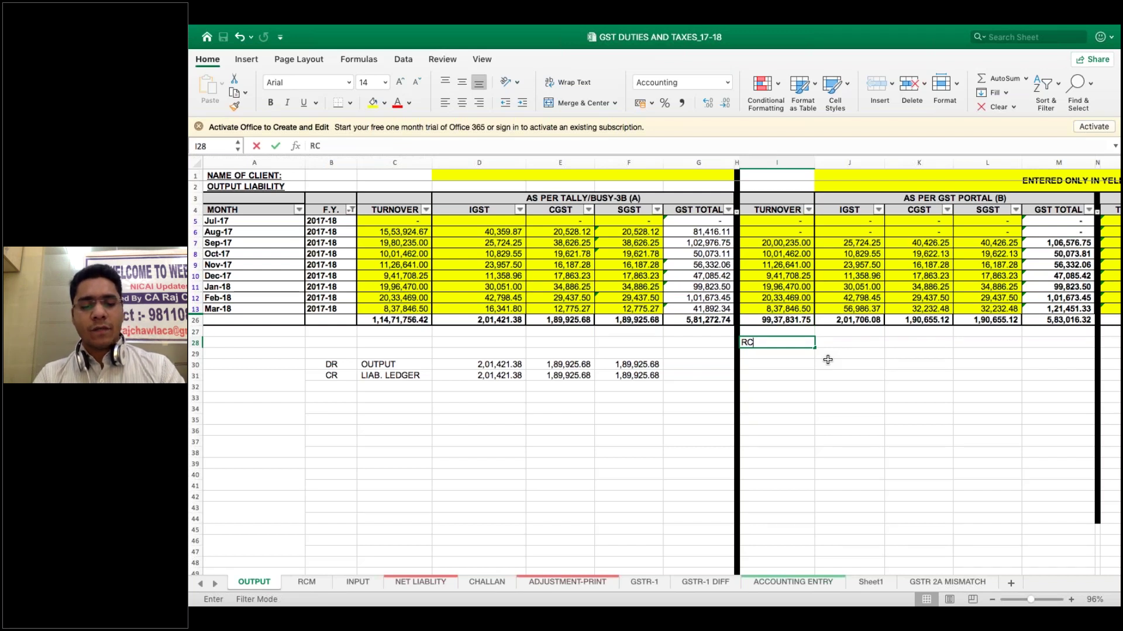
{"action": "type", "text": "M"}
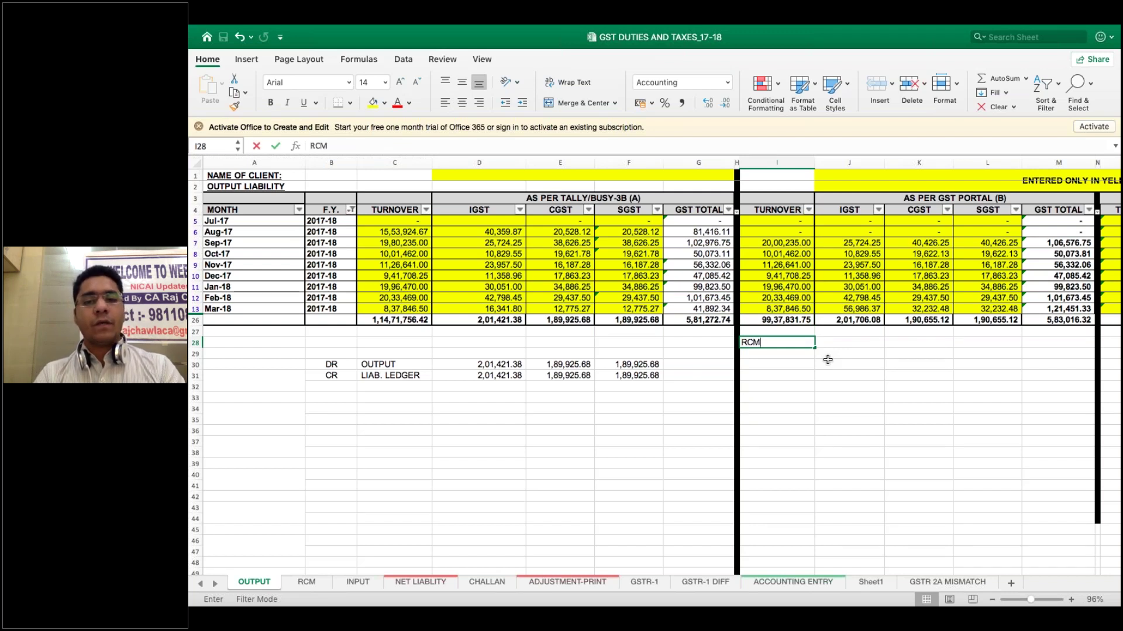
{"action": "key", "text": "Return"}
{"action": "type", "text": "B2C"}
{"action": "key", "text": "Return"}
{"action": "type", "text": "B2B"}
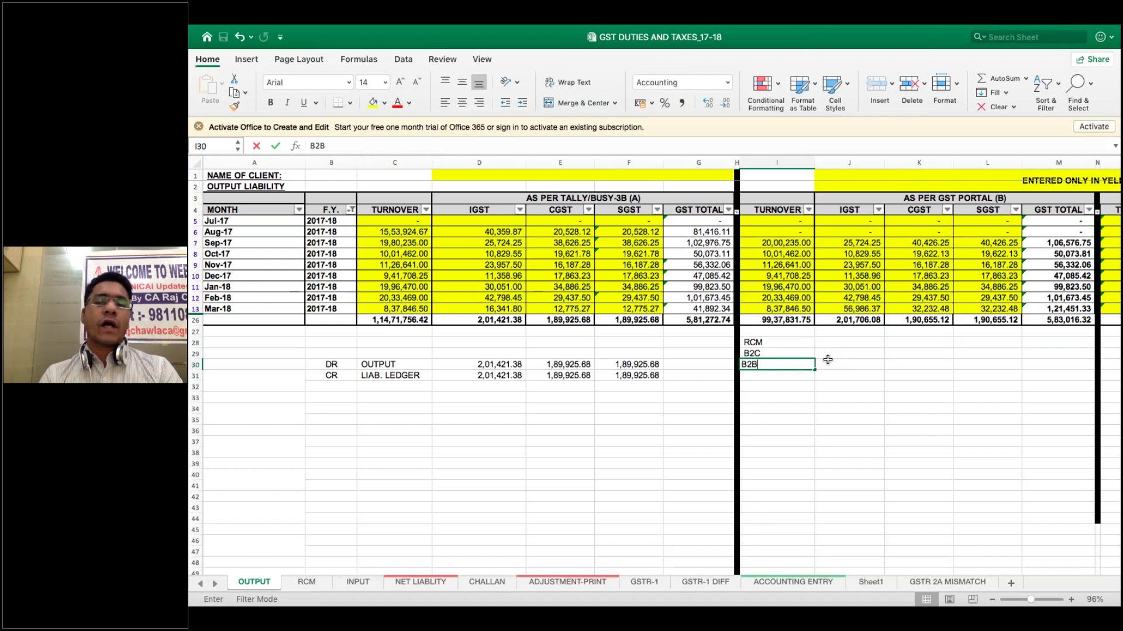
{"action": "key", "text": "Return"}
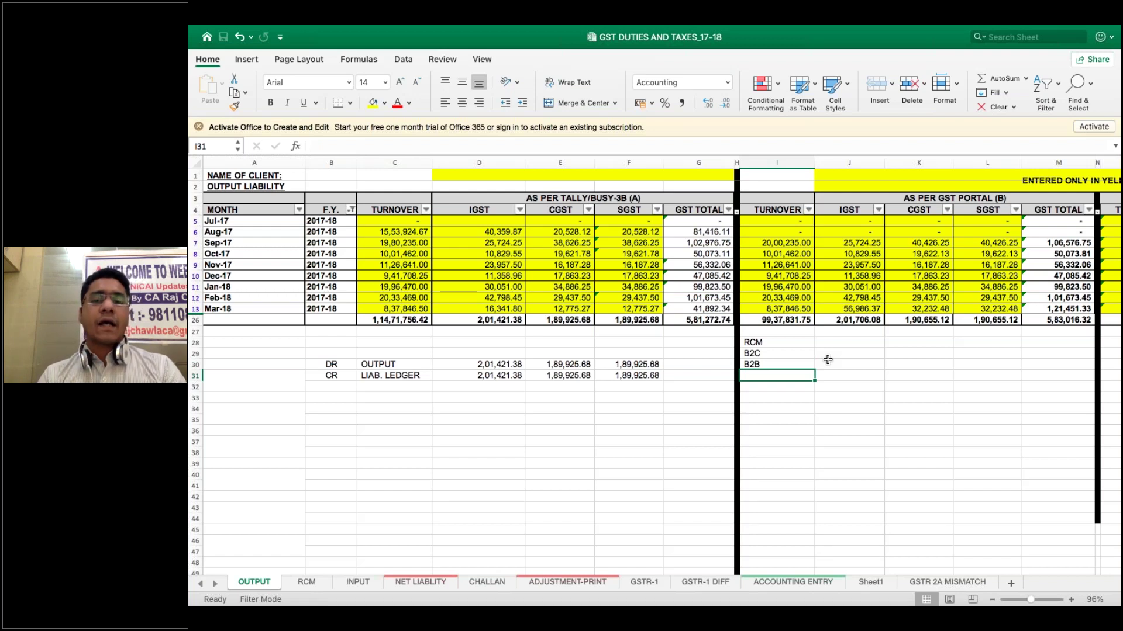
{"action": "key", "text": "Up"}
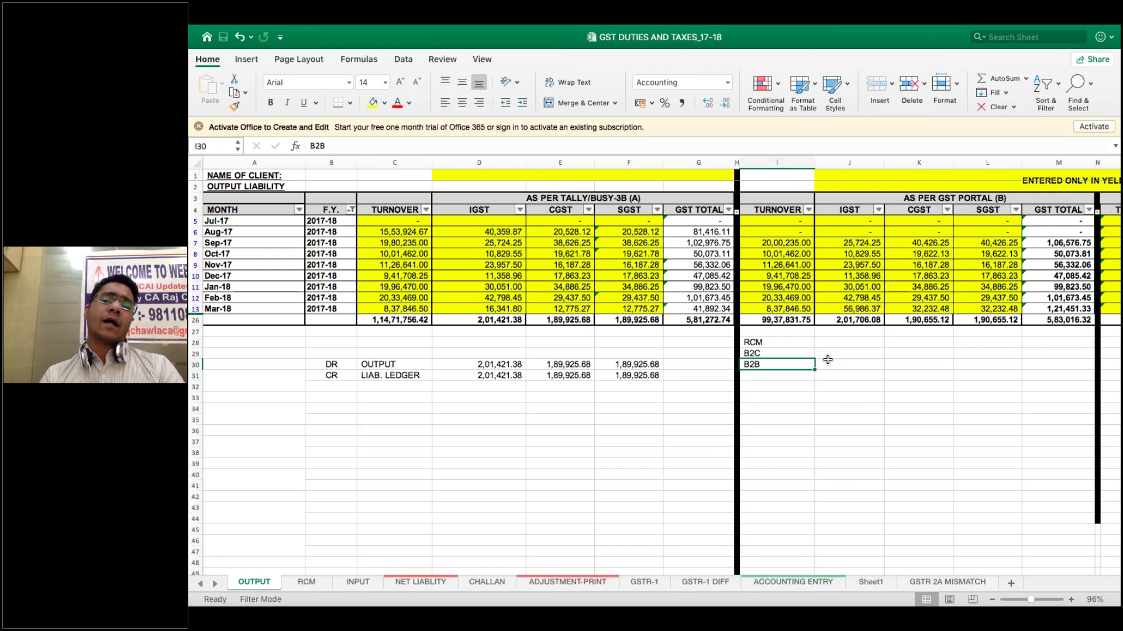
{"action": "key", "text": "Up"}
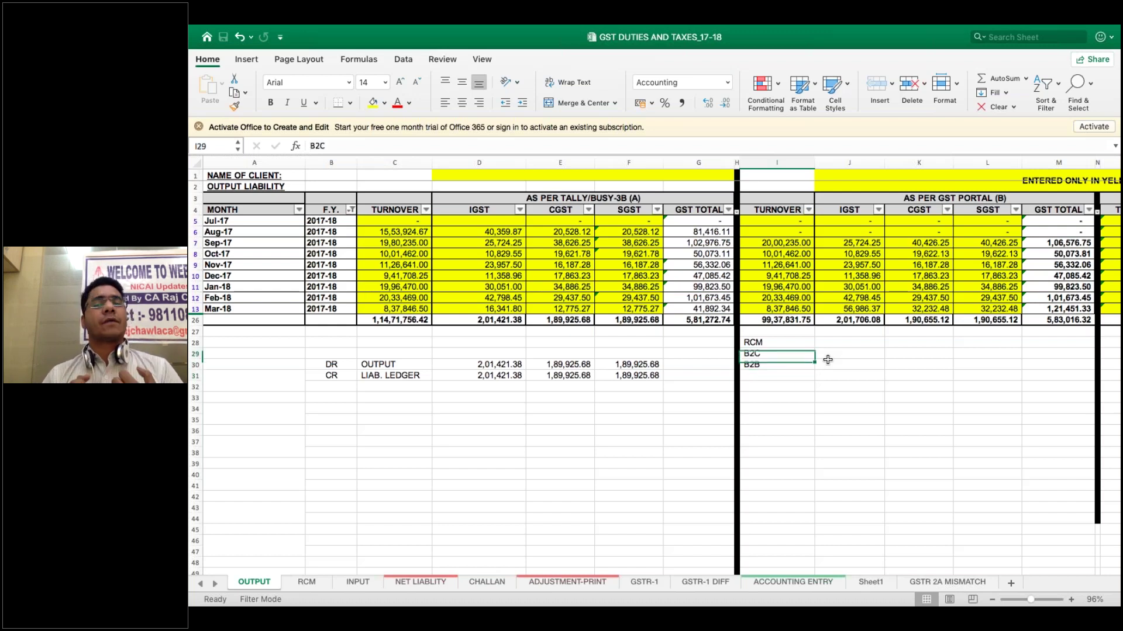
{"action": "key", "text": "Up"}
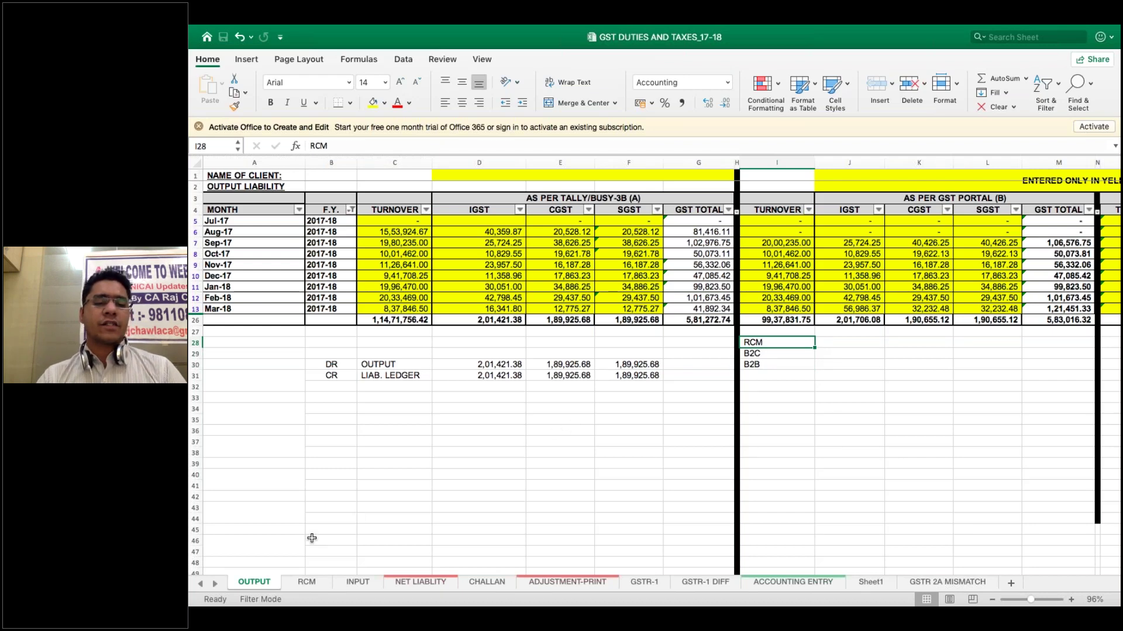
Open the RCM sheet at 166% zoom and examine the Aug-17 and Sep-17 Tally/Busy figures from TURNOVER to GST TOTAL.
{"action": "left_click", "coordinate": [300, 579]}
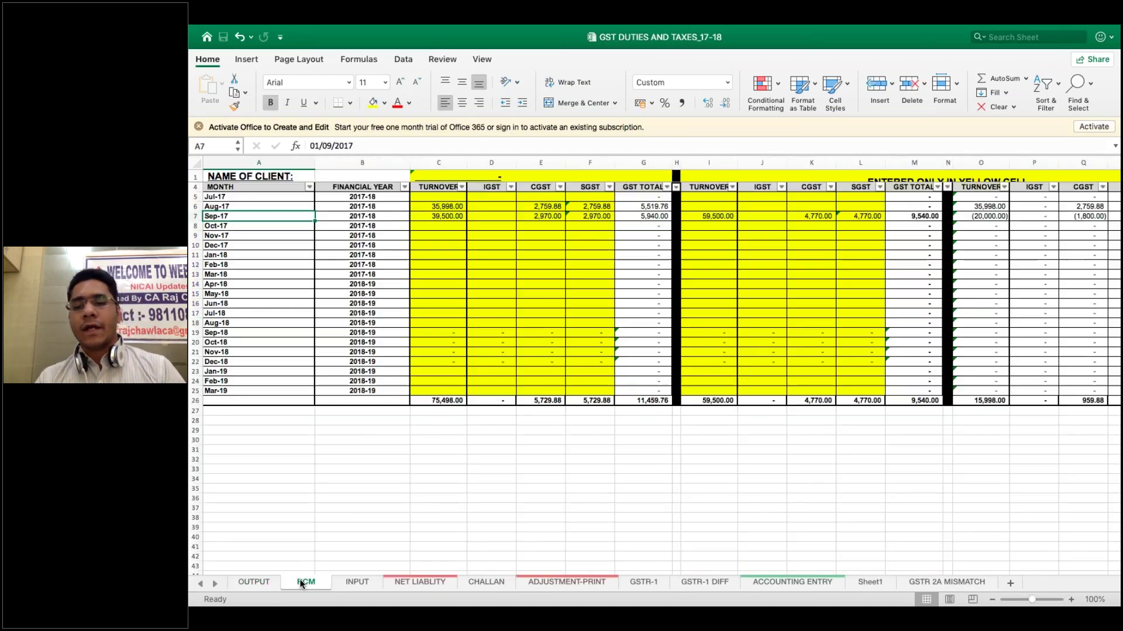
{"action": "left_click", "coordinate": [1038, 599]}
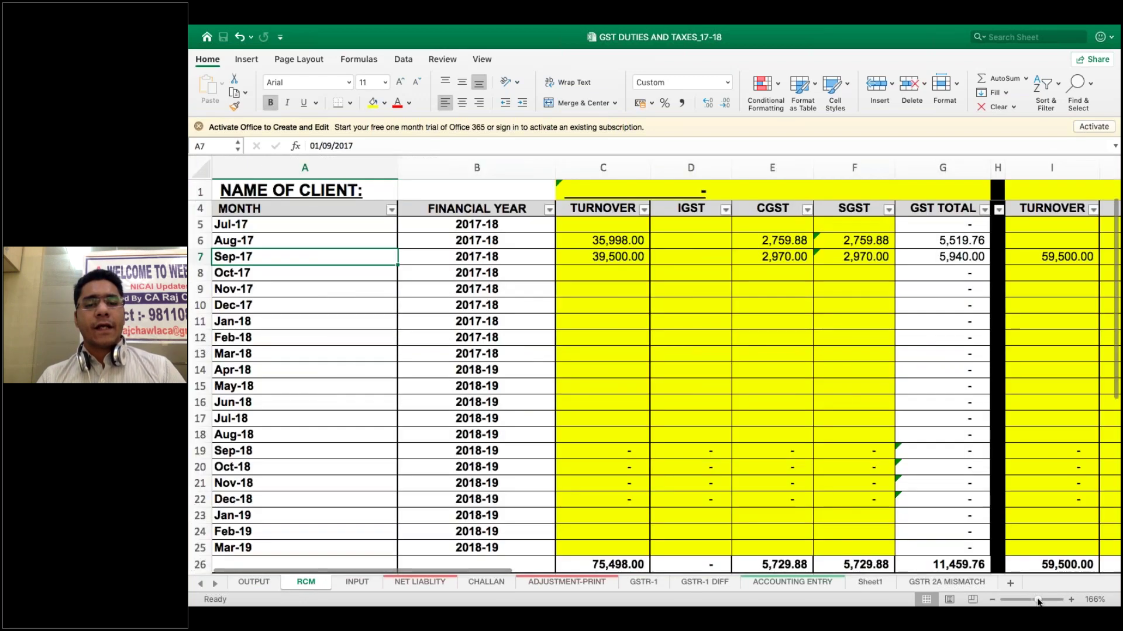
{"action": "left_click_drag", "start_coordinate": [611, 240], "coordinate": [614, 257]}
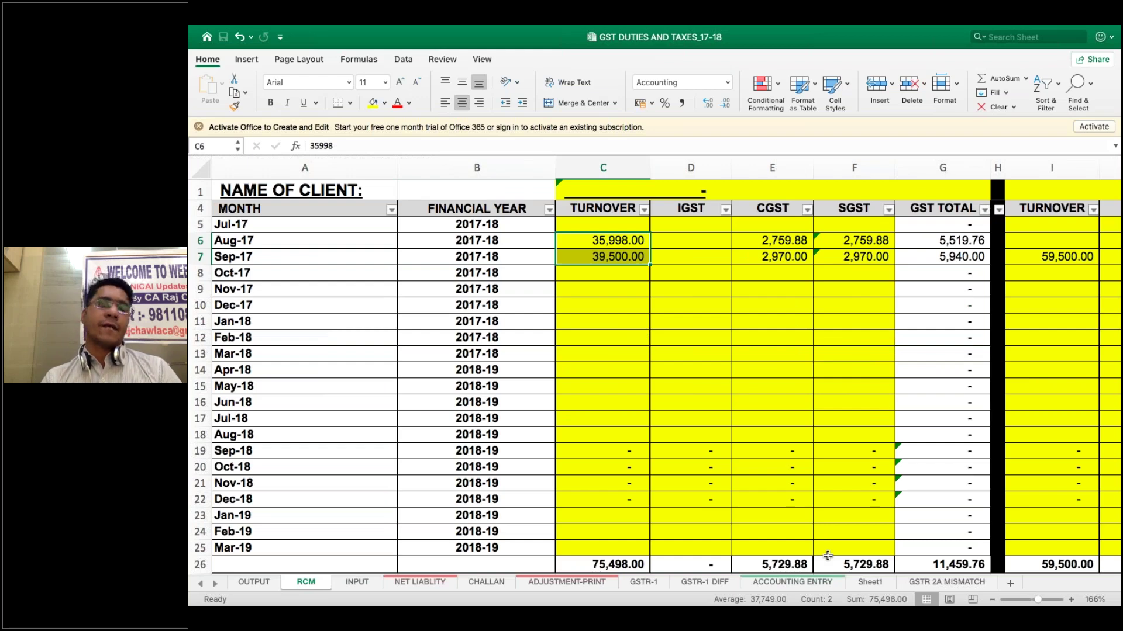
{"action": "key", "text": "Right"}
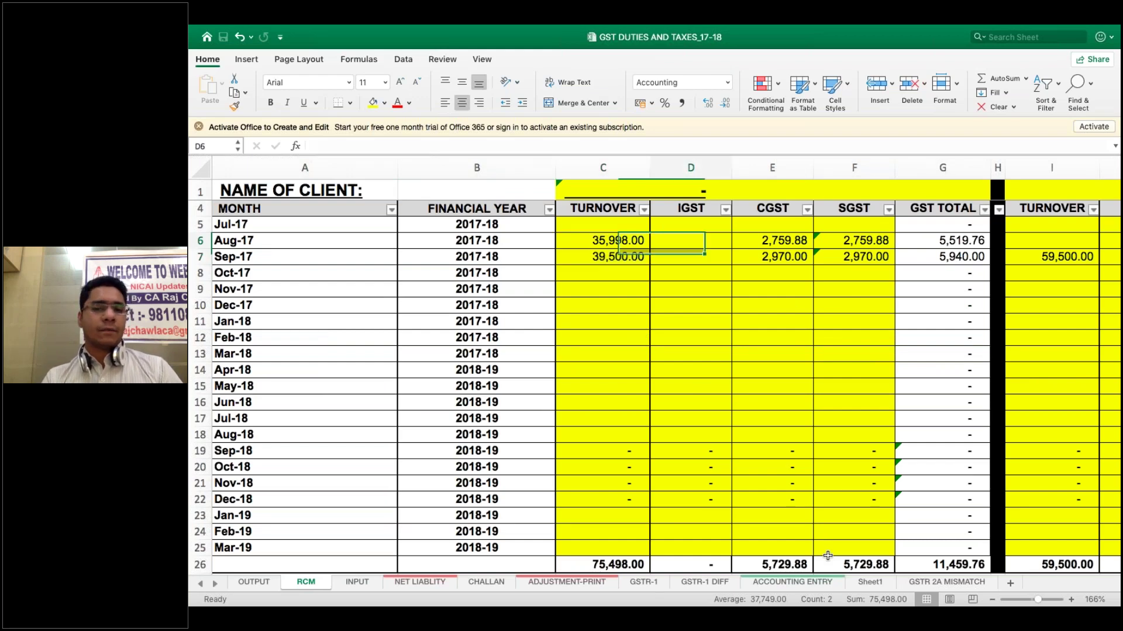
{"action": "key", "text": "Right"}
{"action": "key", "text": "Right"}
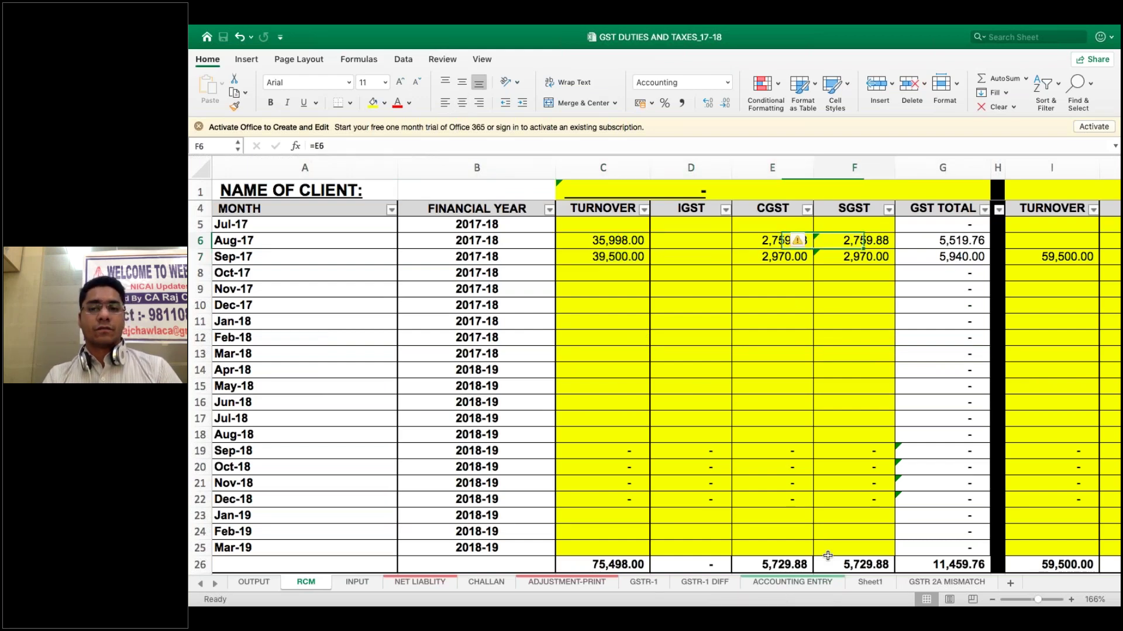
{"action": "key", "text": "Right"}
{"action": "key", "text": "Up"}
{"action": "key", "text": "Up"}
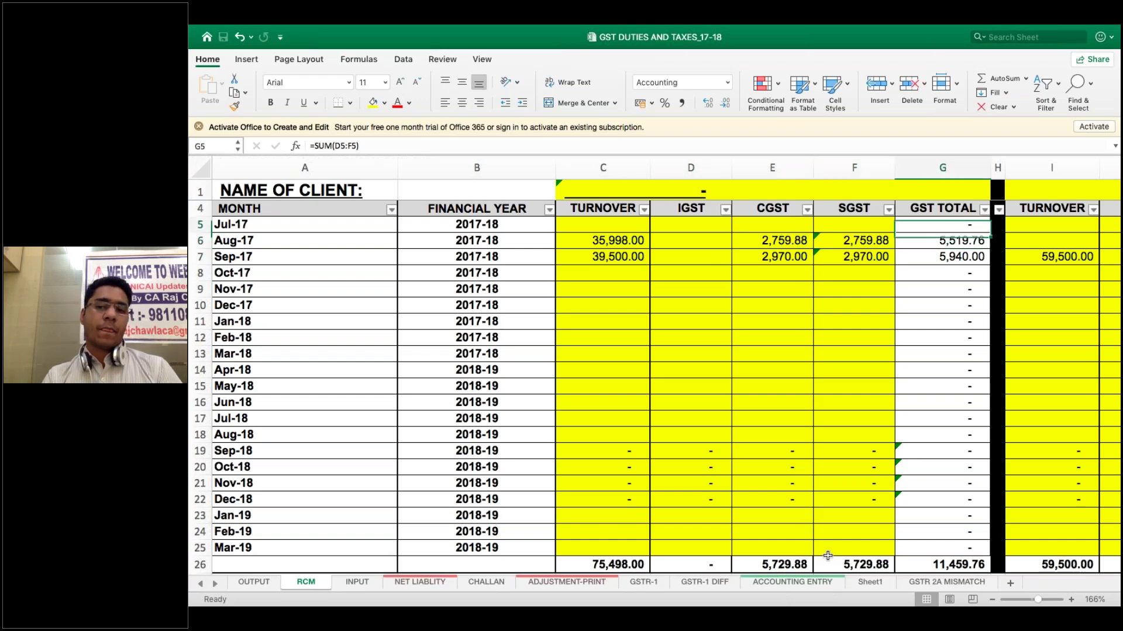
Review the RCM LIABILITY headings and the Sep-17 turnover in the AS PER GST PORTAL (B) block.
{"action": "scroll", "coordinate": [828, 555], "scroll_direction": "up", "scroll_amount": 1}
{"action": "key", "text": "Down"}
{"action": "key", "text": "Down"}
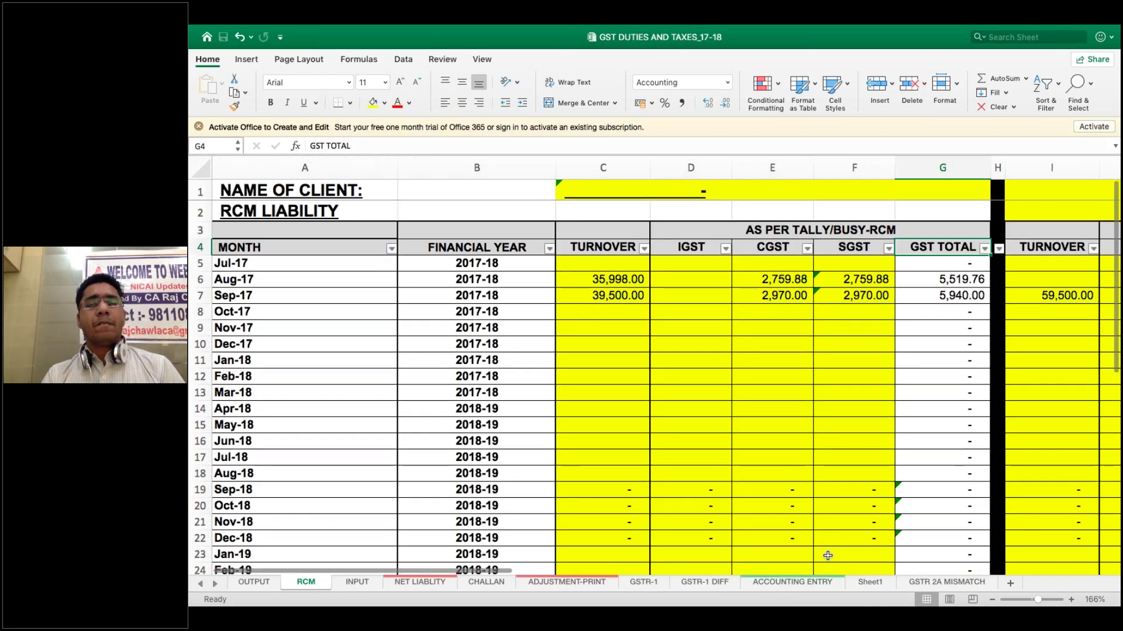
{"action": "key", "text": "Right"}
{"action": "key", "text": "Right"}
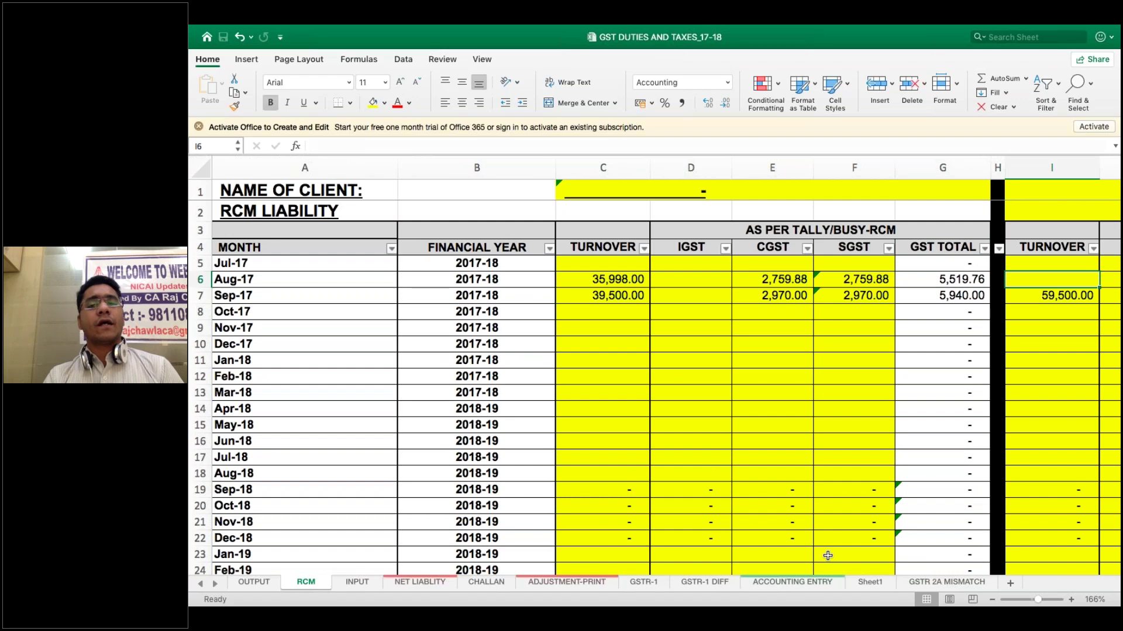
{"action": "key", "text": "Down"}
{"action": "key", "text": "Left"}
{"action": "scroll", "coordinate": [827, 556], "scroll_direction": "right", "scroll_amount": 5}
{"action": "key", "text": "Right"}
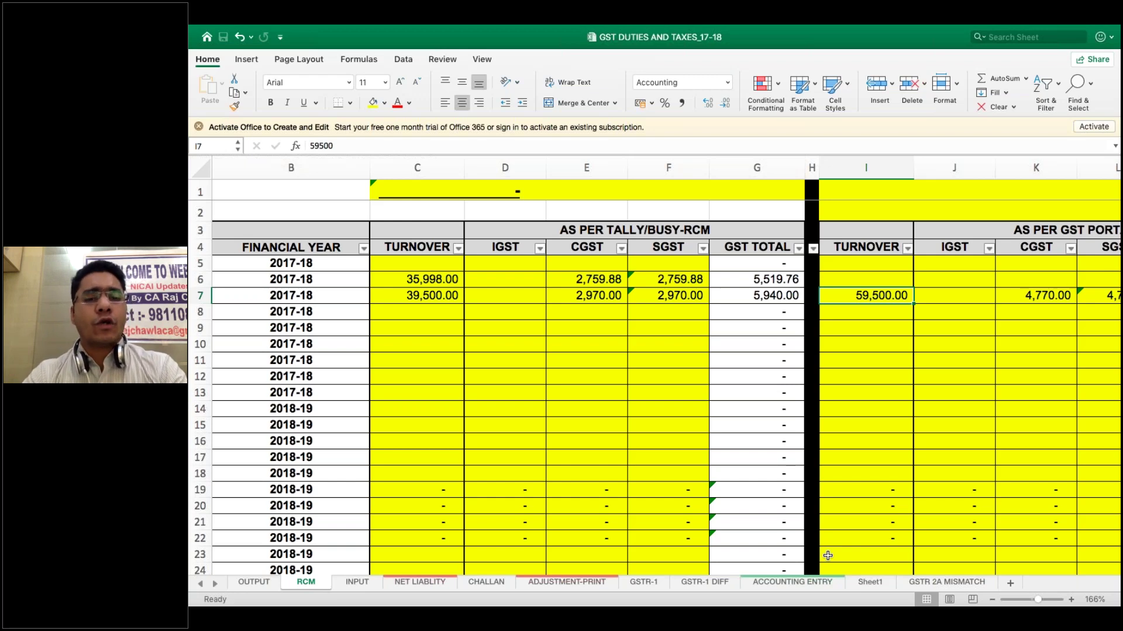
Go back to the Tally/Busy RCM block and highlight the Aug-17 and Sep-17 turnover in C6:C7.
{"action": "key", "text": "Left"}
{"action": "key", "text": "Left"}
{"action": "key", "text": "Left"}
{"action": "key", "text": "Left"}
{"action": "key", "text": "Left"}
{"action": "key", "text": "Left"}
{"action": "key", "text": "Up"}
{"action": "key", "text": "shift+Down"}
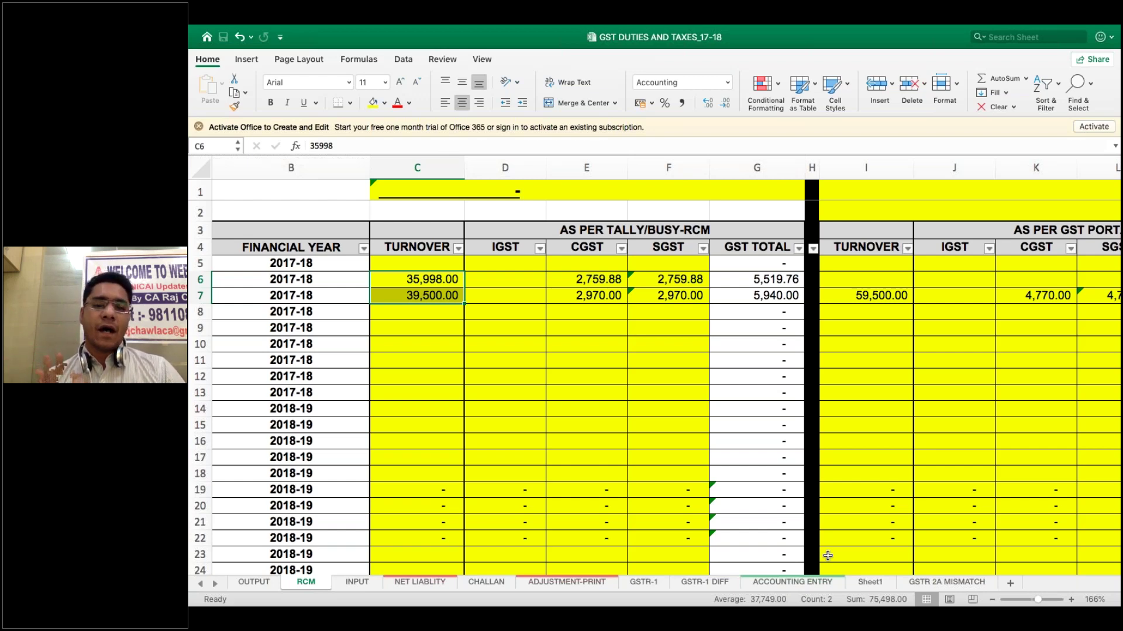
Look across the RCM portal columns, highlight the Aug-17 and Sep-17 turnover differences in O6:O7, and return to the OUTPUT sheet.
{"action": "key", "text": "Right"}
{"action": "key", "text": "Right"}
{"action": "key", "text": "Right"}
{"action": "key", "text": "Right"}
{"action": "key", "text": "Right"}
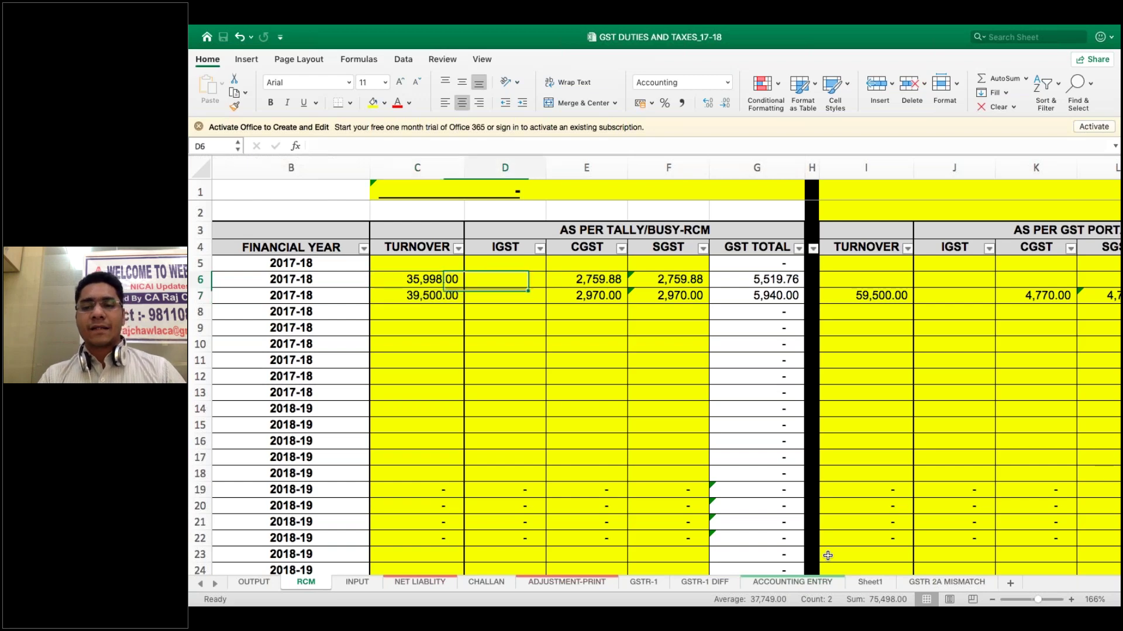
{"action": "key", "text": "Right"}
{"action": "key", "text": "Right"}
{"action": "key", "text": "Right"}
{"action": "key", "text": "Right"}
{"action": "key", "text": "Right"}
{"action": "key", "text": "Right"}
{"action": "key", "text": "Right"}
{"action": "key", "text": "Right"}
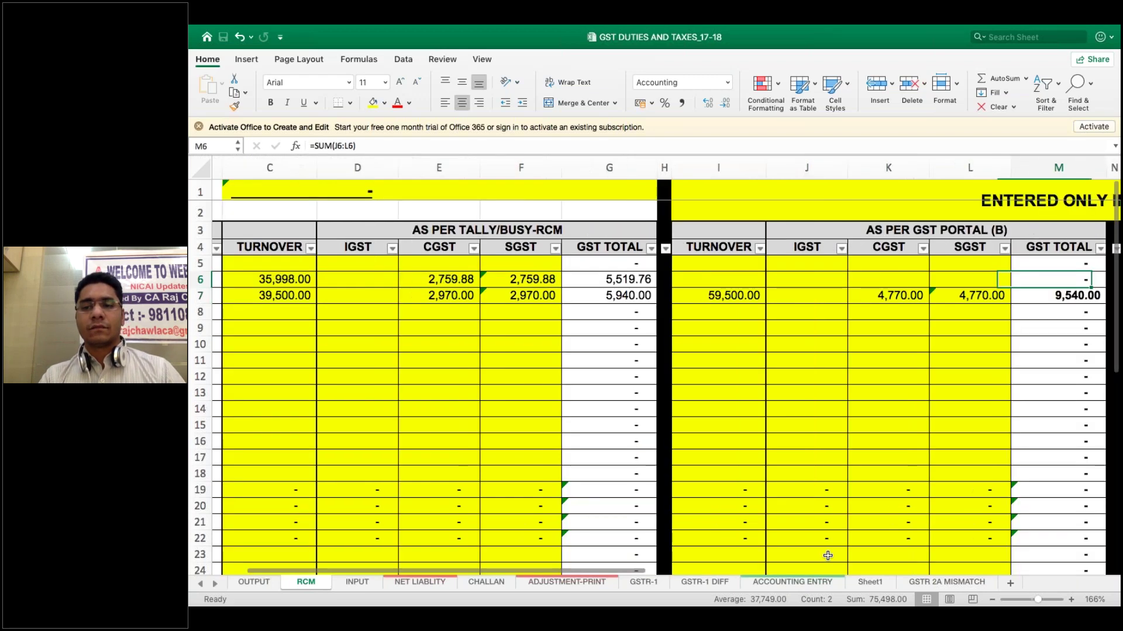
{"action": "key", "text": "Left"}
{"action": "key", "text": "shift+Down"}
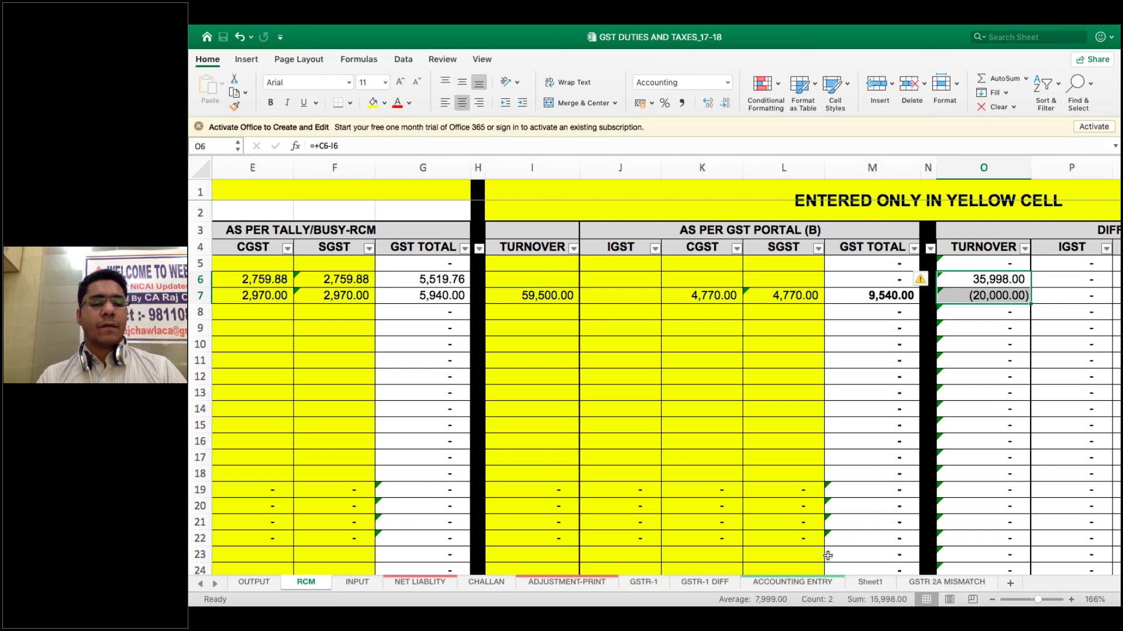
{"action": "left_click", "coordinate": [262, 585]}
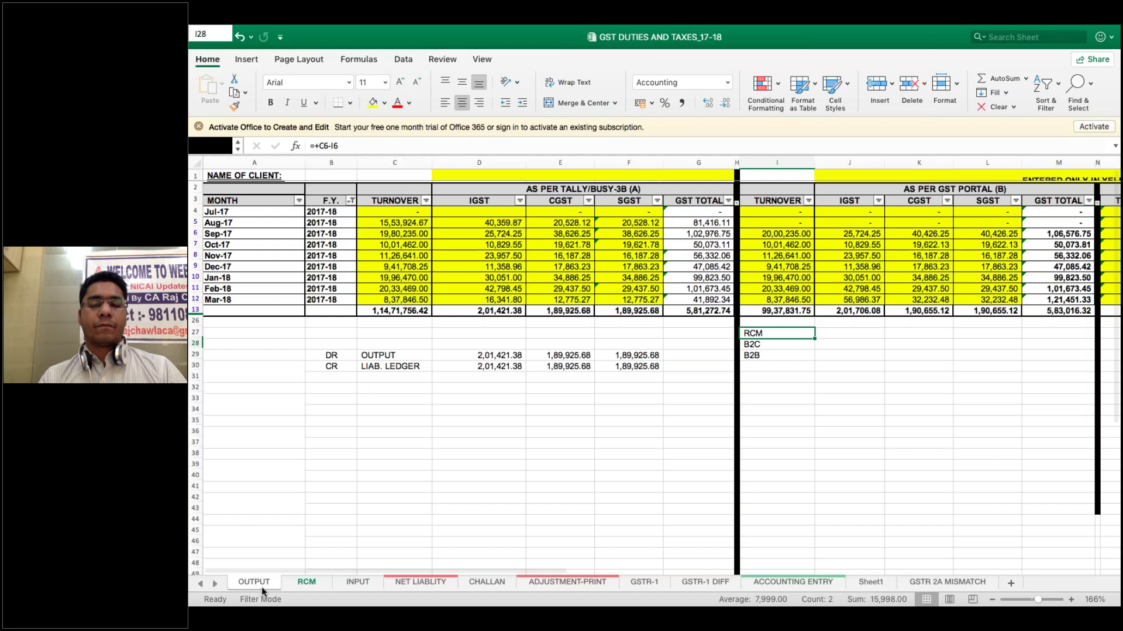
Highlight the GST portal columns I:M on the OUTPUT sheet and look between the OUTPUT, RCM and INPUT sheets.
{"action": "left_click_drag", "start_coordinate": [778, 163], "coordinate": [1058, 163]}
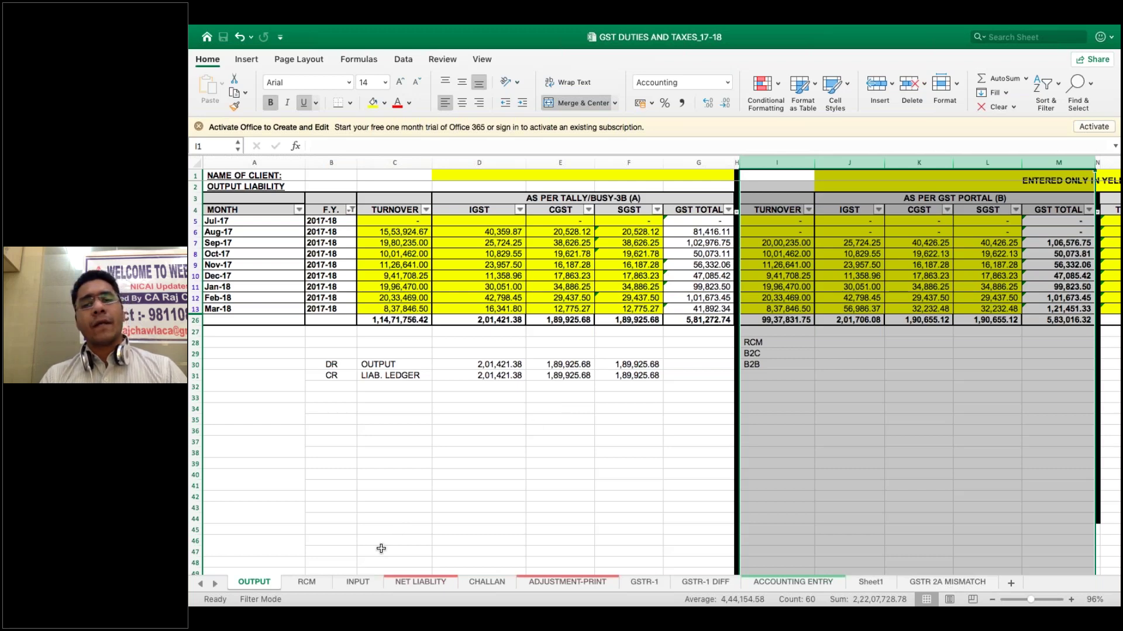
{"action": "left_click", "coordinate": [306, 582]}
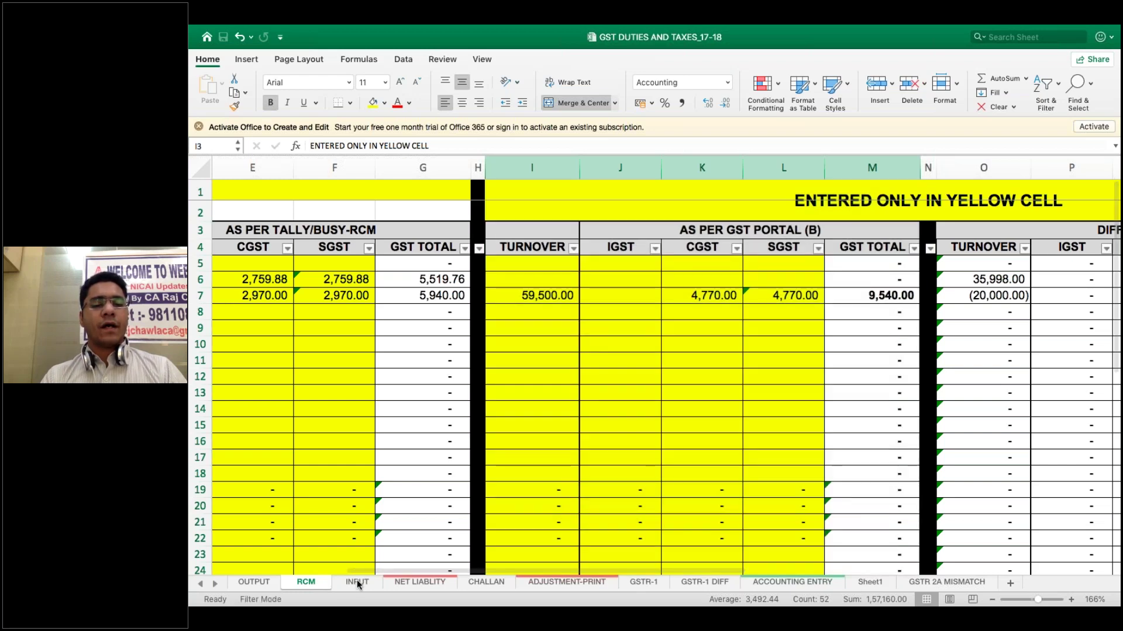
{"action": "left_click", "coordinate": [357, 582]}
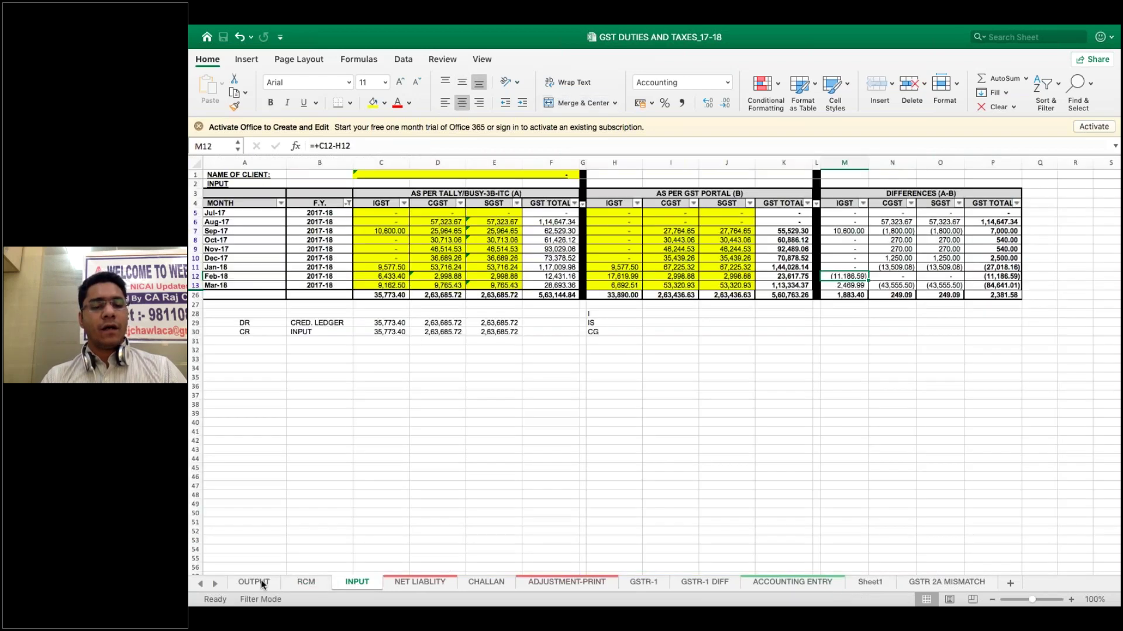
{"action": "left_click", "coordinate": [261, 581]}
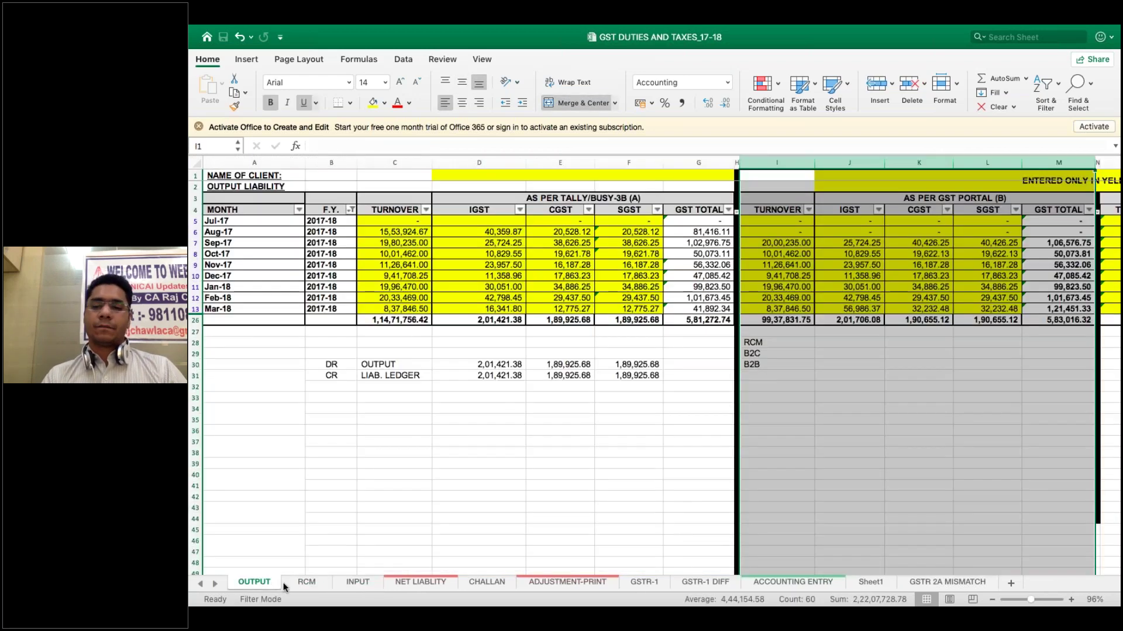
{"action": "left_click", "coordinate": [288, 583]}
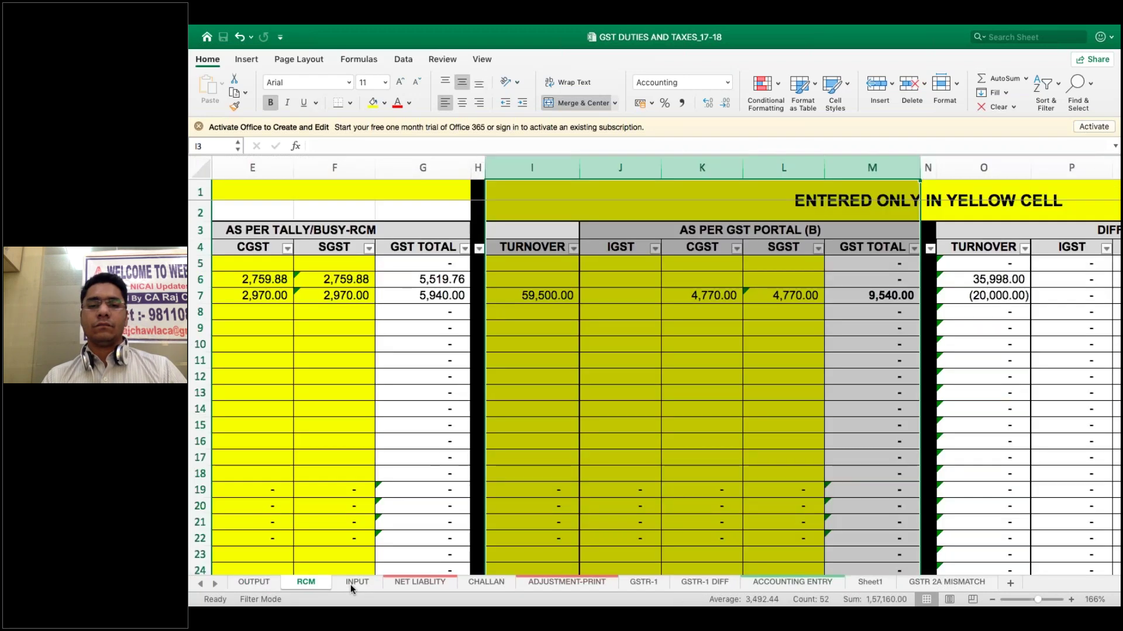
Open the INPUT sheet at 174% zoom and review the row 26 totals from Tally/Busy IGST to portal GST TOTAL.
{"action": "left_click", "coordinate": [349, 585]}
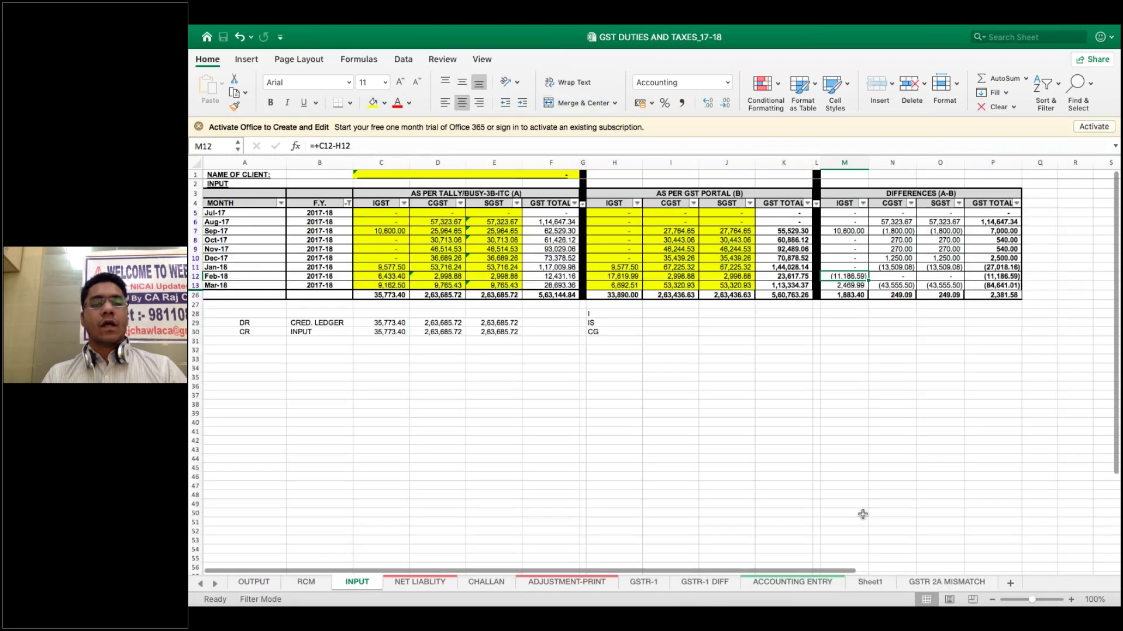
{"action": "left_click_drag", "start_coordinate": [1032, 600], "coordinate": [1039, 602]}
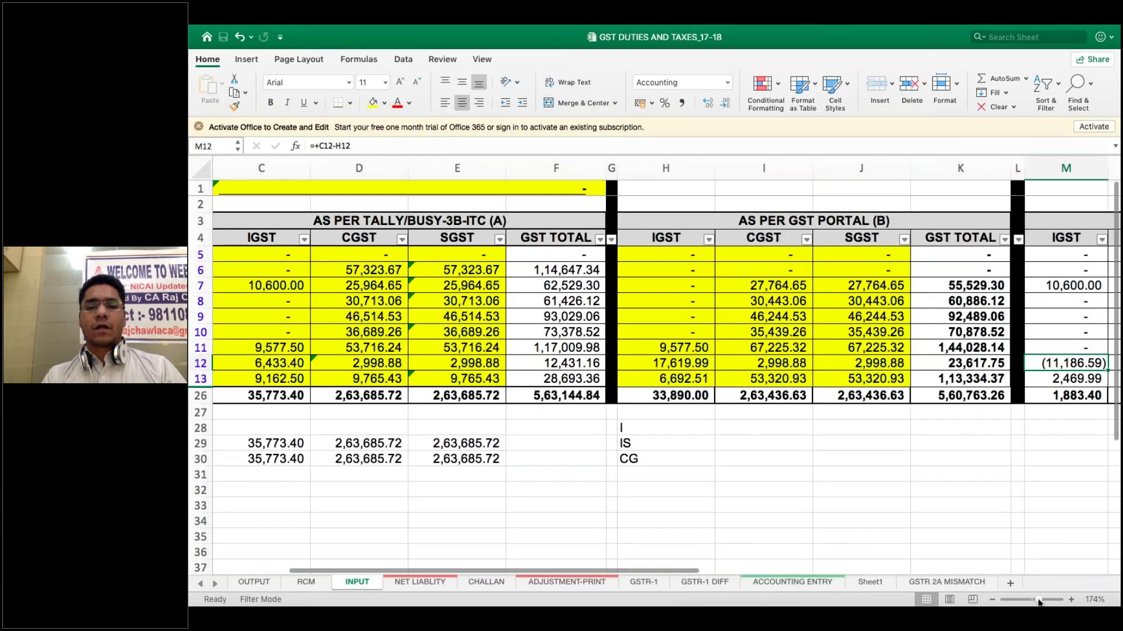
{"action": "left_click", "coordinate": [253, 393]}
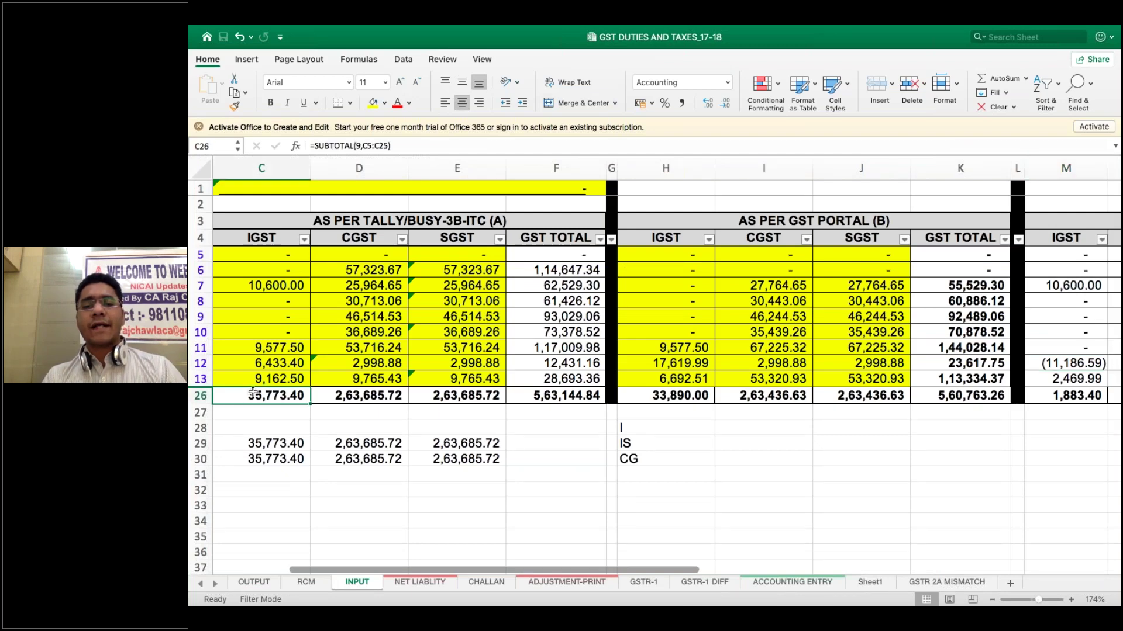
{"action": "scroll", "coordinate": [252, 393], "scroll_direction": "left", "scroll_amount": 5}
{"action": "key", "text": "Right"}
{"action": "key", "text": "Right"}
{"action": "key", "text": "Right"}
{"action": "key", "text": "Right"}
{"action": "key", "text": "Right"}
{"action": "key", "text": "Right"}
{"action": "key", "text": "Right"}
{"action": "key", "text": "Right"}
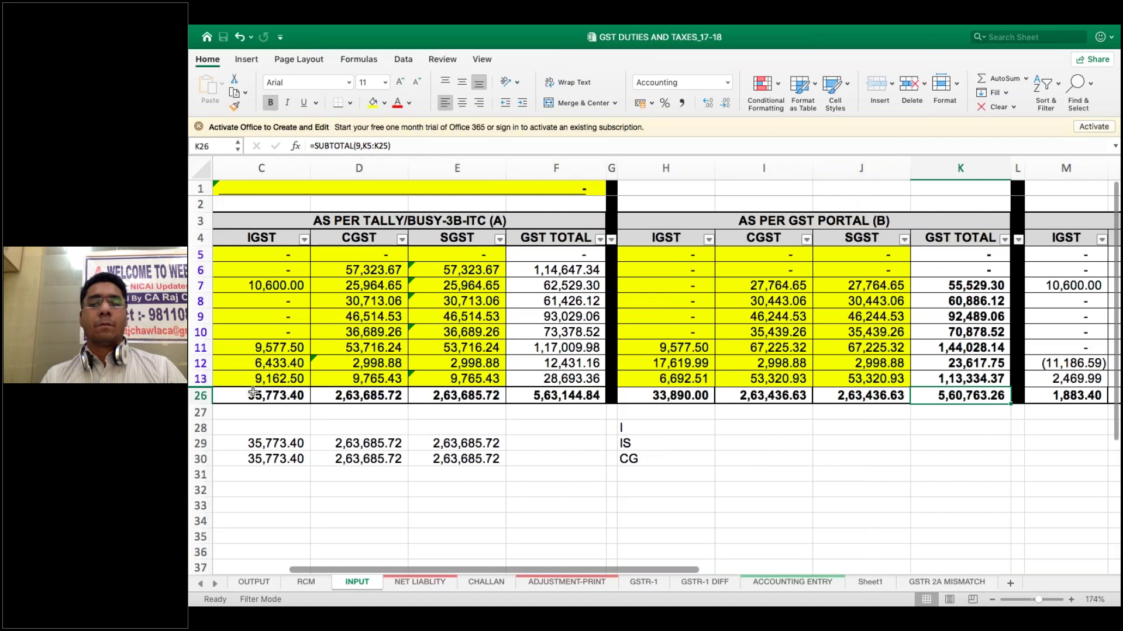
{"action": "key", "text": "Left"}
{"action": "key", "text": "Right"}
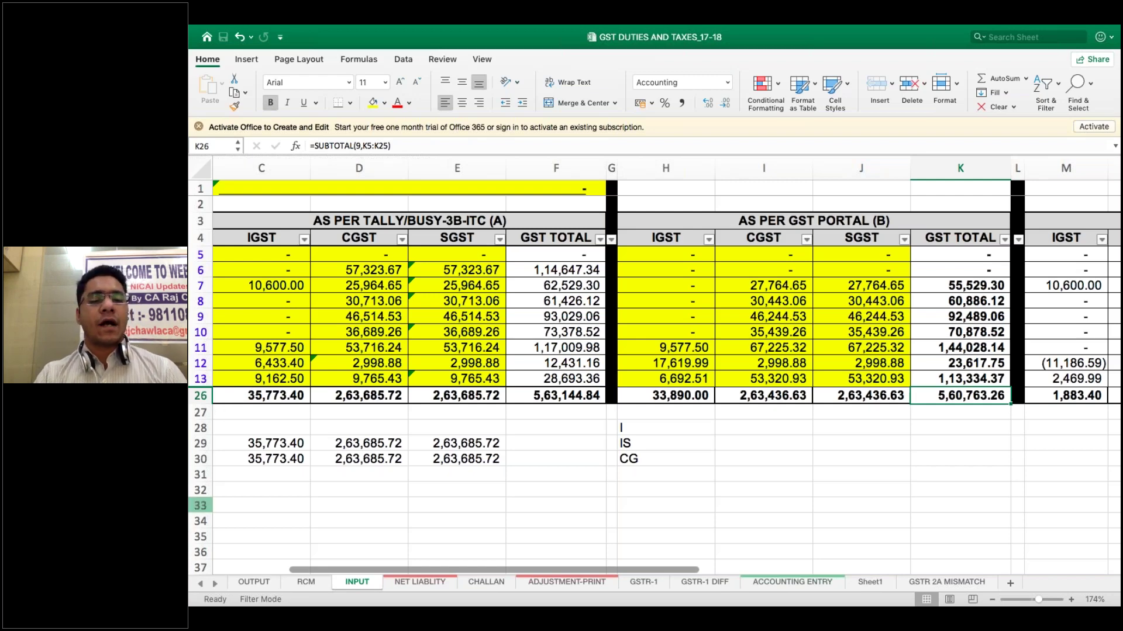
Return to the OUTPUT sheet, review the row 26 portal totals from GST TOTAL back to TURNOVER, and highlight columns I:M.
{"action": "left_click", "coordinate": [251, 582]}
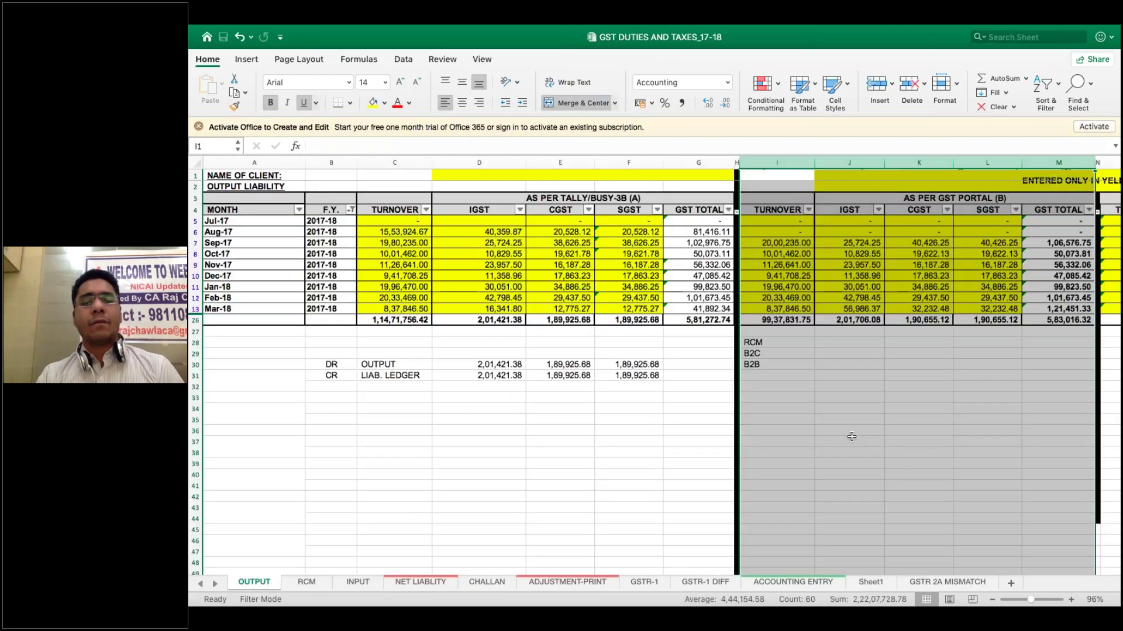
{"action": "left_click", "coordinate": [1057, 319]}
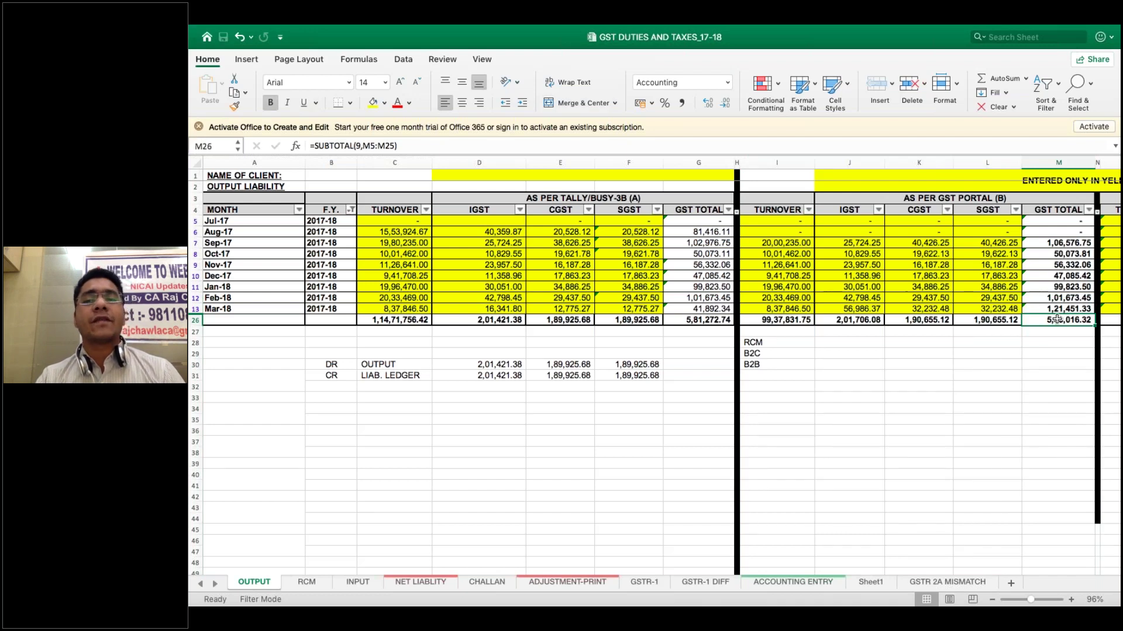
{"action": "key", "text": "Left"}
{"action": "key", "text": "Left"}
{"action": "key", "text": "Left"}
{"action": "key", "text": "Left"}
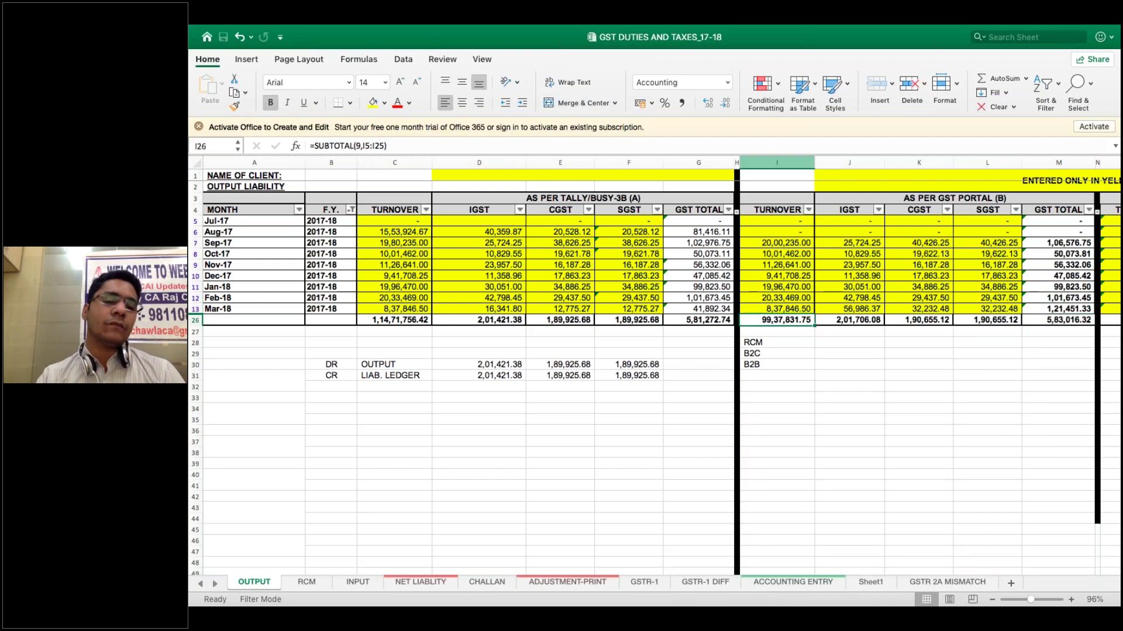
{"action": "left_click", "coordinate": [776, 162]}
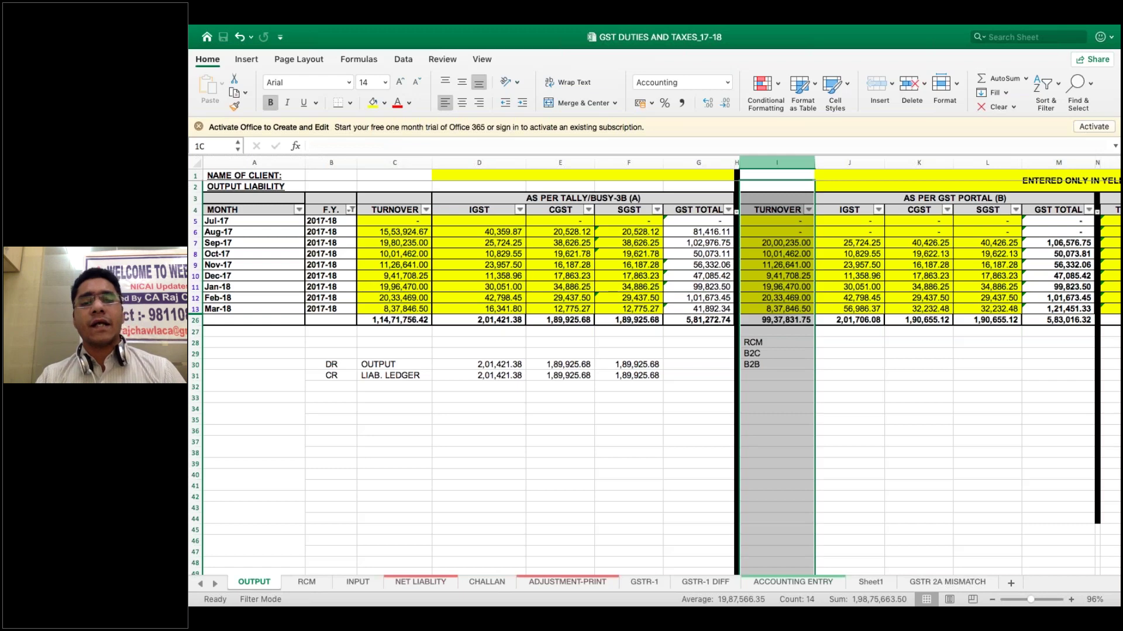
{"action": "left_click_drag", "start_coordinate": [777, 163], "coordinate": [1056, 151]}
Look at the RCM sheet, then compare the INPUT sheet's Tally/Busy and portal GST totals in F26 and K26.
{"action": "left_click", "coordinate": [306, 582]}
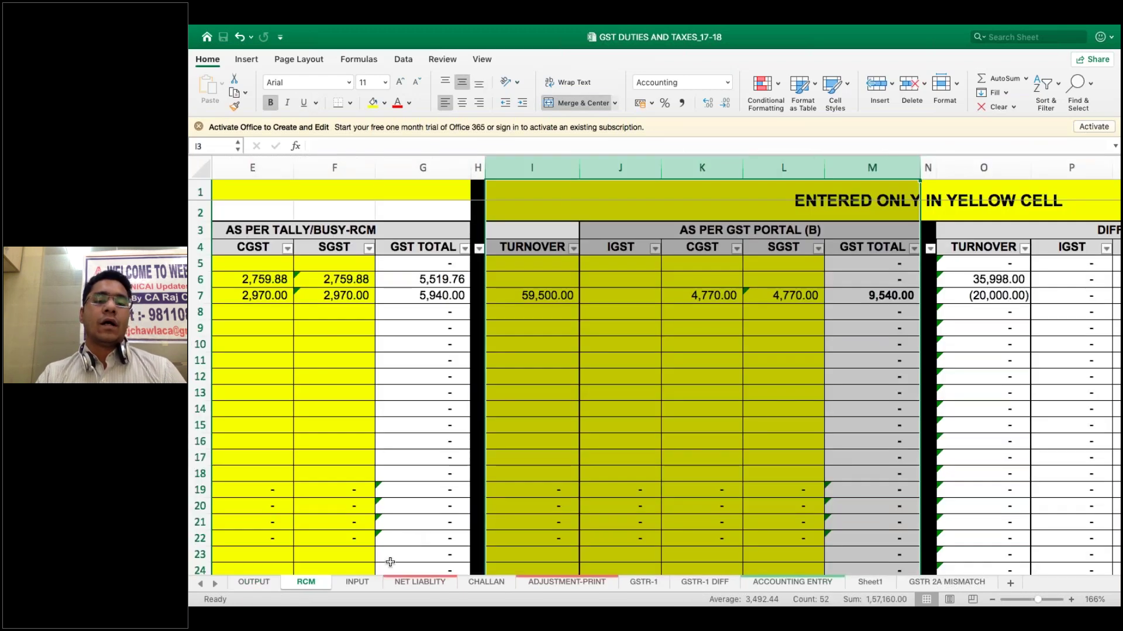
{"action": "left_click", "coordinate": [360, 579]}
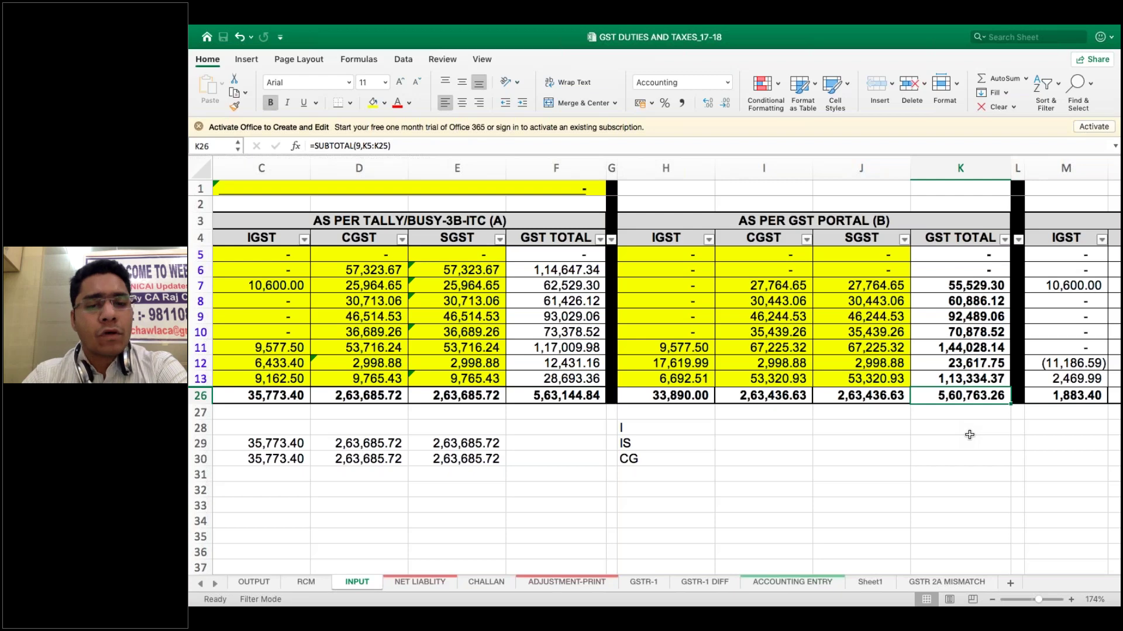
{"action": "left_click", "coordinate": [559, 398]}
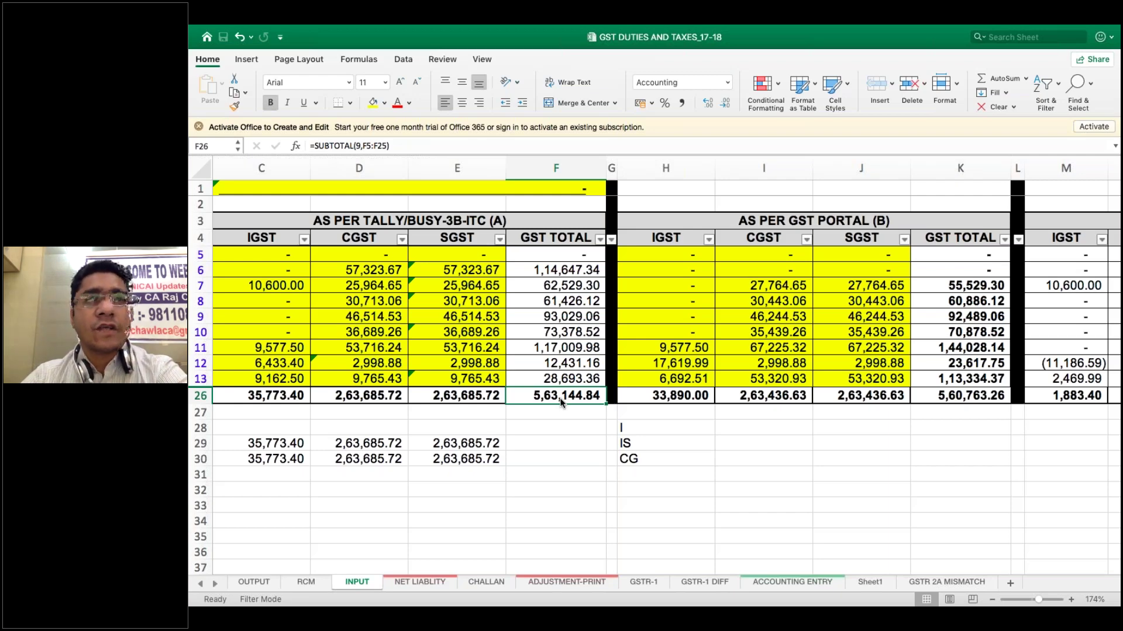
{"action": "left_click", "coordinate": [587, 427]}
{"action": "key", "text": "Up"}
{"action": "key", "text": "Up"}
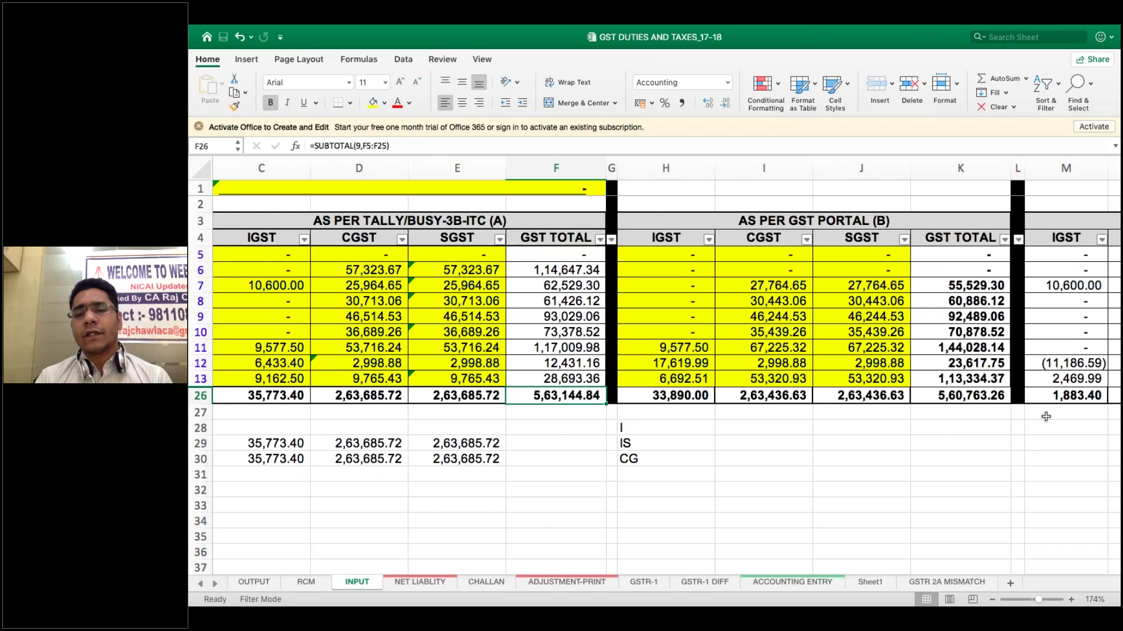
{"action": "left_click", "coordinate": [987, 401]}
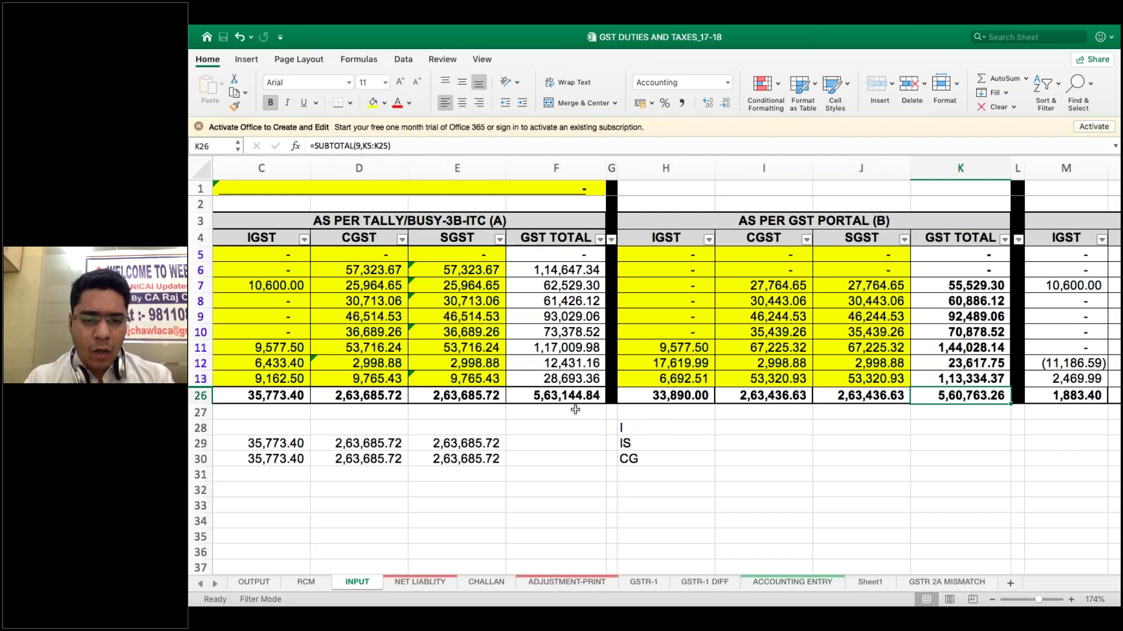
{"action": "left_click", "coordinate": [557, 395]}
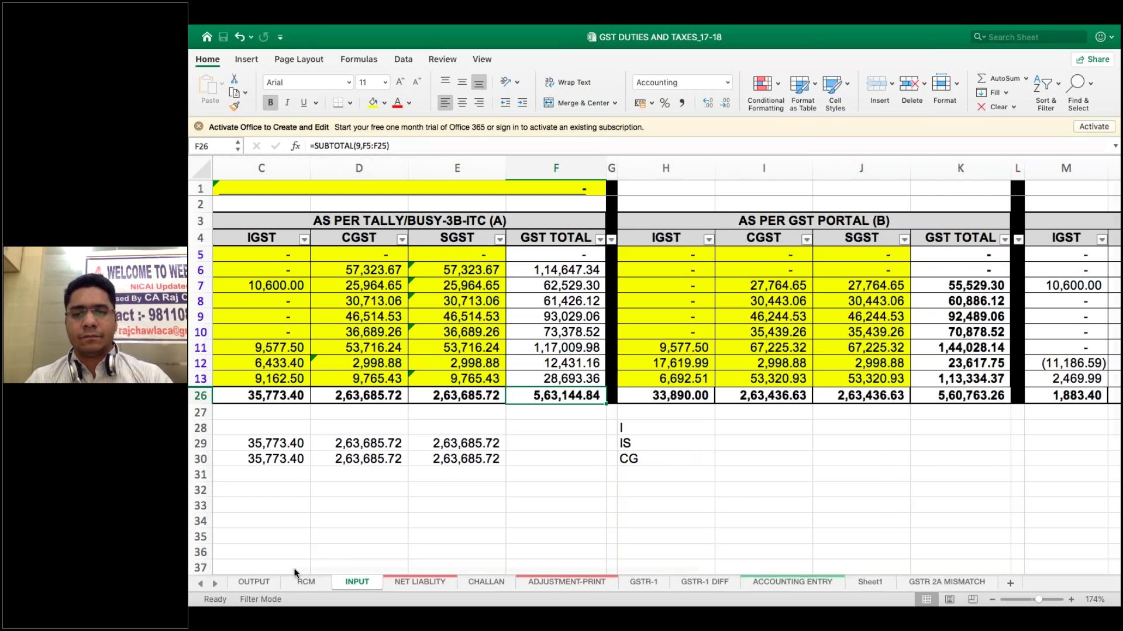
Go back to the OUTPUT sheet and review the row 26 totals from Tally/Busy turnover to the turnover difference in O26.
{"action": "left_click", "coordinate": [257, 582]}
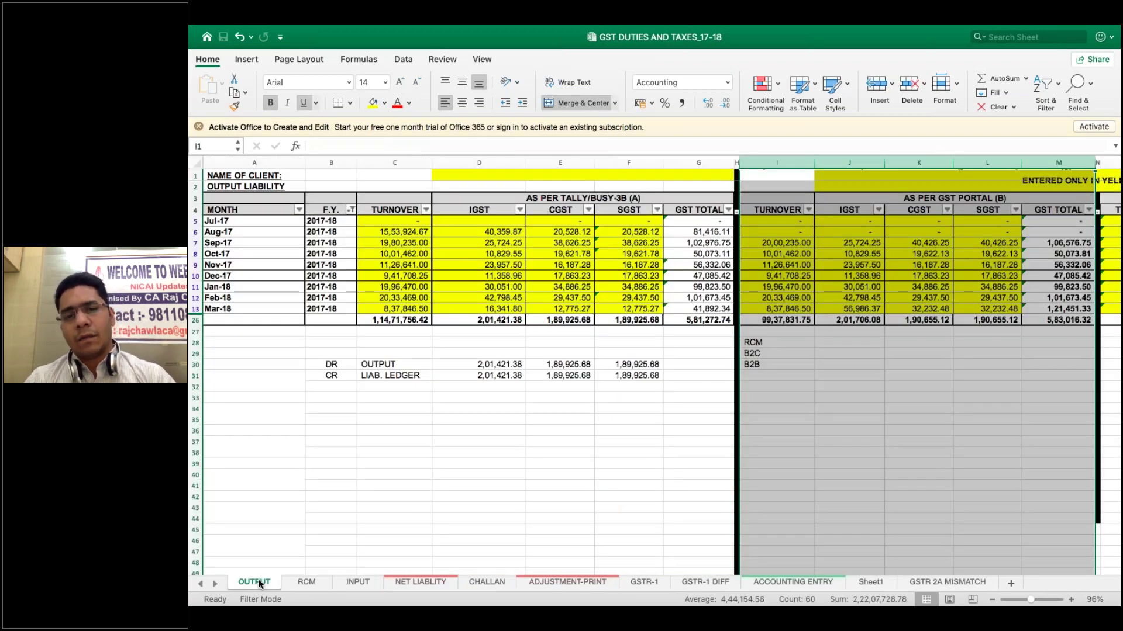
{"action": "left_click", "coordinate": [397, 320]}
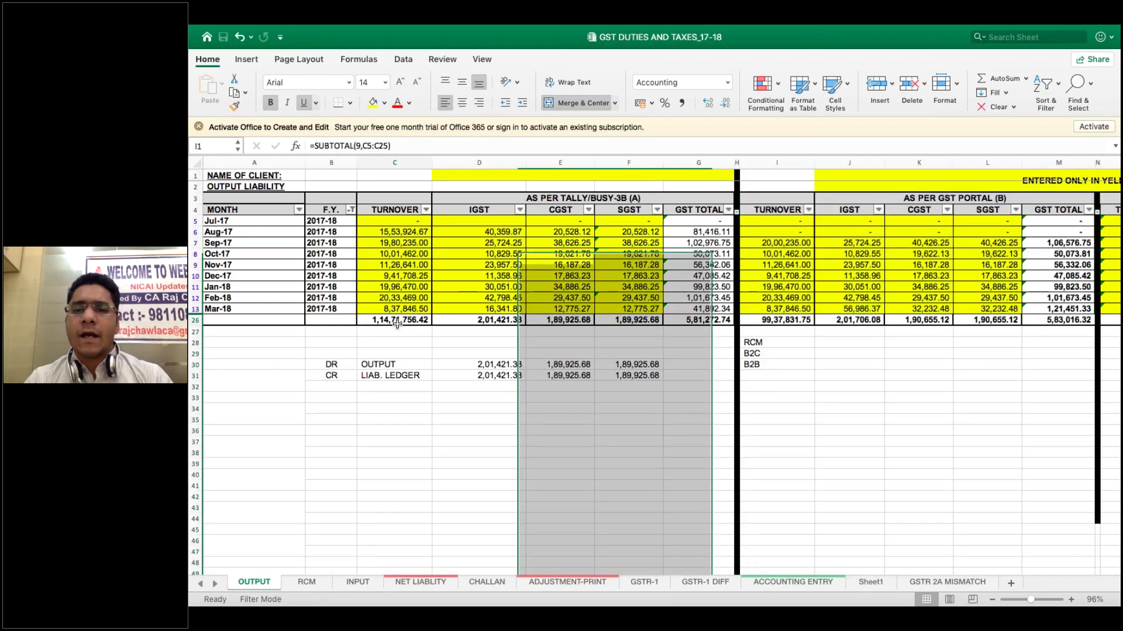
{"action": "key", "text": "Right"}
{"action": "key", "text": "Right"}
{"action": "key", "text": "Right"}
{"action": "key", "text": "Right"}
{"action": "key", "text": "Right"}
{"action": "key", "text": "Right"}
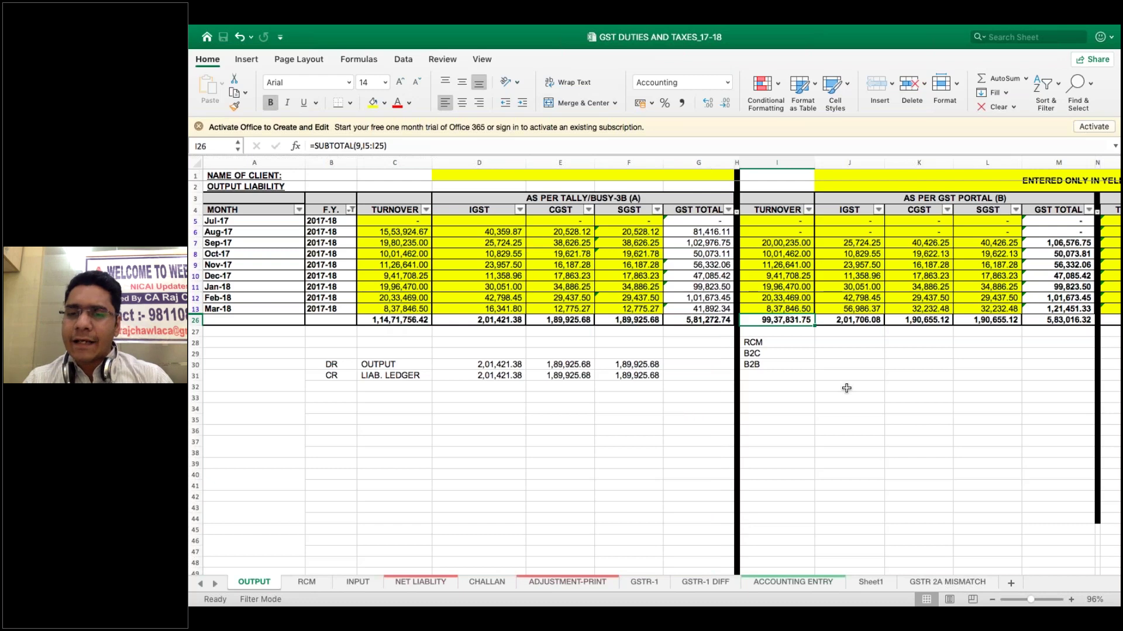
{"action": "key", "text": "Right"}
{"action": "key", "text": "Right"}
{"action": "key", "text": "Right"}
{"action": "key", "text": "Right"}
{"action": "key", "text": "Right"}
{"action": "key", "text": "Right"}
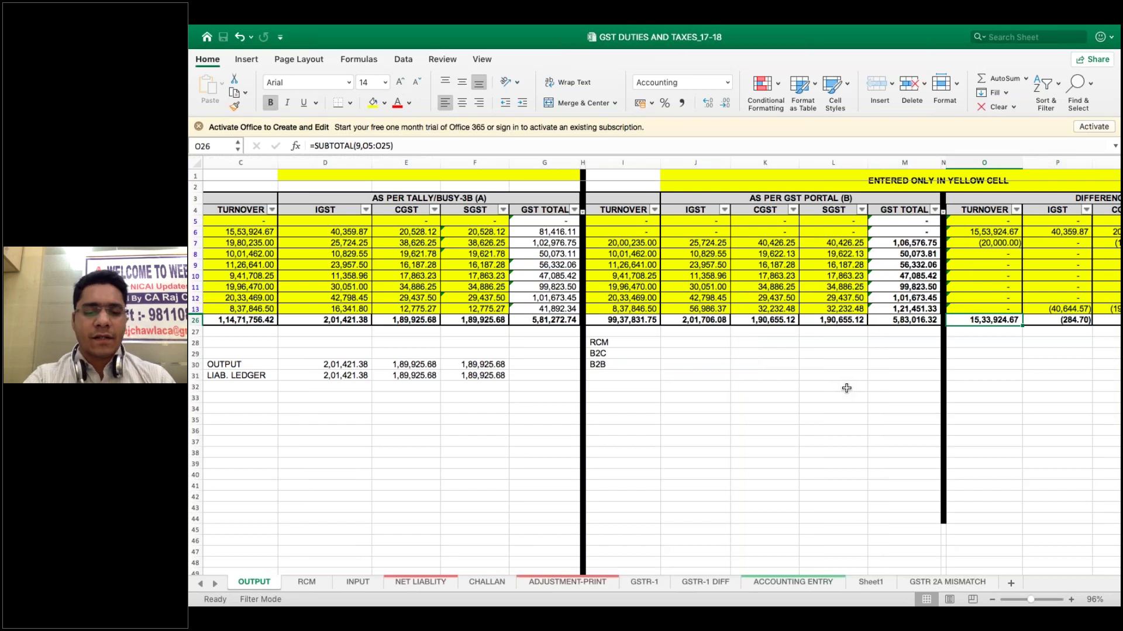
Enter the table reference T10,14 in O28, below the turnover difference total.
{"action": "key", "text": "Down"}
{"action": "key", "text": "Down"}
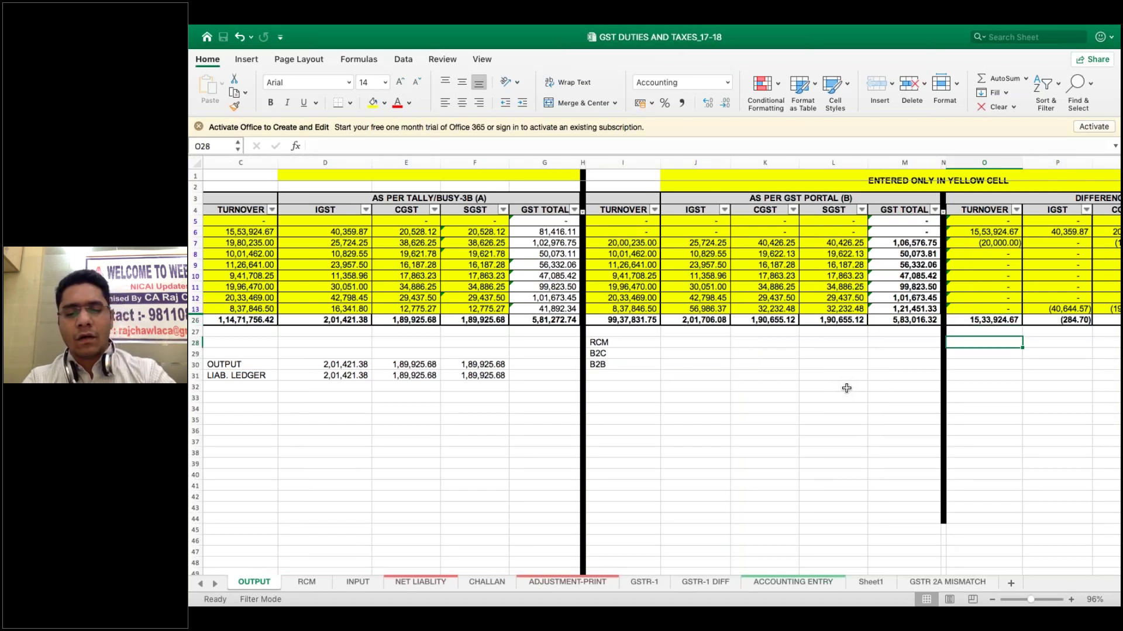
{"action": "type", "text": "T10,1"}
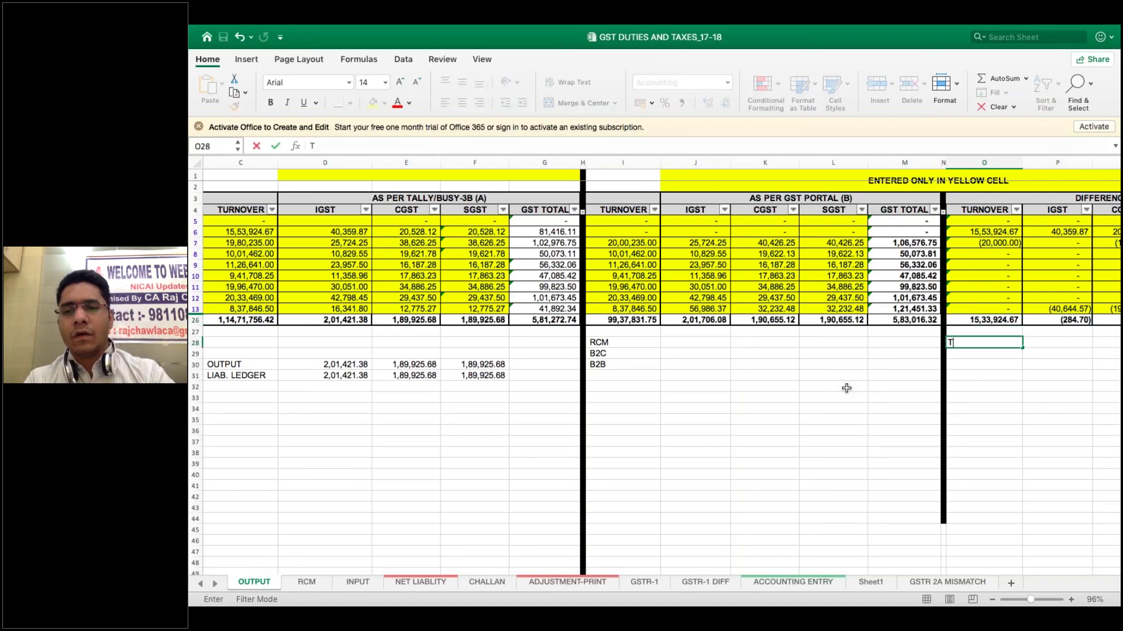
{"action": "type", "text": "4"}
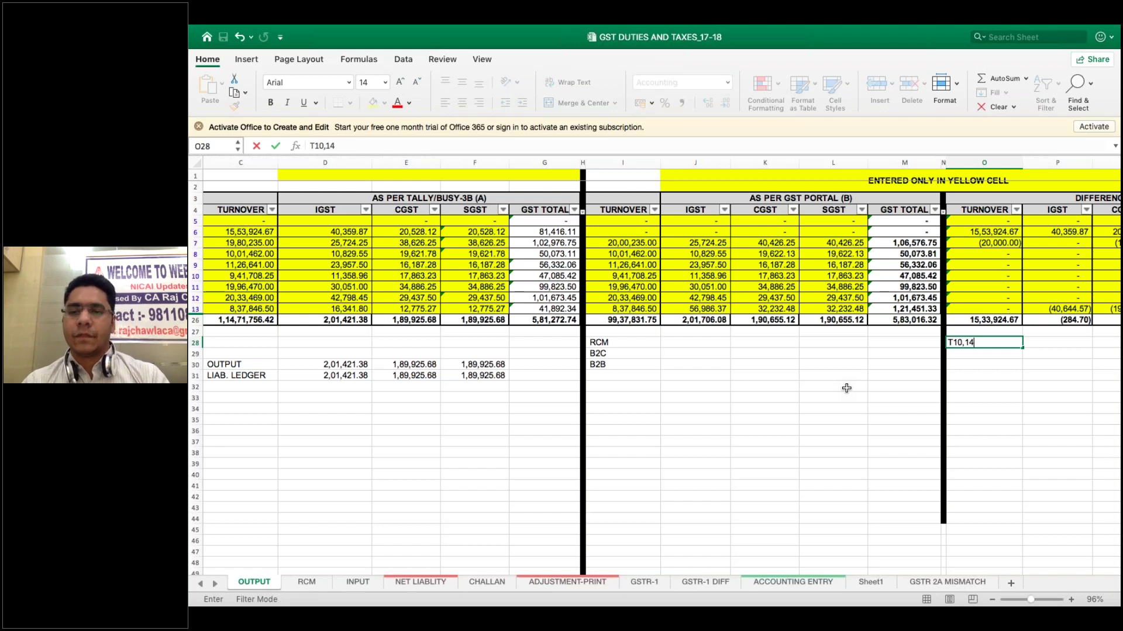
{"action": "key", "text": "Return"}
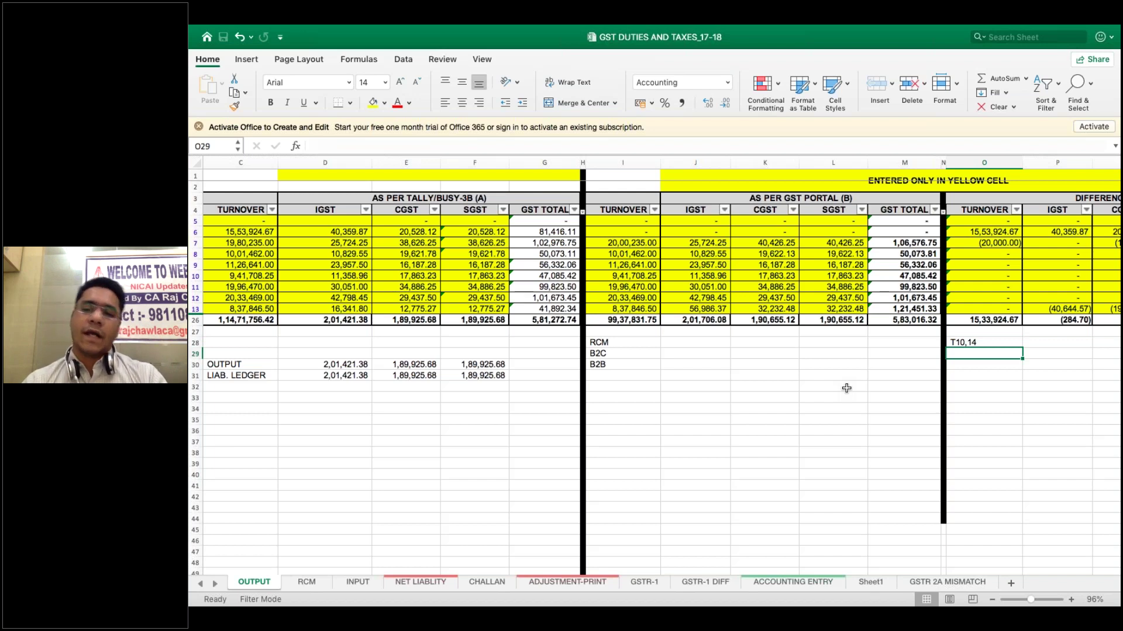
Enter the table reference T11 in P28, below the IGST difference total.
{"action": "key", "text": "Up"}
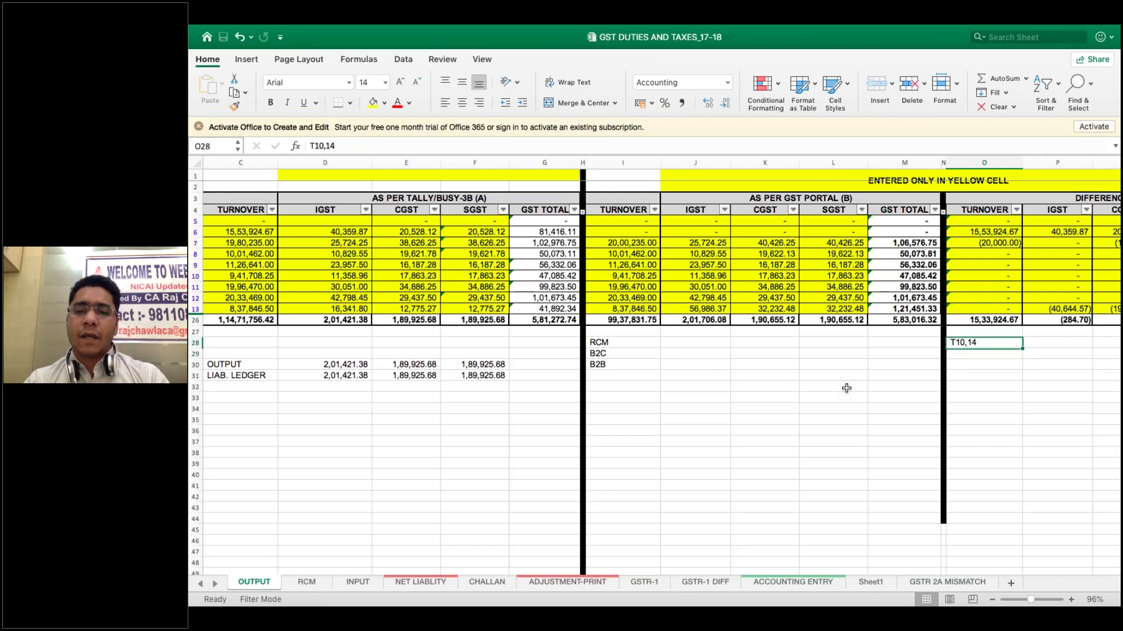
{"action": "key", "text": "Right"}
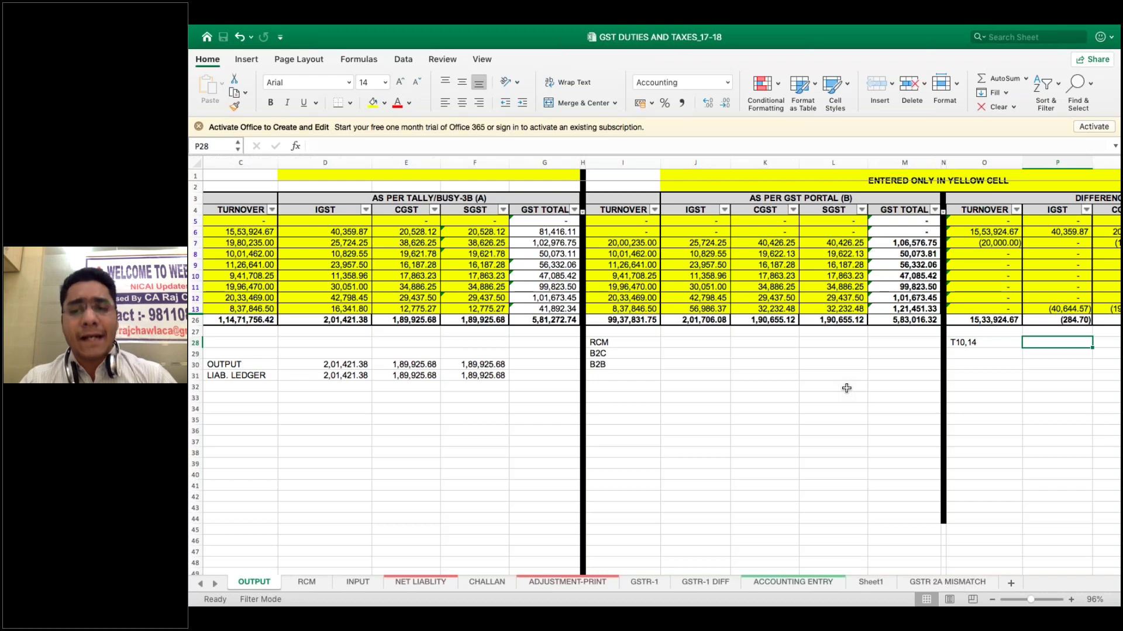
{"action": "scroll", "coordinate": [846, 388], "scroll_direction": "right", "scroll_amount": 5}
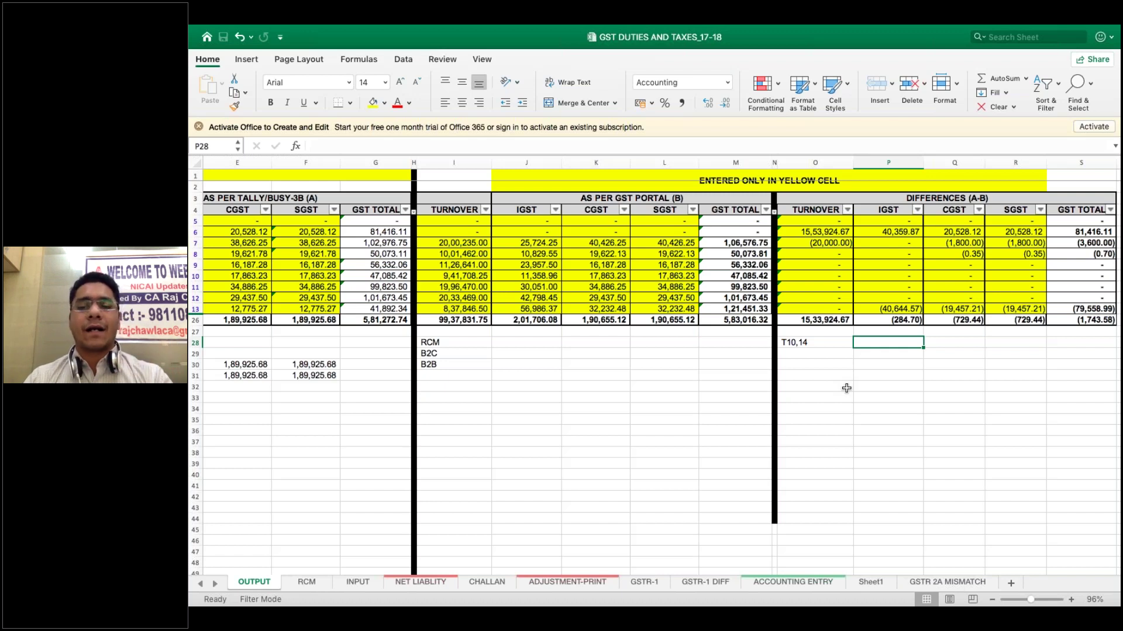
{"action": "type", "text": "T"}
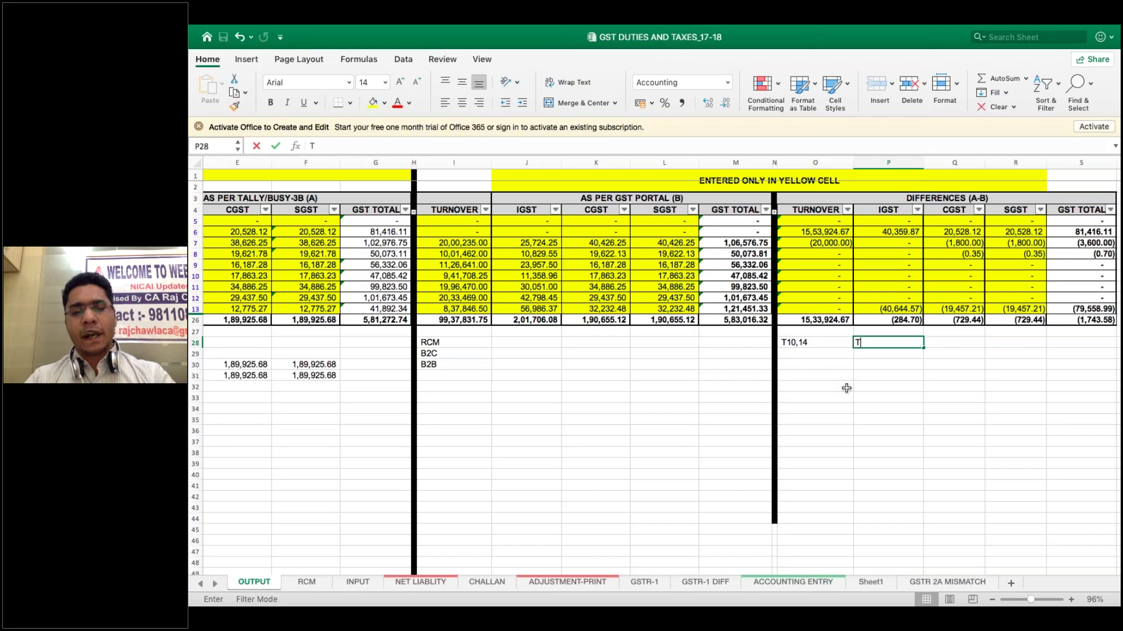
{"action": "type", "text": "12"}
{"action": "key", "text": "Escape"}
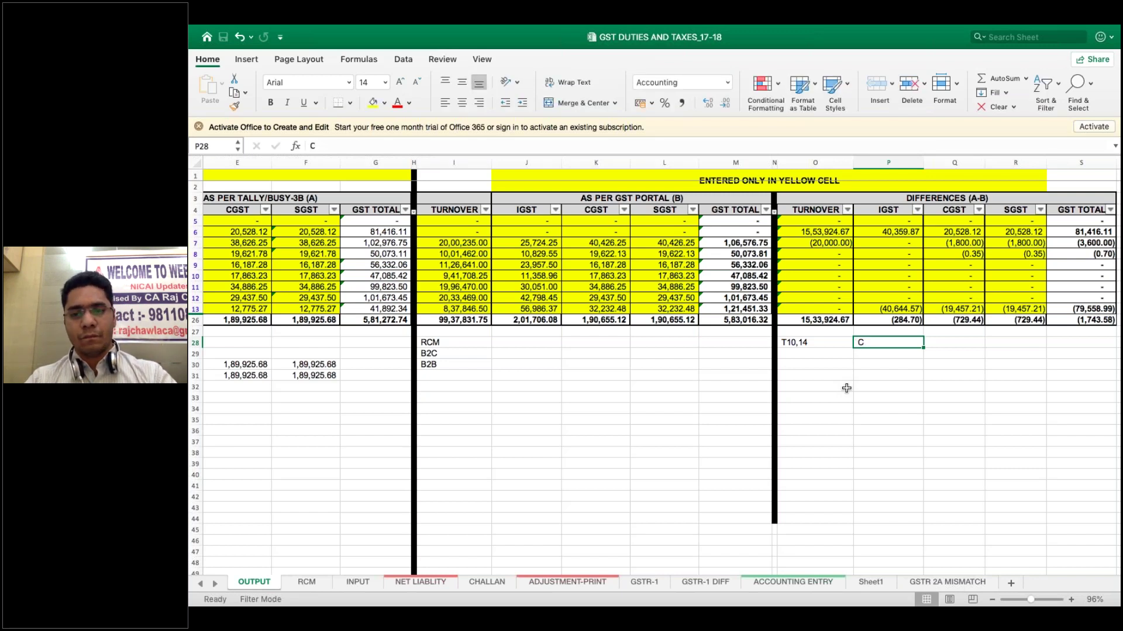
{"action": "key", "text": "super+z"}
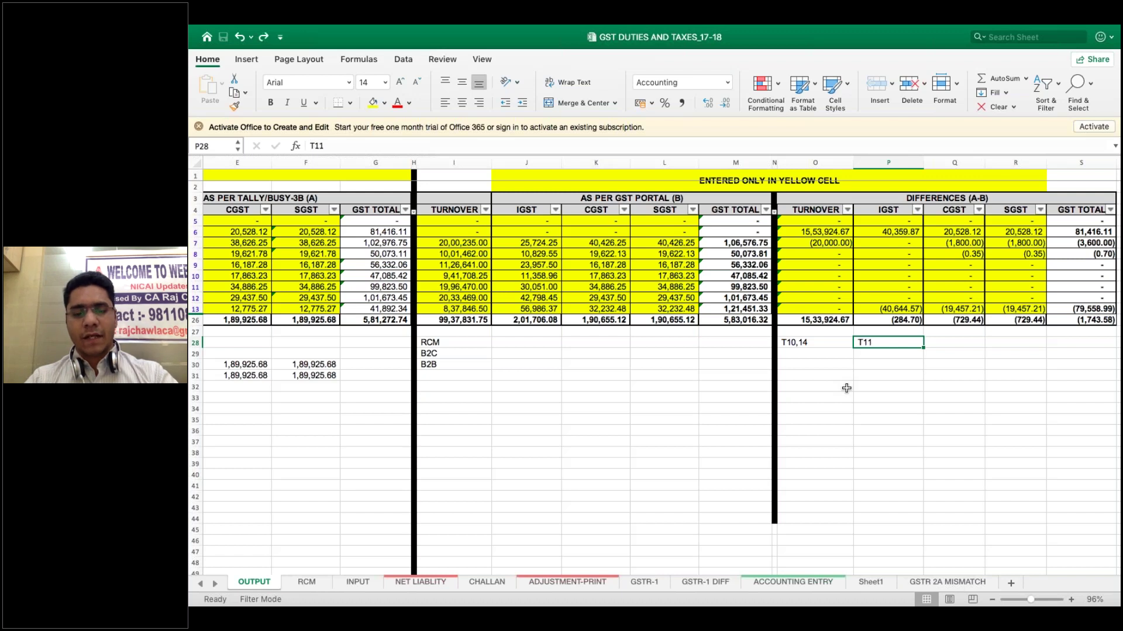
Copy the T11 reference from P28 into Q28 and R28, below the CGST and SGST difference totals.
{"action": "key", "text": "super+c"}
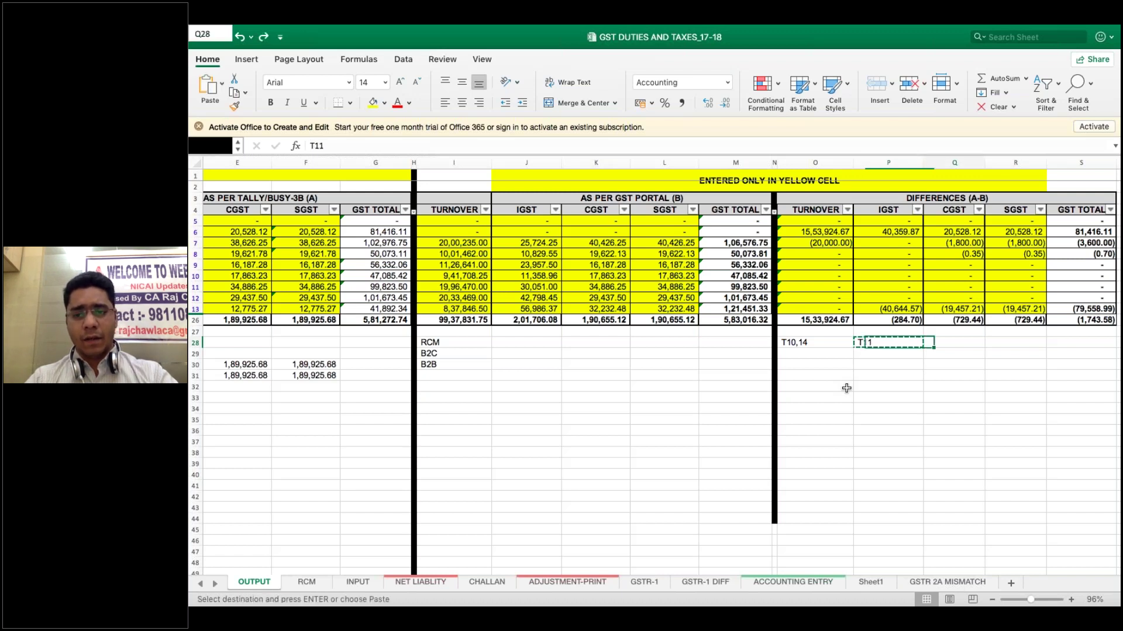
{"action": "key", "text": "Right"}
{"action": "key", "text": "super+v"}
{"action": "key", "text": "Right"}
{"action": "key", "text": "super+v"}
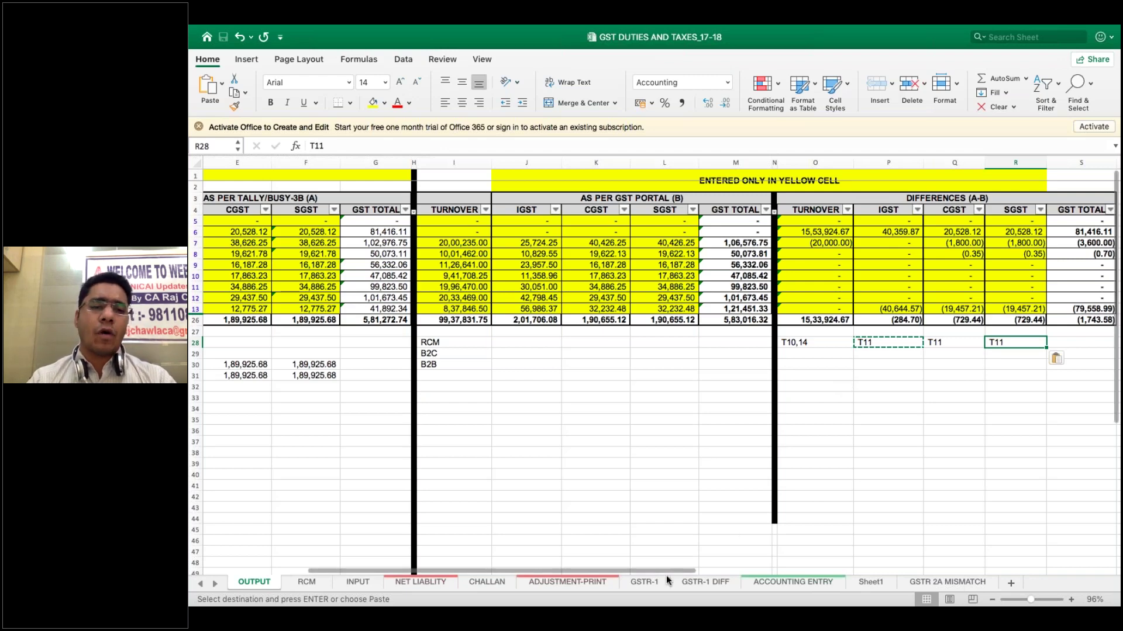
Switch to the RECO. & DATA FLOW OF OUTWARD & RCM workbook, show it full screen and look over the OUTWARD sheet.
{"action": "key", "text": "super+Tab"}
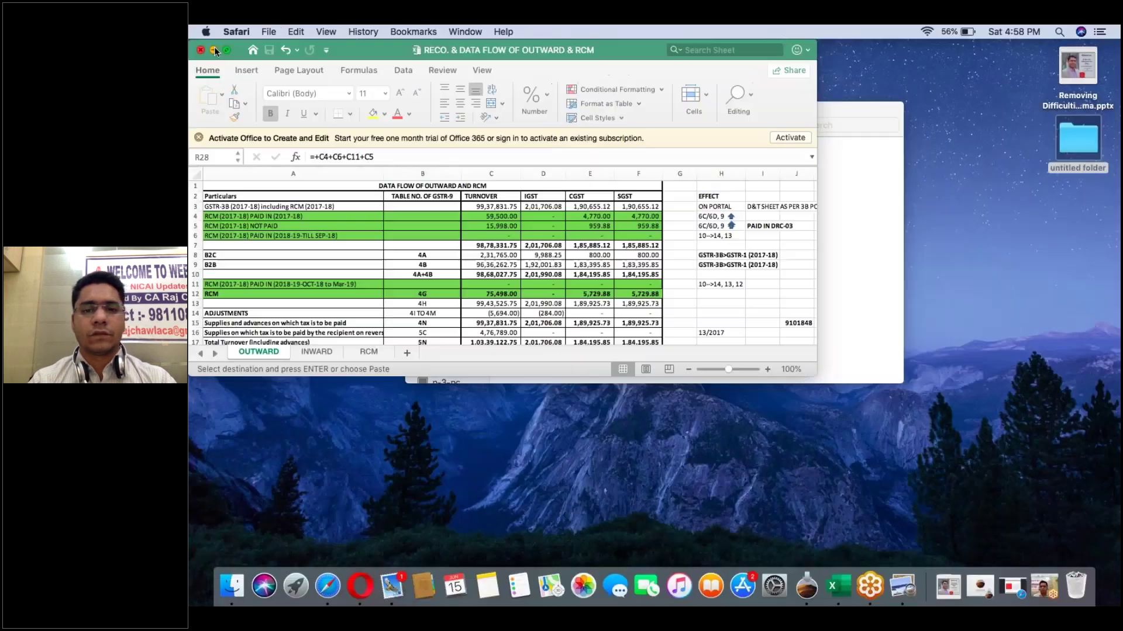
{"action": "left_click", "coordinate": [224, 48]}
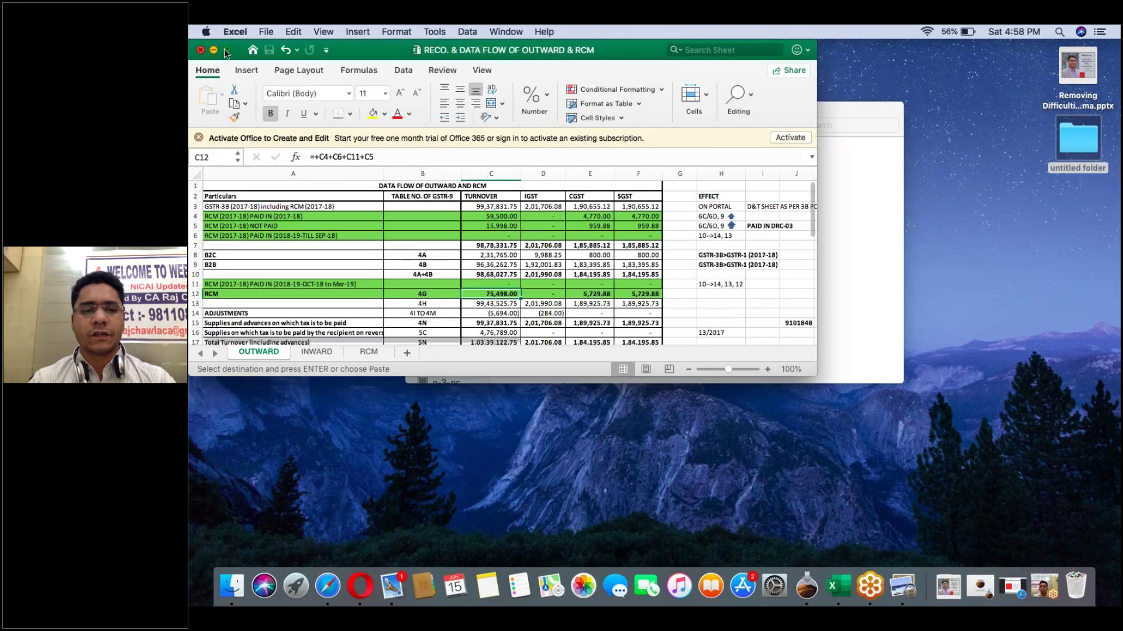
{"action": "left_click", "coordinate": [224, 48]}
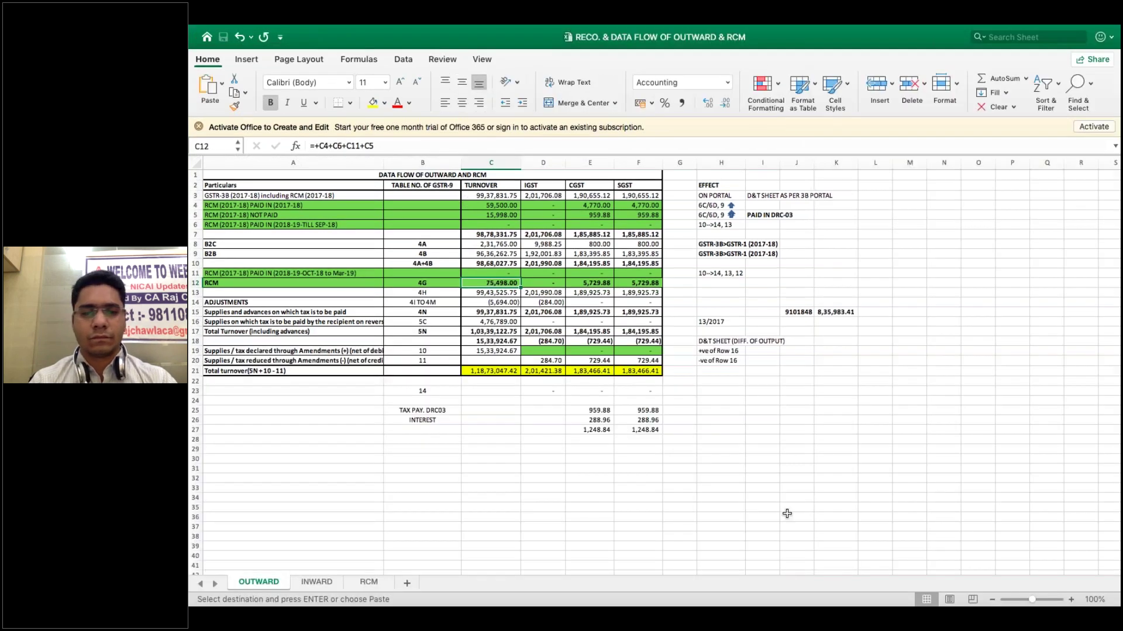
{"action": "left_click", "coordinate": [1039, 600]}
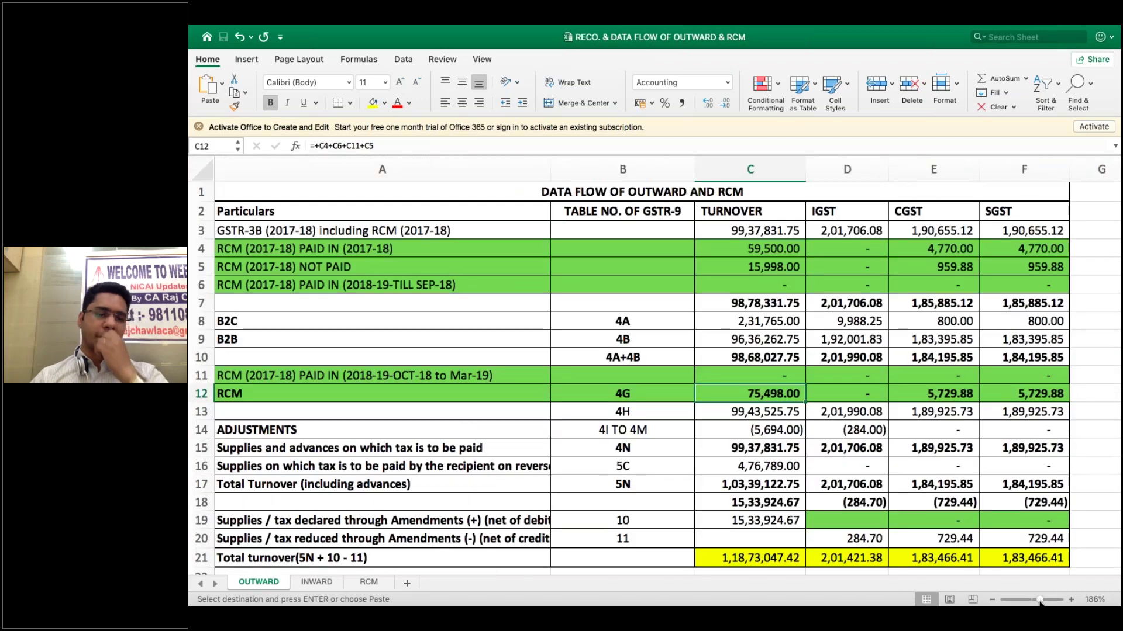
{"action": "left_click", "coordinate": [963, 552]}
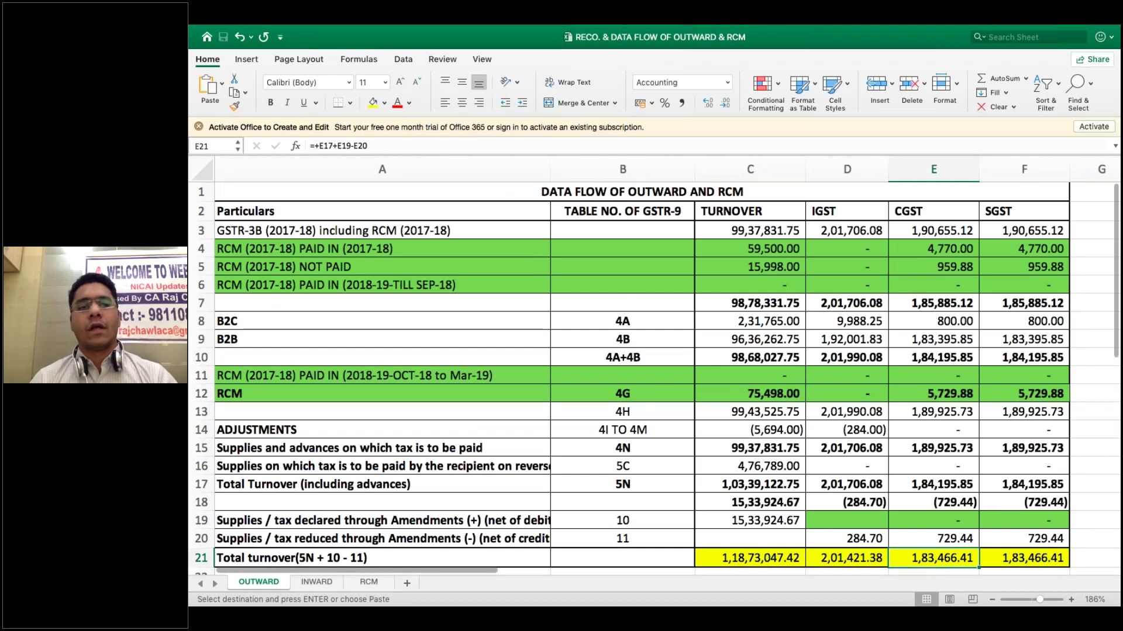
{"action": "left_click", "coordinate": [643, 288]}
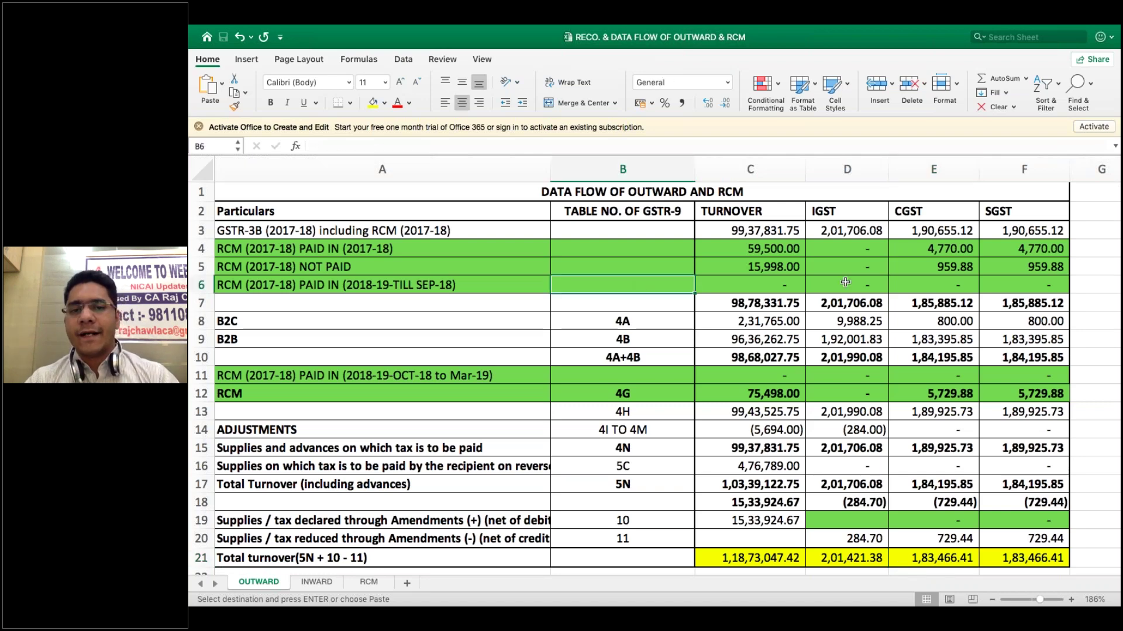
Extend the OUTWARD sheet's title in A1 to read DATA FLOW OF OUTWARD AND RCM - T4,5,10,11.
{"action": "left_click", "coordinate": [633, 195]}
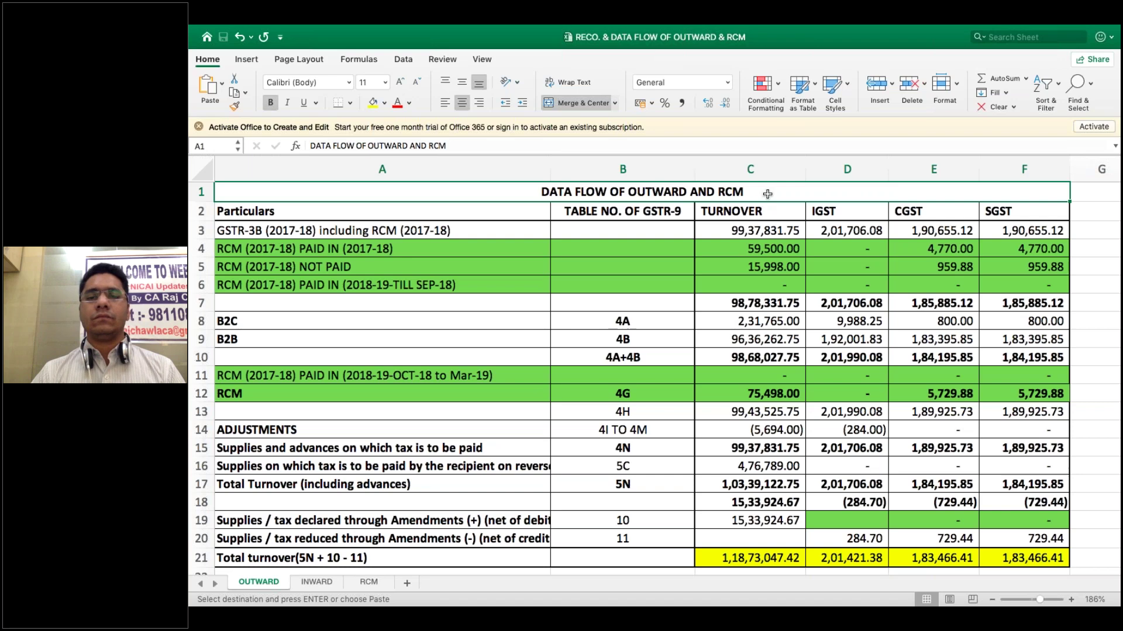
{"action": "double_click", "coordinate": [768, 193]}
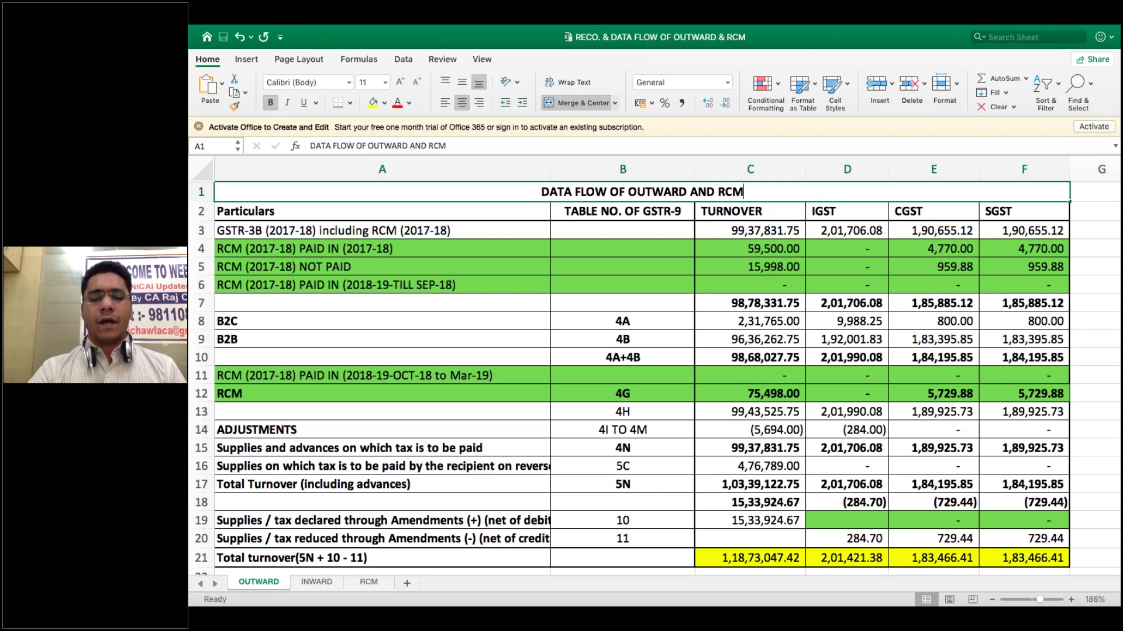
{"action": "type", "text": "- T4,5,"}
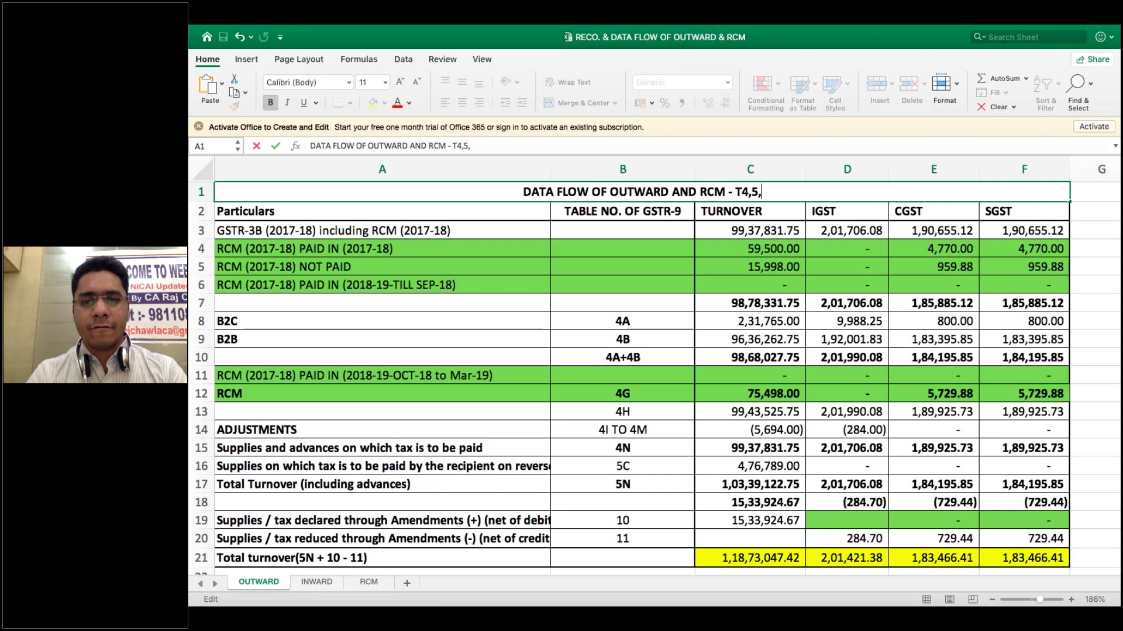
{"action": "key", "text": "BackSpace"}
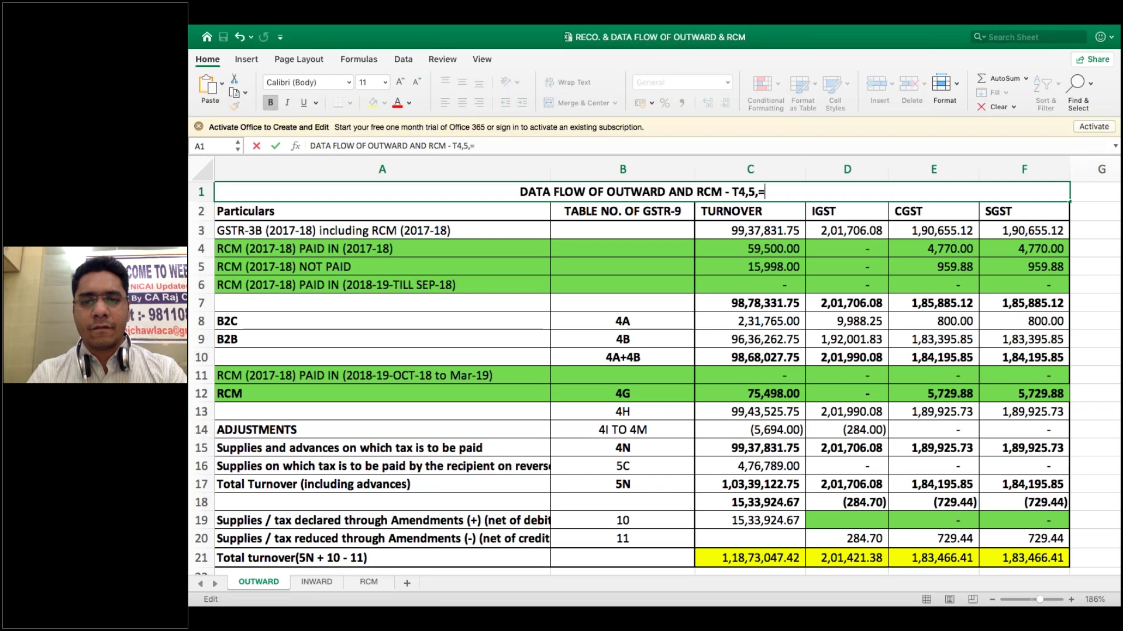
{"action": "type", "text": ",10,11"}
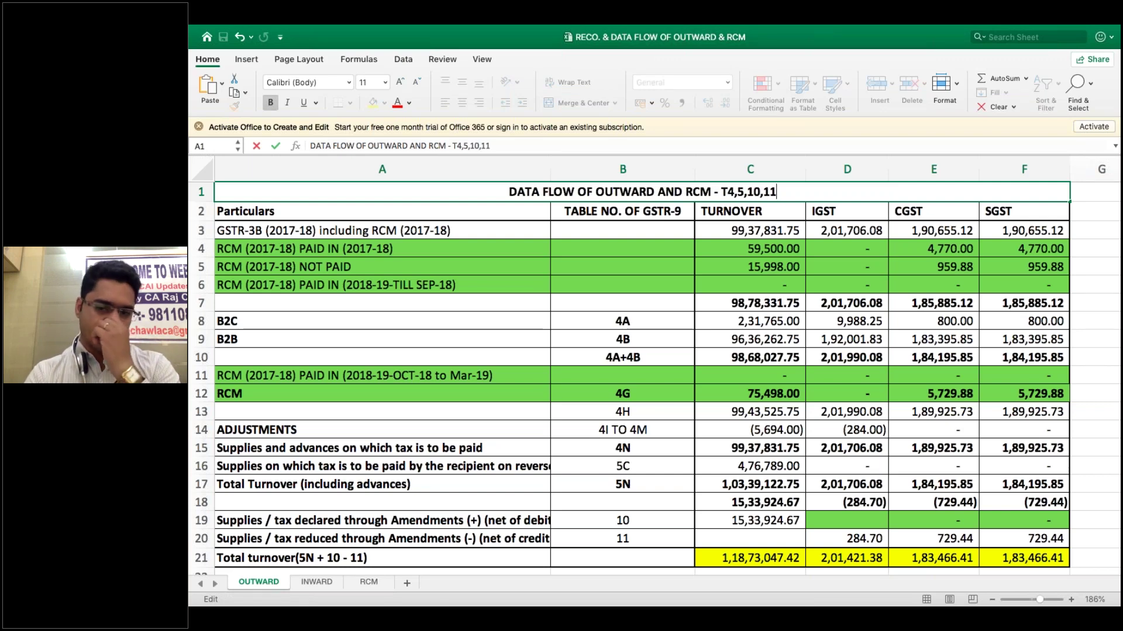
{"action": "key", "text": "Return"}
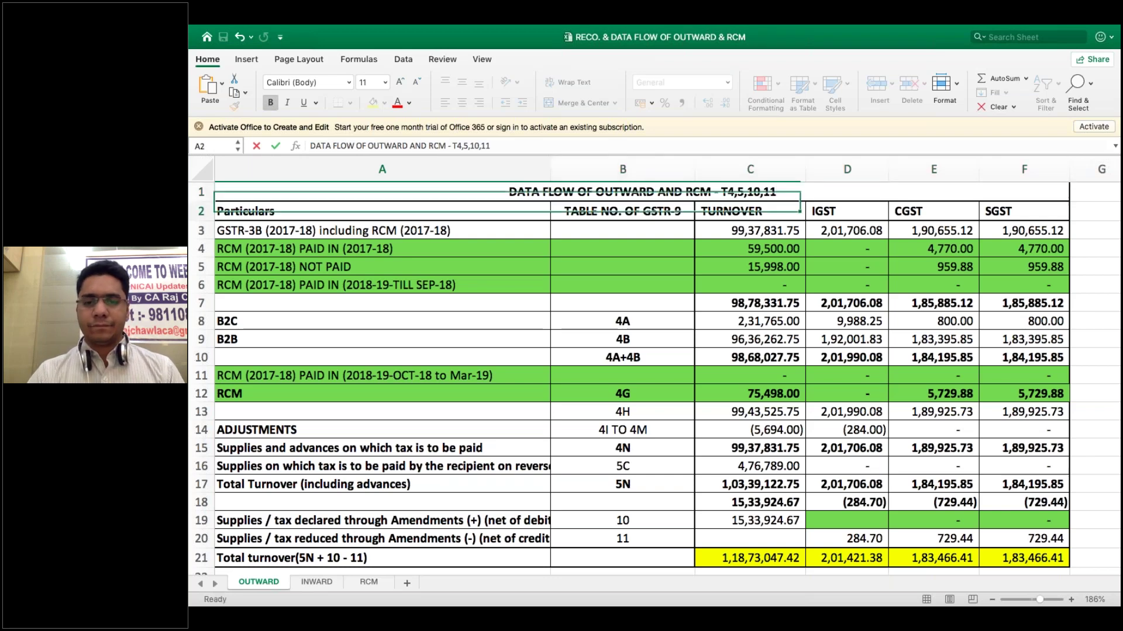
Review the OUTWARD sheet's particulars and GSTR-9 table numbers from the heading row down to the table 14 and DRC03 rows.
{"action": "key", "text": "Down"}
{"action": "key", "text": "Down"}
{"action": "key", "text": "Down"}
{"action": "key", "text": "Down"}
{"action": "key", "text": "Down"}
{"action": "key", "text": "Down"}
{"action": "key", "text": "Down"}
{"action": "key", "text": "Down"}
{"action": "key", "text": "Down"}
{"action": "key", "text": "Down"}
{"action": "key", "text": "Down"}
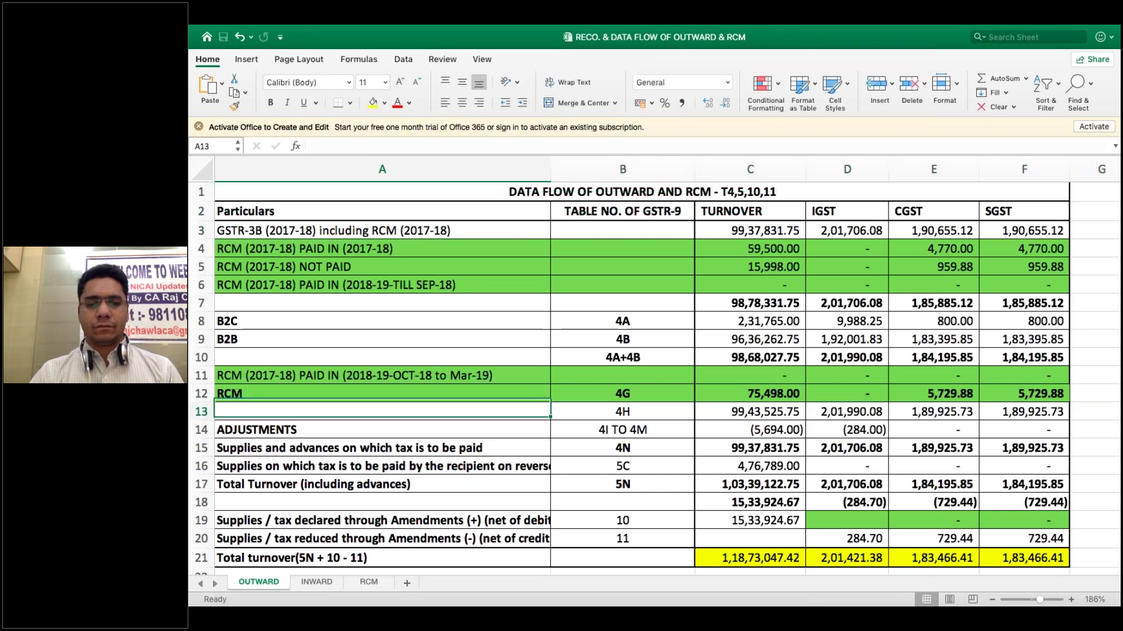
{"action": "key", "text": "Down"}
{"action": "key", "text": "Down"}
{"action": "key", "text": "Down"}
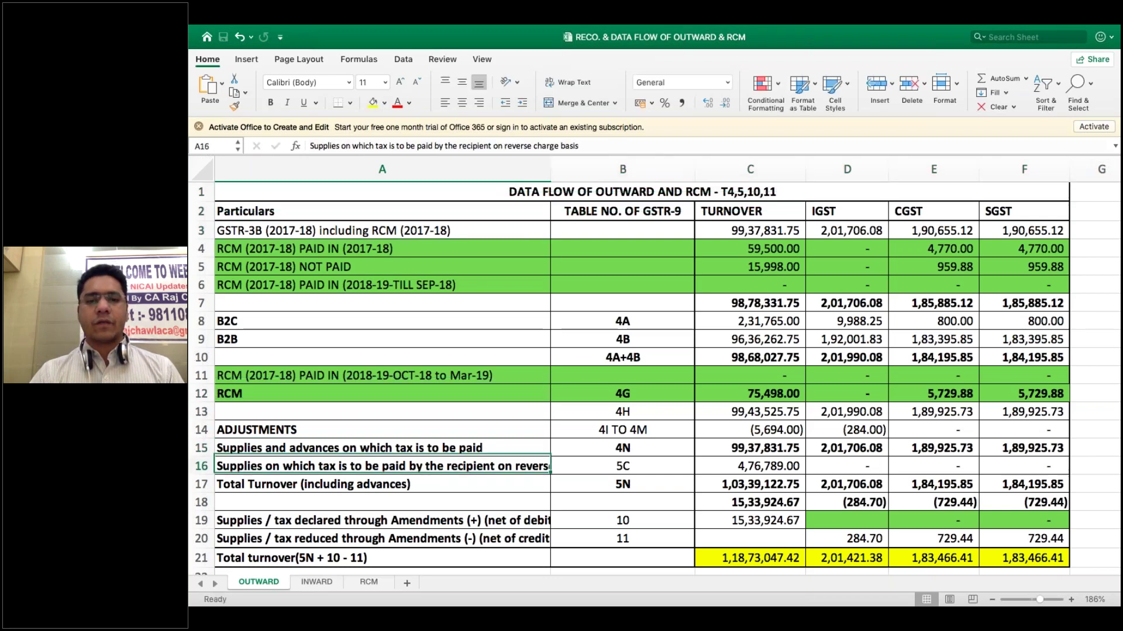
{"action": "key", "text": "Down"}
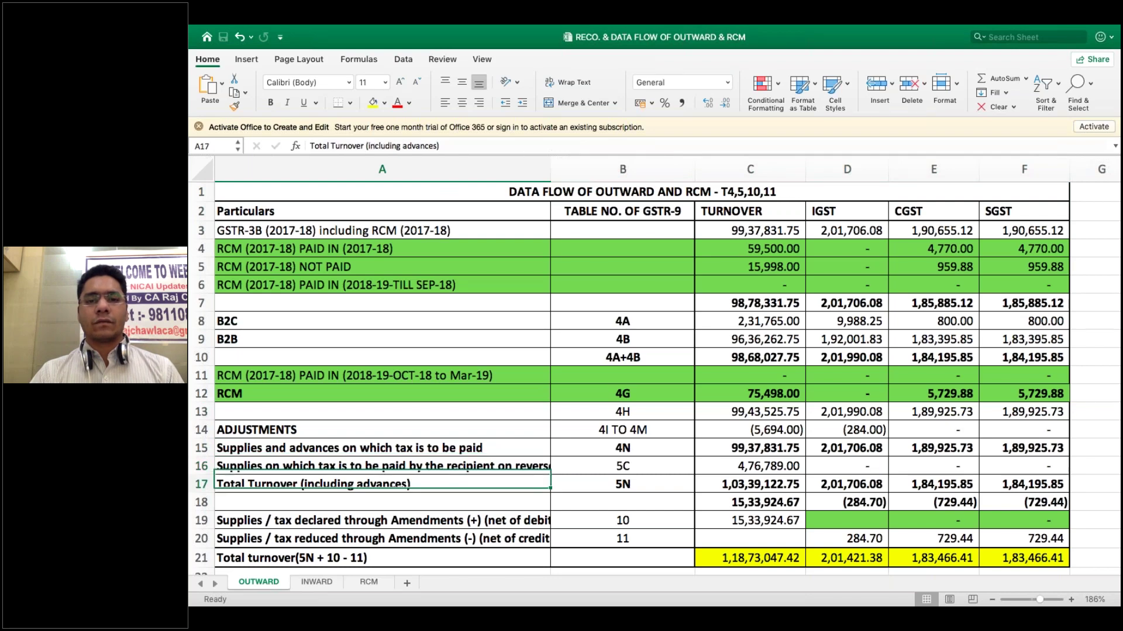
{"action": "key", "text": "Down"}
{"action": "scroll", "coordinate": [661, 380], "scroll_direction": "down", "scroll_amount": 3}
{"action": "left_click", "coordinate": [382, 373]}
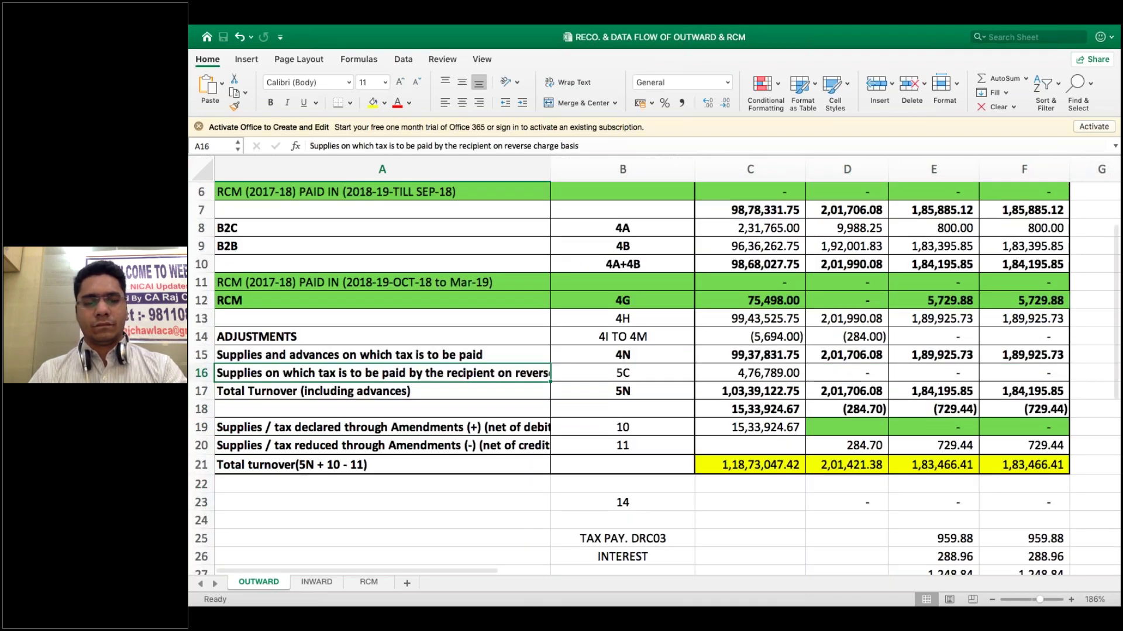
Append ,14 to the table references in the OUTWARD sheet's title in A1.
{"action": "key", "text": "ctrl+Home"}
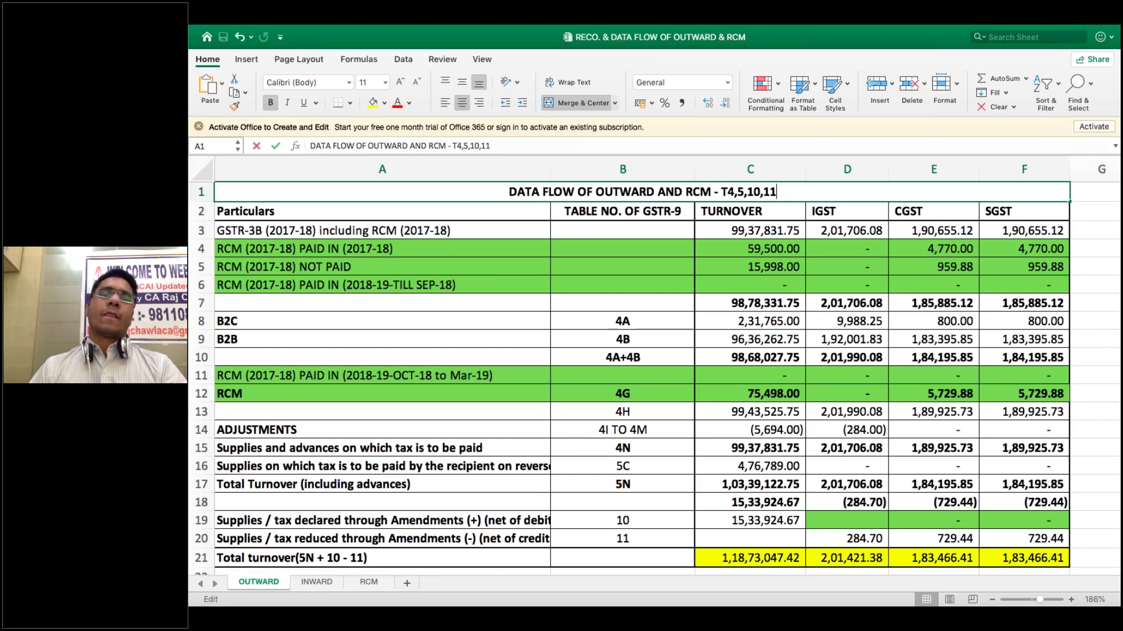
{"action": "key", "text": "F2"}
{"action": "type", "text": ",14"}
{"action": "key", "text": "Return"}
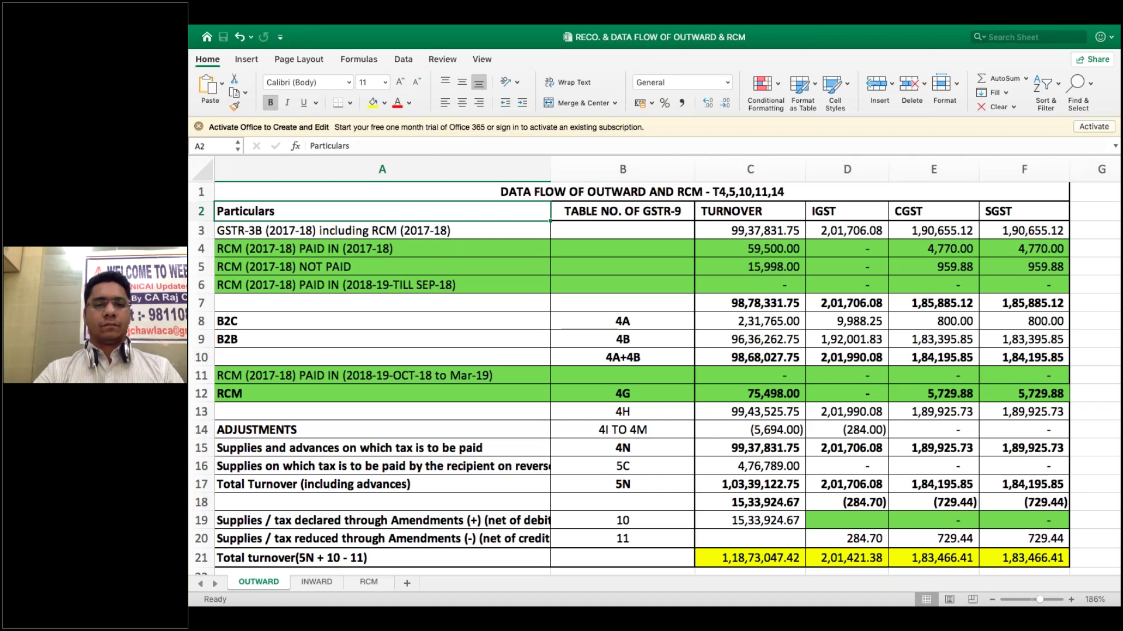
Create a new blank workbook and enter BOOKS in C2.
{"action": "type", "text": "N"}
{"action": "key", "text": "Escape"}
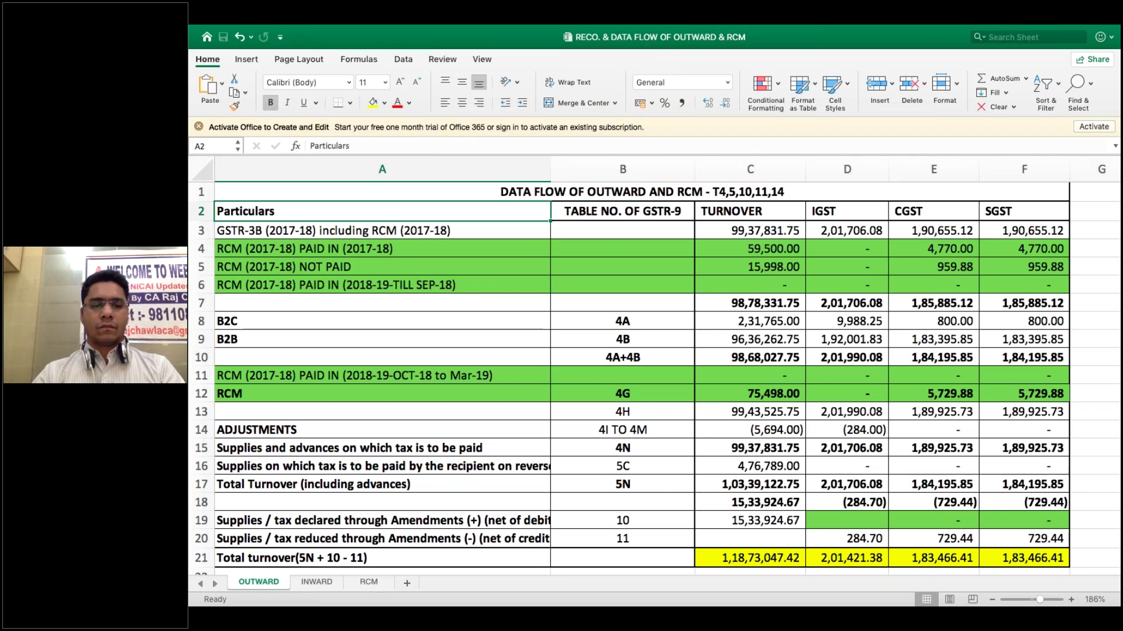
{"action": "key", "text": "super+n"}
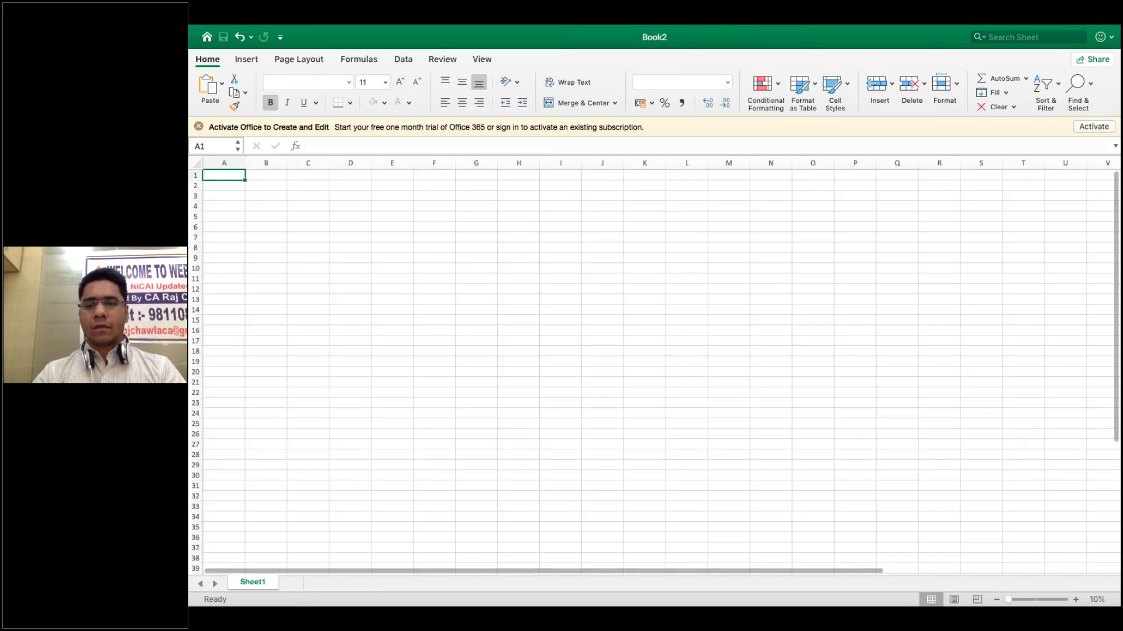
{"action": "left_click_drag", "start_coordinate": [1031, 599], "coordinate": [1042, 599]}
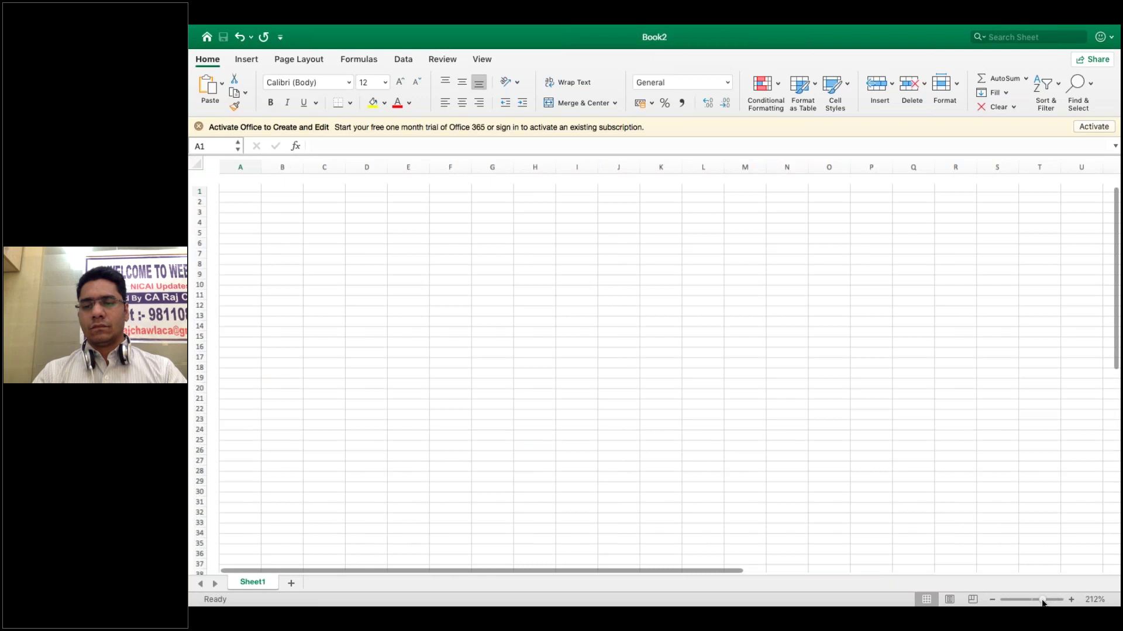
{"action": "left_click", "coordinate": [455, 220]}
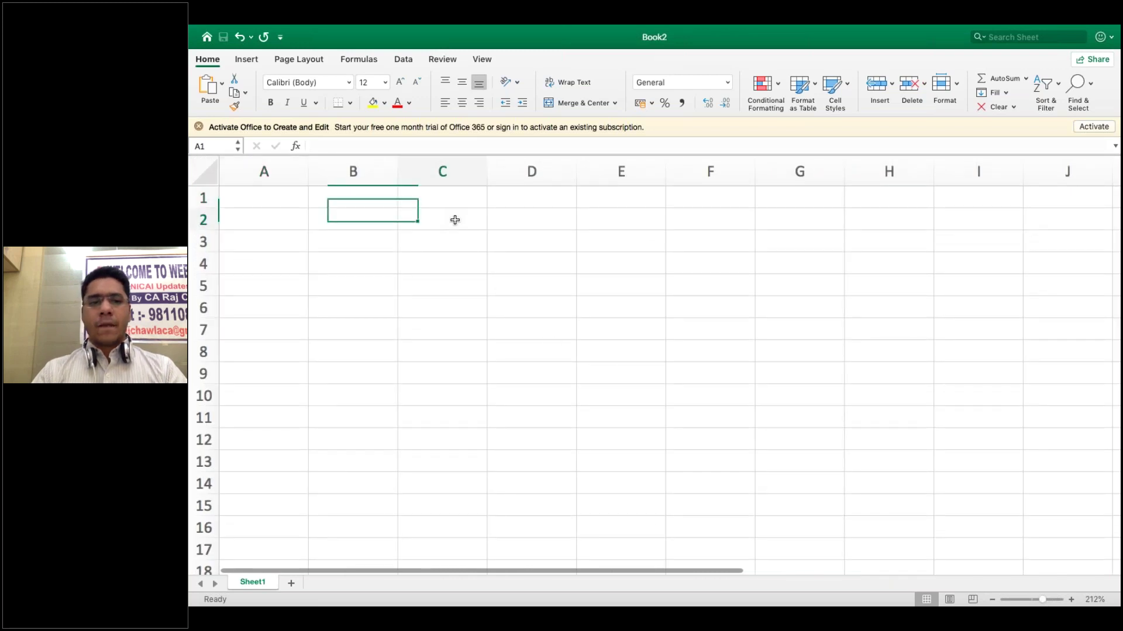
{"action": "type", "text": "BOOK"}
{"action": "key", "text": "BackSpace"}
{"action": "key", "text": "Return"}
{"action": "key", "text": "Left"}
{"action": "key", "text": "Right"}
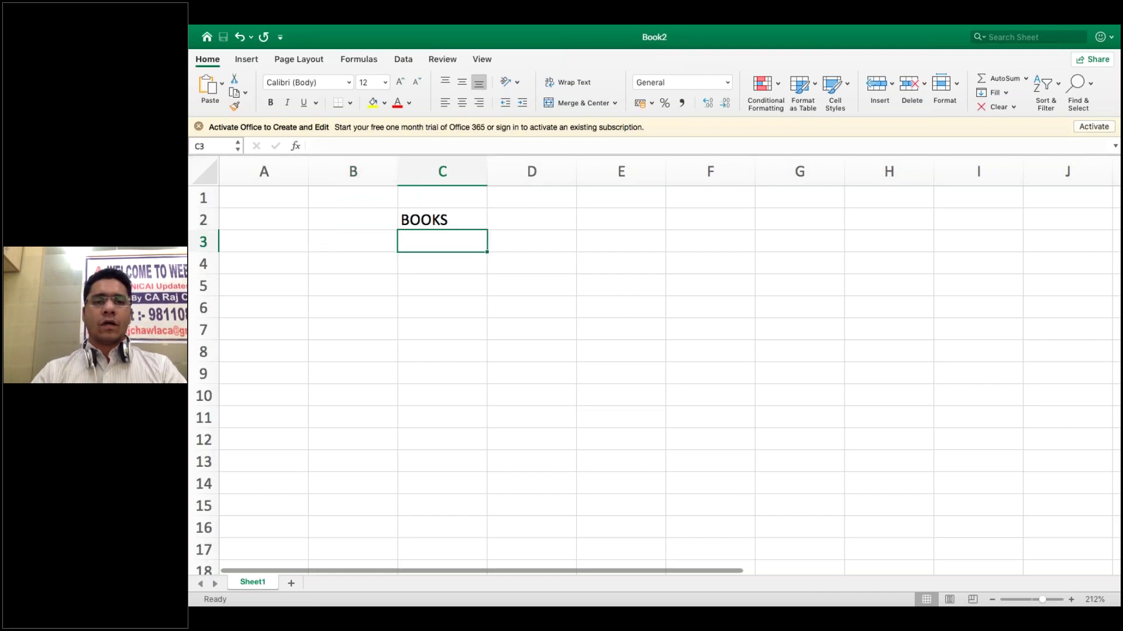
Enter GSTR-3B 2017-18 in D2, beside the BOOKS heading.
{"action": "key", "text": "Right"}
{"action": "key", "text": "Up"}
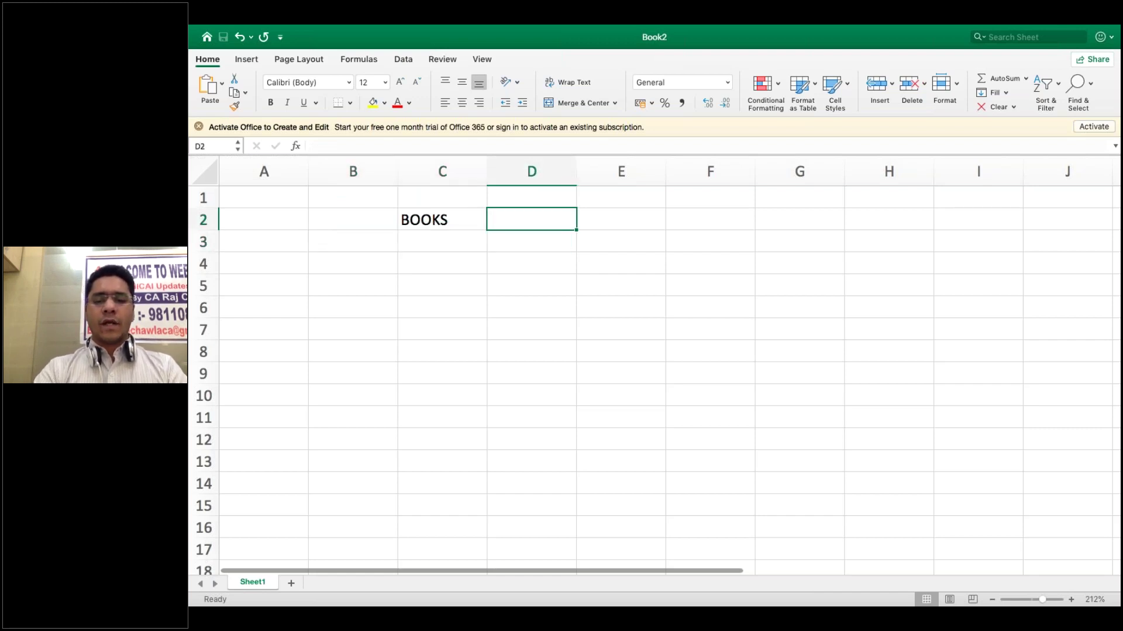
{"action": "type", "text": "GSTR-3B 2017"}
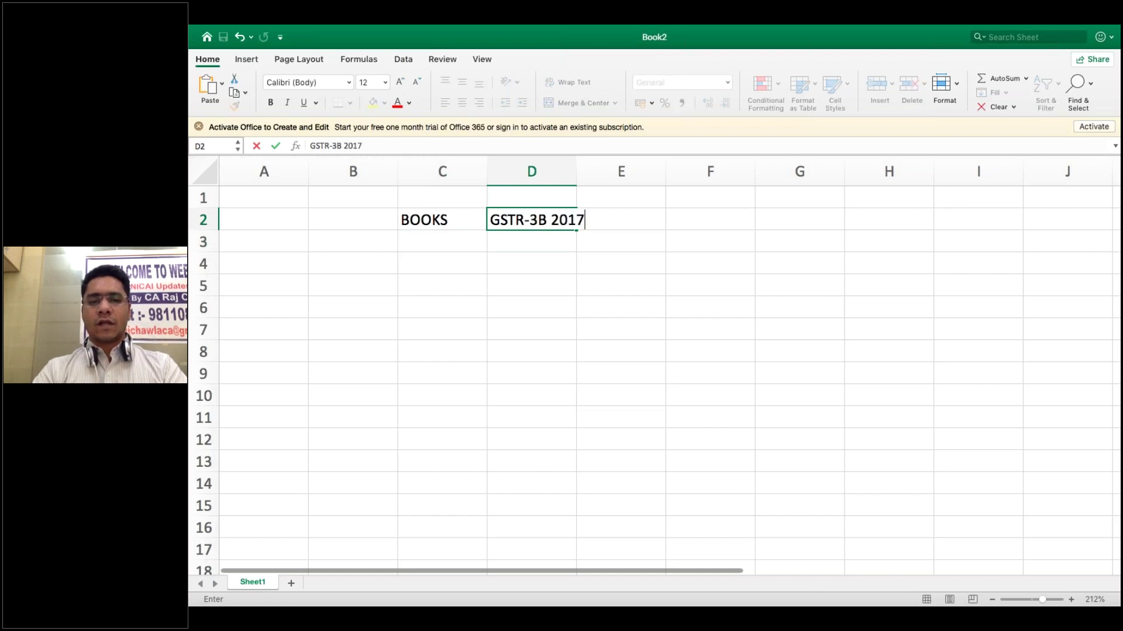
{"action": "type", "text": "-19"}
{"action": "key", "text": "BackSpace"}
{"action": "type", "text": "8"}
{"action": "key", "text": "Return"}
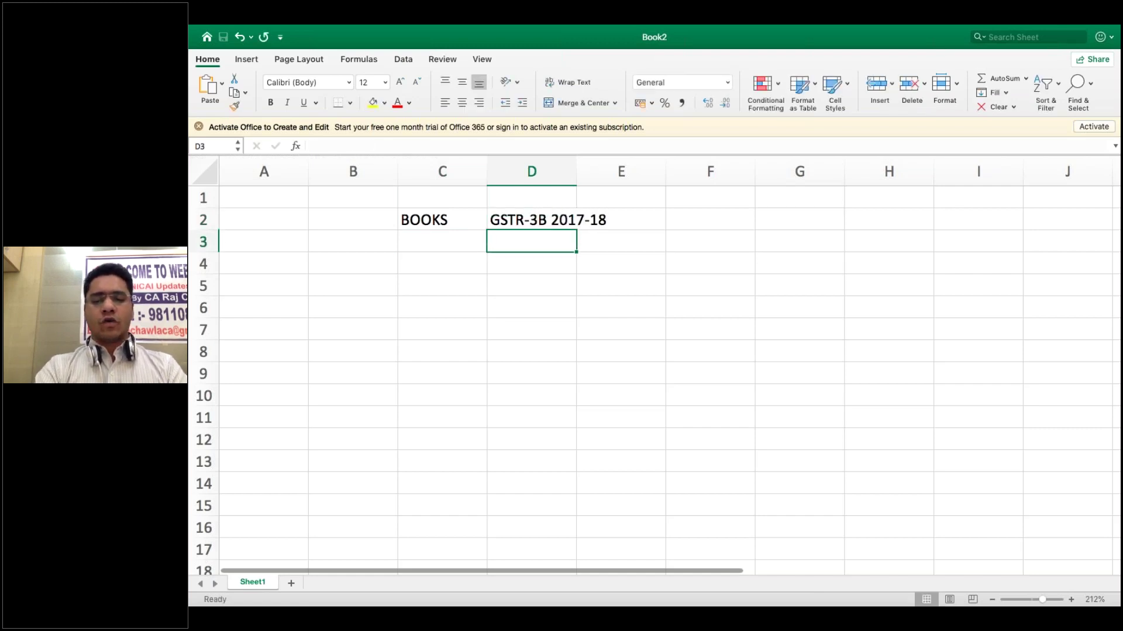
Enter GSTR-3B 2018-19 in D3, below the GSTR-3B 2017-18 entry.
{"action": "type", "text": "GSTR-3B "}
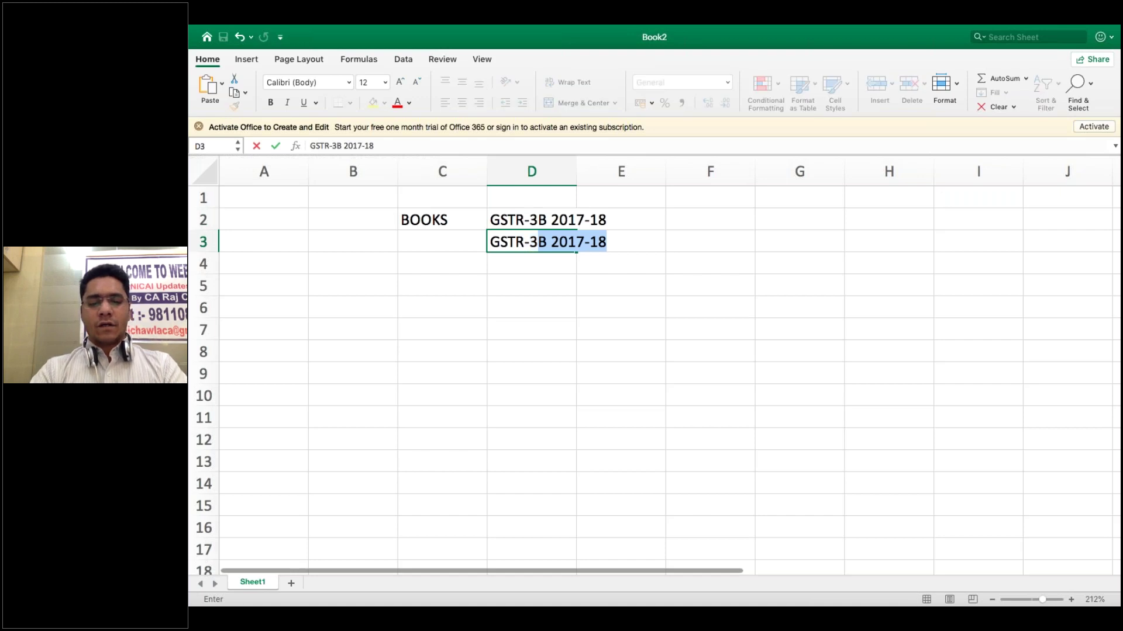
{"action": "type", "text": "20181"}
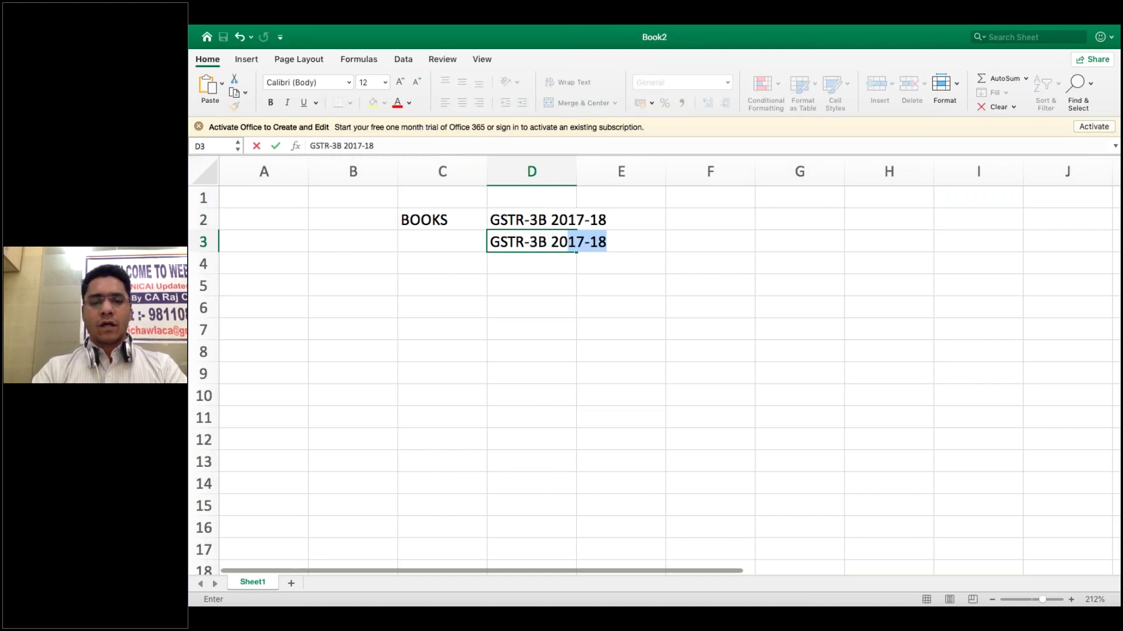
{"action": "key", "text": "BackSpace"}
{"action": "type", "text": "-19"}
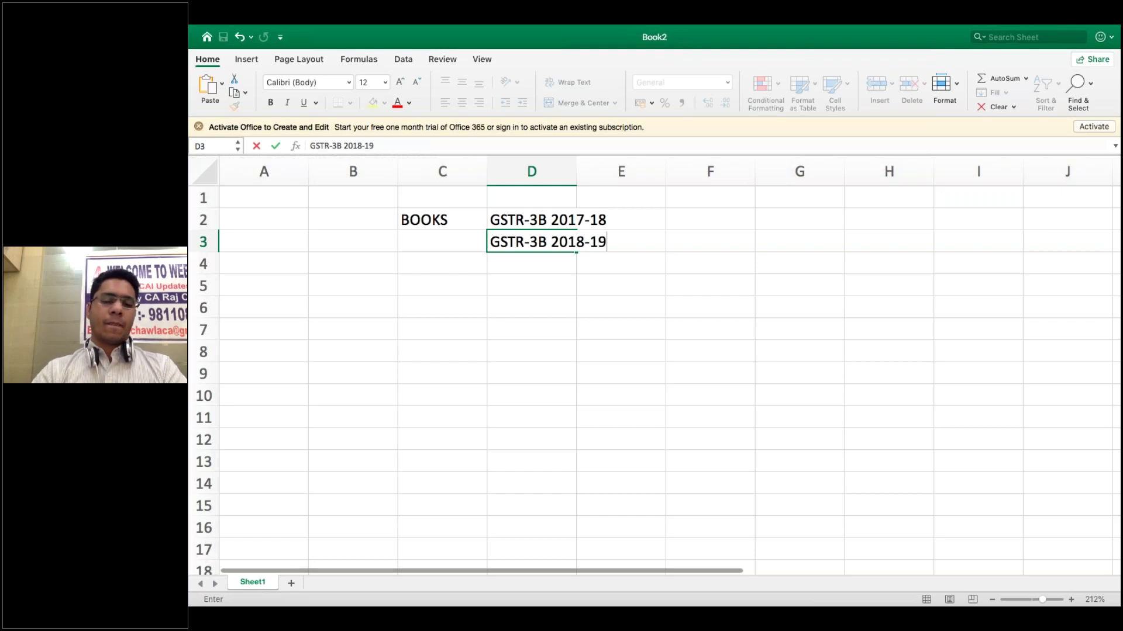
{"action": "key", "text": "Return"}
Enter NOT TAKEN in D4 as the third category under the GSTR-3B entries.
{"action": "type", "text": "GSTR"}
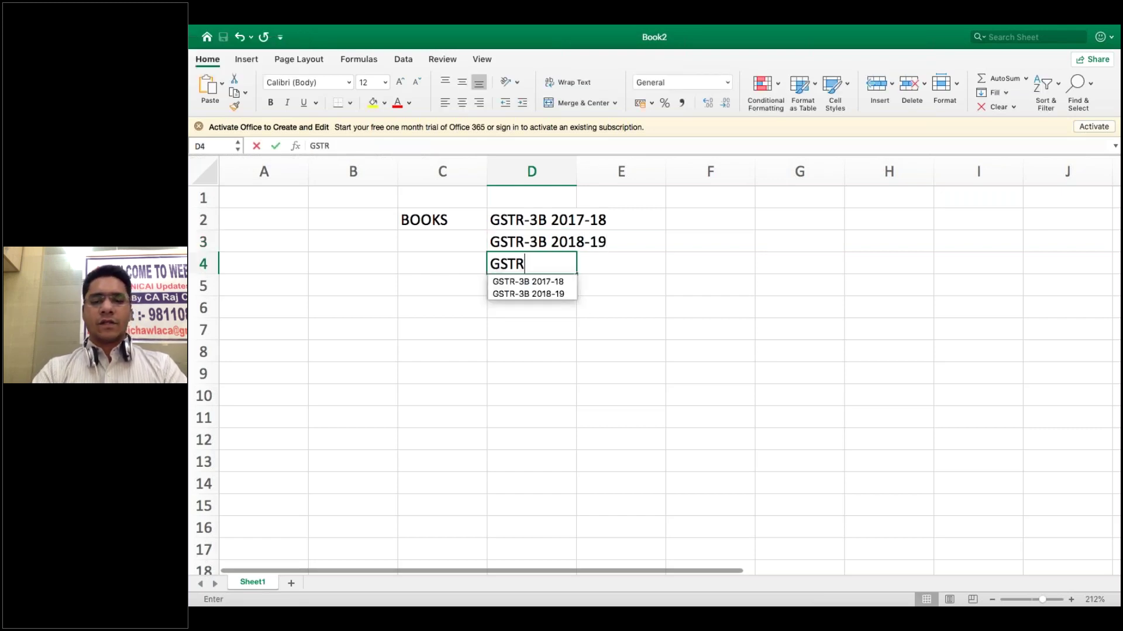
{"action": "type", "text": "-3B"}
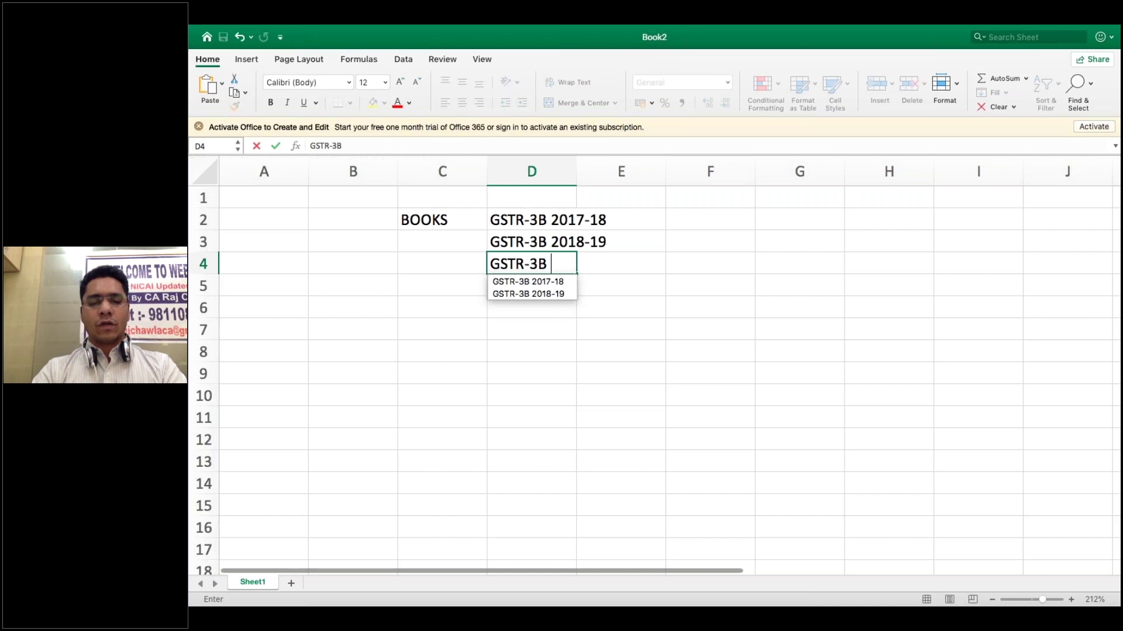
{"action": "key", "text": "BackSpace"}
{"action": "key", "text": "BackSpace"}
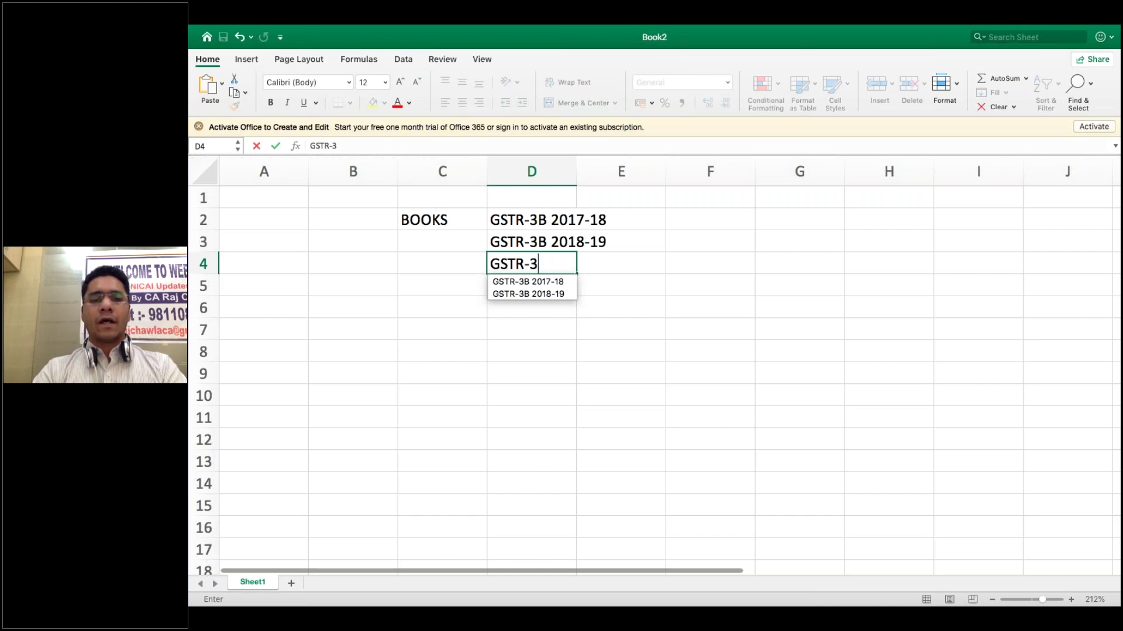
{"action": "key", "text": "BackSpace"}
{"action": "key", "text": "BackSpace"}
{"action": "key", "text": "BackSpace"}
{"action": "key", "text": "BackSpace"}
{"action": "key", "text": "BackSpace"}
{"action": "key", "text": "BackSpace"}
{"action": "type", "text": "NO"}
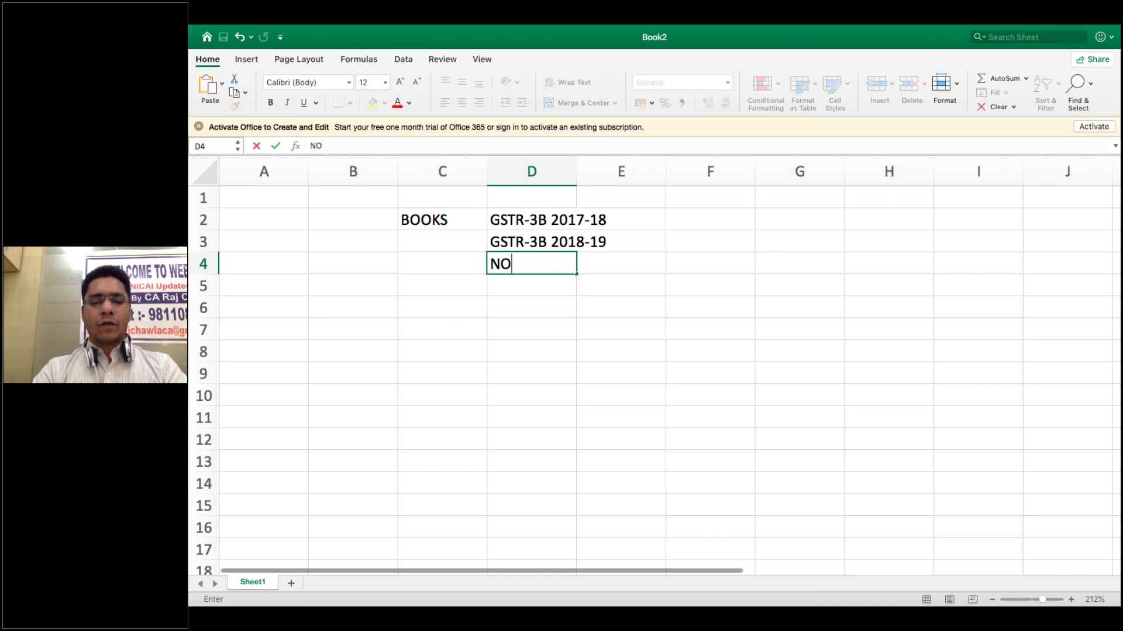
{"action": "type", "text": "T TAKEN"}
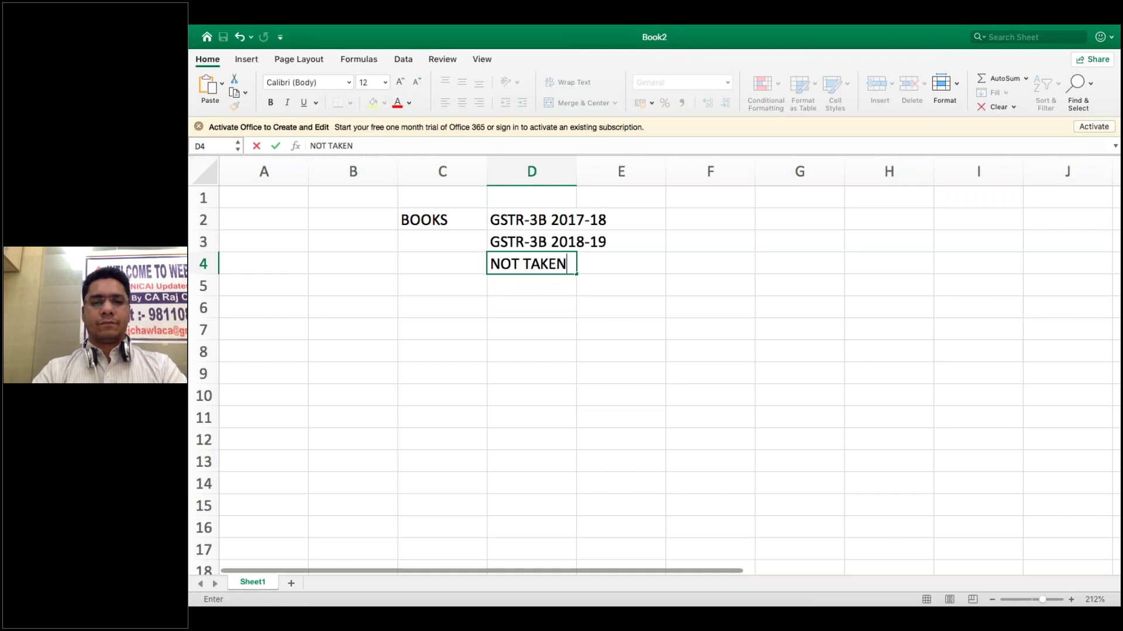
{"action": "key", "text": "Return"}
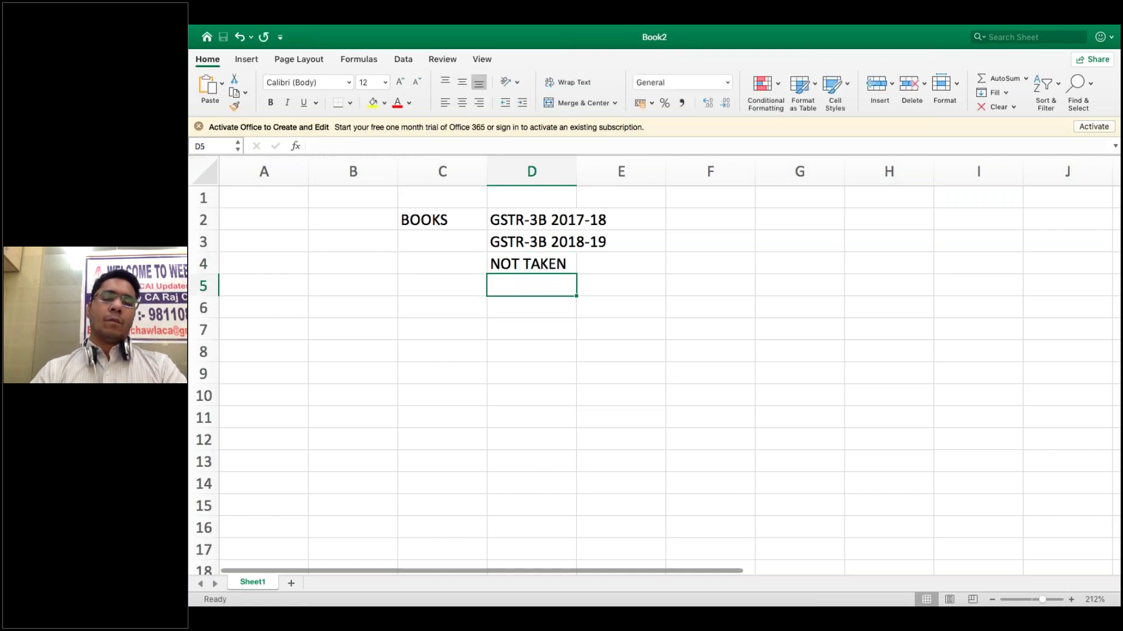
Add the bold heading PORTAL in D1 and fit column D's width to its contents.
{"action": "key", "text": "Up"}
{"action": "key", "text": "Up"}
{"action": "key", "text": "Up"}
{"action": "key", "text": "Up"}
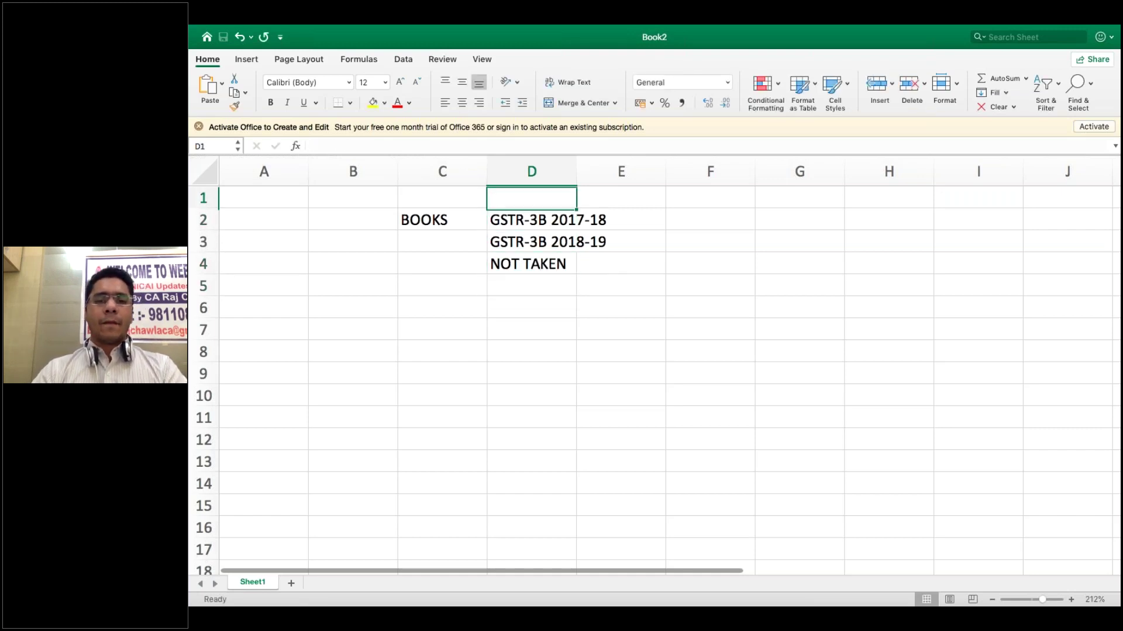
{"action": "type", "text": "POR"}
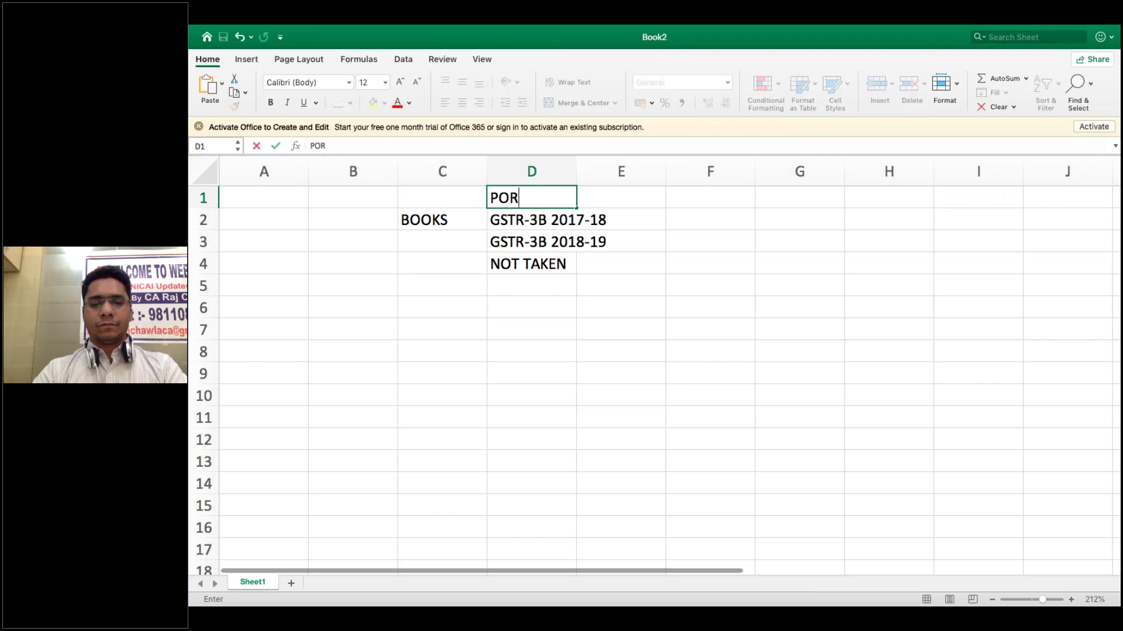
{"action": "type", "text": "TAL"}
{"action": "key", "text": "Return"}
{"action": "key", "text": "Up"}
{"action": "type", "text": "B"}
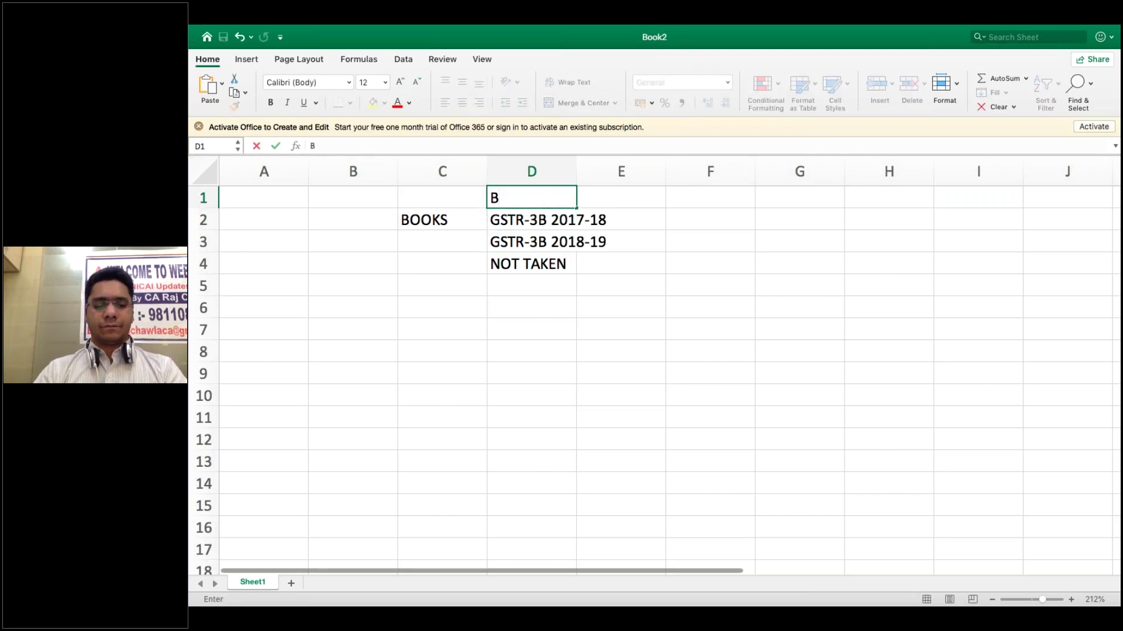
{"action": "key", "text": "Escape"}
{"action": "key", "text": "super+b"}
{"action": "key", "text": "Down"}
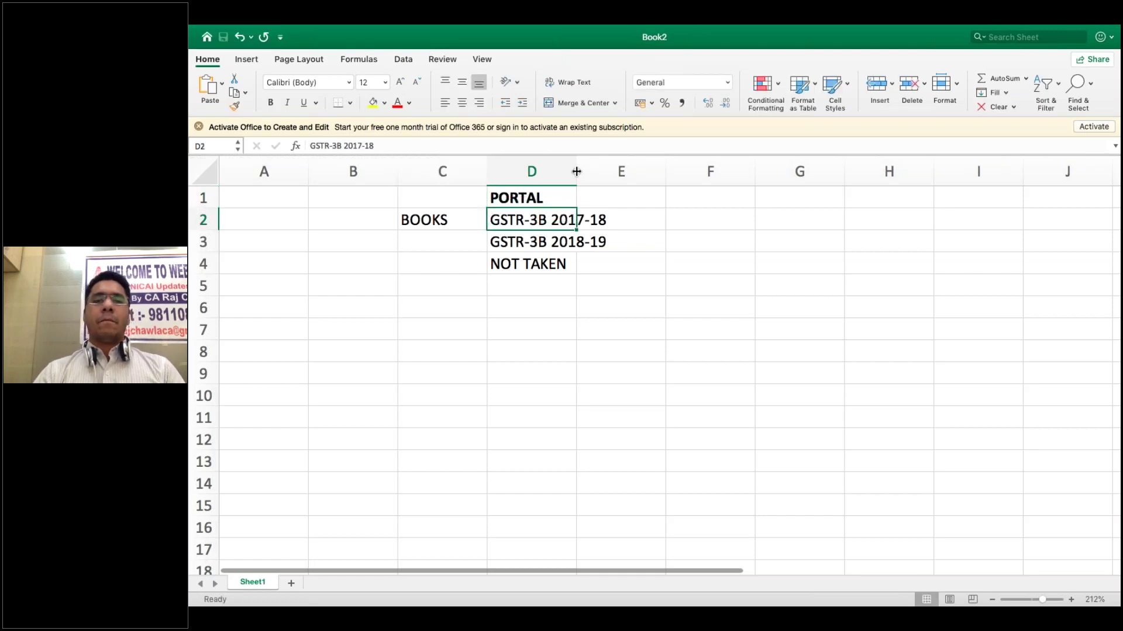
{"action": "double_click", "coordinate": [577, 172]}
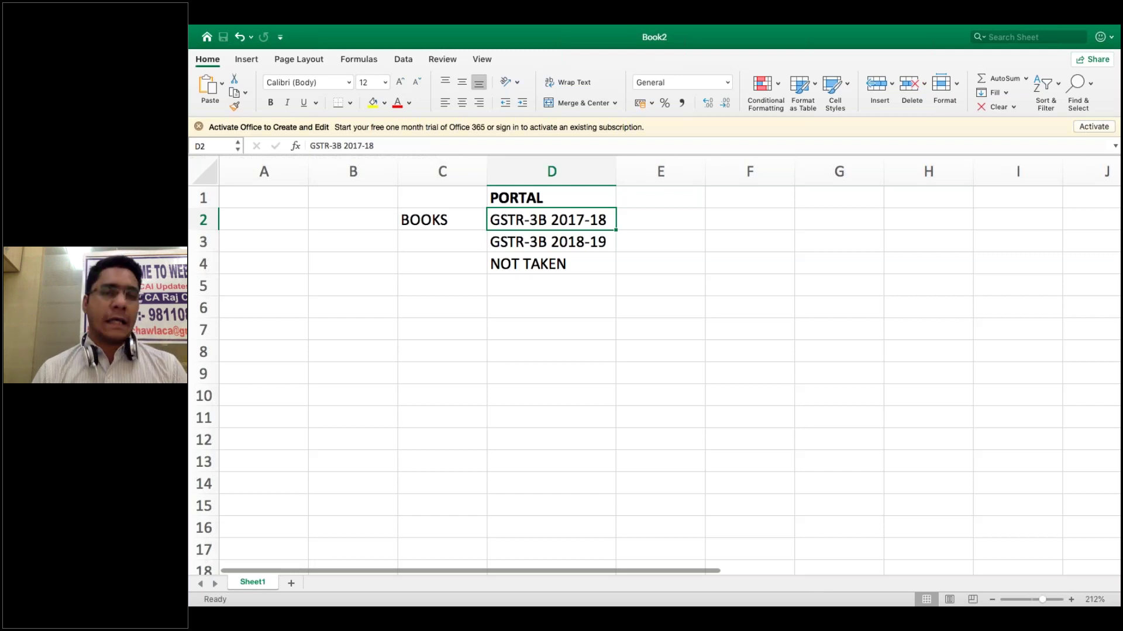
Enter the table references T4,9 in E2 and T10,11,14 in E3 beside the two GSTR-3B years.
{"action": "left_click", "coordinate": [660, 219]}
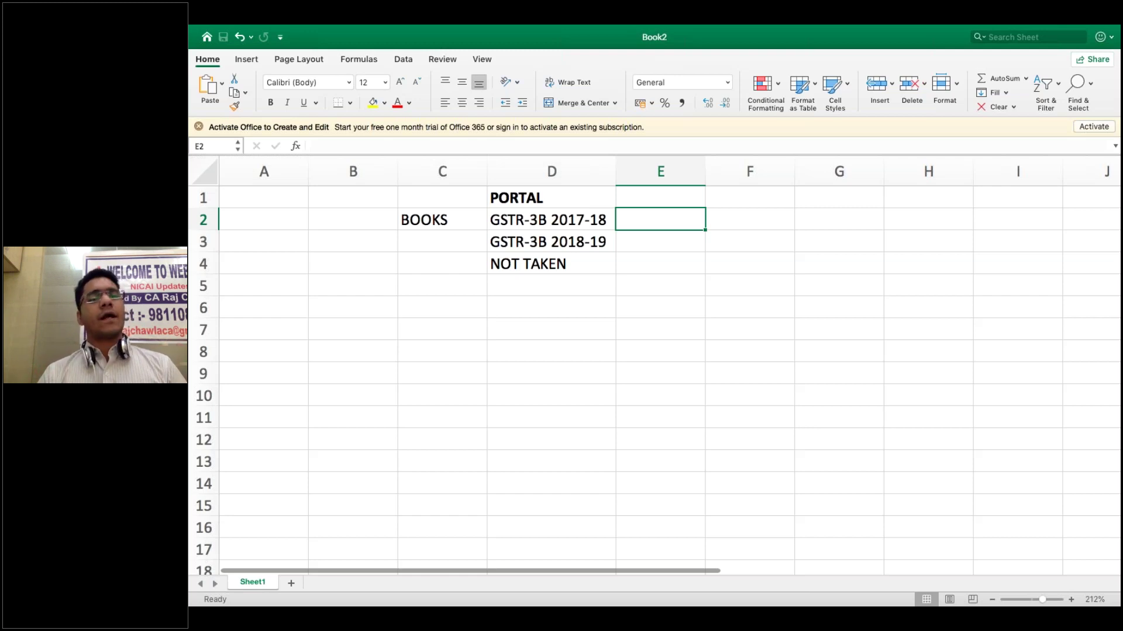
{"action": "type", "text": "T4,9"}
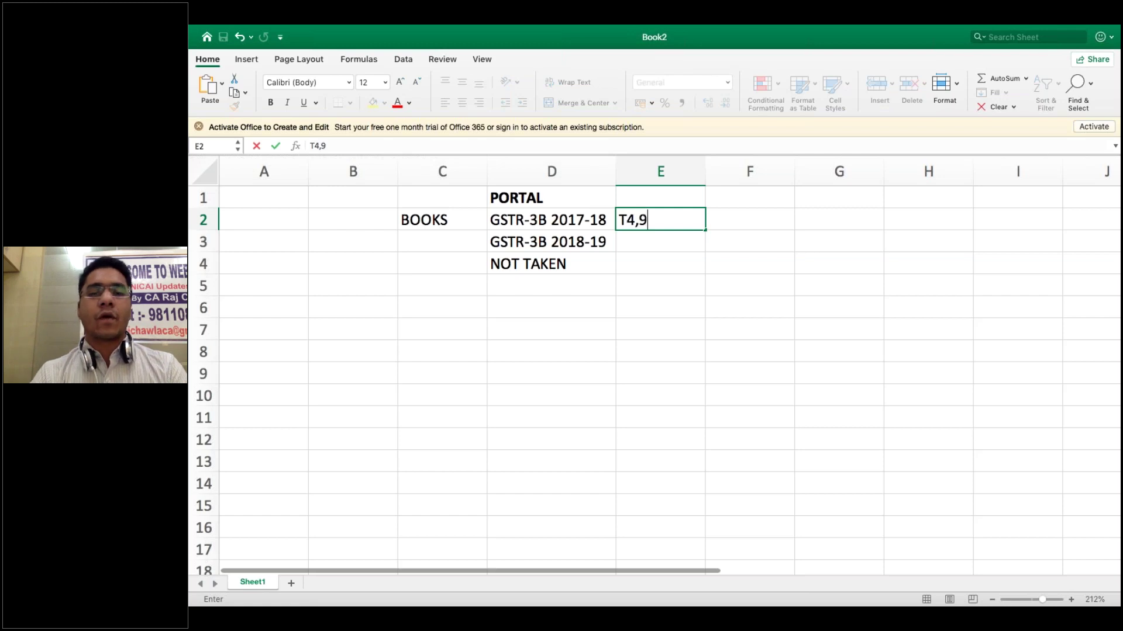
{"action": "key", "text": "Return"}
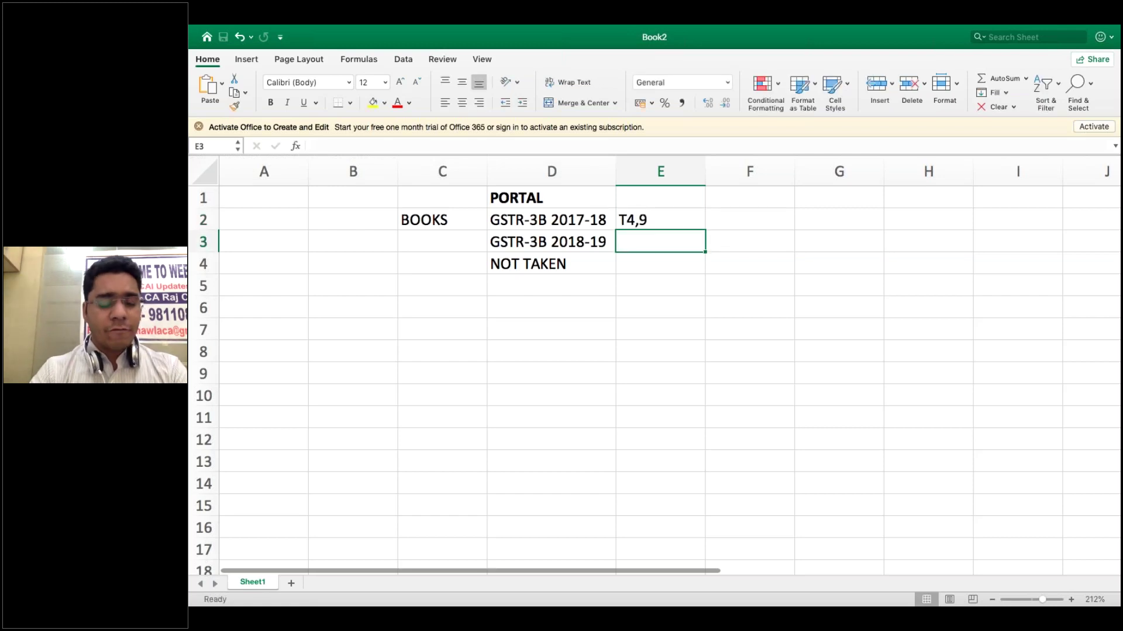
{"action": "type", "text": "T10,11,14"}
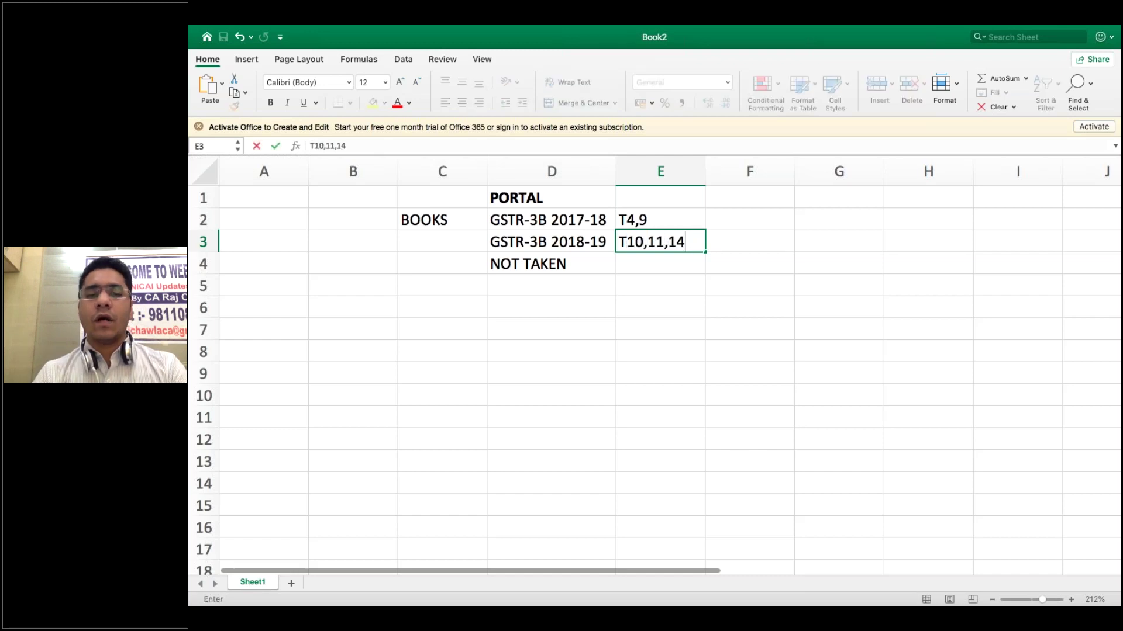
{"action": "key", "text": "Return"}
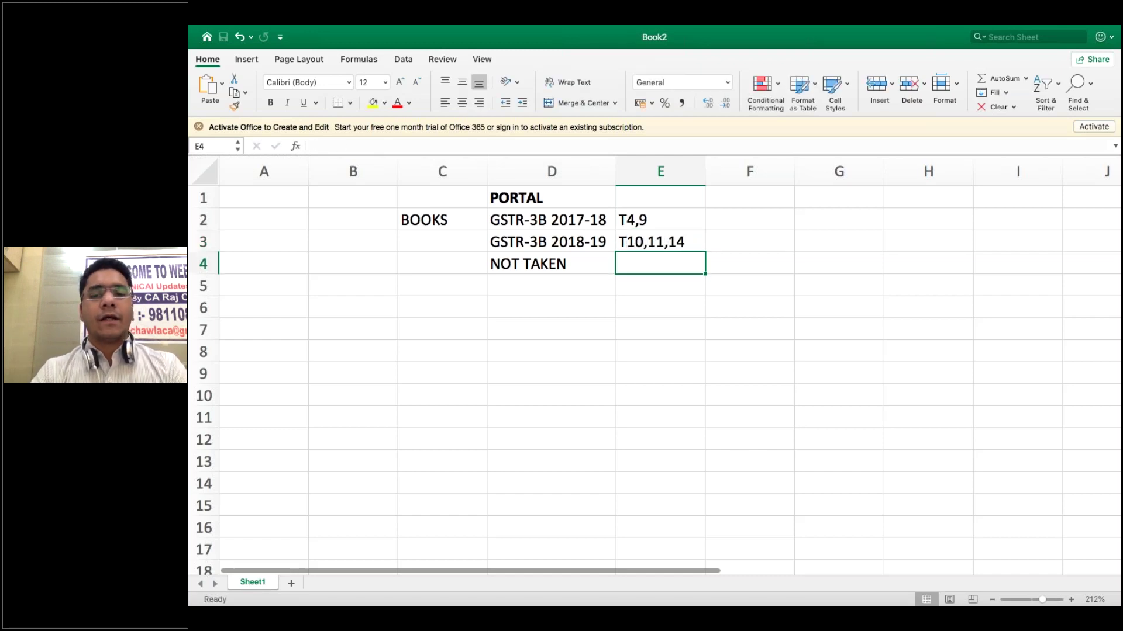
Fill the NOT TAKEN row with DRC-03 in F4 and the table reference T4,9 in E4.
{"action": "left_click", "coordinate": [750, 263]}
{"action": "type", "text": "DRC-03"}
{"action": "key", "text": "Return"}
{"action": "left_click", "coordinate": [659, 263]}
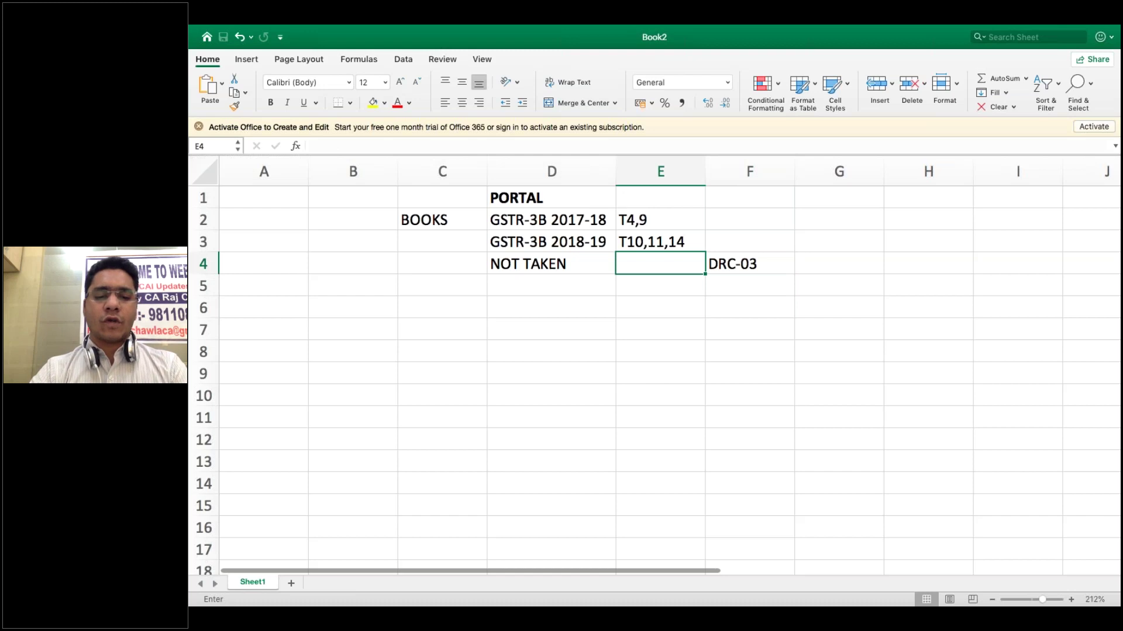
{"action": "type", "text": "T4,9'"}
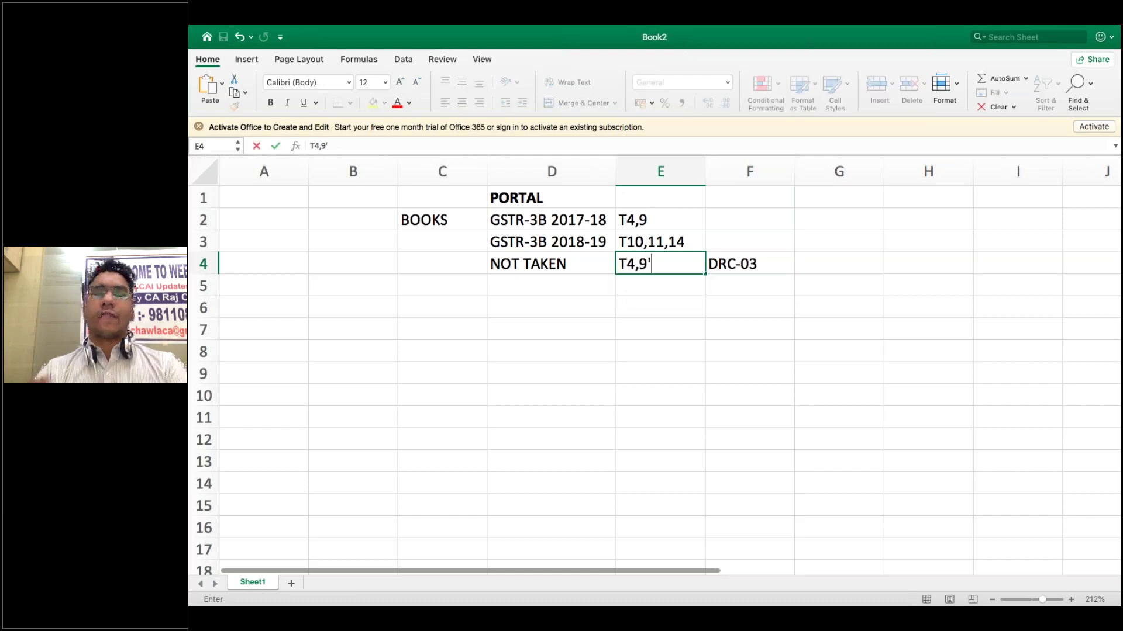
{"action": "key", "text": "BackSpace"}
{"action": "key", "text": "Return"}
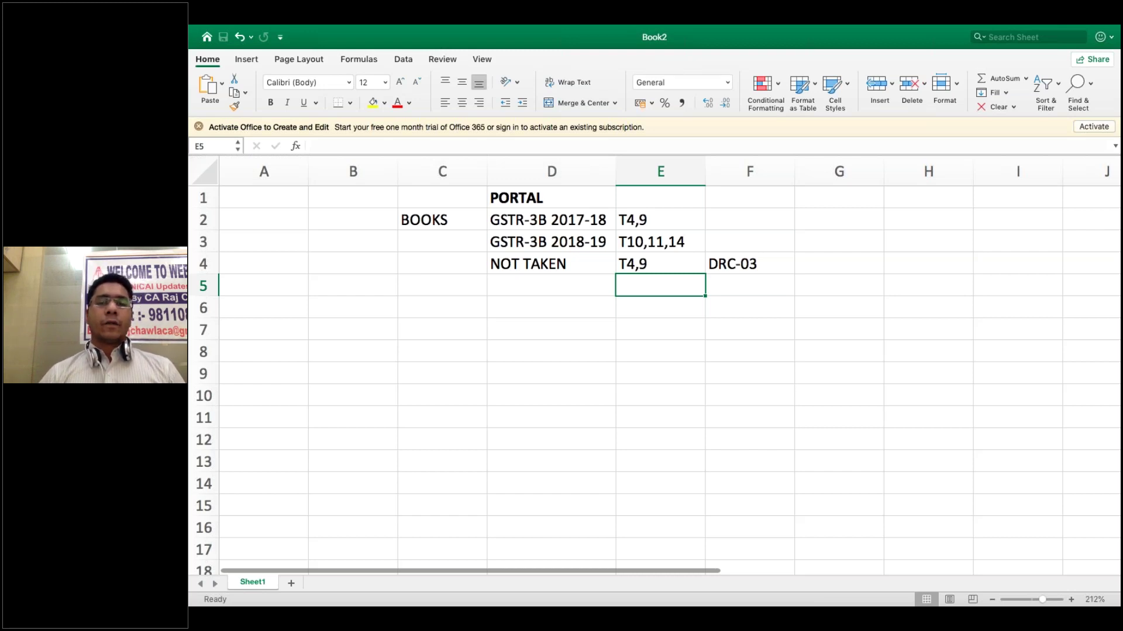
Enter the example books amount 100 in B2, beside BOOKS.
{"action": "key", "text": "Up"}
{"action": "key", "text": "Up"}
{"action": "key", "text": "Up"}
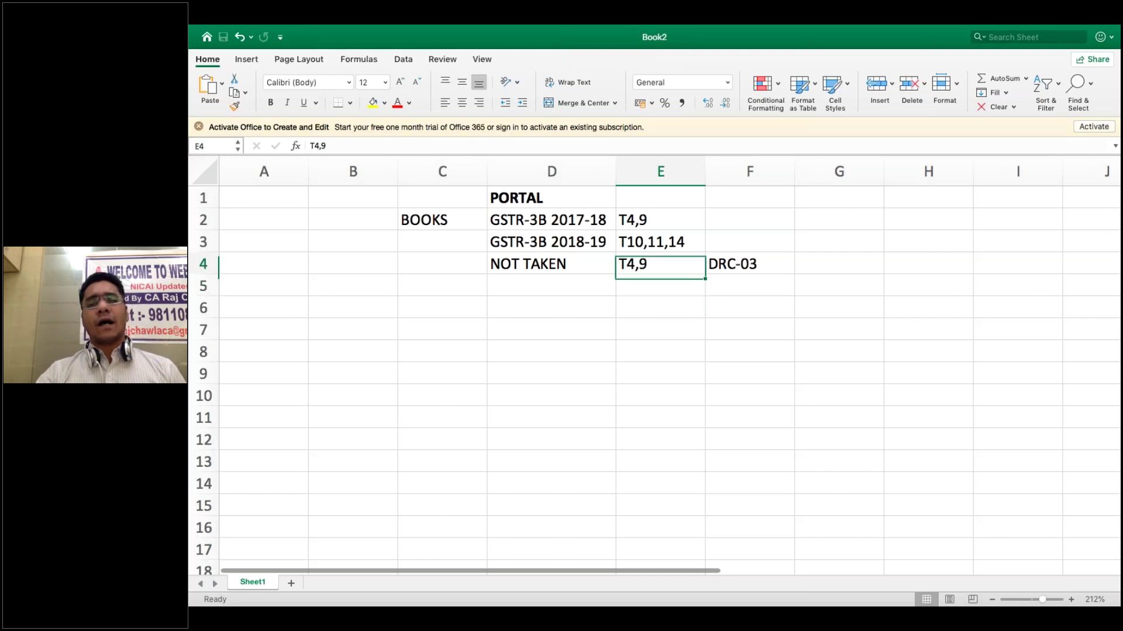
{"action": "key", "text": "Right"}
{"action": "key", "text": "Right"}
{"action": "key", "text": "Left"}
{"action": "key", "text": "Left"}
{"action": "key", "text": "Left"}
{"action": "key", "text": "Left"}
{"action": "key", "text": "Left"}
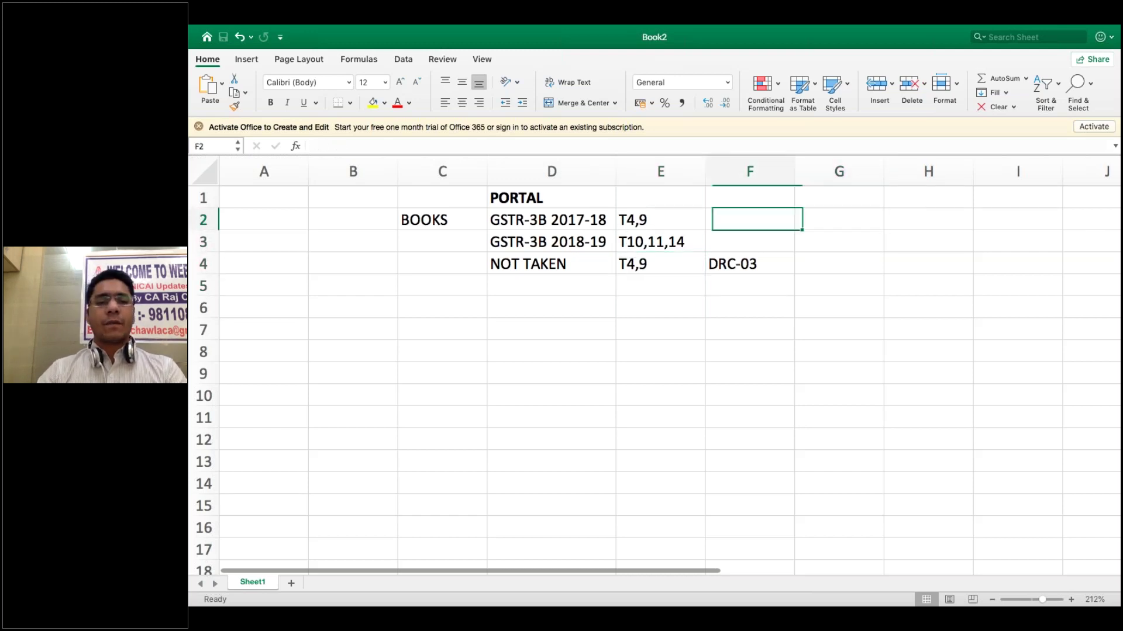
{"action": "type", "text": "100"}
{"action": "key", "text": "Return"}
Enter the first example's amounts in column G: 120 in G2 for 2017-18 and -20 in G3 for 2018-19.
{"action": "key", "text": "Up"}
{"action": "key", "text": "Right"}
{"action": "key", "text": "Right"}
{"action": "key", "text": "Right"}
{"action": "key", "text": "Right"}
{"action": "key", "text": "Right"}
{"action": "type", "text": "120"}
{"action": "key", "text": "Return"}
{"action": "type", "text": "-20"}
{"action": "key", "text": "Return"}
Enter the second example's amounts in column H: 90 in H2 for 2017-18 and 10 in H3 for 2018-19.
{"action": "key", "text": "Up"}
{"action": "key", "text": "Up"}
{"action": "key", "text": "Right"}
{"action": "type", "text": "90"}
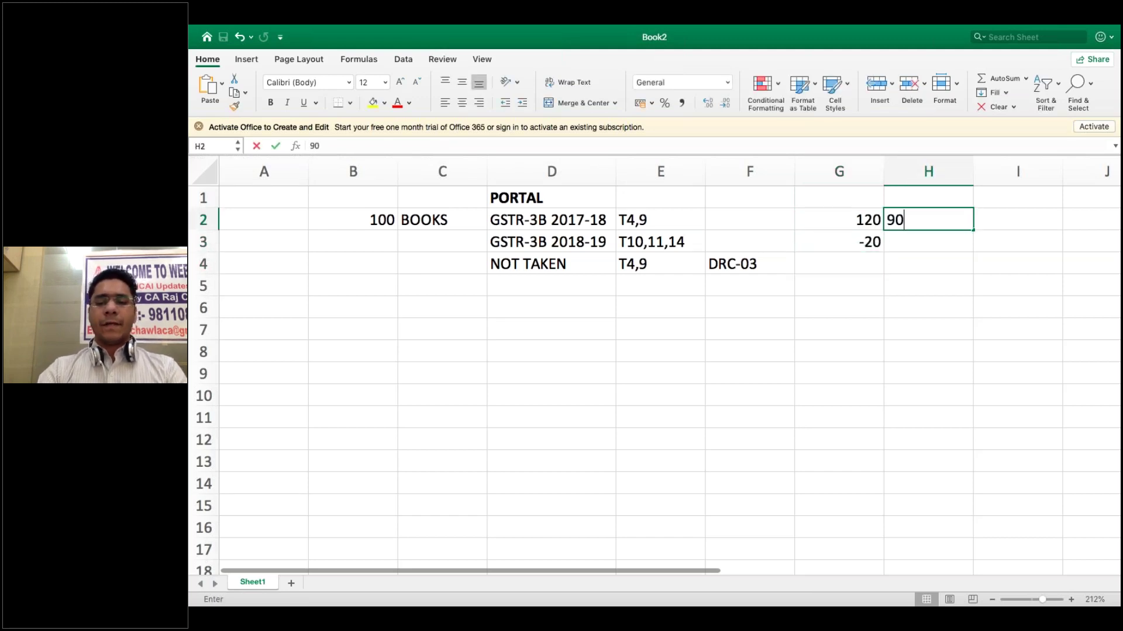
{"action": "key", "text": "Return"}
{"action": "type", "text": "100"}
{"action": "key", "text": "BackSpace"}
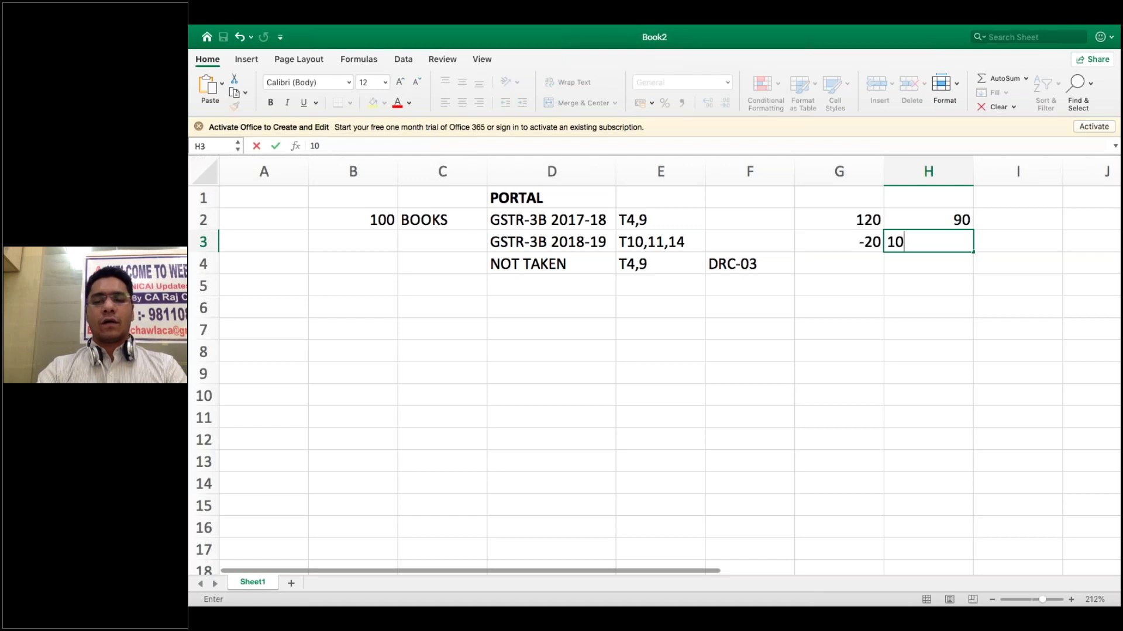
{"action": "key", "text": "Return"}
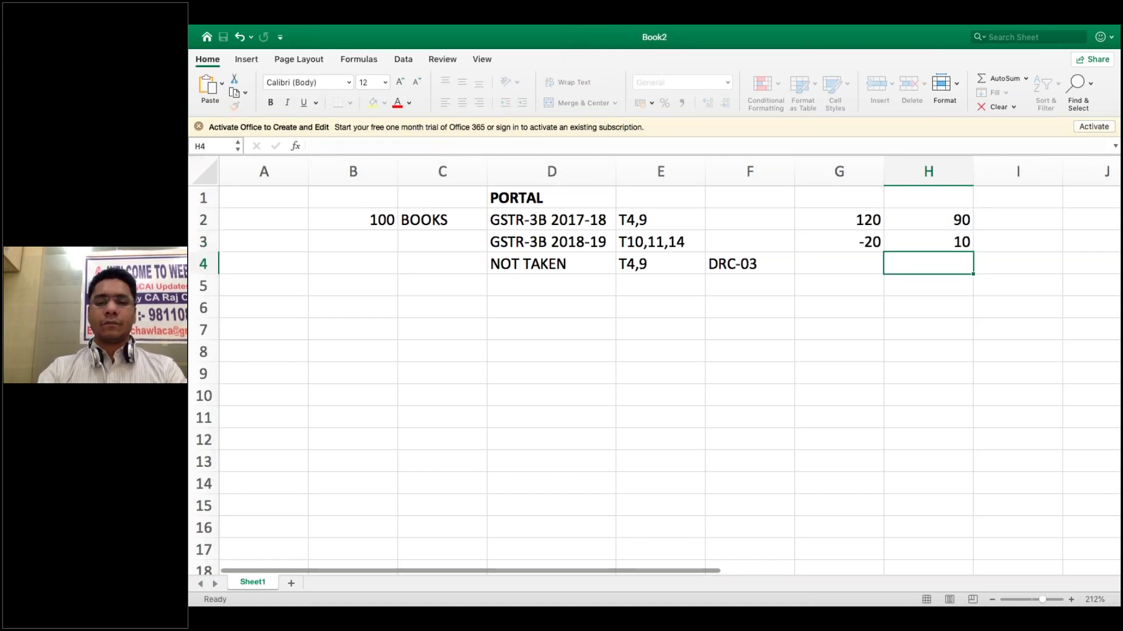
Add up the first example's two amounts in G4 with the formula +G2+G3.
{"action": "left_click", "coordinate": [839, 241]}
{"action": "left_click", "coordinate": [840, 263]}
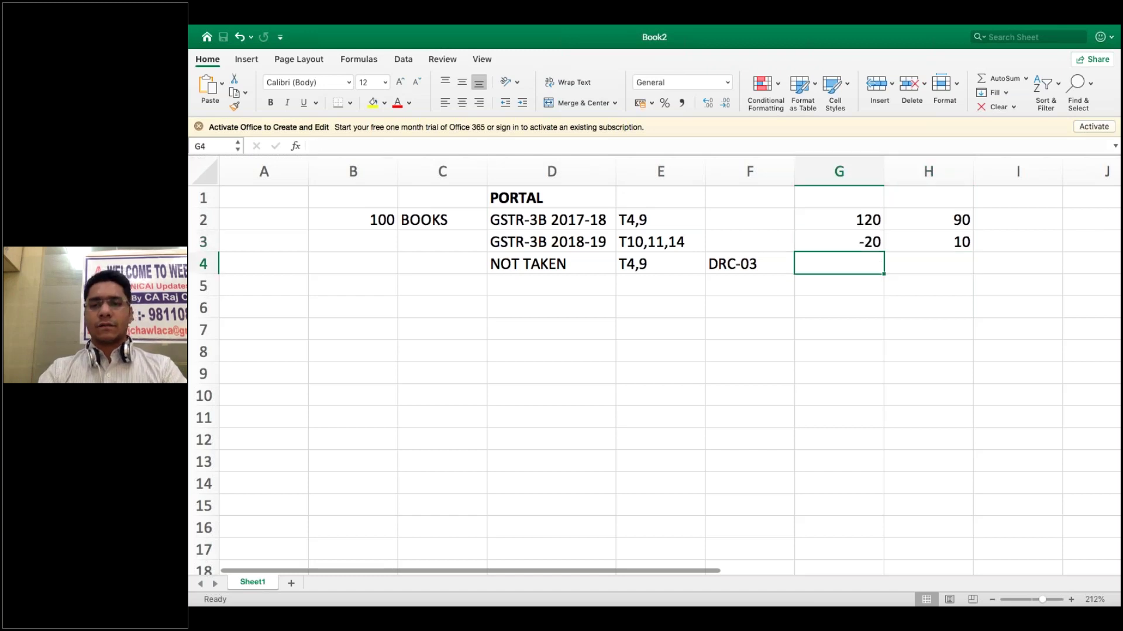
{"action": "type", "text": "="}
{"action": "key", "text": "Up"}
{"action": "key", "text": "Up"}
{"action": "type", "text": "+"}
{"action": "key", "text": "BackSpace"}
{"action": "key", "text": "BackSpace"}
{"action": "key", "text": "BackSpace"}
{"action": "key", "text": "BackSpace"}
{"action": "type", "text": "+"}
{"action": "key", "text": "Up"}
{"action": "key", "text": "Up"}
{"action": "type", "text": "+"}
{"action": "key", "text": "Up"}
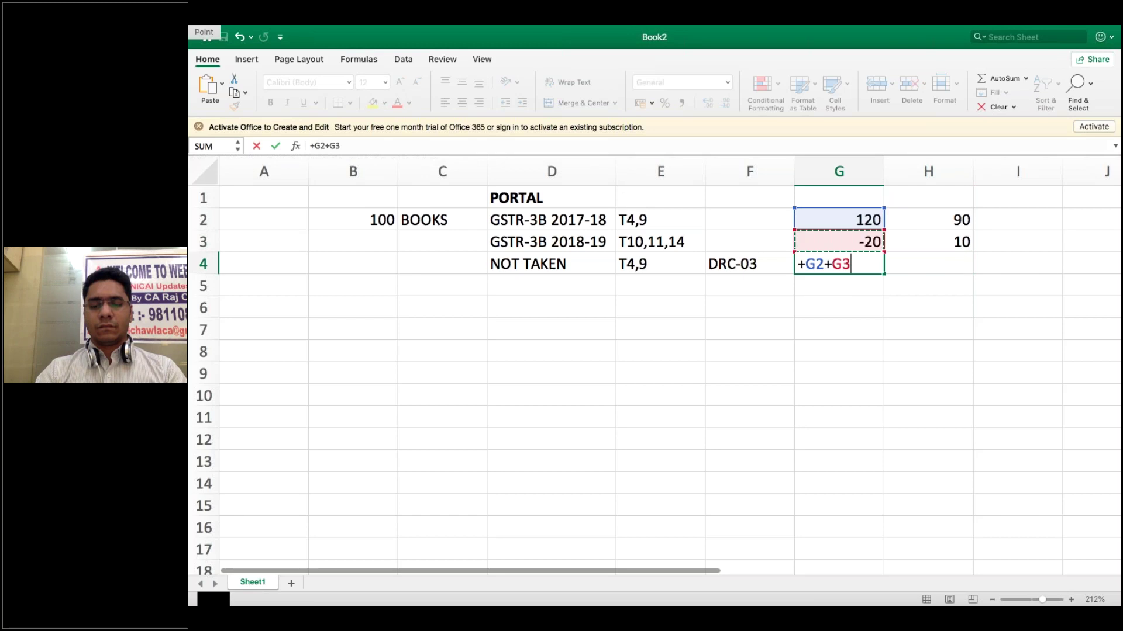
{"action": "key", "text": "Return"}
{"action": "key", "text": "Up"}
{"action": "type", "text": "C"}
{"action": "key", "text": "Right"}
{"action": "key", "text": "Left"}
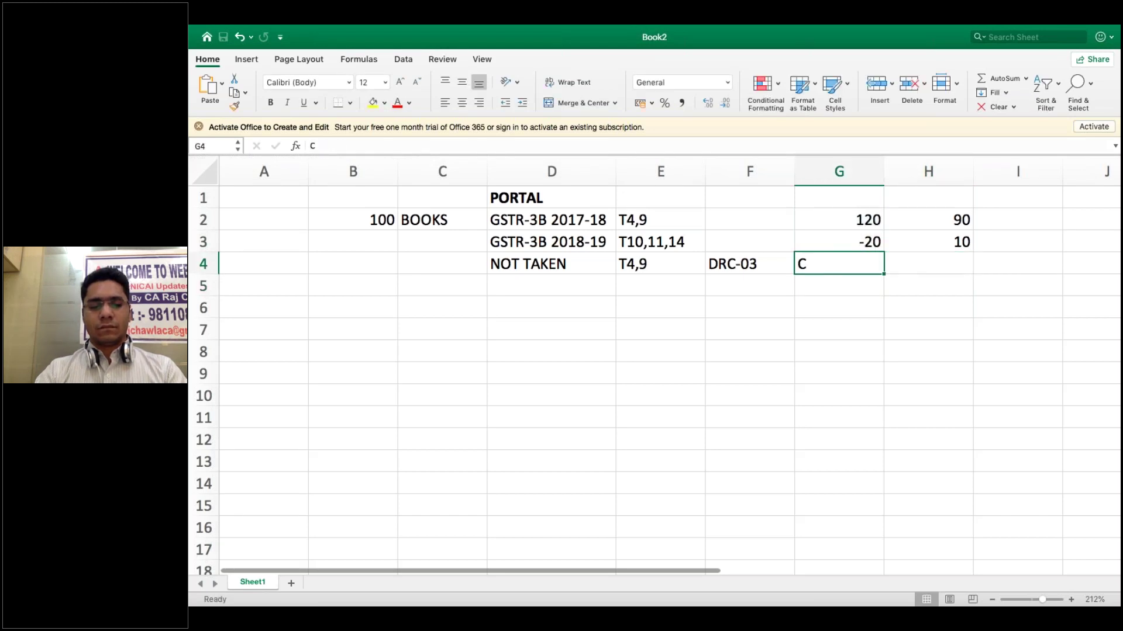
{"action": "key", "text": "super+z"}
{"action": "key", "text": "super+y"}
{"action": "key", "text": "Right"}
{"action": "key", "text": "Left"}
{"action": "key", "text": "super+z"}
Copy the sum formula from G4 across to H4:J4.
{"action": "key", "text": "super+c"}
{"action": "key", "text": "Right"}
{"action": "key", "text": "shift+Right"}
{"action": "key", "text": "shift+Right"}
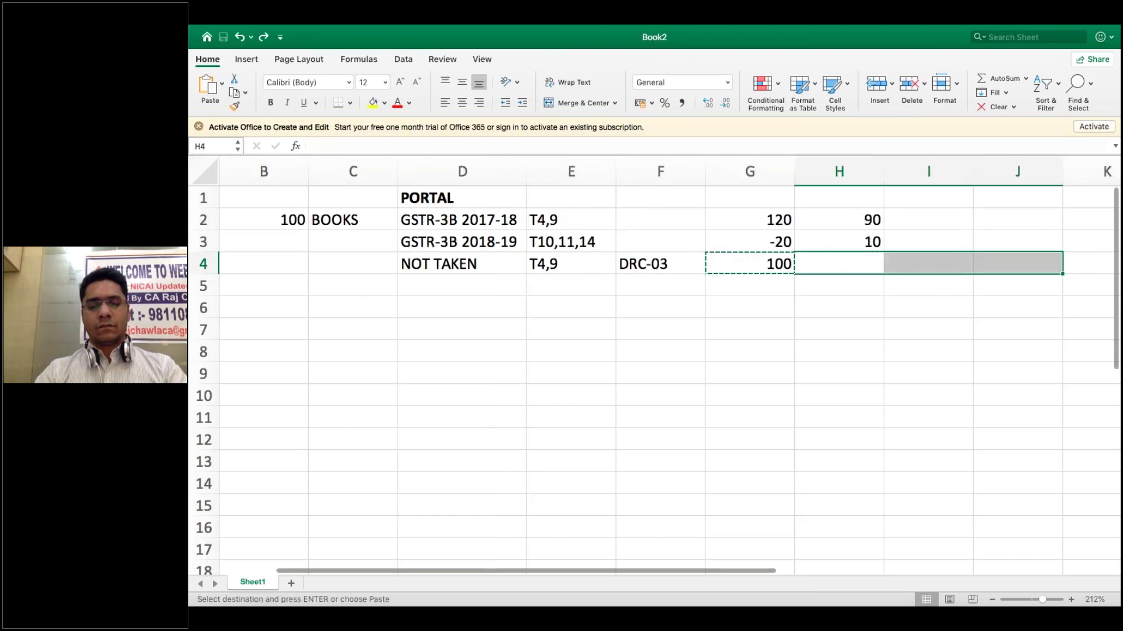
{"action": "key", "text": "super+v"}
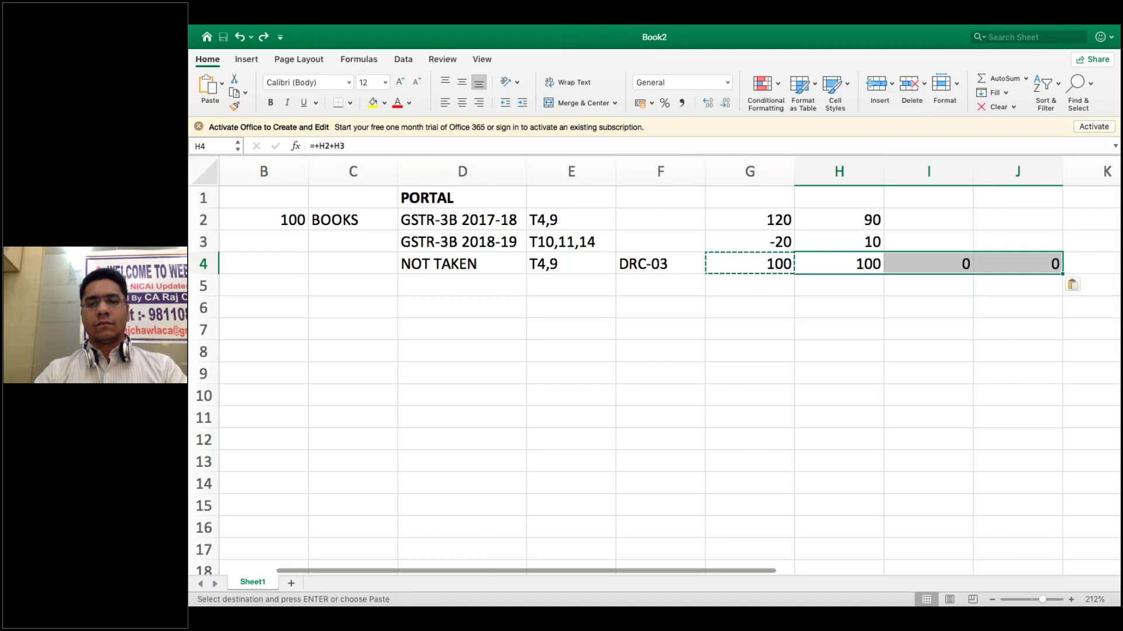
Narrow the empty column A to a thin strip.
{"action": "key", "text": "Left"}
{"action": "key", "text": "Left"}
{"action": "key", "text": "Left"}
{"action": "key", "text": "Left"}
{"action": "key", "text": "Left"}
{"action": "key", "text": "Left"}
{"action": "key", "text": "Left"}
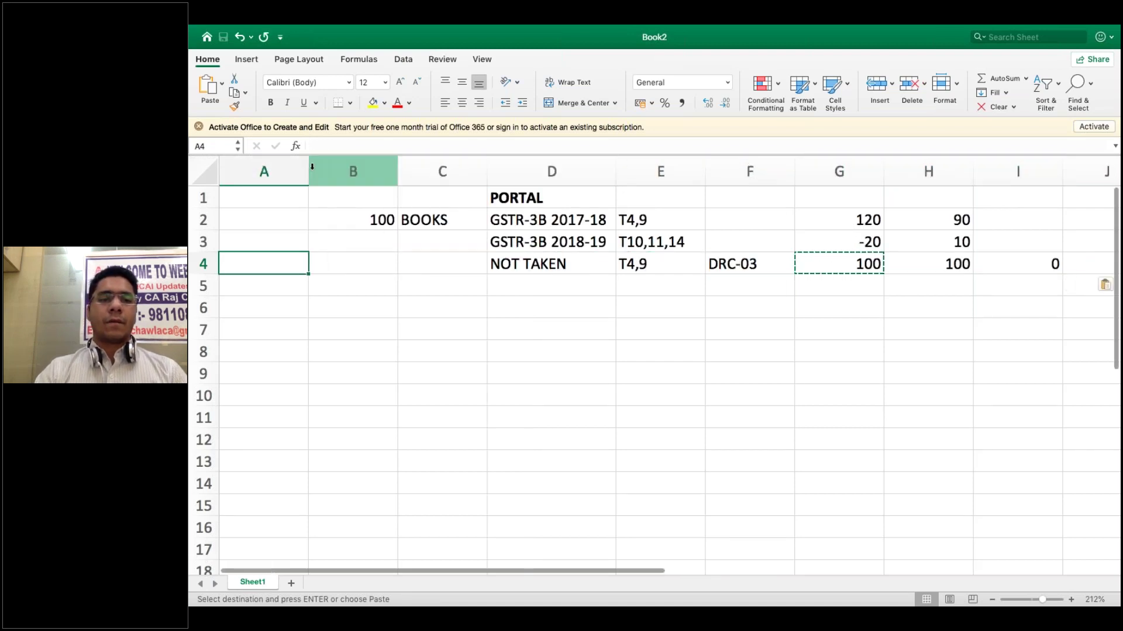
{"action": "left_click", "coordinate": [264, 171]}
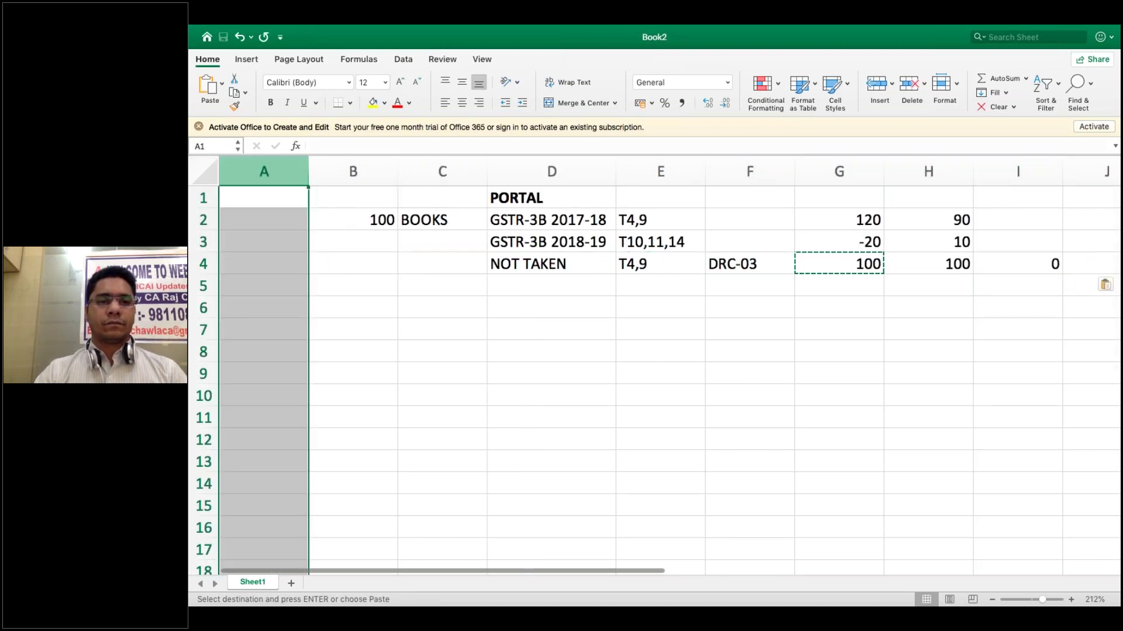
{"action": "left_click_drag", "start_coordinate": [308, 171], "coordinate": [233, 170]}
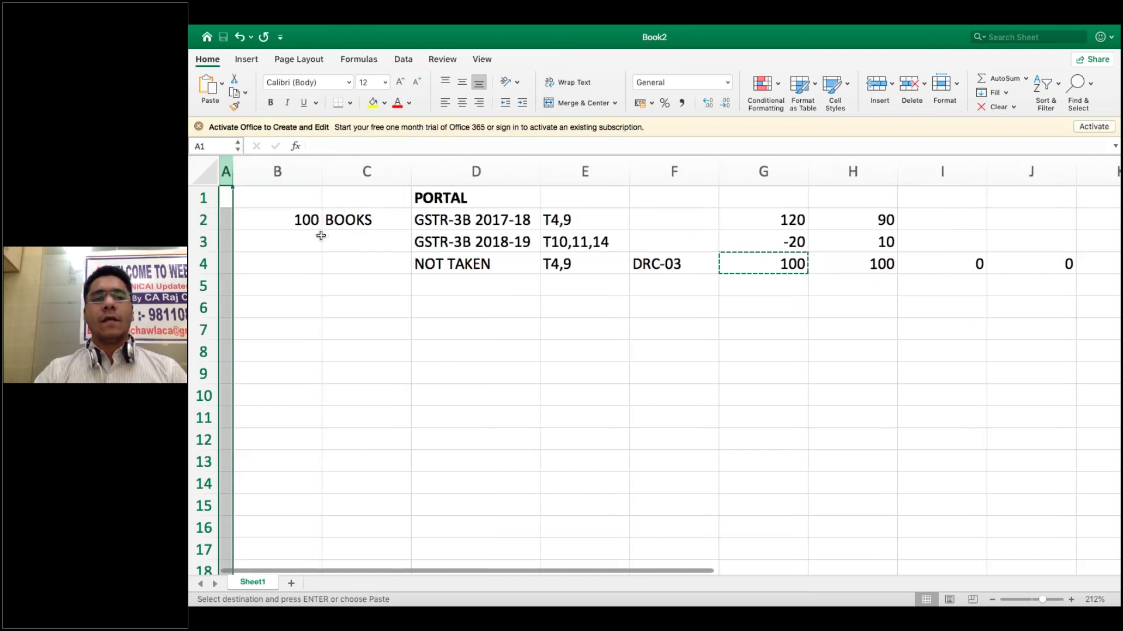
Review the books figure in B2 against the first two examples' amounts and totals in columns G and H.
{"action": "left_click", "coordinate": [302, 220]}
{"action": "left_click", "coordinate": [727, 215]}
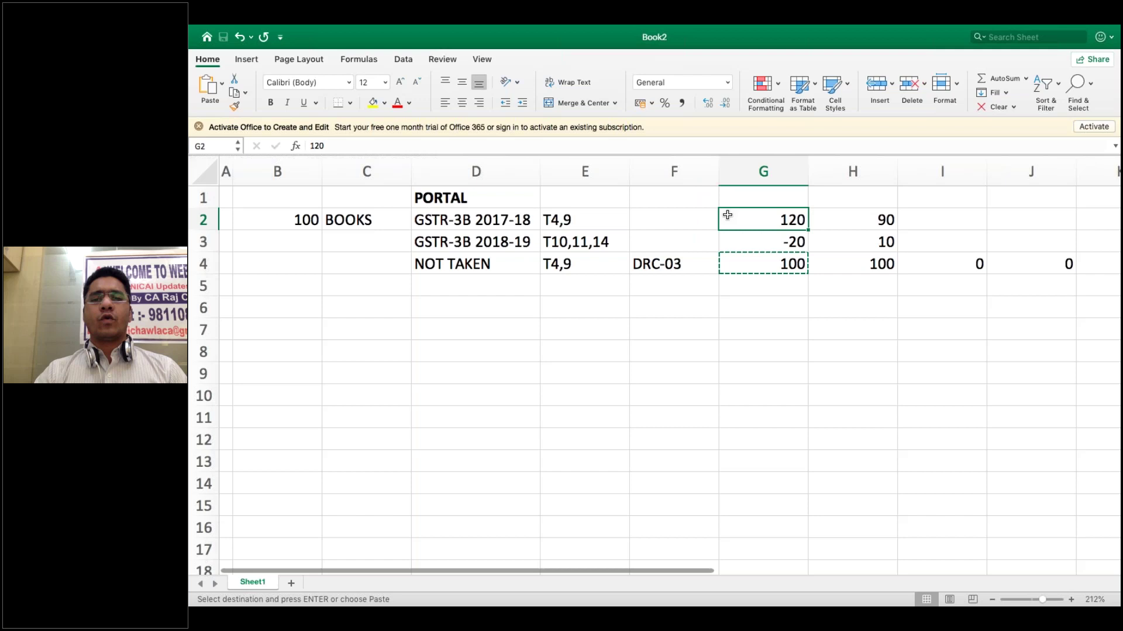
{"action": "left_click", "coordinate": [760, 244]}
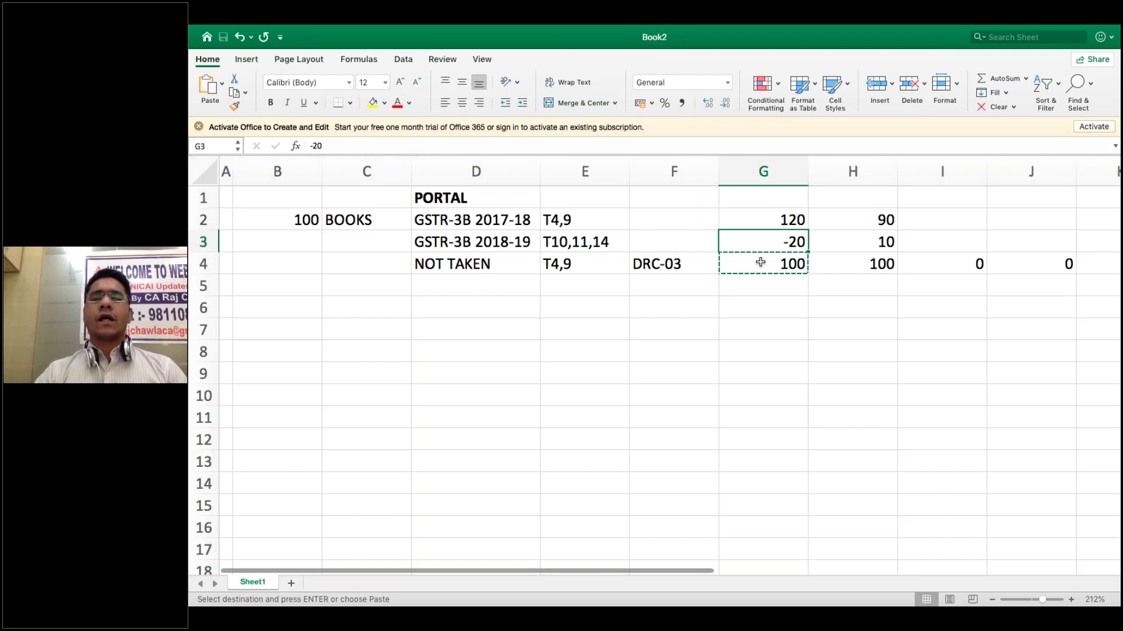
{"action": "left_click", "coordinate": [760, 263]}
{"action": "left_click", "coordinate": [846, 239]}
{"action": "left_click", "coordinate": [847, 263]}
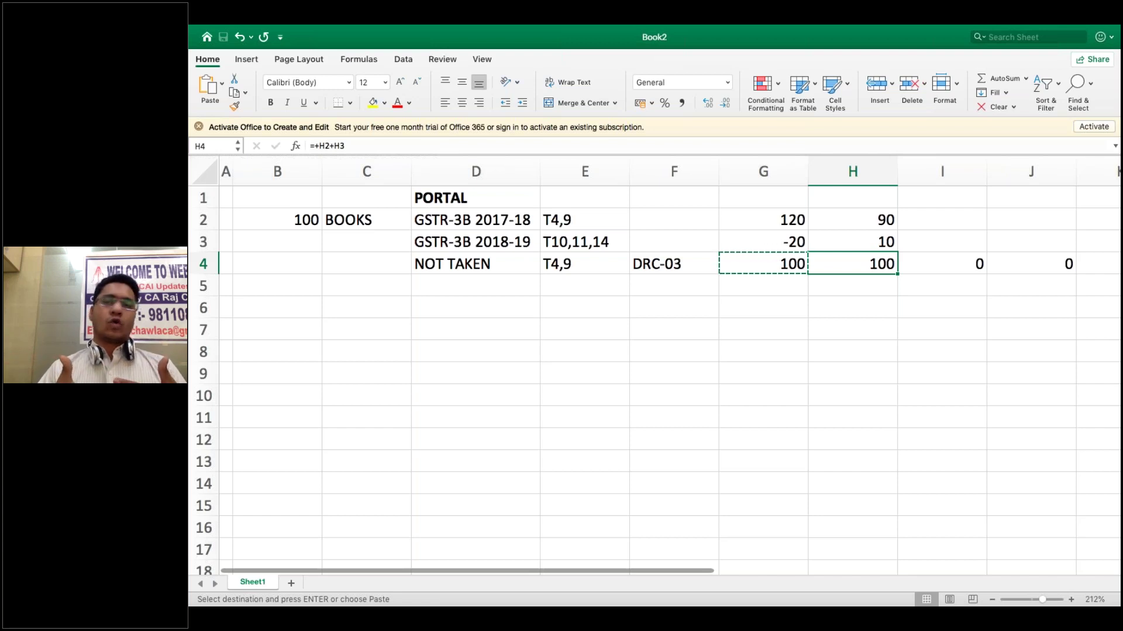
Enter the third example's amounts in column I: 10 in I2 for 2017-18 and 90 in I3 for 2018-19.
{"action": "key", "text": "Up"}
{"action": "key", "text": "Right"}
{"action": "key", "text": "Up"}
{"action": "type", "text": "10"}
{"action": "key", "text": "Return"}
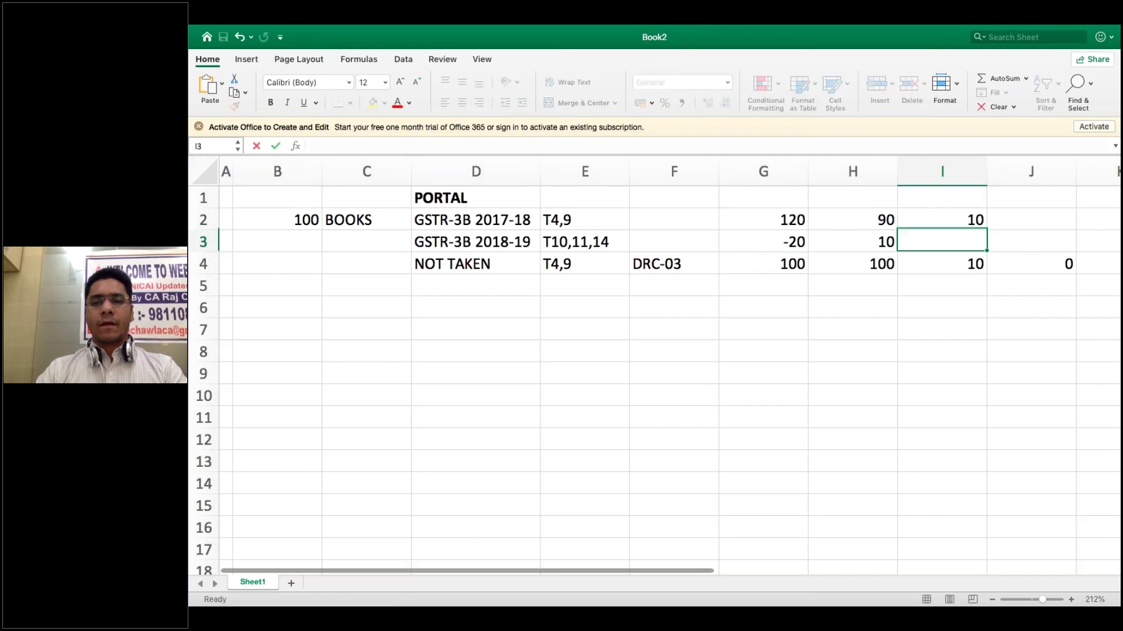
{"action": "type", "text": "90"}
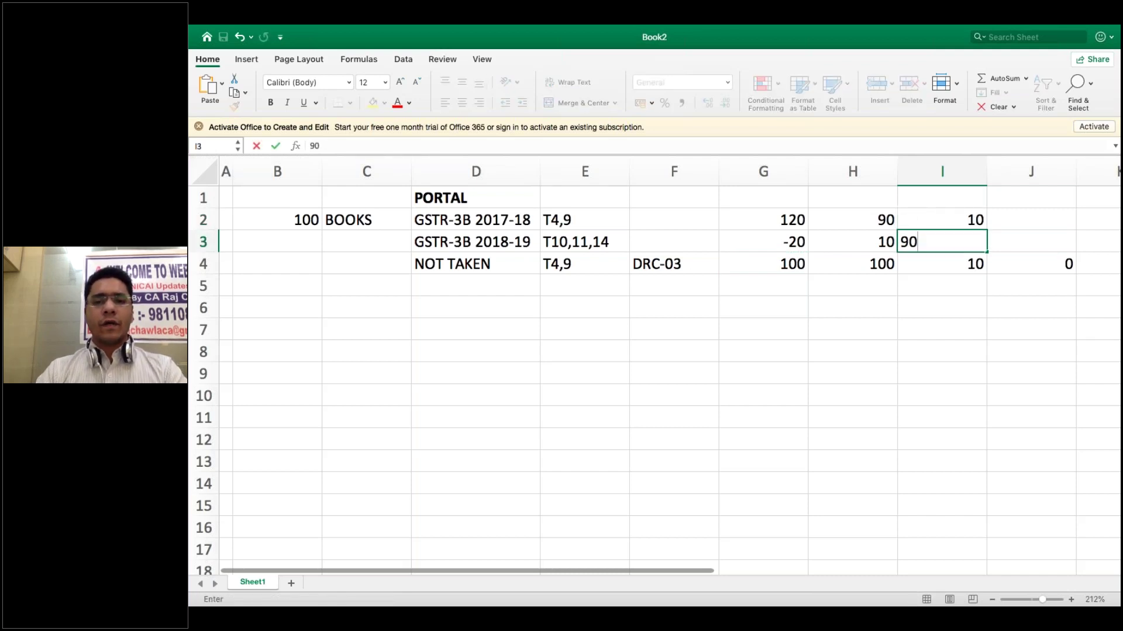
{"action": "key", "text": "Return"}
Move the totals in G4:J4 down one row to G5:J5, freeing the NOT TAKEN row for amounts.
{"action": "key", "text": "Left"}
{"action": "key", "text": "Left"}
{"action": "key", "text": "shift+Right"}
{"action": "key", "text": "shift+Right"}
{"action": "key", "text": "shift+Right"}
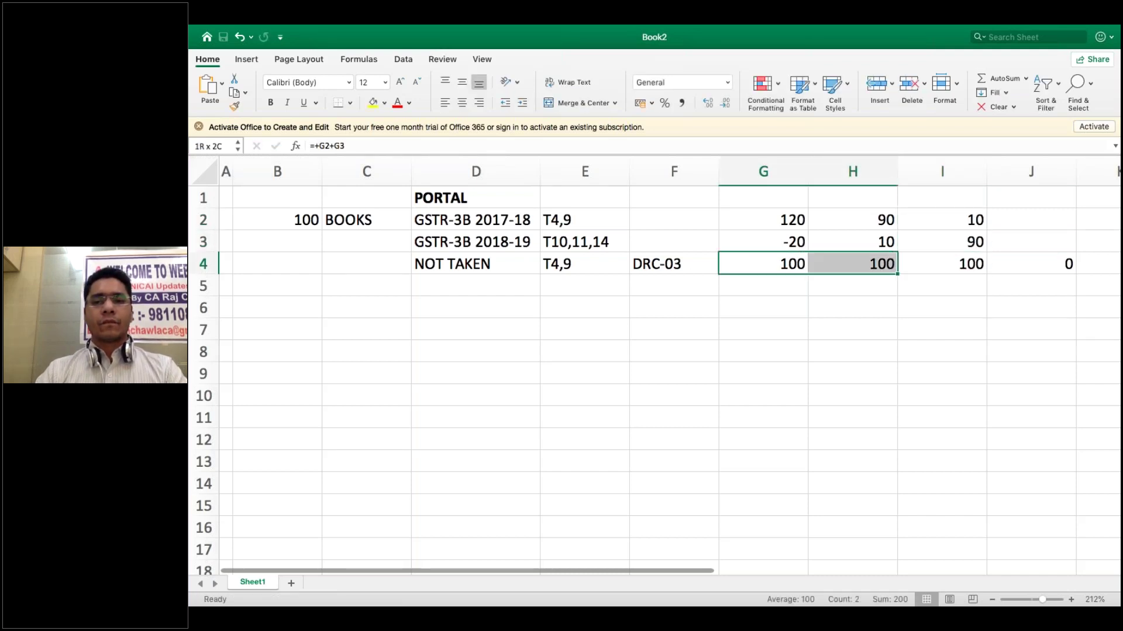
{"action": "key", "text": "ctrl+c"}
{"action": "key", "text": "Down"}
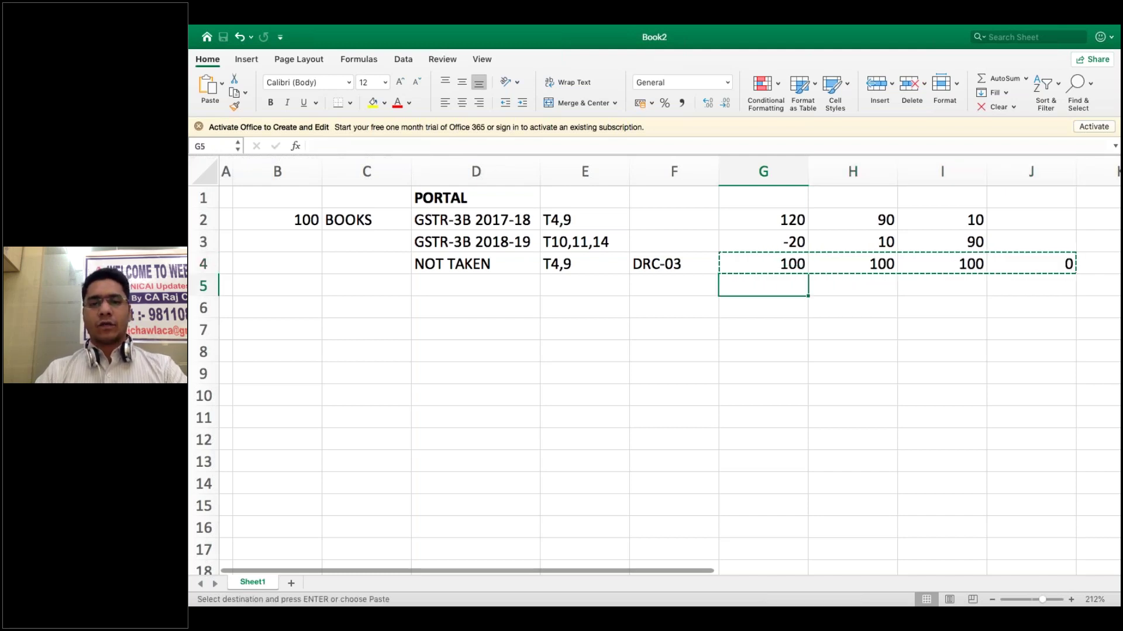
{"action": "key", "text": "Return"}
{"action": "key", "text": "Down"}
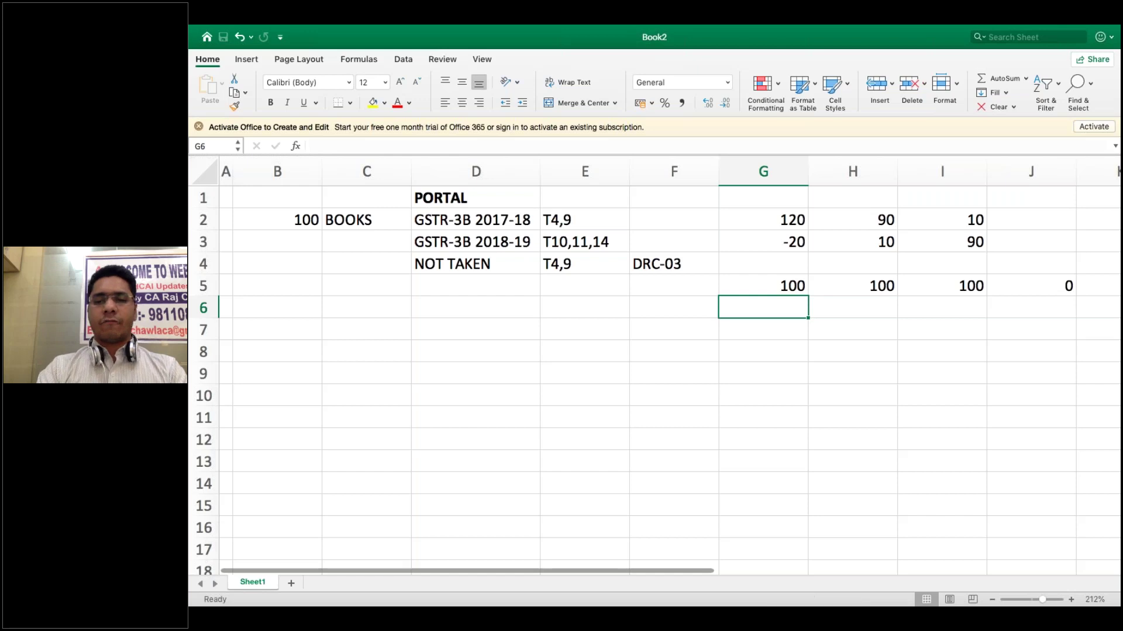
Rewrite the first example's total in G5 as +G2+G3+G4 so it includes the NOT TAKEN row.
{"action": "key", "text": "Up"}
{"action": "type", "text": "+"}
{"action": "key", "text": "Up"}
{"action": "key", "text": "Up"}
{"action": "key", "text": "Up"}
{"action": "type", "text": "+"}
{"action": "key", "text": "Up"}
{"action": "key", "text": "Up"}
{"action": "type", "text": "+"}
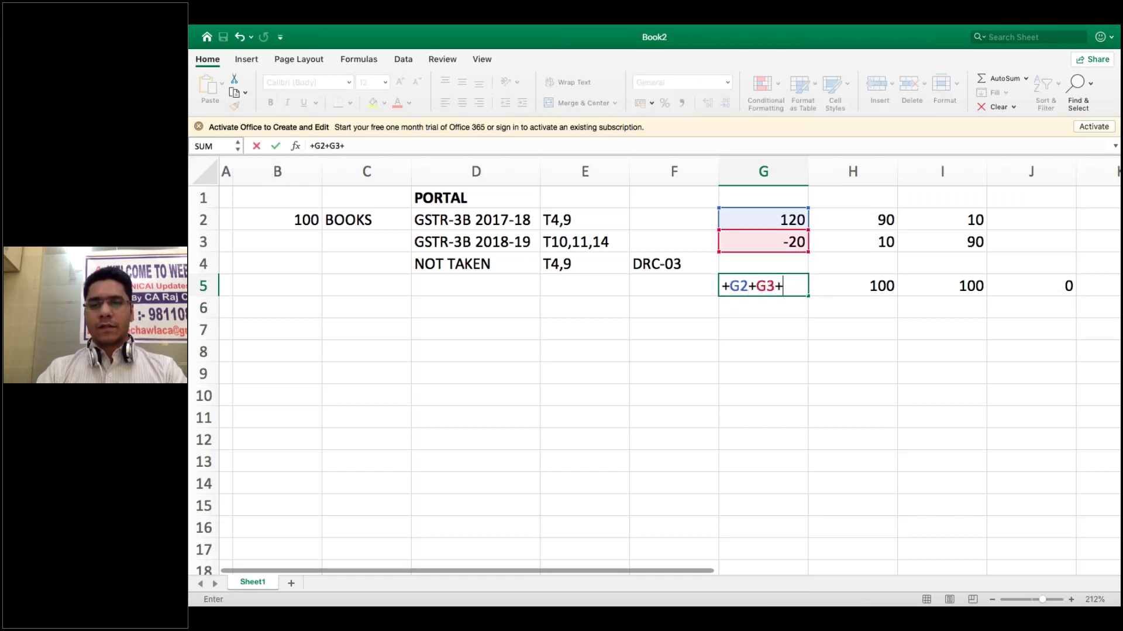
{"action": "key", "text": "Up"}
{"action": "key", "text": "Return"}
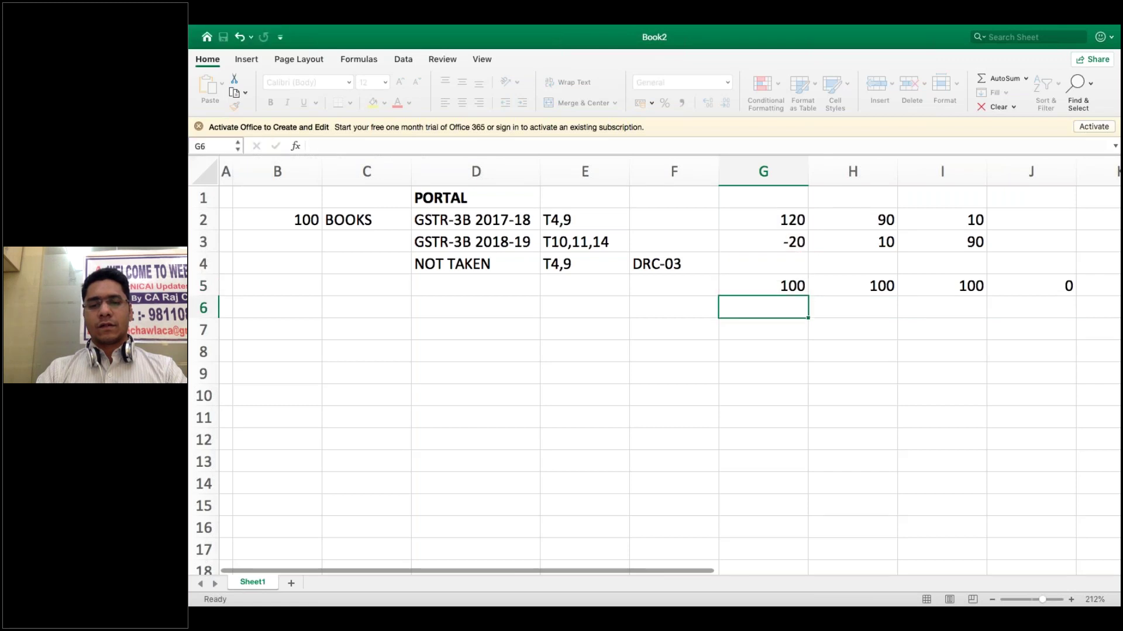
Copy the three-row sum formula from G5 across to H5:J5.
{"action": "key", "text": "Up"}
{"action": "type", "text": "C"}
{"action": "key", "text": "Right"}
{"action": "left_click", "coordinate": [763, 286]}
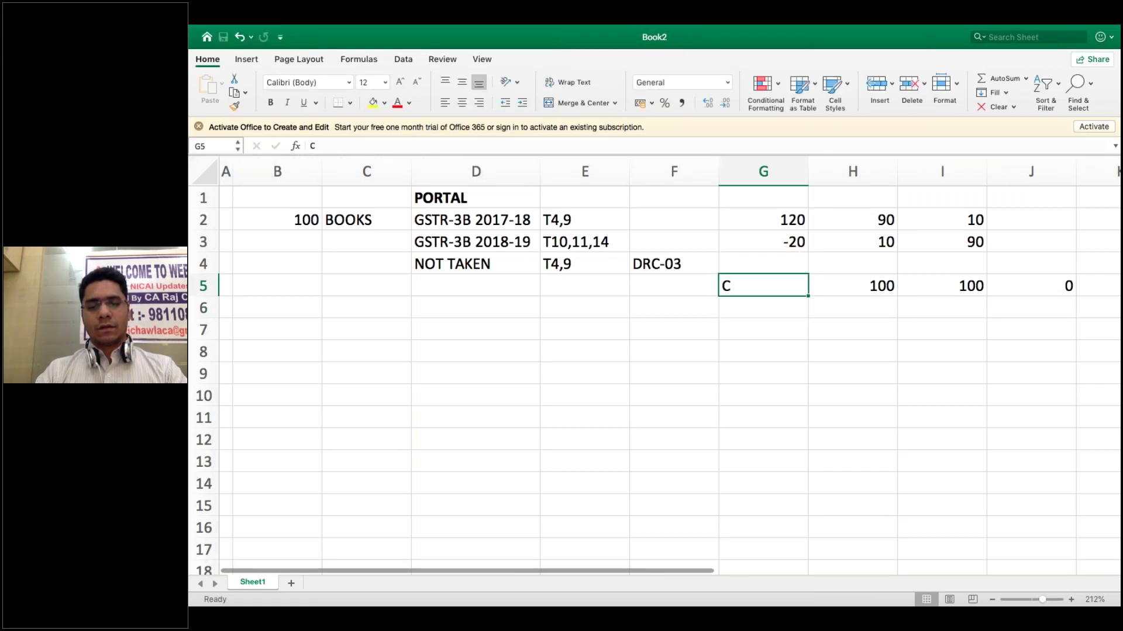
{"action": "key", "text": "super+z"}
{"action": "key", "text": "super+c"}
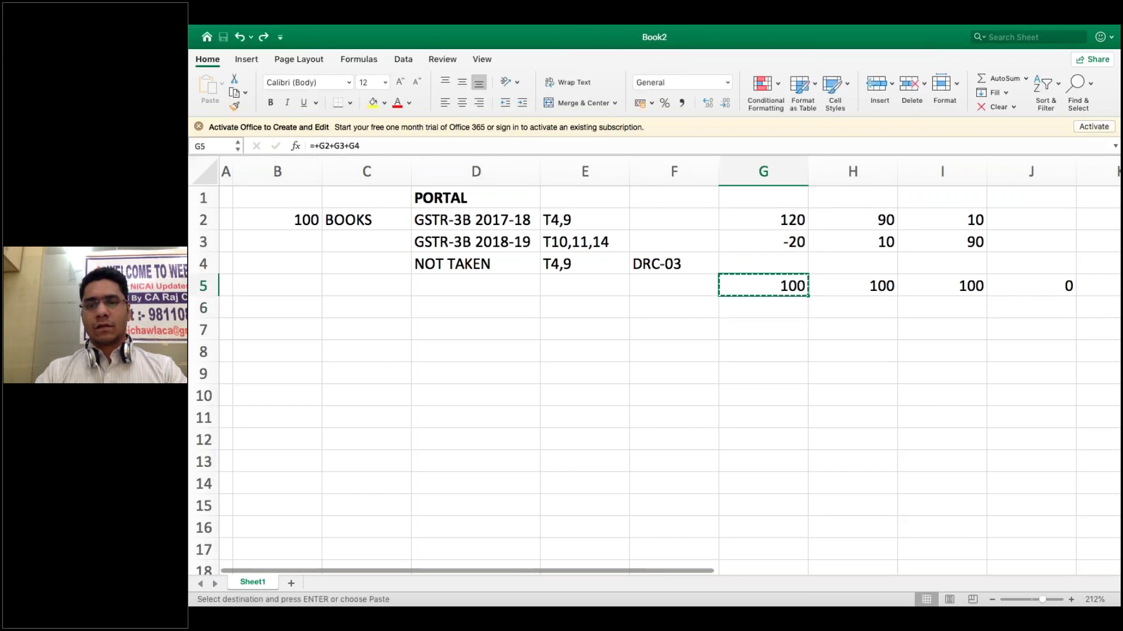
{"action": "left_click", "coordinate": [852, 286]}
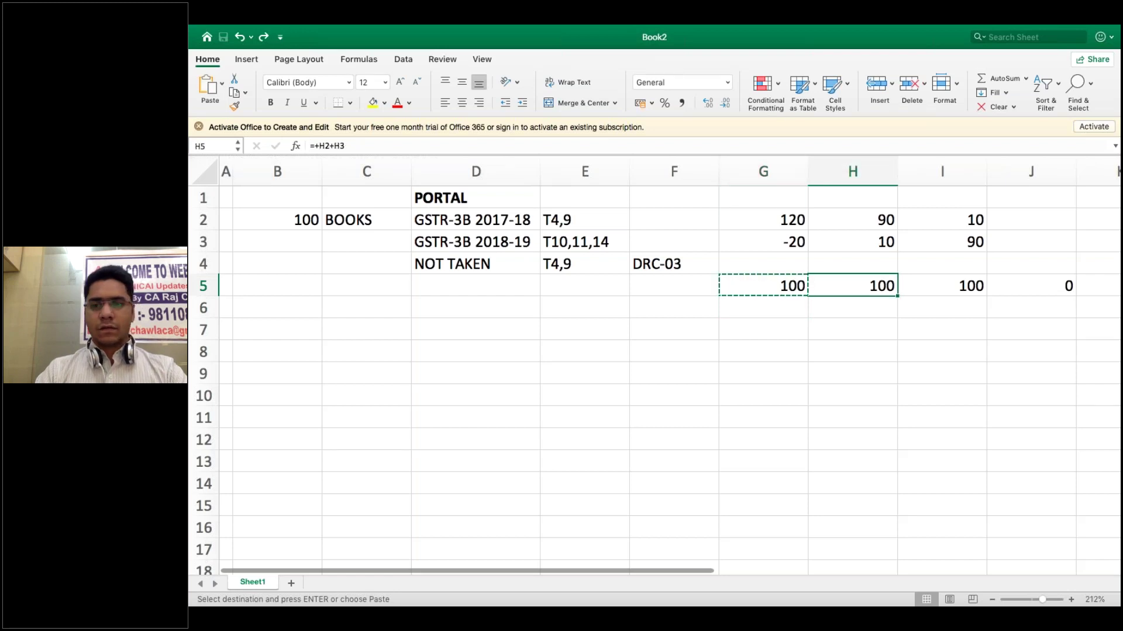
{"action": "key", "text": "shift+Right"}
{"action": "key", "text": "shift+Right"}
{"action": "key", "text": "super+v"}
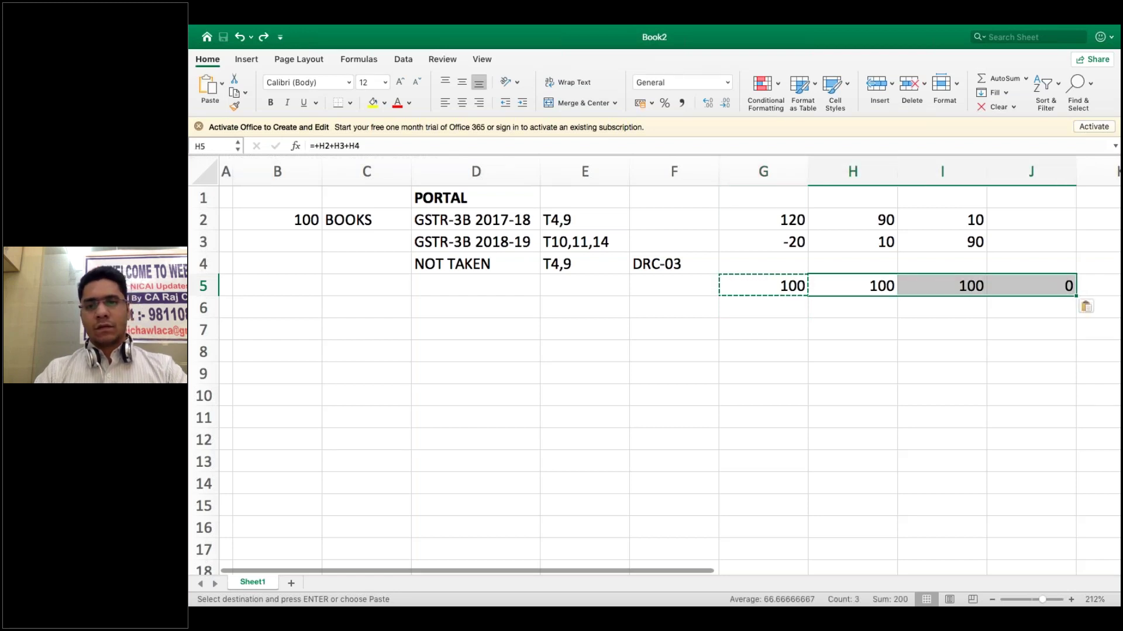
Enter 0 as the NOT TAKEN amount for the first three examples in G4:I4.
{"action": "left_click", "coordinate": [763, 264]}
{"action": "type", "text": "0"}
{"action": "key", "text": "Tab"}
{"action": "type", "text": "0"}
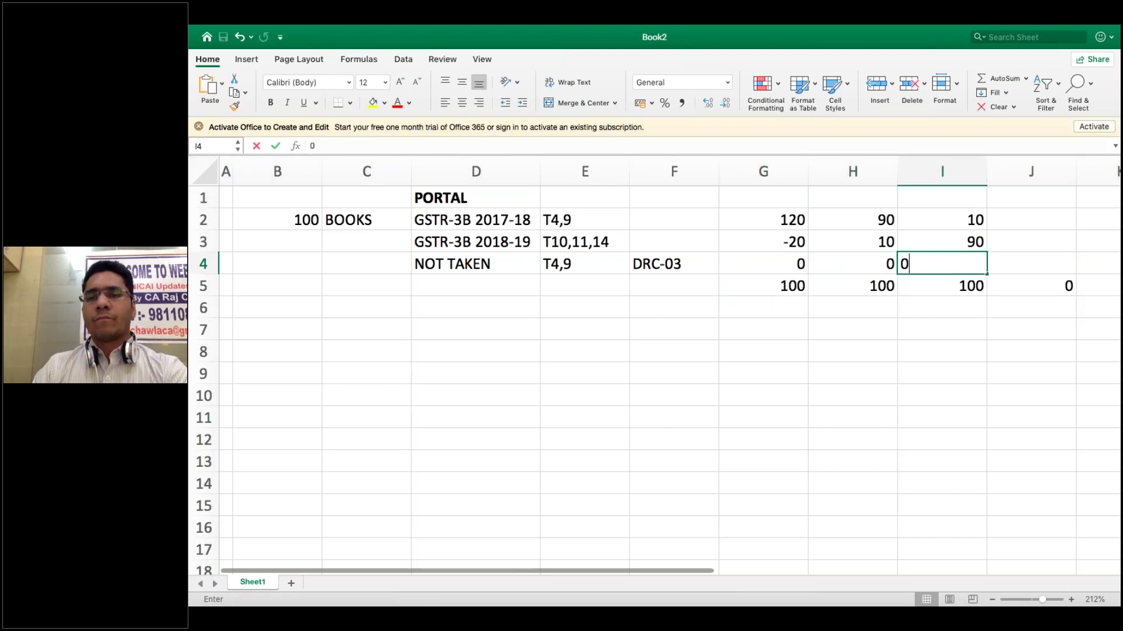
{"action": "type", "text": "0"}
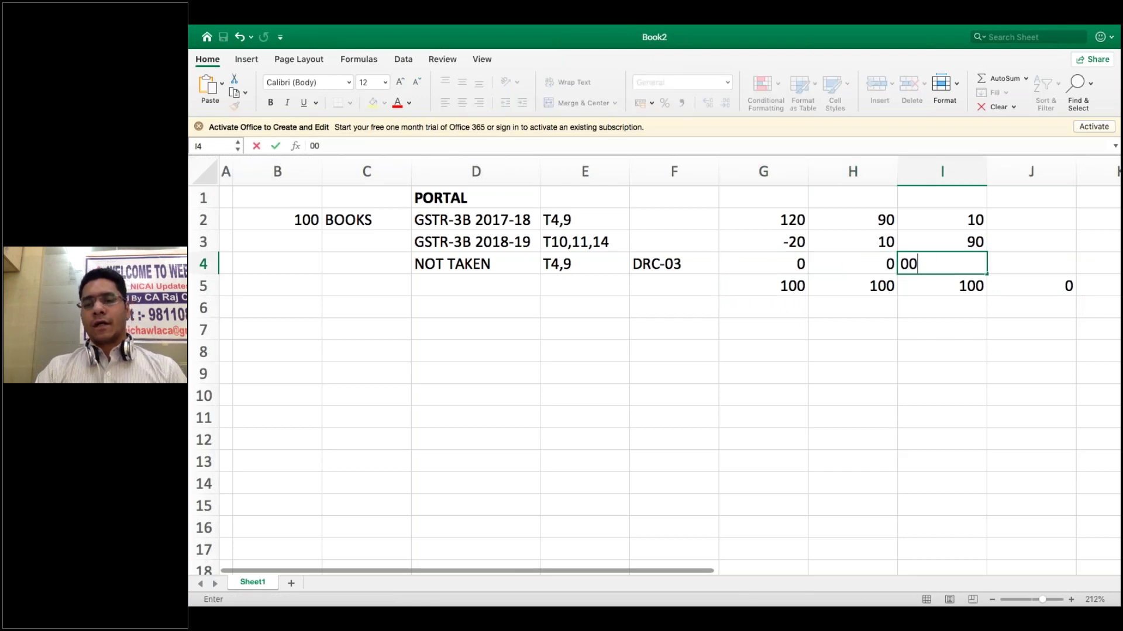
{"action": "key", "text": "Return"}
{"action": "key", "text": "Return"}
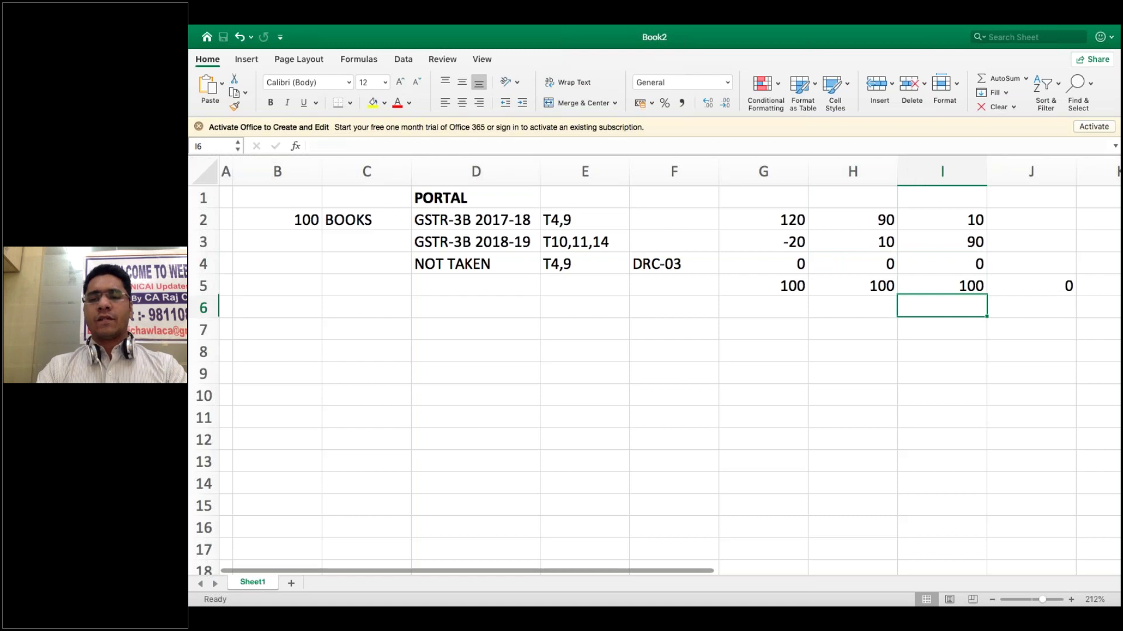
Enter the fourth example's amounts in column J: 10 in J2, 20 in J3 and 70 in J4 as not taken.
{"action": "left_click", "coordinate": [941, 241]}
{"action": "left_click", "coordinate": [1031, 219]}
{"action": "type", "text": "10"}
{"action": "key", "text": "Return"}
{"action": "type", "text": "20"}
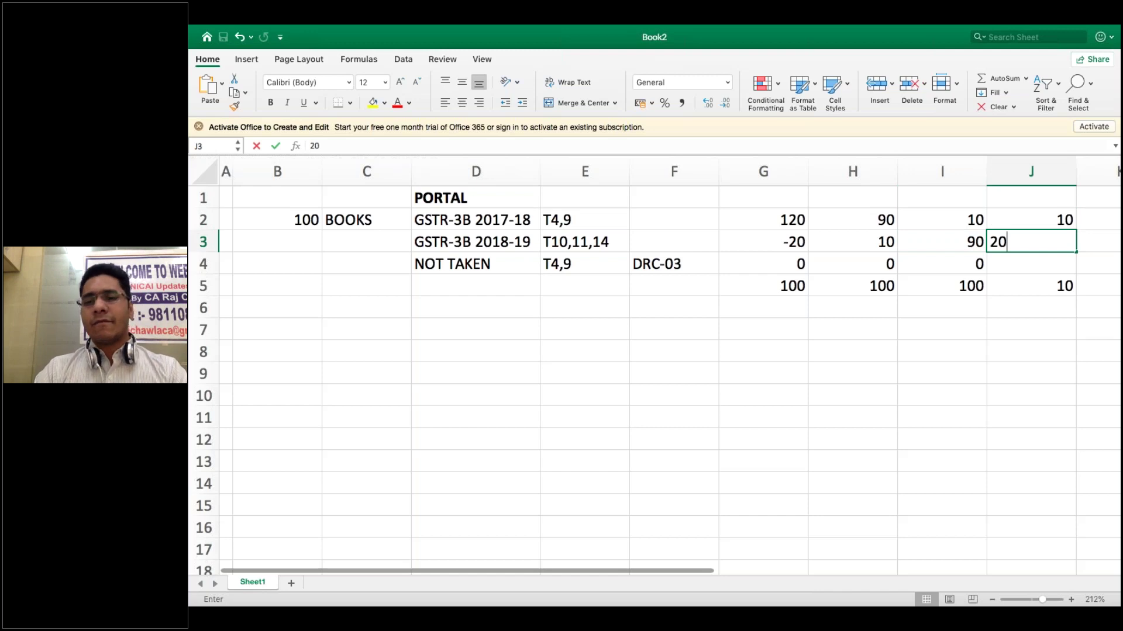
{"action": "key", "text": "Return"}
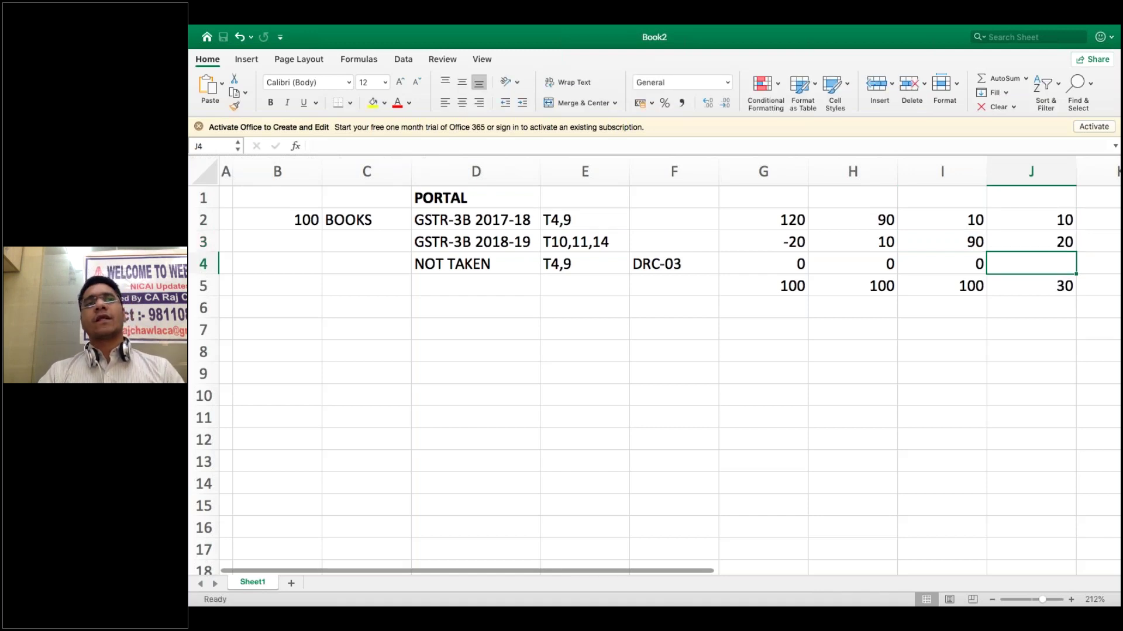
{"action": "type", "text": "70"}
{"action": "key", "text": "Return"}
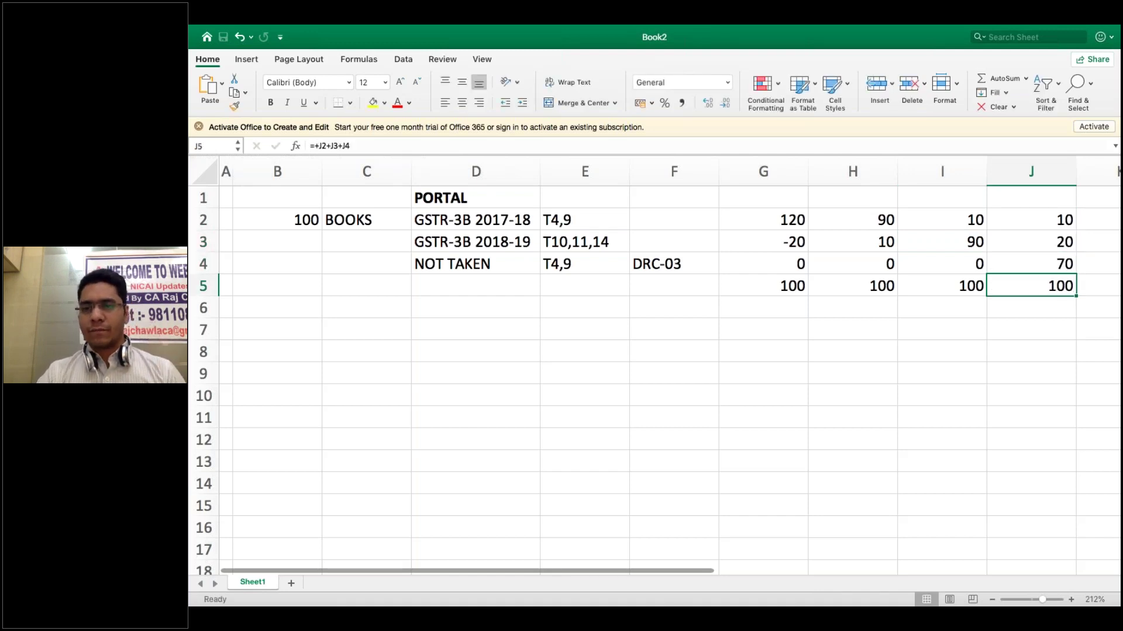
{"action": "left_click", "coordinate": [1030, 263]}
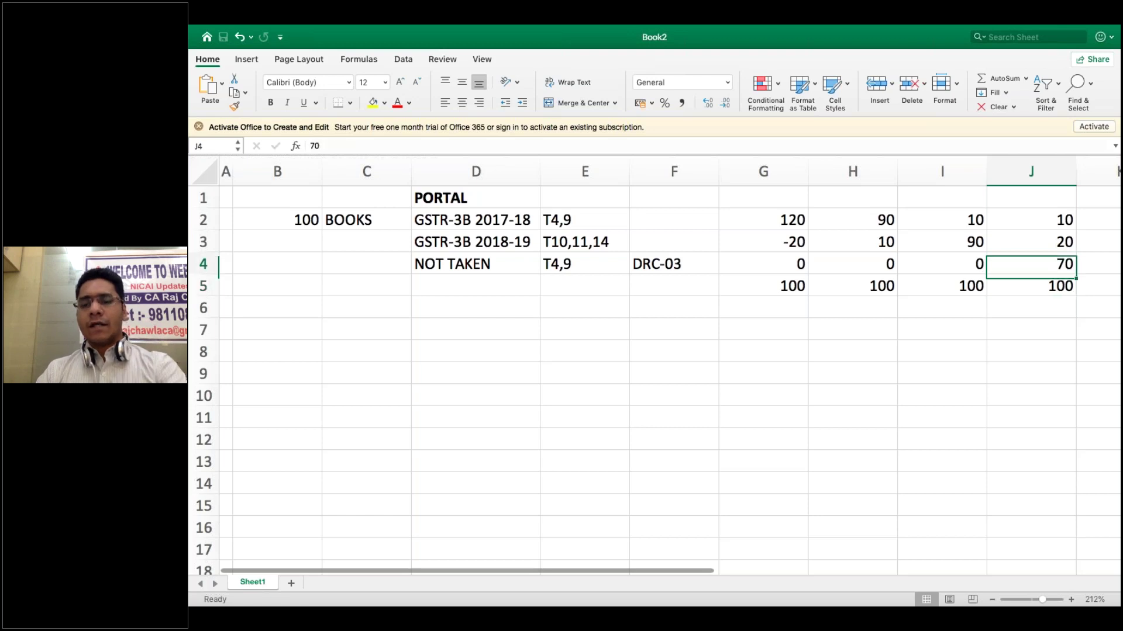
Enter the fifth example's amounts in column K: 0 in K2, 0 in K3 and 100 in K4 as not taken.
{"action": "key", "text": "Right"}
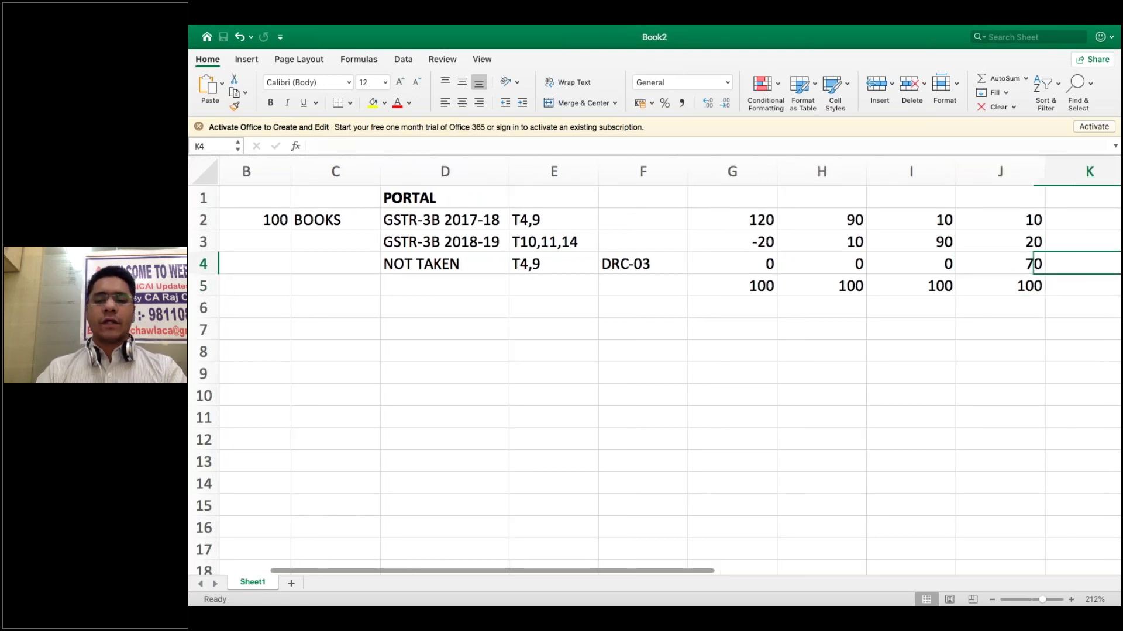
{"action": "key", "text": "Up"}
{"action": "key", "text": "Up"}
{"action": "type", "text": "0"}
{"action": "key", "text": "Return"}
{"action": "type", "text": "0"}
{"action": "key", "text": "Return"}
{"action": "type", "text": "100"}
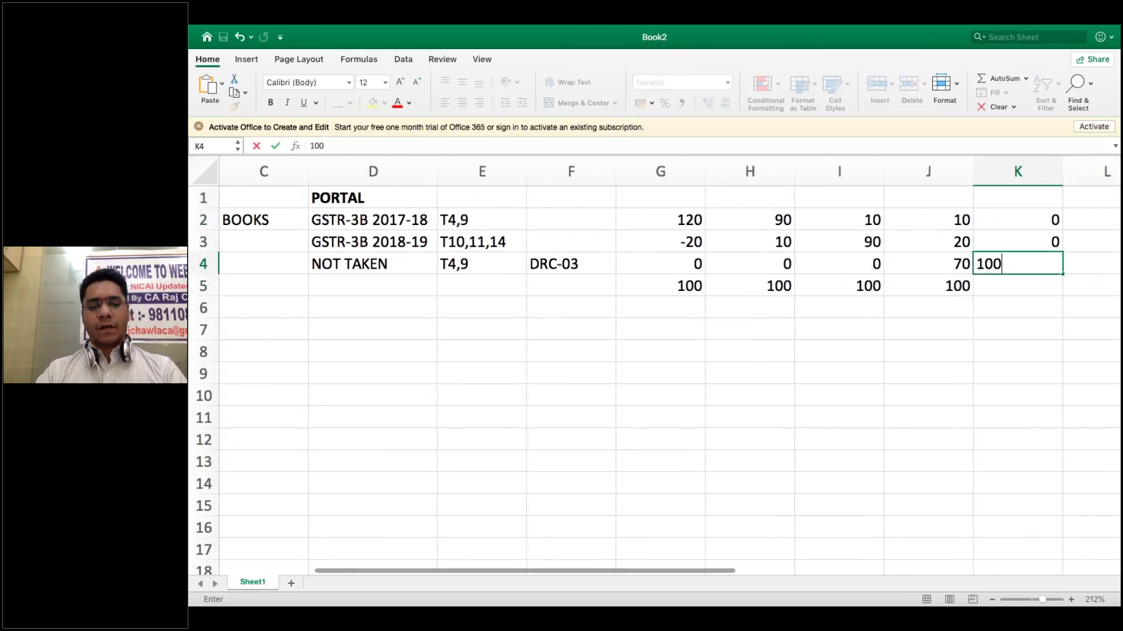
Copy the total formula from J5 into K5 for the fifth example.
{"action": "left_click", "coordinate": [928, 286]}
{"action": "key", "text": "super+c"}
{"action": "key", "text": "Right"}
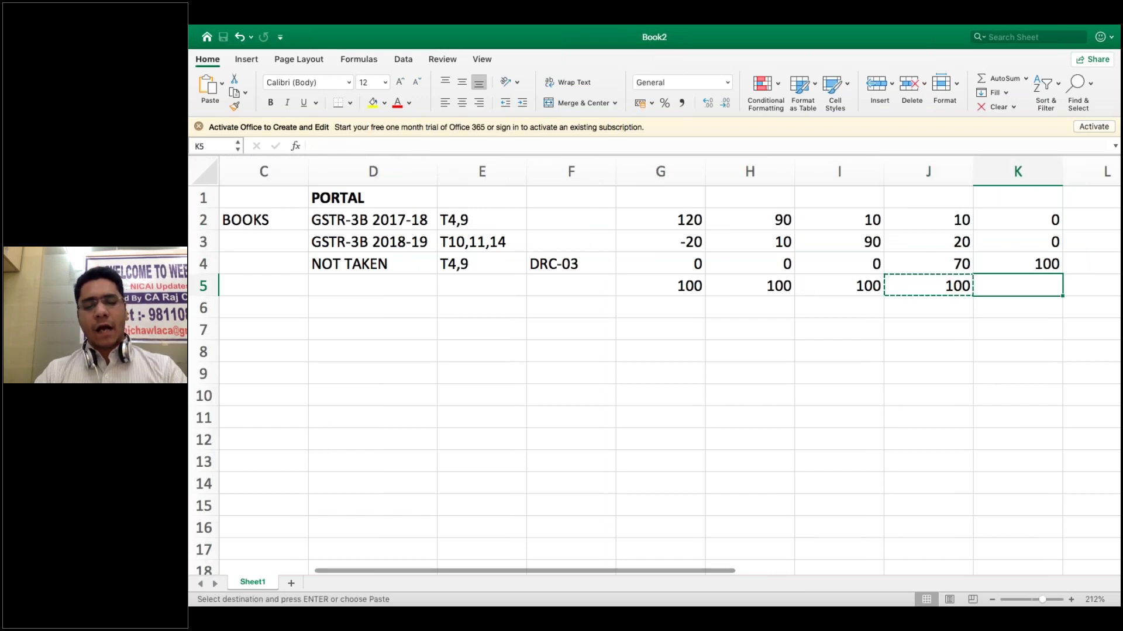
{"action": "key", "text": "super+v"}
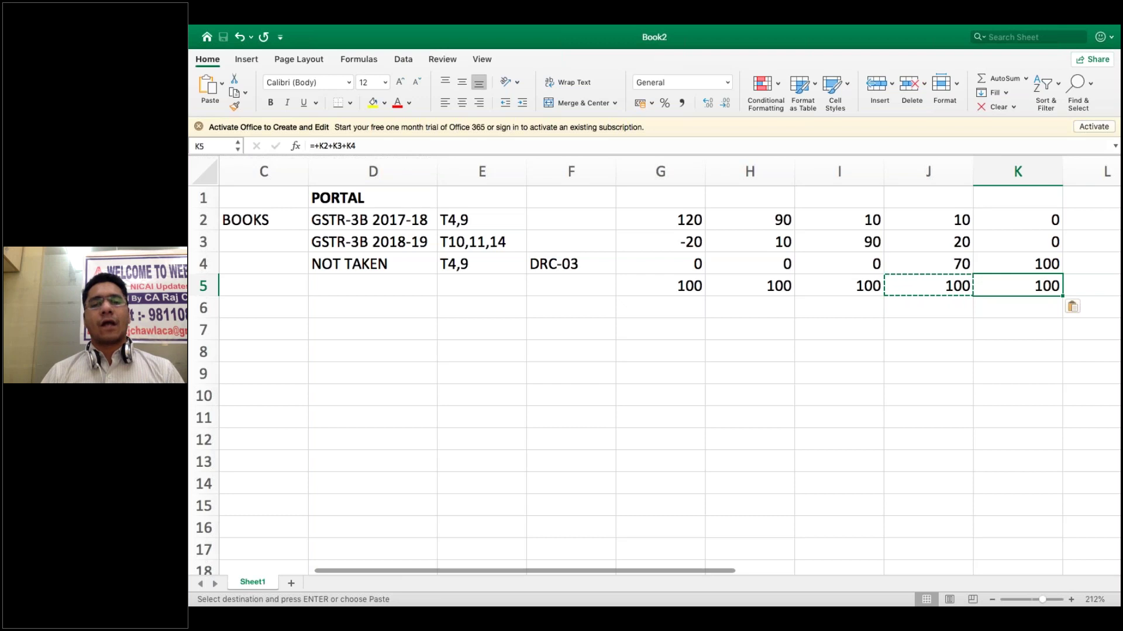
Return to Excel from the desktop and close the Book2 example workbook.
{"action": "key", "text": "super+Tab"}
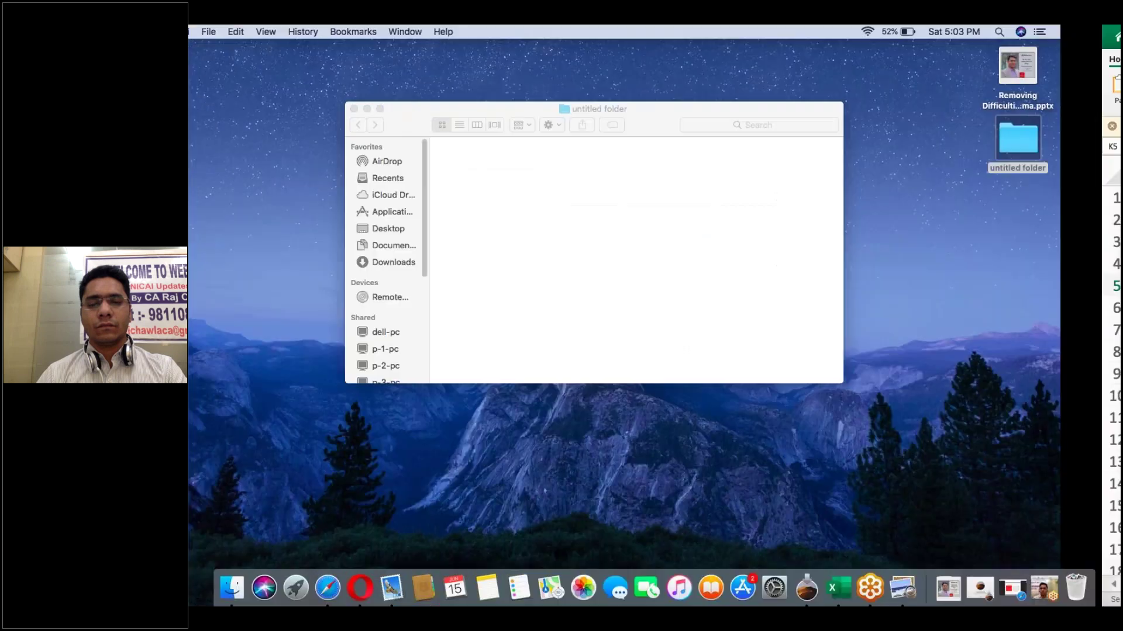
{"action": "key", "text": "super+Tab"}
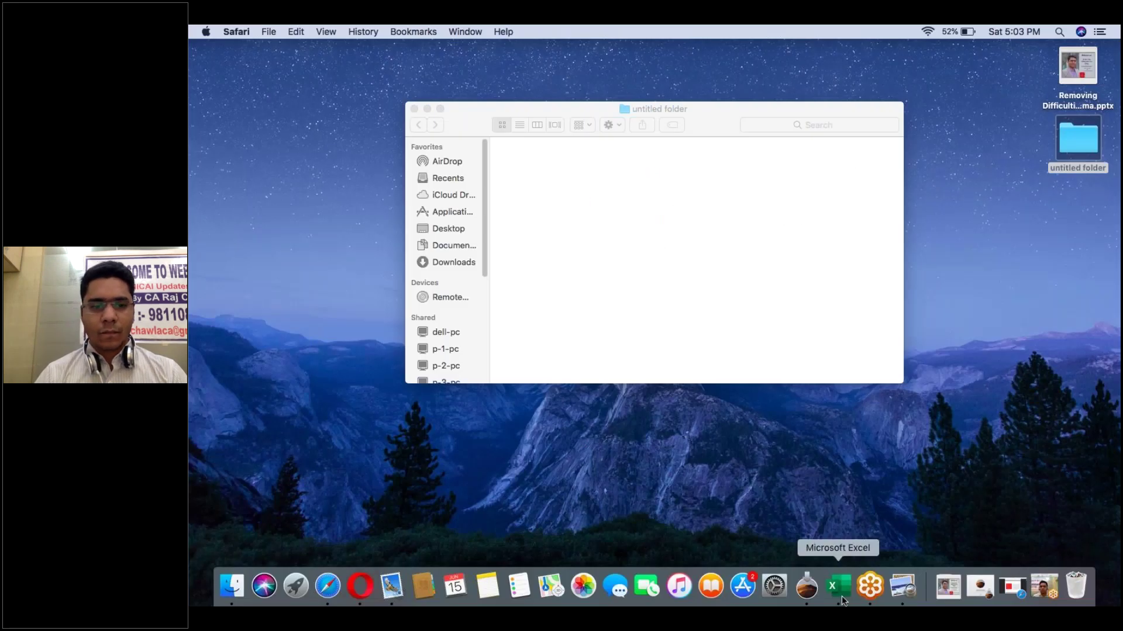
{"action": "left_click", "coordinate": [841, 595]}
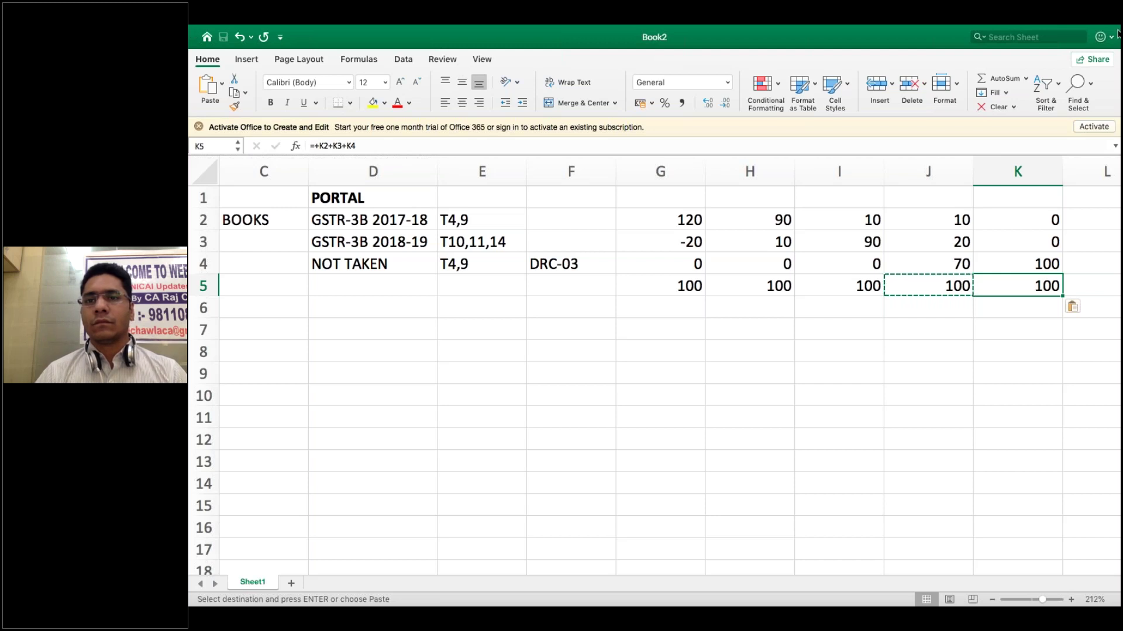
{"action": "mouse_move", "coordinate": [230, 35]}
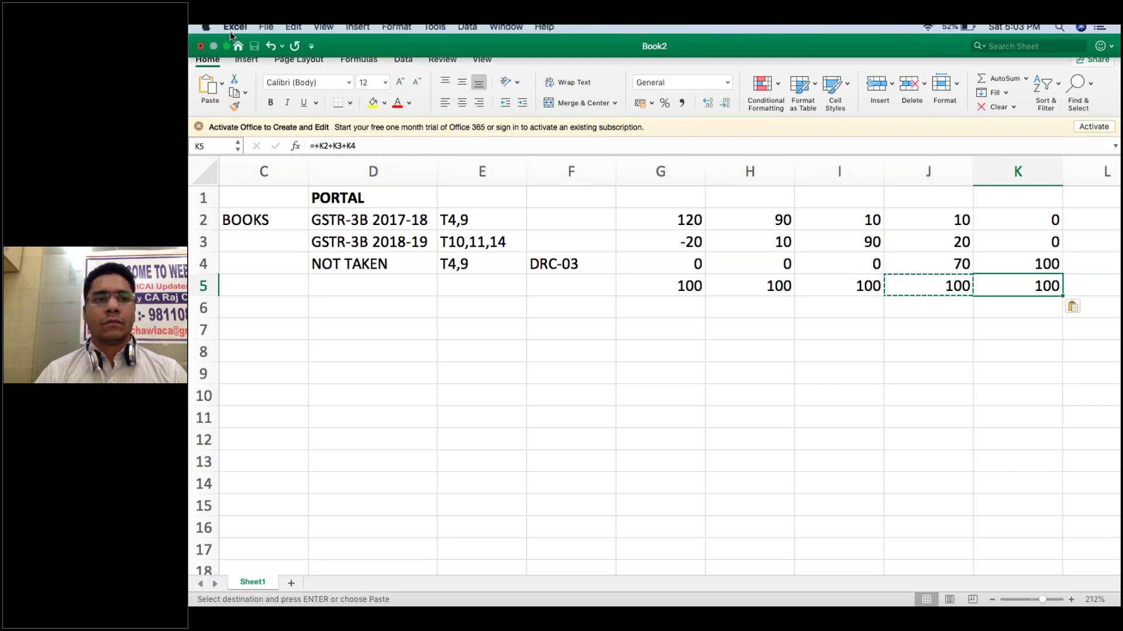
{"action": "left_click", "coordinate": [200, 52]}
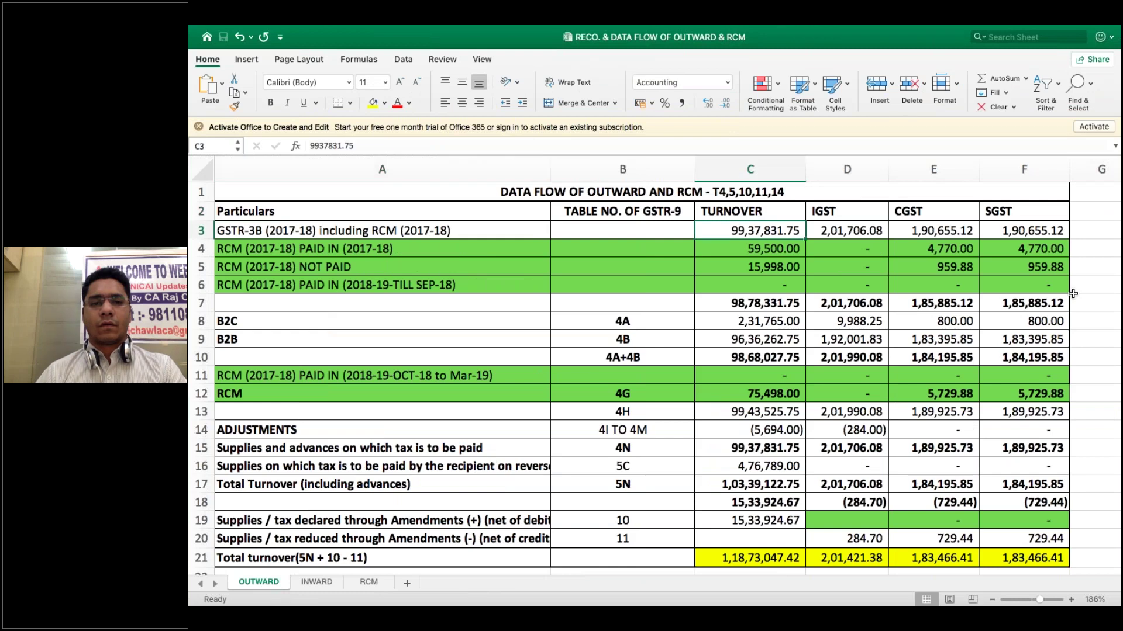
Take the reconciliation workbook out of full screen and open GST DUTIES AND TAXES_17-18.xlsx from the Downloads folder.
{"action": "key", "text": "super+Tab"}
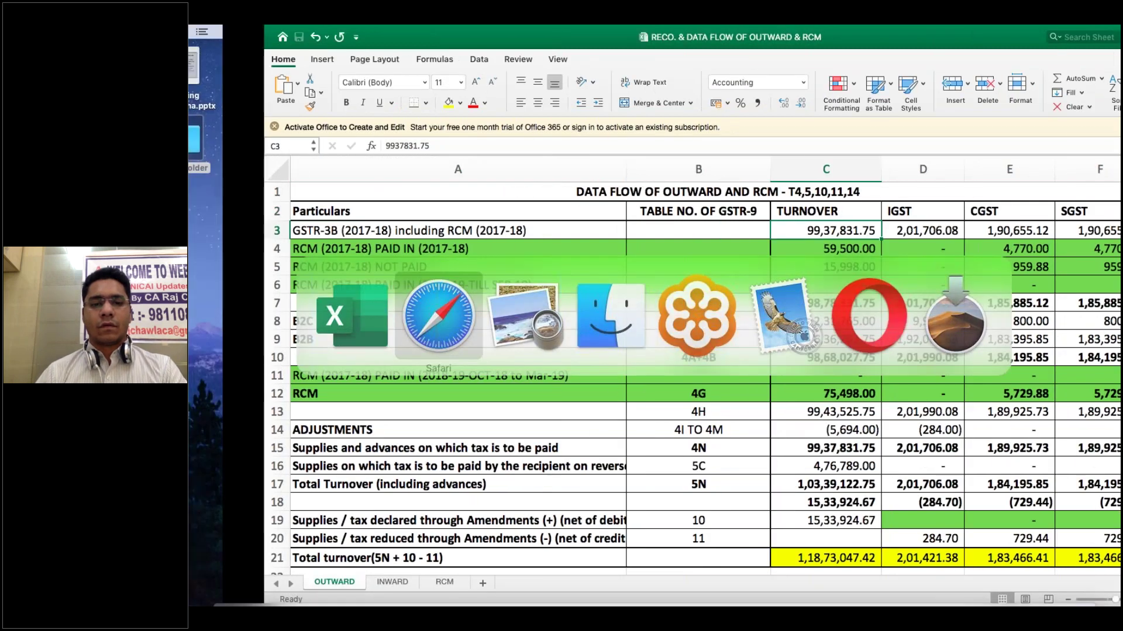
{"action": "key", "text": "Escape"}
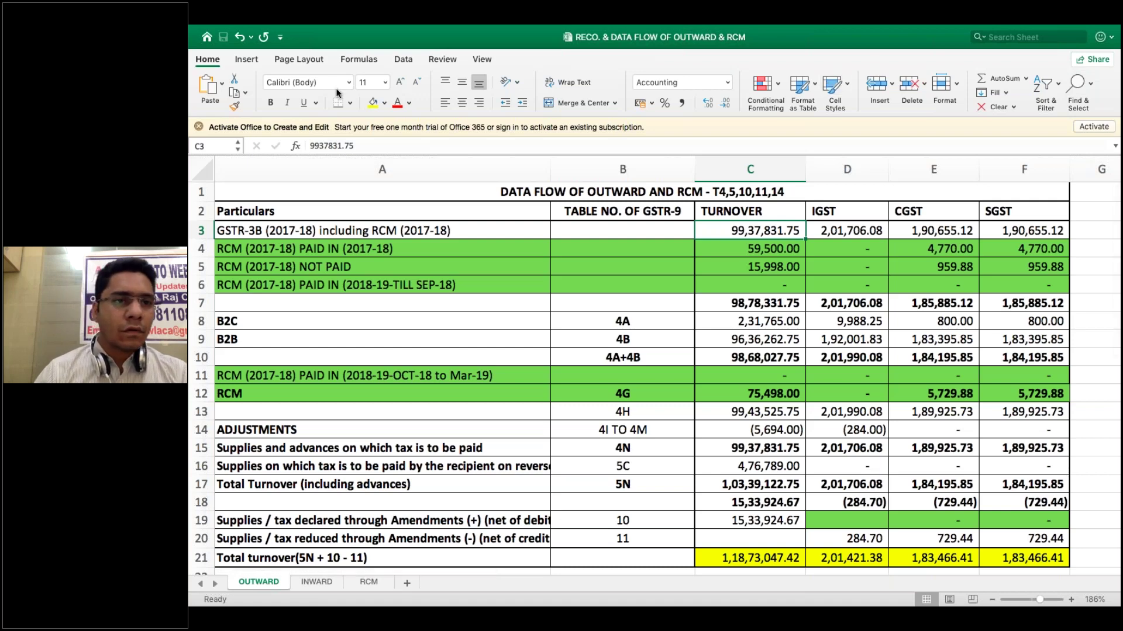
{"action": "mouse_move", "coordinate": [214, 26]}
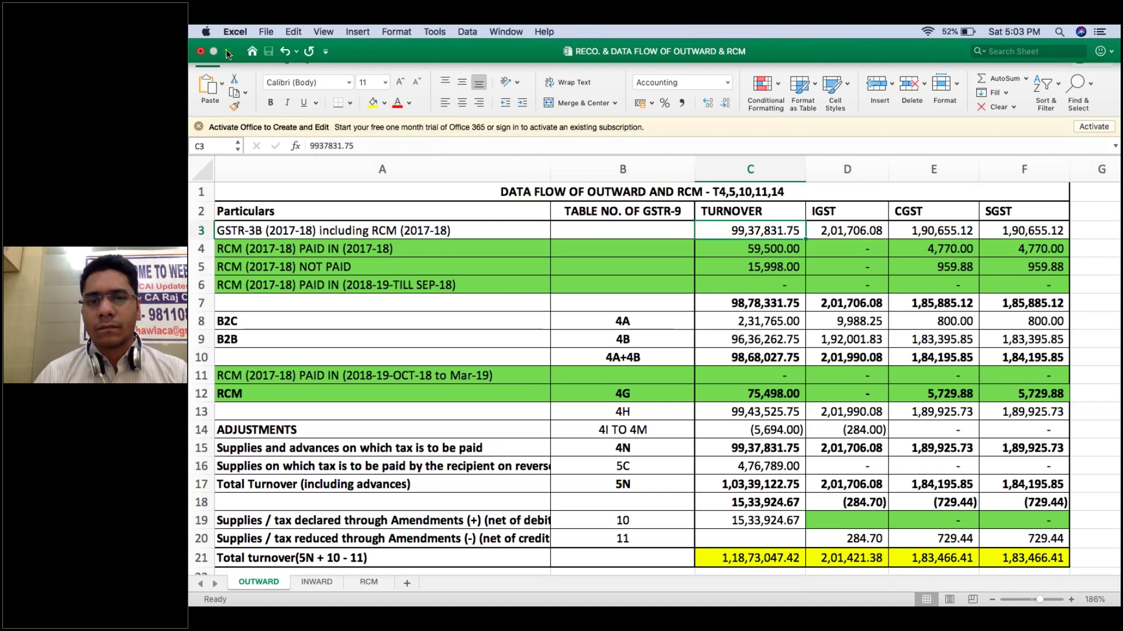
{"action": "left_click", "coordinate": [228, 53]}
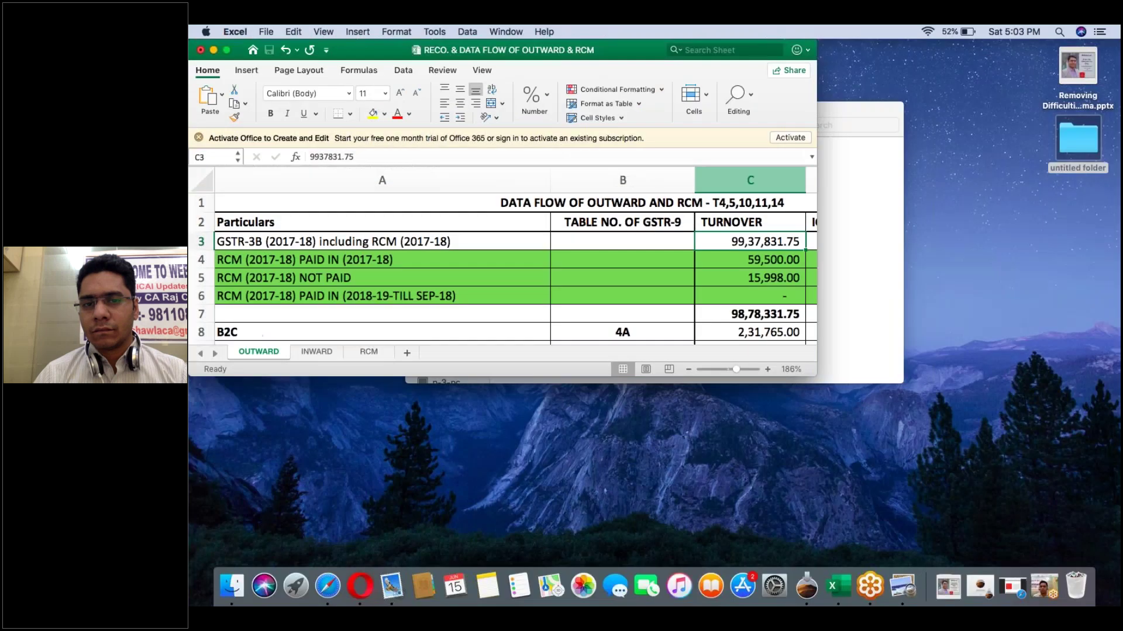
{"action": "left_click", "coordinate": [848, 580]}
{"action": "left_click", "coordinate": [948, 586]}
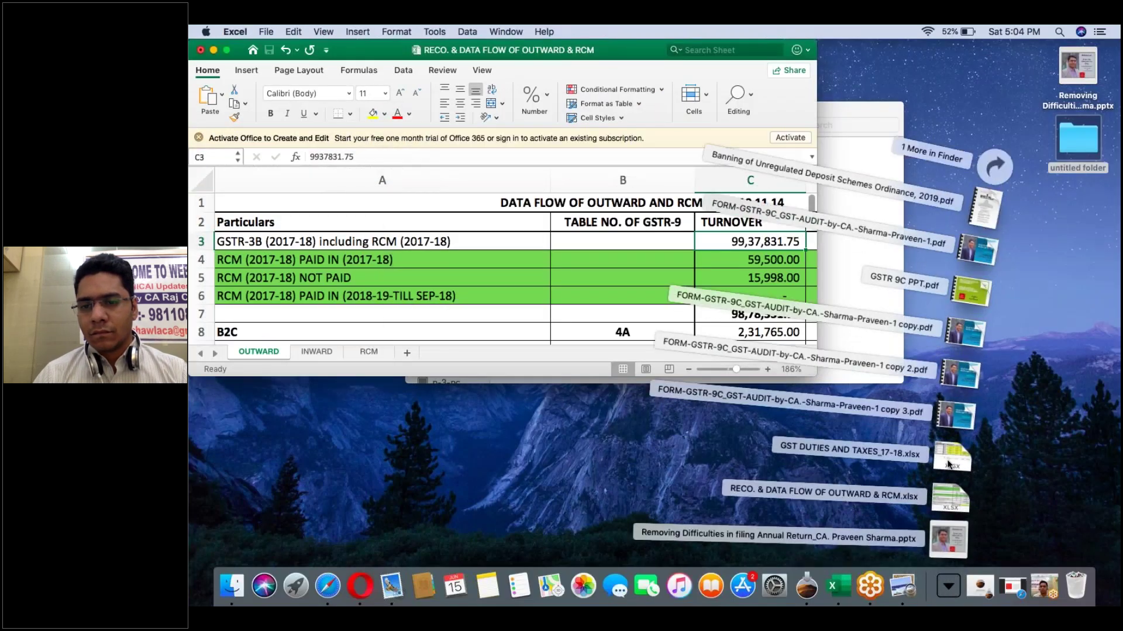
{"action": "left_click", "coordinate": [948, 462]}
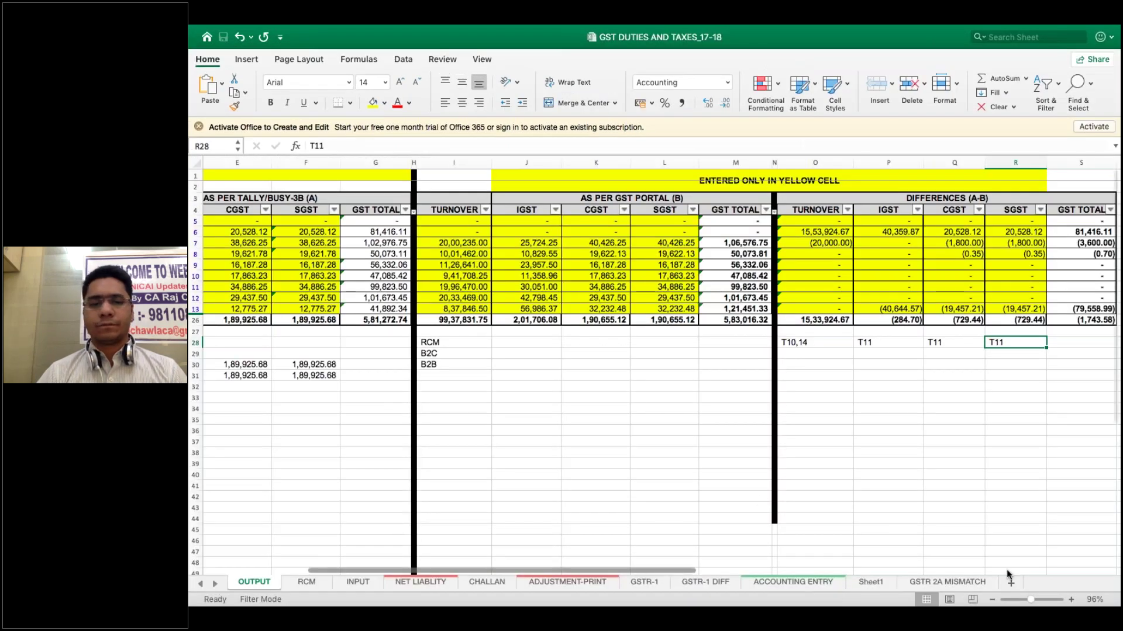
Examine the OUTPUT sheet's differences between books and GST portal, moving back from the IGST difference column towards the books figures.
{"action": "left_click", "coordinate": [1038, 602]}
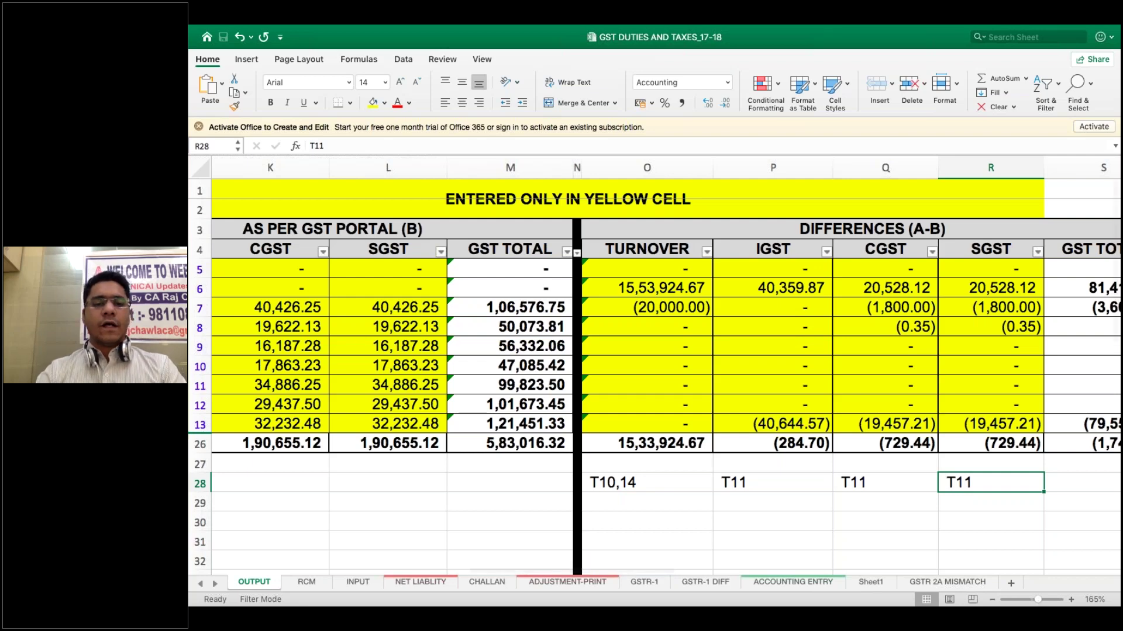
{"action": "left_click", "coordinate": [809, 504]}
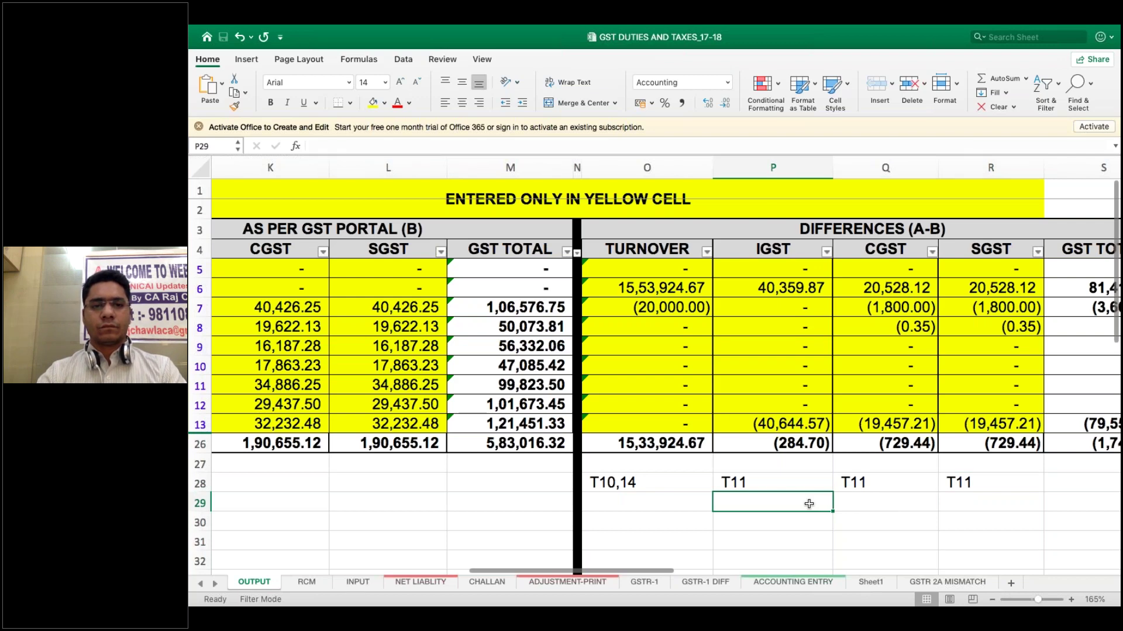
{"action": "key", "text": "Left"}
{"action": "key", "text": "Left"}
{"action": "key", "text": "Left"}
{"action": "key", "text": "Left"}
{"action": "key", "text": "Left"}
{"action": "key", "text": "Left"}
{"action": "key", "text": "Left"}
{"action": "key", "text": "Left"}
{"action": "key", "text": "Left"}
{"action": "key", "text": "Left"}
{"action": "key", "text": "Left"}
{"action": "key", "text": "Left"}
{"action": "key", "text": "Left"}
{"action": "key", "text": "Left"}
{"action": "key", "text": "Left"}
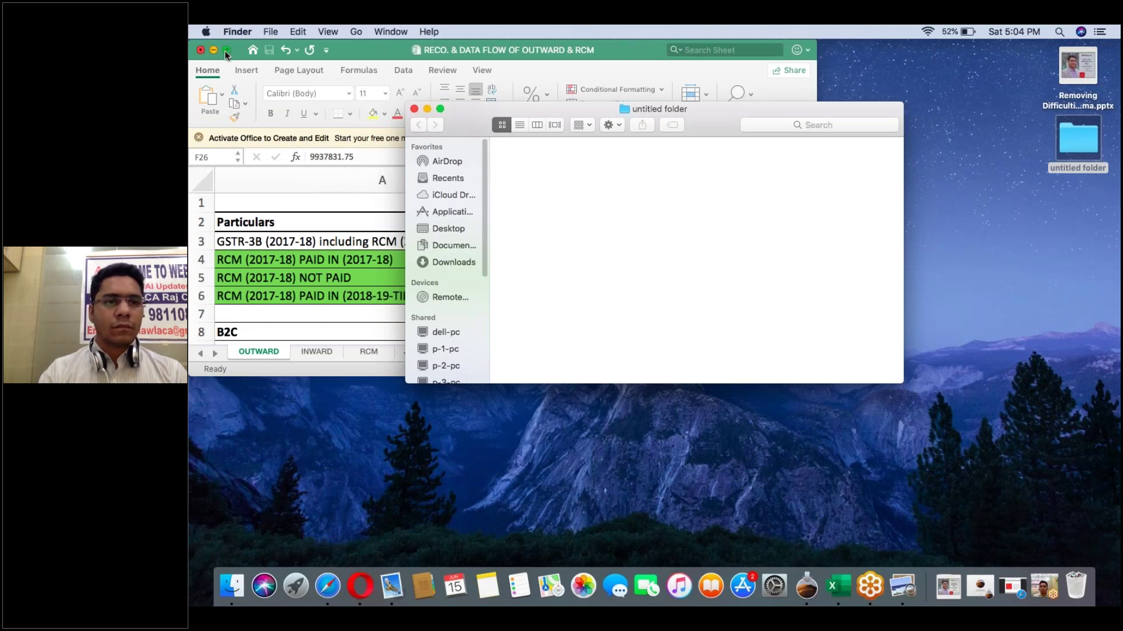
Bring the RECO. & DATA FLOW OF OUTWARD & RCM workbook to the front and show it in full screen.
{"action": "left_click", "coordinate": [227, 51]}
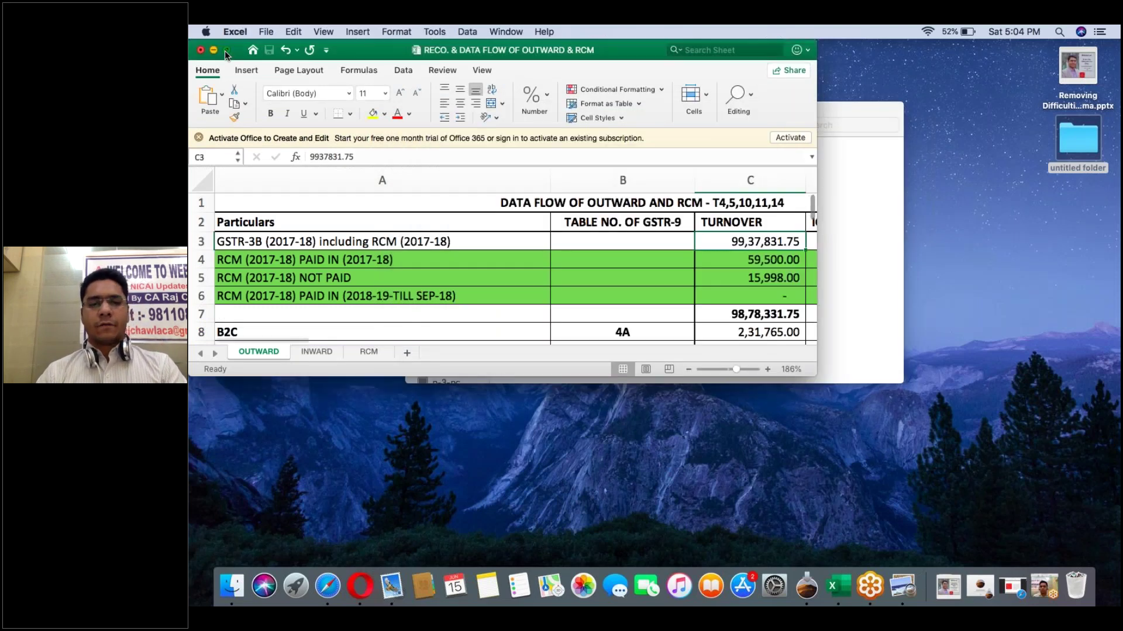
{"action": "left_click", "coordinate": [225, 50]}
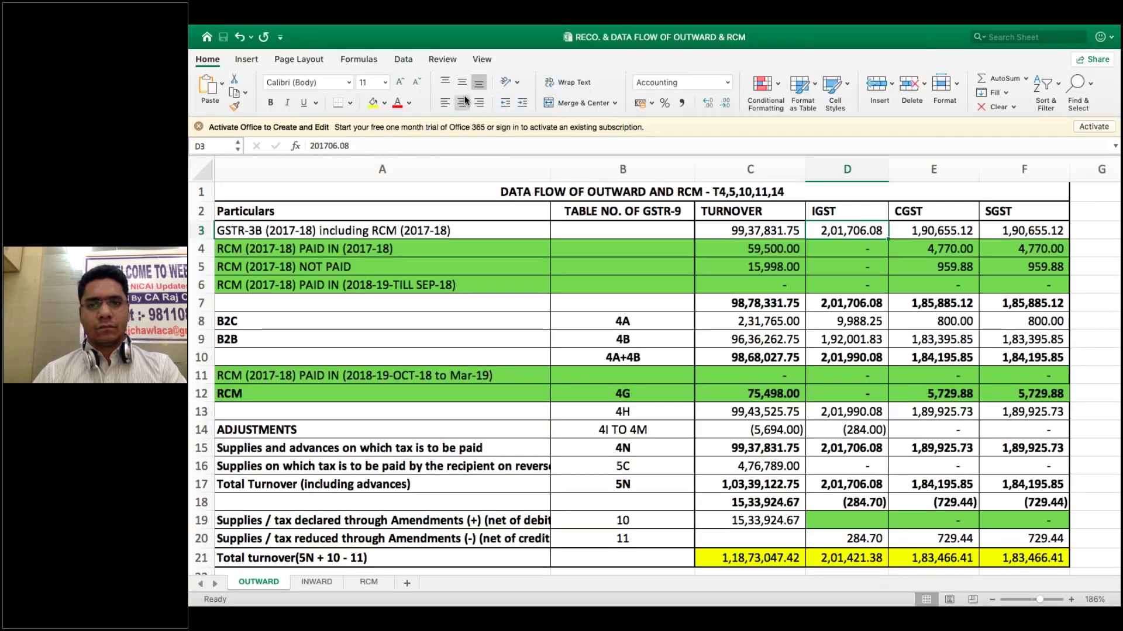
{"action": "key", "text": "Right"}
{"action": "key", "text": "super+Tab"}
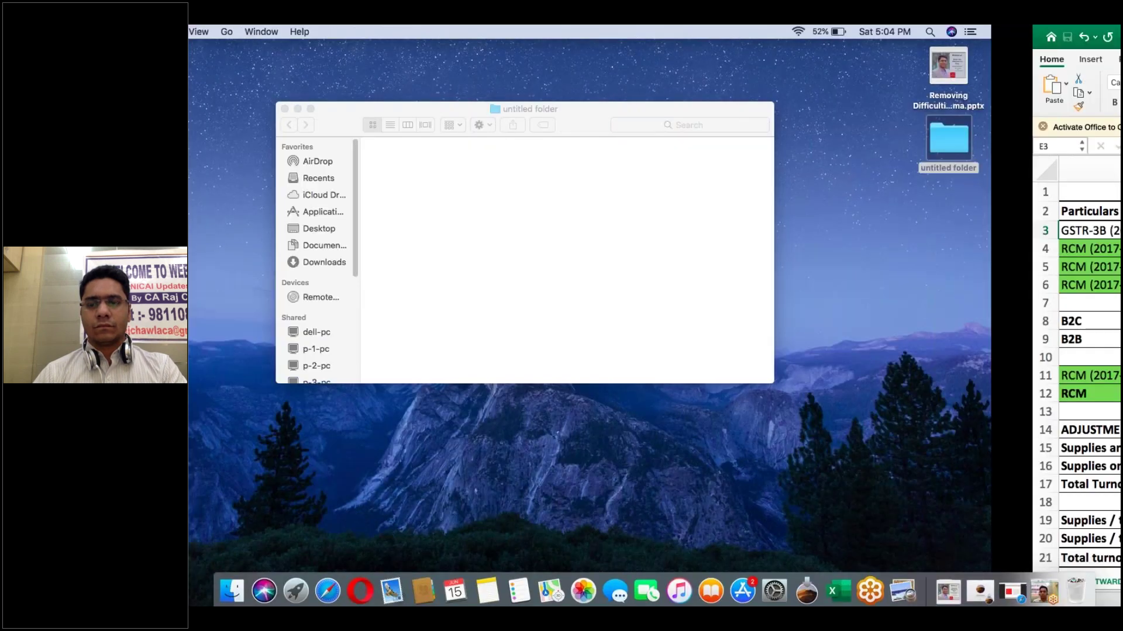
{"action": "key", "text": "super+Tab"}
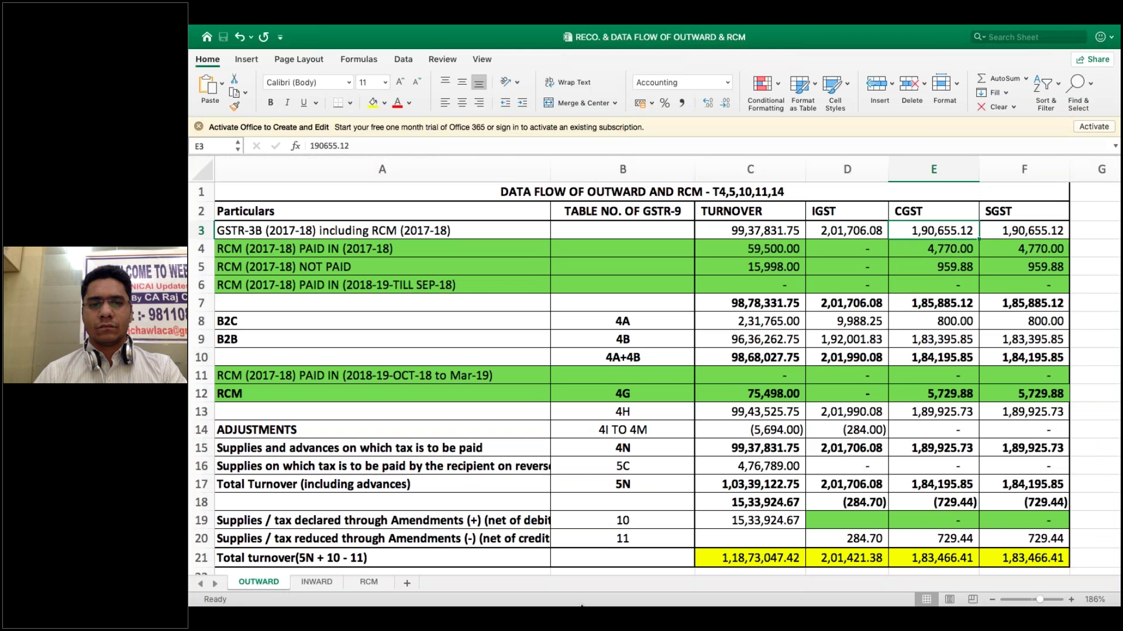
Close the Finder window of the empty untitled folder on the desktop and switch back to Excel.
{"action": "key", "text": "super+Tab"}
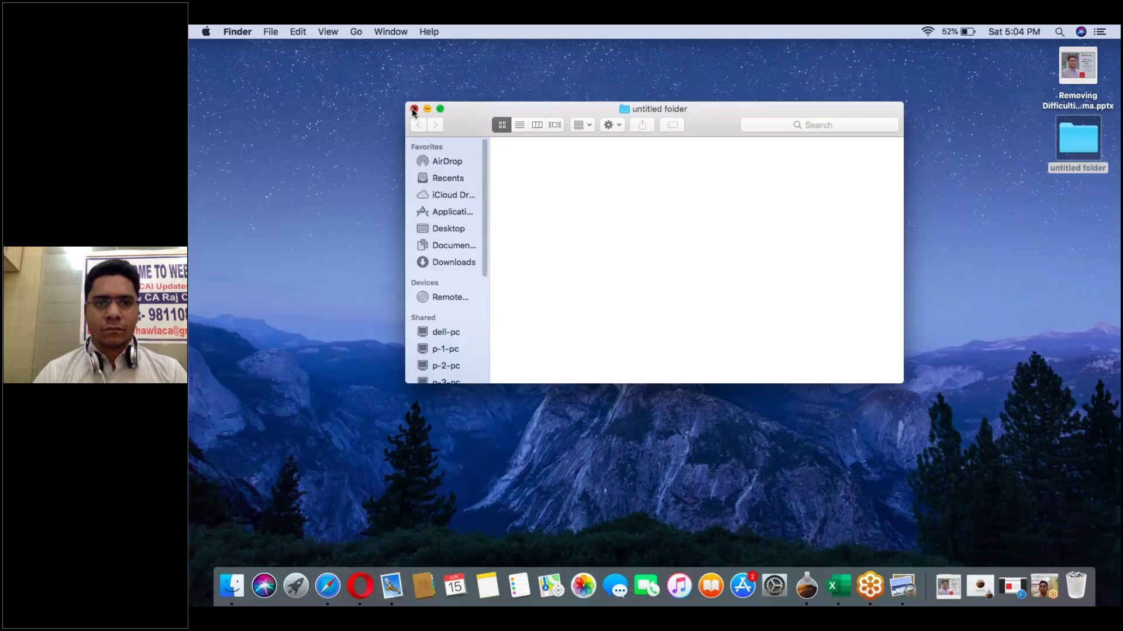
{"action": "left_click", "coordinate": [414, 110]}
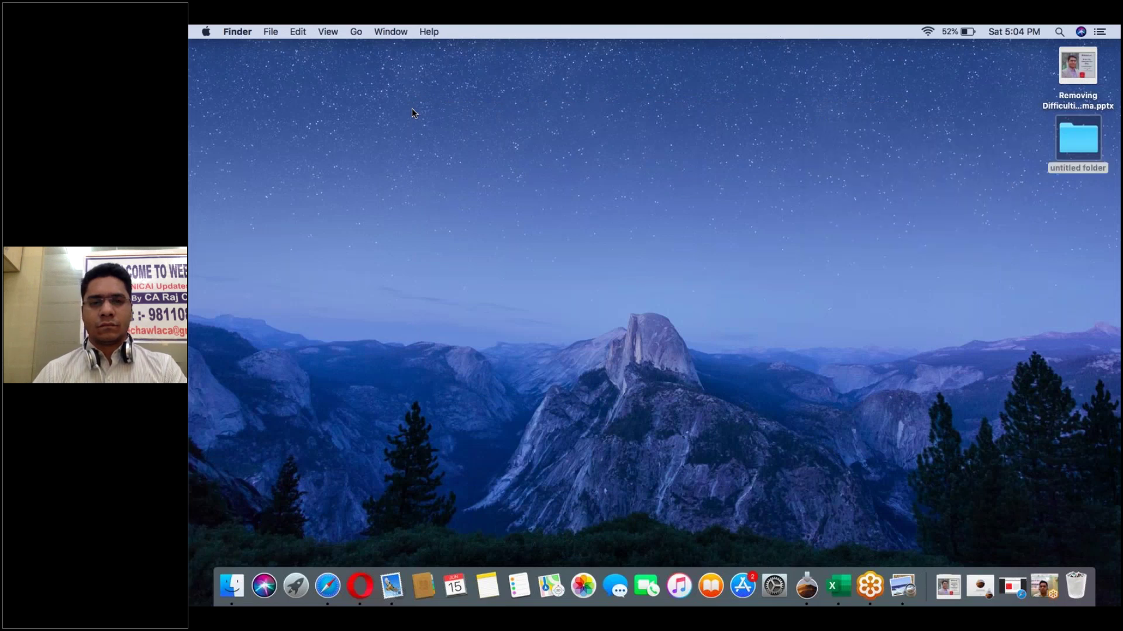
{"action": "key", "text": "ctrl+Right"}
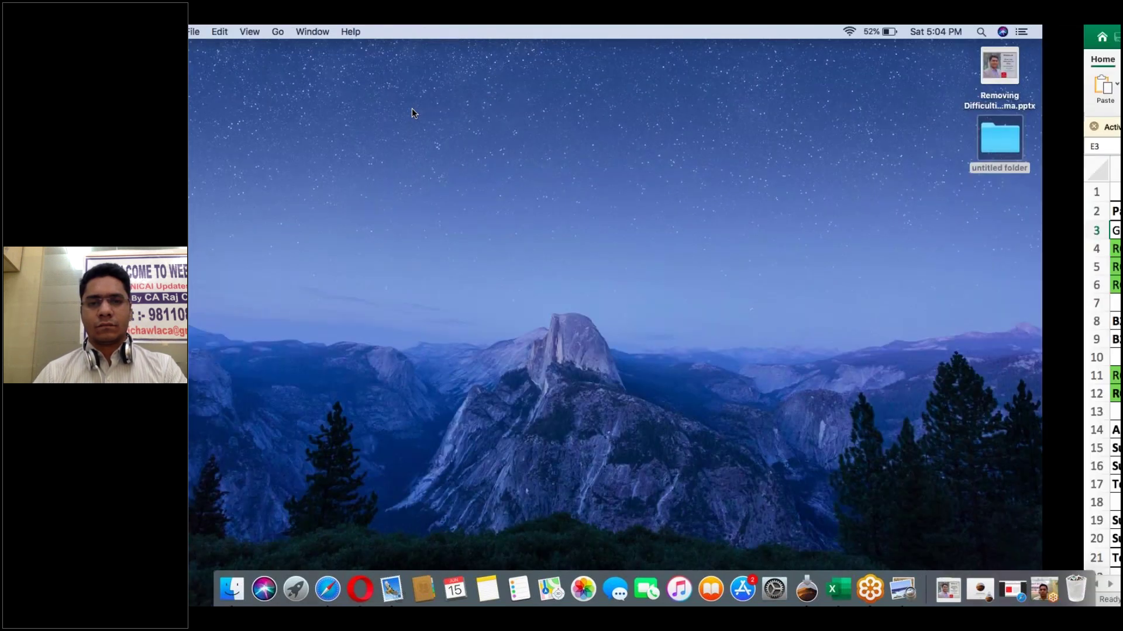
{"action": "key", "text": "super+Tab"}
{"action": "key", "text": "super+Tab"}
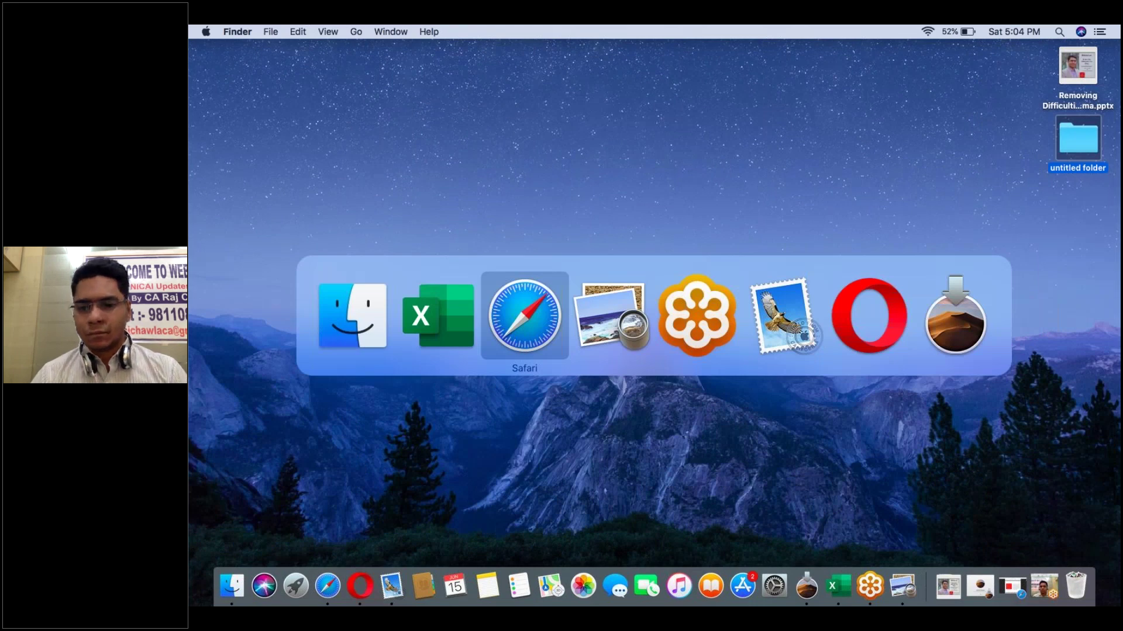
{"action": "key", "text": "super+Tab"}
{"action": "left_click", "coordinate": [834, 592]}
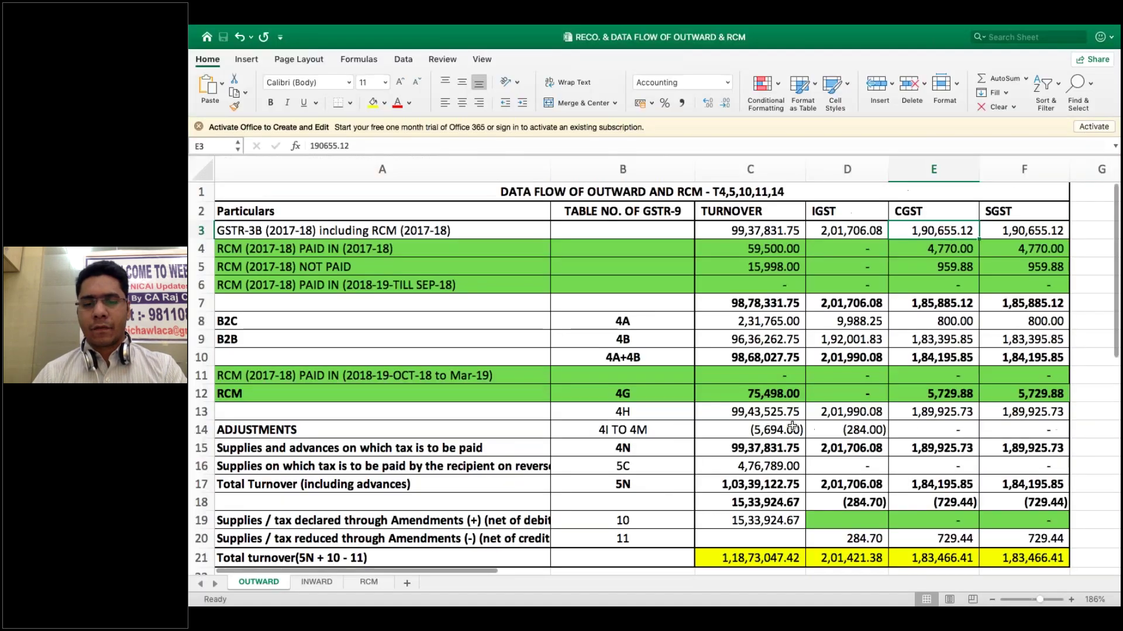
Try to bring up GST DUTIES AND TAXES_17-18.xlsx again from the Downloads folder.
{"action": "mouse_move", "coordinate": [877, 605]}
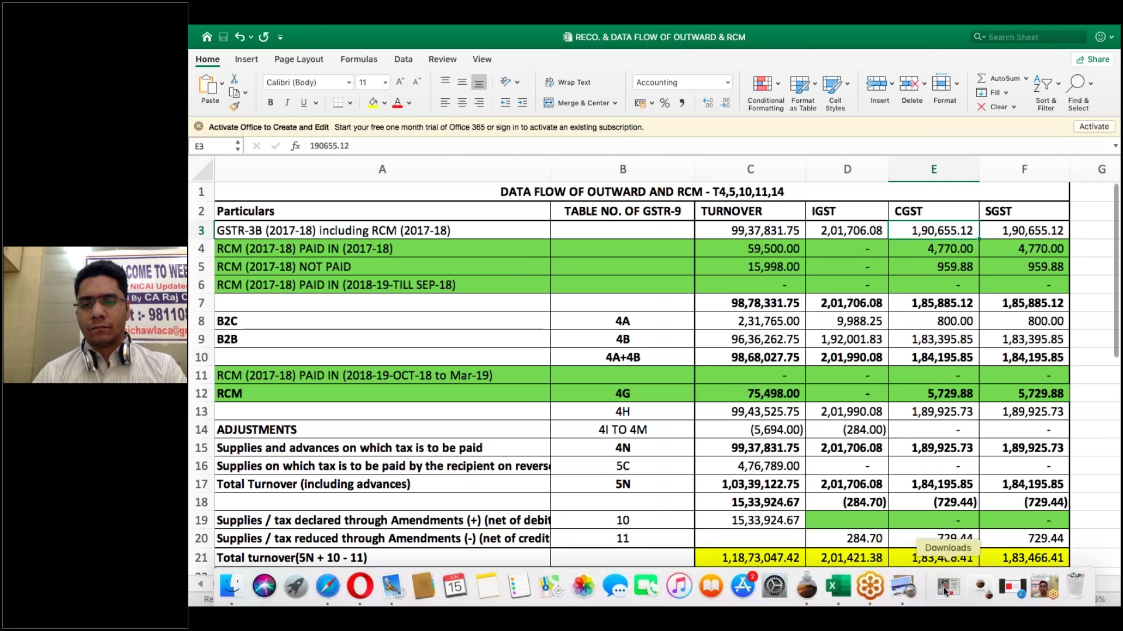
{"action": "left_click", "coordinate": [944, 592]}
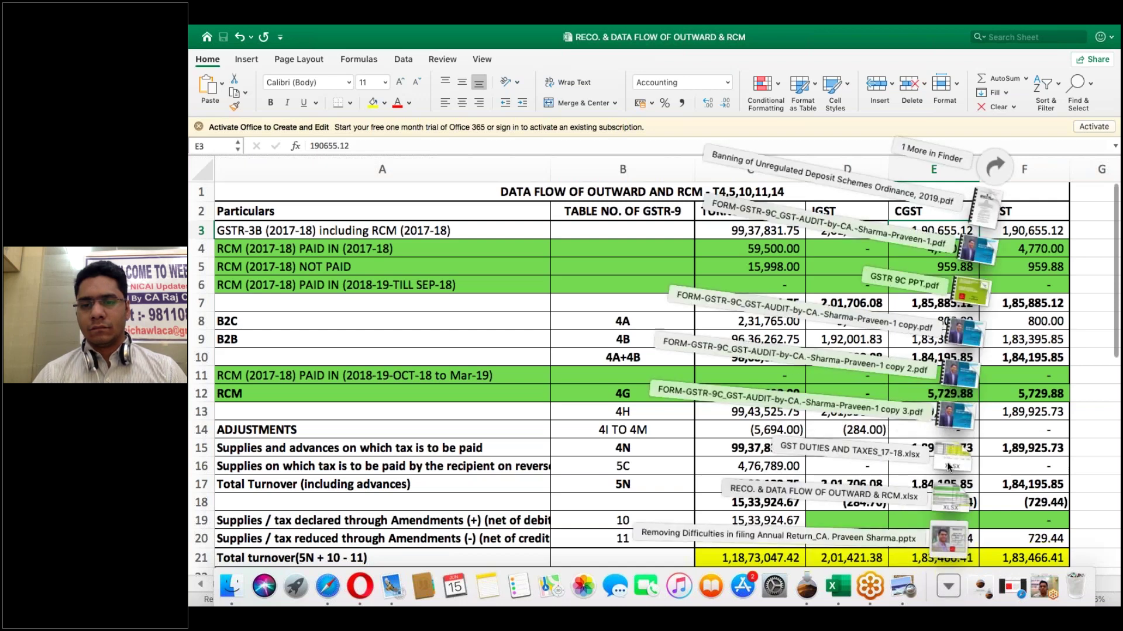
{"action": "left_click", "coordinate": [950, 465]}
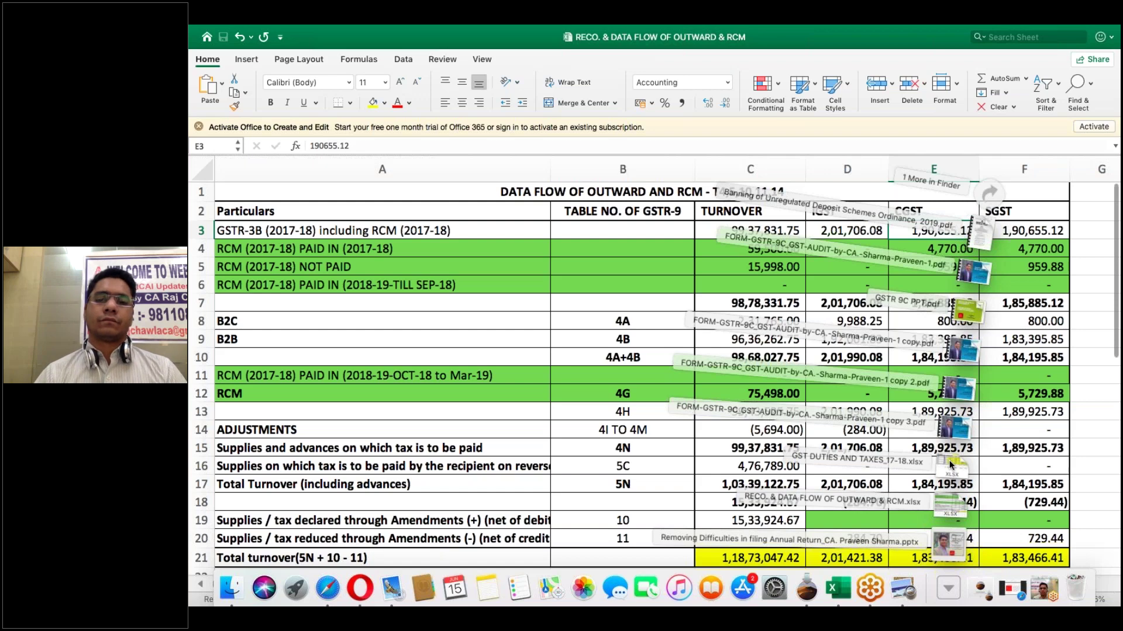
Review the GSTR-3B (2017-18) including RCM row on the OUTWARD sheet, from turnover and tax amounts across to the effect notes.
{"action": "left_click", "coordinate": [738, 231]}
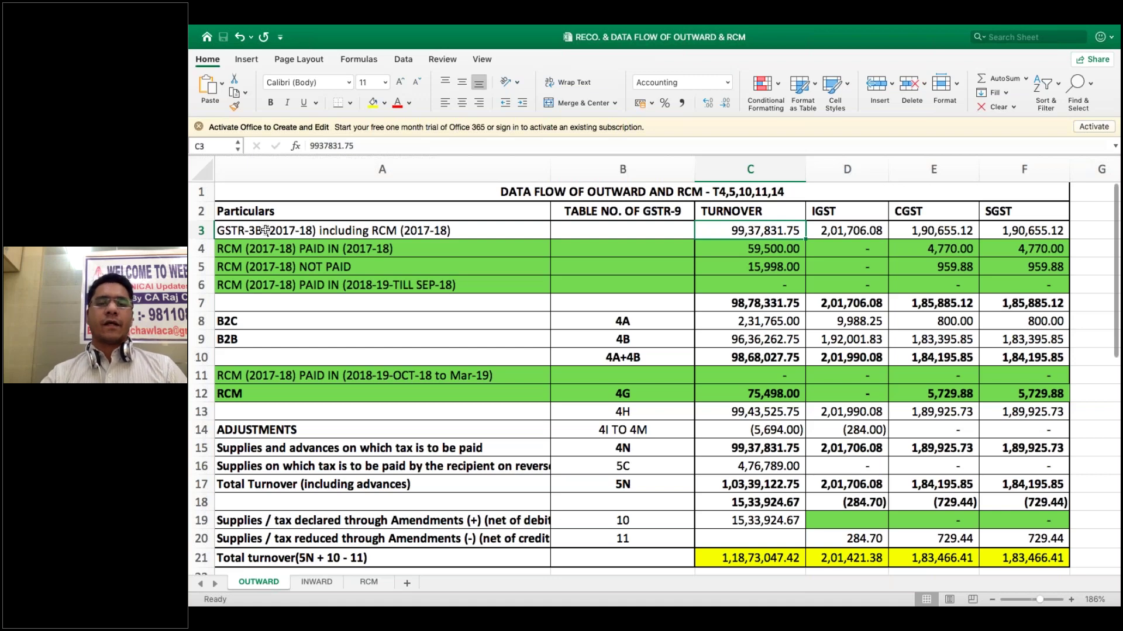
{"action": "left_click", "coordinate": [266, 231]}
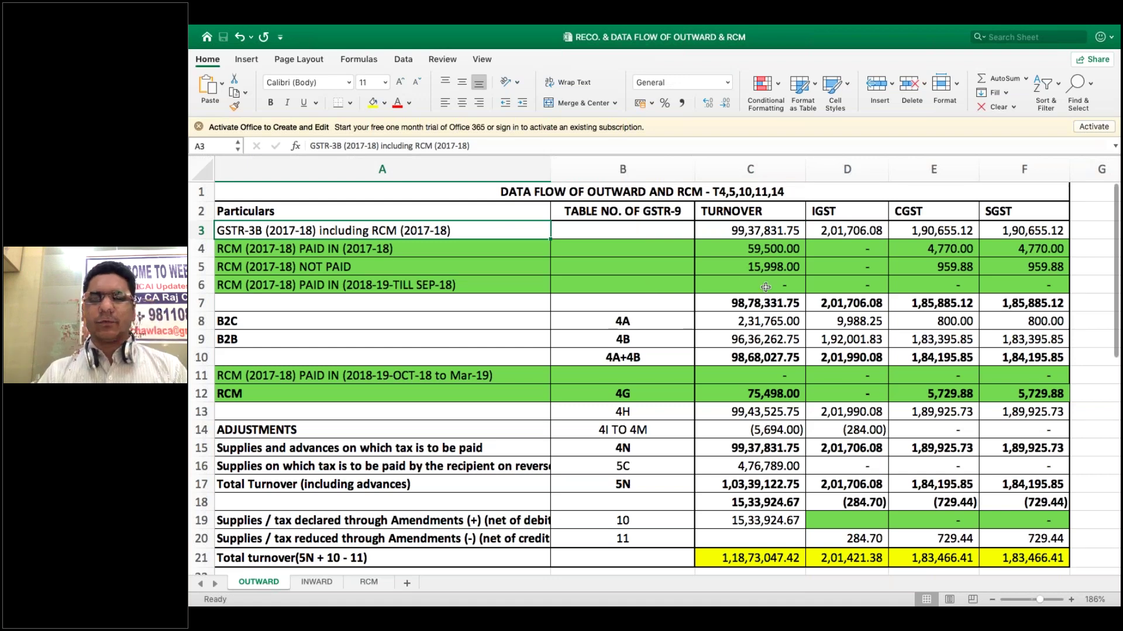
{"action": "left_click", "coordinate": [771, 231]}
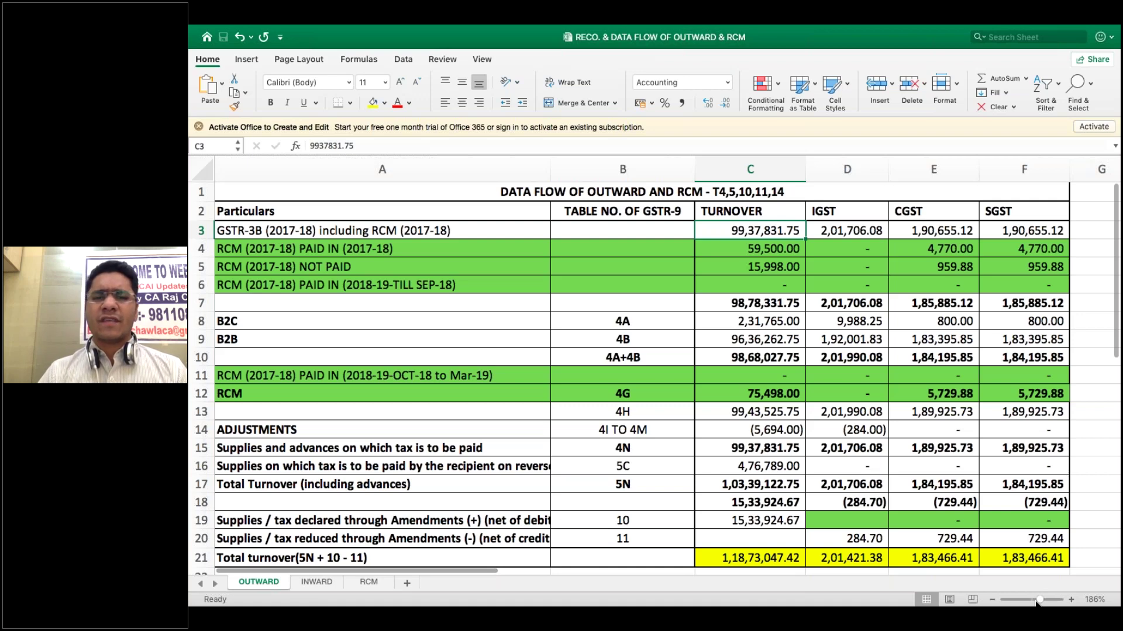
{"action": "left_click_drag", "start_coordinate": [1039, 601], "coordinate": [1035, 601]}
{"action": "key", "text": "Right"}
{"action": "key", "text": "Left"}
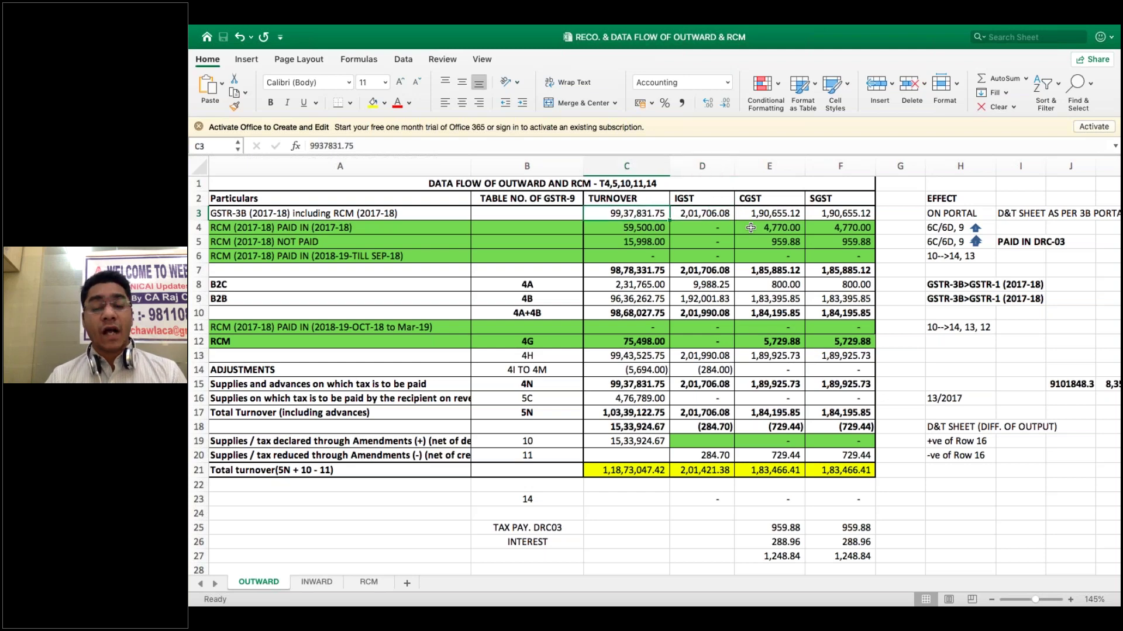
{"action": "key", "text": "Right"}
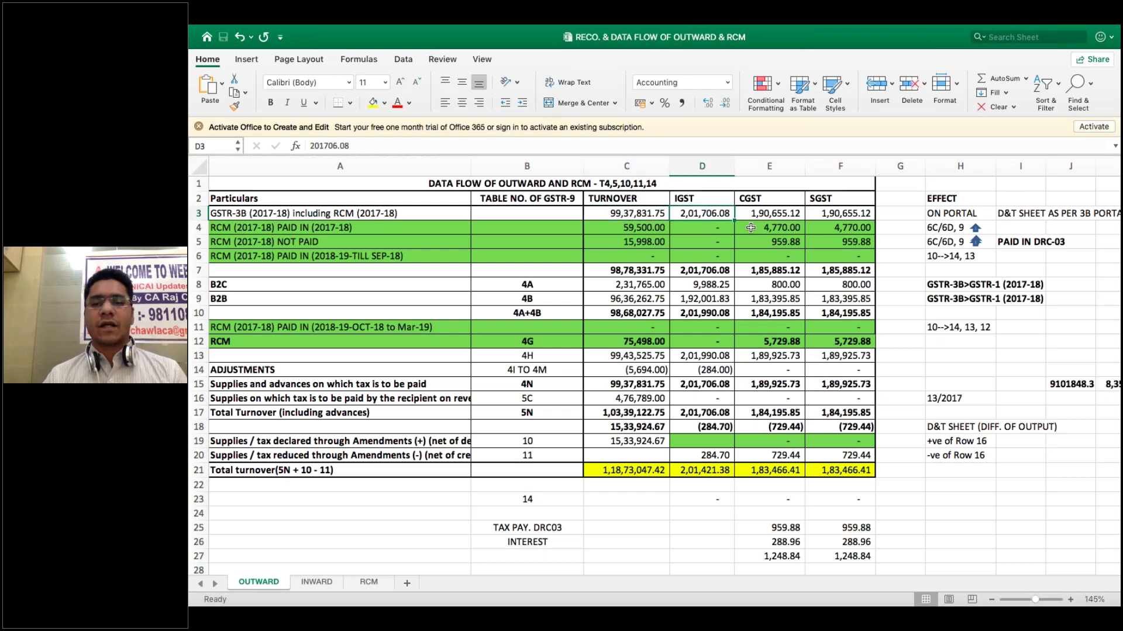
{"action": "key", "text": "Right"}
{"action": "key", "text": "Right"}
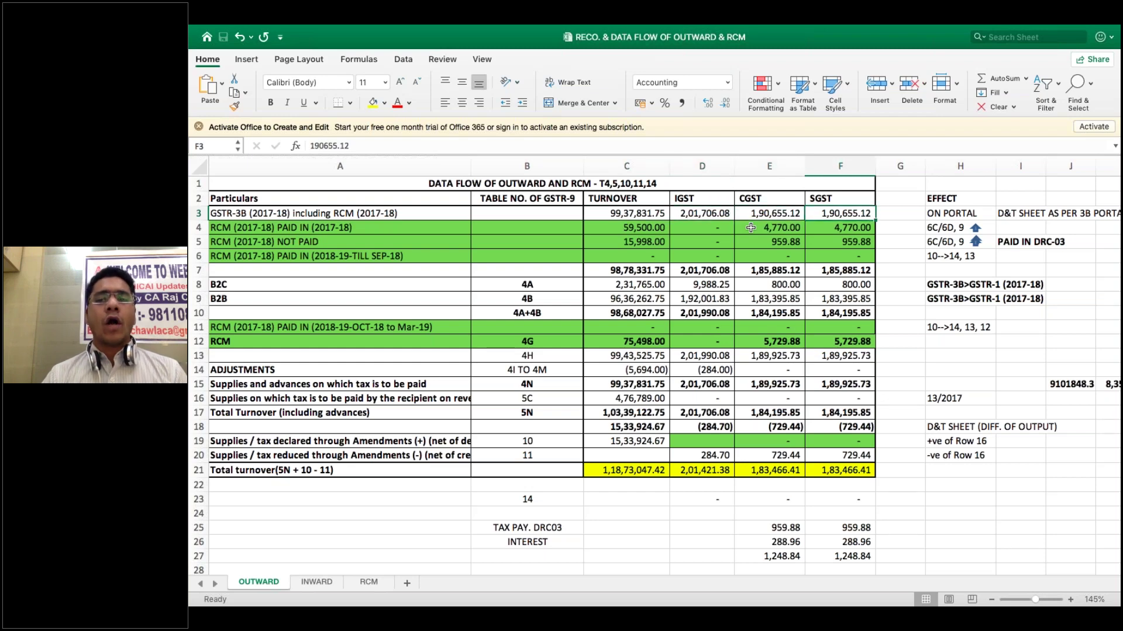
{"action": "key", "text": "Right"}
{"action": "key", "text": "Right"}
{"action": "key", "text": "Right"}
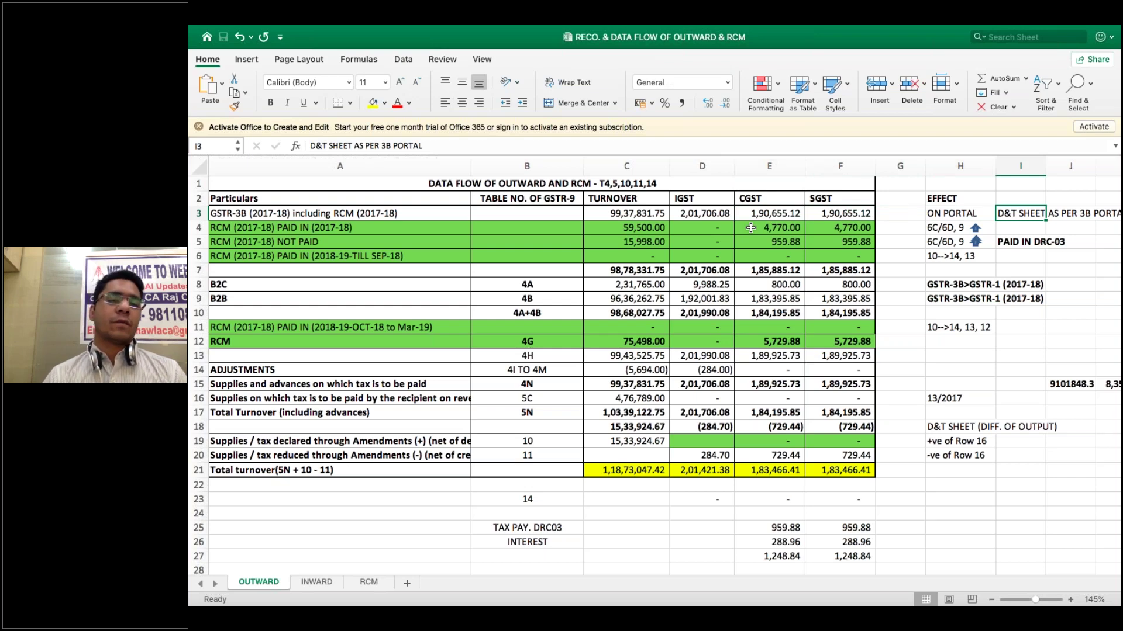
{"action": "key", "text": "Left"}
{"action": "key", "text": "Left"}
{"action": "key", "text": "Left"}
{"action": "key", "text": "Left"}
{"action": "key", "text": "Left"}
{"action": "key", "text": "Left"}
{"action": "key", "text": "Left"}
{"action": "key", "text": "Left"}
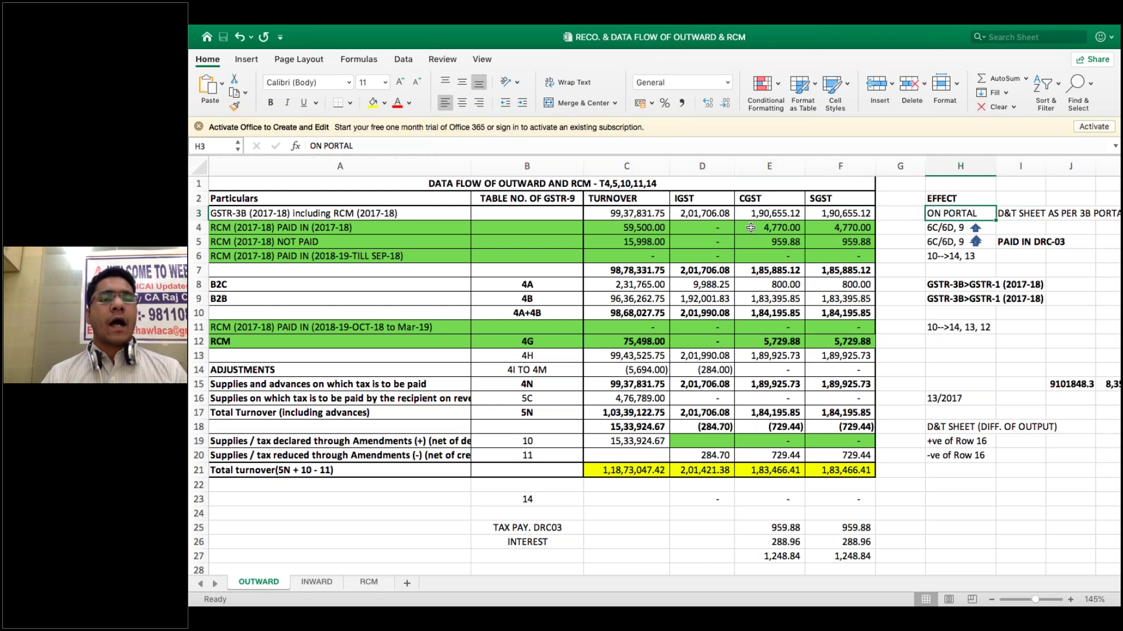
Review the RCM (2017-18) paid, not paid and paid-in-2018-19 rows in the Particulars column of the OUTWARD sheet.
{"action": "key", "text": "Down"}
{"action": "key", "text": "Down"}
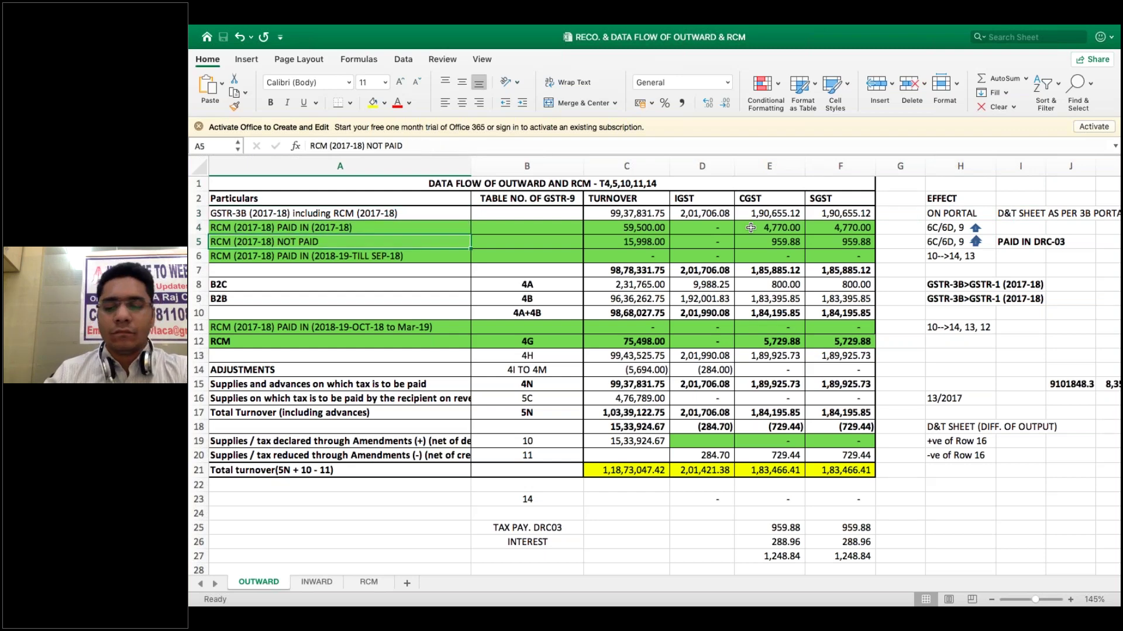
{"action": "key", "text": "Up"}
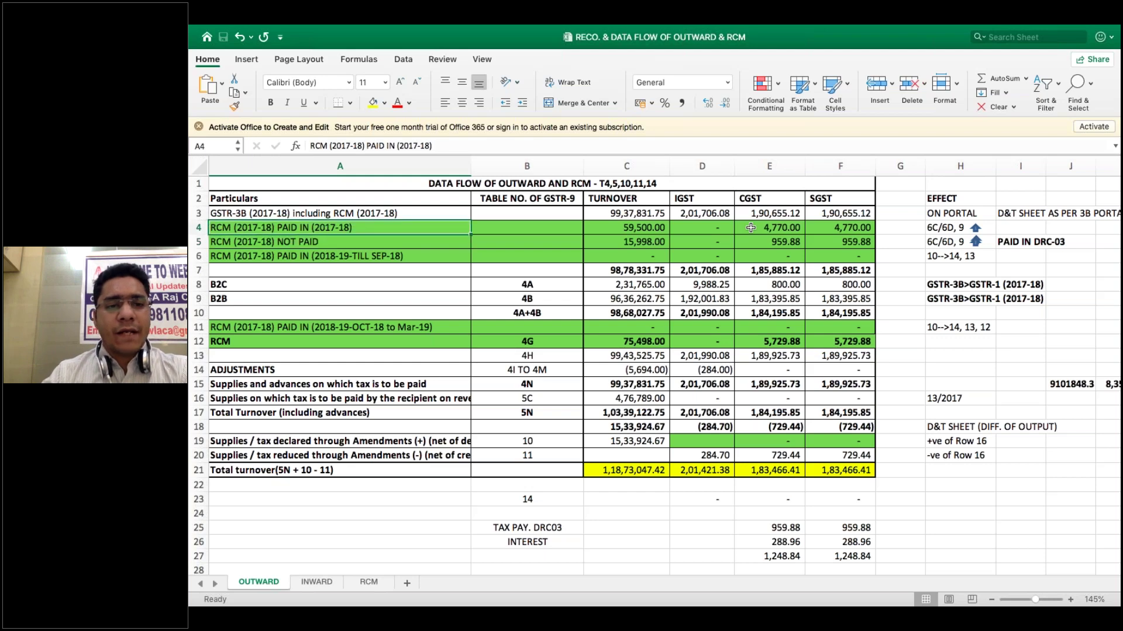
{"action": "key", "text": "Down"}
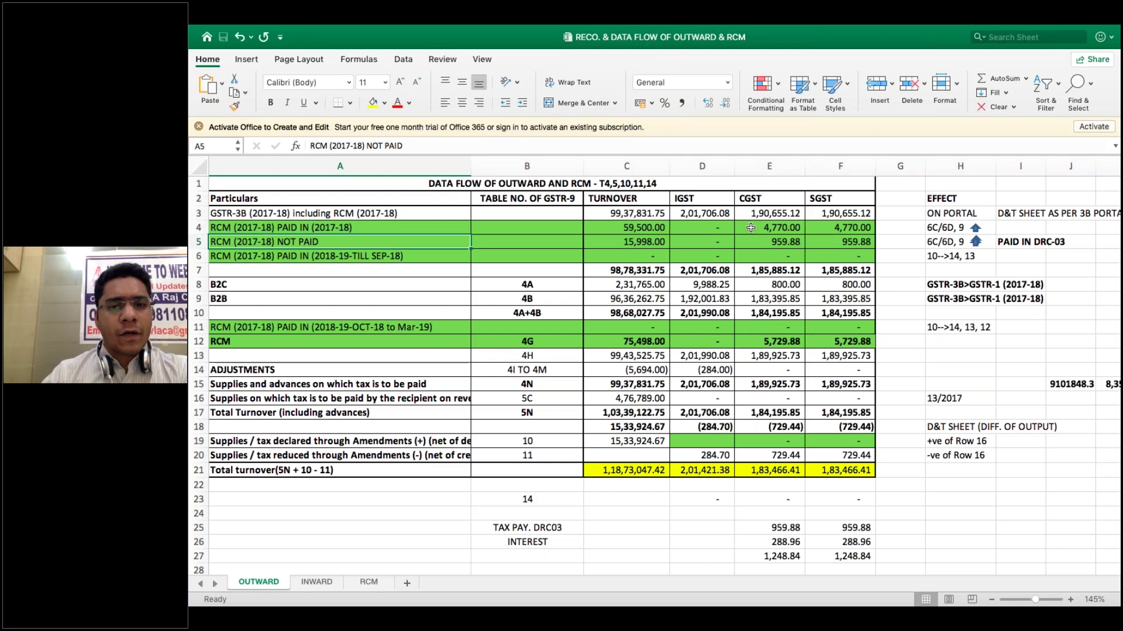
{"action": "key", "text": "Down"}
{"action": "key", "text": "Down"}
{"action": "key", "text": "Down"}
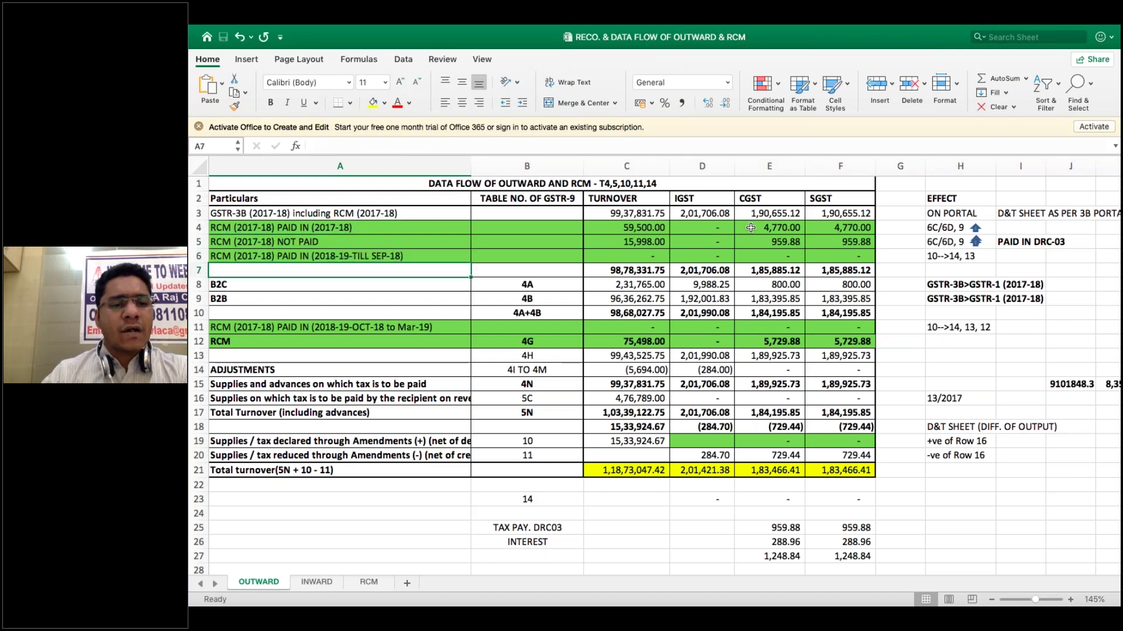
{"action": "key", "text": "Down"}
{"action": "key", "text": "Down"}
{"action": "key", "text": "Down"}
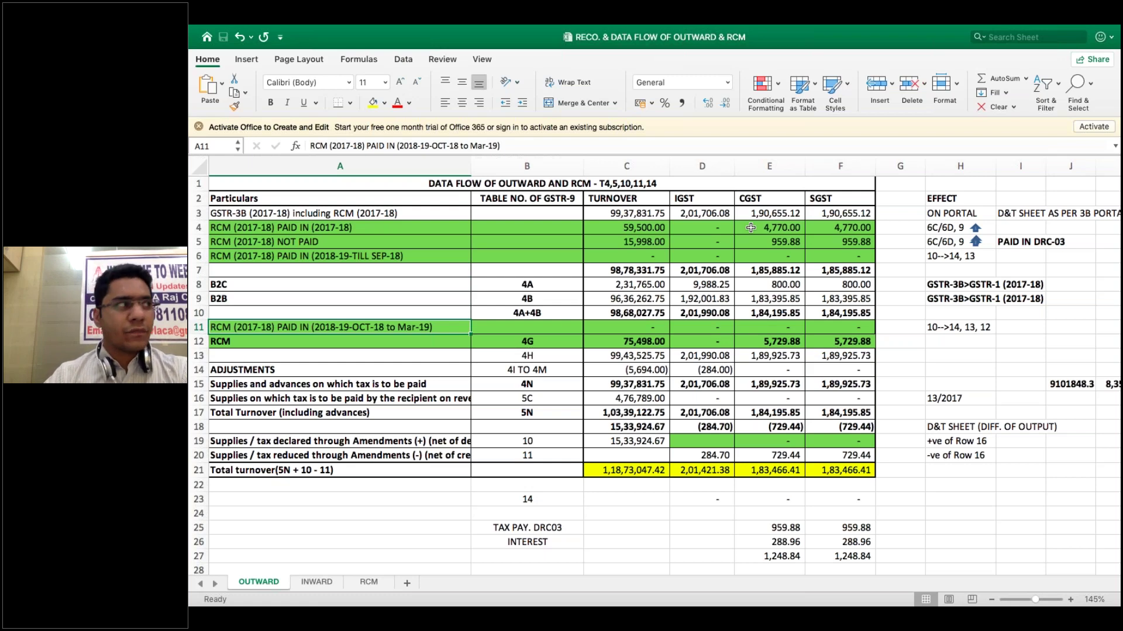
{"action": "key", "text": "Up"}
{"action": "key", "text": "Up"}
{"action": "key", "text": "Up"}
{"action": "key", "text": "Up"}
{"action": "key", "text": "Up"}
{"action": "key", "text": "Up"}
{"action": "key", "text": "Up"}
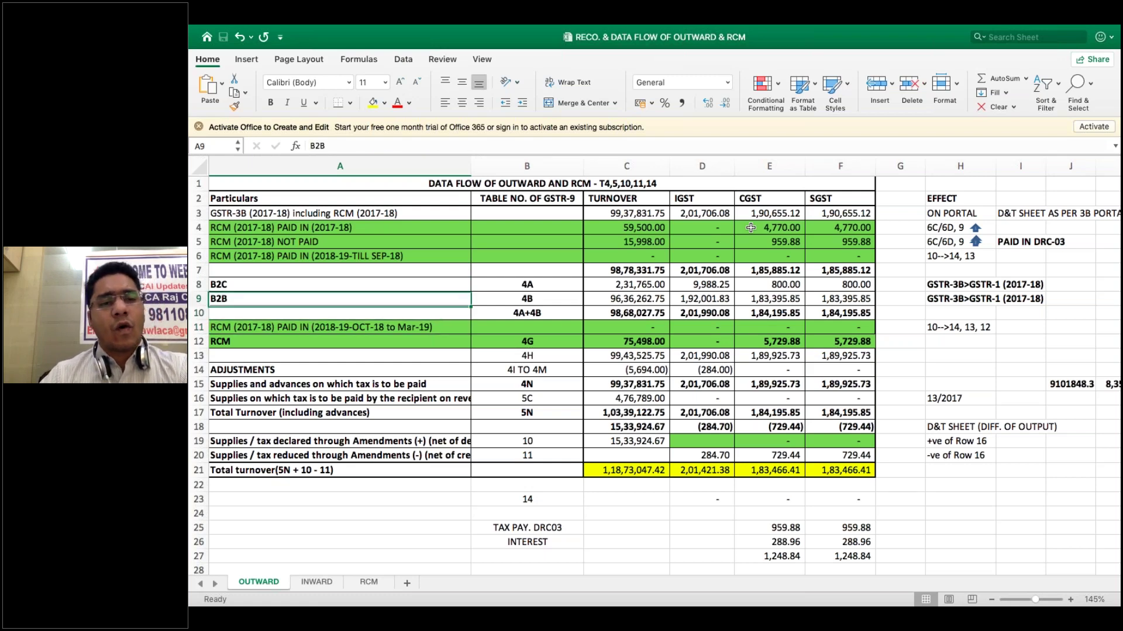
Examine the RCM (2017-18) PAID IN (2017-18) row from turnover to its effect note, including the combined paid and not-paid turnover.
{"action": "key", "text": "Right"}
{"action": "key", "text": "Right"}
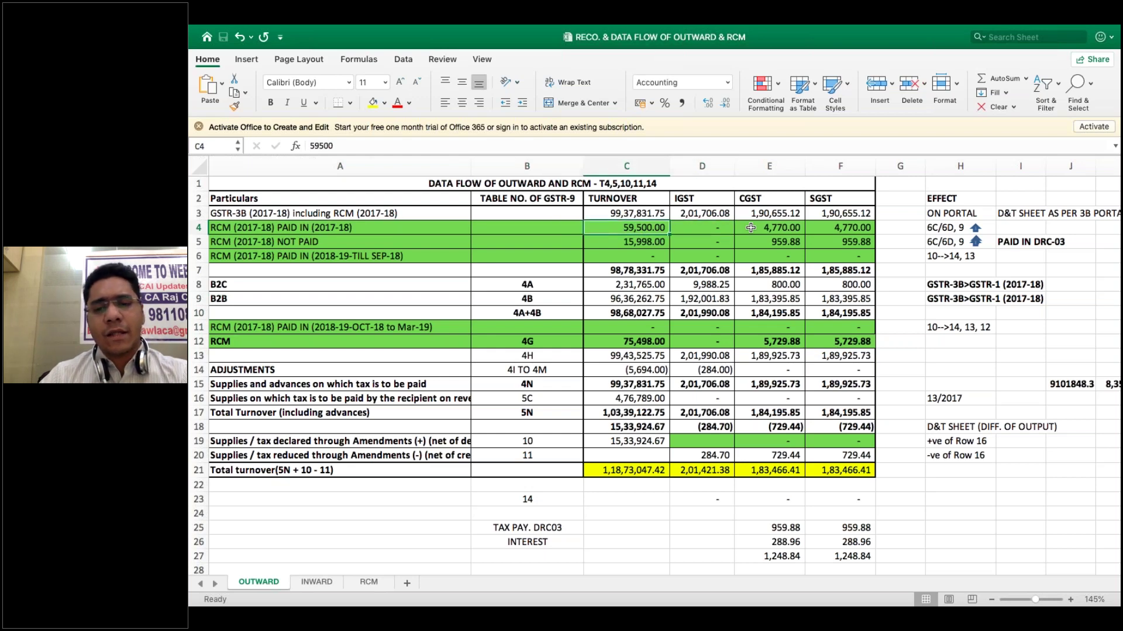
{"action": "key", "text": "shift+Down"}
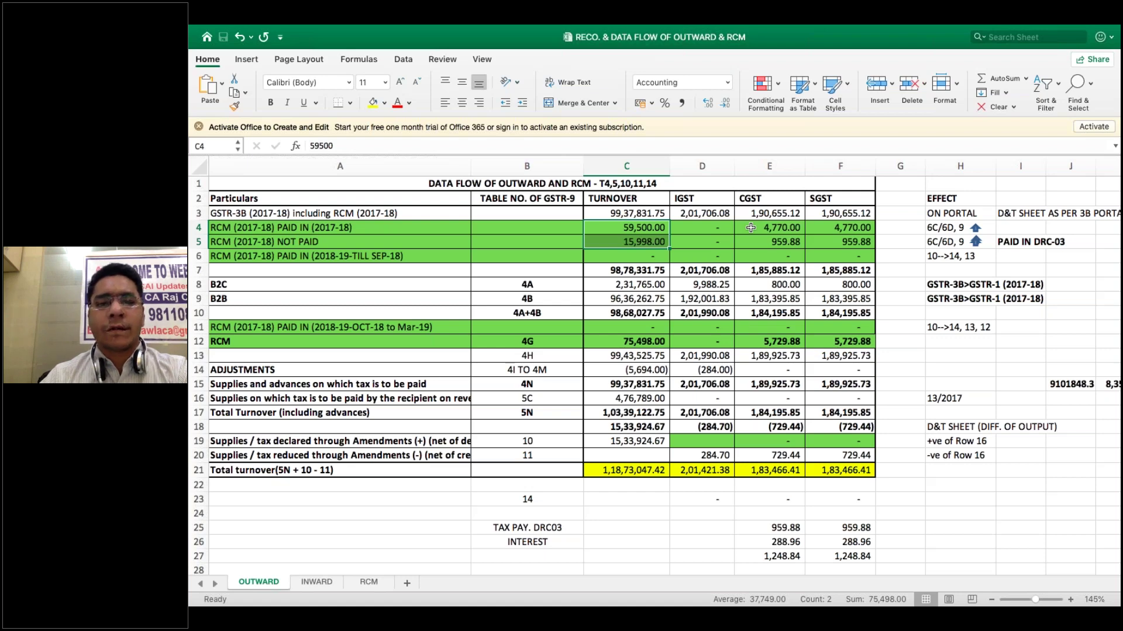
{"action": "key", "text": "shift+Up"}
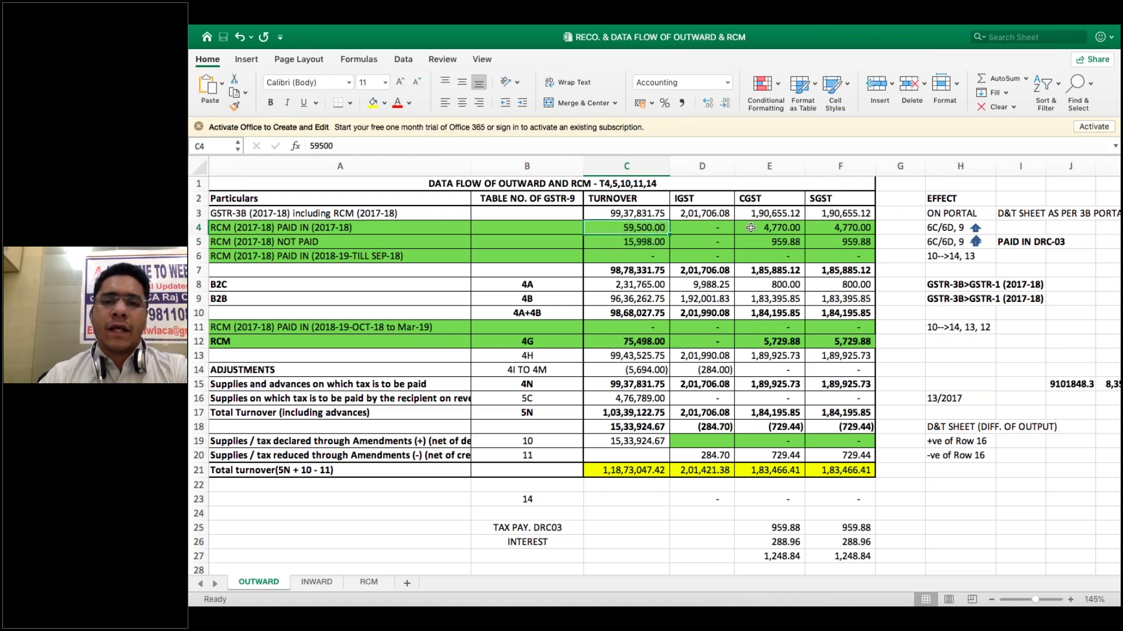
{"action": "key", "text": "Right"}
{"action": "key", "text": "Right"}
{"action": "key", "text": "Right"}
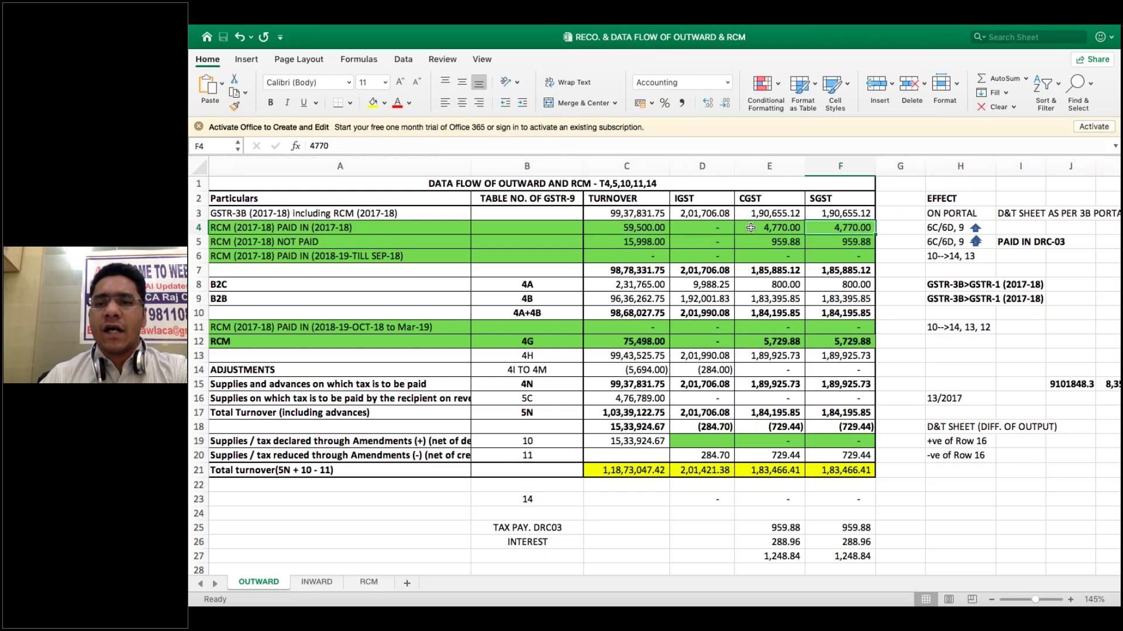
{"action": "key", "text": "Right"}
{"action": "key", "text": "Right"}
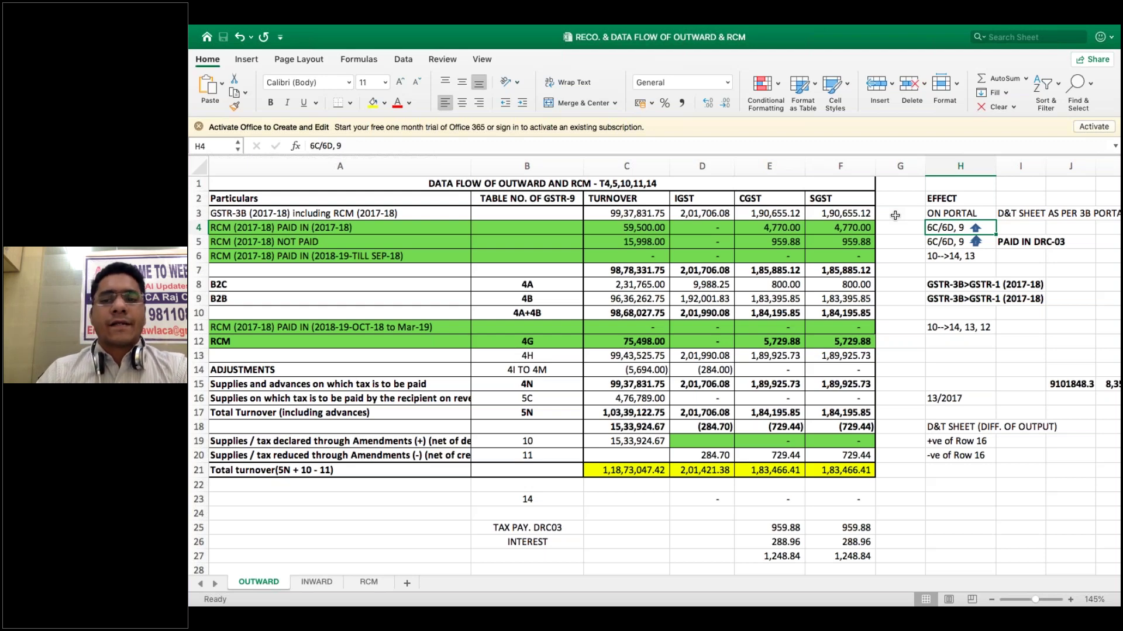
Examine the RCM (2017-18) NOT PAID row from turnover and tax amounts across to the effect and DRC-03 notes.
{"action": "key", "text": "Down"}
{"action": "key", "text": "Left"}
{"action": "key", "text": "Left"}
{"action": "key", "text": "Left"}
{"action": "key", "text": "Left"}
{"action": "key", "text": "Left"}
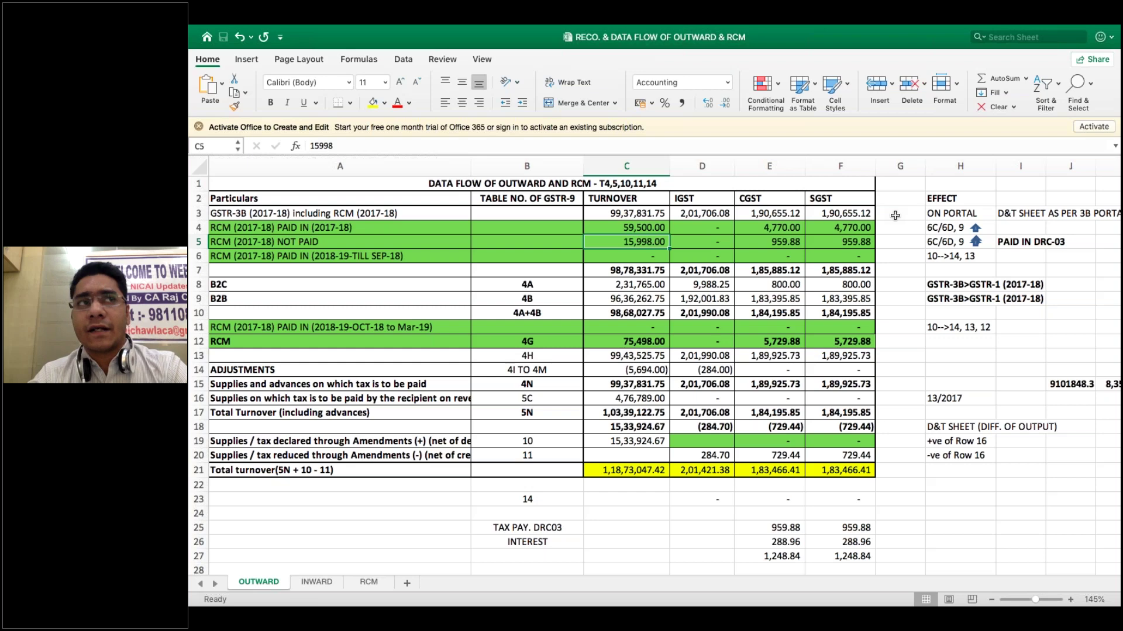
{"action": "key", "text": "Right"}
{"action": "key", "text": "Right"}
{"action": "key", "text": "Right"}
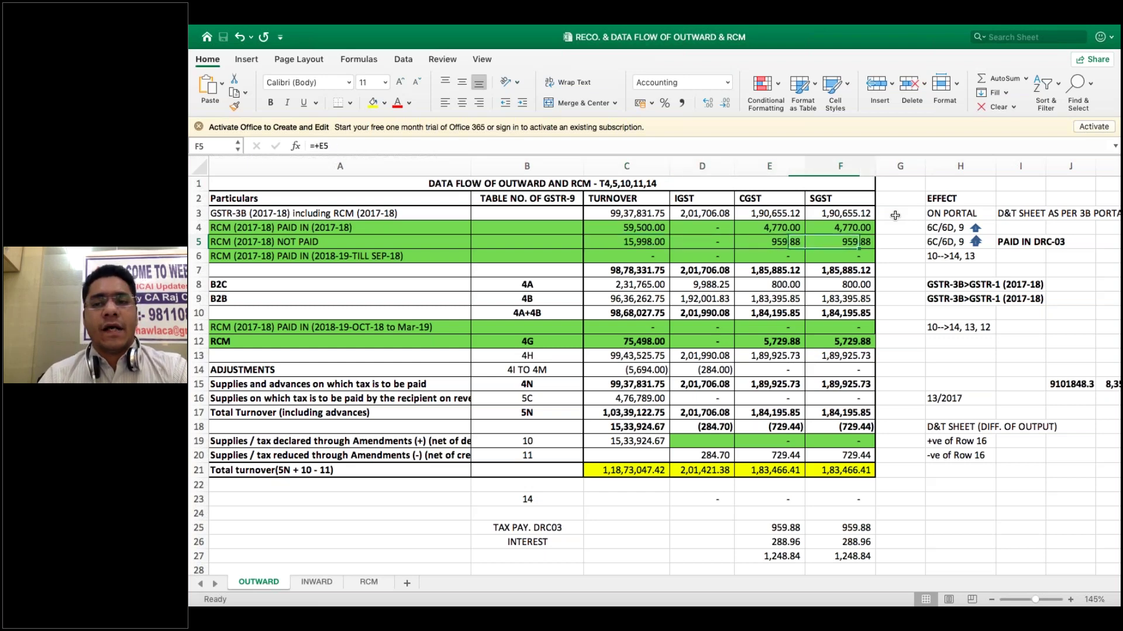
{"action": "key", "text": "Right"}
{"action": "key", "text": "Right"}
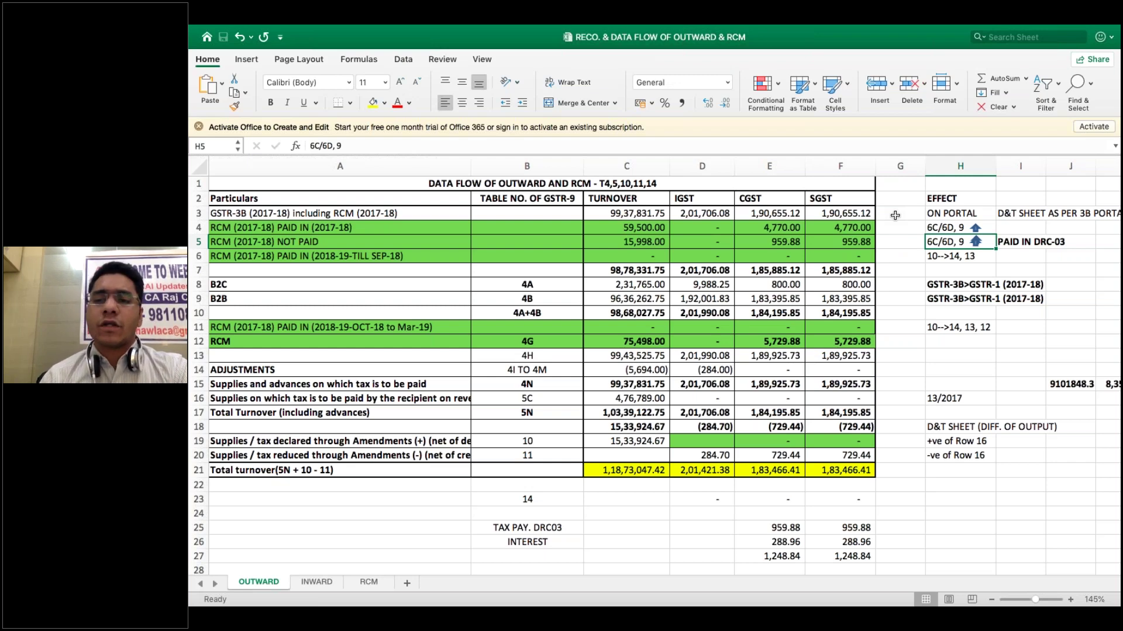
{"action": "key", "text": "Right"}
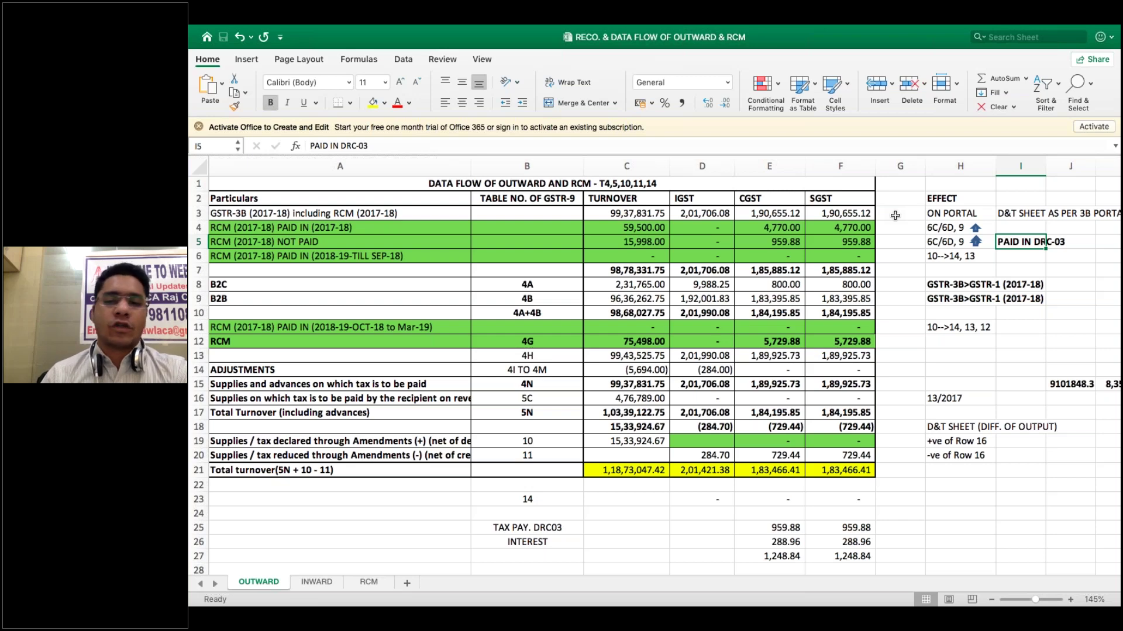
Trace the RCM paid and not-paid turnovers in C4:C5 down to the RCM turnover of table 4G.
{"action": "key", "text": "Left"}
{"action": "key", "text": "Left"}
{"action": "key", "text": "Left"}
{"action": "key", "text": "Left"}
{"action": "key", "text": "Left"}
{"action": "key", "text": "Left"}
{"action": "key", "text": "Left"}
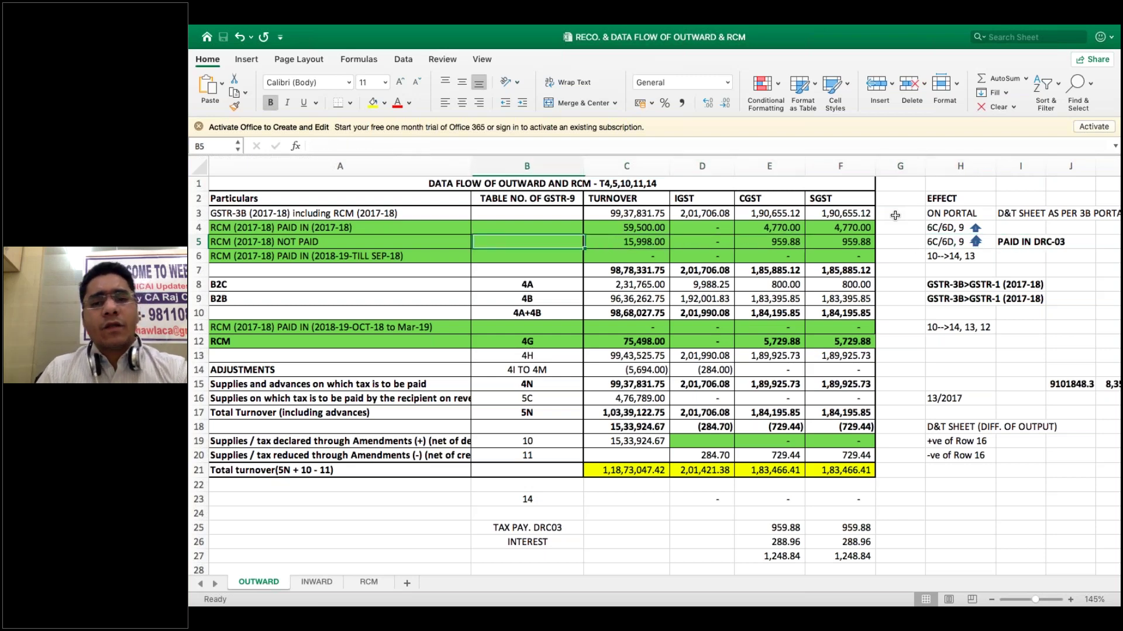
{"action": "key", "text": "Down"}
{"action": "key", "text": "Up"}
{"action": "key", "text": "Up"}
{"action": "key", "text": "Right"}
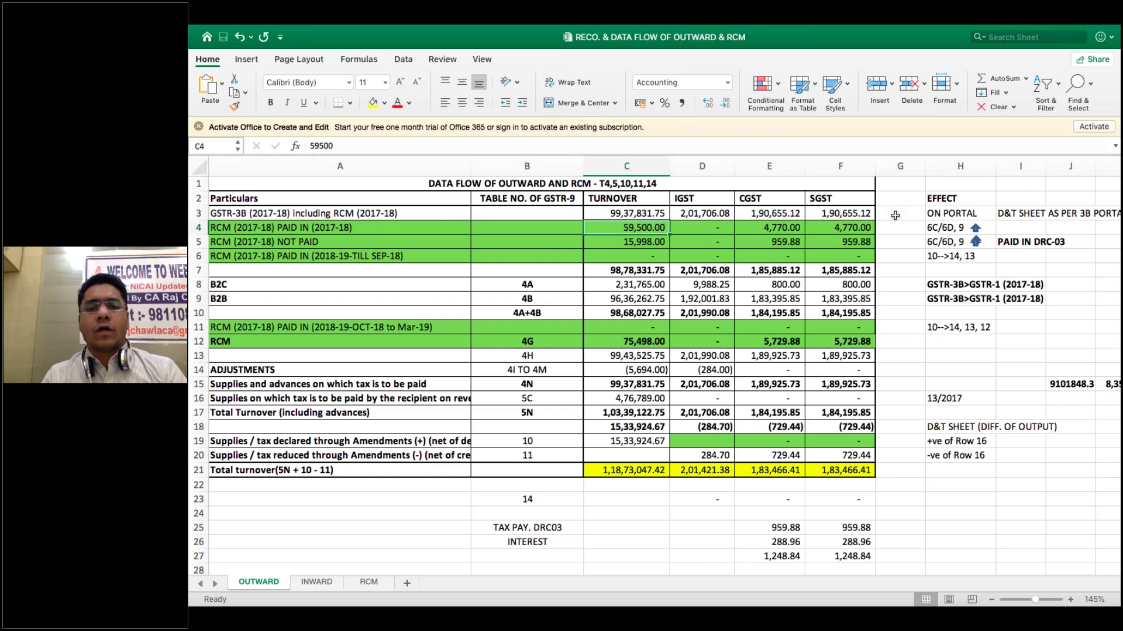
{"action": "key", "text": "Down"}
{"action": "key", "text": "Down"}
{"action": "key", "text": "Down"}
{"action": "key", "text": "Down"}
{"action": "key", "text": "Down"}
{"action": "key", "text": "Down"}
{"action": "key", "text": "Down"}
{"action": "key", "text": "Down"}
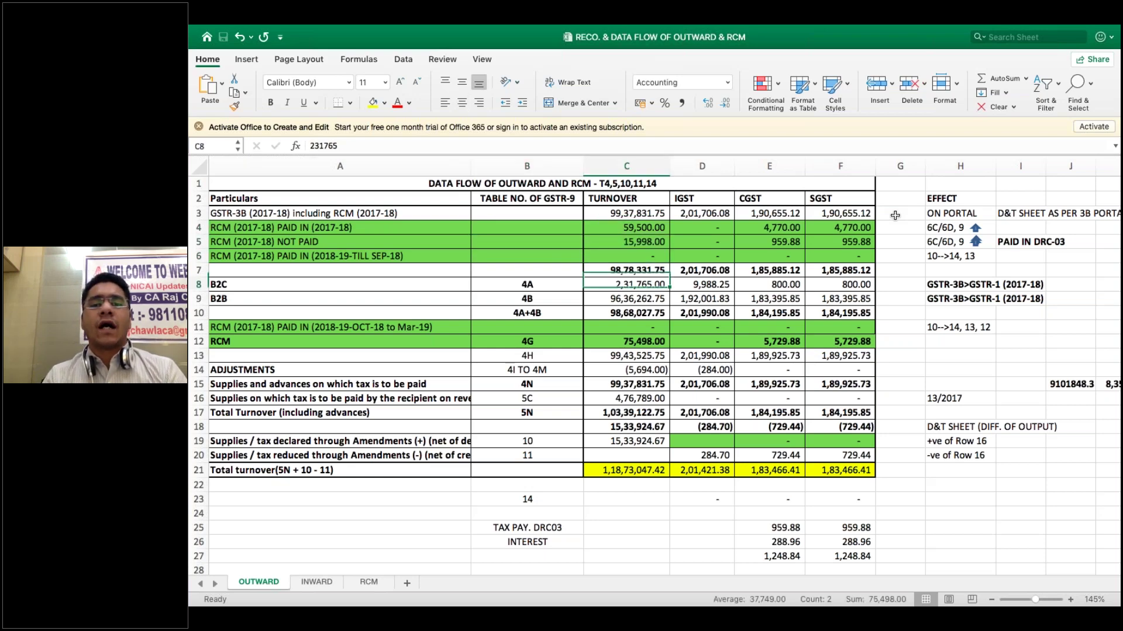
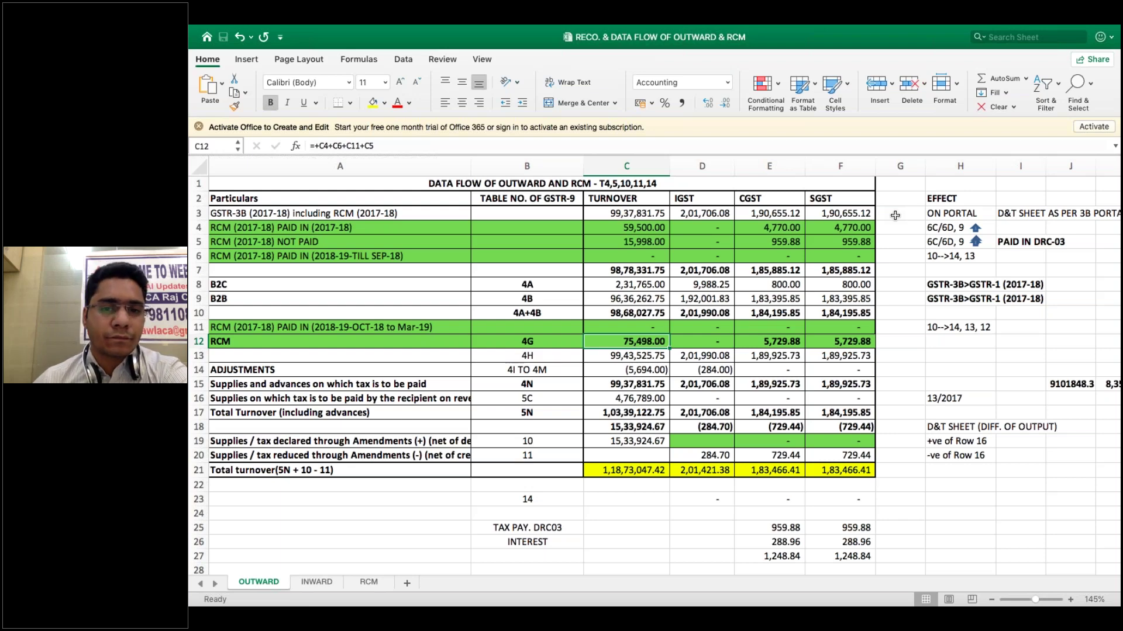
Return to the B2C turnover and try to open GST DUTIES AND TAXES_17-18.xlsx from the Downloads folder.
{"action": "key", "text": "Up"}
{"action": "key", "text": "Up"}
{"action": "key", "text": "Up"}
{"action": "key", "text": "Up"}
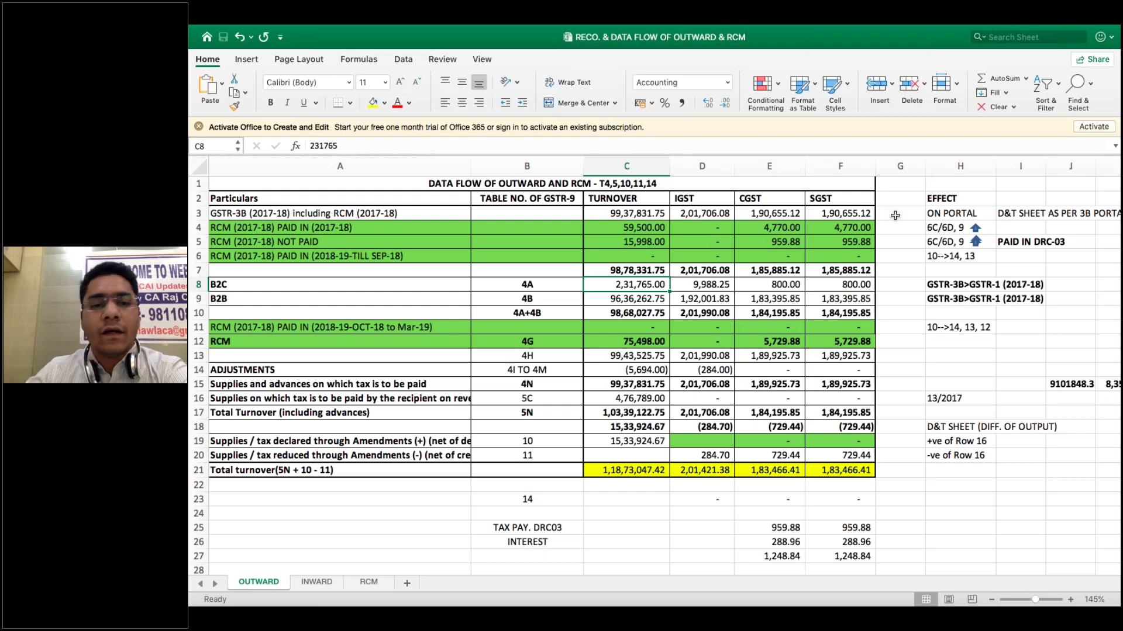
{"action": "mouse_move", "coordinate": [952, 596]}
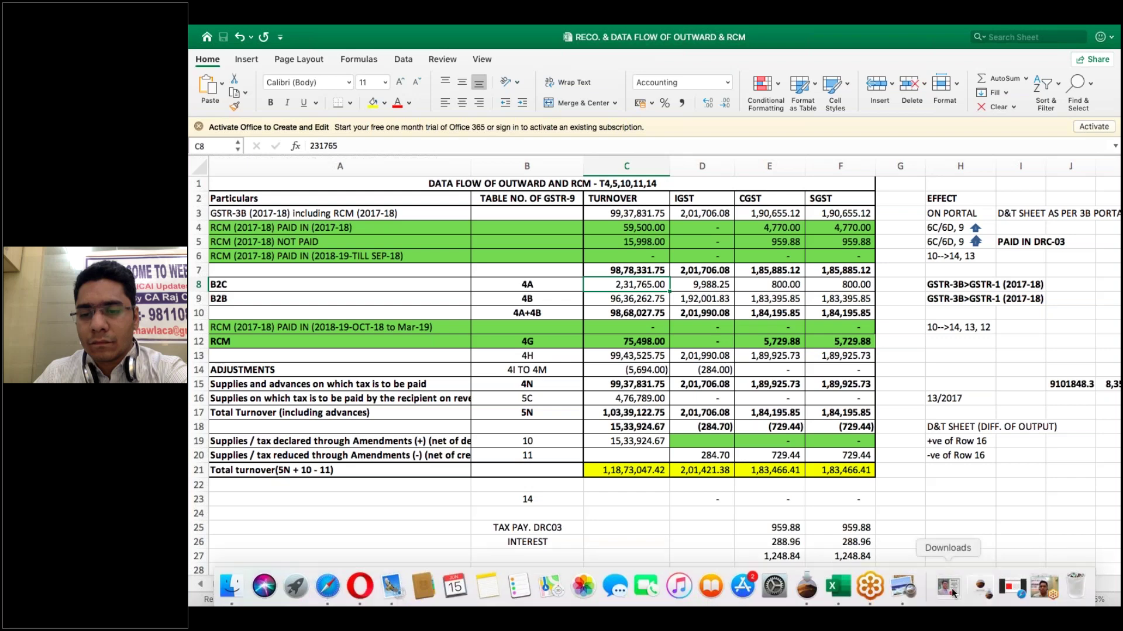
{"action": "left_click", "coordinate": [952, 588]}
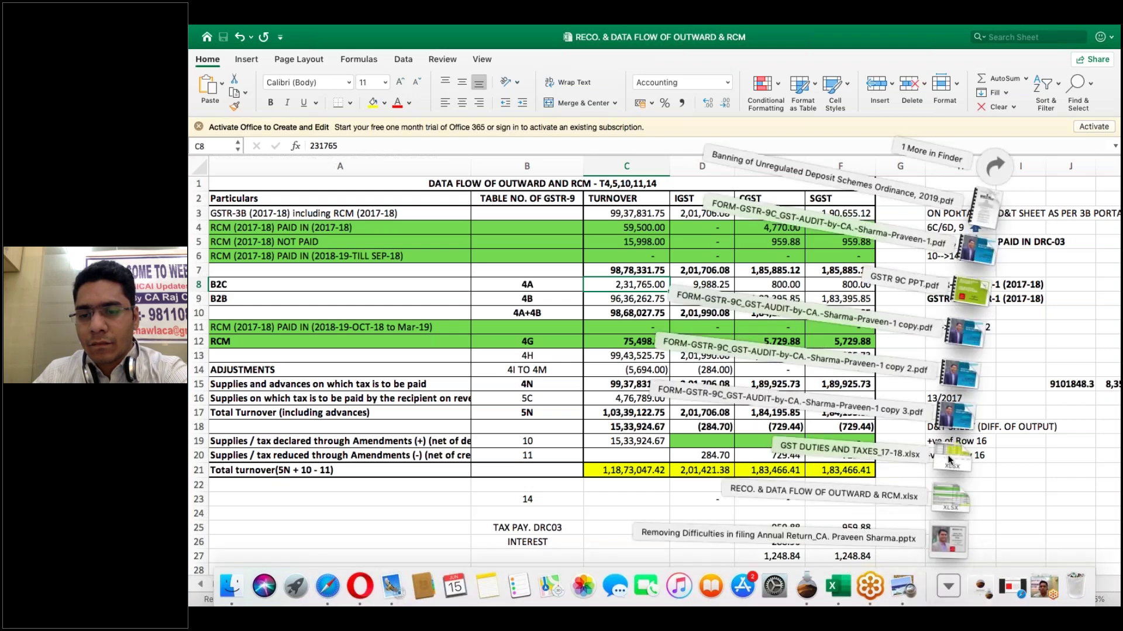
{"action": "left_click", "coordinate": [948, 460]}
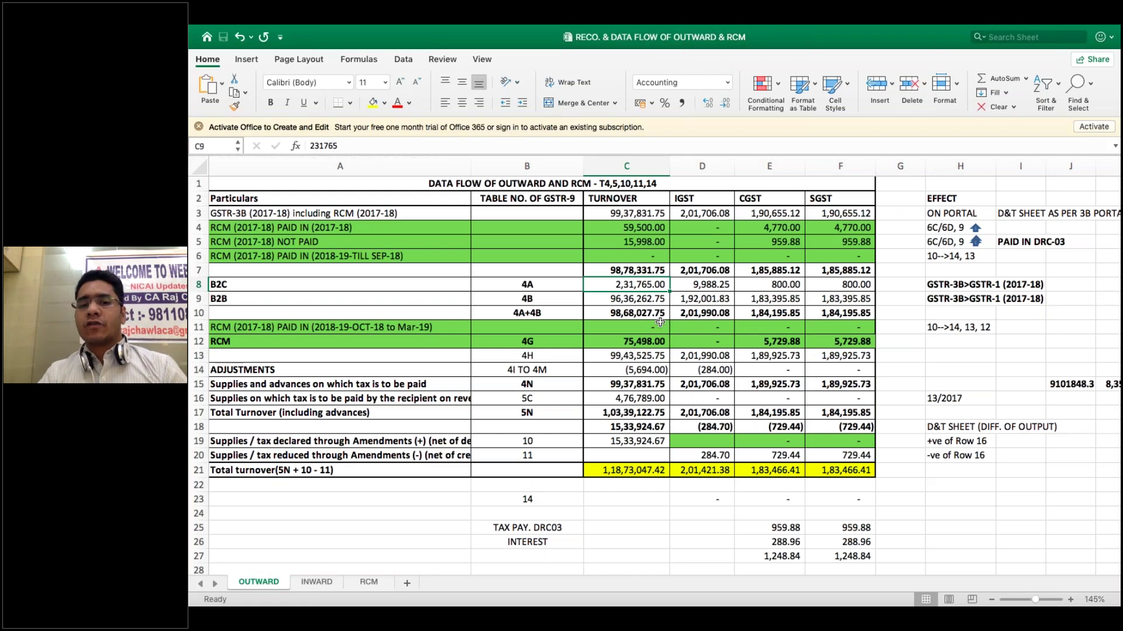
Check the B2C and B2B turnovers against their 4A+4B total and the net GSTR-3B turnover in row 7.
{"action": "key", "text": "shift+Down"}
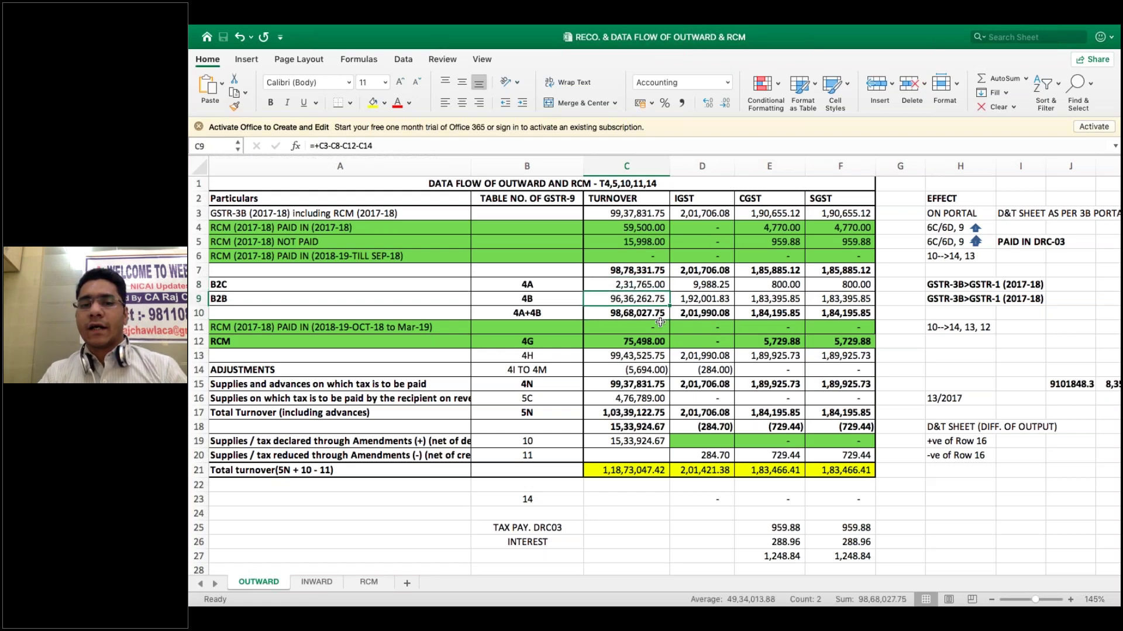
{"action": "key", "text": "Down"}
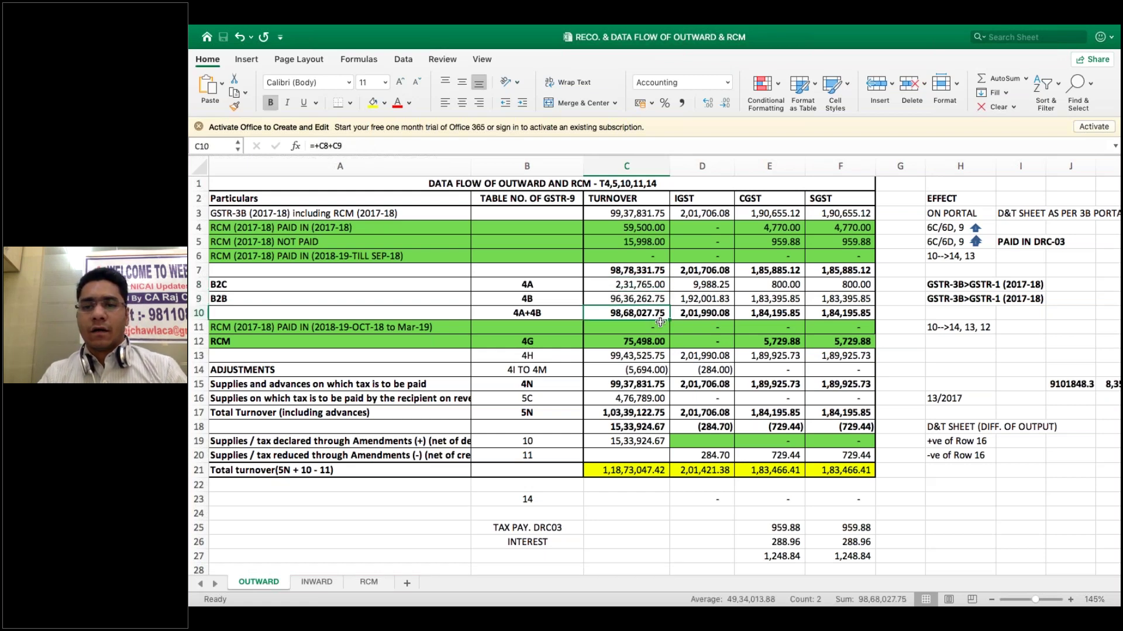
{"action": "key", "text": "Up"}
{"action": "key", "text": "Up"}
{"action": "key", "text": "Up"}
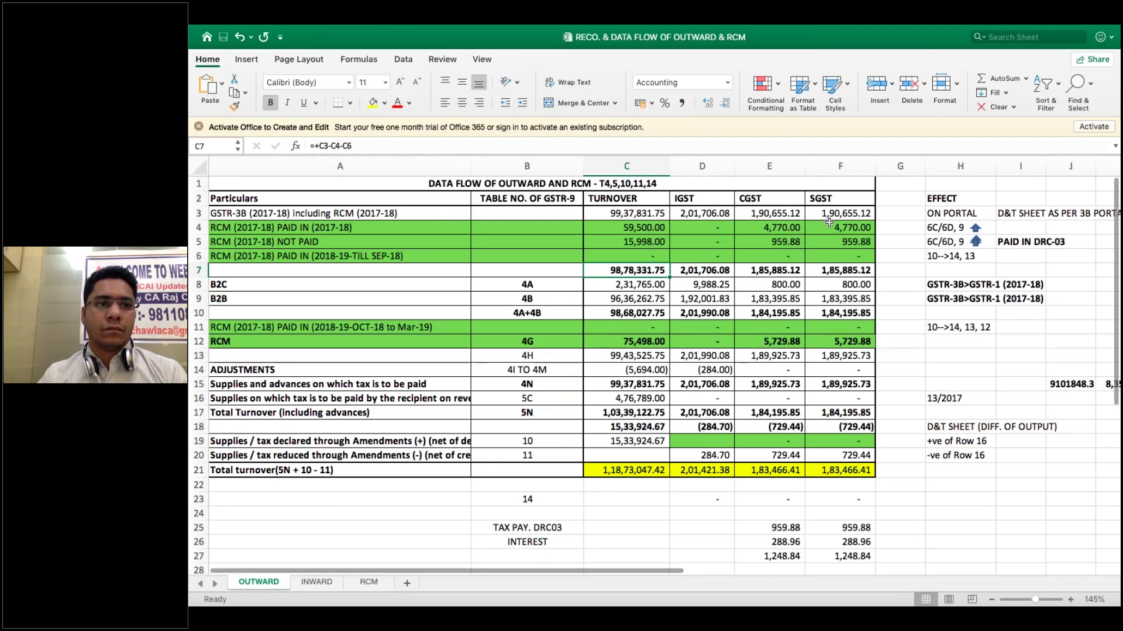
Show the list of recent workbooks to reopen GST DUTIES AND TAXES_17-18.
{"action": "key", "text": "super+shift+p"}
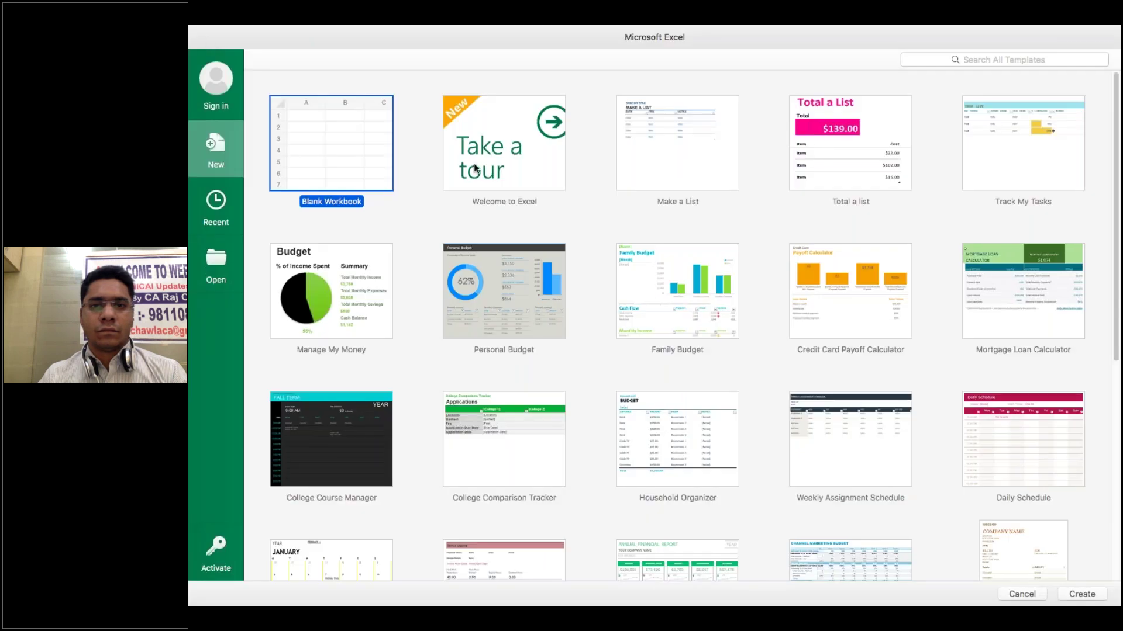
{"action": "left_click", "coordinate": [216, 216]}
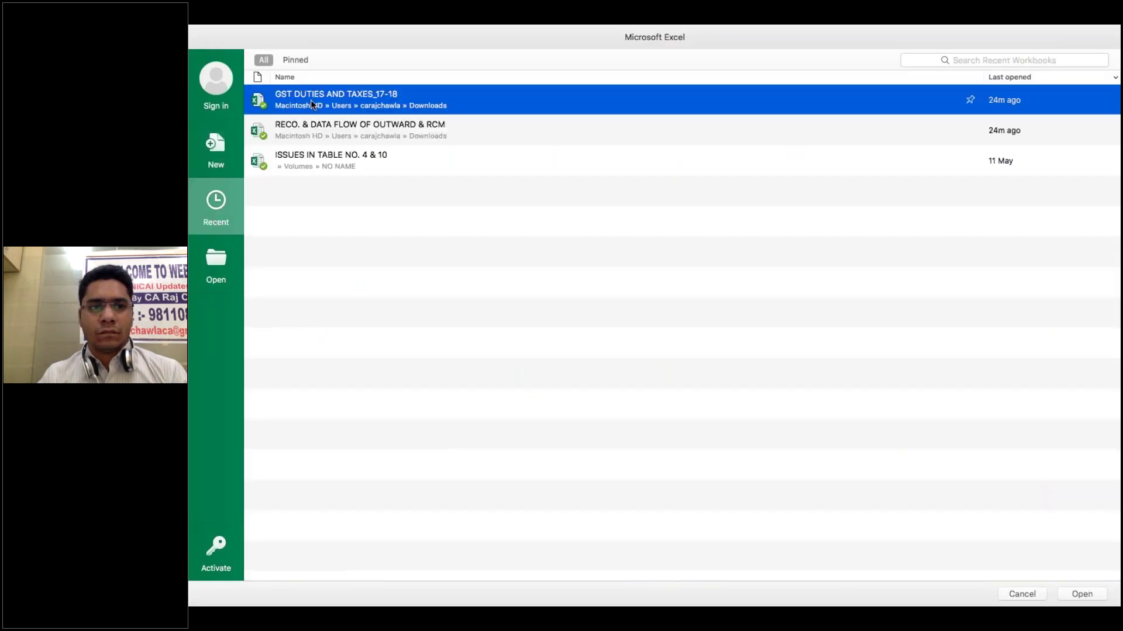
Open the GST DUTIES AND TAXES_17-18 workbook and examine the row 26 totals on the OUTPUT sheet, ending at the second TURNOVER column.
{"action": "double_click", "coordinate": [311, 100]}
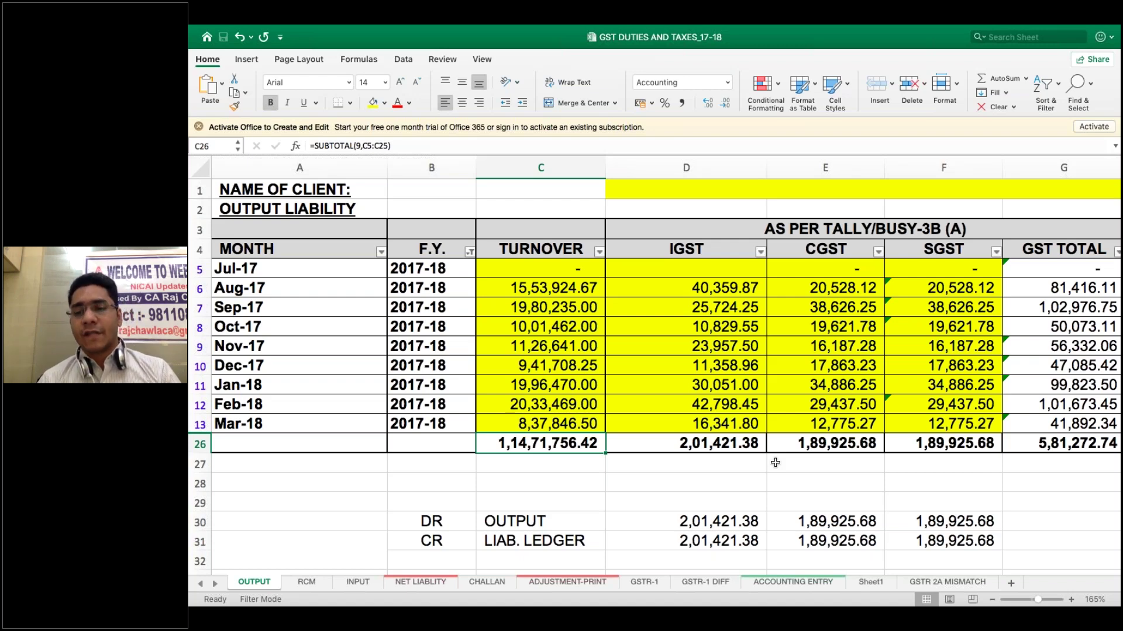
{"action": "key", "text": "Right"}
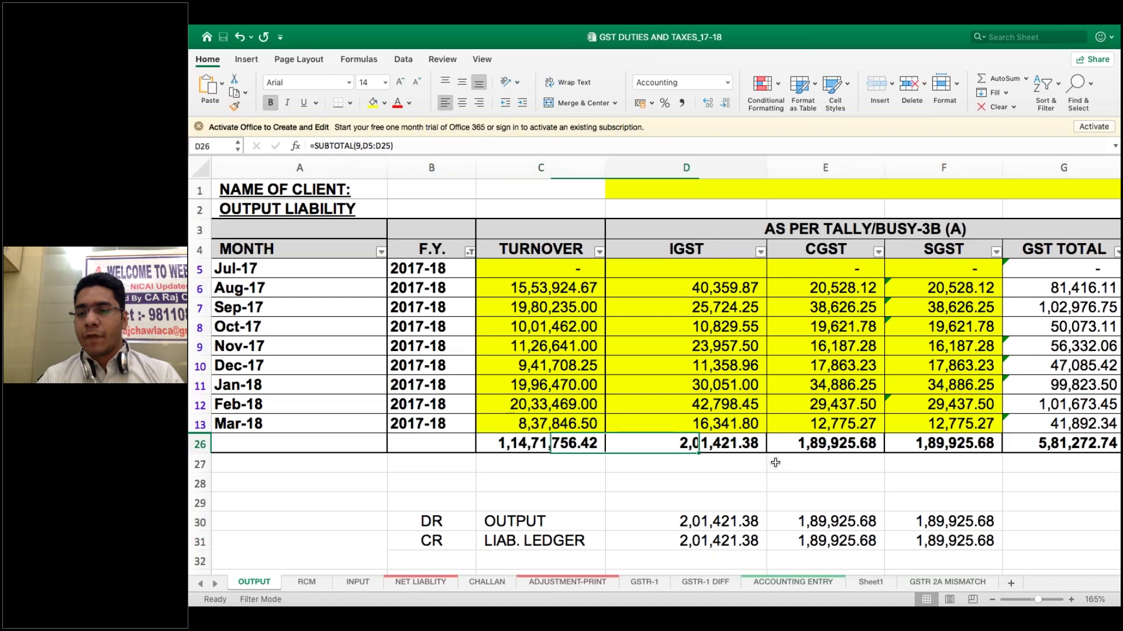
{"action": "key", "text": "Right"}
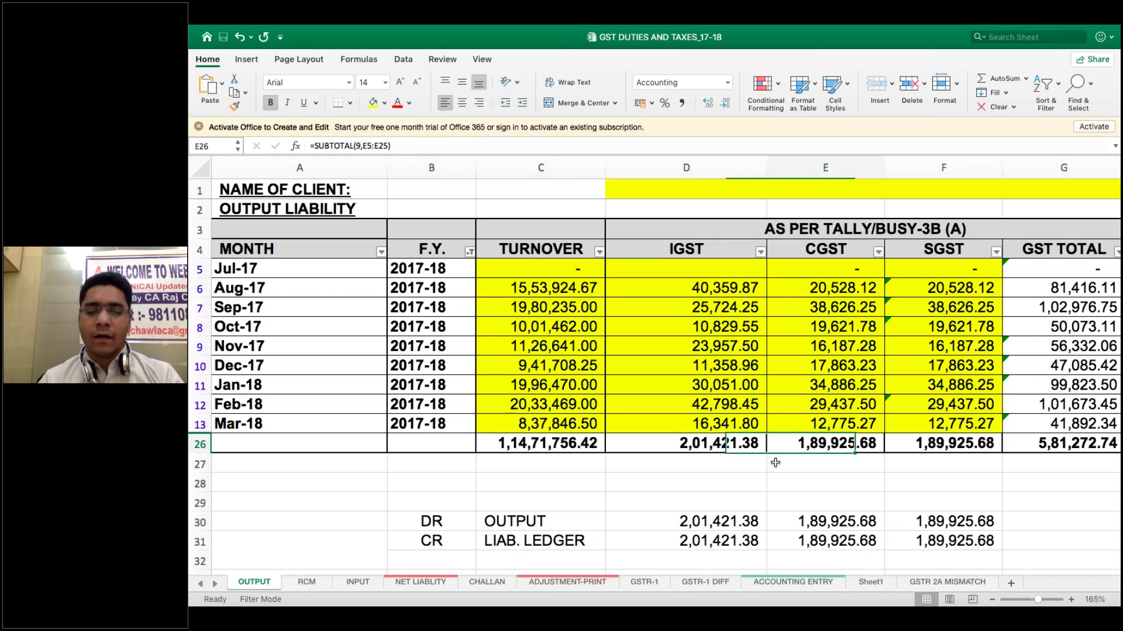
{"action": "key", "text": "Right"}
{"action": "key", "text": "Right"}
{"action": "key", "text": "Right"}
{"action": "key", "text": "Right"}
{"action": "key", "text": "Right"}
{"action": "key", "text": "Left"}
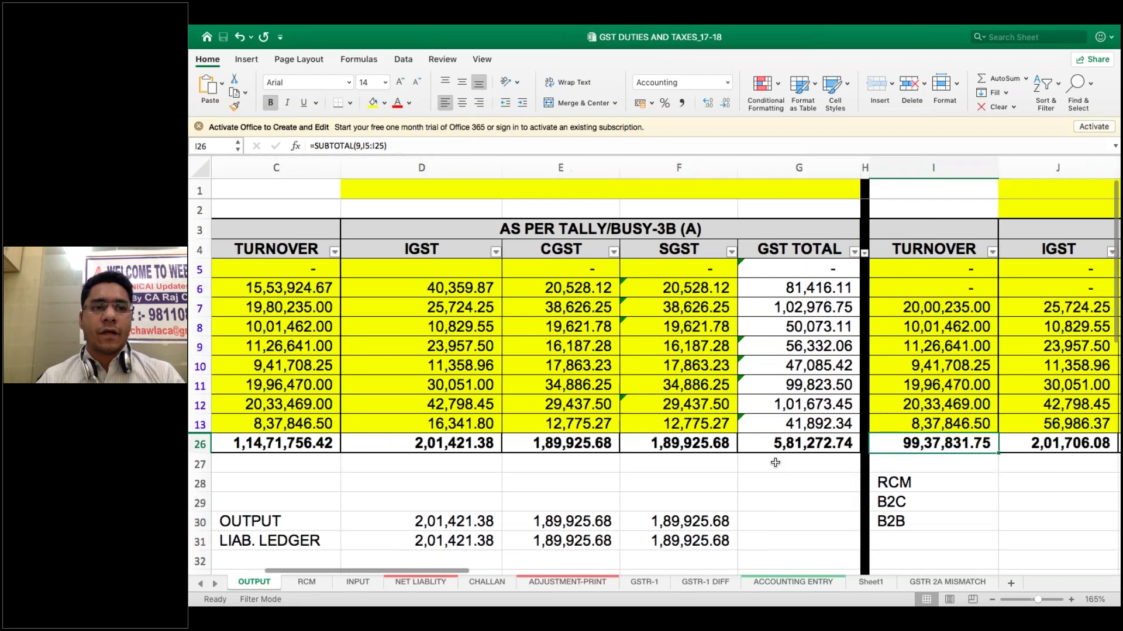
Open the RECO. & DATA FLOW OF OUTWARD & RCM workbook and inspect the RCM turnover in C4:C5 and the formula in C7.
{"action": "left_click", "coordinate": [207, 38]}
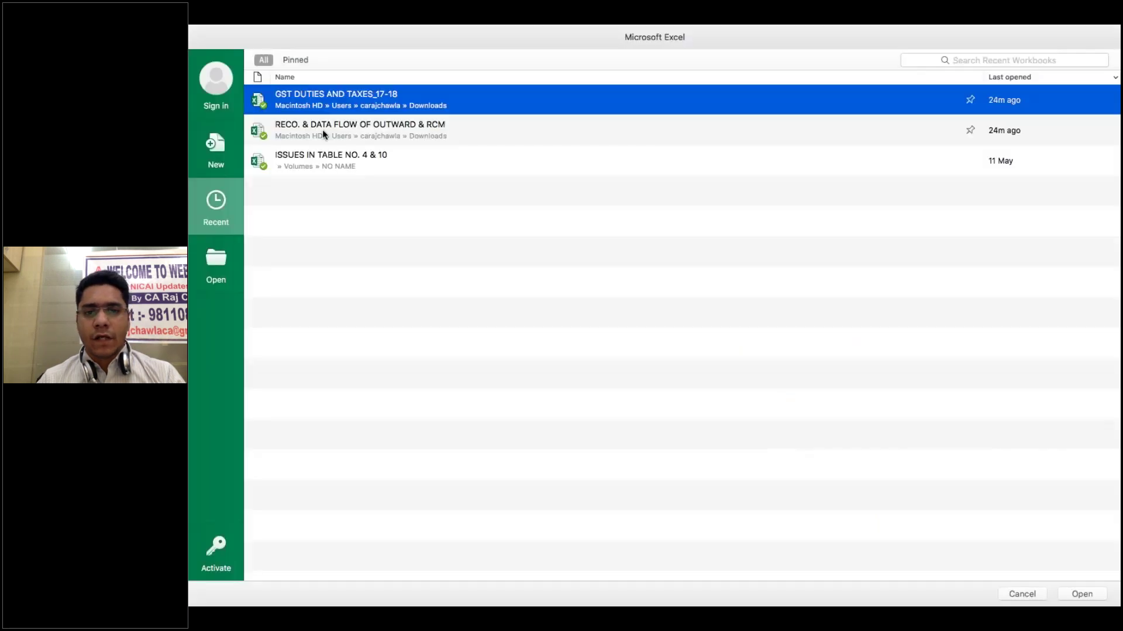
{"action": "double_click", "coordinate": [323, 134]}
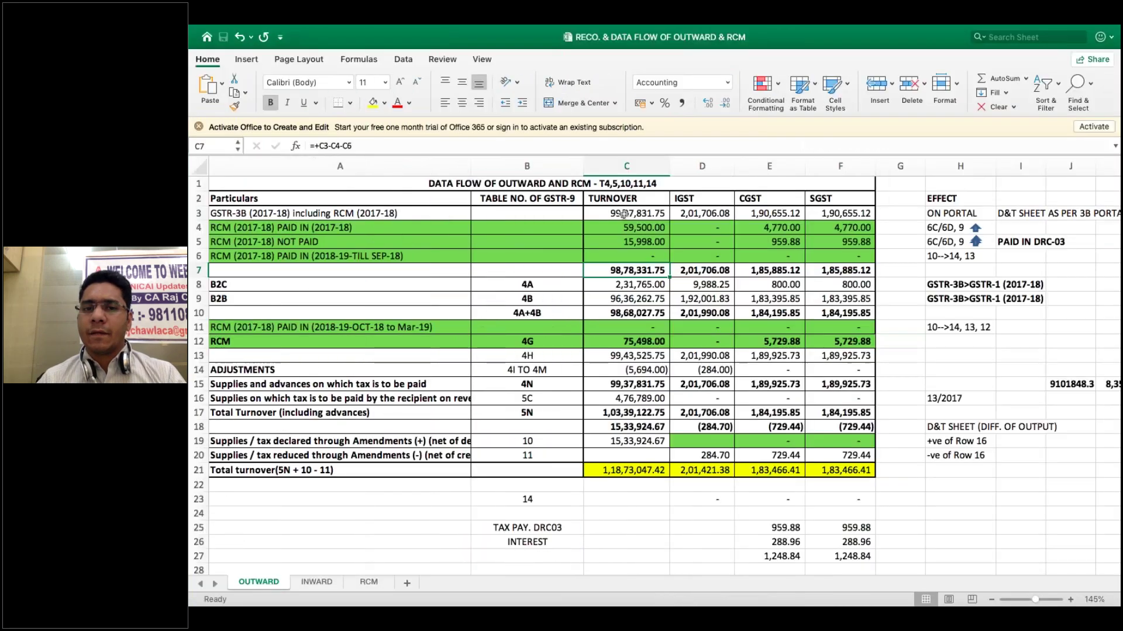
{"action": "left_click", "coordinate": [627, 228]}
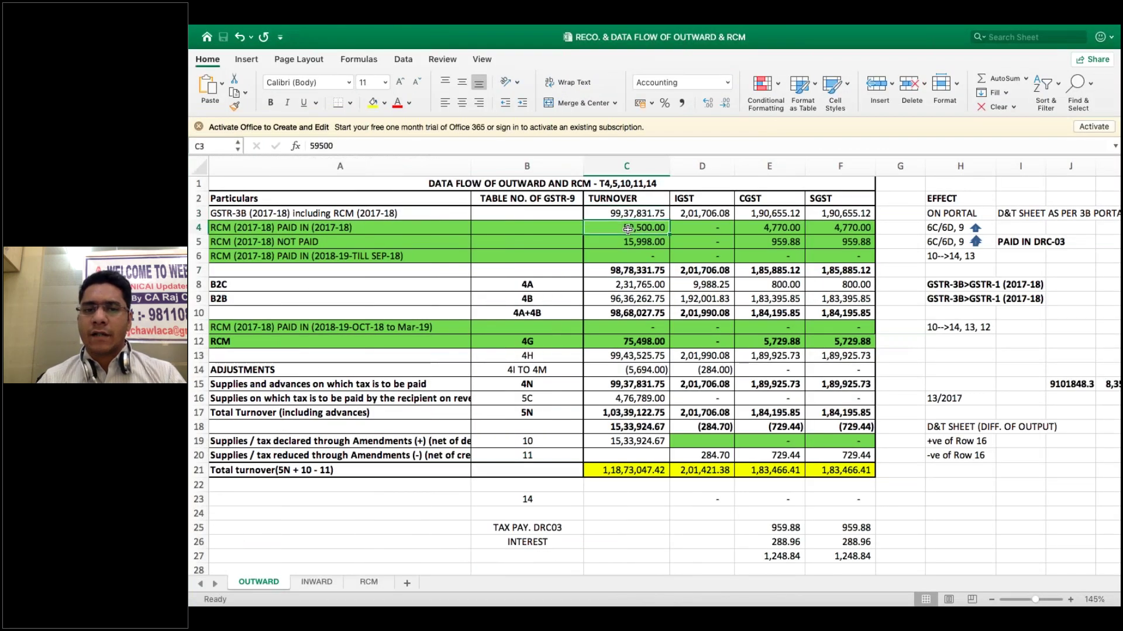
{"action": "left_click_drag", "start_coordinate": [627, 229], "coordinate": [627, 243]}
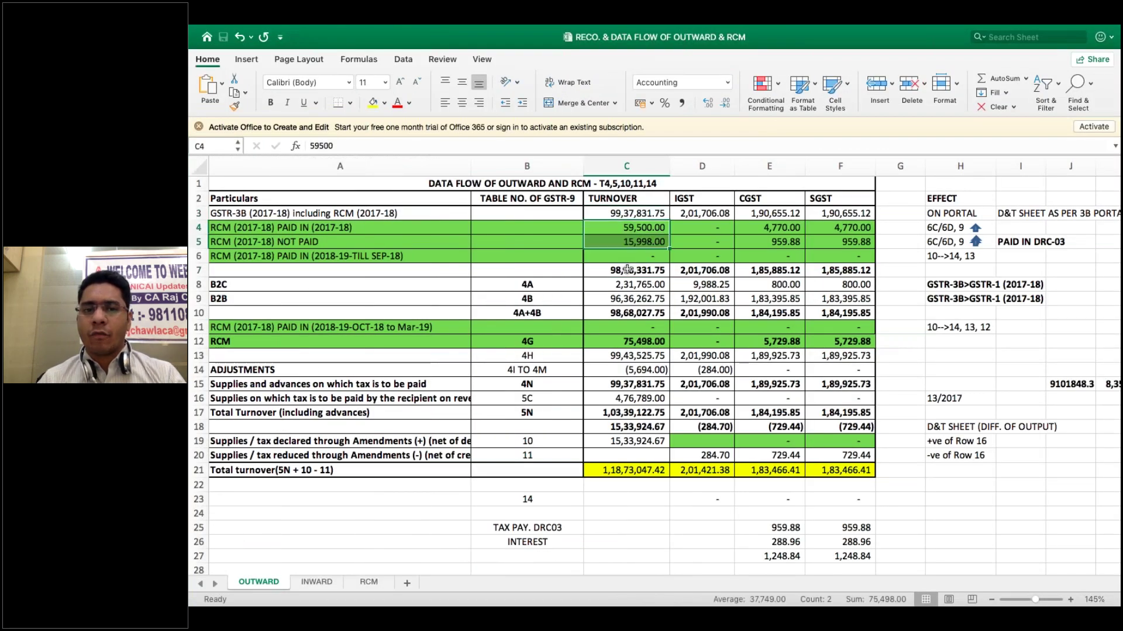
{"action": "left_click", "coordinate": [627, 269]}
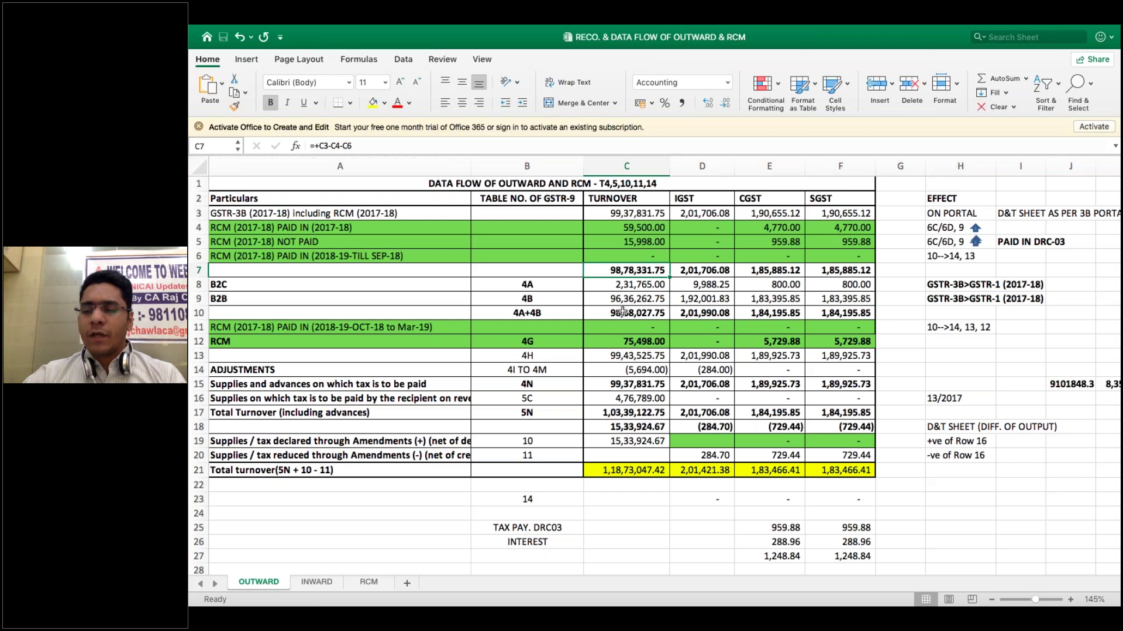
Review the B2C (4A) amounts across the tax columns and the B2B (4B) turnover formula in C9.
{"action": "left_click", "coordinate": [625, 284]}
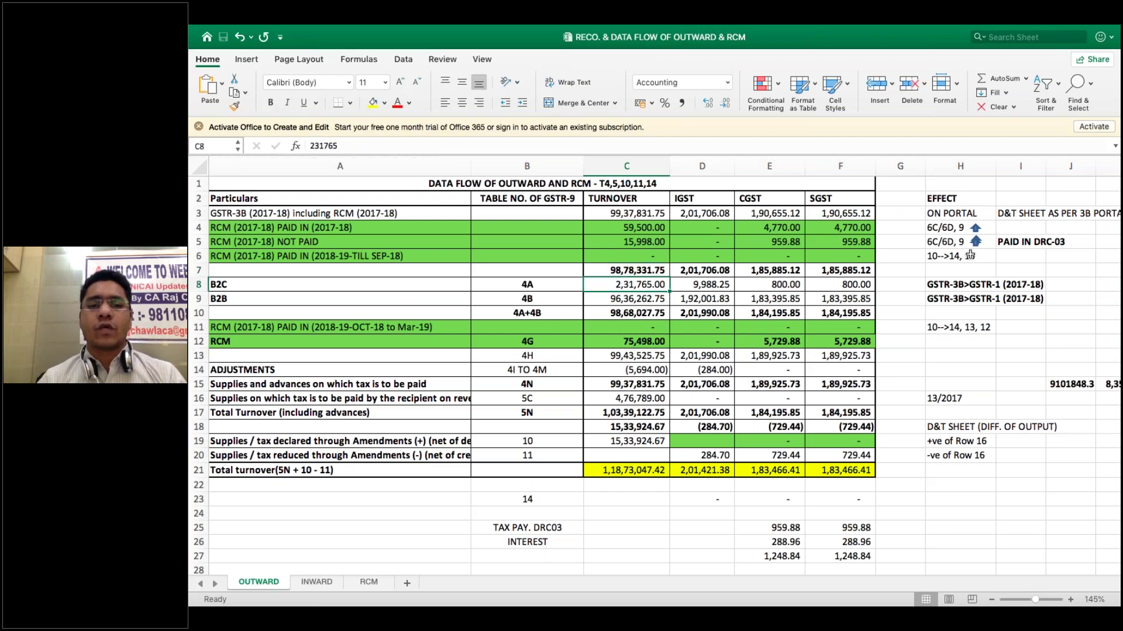
{"action": "key", "text": "Right"}
{"action": "key", "text": "Right"}
{"action": "key", "text": "Right"}
{"action": "key", "text": "Left"}
{"action": "key", "text": "Left"}
{"action": "key", "text": "Down"}
{"action": "key", "text": "Left"}
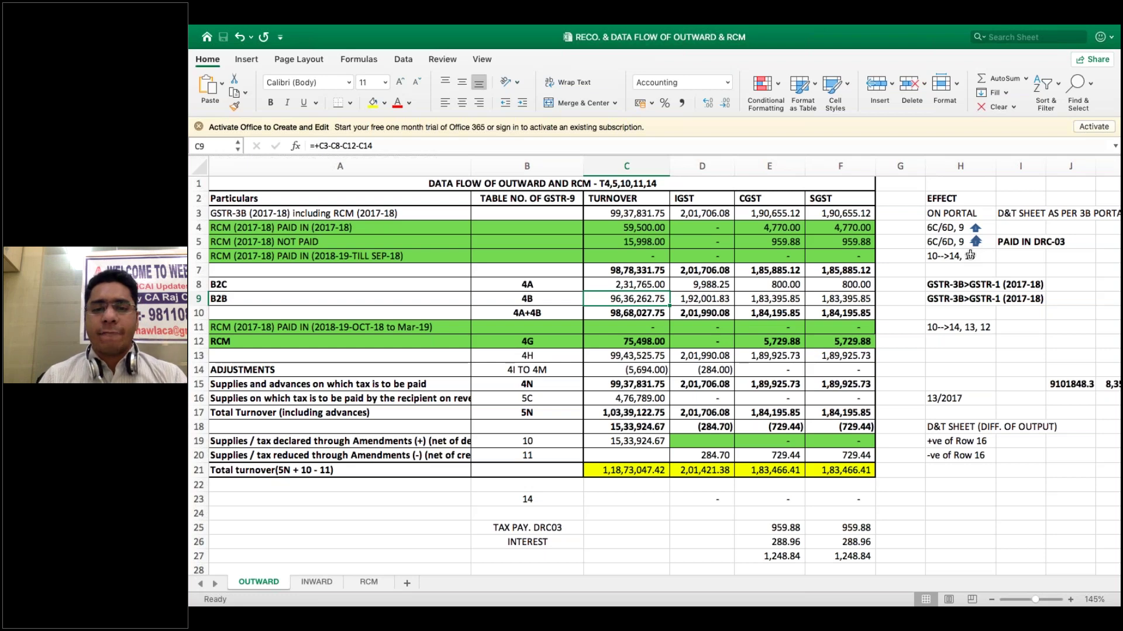
Inspect the turnover entries for 4G, 4H and the 4I to 4M adjustments, ending with the 4N amounts in C15:F15 selected.
{"action": "key", "text": "Down"}
{"action": "key", "text": "Down"}
{"action": "key", "text": "Down"}
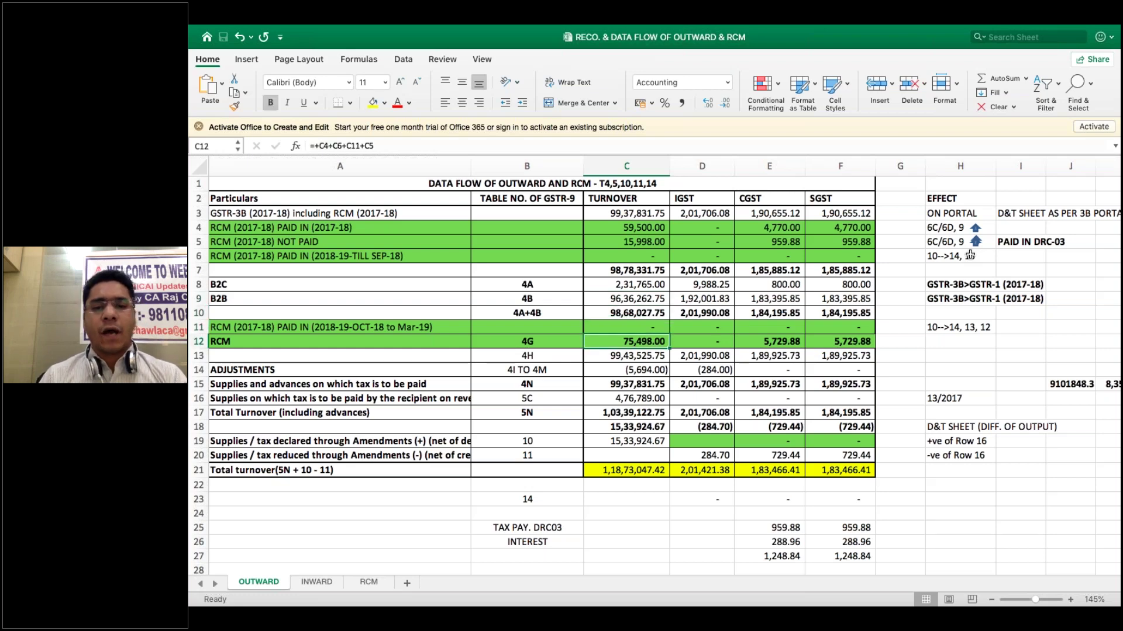
{"action": "key", "text": "Down"}
{"action": "key", "text": "shift+Right"}
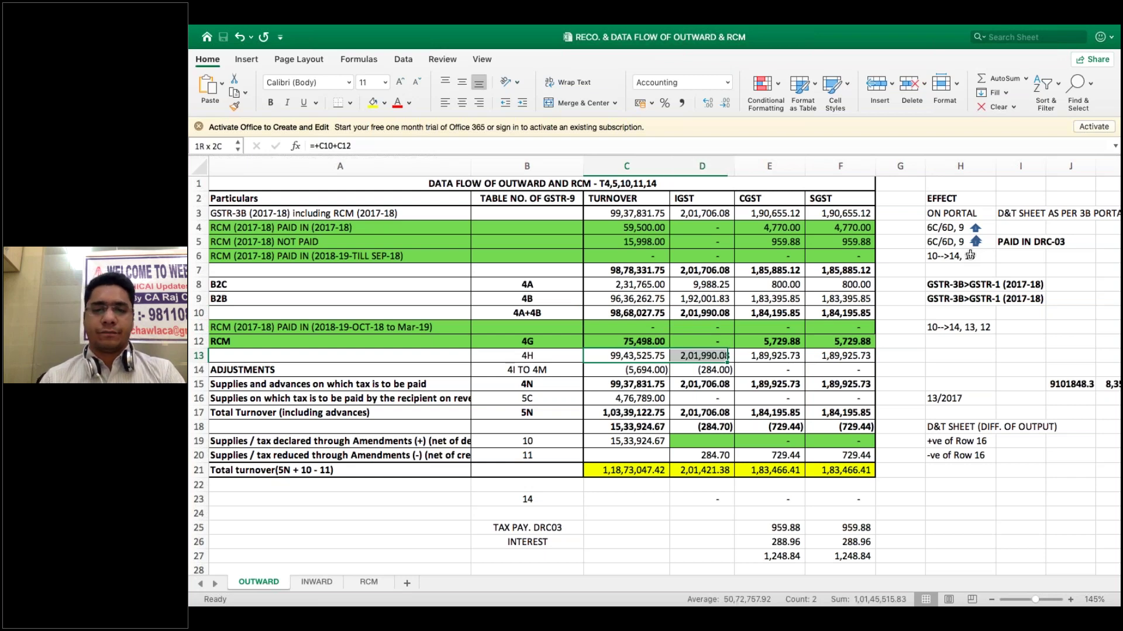
{"action": "key", "text": "Down"}
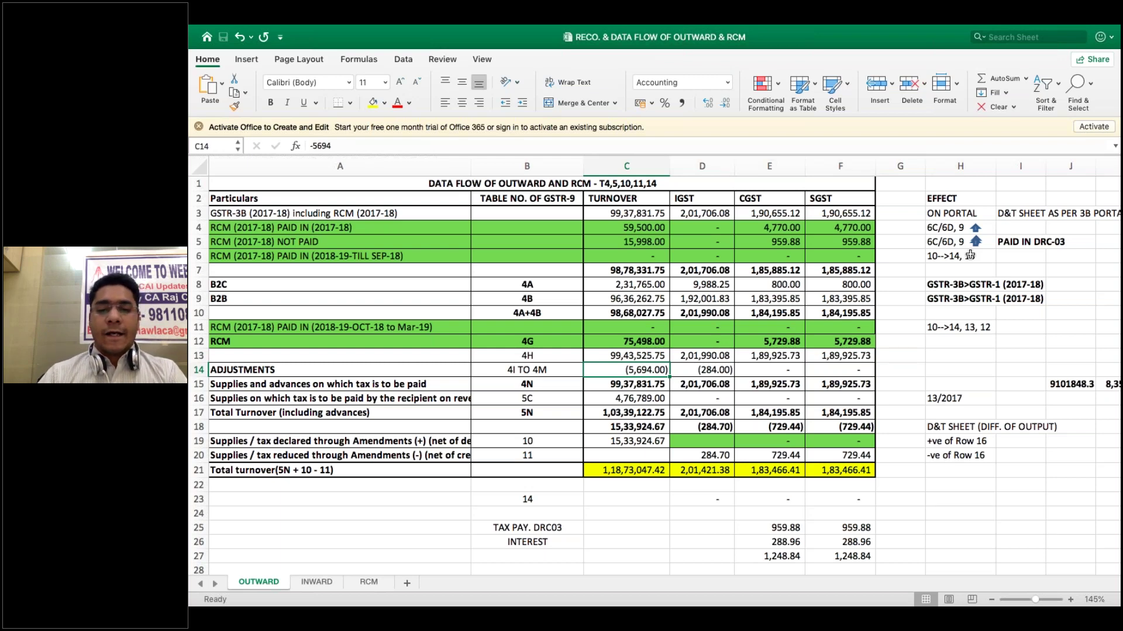
{"action": "key", "text": "Down"}
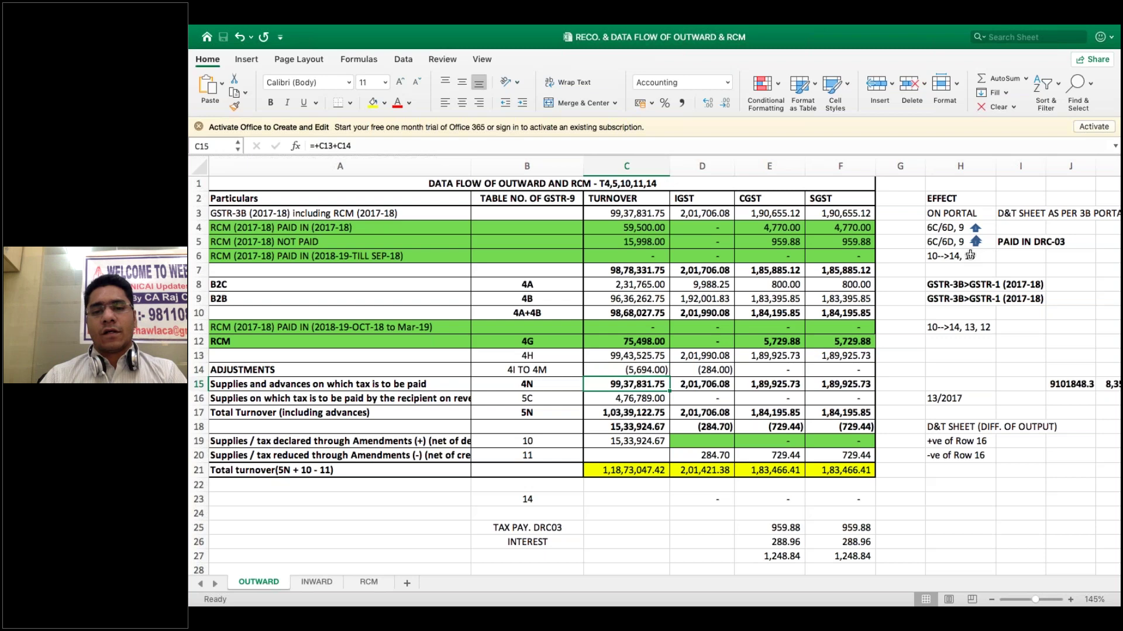
{"action": "key", "text": "shift+Right"}
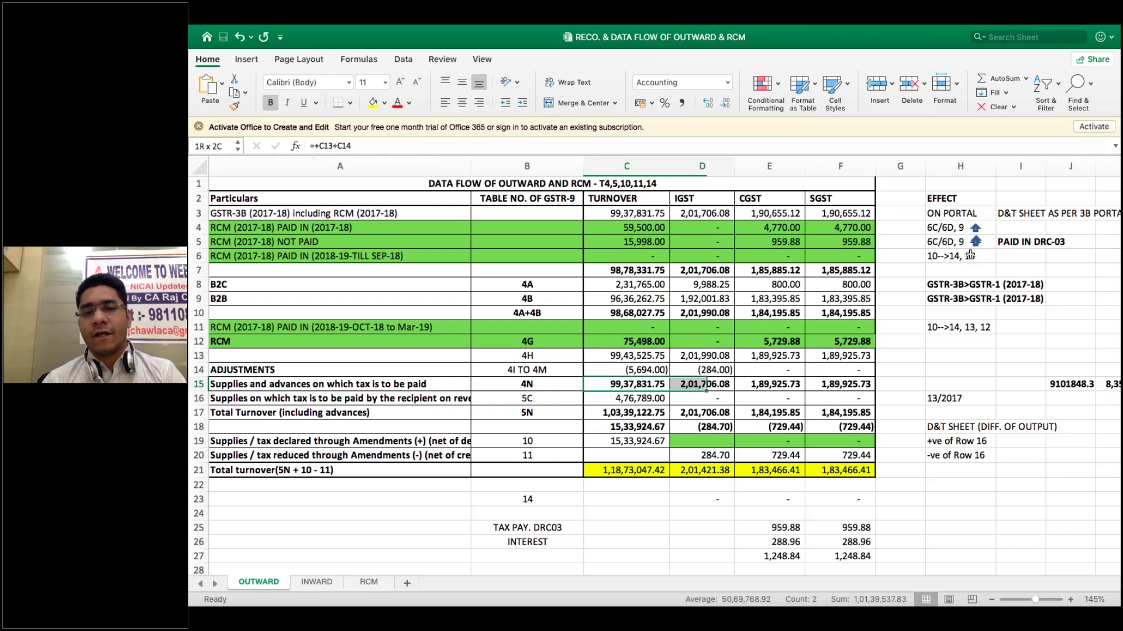
{"action": "key", "text": "shift+Right"}
{"action": "key", "text": "shift+Right"}
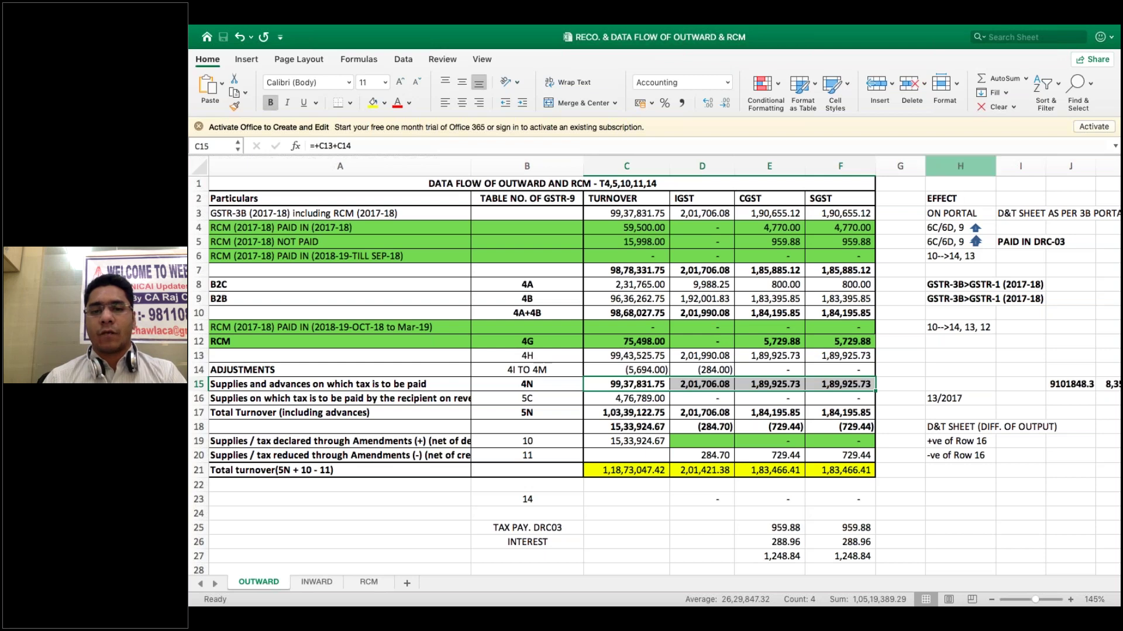
Fill the GSTR-3B (2017-18) including RCM amounts in C3:F3 with red.
{"action": "left_click", "coordinate": [657, 216]}
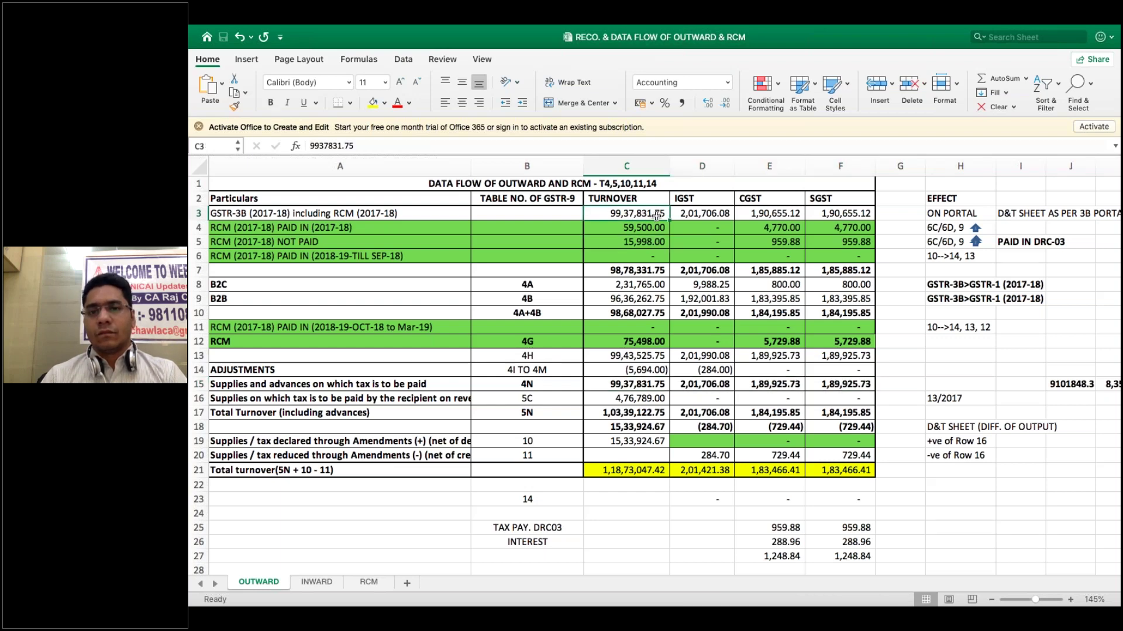
{"action": "key", "text": "shift+Right"}
{"action": "key", "text": "shift+Right"}
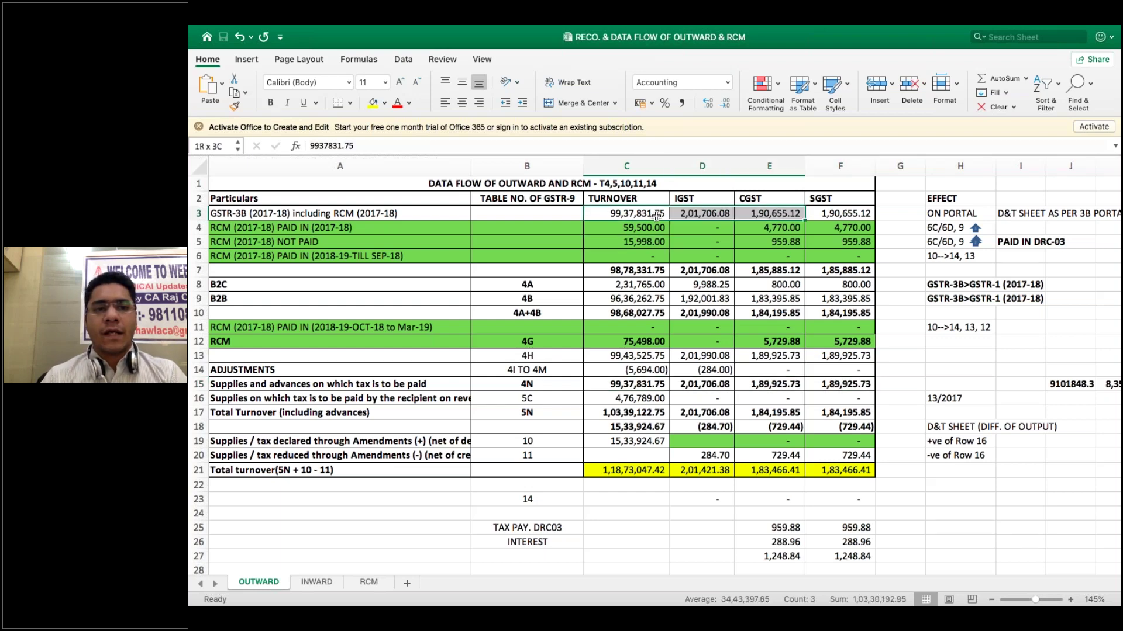
{"action": "key", "text": "shift+Right"}
{"action": "left_click", "coordinate": [384, 103]}
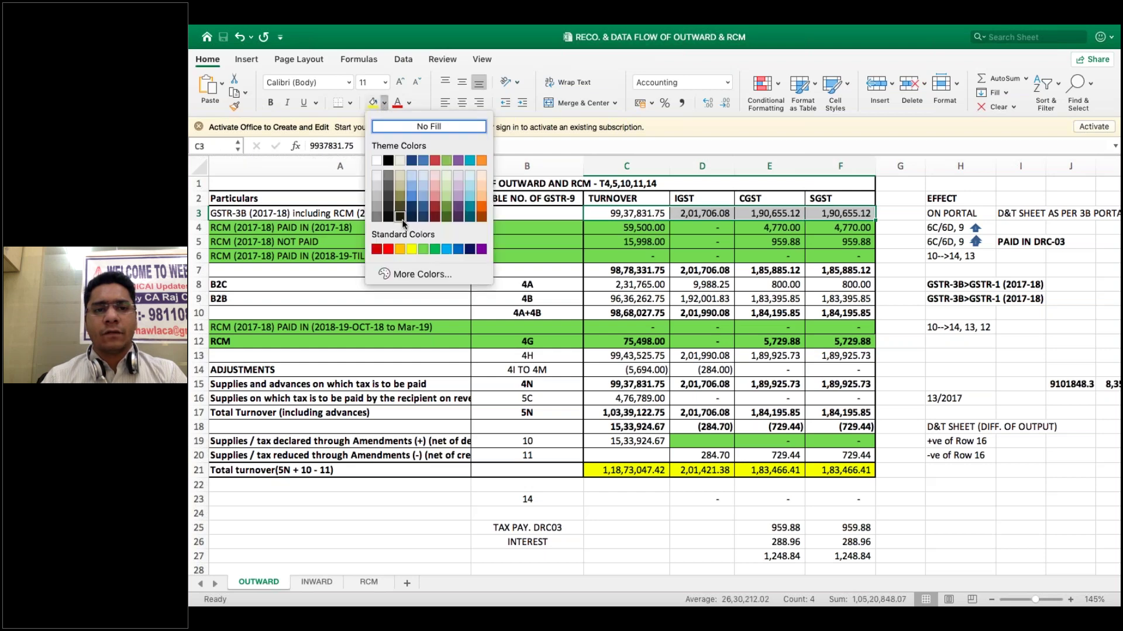
{"action": "left_click", "coordinate": [388, 249]}
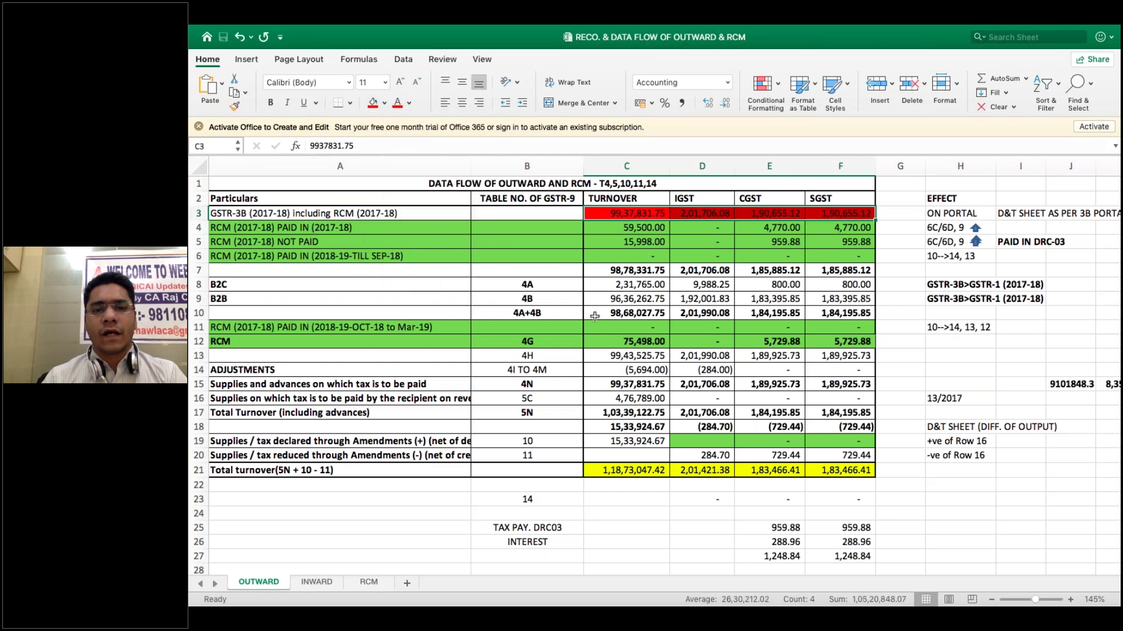
Fill the 4N supplies and advances amounts in C15:F15 with the same red.
{"action": "left_click", "coordinate": [611, 357]}
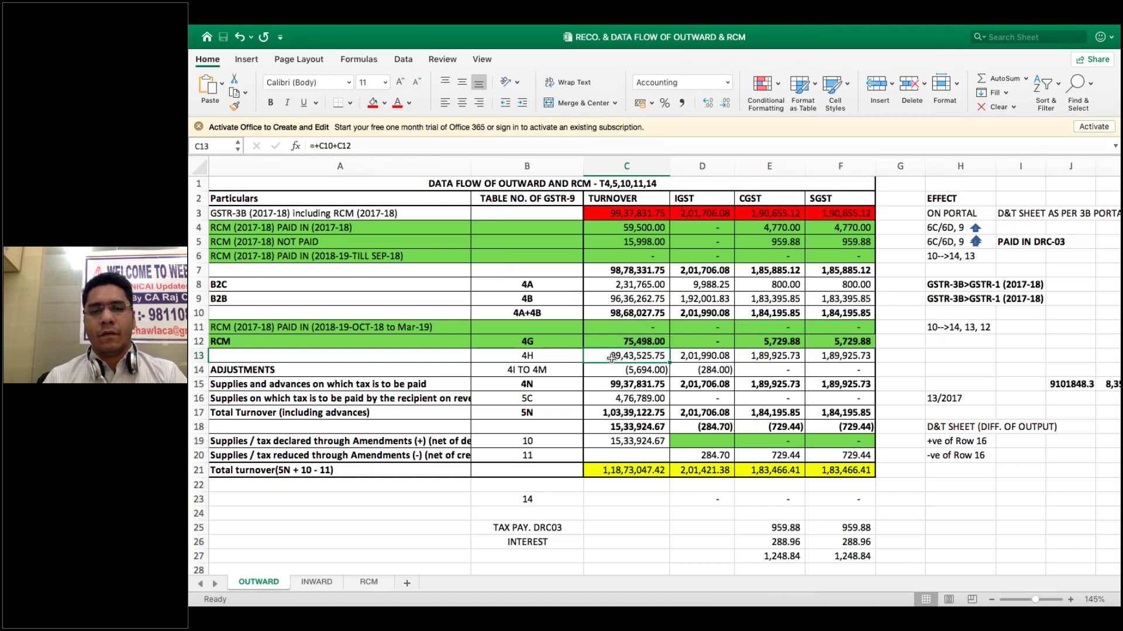
{"action": "key", "text": "Down"}
{"action": "key", "text": "Down"}
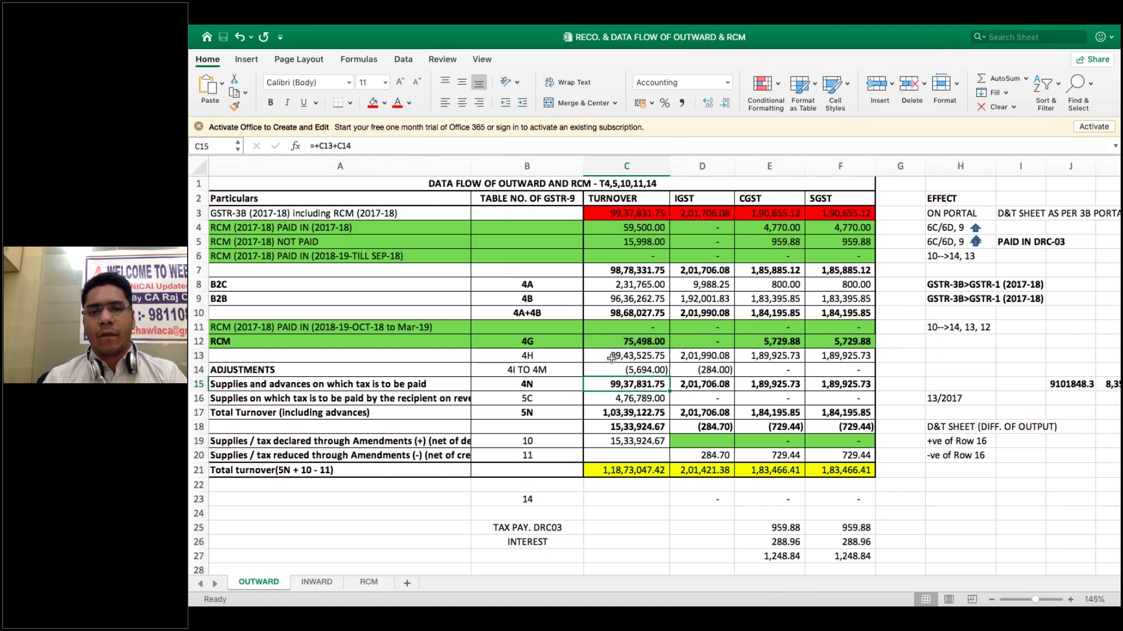
{"action": "key", "text": "shift+Right"}
{"action": "key", "text": "shift+Right"}
{"action": "key", "text": "shift+Right"}
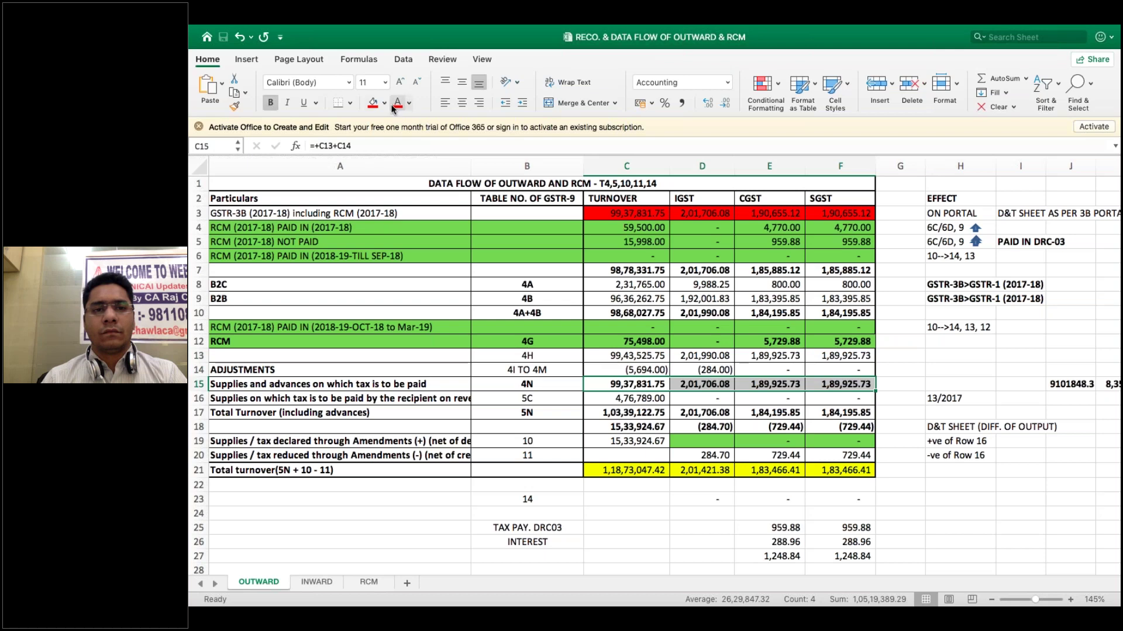
{"action": "left_click", "coordinate": [373, 102]}
{"action": "left_click", "coordinate": [900, 373]}
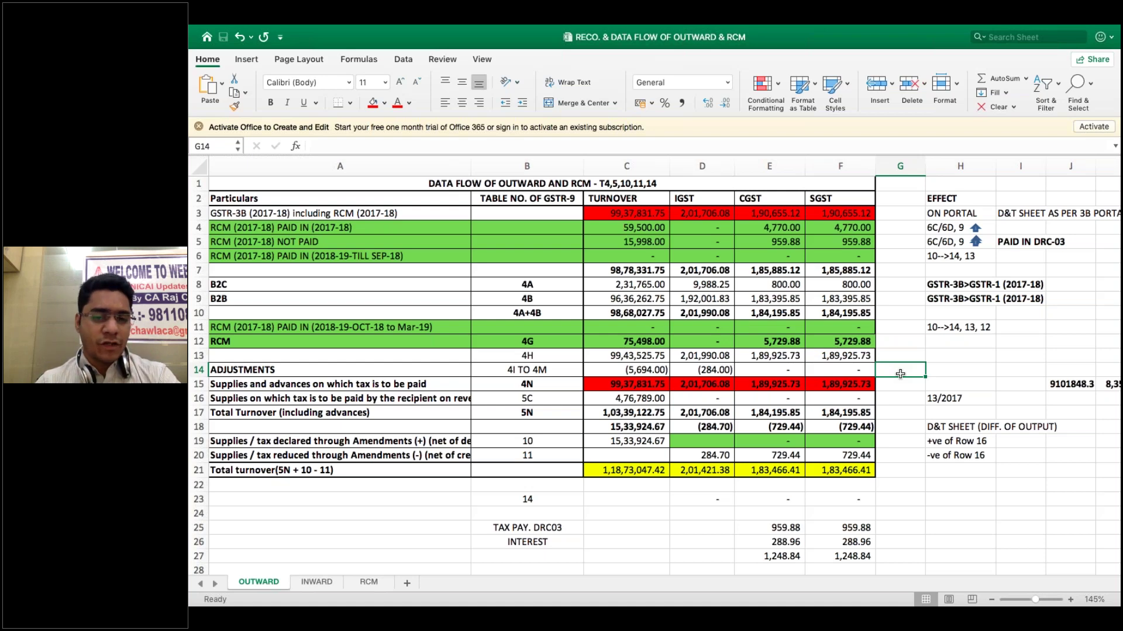
Go to the table 5C turnover in C16 and inspect its value.
{"action": "key", "text": "Down"}
{"action": "key", "text": "Down"}
{"action": "key", "text": "Down"}
{"action": "key", "text": "Left"}
{"action": "key", "text": "Up"}
{"action": "key", "text": "Left"}
{"action": "key", "text": "Left"}
{"action": "key", "text": "Left"}
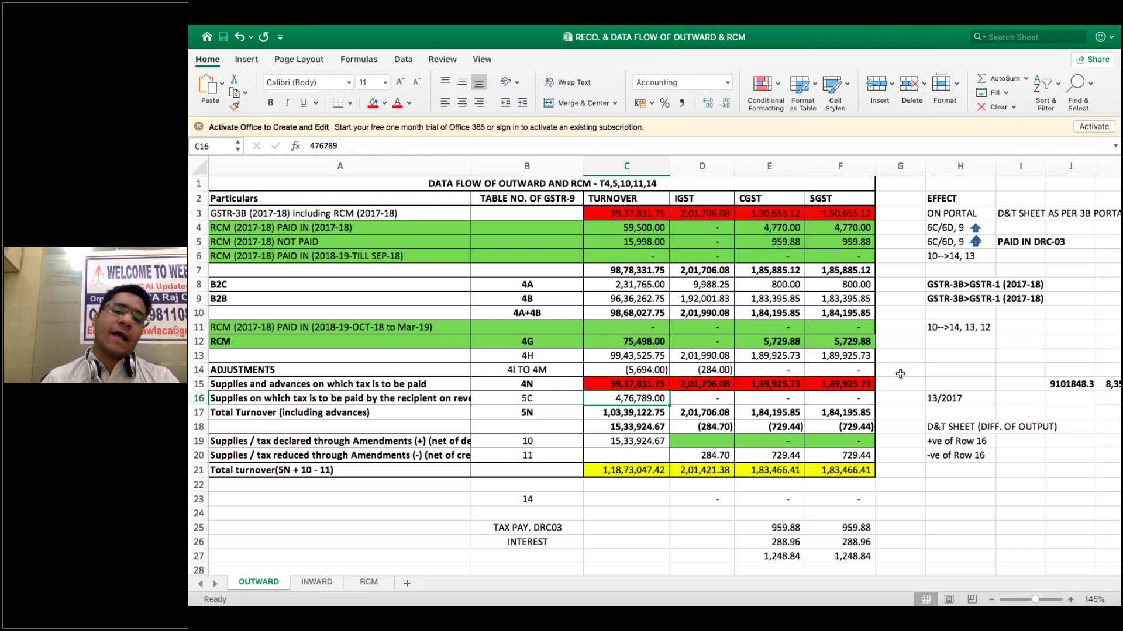
Examine the 5N total turnover formula in C17 and the row's amounts through the SGST column.
{"action": "key", "text": "Down"}
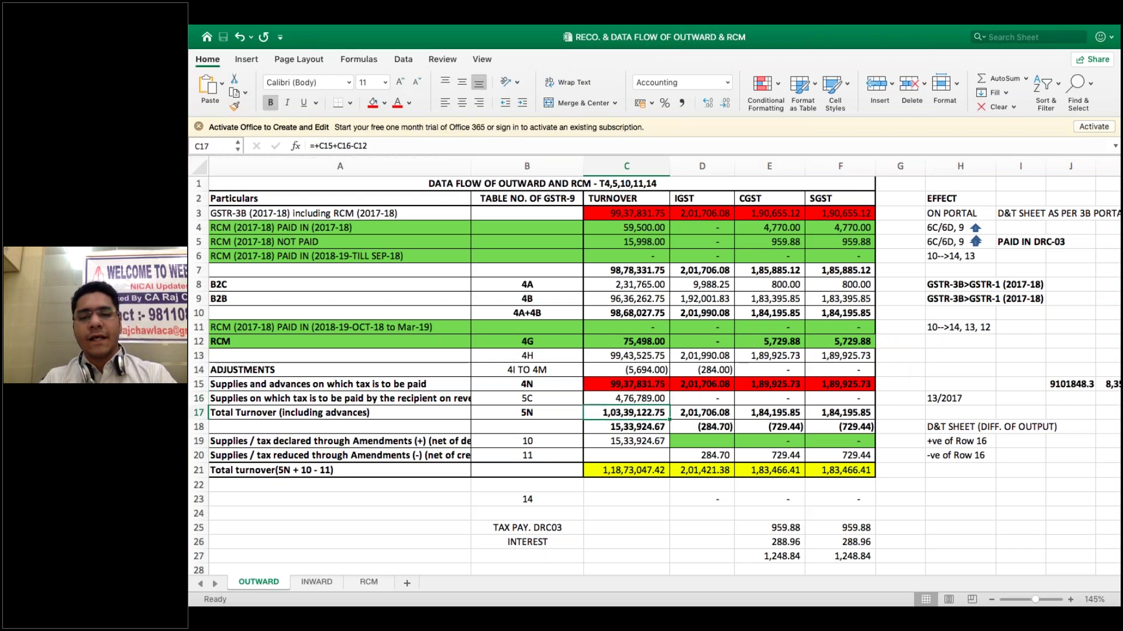
{"action": "key", "text": "shift+Right"}
{"action": "key", "text": "shift+Right"}
{"action": "key", "text": "shift+Right"}
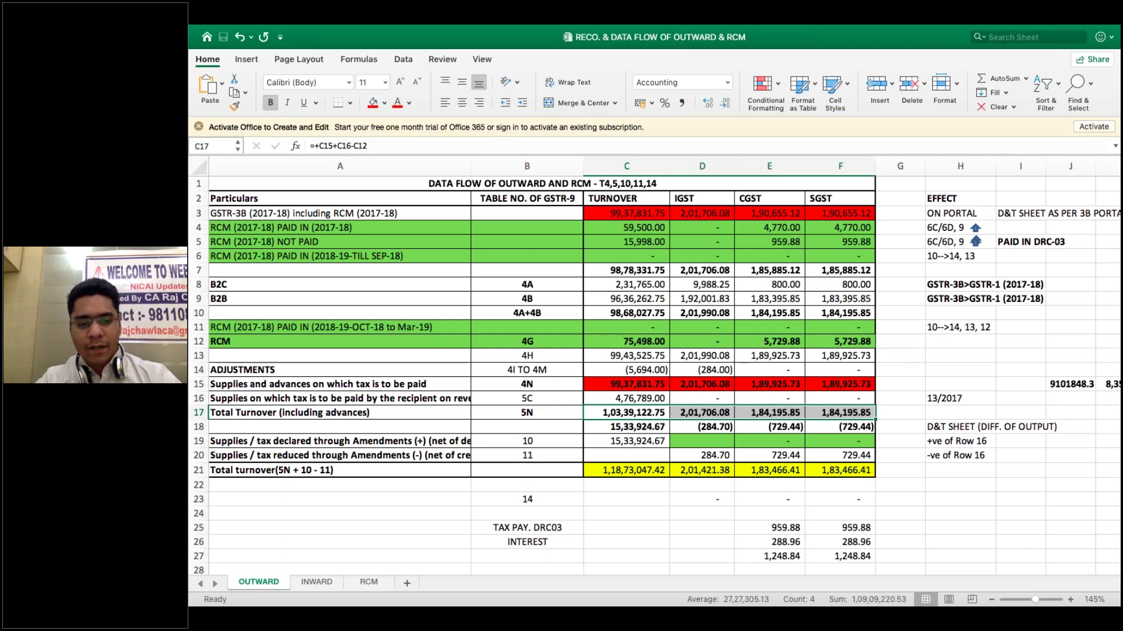
{"action": "key", "text": "shift+Left"}
{"action": "key", "text": "shift+Left"}
{"action": "key", "text": "shift+Left"}
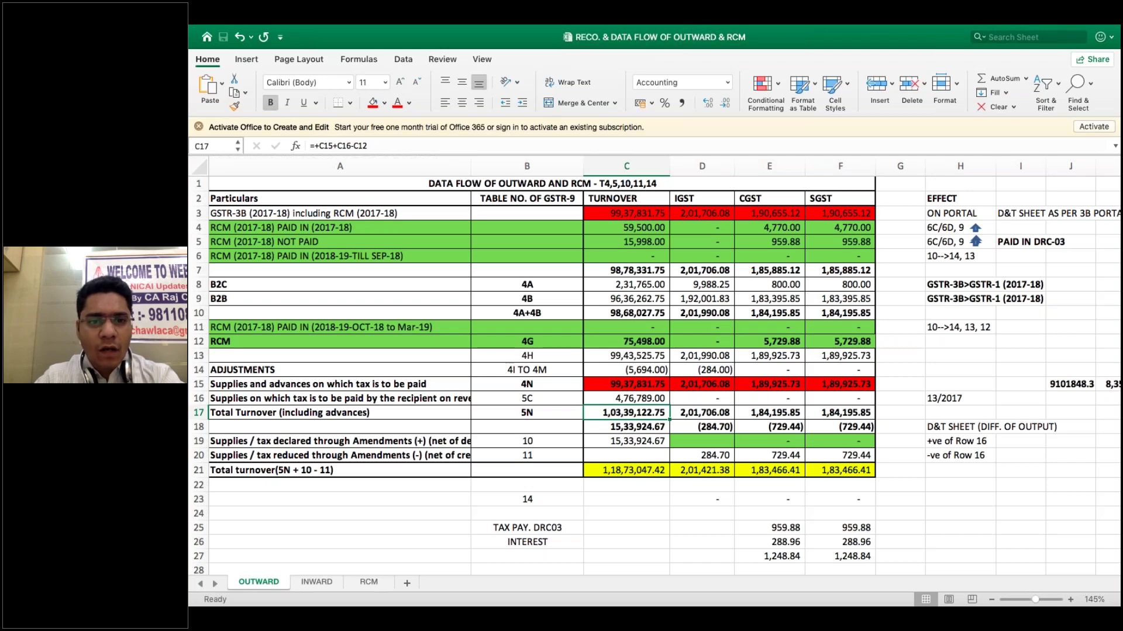
Trace the 5N total turnover back through the 4N turnover to the 4H subtotal formula in C13.
{"action": "key", "text": "Up"}
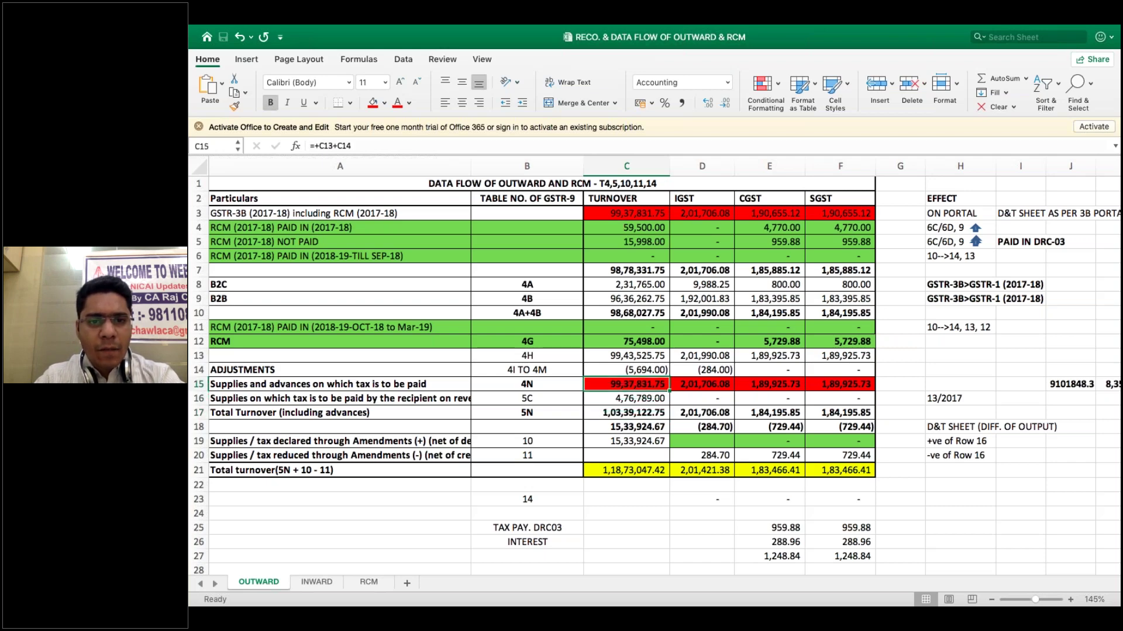
{"action": "left_click", "coordinate": [626, 412]}
{"action": "key", "text": "Up"}
{"action": "key", "text": "Up"}
{"action": "key", "text": "Up"}
{"action": "key", "text": "Up"}
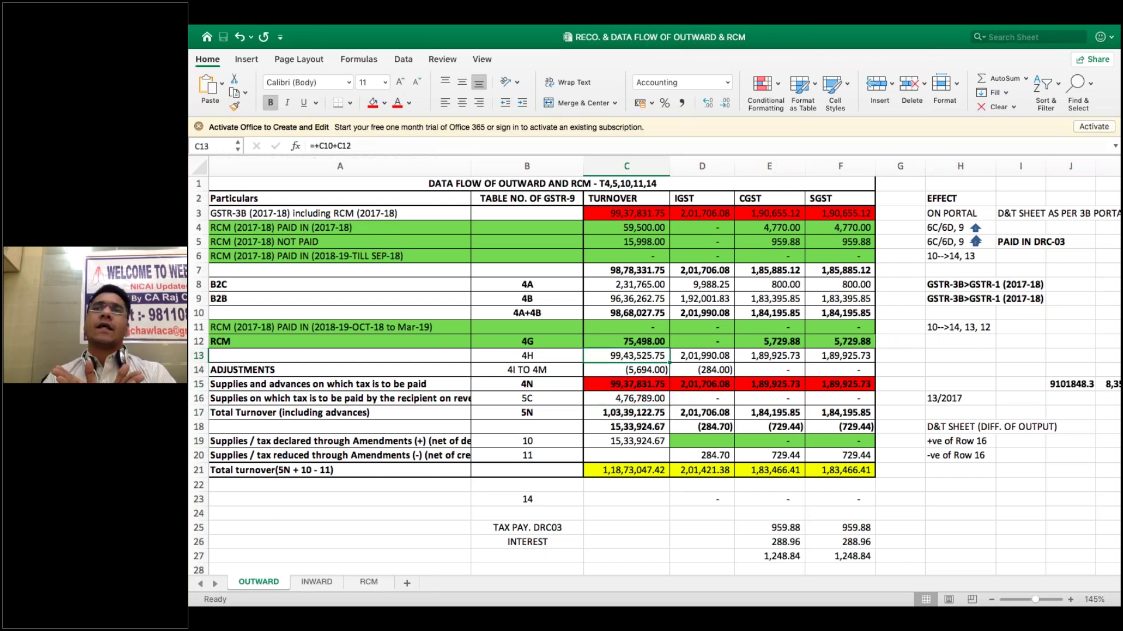
Check the turnover formulas in C17 to C19, from the 5N total to the table 10 amendments.
{"action": "left_click", "coordinate": [626, 412]}
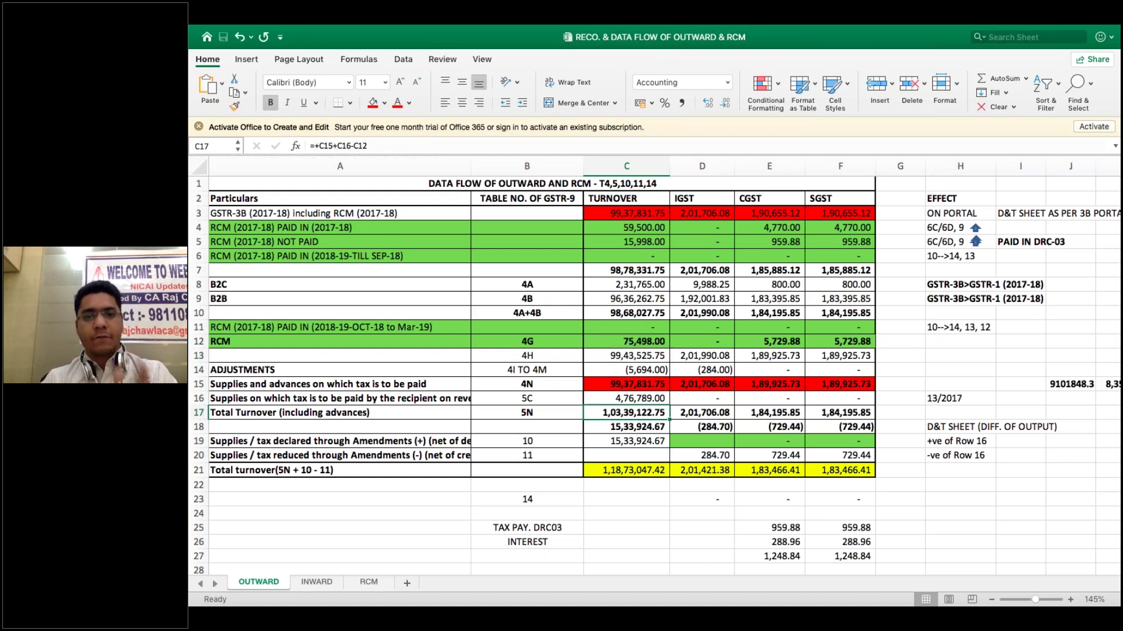
{"action": "left_click", "coordinate": [626, 426]}
{"action": "left_click", "coordinate": [626, 441]}
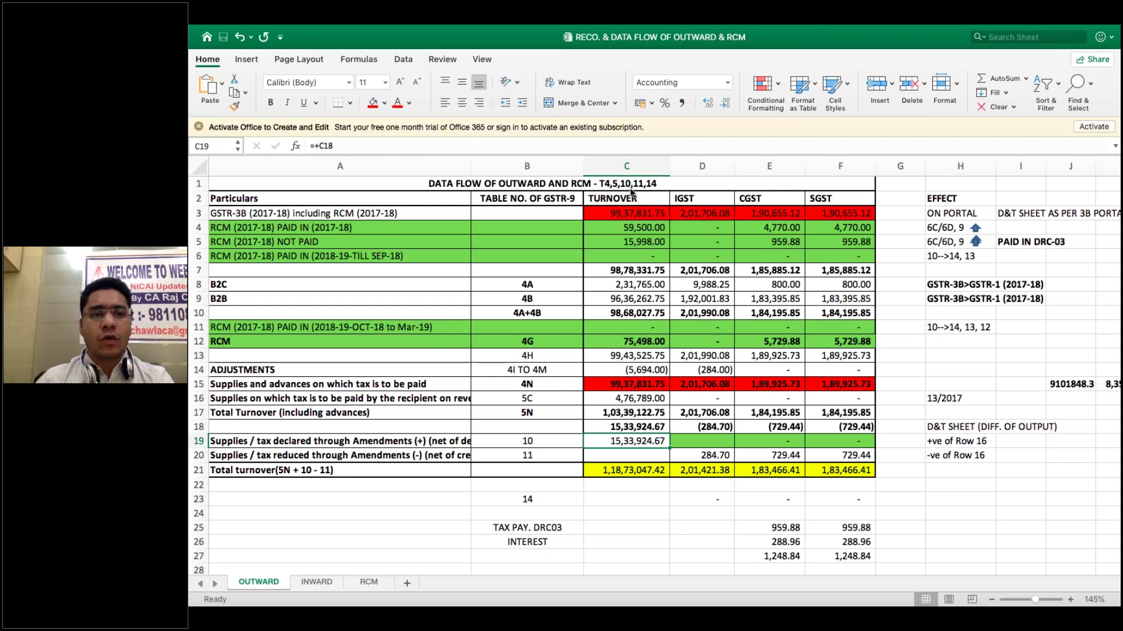
Return to the OUTPUT sheet of the GST DUTIES AND TAXES_17-18 workbook.
{"action": "left_click", "coordinate": [208, 37]}
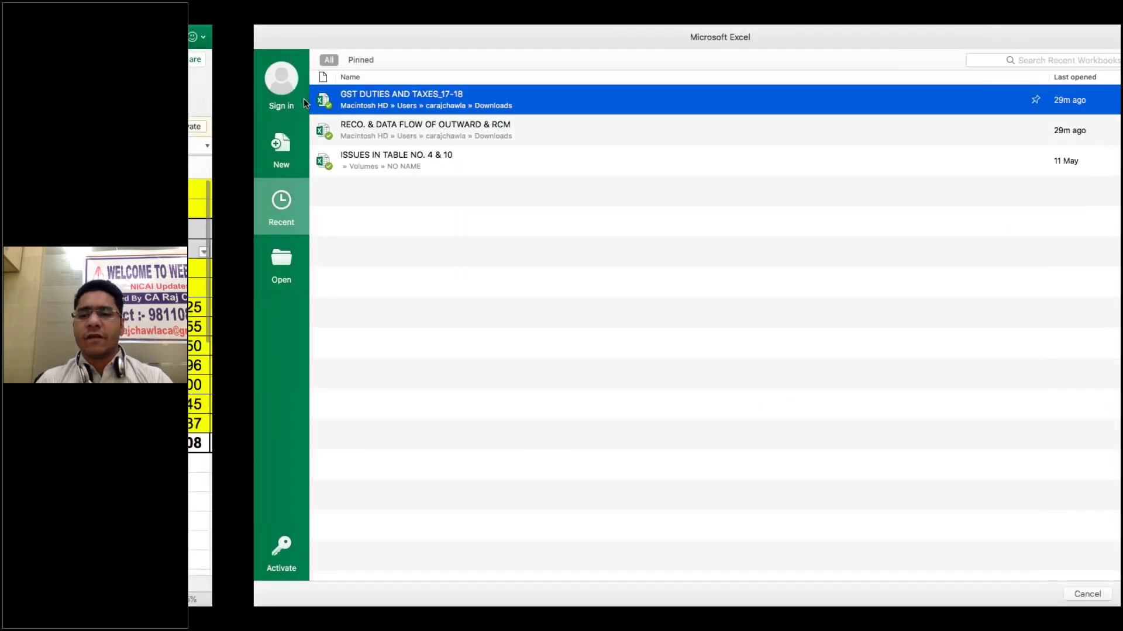
{"action": "key", "text": "Escape"}
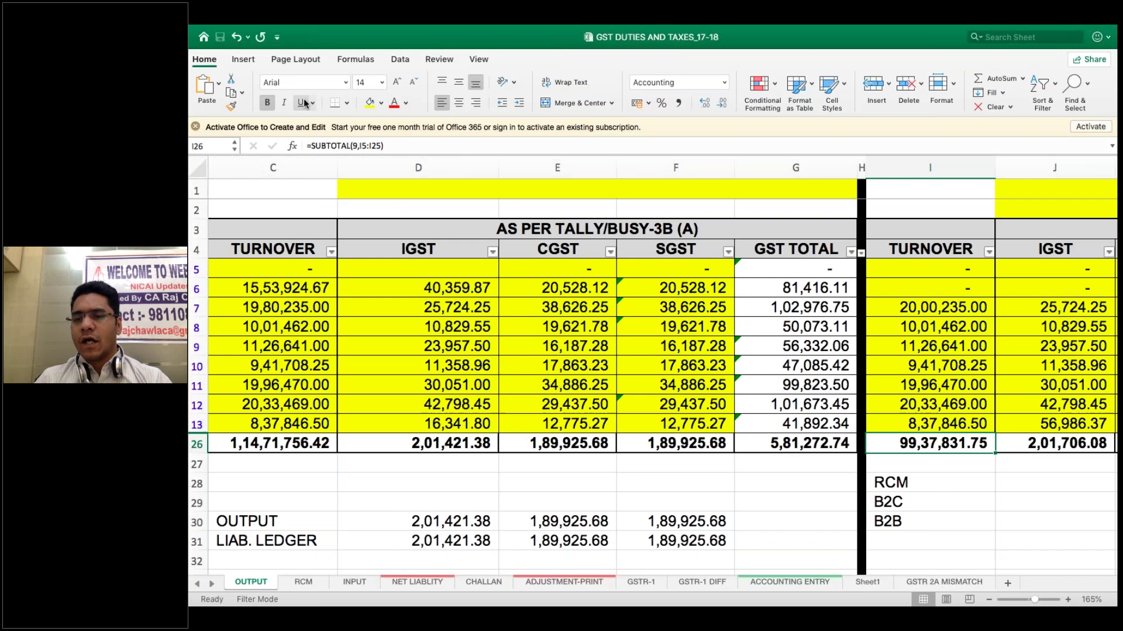
Examine the row 26 totals on the OUTPUT sheet, from the GST portal figures across to the turnover difference in O26.
{"action": "key", "text": "Right"}
{"action": "key", "text": "Right"}
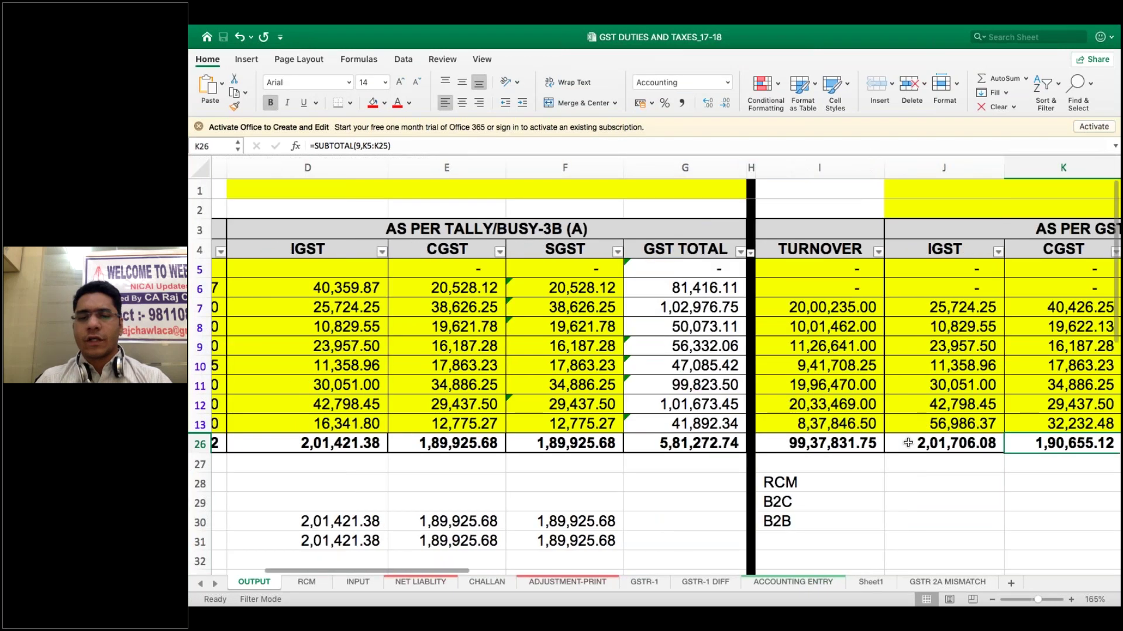
{"action": "key", "text": "Right"}
{"action": "key", "text": "Right"}
{"action": "key", "text": "Right"}
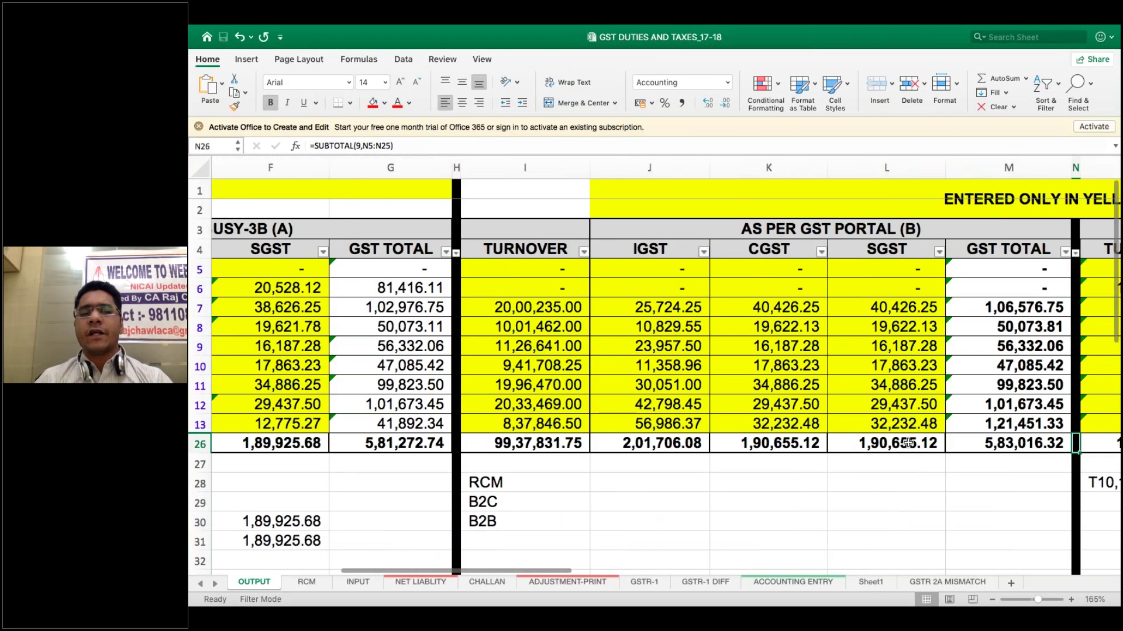
{"action": "key", "text": "Right"}
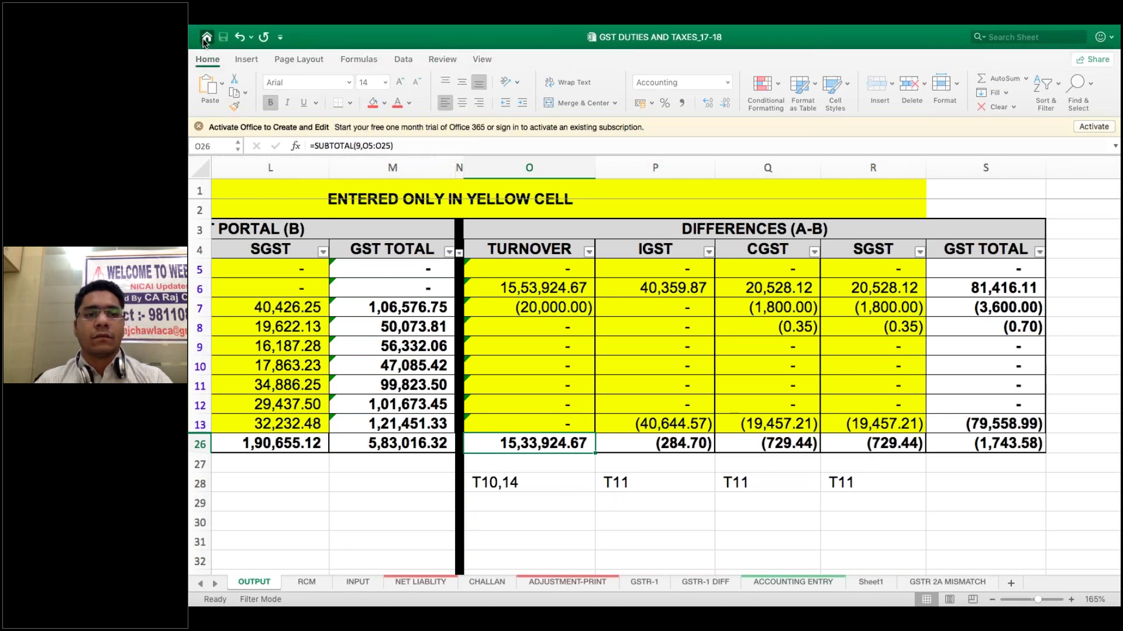
Return to the RECO. & DATA FLOW OF OUTWARD & RCM workbook and check the table 11 reductions and the total turnover in C21:F21.
{"action": "left_click", "coordinate": [206, 38]}
{"action": "double_click", "coordinate": [640, 130]}
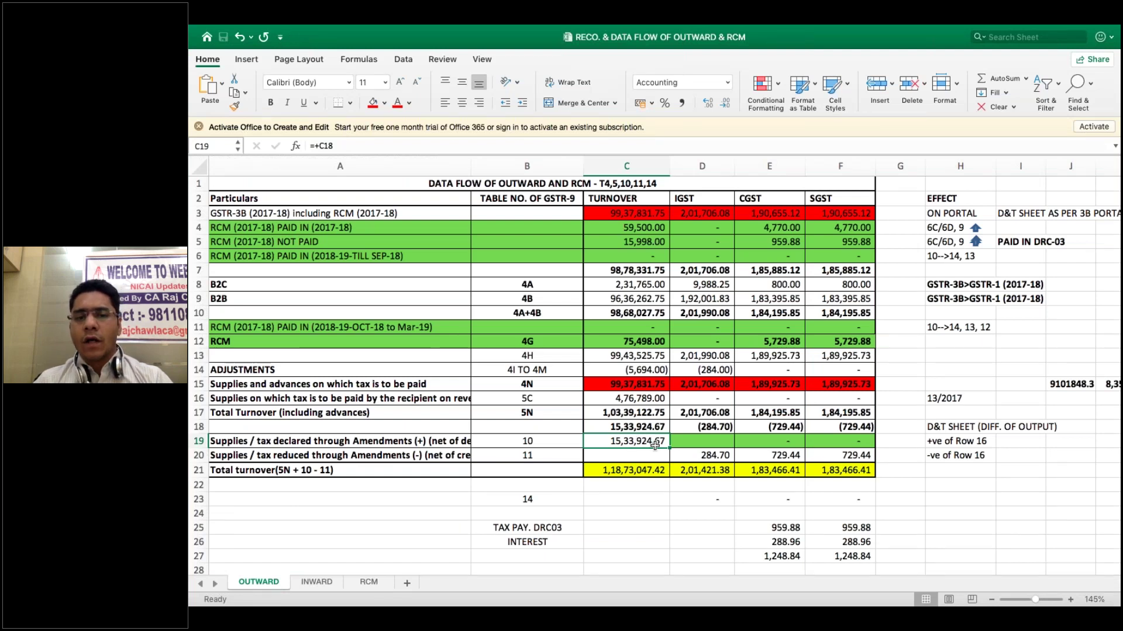
{"action": "left_click", "coordinate": [690, 455]}
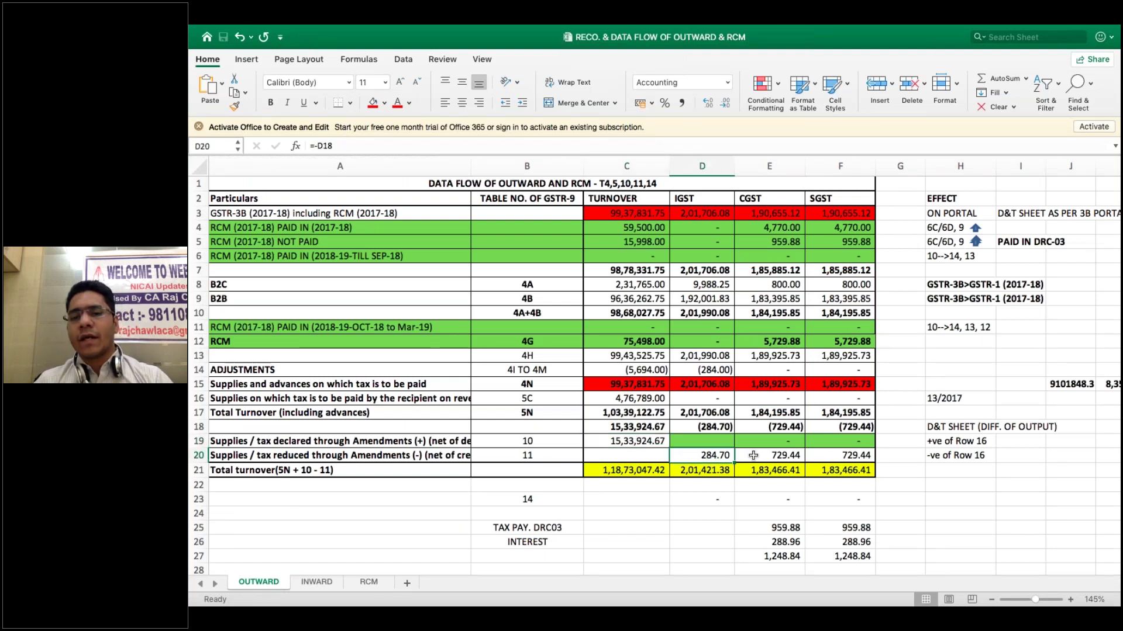
{"action": "left_click", "coordinate": [753, 455]}
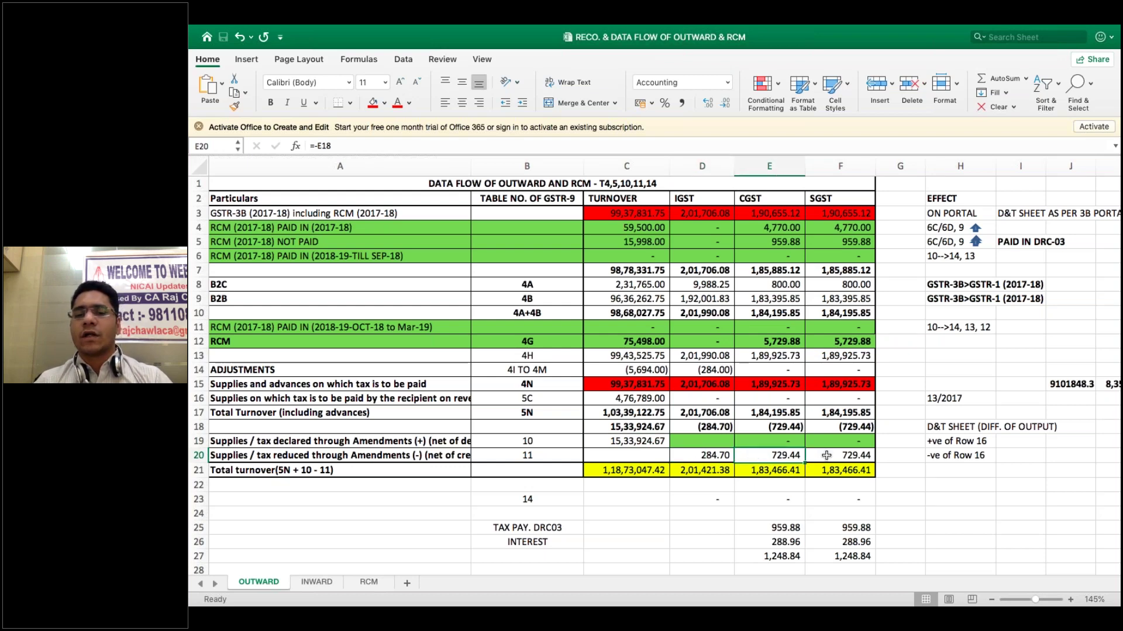
{"action": "left_click_drag", "start_coordinate": [637, 470], "coordinate": [842, 470]}
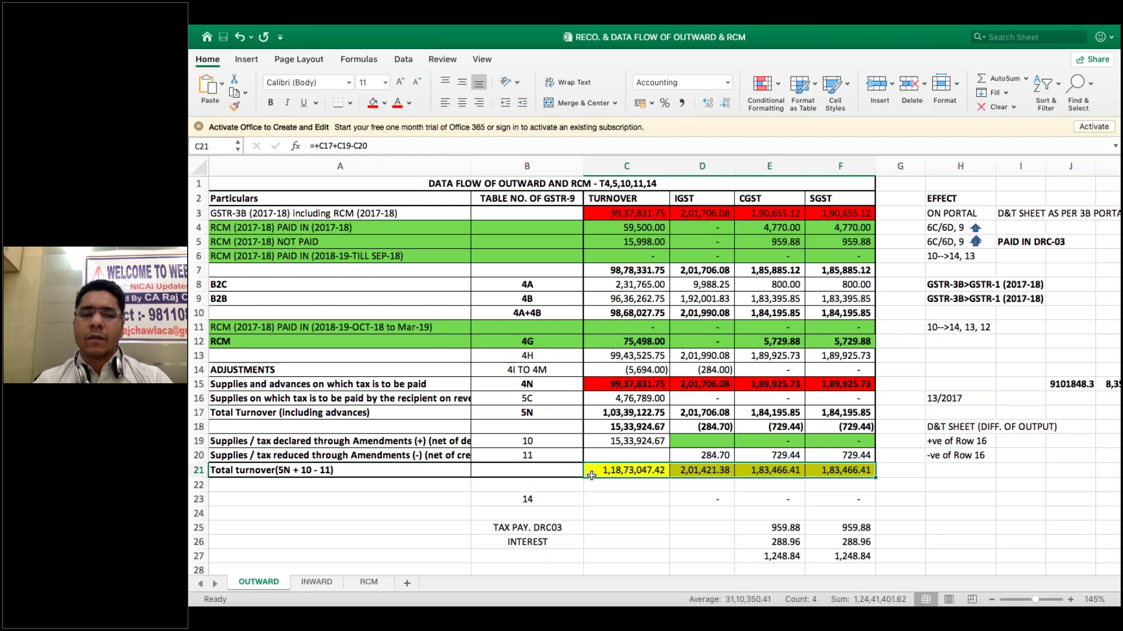
Enter the labels TAXABLE in A23 and EXEMPT in A24 below the total turnover row.
{"action": "left_click", "coordinate": [305, 493]}
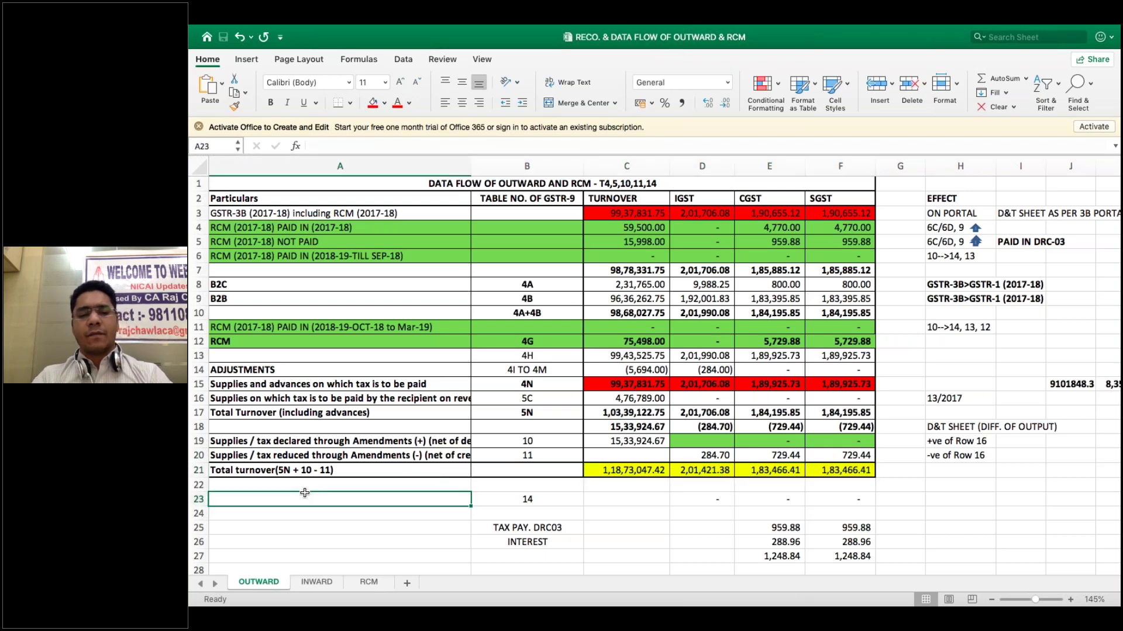
{"action": "type", "text": "TAXA"}
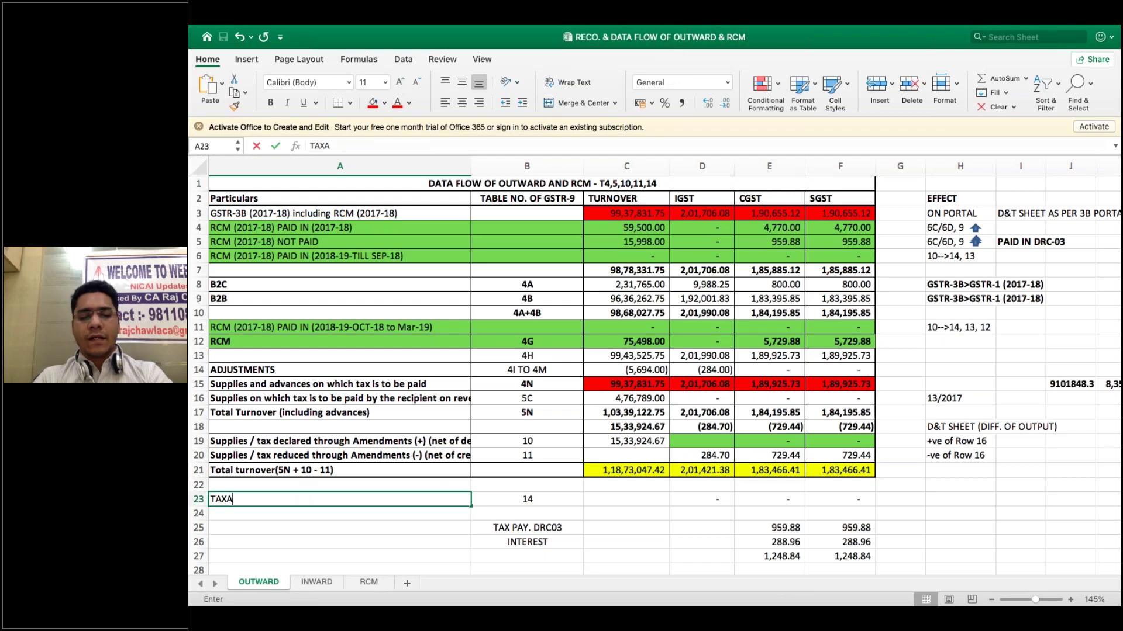
{"action": "type", "text": "BLE"}
{"action": "key", "text": "Return"}
{"action": "type", "text": "EXEMOT"}
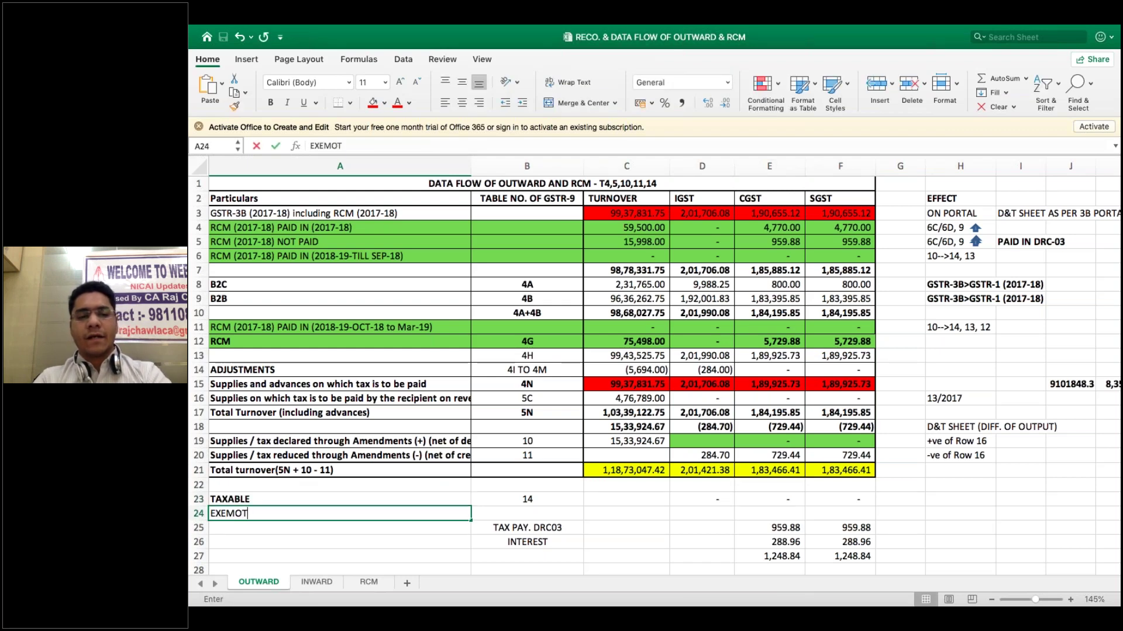
{"action": "key", "text": "BackSpace"}
{"action": "key", "text": "BackSpace"}
{"action": "type", "text": "PT"}
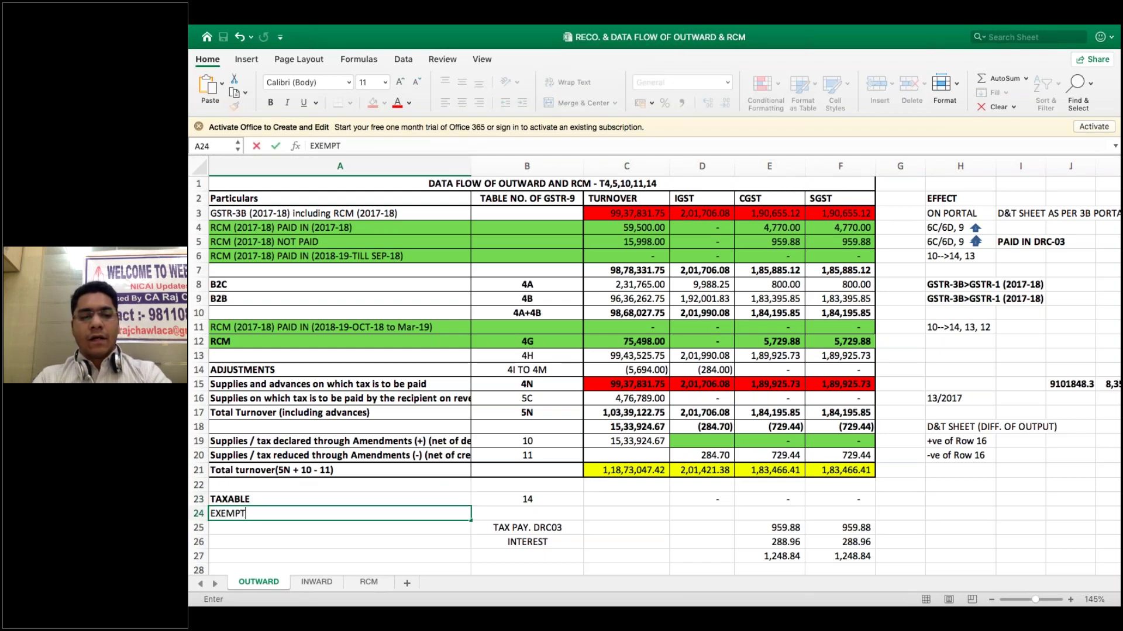
{"action": "key", "text": "Return"}
Add the labels NIL, NON, N0 and RCM in cells A25 to A28.
{"action": "type", "text": "NIL"}
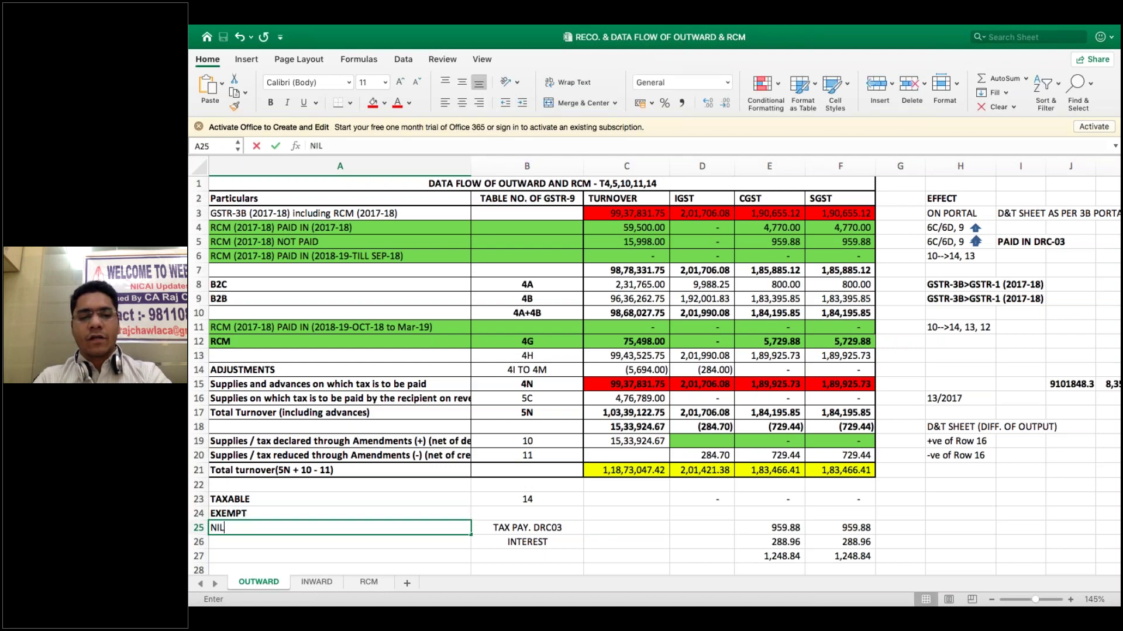
{"action": "key", "text": "Return"}
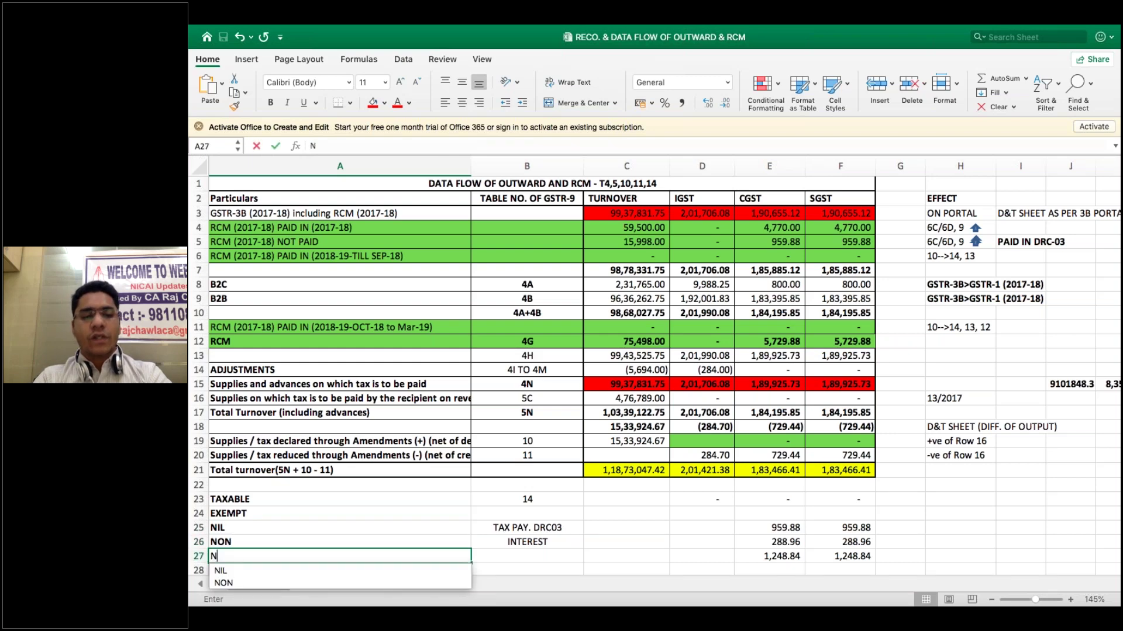
{"action": "type", "text": "O"}
{"action": "key", "text": "Return"}
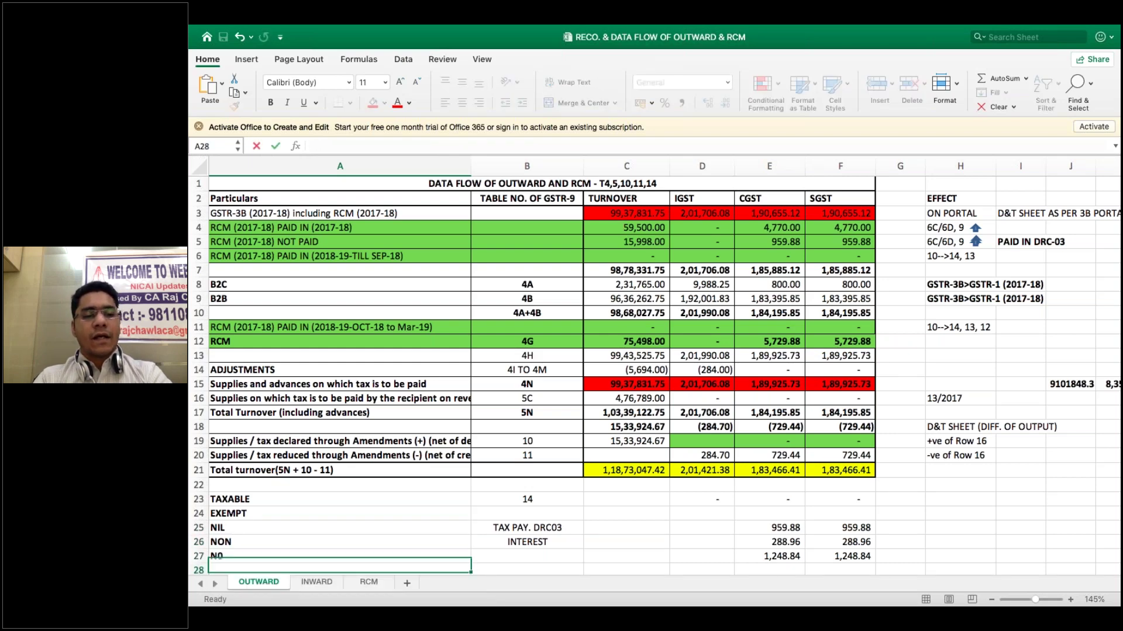
{"action": "scroll", "coordinate": [655, 358], "scroll_direction": "down", "scroll_amount": 1}
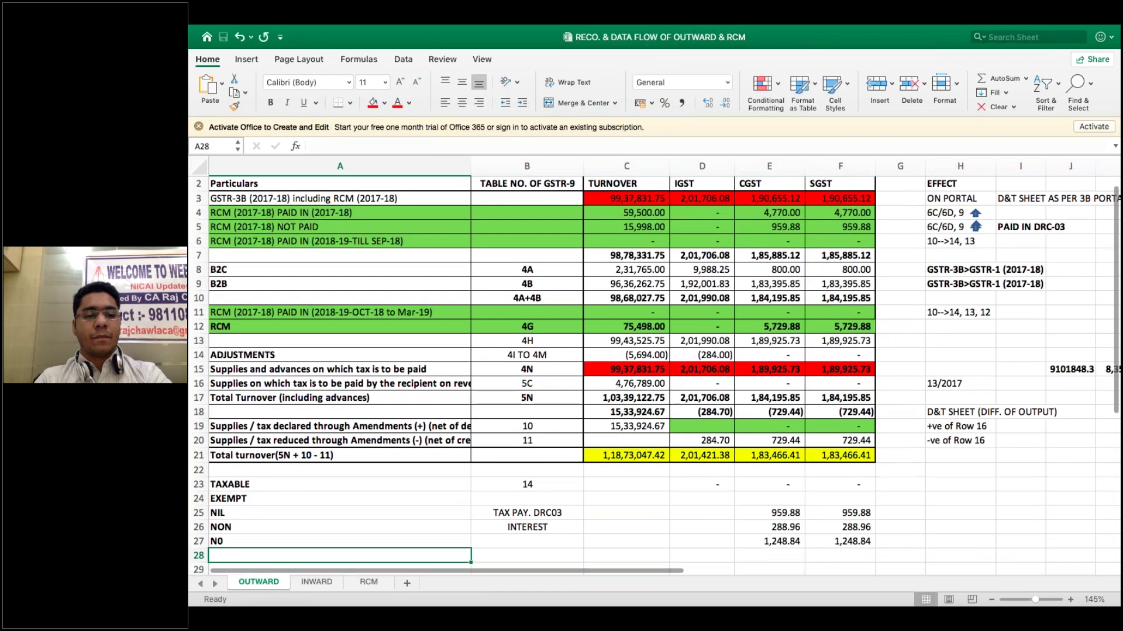
{"action": "type", "text": "RCM"}
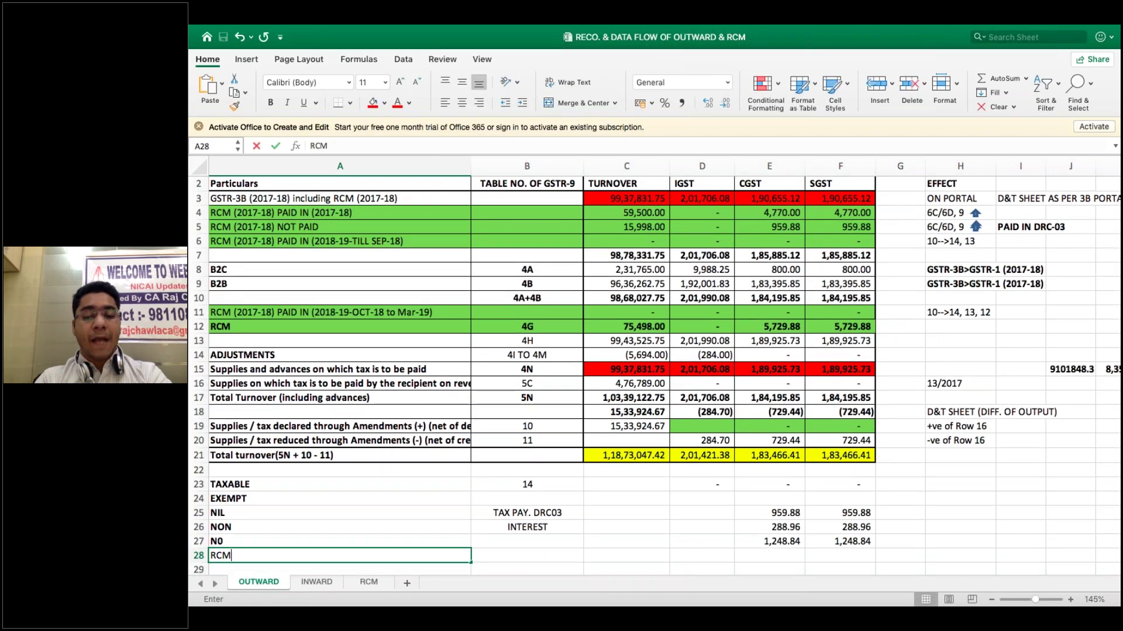
{"action": "key", "text": "Return"}
{"action": "scroll", "coordinate": [655, 358], "scroll_direction": "down", "scroll_amount": 1}
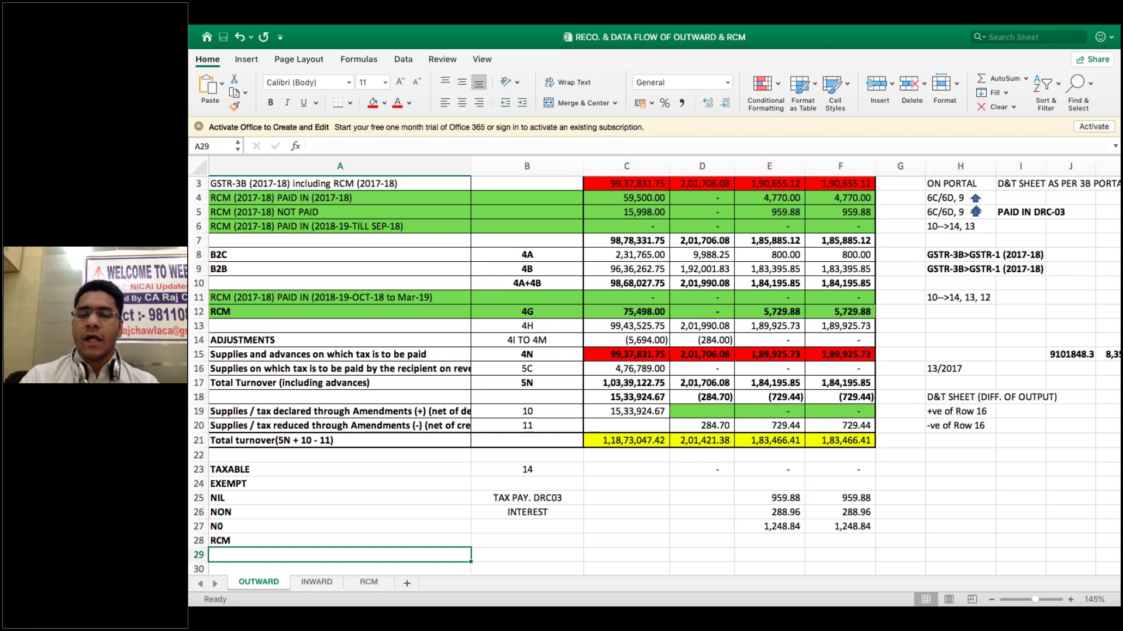
Go back over the new labels and select the total turnover row from turnover through SGST, C21:F21.
{"action": "key", "text": "Up"}
{"action": "key", "text": "Up"}
{"action": "key", "text": "Up"}
{"action": "key", "text": "Up"}
{"action": "key", "text": "Up"}
{"action": "key", "text": "Up"}
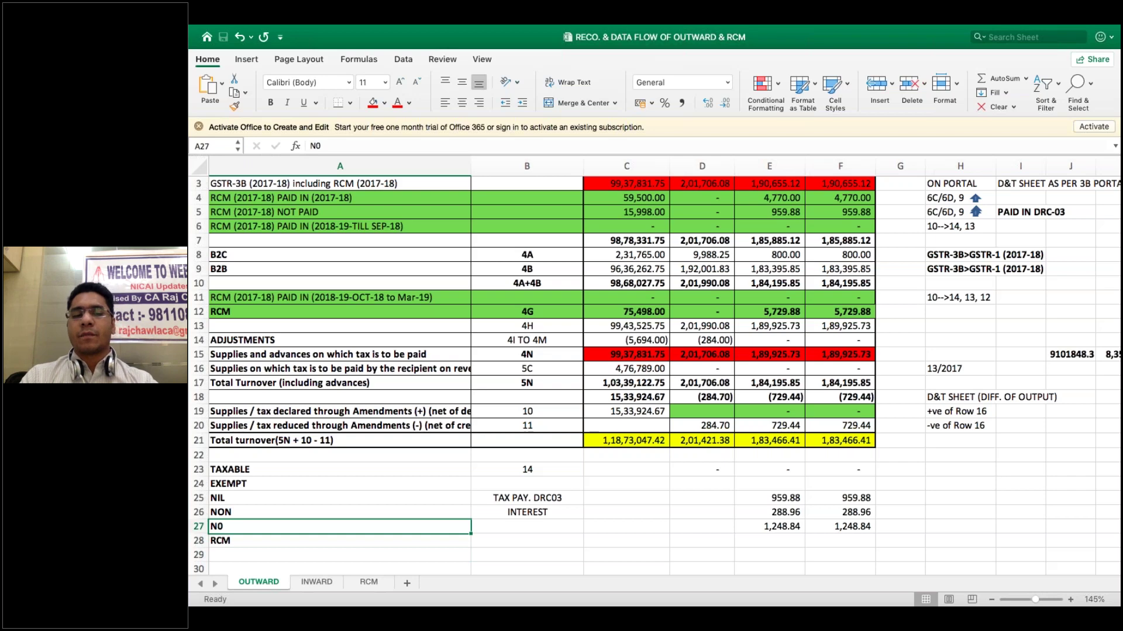
{"action": "key", "text": "Up"}
{"action": "key", "text": "Up"}
{"action": "key", "text": "Right"}
{"action": "key", "text": "Right"}
{"action": "key", "text": "shift+Right"}
{"action": "key", "text": "shift+Right"}
{"action": "key", "text": "shift+Right"}
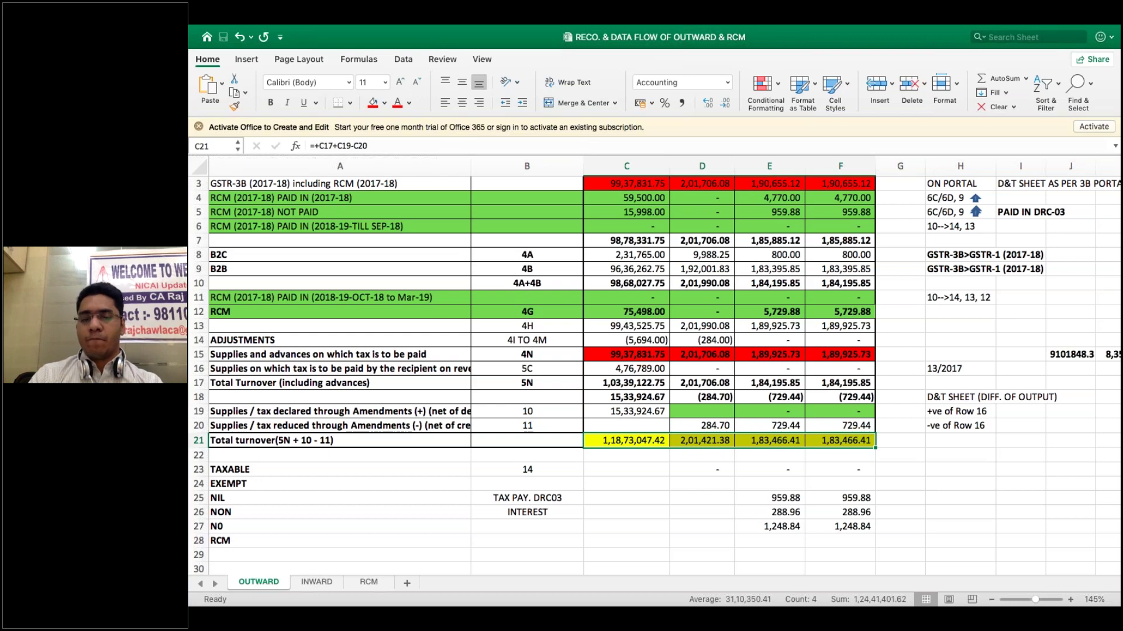
Examine the DRC-03 tax payment amounts and their source formulas in row 25.
{"action": "key", "text": "Down"}
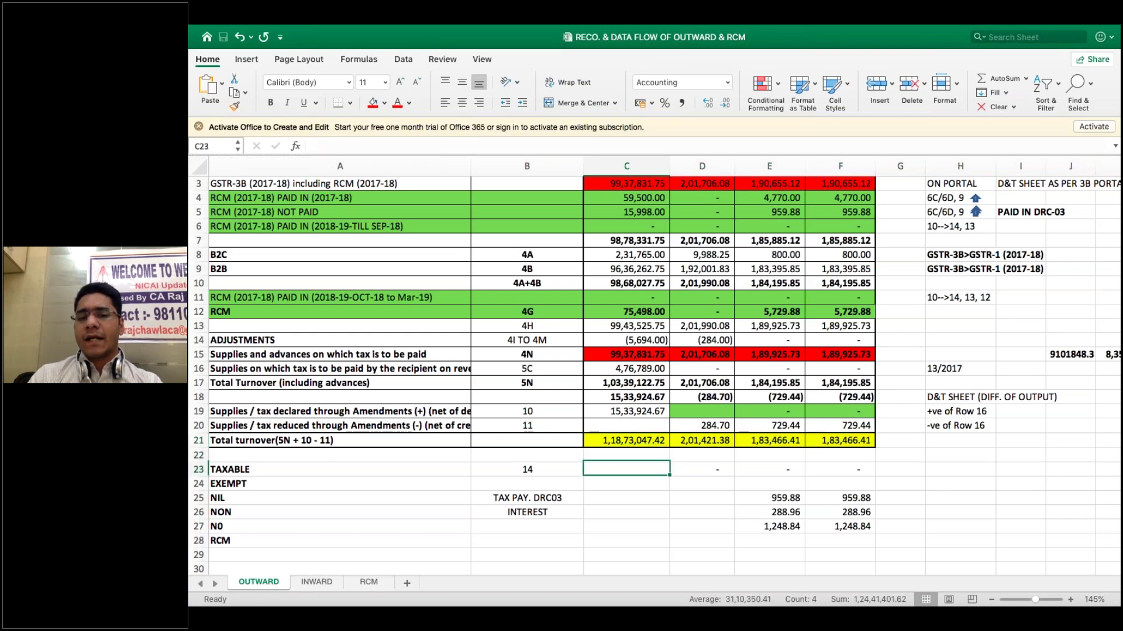
{"action": "key", "text": "Down"}
{"action": "key", "text": "Down"}
{"action": "key", "text": "Down"}
{"action": "key", "text": "Left"}
{"action": "key", "text": "Right"}
{"action": "key", "text": "Right"}
{"action": "key", "text": "Right"}
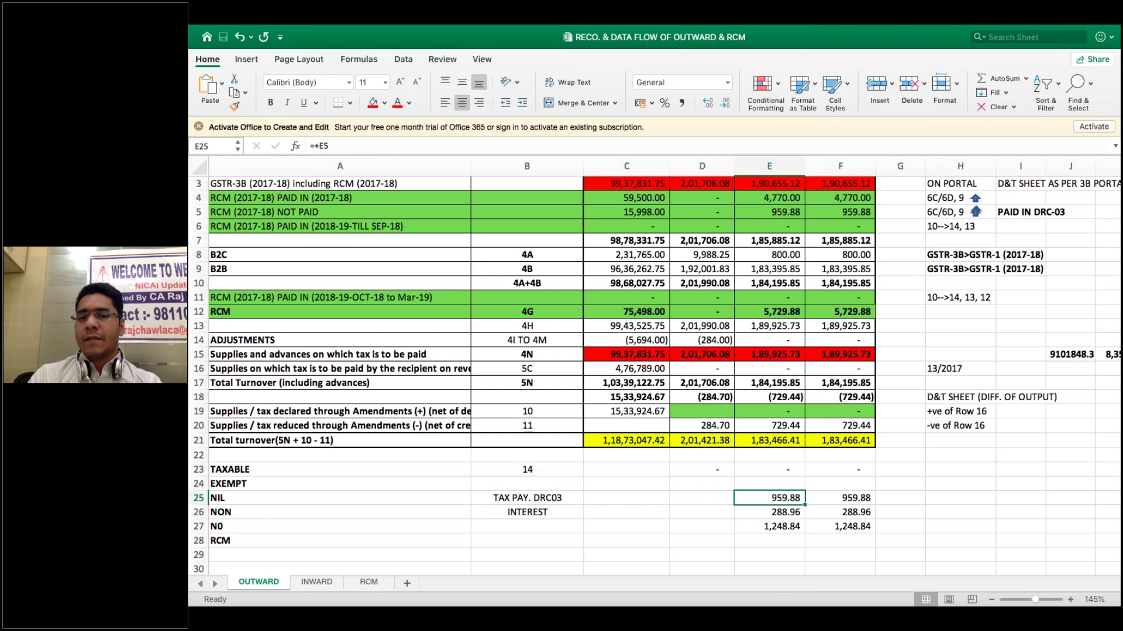
{"action": "key", "text": "Right"}
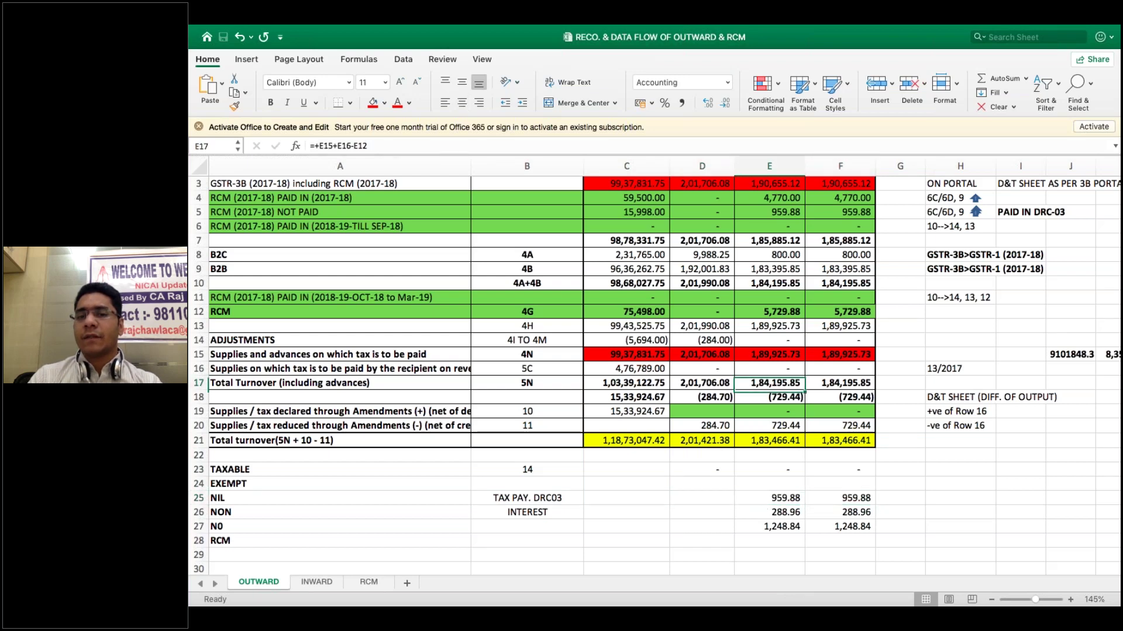
Trace the turnover formulas in column C from the B2C and B2B rows downward.
{"action": "left_click", "coordinate": [626, 255]}
{"action": "key", "text": "Down"}
{"action": "key", "text": "Down"}
{"action": "key", "text": "Down"}
{"action": "key", "text": "Down"}
{"action": "key", "text": "Down"}
{"action": "key", "text": "Down"}
{"action": "key", "text": "Down"}
{"action": "key", "text": "Down"}
{"action": "key", "text": "Down"}
{"action": "key", "text": "Down"}
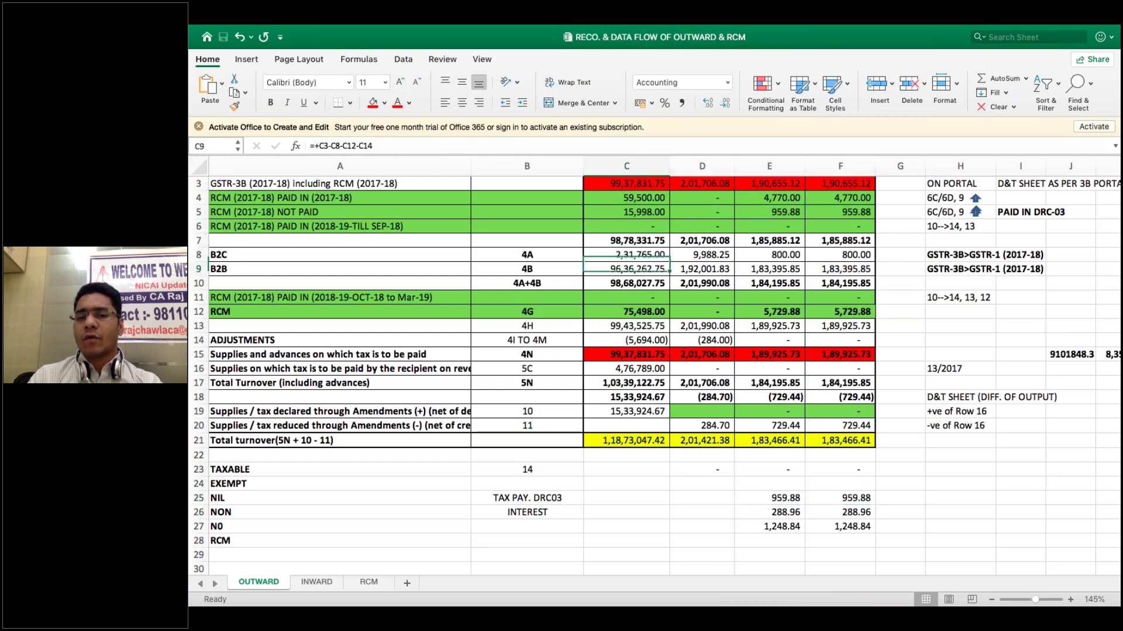
{"action": "key", "text": "Down"}
{"action": "key", "text": "Down"}
{"action": "key", "text": "Down"}
{"action": "key", "text": "Down"}
{"action": "key", "text": "Down"}
{"action": "key", "text": "Down"}
{"action": "key", "text": "Right"}
{"action": "key", "text": "Right"}
Check the DRC-03 tax formulas in row 25 and the tax plus interest totals in E27:F27.
{"action": "left_click", "coordinate": [840, 497]}
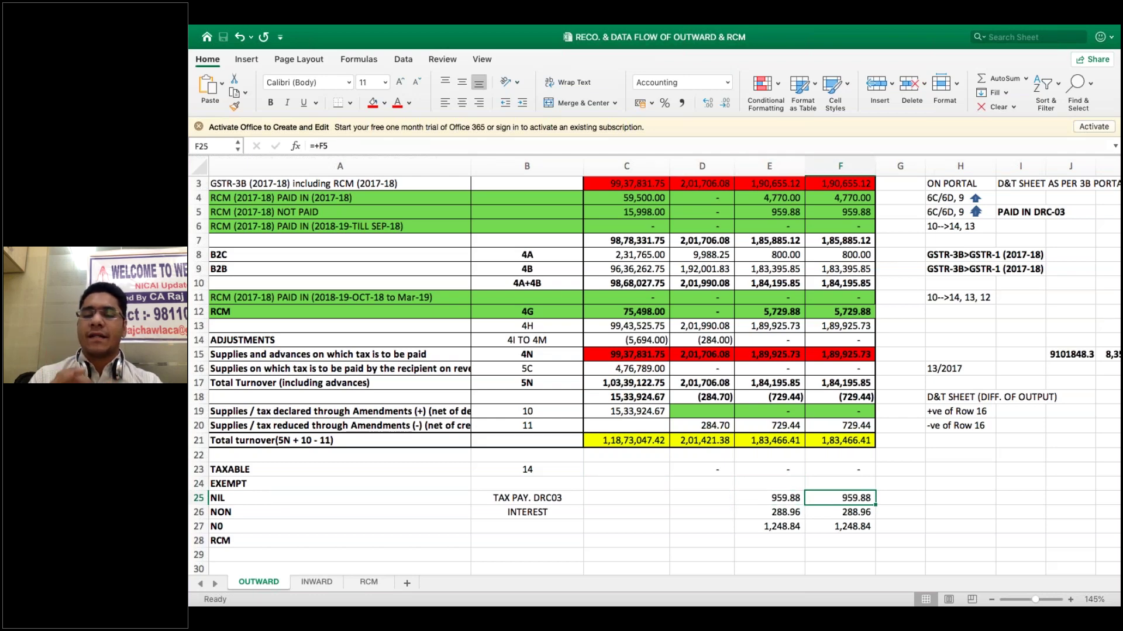
{"action": "left_click_drag", "start_coordinate": [770, 526], "coordinate": [840, 526]}
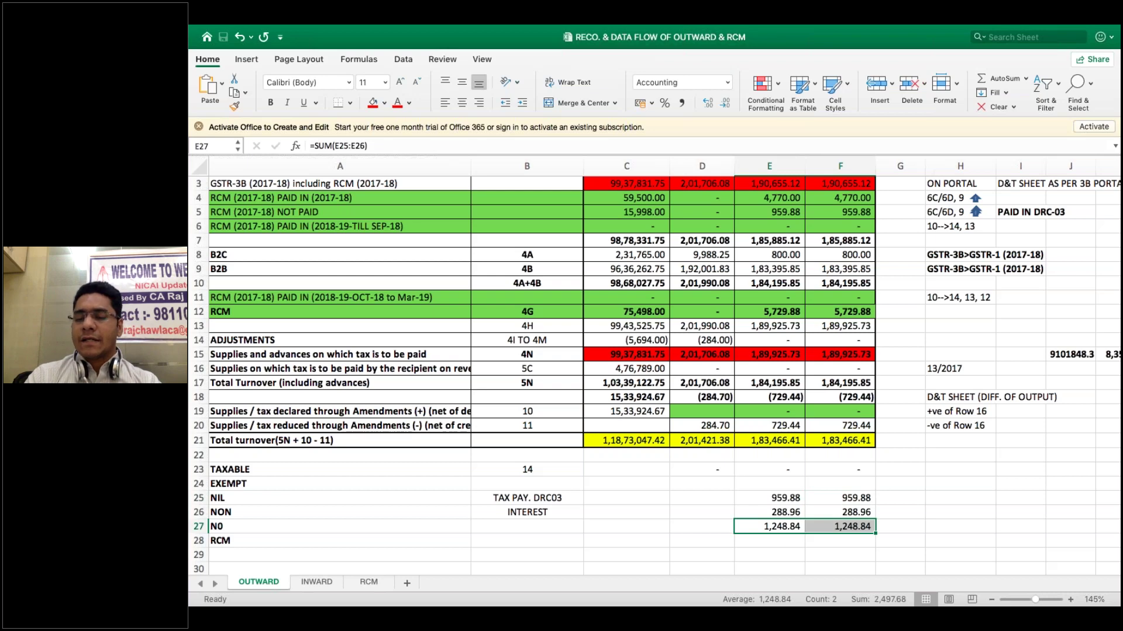
{"action": "left_click", "coordinate": [769, 512]}
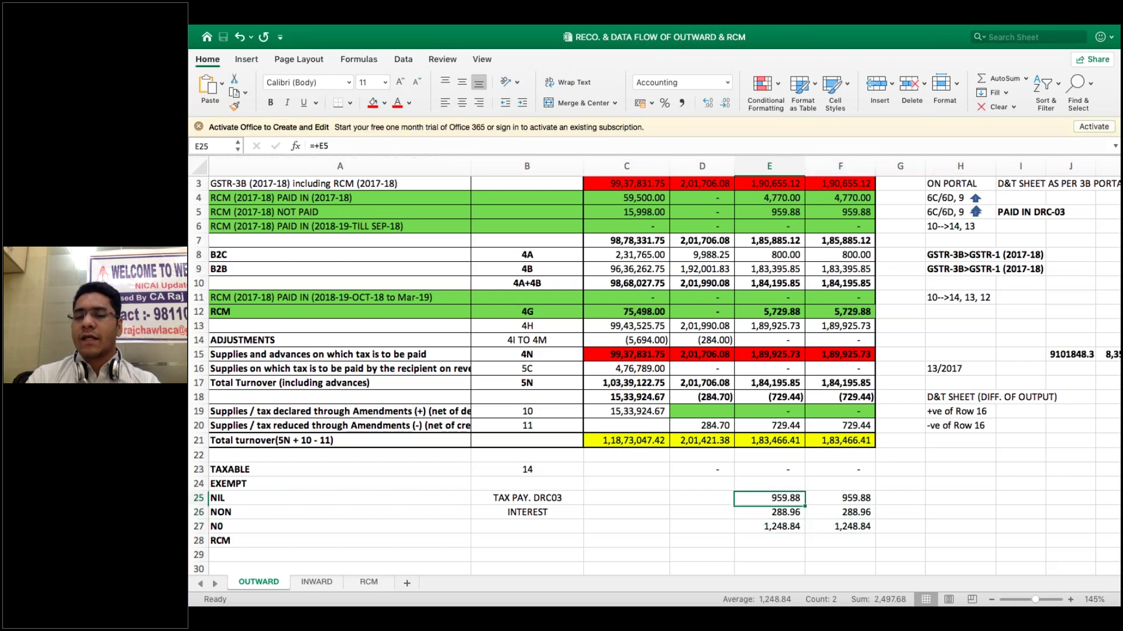
{"action": "left_click_drag", "start_coordinate": [770, 527], "coordinate": [840, 526]}
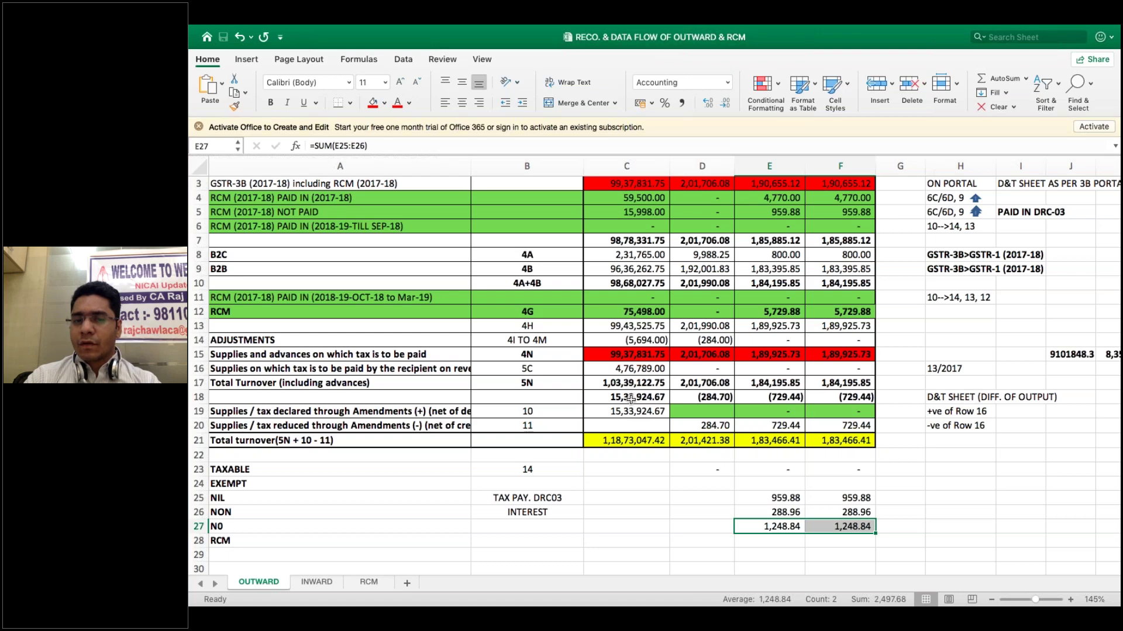
Compare the difference-of-output note in H18 with the differences on the GST DUTIES AND TAXES_17-18 OUTPUT sheet, and return to the OUTWARD sheet.
{"action": "left_click", "coordinate": [961, 397]}
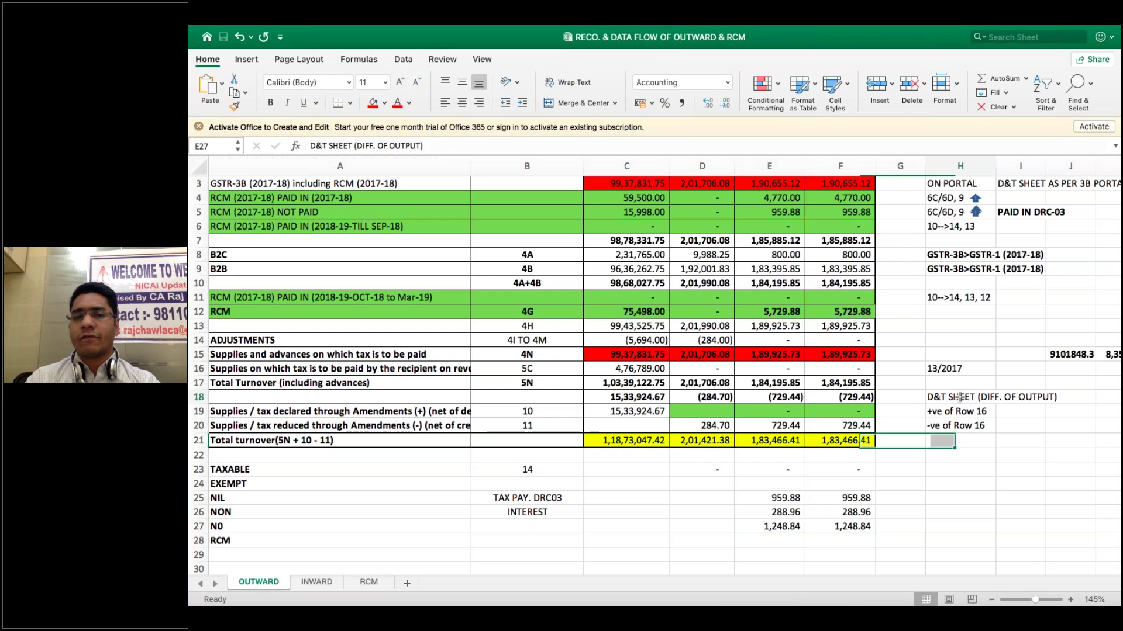
{"action": "left_click", "coordinate": [207, 39]}
{"action": "double_click", "coordinate": [290, 100]}
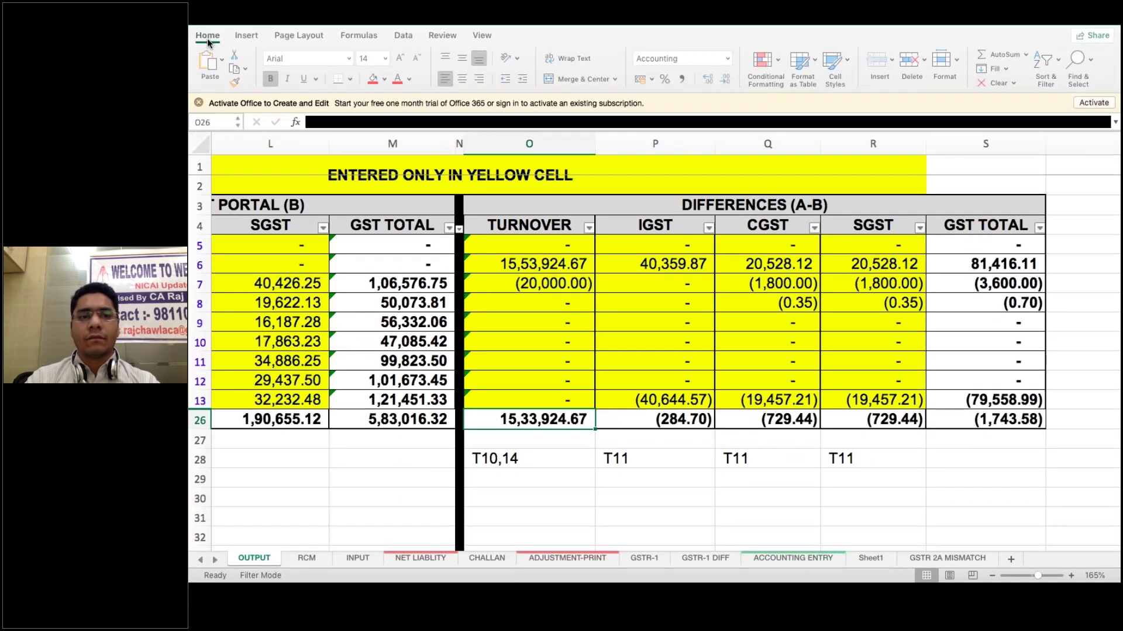
{"action": "left_click", "coordinate": [208, 42]}
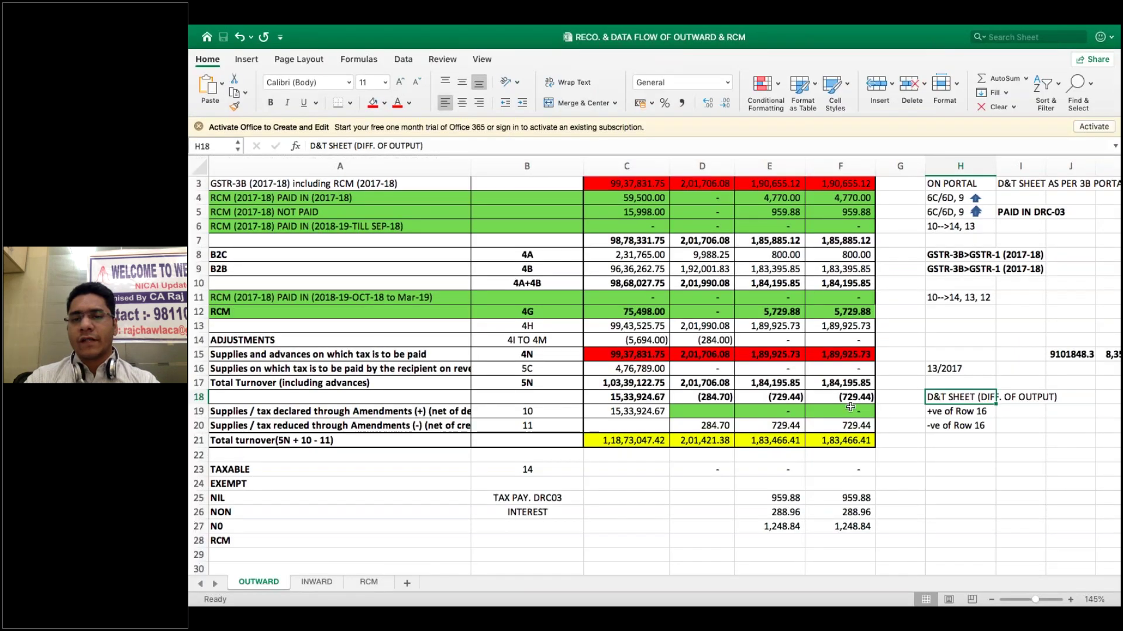
Check the table 10 and 11 amendment formulas against their notes in column H, along with the total turnover row C21:F21.
{"action": "left_click", "coordinate": [933, 414]}
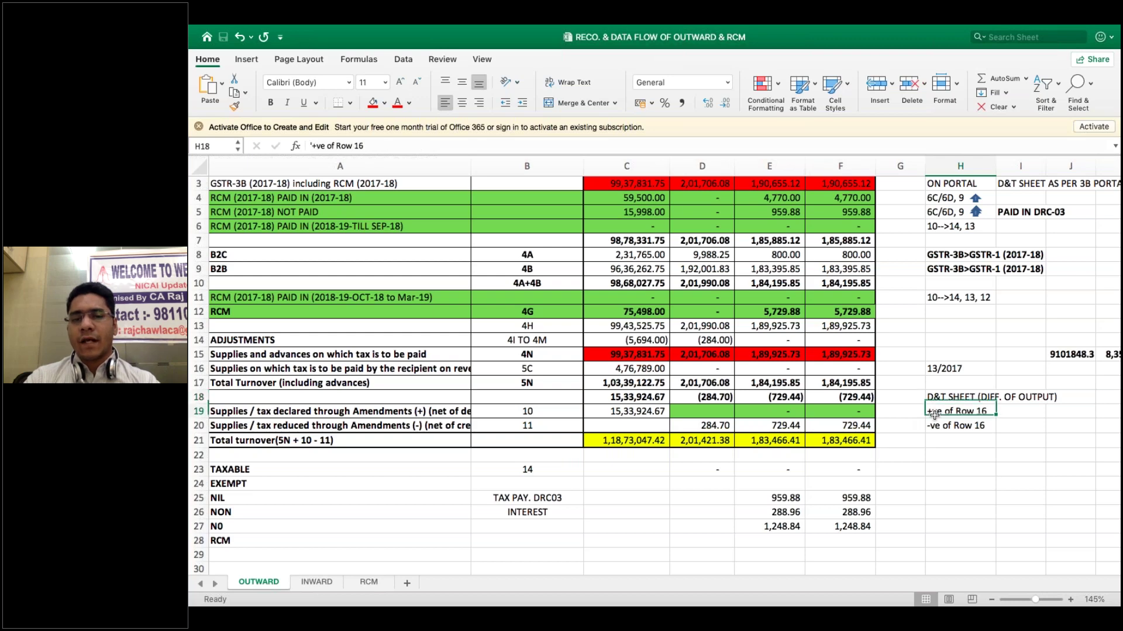
{"action": "left_click", "coordinate": [656, 413]}
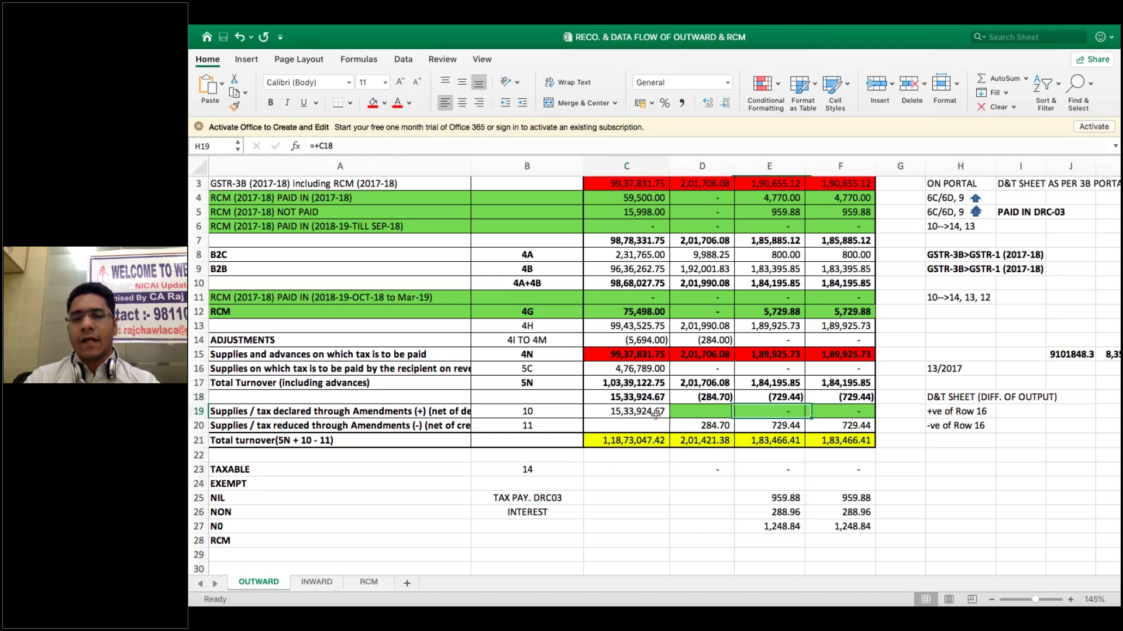
{"action": "left_click", "coordinate": [936, 427]}
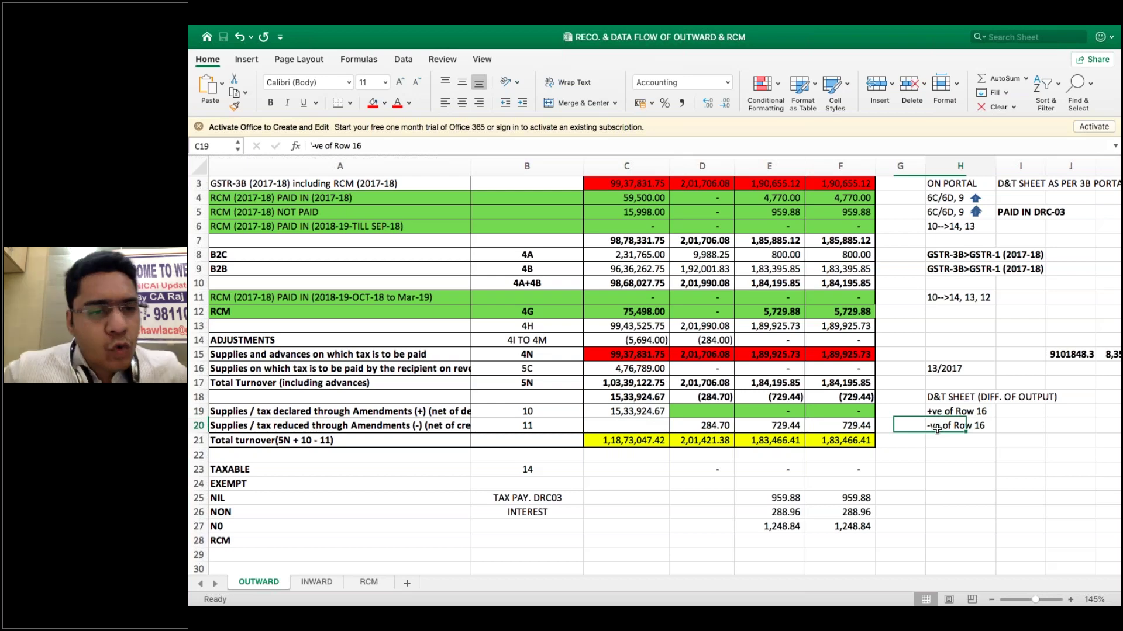
{"action": "left_click", "coordinate": [769, 426]}
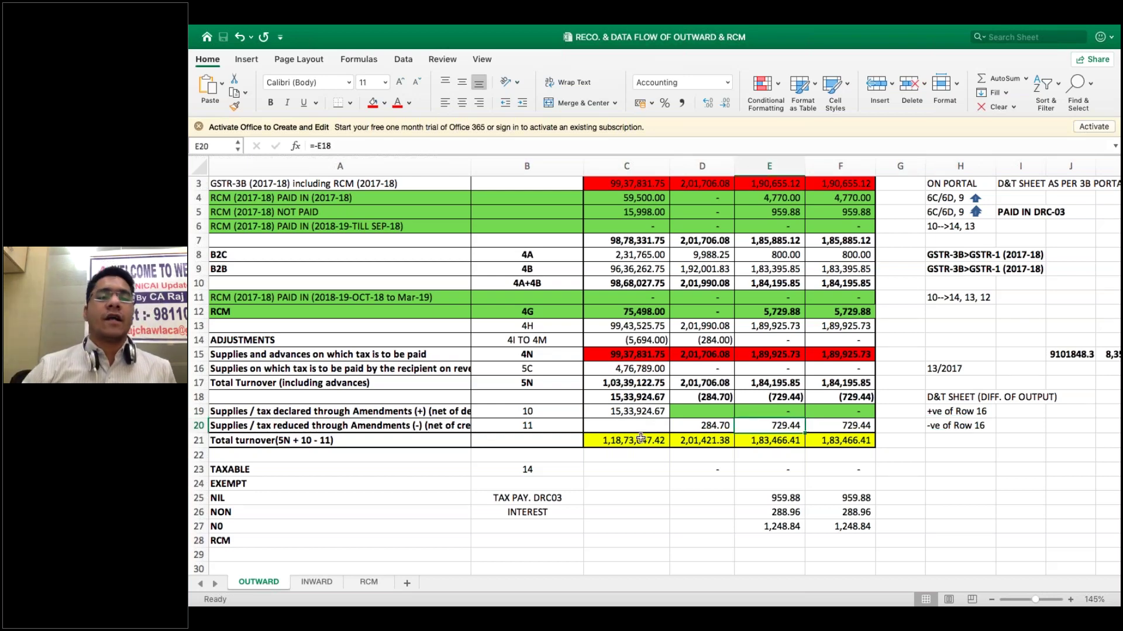
{"action": "left_click_drag", "start_coordinate": [642, 439], "coordinate": [823, 442]}
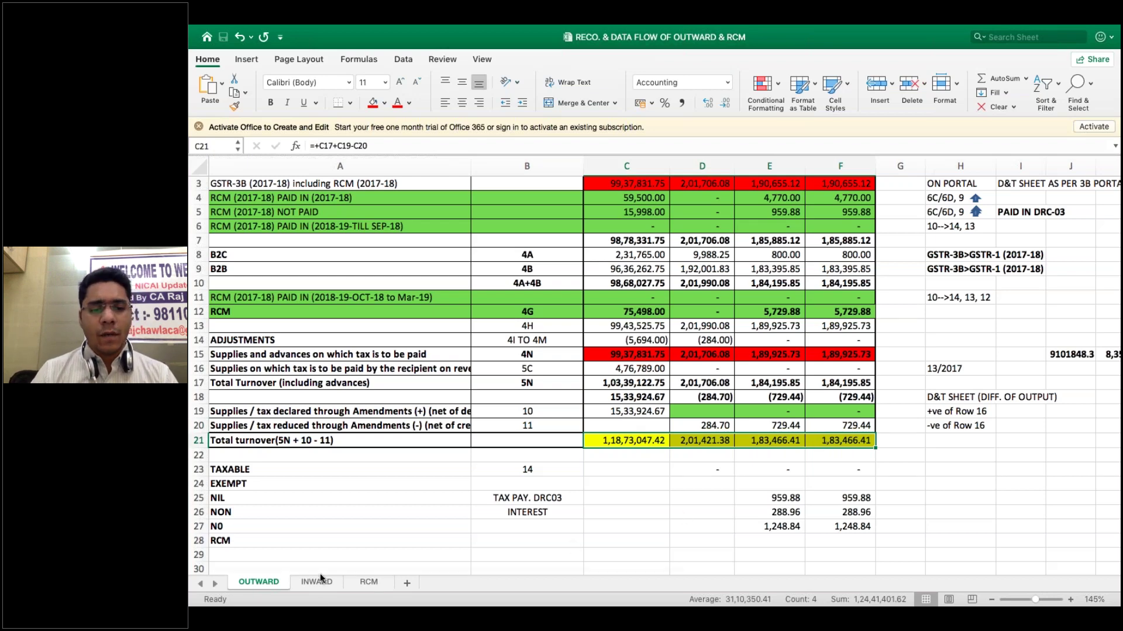
Open the RCM sheet and review the particulars and turnover of the four RCM (2017-18) rows, A3:C6.
{"action": "left_click", "coordinate": [359, 580]}
{"action": "left_click", "coordinate": [1041, 601]}
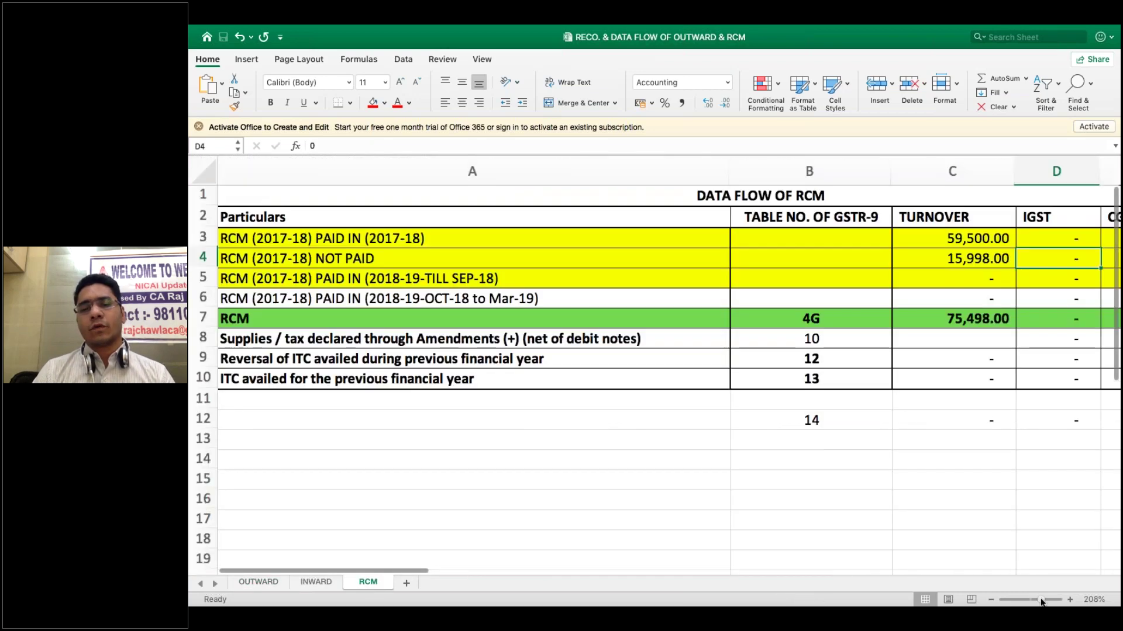
{"action": "left_click", "coordinate": [1042, 601]}
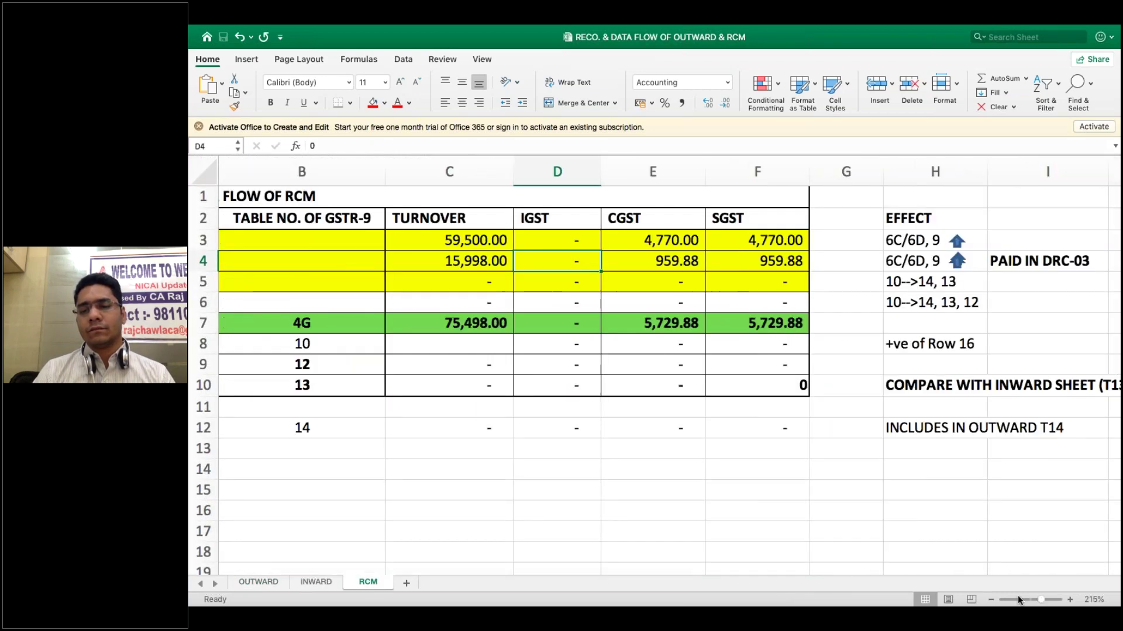
{"action": "left_click_drag", "start_coordinate": [1041, 602], "coordinate": [1036, 602]}
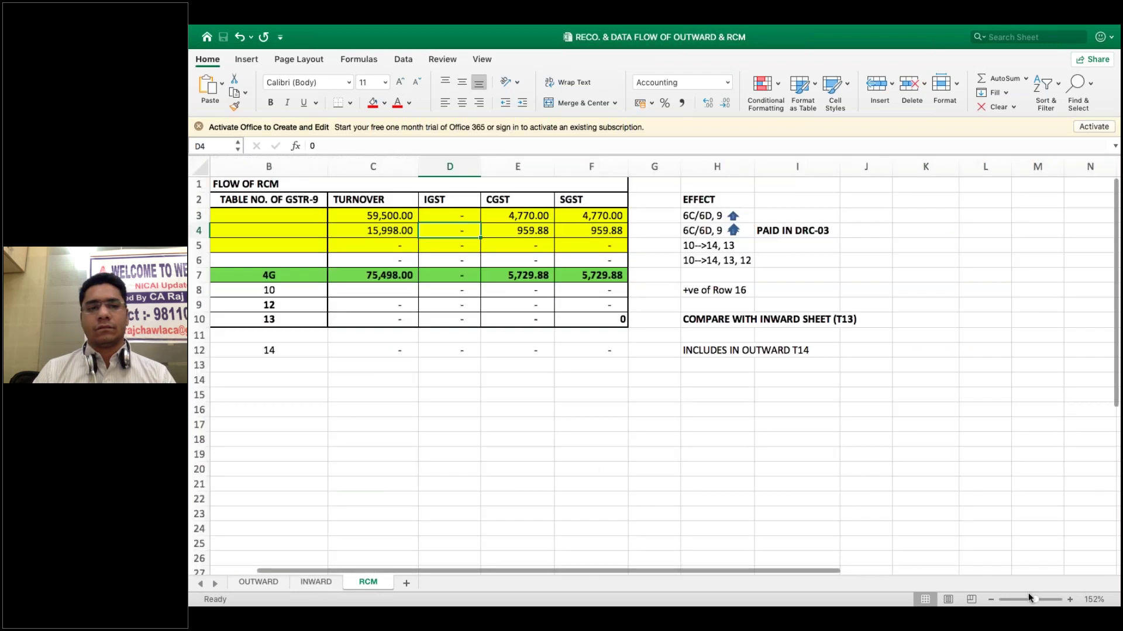
{"action": "left_click", "coordinate": [246, 216]}
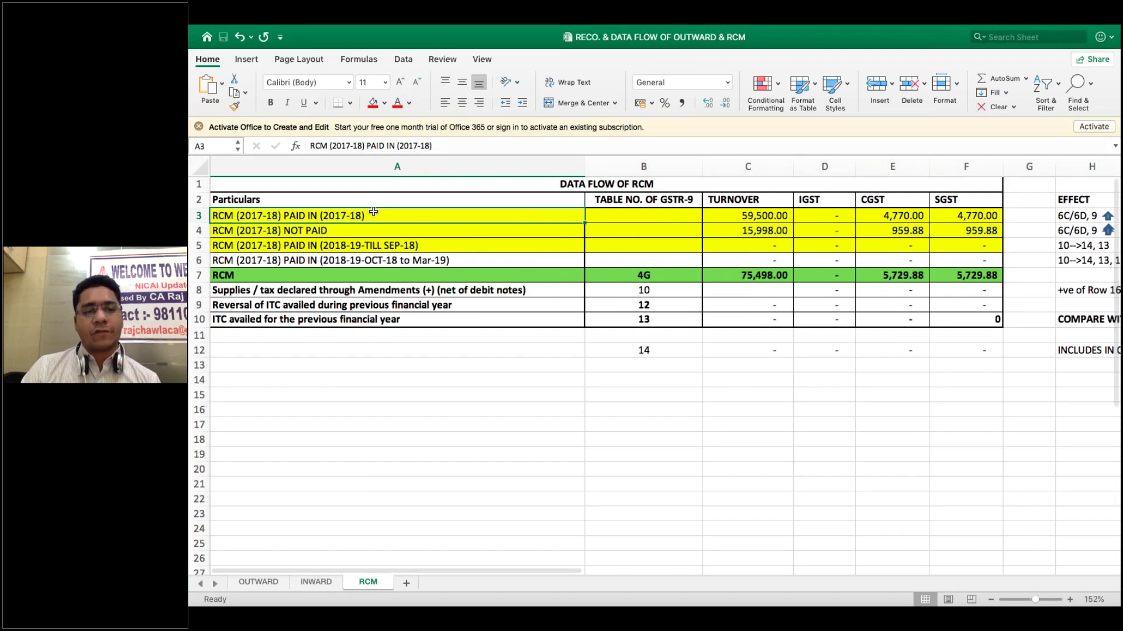
{"action": "key", "text": "Right"}
{"action": "key", "text": "Right"}
{"action": "key", "text": "Down"}
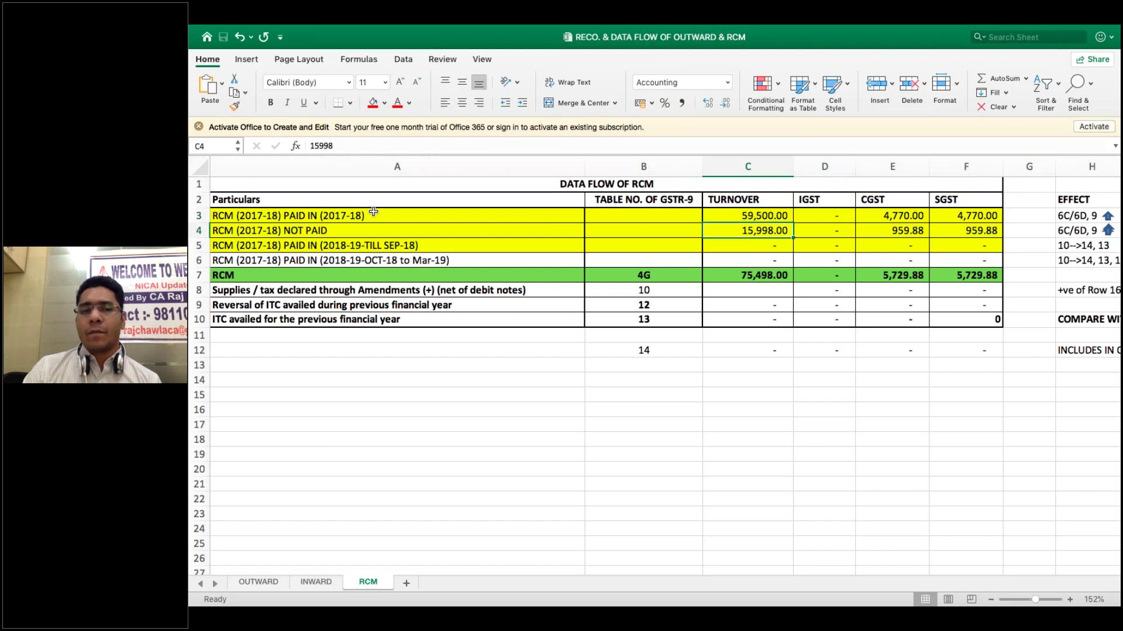
{"action": "key", "text": "Down"}
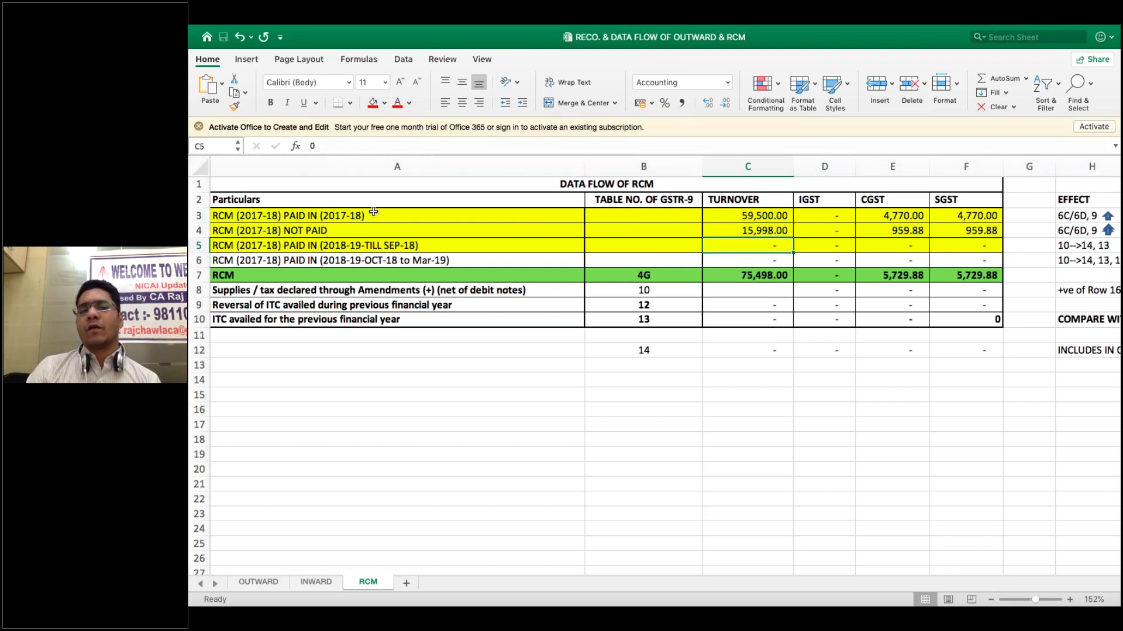
{"action": "key", "text": "Left"}
{"action": "key", "text": "Left"}
{"action": "key", "text": "Down"}
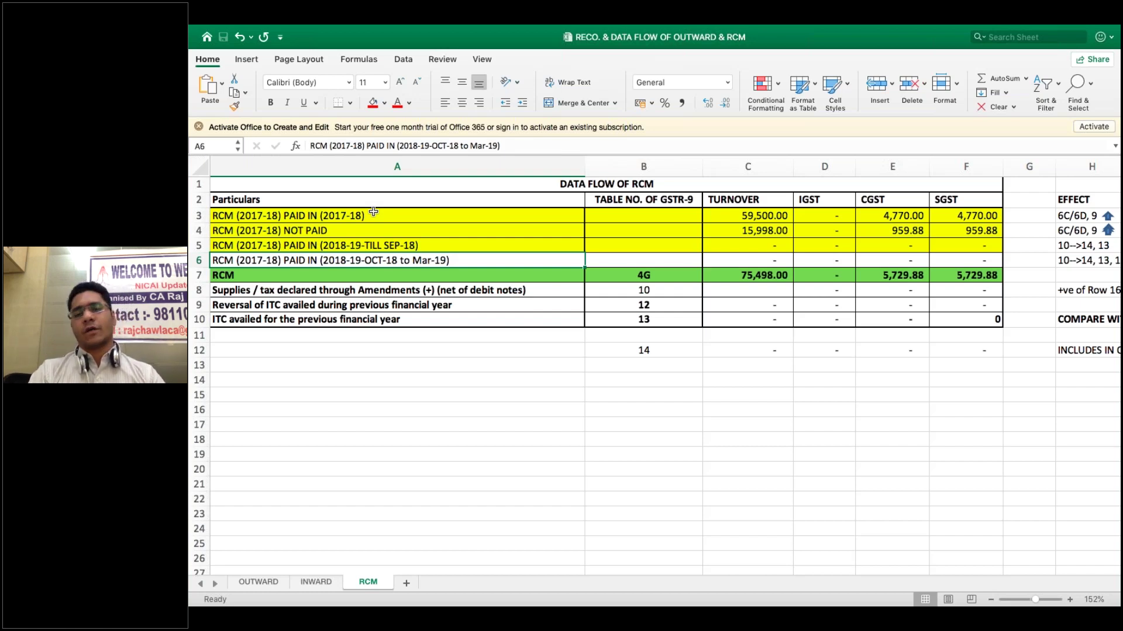
Review the particulars for RCM 4G, table 10 amendments, and table 12 and 13 ITC in rows 7 to 10.
{"action": "key", "text": "Down"}
{"action": "key", "text": "Down"}
{"action": "key", "text": "Down"}
{"action": "key", "text": "Down"}
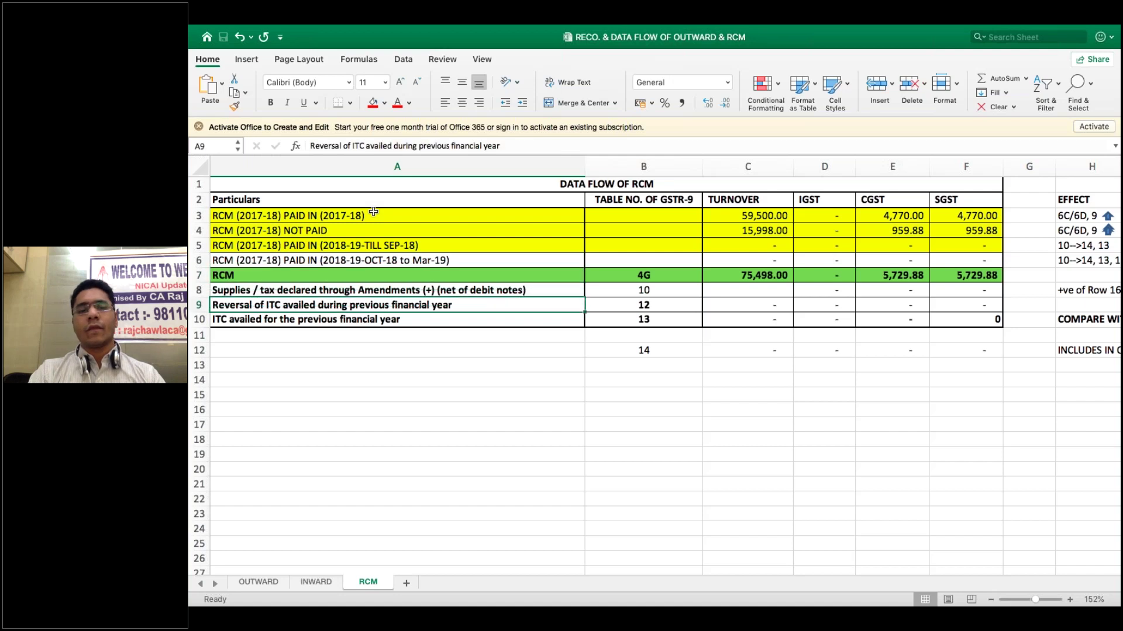
{"action": "key", "text": "Down"}
{"action": "key", "text": "Down"}
{"action": "key", "text": "Down"}
{"action": "key", "text": "Up"}
{"action": "key", "text": "Up"}
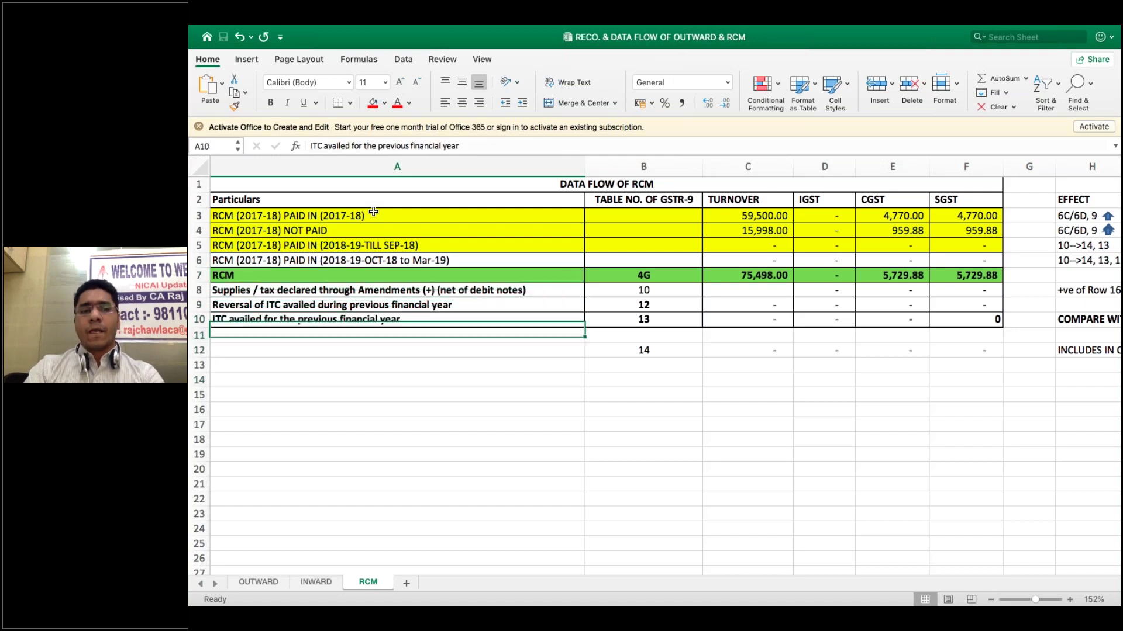
{"action": "key", "text": "Up"}
{"action": "key", "text": "Up"}
{"action": "key", "text": "Up"}
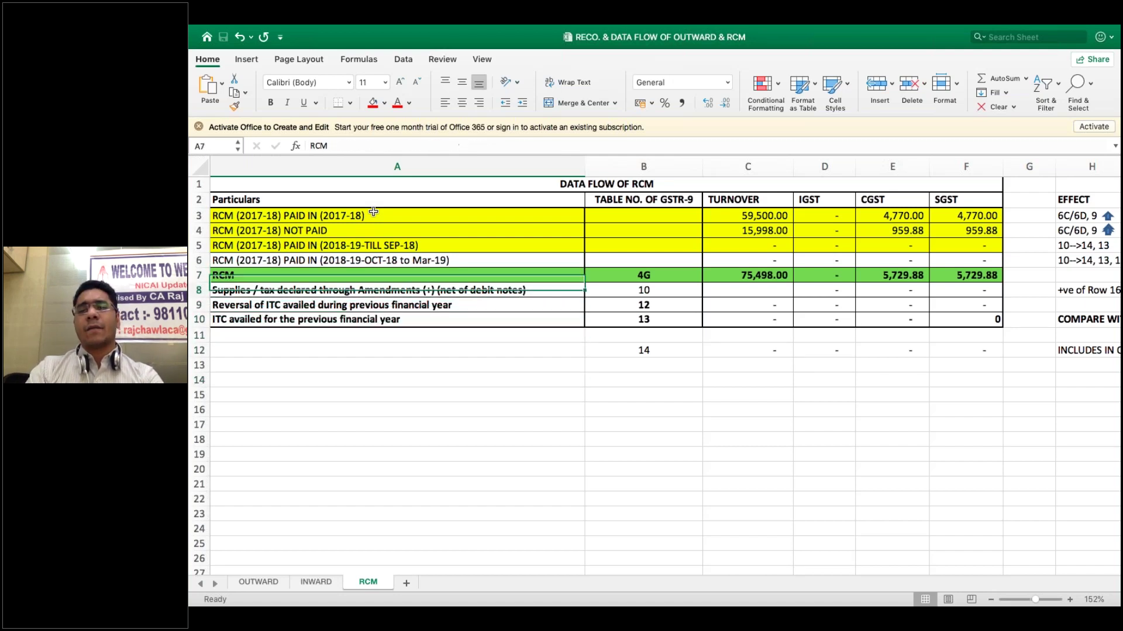
{"action": "key", "text": "Up"}
{"action": "key", "text": "Up"}
{"action": "key", "text": "Up"}
{"action": "key", "text": "Up"}
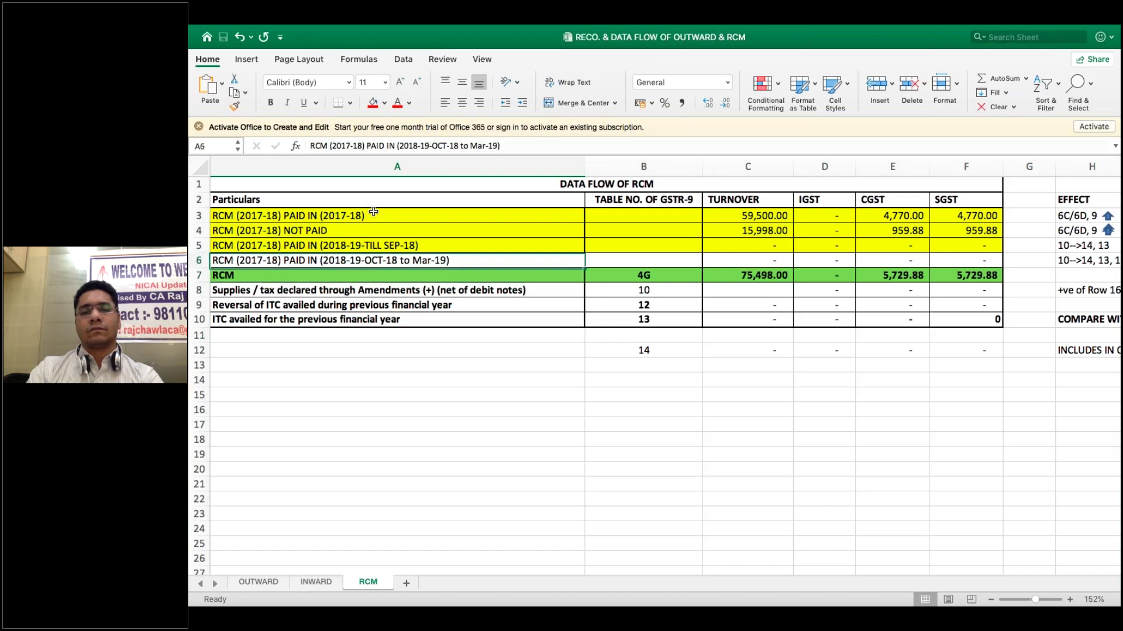
Narrow columns A and B on the RCM sheet so the EFFECT notes in column H fit in view.
{"action": "key", "text": "Right"}
{"action": "key", "text": "Right"}
{"action": "key", "text": "Right"}
{"action": "key", "text": "Right"}
{"action": "key", "text": "Right"}
{"action": "key", "text": "Right"}
{"action": "key", "text": "Right"}
{"action": "key", "text": "Right"}
{"action": "left_click", "coordinate": [373, 211]}
{"action": "left_click_drag", "start_coordinate": [585, 166], "coordinate": [535, 166]}
{"action": "left_click_drag", "start_coordinate": [652, 166], "coordinate": [589, 166]}
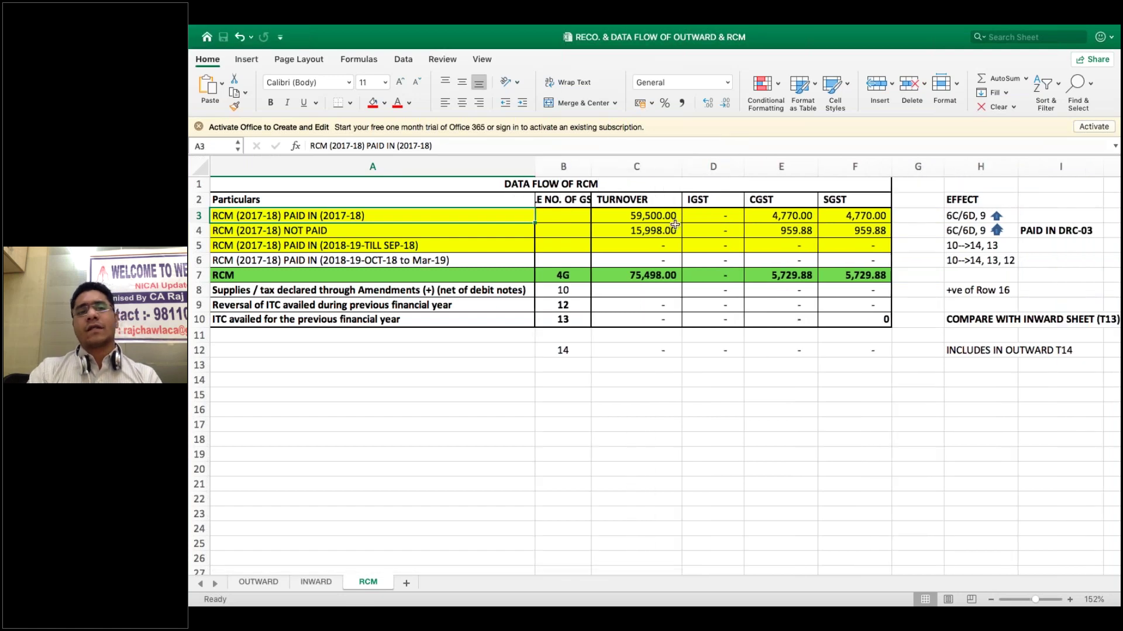
Enter 4G in G3 and G4, beside the effect notes for RCM paid in 2017-18 and RCM not paid.
{"action": "left_click", "coordinate": [960, 216]}
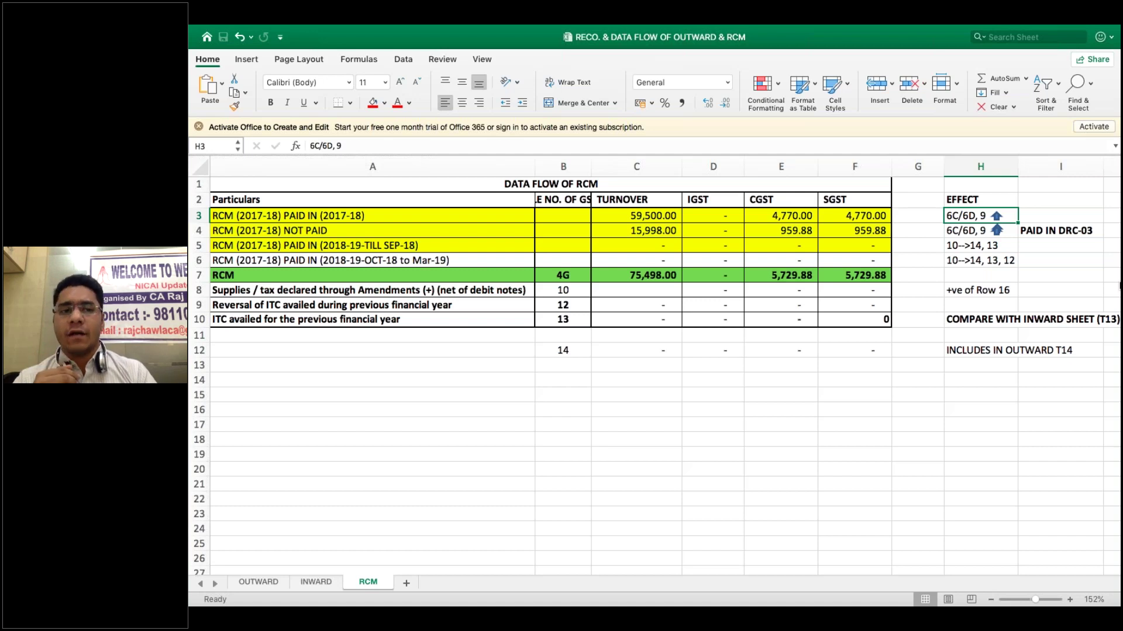
{"action": "left_click", "coordinate": [917, 215]}
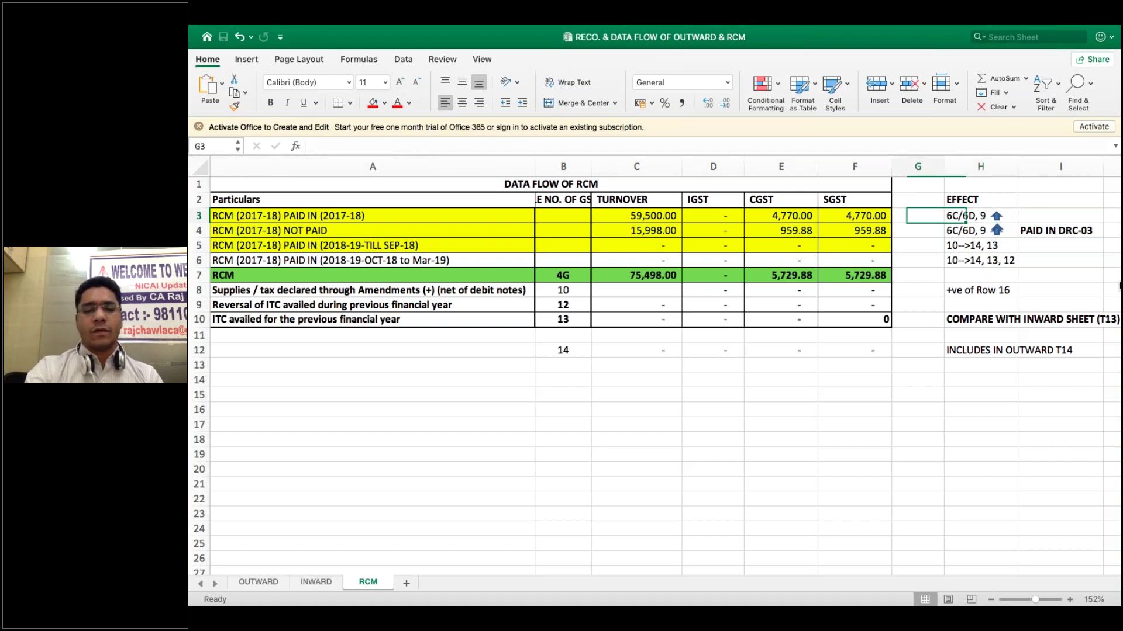
{"action": "type", "text": "4G"}
{"action": "key", "text": "Return"}
{"action": "key", "text": "Up"}
{"action": "key", "text": "Right"}
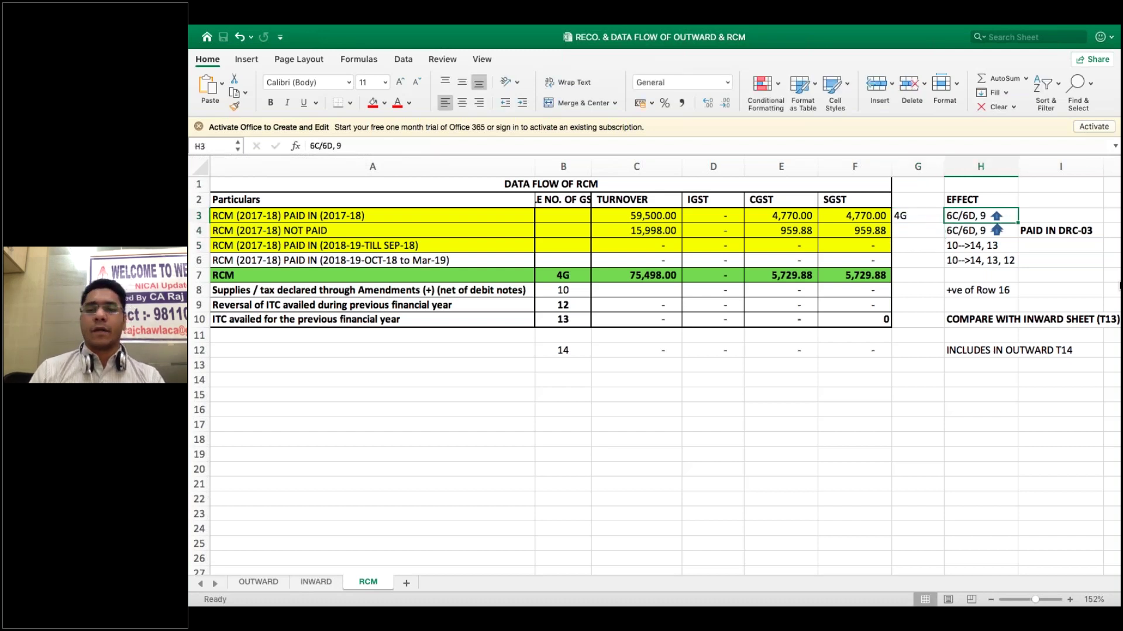
{"action": "key", "text": "Down"}
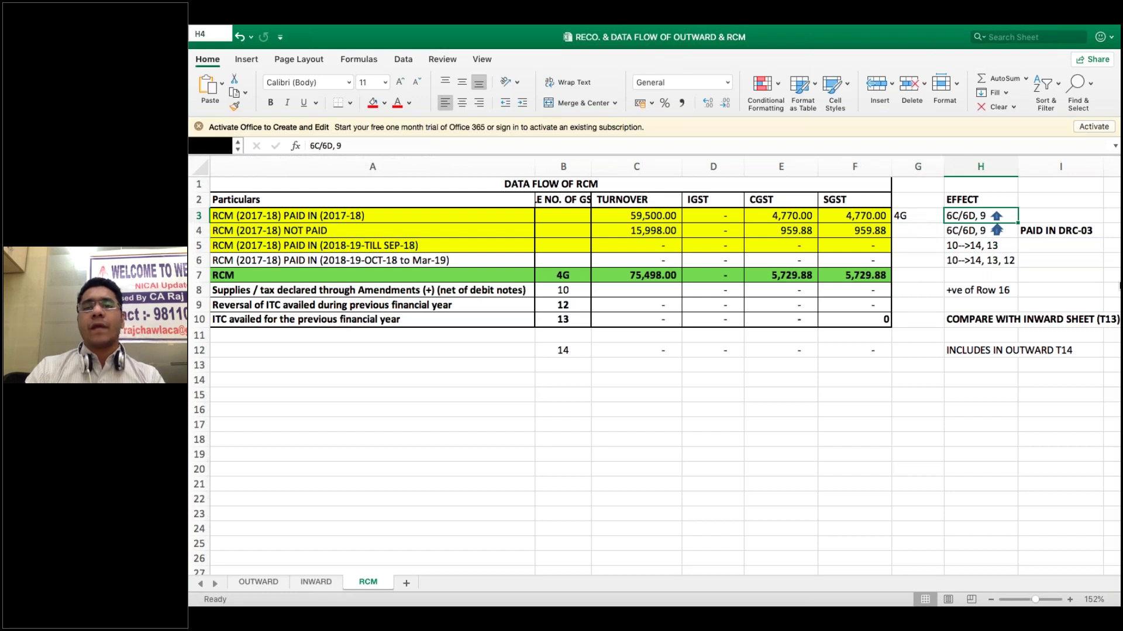
{"action": "key", "text": "Left"}
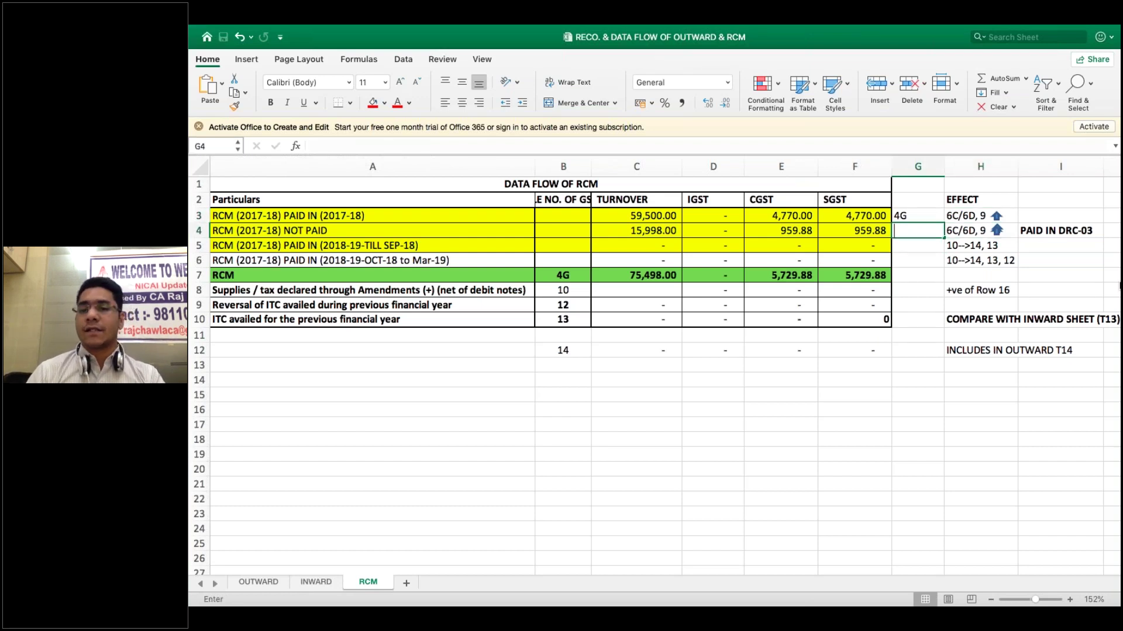
{"action": "type", "text": "4"}
{"action": "key", "text": "Return"}
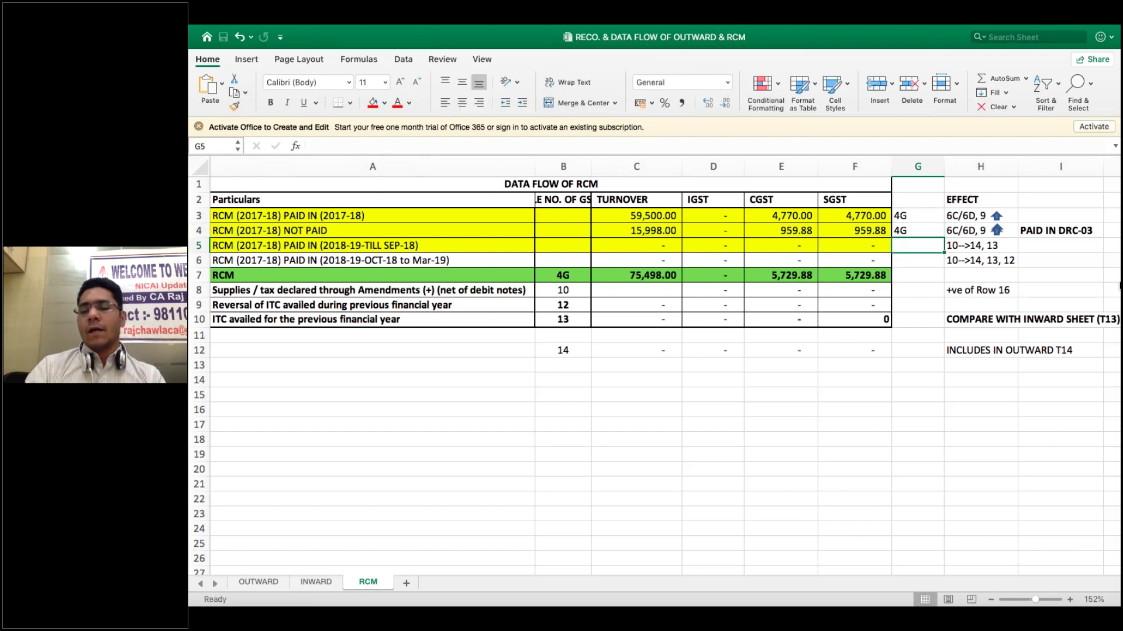
{"action": "left_click", "coordinate": [917, 215]}
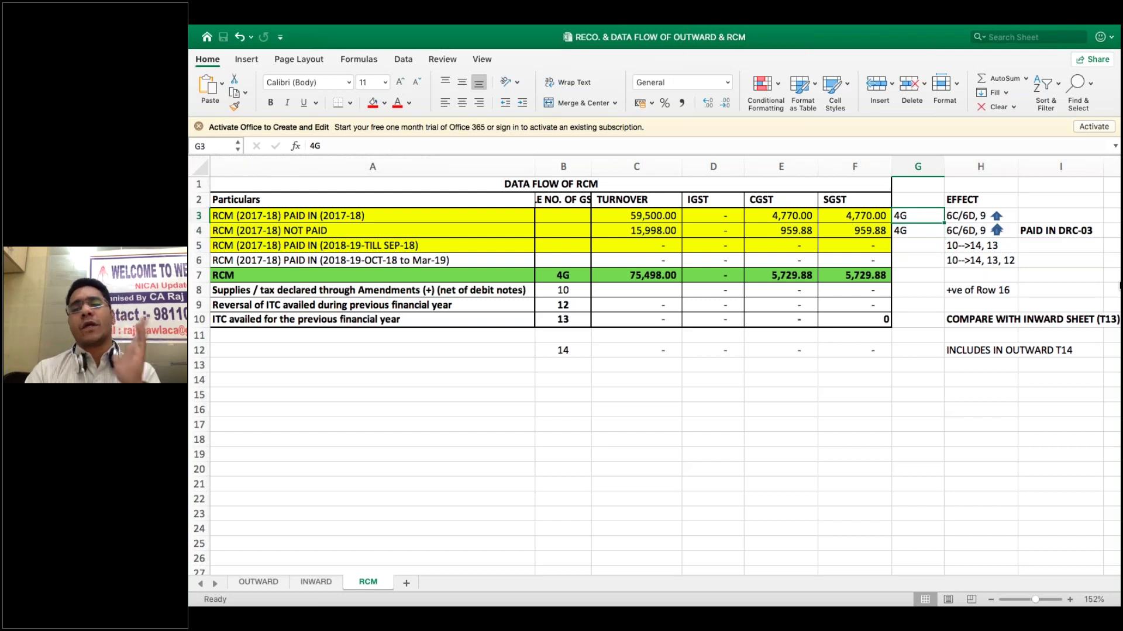
{"action": "key", "text": "Down"}
{"action": "key", "text": "Down"}
{"action": "type", "text": "=F5"}
{"action": "key", "text": "Escape"}
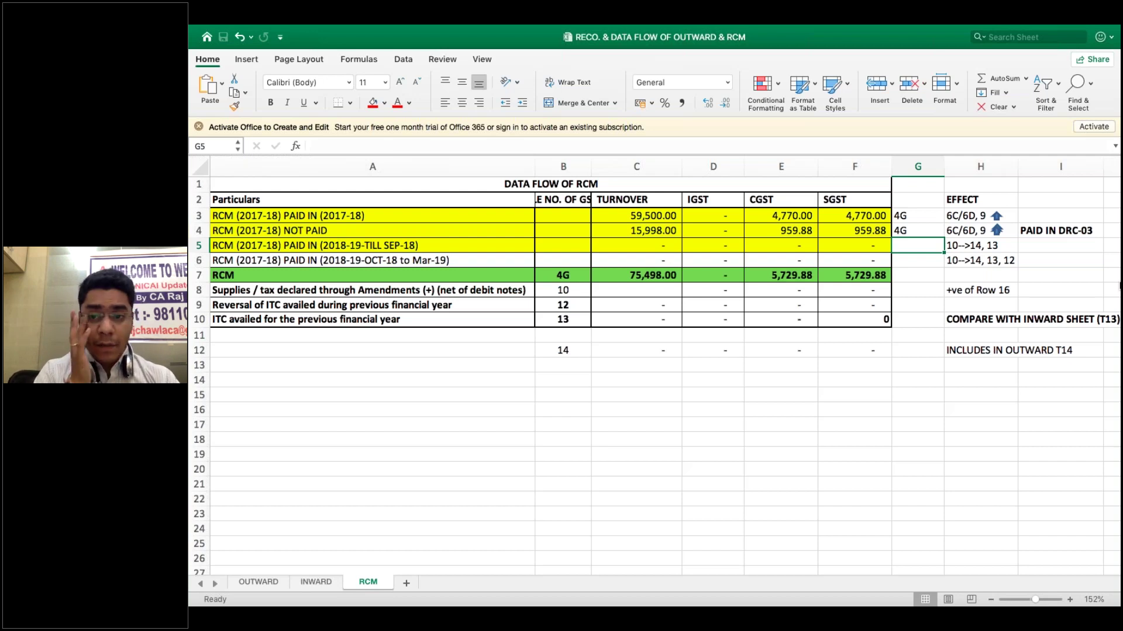
Enter the label RCM 2017-18 PAID IN 2018-19 in A15, below the RCM data flow table.
{"action": "key", "text": "Down"}
{"action": "key", "text": "Down"}
{"action": "key", "text": "Down"}
{"action": "key", "text": "Down"}
{"action": "key", "text": "Down"}
{"action": "key", "text": "Down"}
{"action": "key", "text": "Down"}
{"action": "key", "text": "Down"}
{"action": "key", "text": "Down"}
{"action": "left_click", "coordinate": [372, 395]}
{"action": "type", "text": "R"}
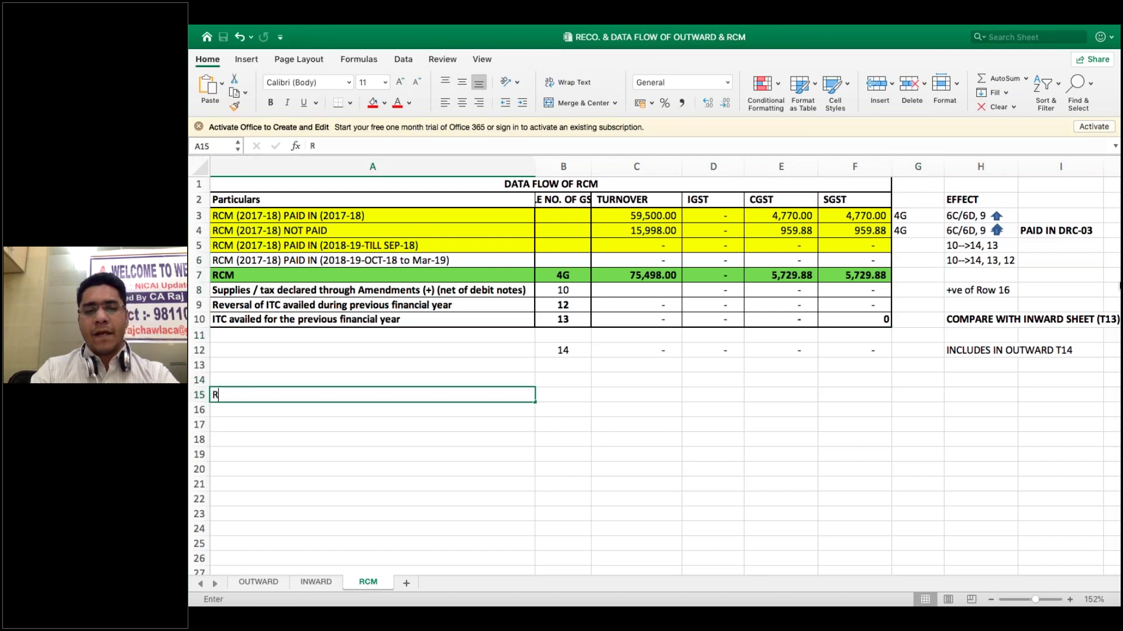
{"action": "type", "text": "CM 2017-"}
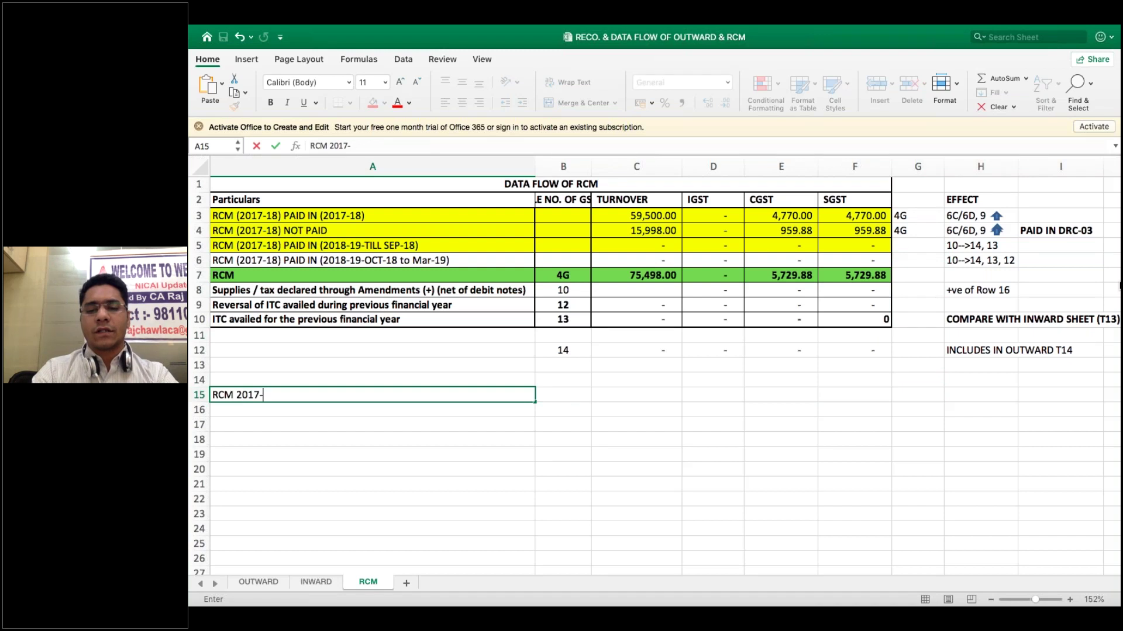
{"action": "type", "text": "18 PAID I"}
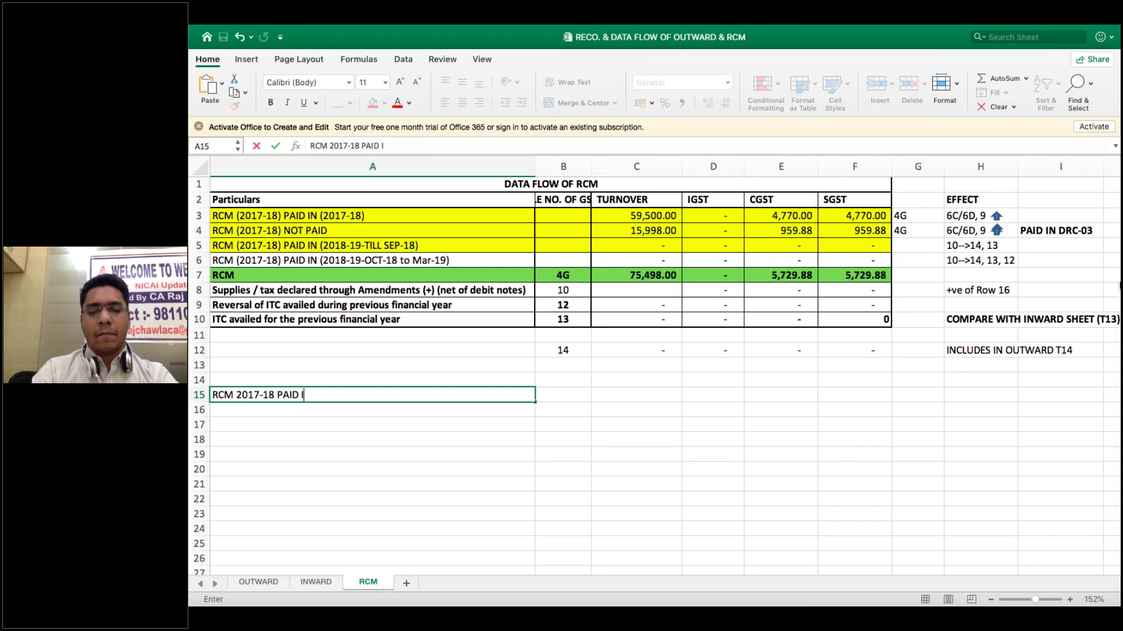
{"action": "type", "text": "N 2018-19"}
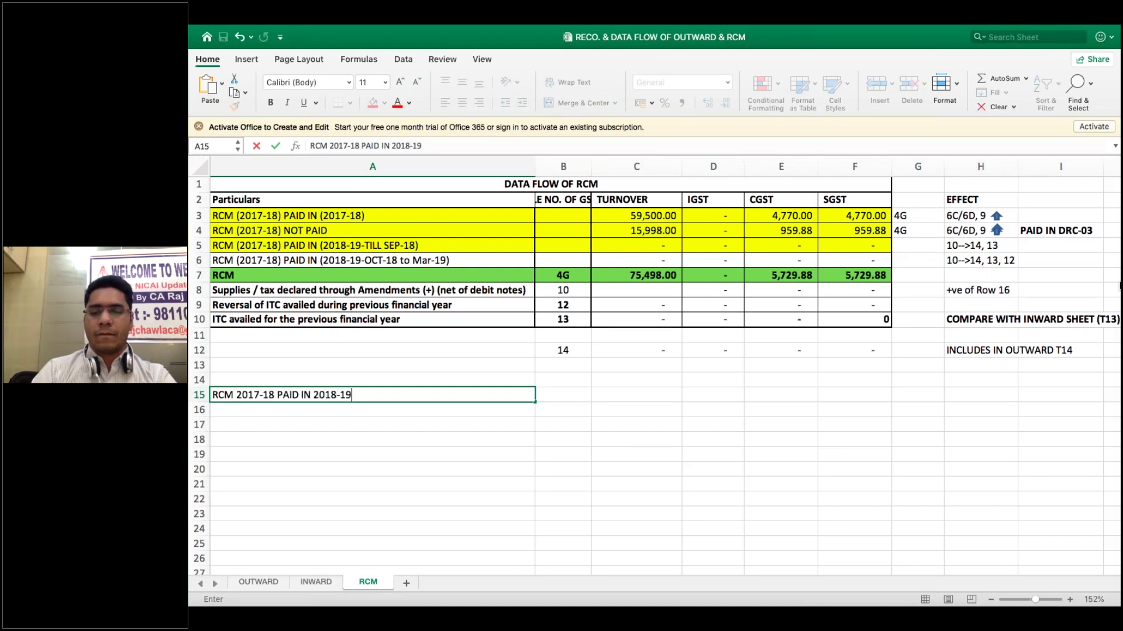
{"action": "key", "text": "Return"}
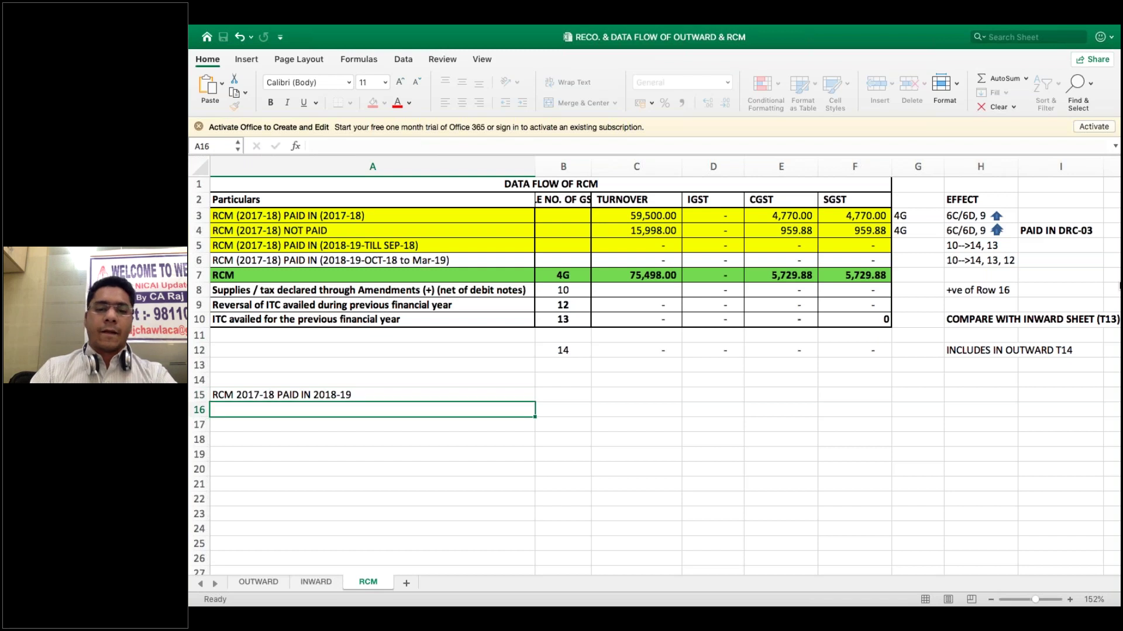
Enter the column headings PART-V in B15 and RCM-4G in C15, beside the RCM 2017-18 paid in 2018-19 label.
{"action": "left_click", "coordinate": [563, 395]}
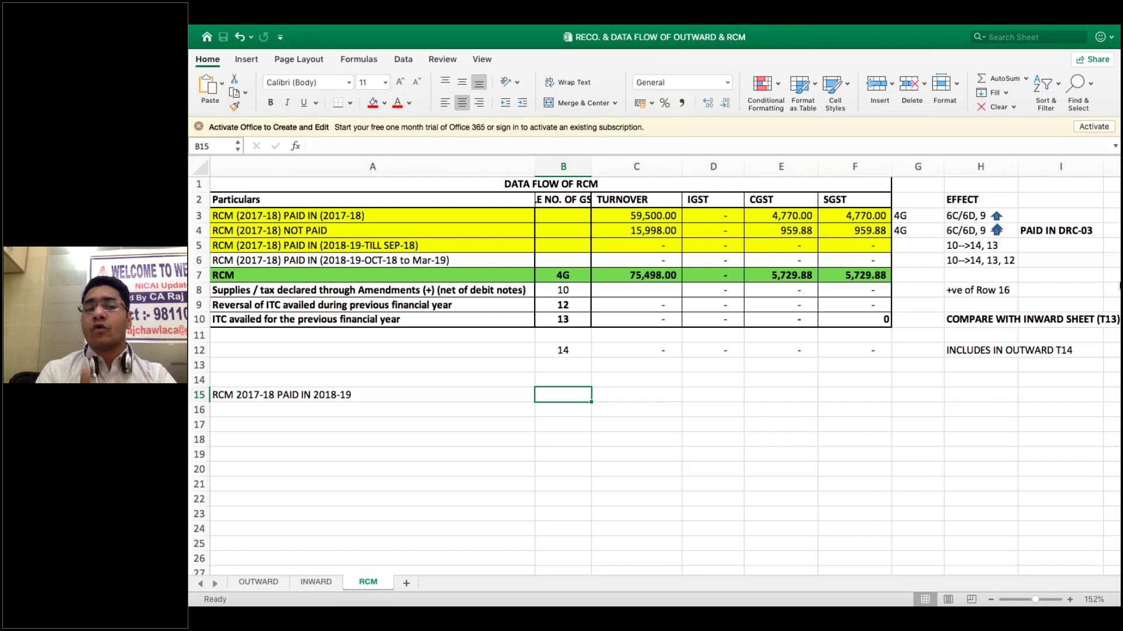
{"action": "type", "text": "PART-V"}
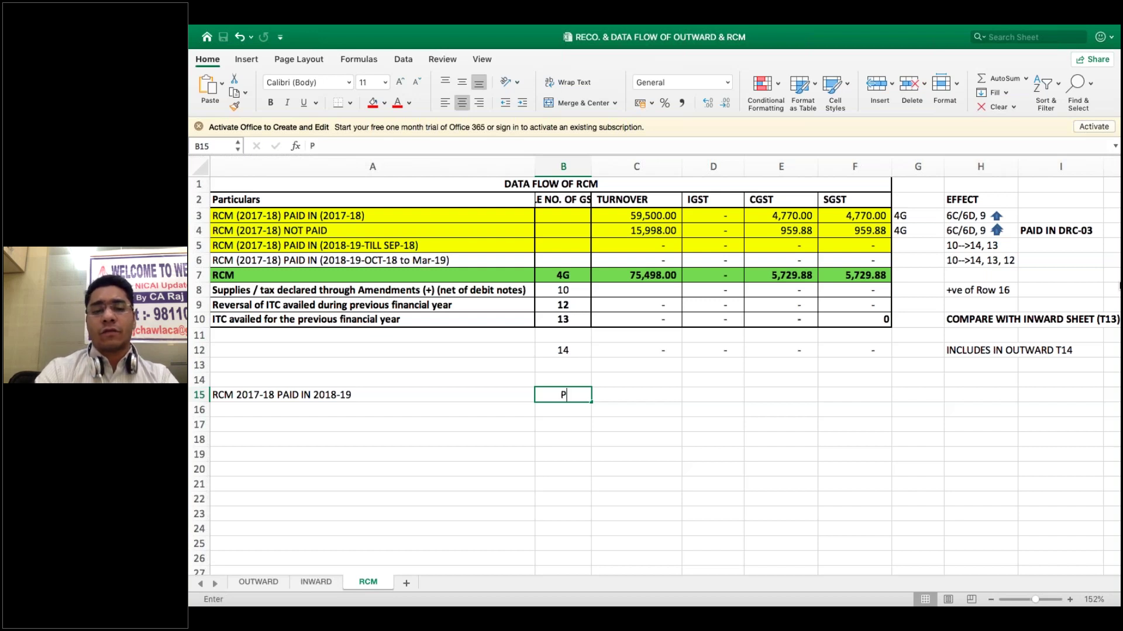
{"action": "key", "text": "Return"}
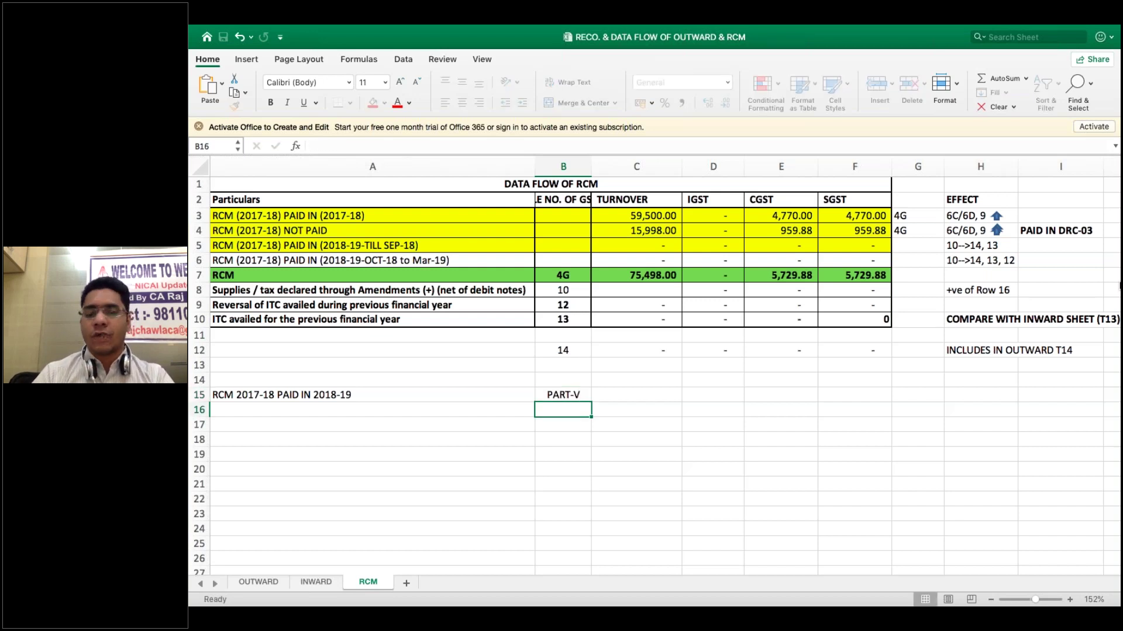
{"action": "left_click", "coordinate": [636, 394]}
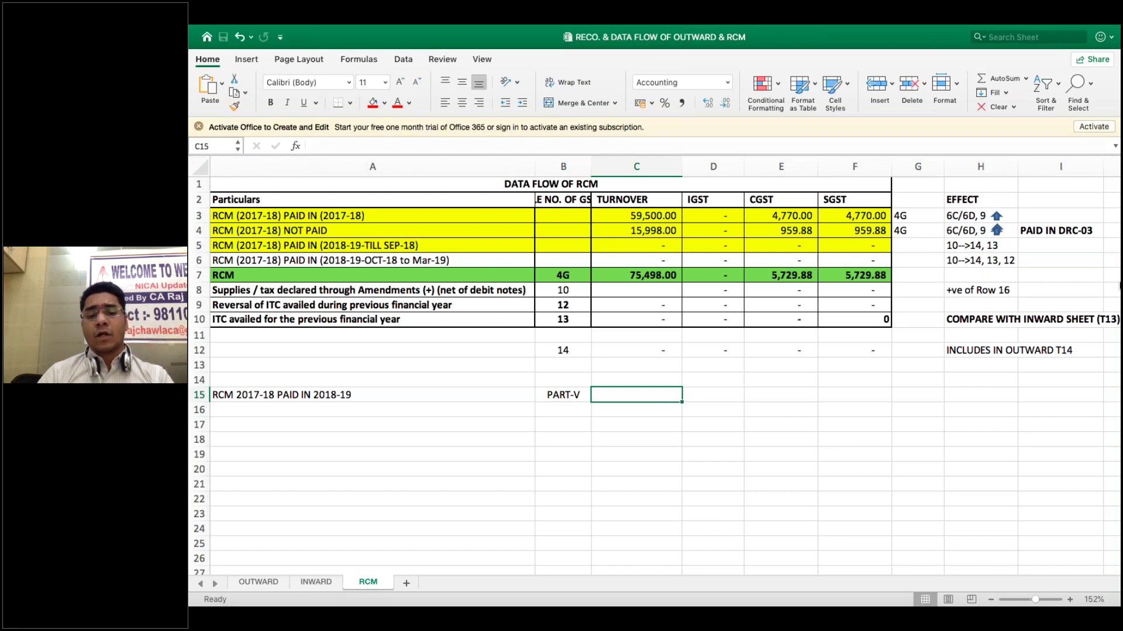
{"action": "type", "text": "RCM-4G"}
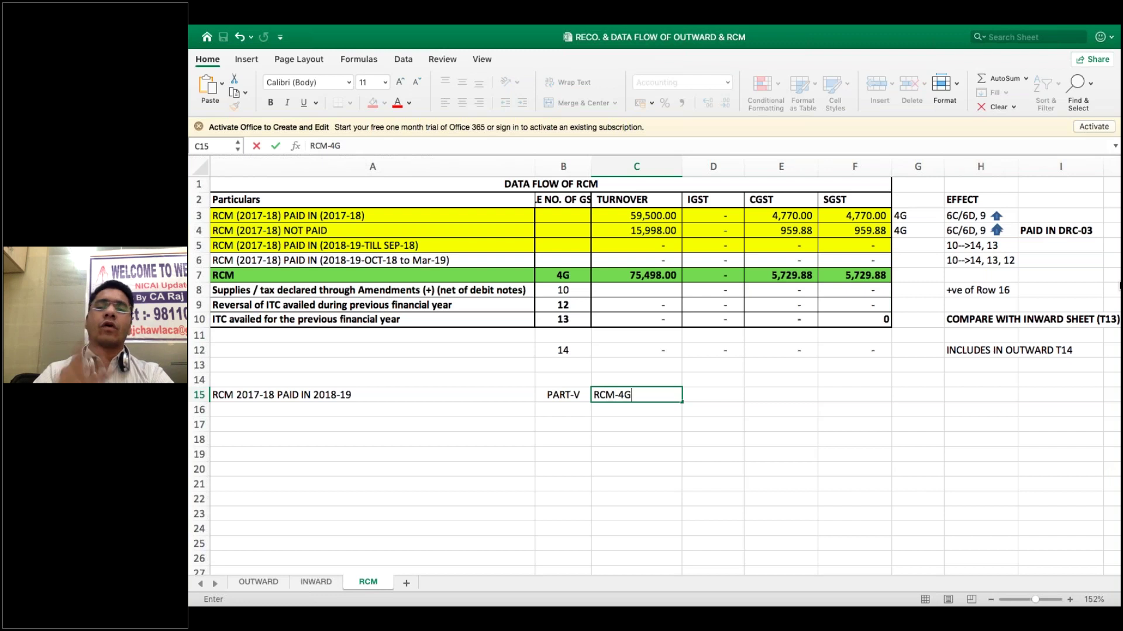
{"action": "key", "text": "Return"}
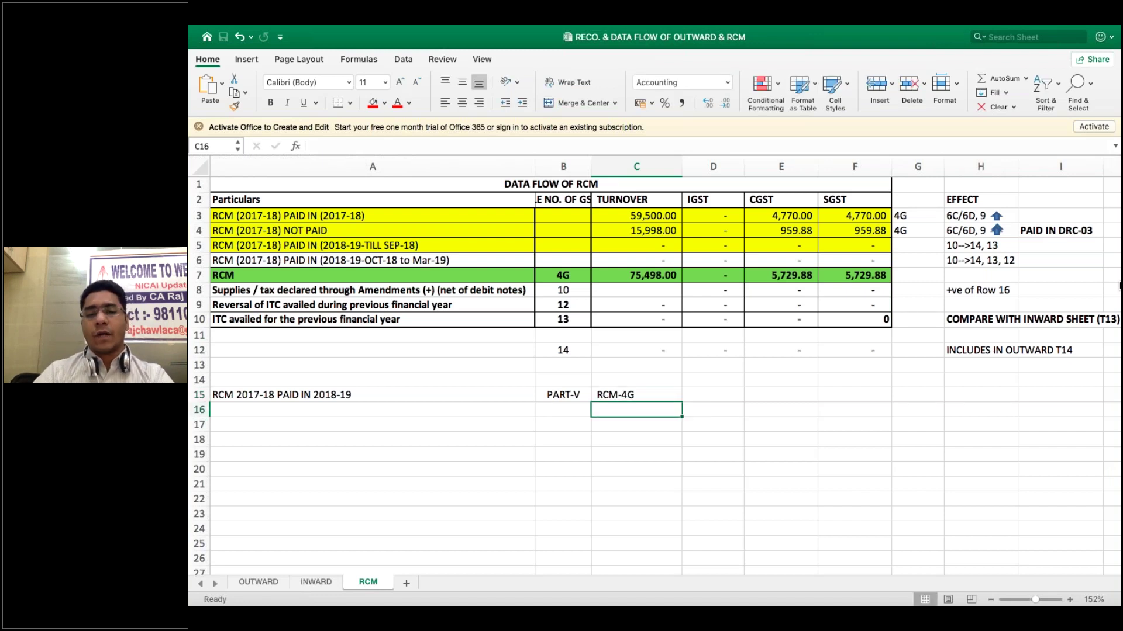
Under PART-V, enter an example value of 100000 in B17 and compute its 2.5% tax in B18 with +B17*2.5%.
{"action": "left_click", "coordinate": [562, 424]}
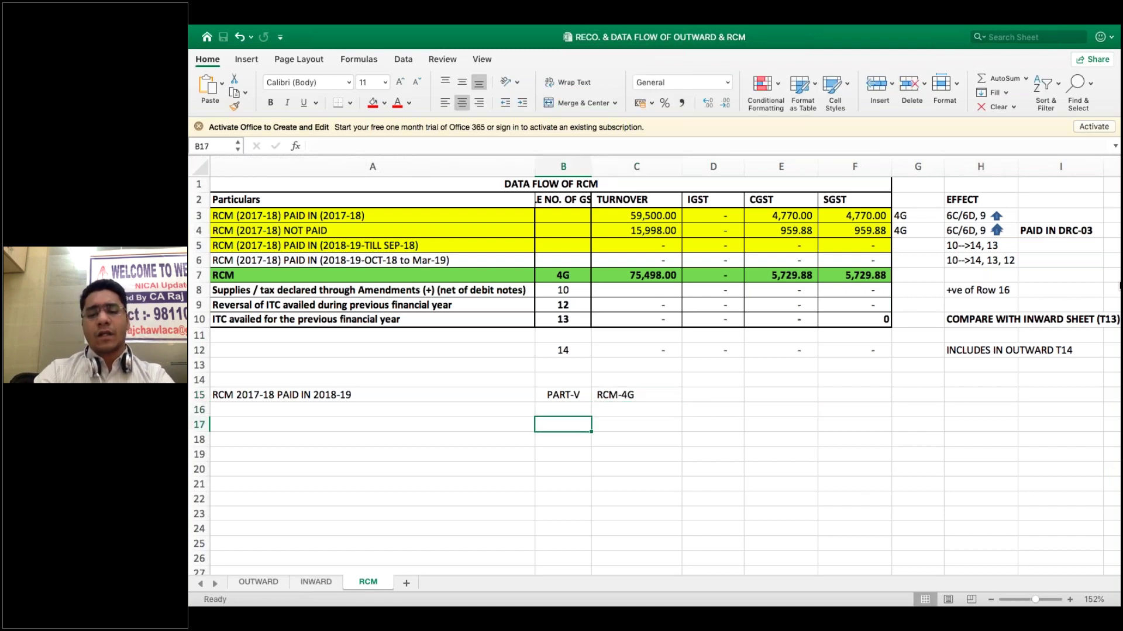
{"action": "type", "text": "100000"}
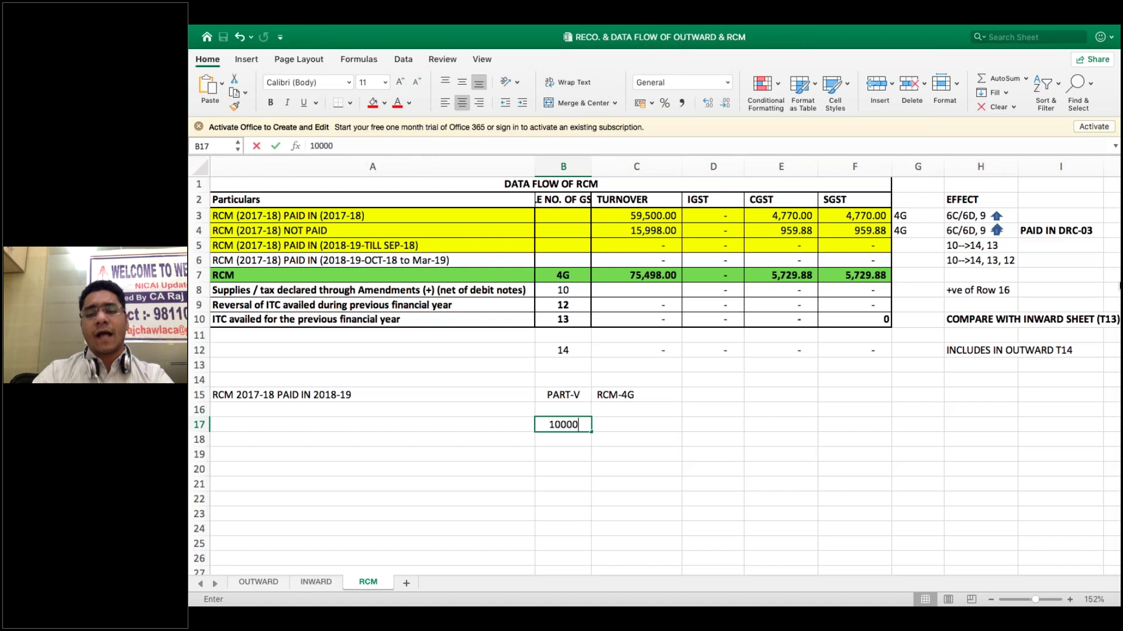
{"action": "key", "text": "Return"}
{"action": "type", "text": "+B17*2.5%"}
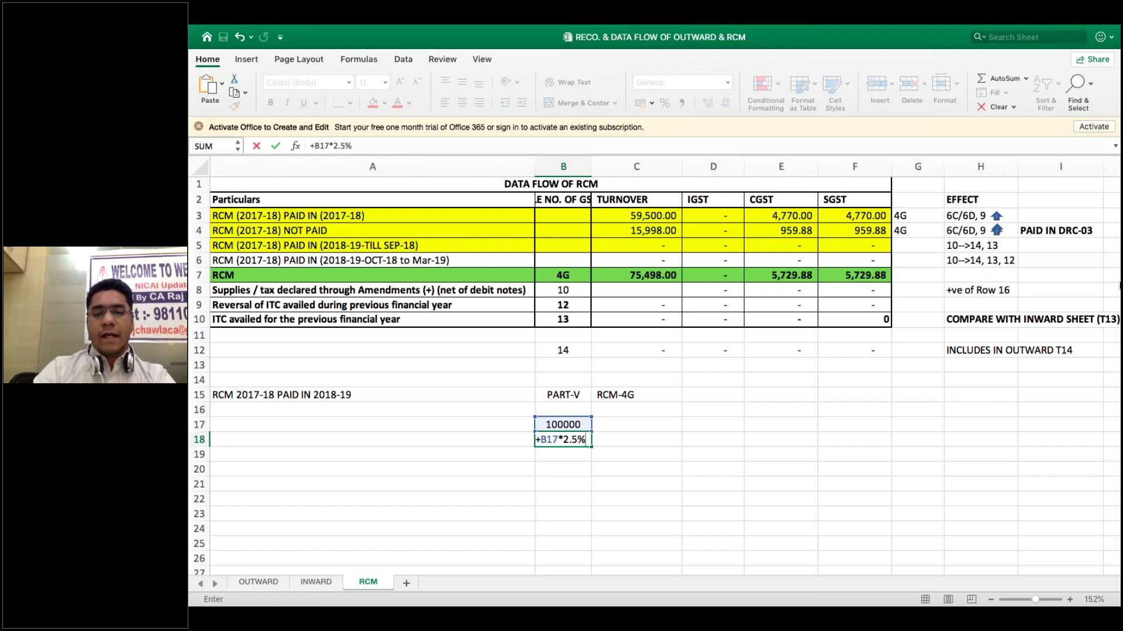
{"action": "key", "text": "Return"}
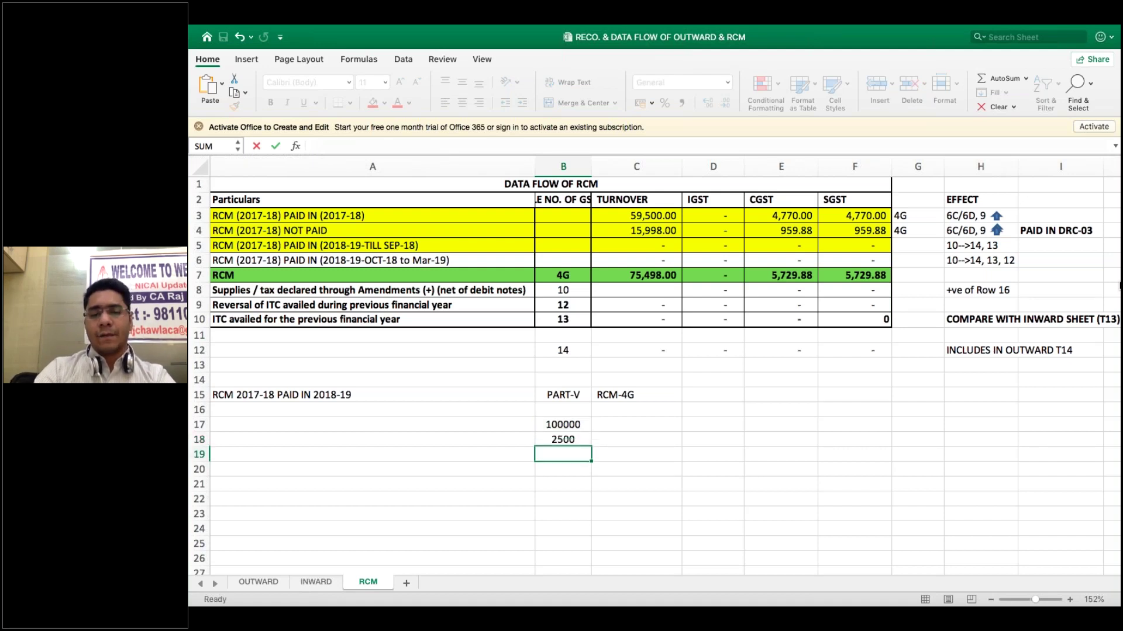
Make B19 in the PART-V example equal to the tax amount in the cell above it, B18.
{"action": "type", "text": "+"}
{"action": "key", "text": "Up"}
{"action": "key", "text": "Return"}
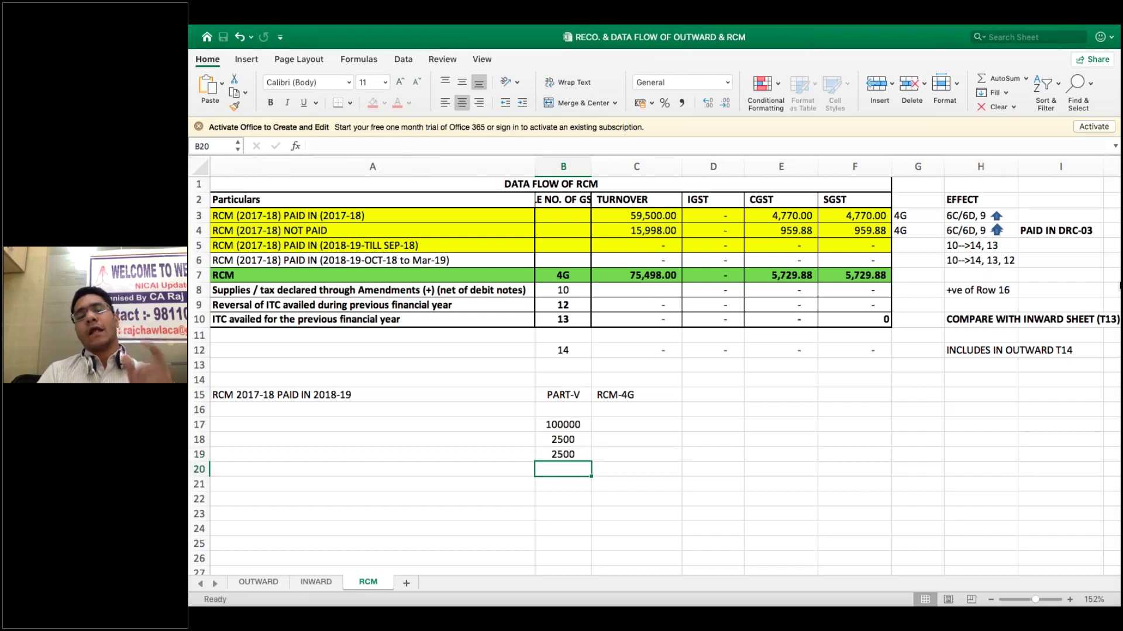
Enter 4G in C17, beside the 100000 example value, as its table reference.
{"action": "left_click", "coordinate": [636, 424]}
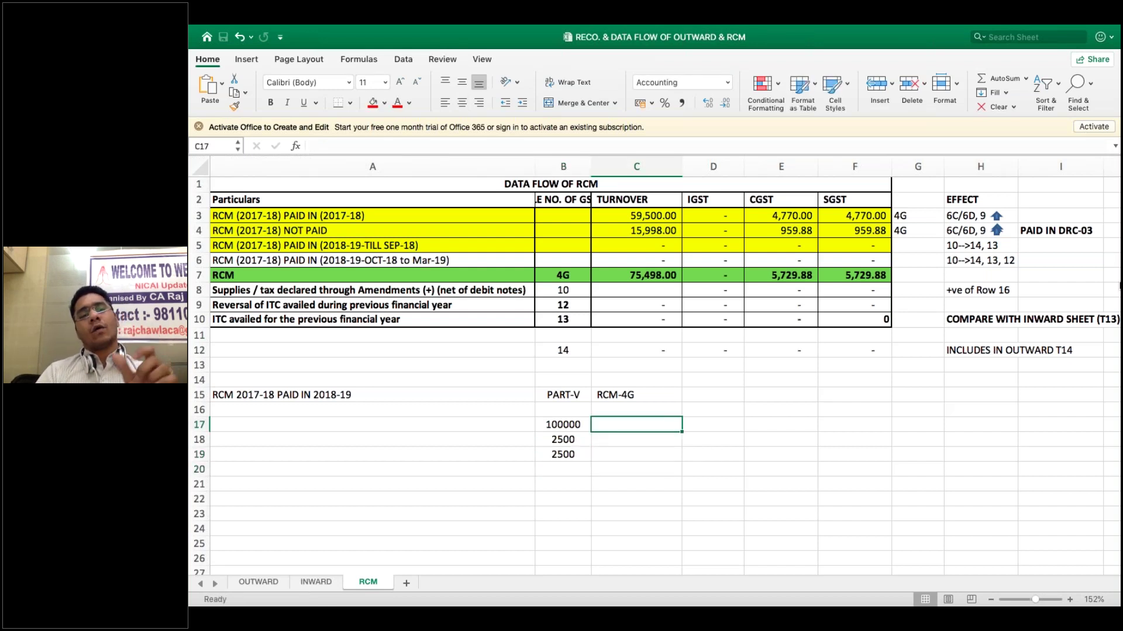
{"action": "type", "text": "+"}
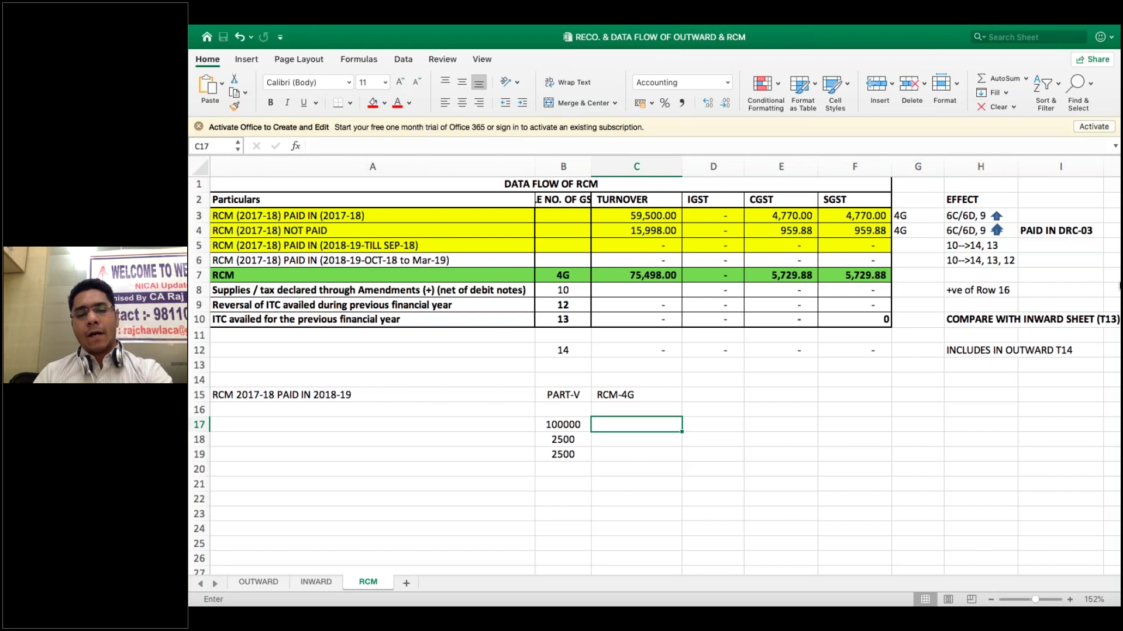
{"action": "type", "text": "4G"}
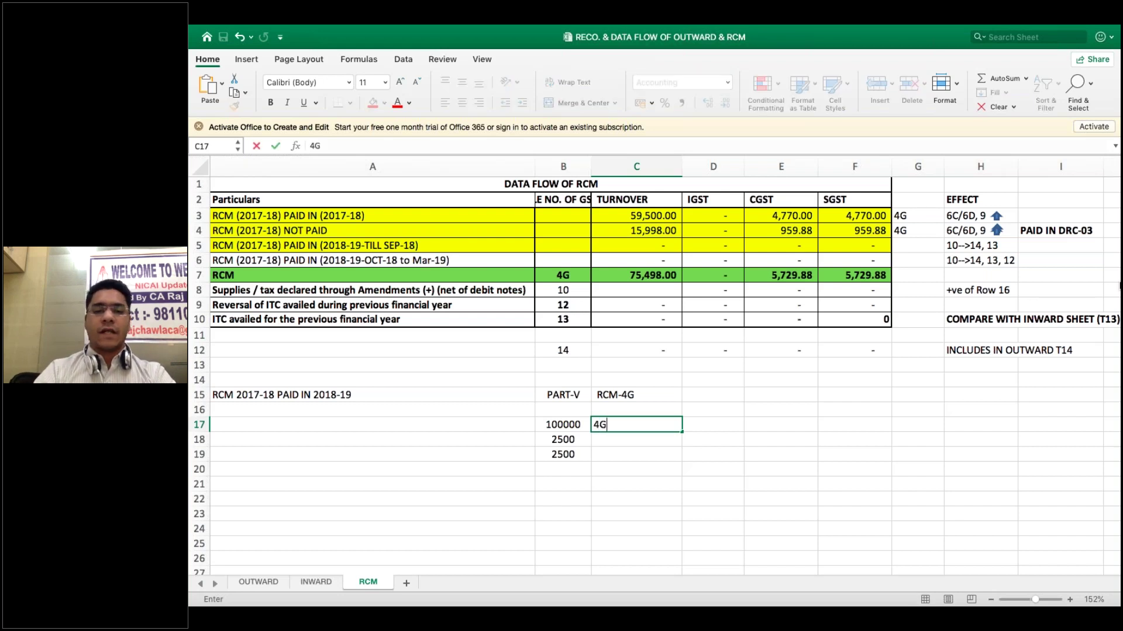
{"action": "key", "text": "Return"}
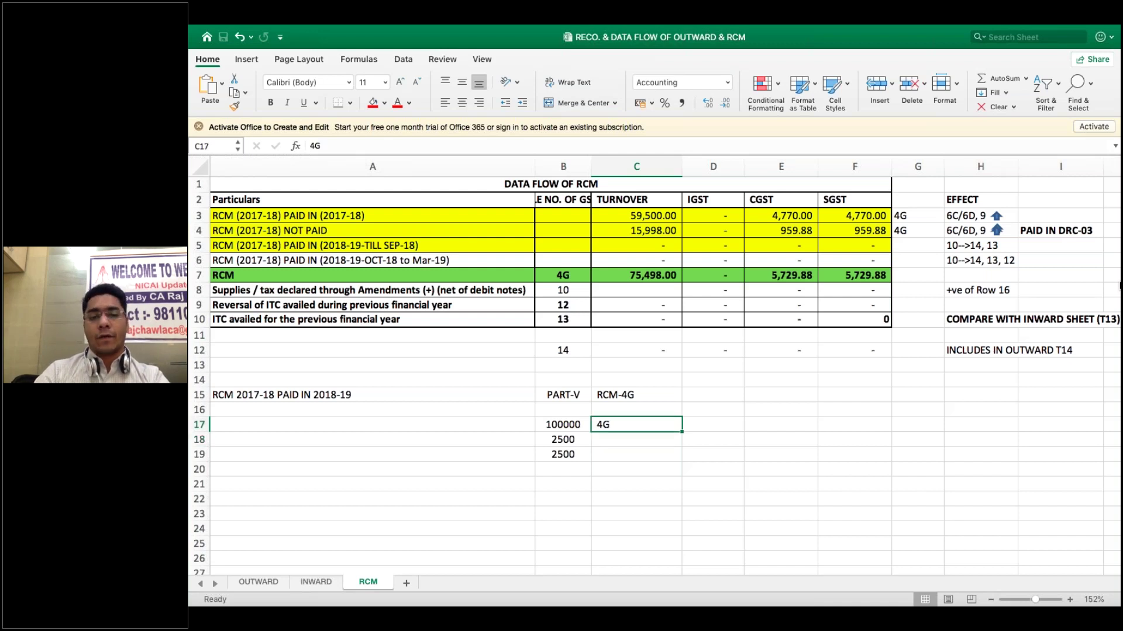
Enter the table reference 10,11 in C18 and copy it to C19, beside the two tax amounts.
{"action": "type", "text": "10"}
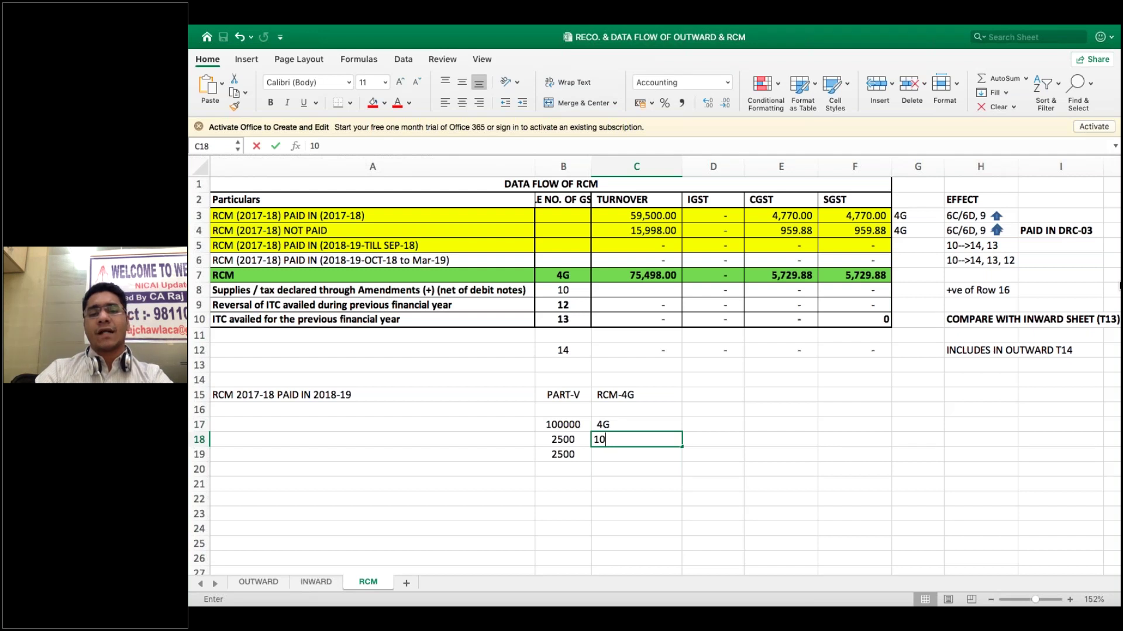
{"action": "type", "text": ",11"}
{"action": "key", "text": "Return"}
{"action": "key", "text": "Up"}
{"action": "key", "text": "cmd+c"}
{"action": "left_click", "coordinate": [637, 454]}
{"action": "key", "text": "super+v"}
{"action": "left_click", "coordinate": [636, 439]}
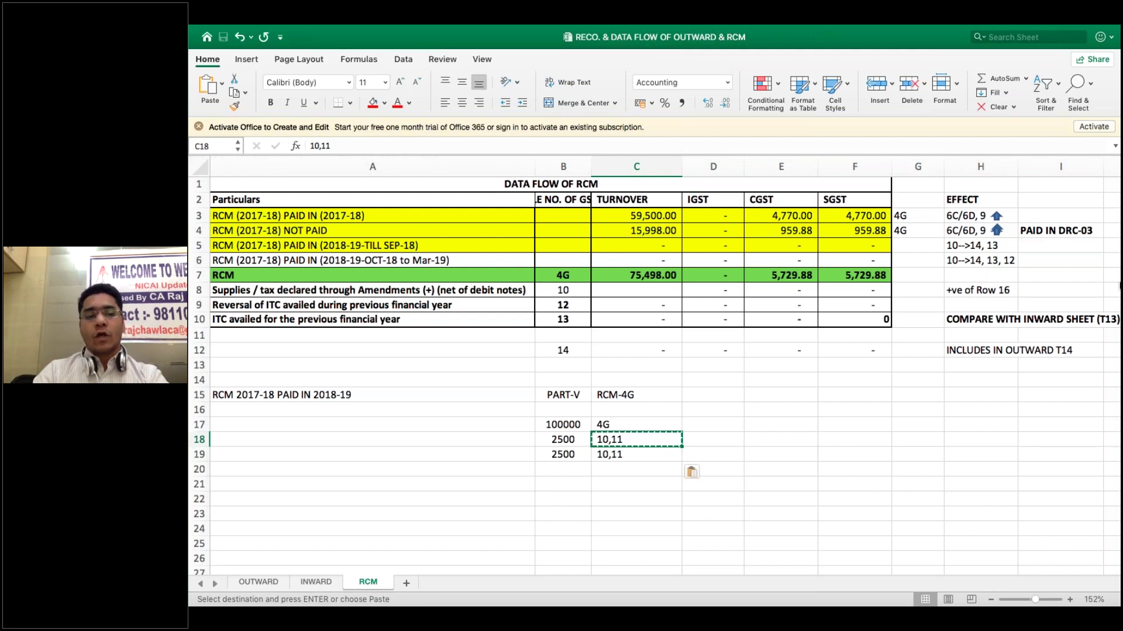
Label the example value row OUTWARD in A17 and add the label ITC in A21.
{"action": "key", "text": "Left"}
{"action": "key", "text": "Left"}
{"action": "key", "text": "Up"}
{"action": "type", "text": "OUTWARD"}
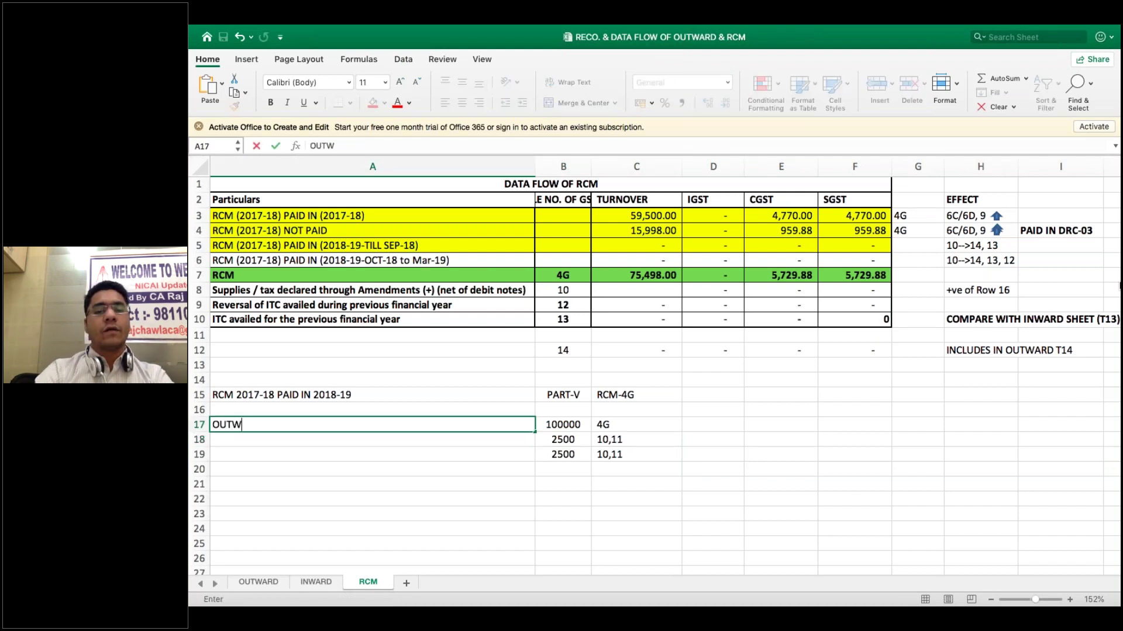
{"action": "key", "text": "Return"}
{"action": "key", "text": "Return"}
{"action": "key", "text": "Return"}
{"action": "key", "text": "Return"}
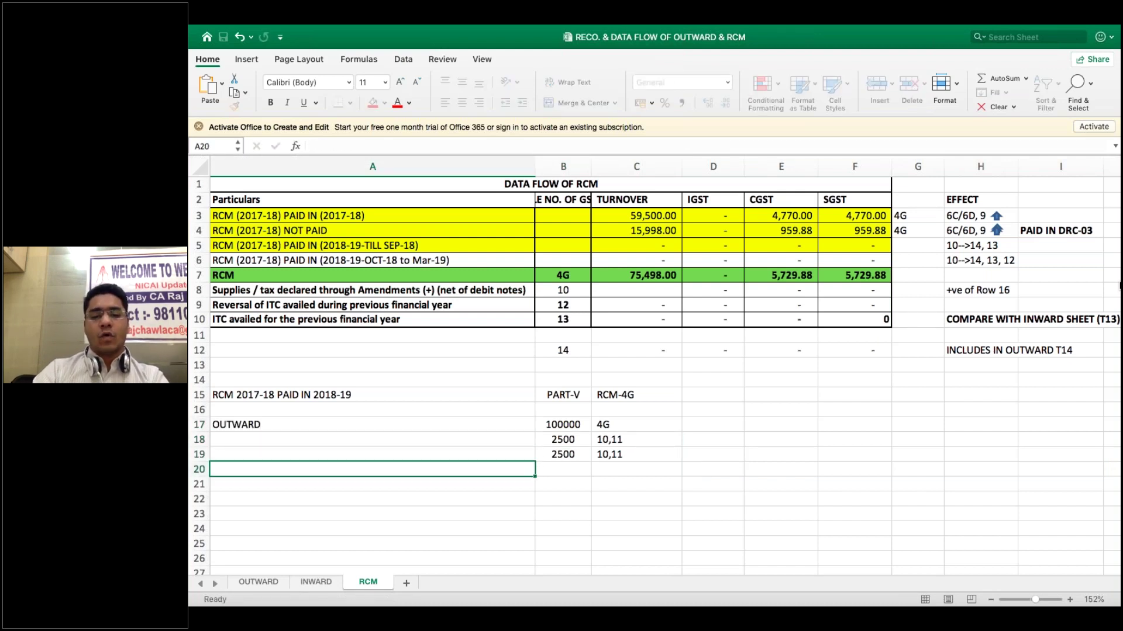
{"action": "type", "text": "ITC"}
{"action": "key", "text": "Return"}
{"action": "key", "text": "Up"}
{"action": "key", "text": "Up"}
{"action": "key", "text": "Up"}
{"action": "key", "text": "Up"}
{"action": "key", "text": "Up"}
Change the table reference in C18 to 10, 14 and copy it to C19.
{"action": "left_click", "coordinate": [563, 424]}
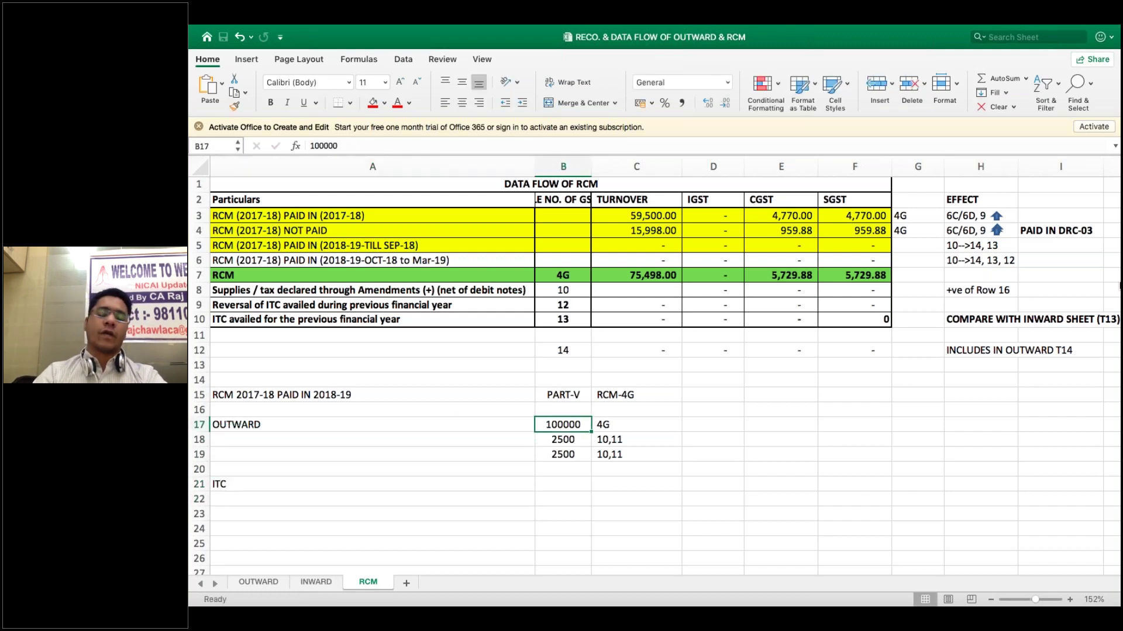
{"action": "left_click", "coordinate": [636, 425]}
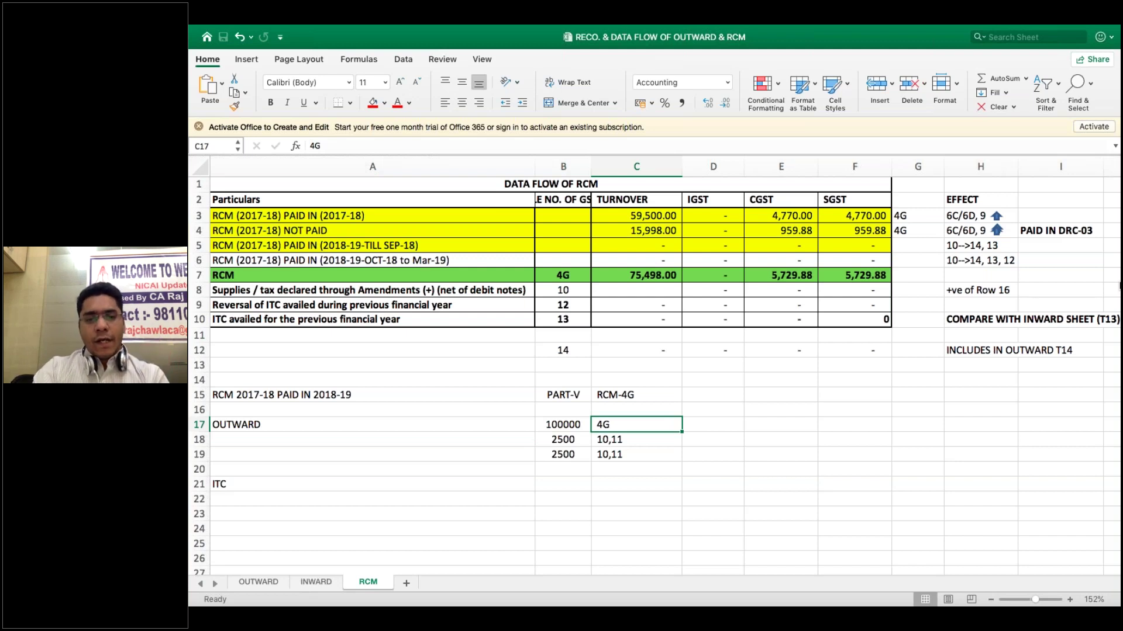
{"action": "left_click", "coordinate": [636, 439]}
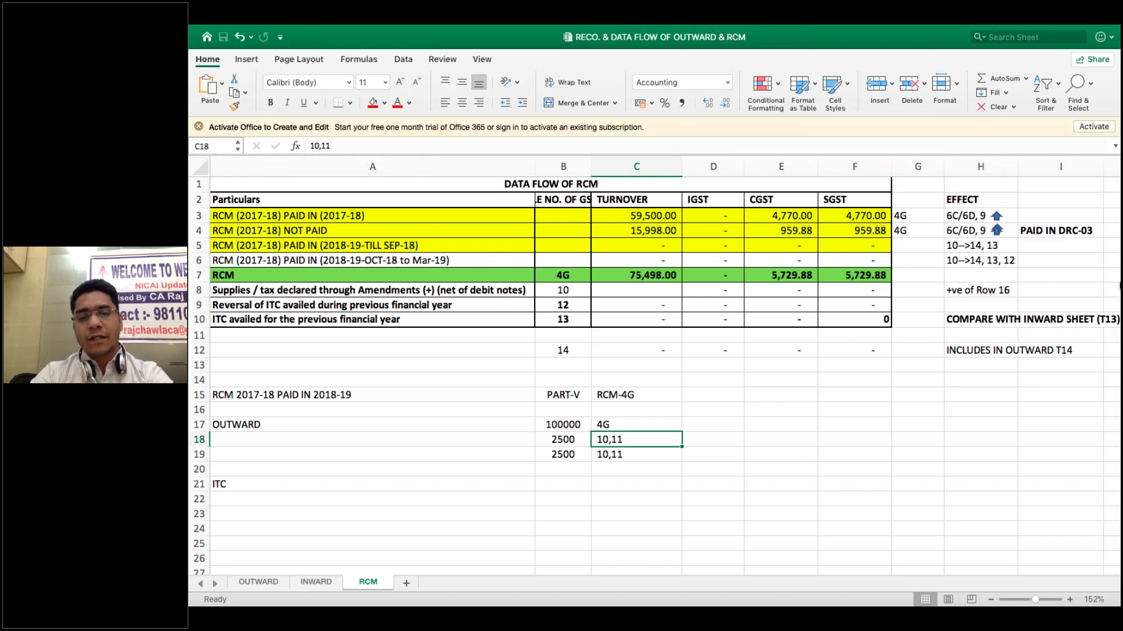
{"action": "key", "text": "XF86MonBrightnessDown"}
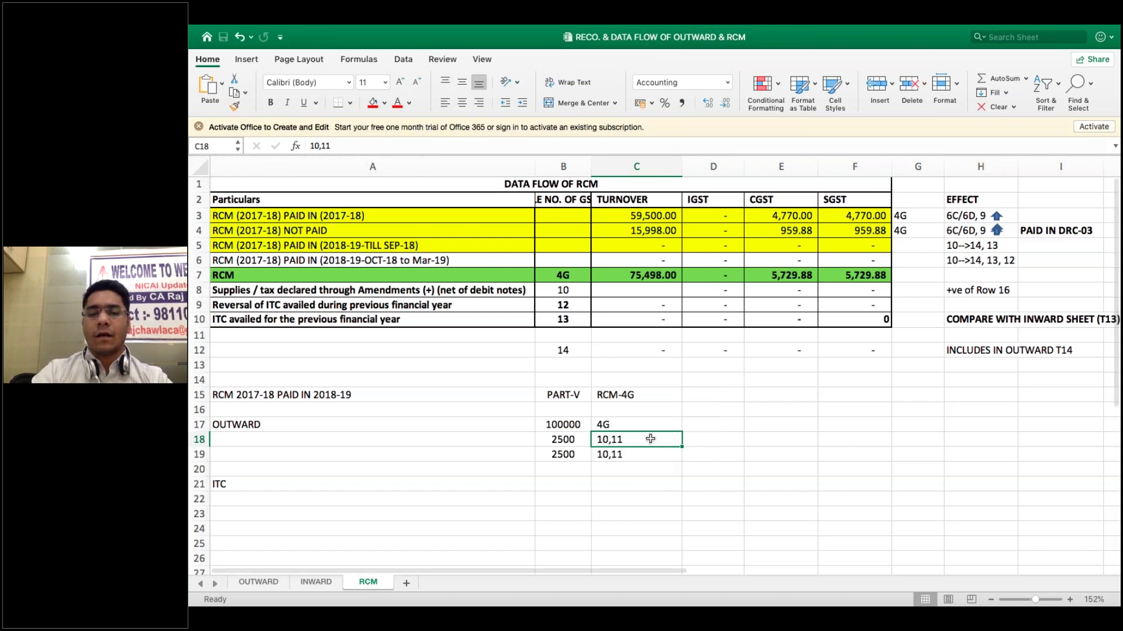
{"action": "type", "text": "10,"}
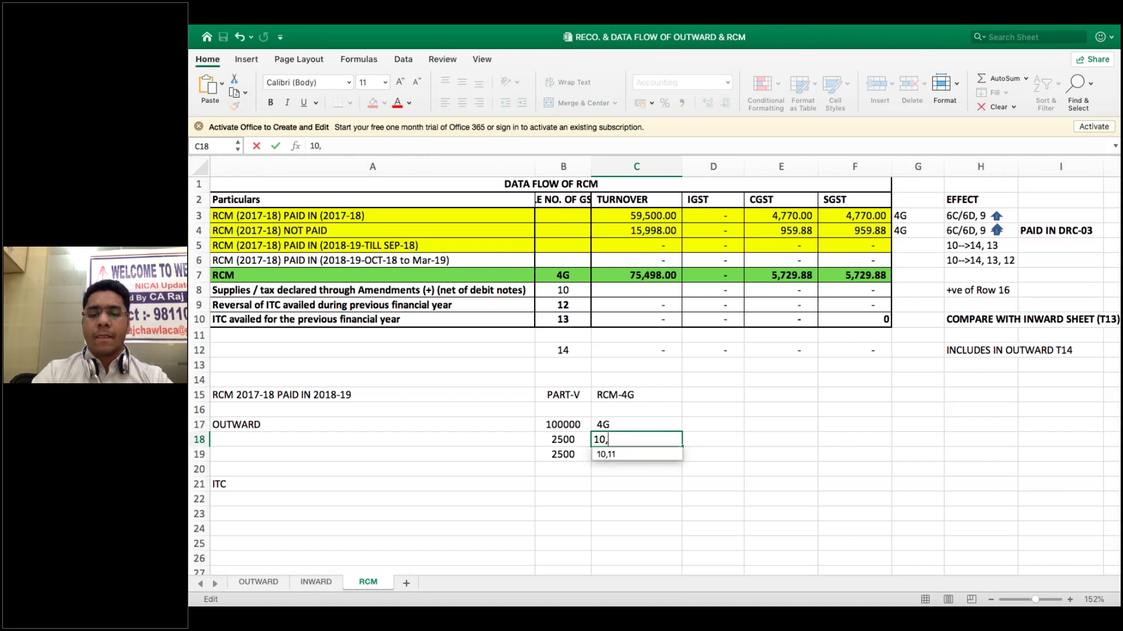
{"action": "type", "text": " 14"}
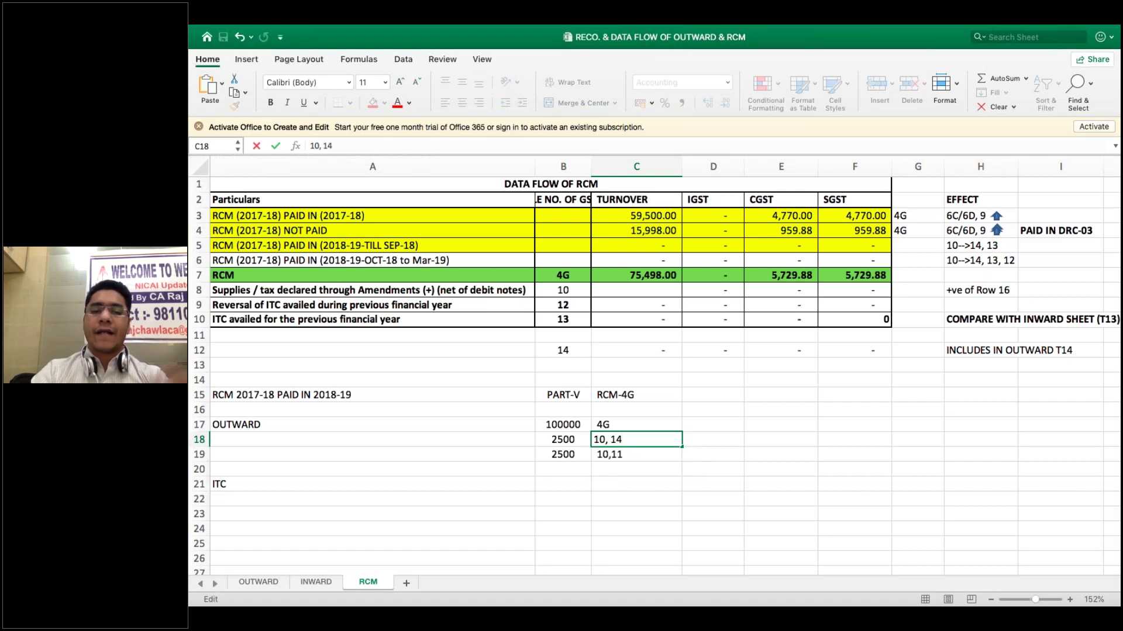
{"action": "key", "text": "Return"}
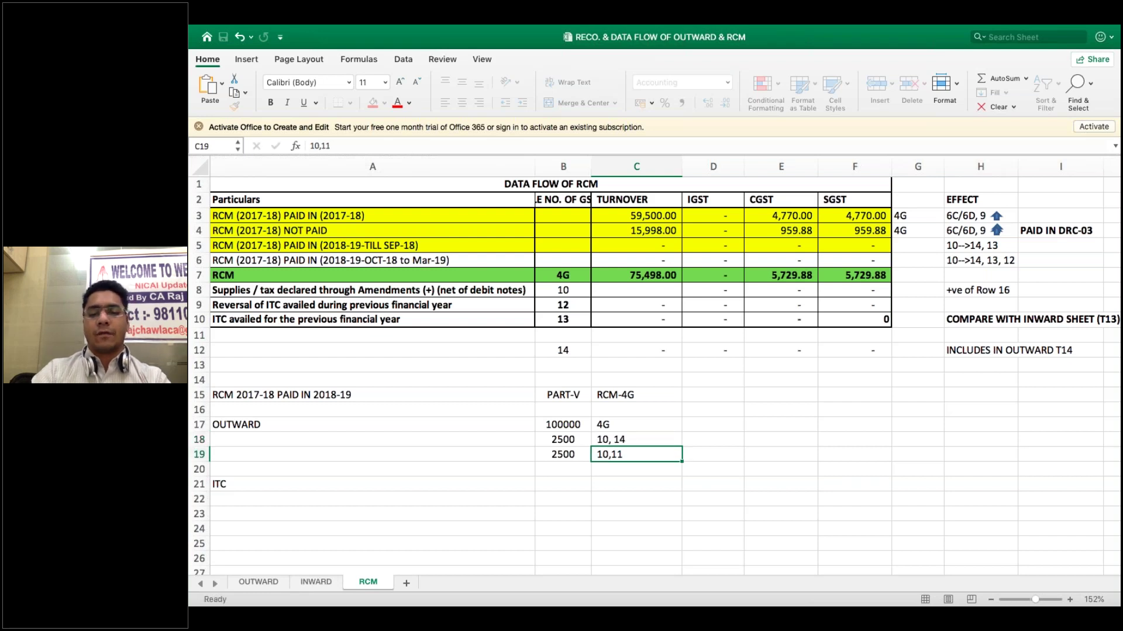
{"action": "key", "text": "Up"}
{"action": "key", "text": "ctrl+c"}
{"action": "key", "text": "Down"}
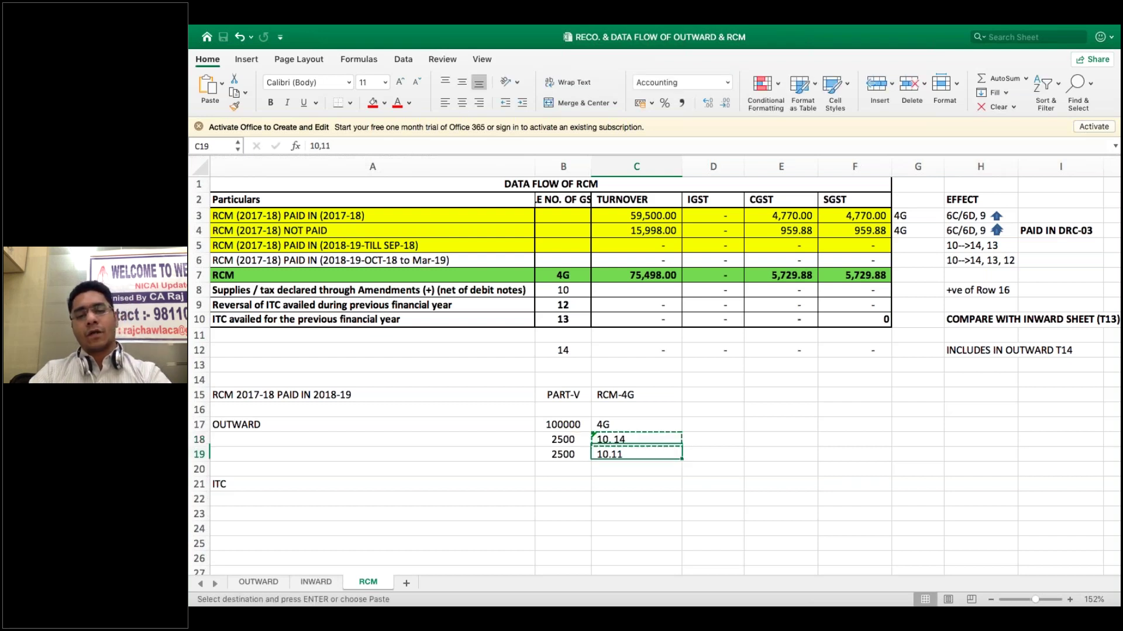
{"action": "key", "text": "super+v"}
{"action": "key", "text": "Down"}
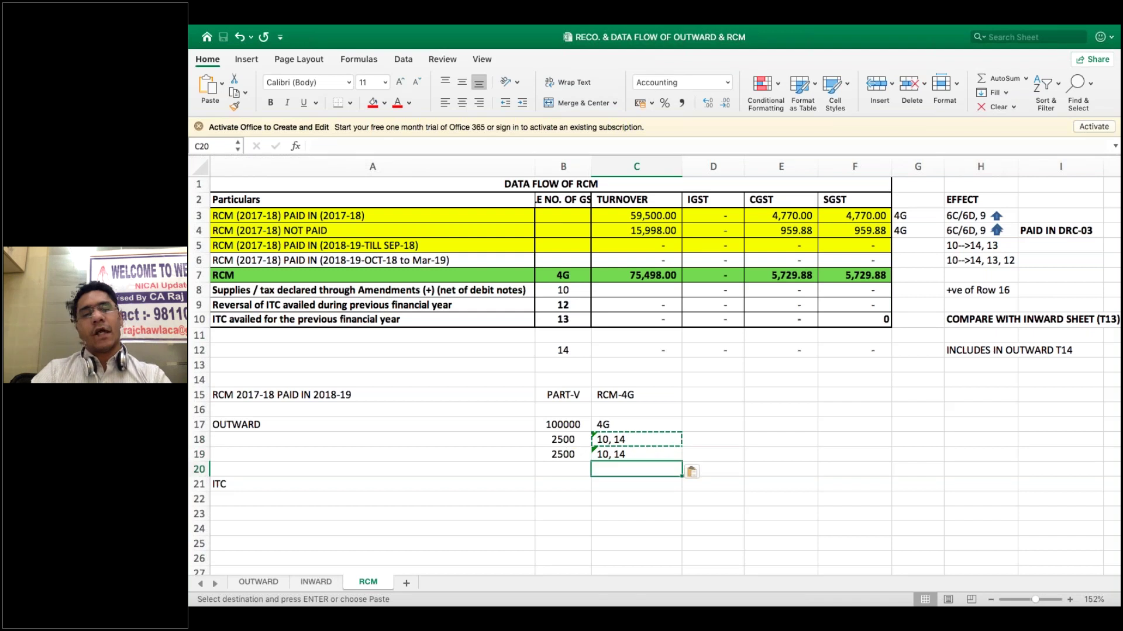
In the ITC row, enter 6A in E21 and 3B 2017-18 in F21.
{"action": "key", "text": "Down"}
{"action": "key", "text": "Down"}
{"action": "key", "text": "Left"}
{"action": "key", "text": "Up"}
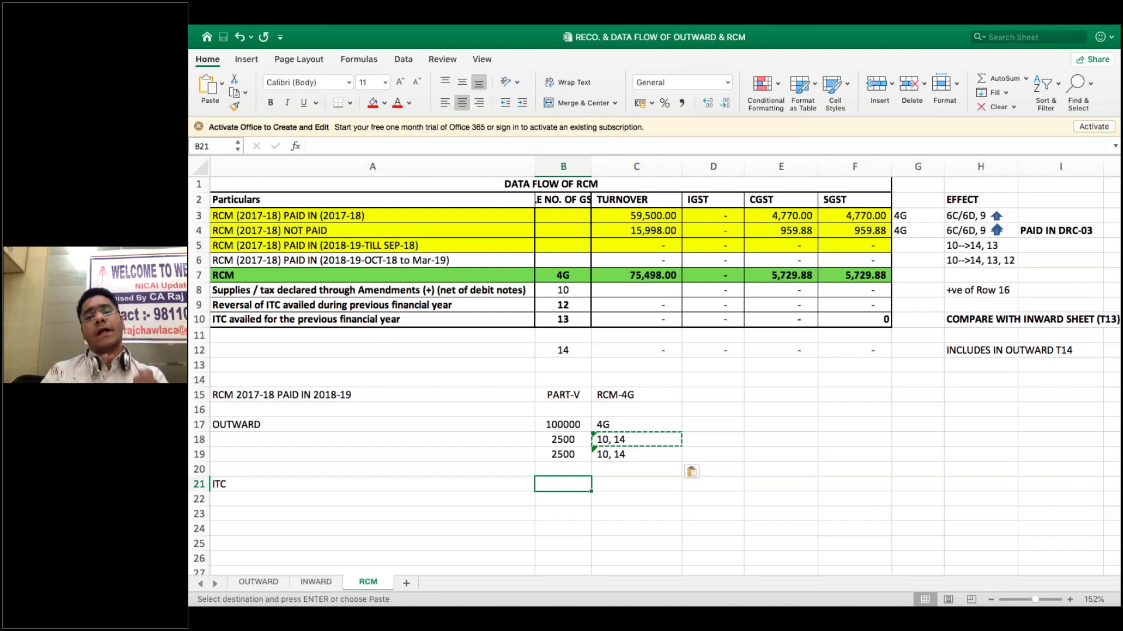
{"action": "key", "text": "Right"}
{"action": "key", "text": "Right"}
{"action": "key", "text": "Right"}
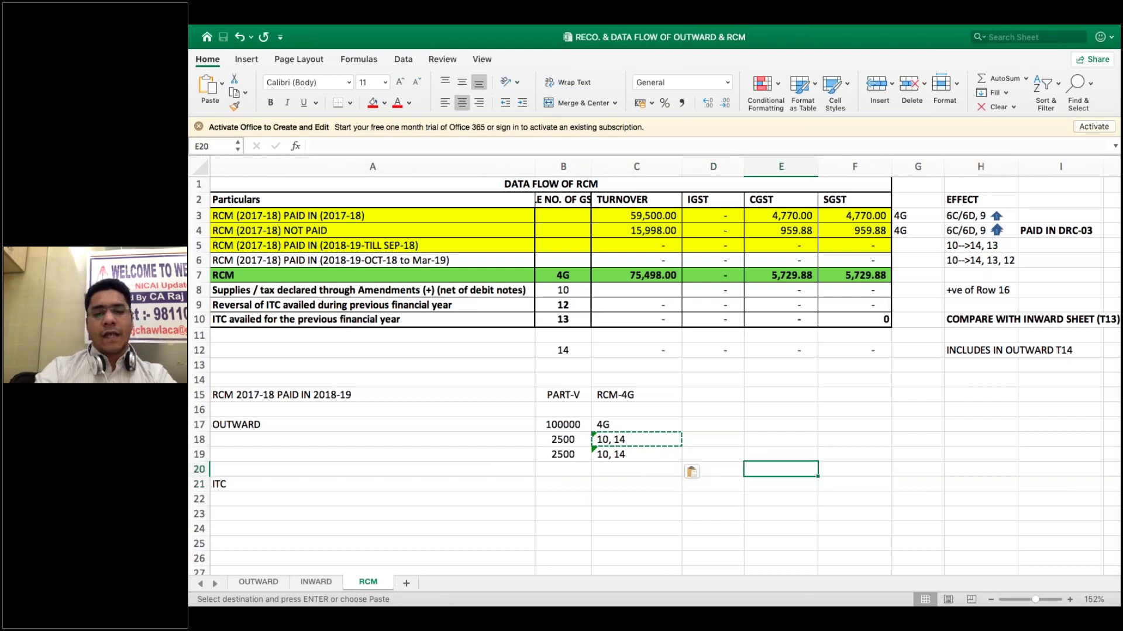
{"action": "type", "text": "7"}
{"action": "key", "text": "BackSpace"}
{"action": "type", "text": "6A"}
{"action": "key", "text": "Return"}
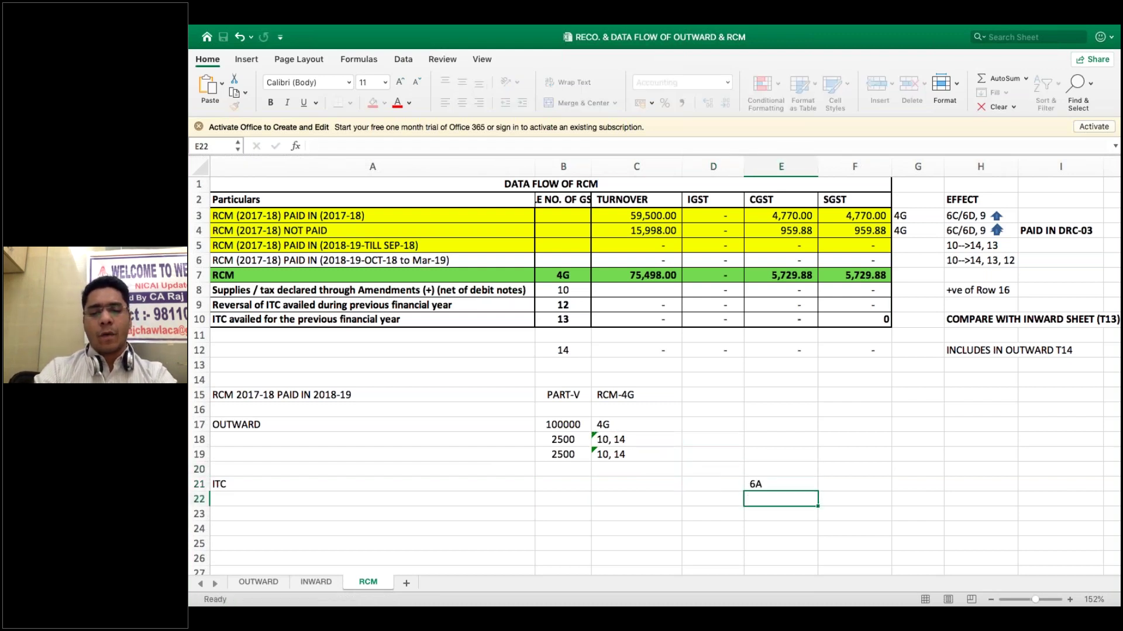
{"action": "left_click", "coordinate": [836, 484]}
{"action": "type", "text": "3B "}
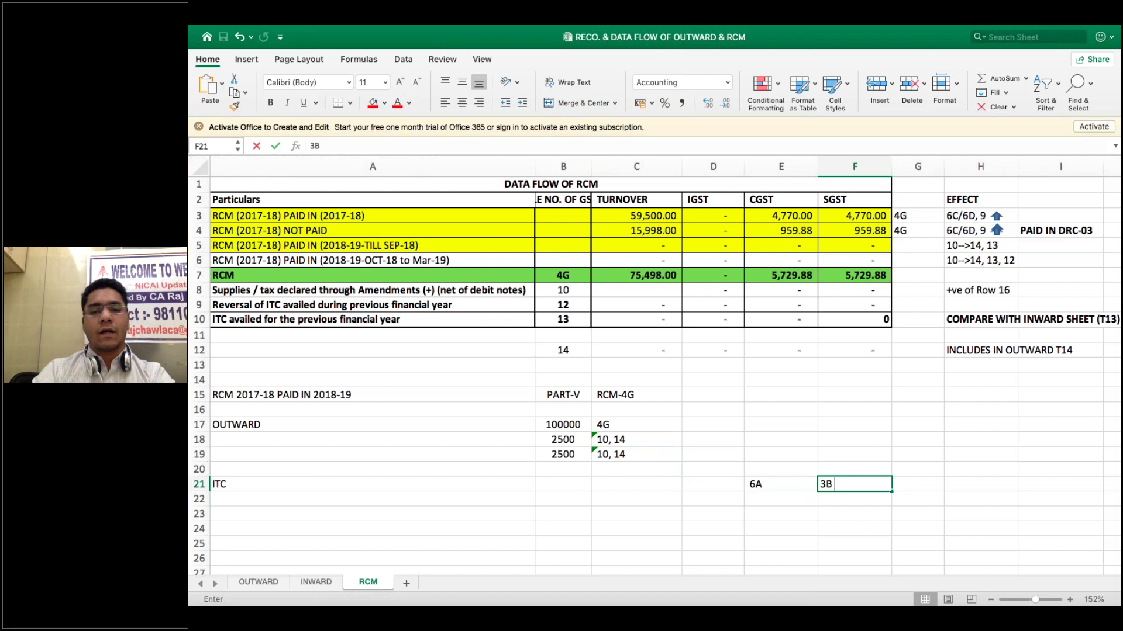
{"action": "type", "text": "2017-18"}
Enter 6B in E22, directly below 6A in the ITC section.
{"action": "left_click", "coordinate": [781, 499]}
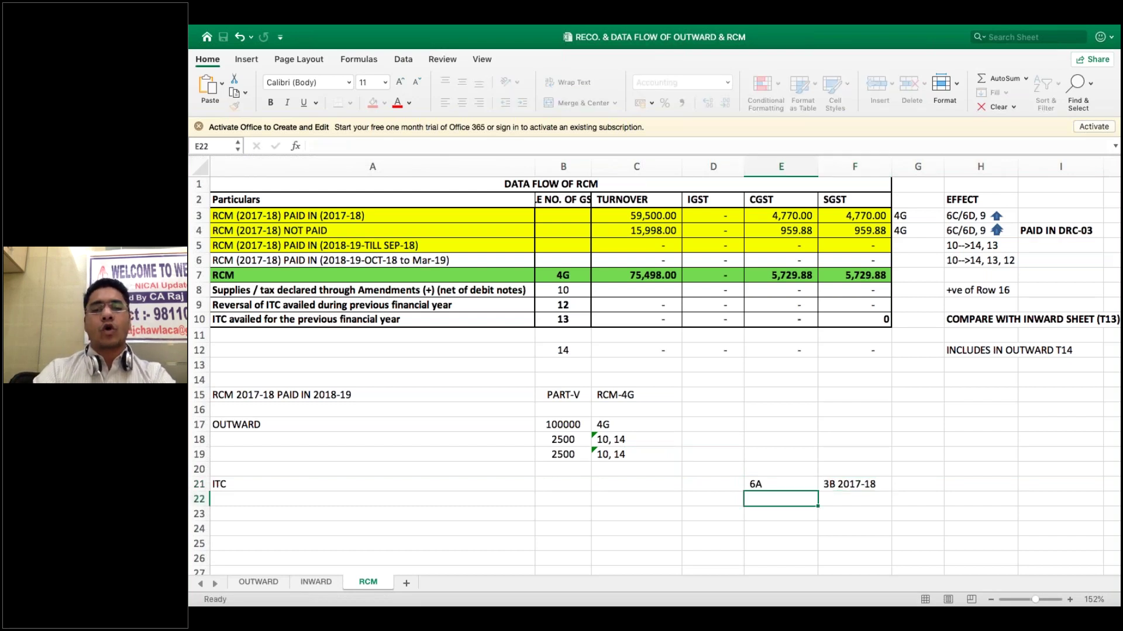
{"action": "type", "text": "6B"}
{"action": "key", "text": "Return"}
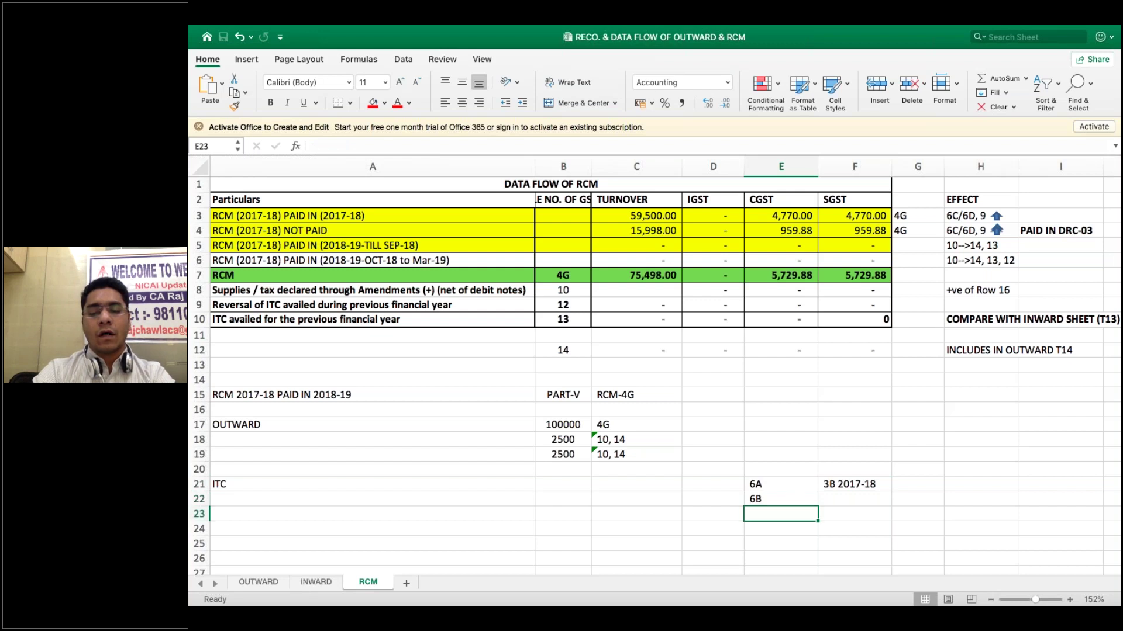
{"action": "left_click", "coordinate": [854, 499]}
{"action": "type", "text": "3B 2017-18"}
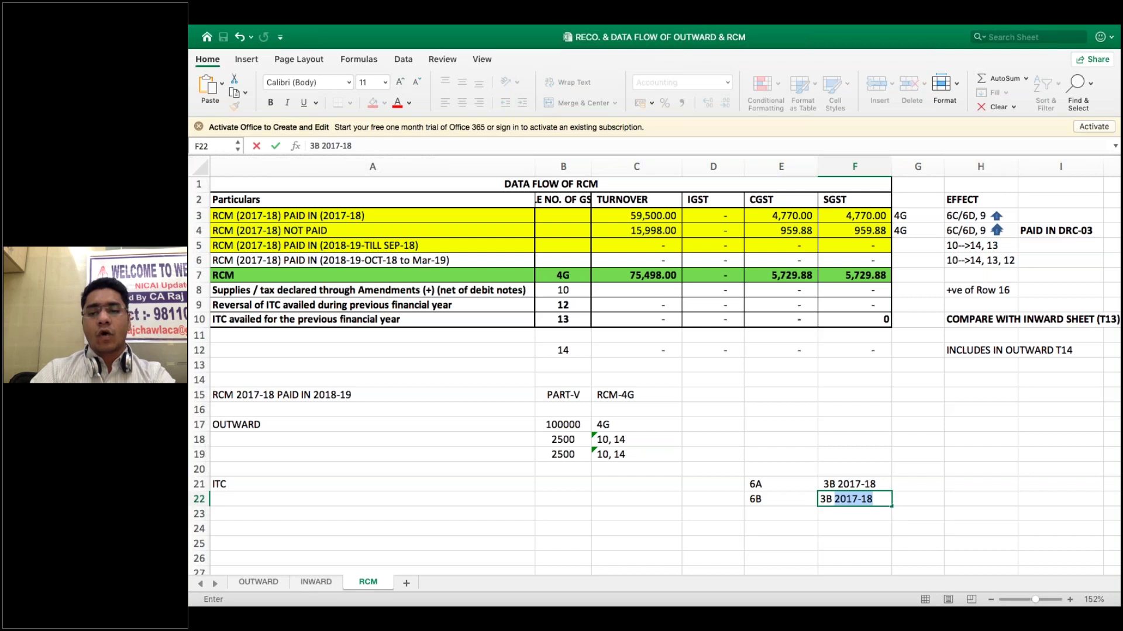
{"action": "key", "text": "Escape"}
{"action": "left_click", "coordinate": [854, 484]}
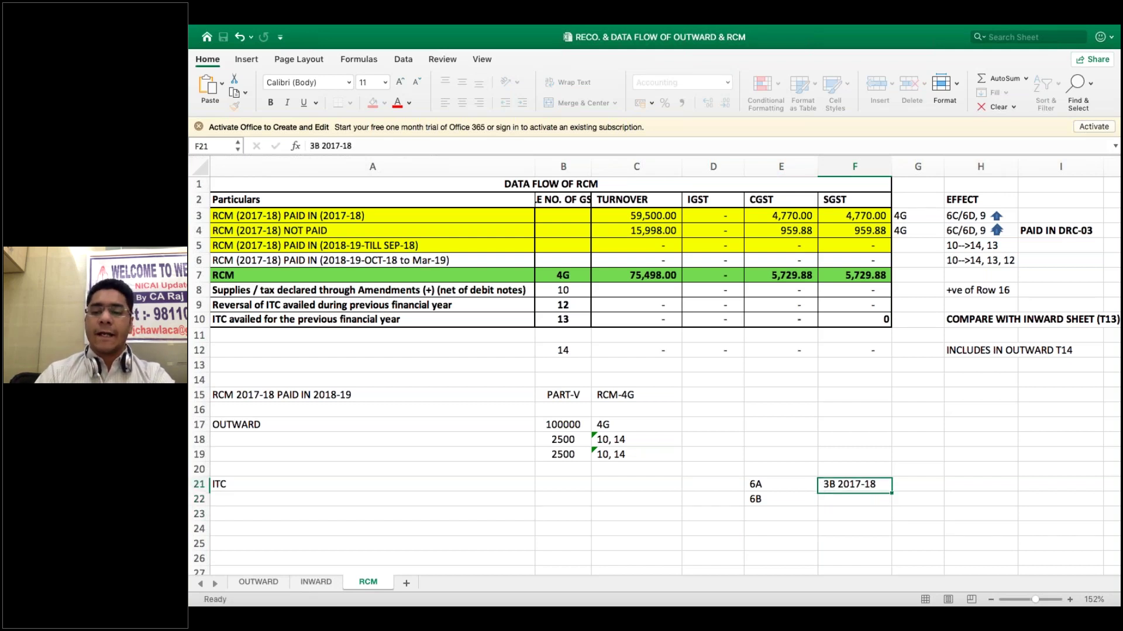
Enter the year 2018-19 in F22, beside 6B.
{"action": "left_click", "coordinate": [854, 499]}
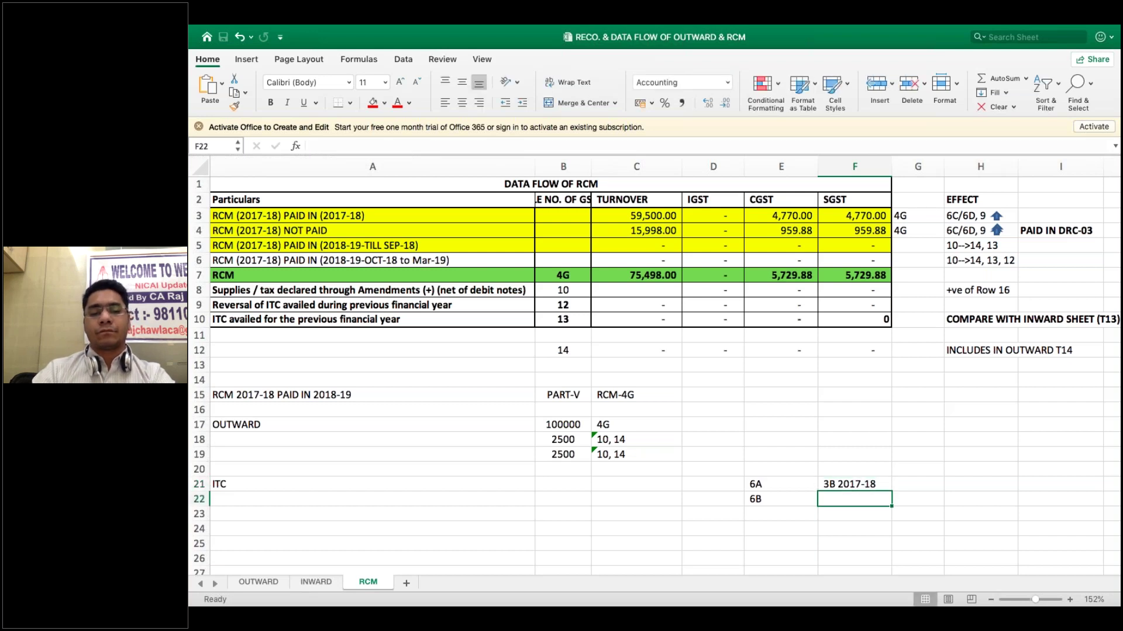
{"action": "type", "text": "2"}
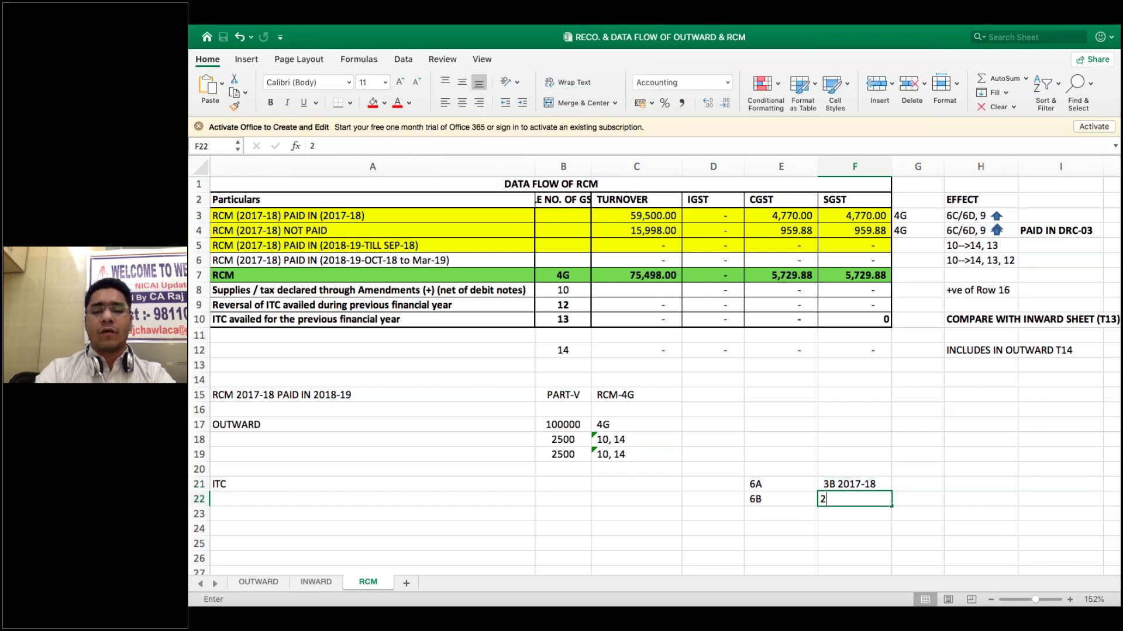
{"action": "type", "text": "0"}
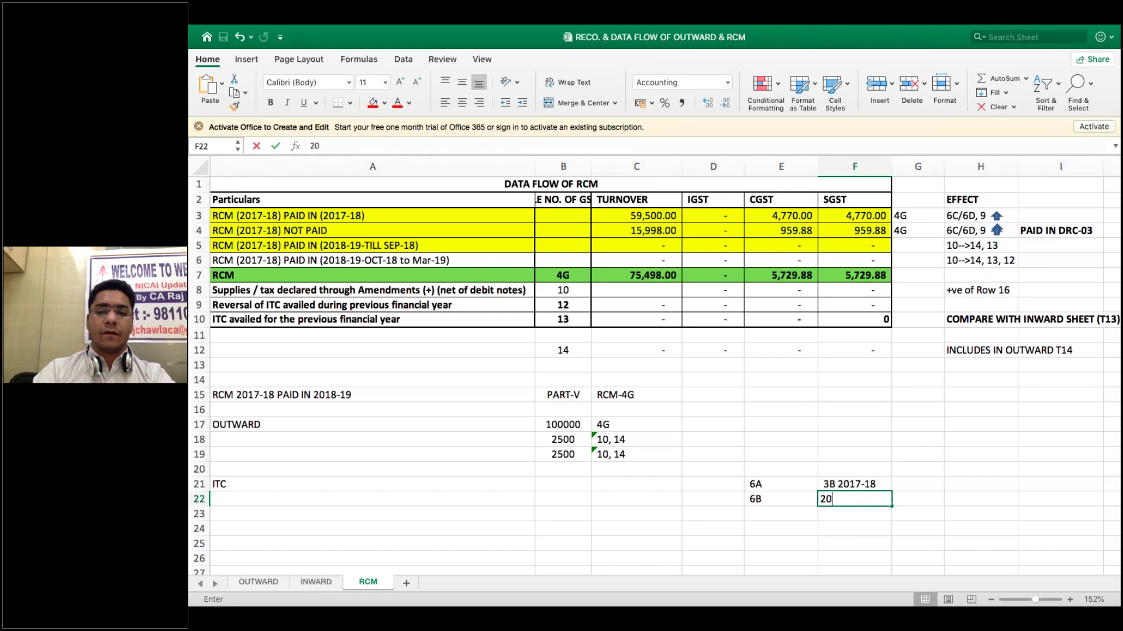
{"action": "type", "text": "18-19"}
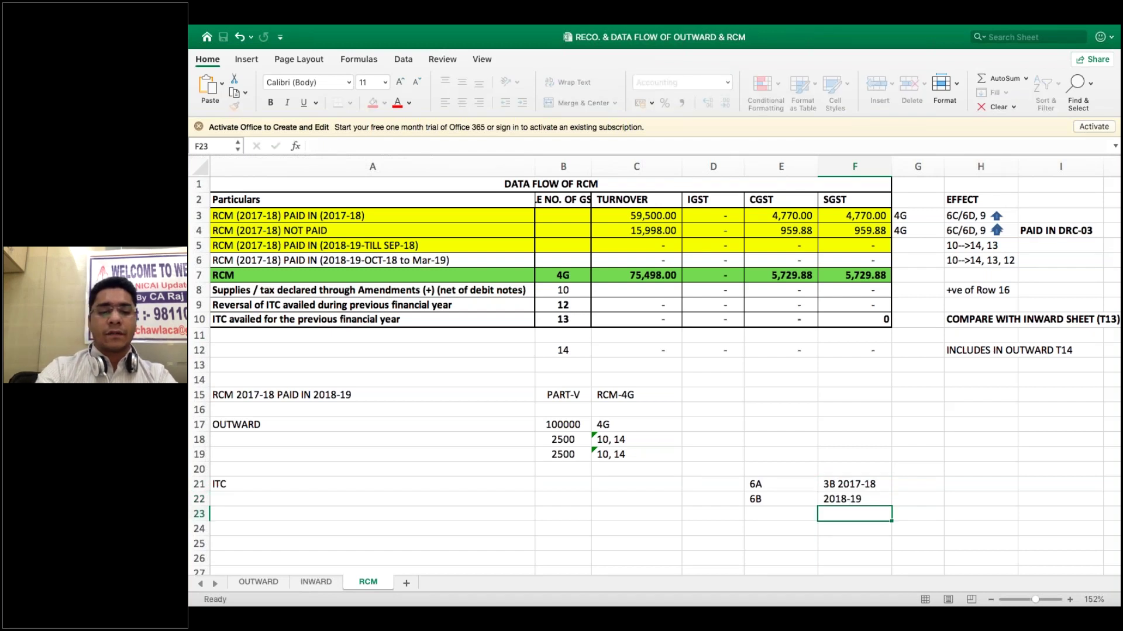
{"action": "key", "text": "Return"}
Add 6C in E23 with the year 2018-19 in F23 below the 6B entry.
{"action": "type", "text": "6"}
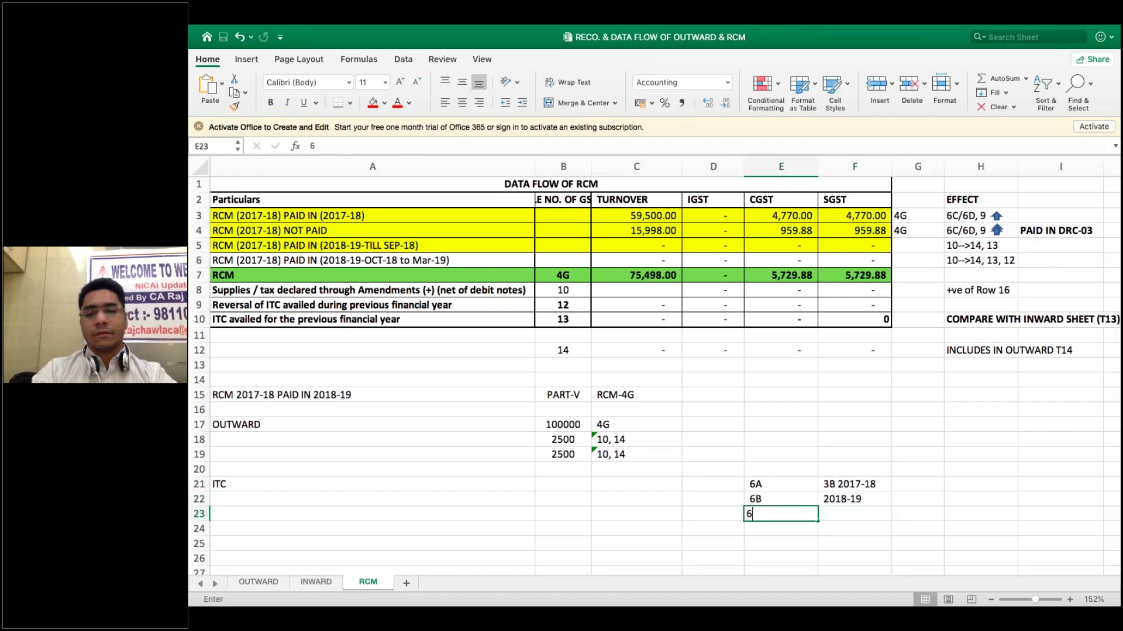
{"action": "type", "text": "C"}
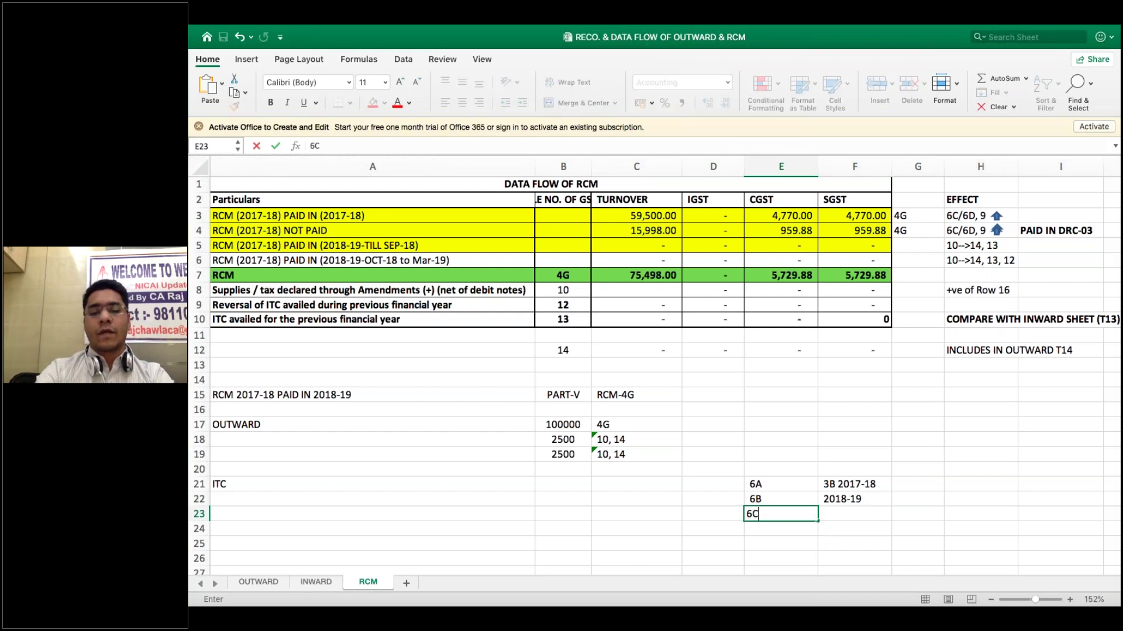
{"action": "key", "text": "Tab"}
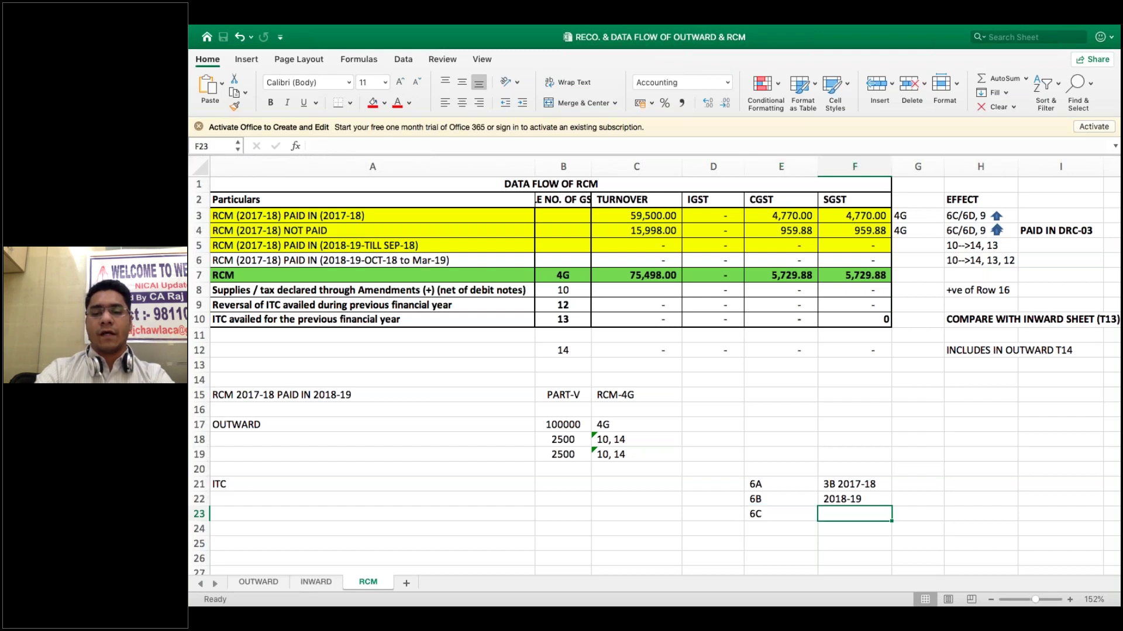
{"action": "type", "text": "2018-19"}
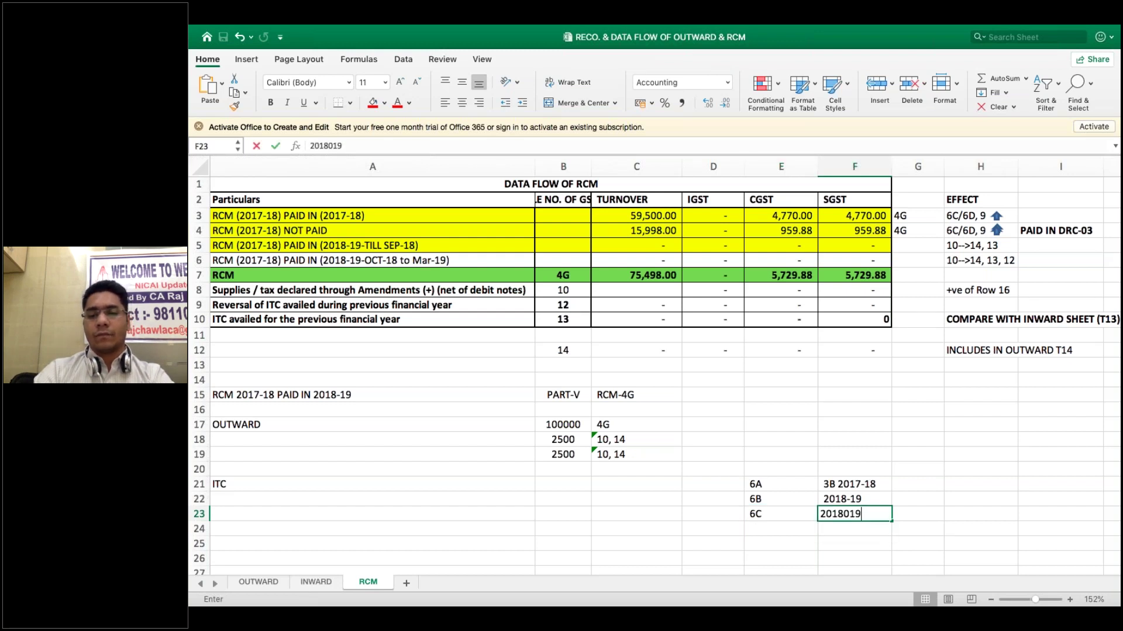
{"action": "left_click", "coordinate": [854, 484]}
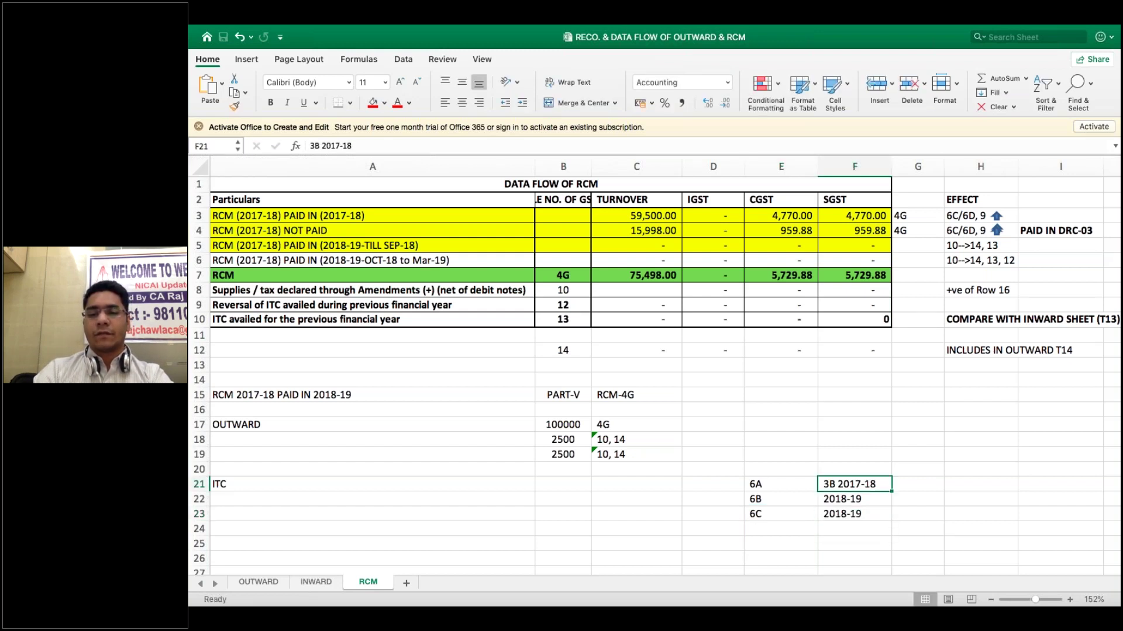
In the ITC row, enter 8A in G21 and 2A beside it in H21.
{"action": "key", "text": "Right"}
{"action": "key", "text": "Up"}
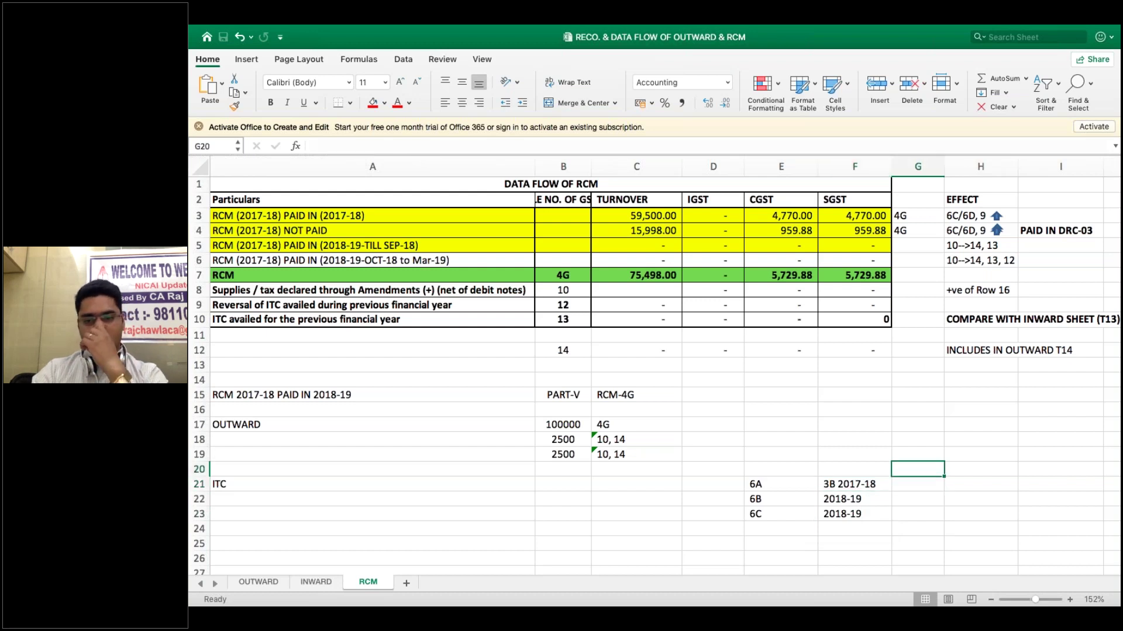
{"action": "key", "text": "Right"}
{"action": "left_click", "coordinate": [780, 485]}
{"action": "key", "text": "Right"}
{"action": "key", "text": "Right"}
{"action": "type", "text": "8"}
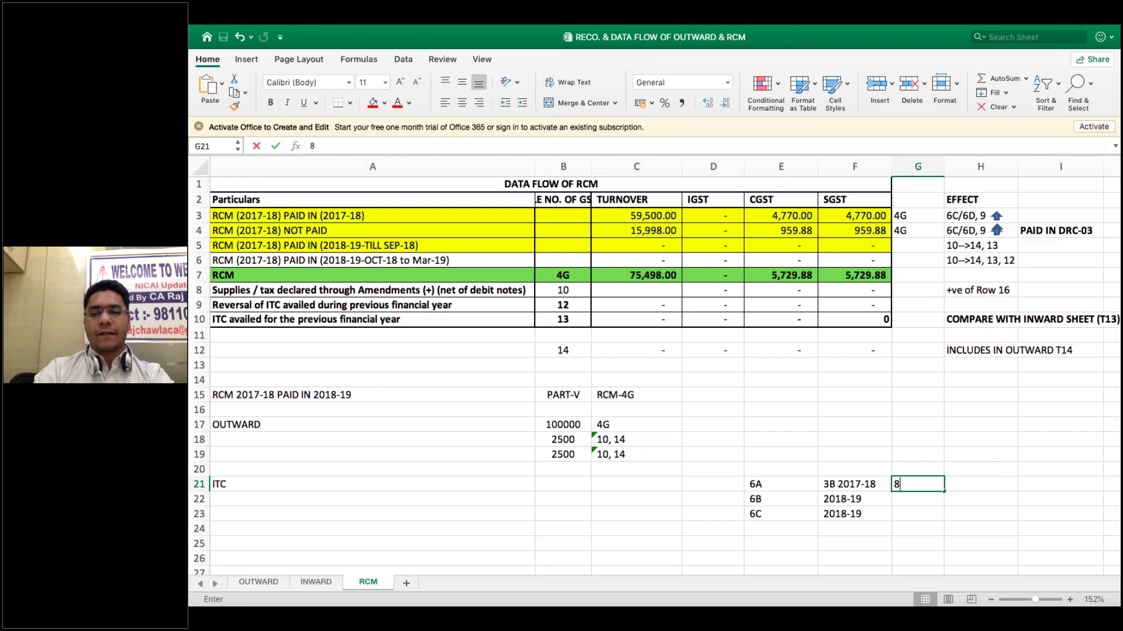
{"action": "type", "text": "A"}
{"action": "key", "text": "Return"}
{"action": "left_click", "coordinate": [981, 484]}
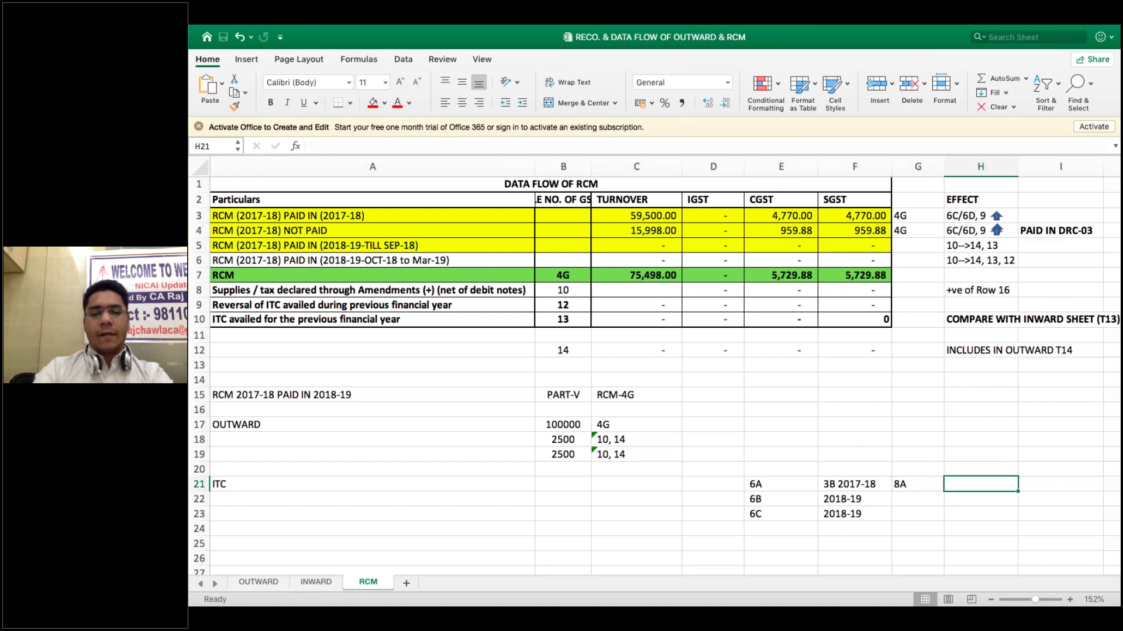
{"action": "type", "text": "2A"}
Enter 8B in G22 and its source 6B+6H in H22.
{"action": "left_click", "coordinate": [917, 499]}
{"action": "type", "text": "8B"}
{"action": "key", "text": "Tab"}
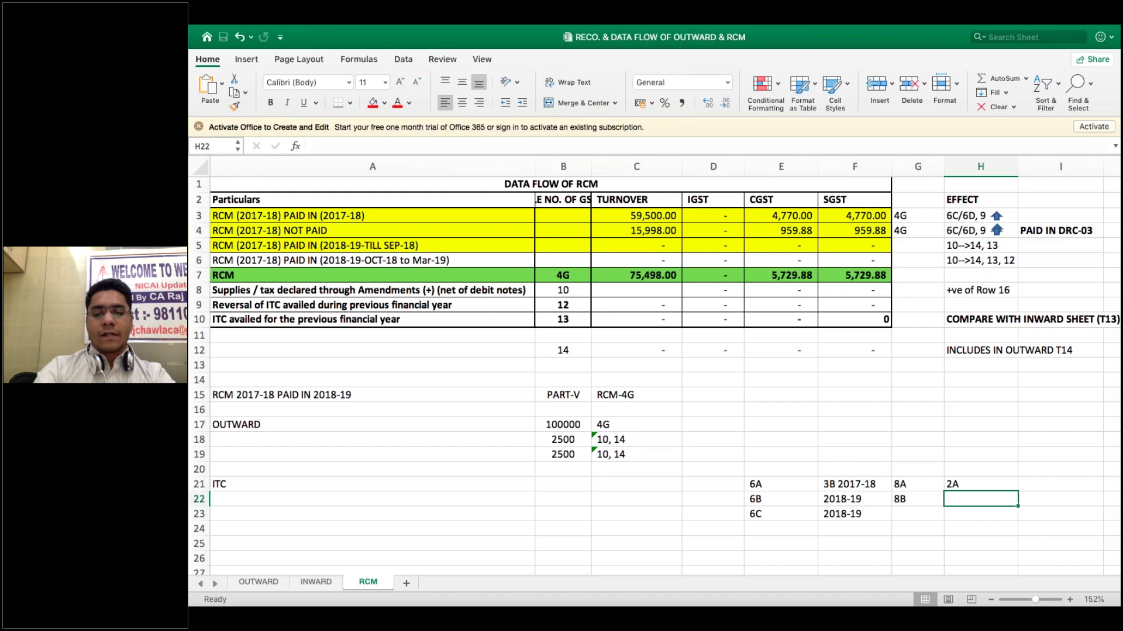
{"action": "type", "text": "6"}
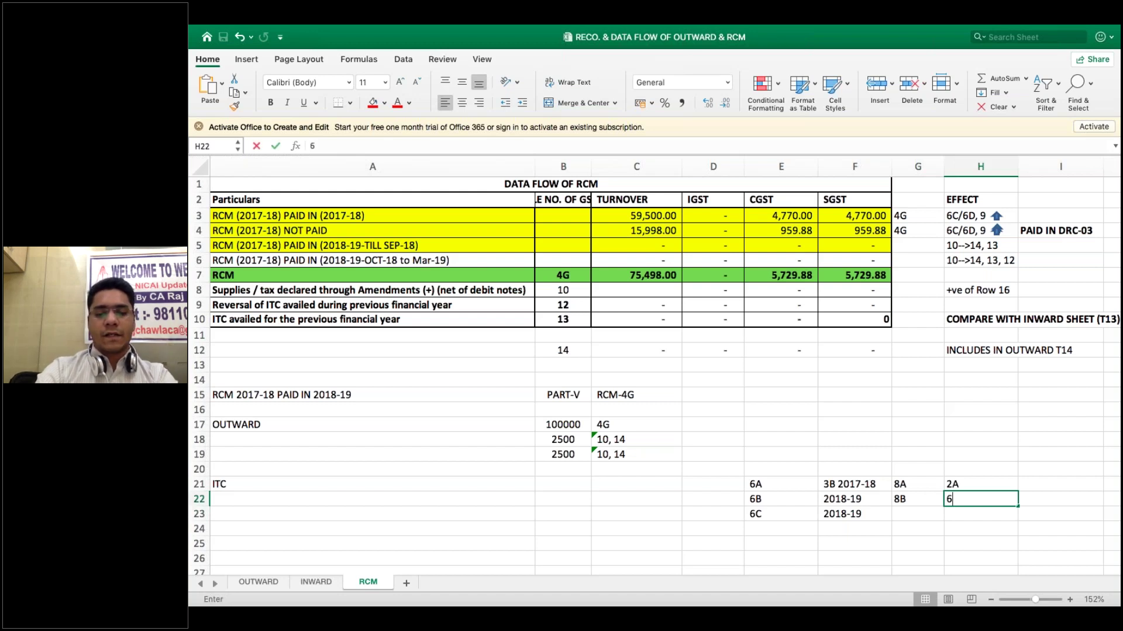
{"action": "type", "text": "B"}
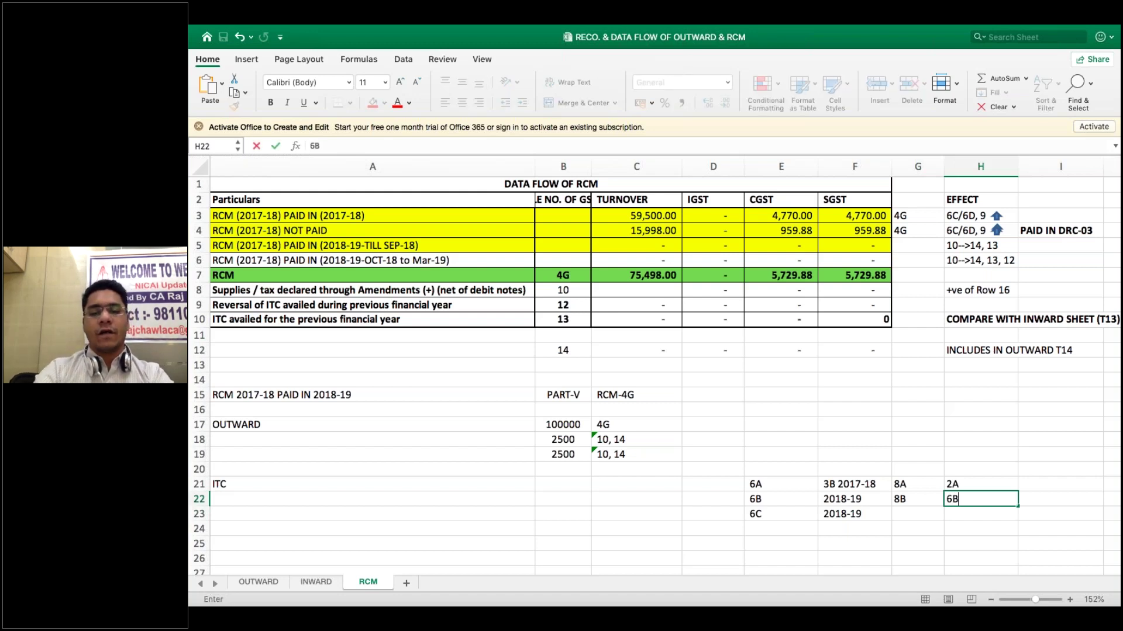
{"action": "type", "text": "+6H"}
{"action": "key", "text": "Return"}
Add 8C in G23 with the year 2018-19 in H23.
{"action": "type", "text": "8C"}
{"action": "key", "text": "Tab"}
{"action": "type", "text": "20"}
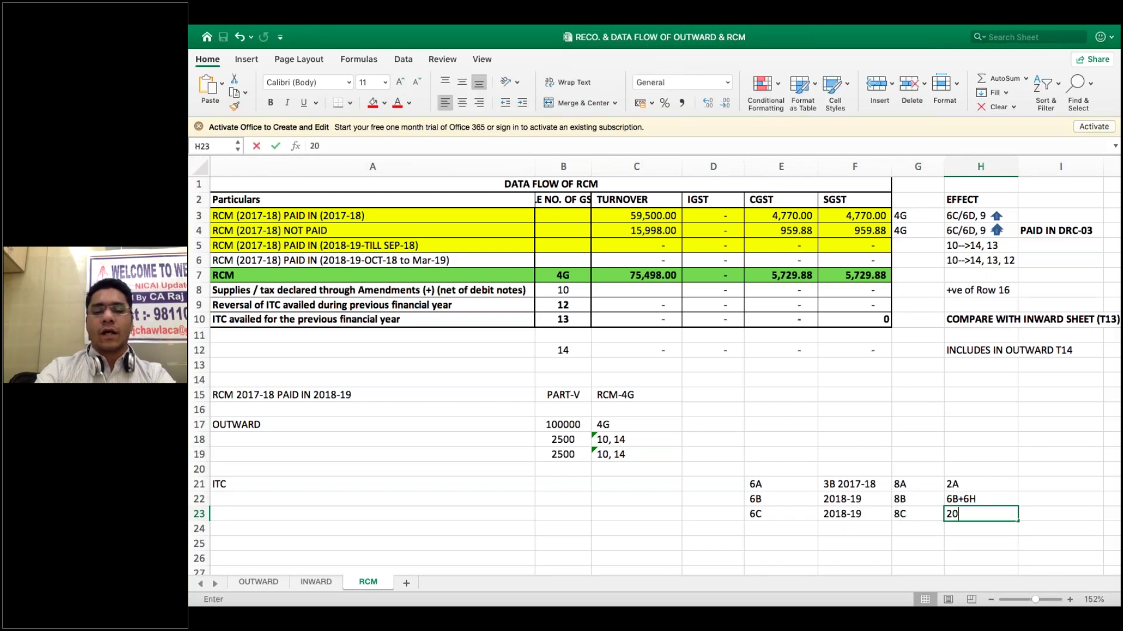
{"action": "type", "text": "18-19"}
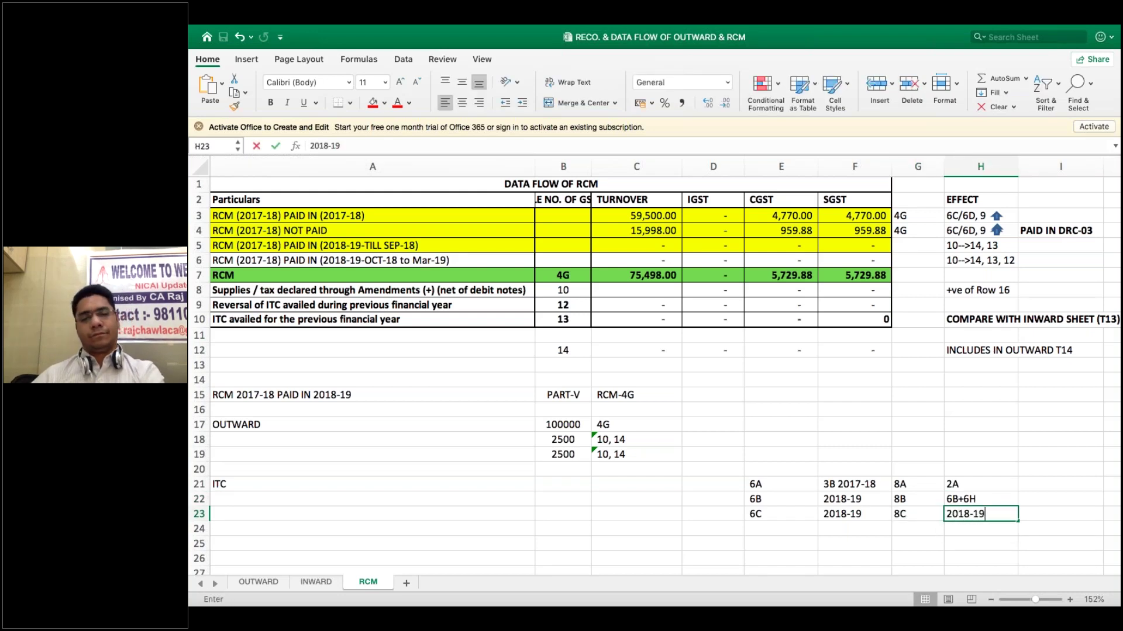
{"action": "key", "text": "Return"}
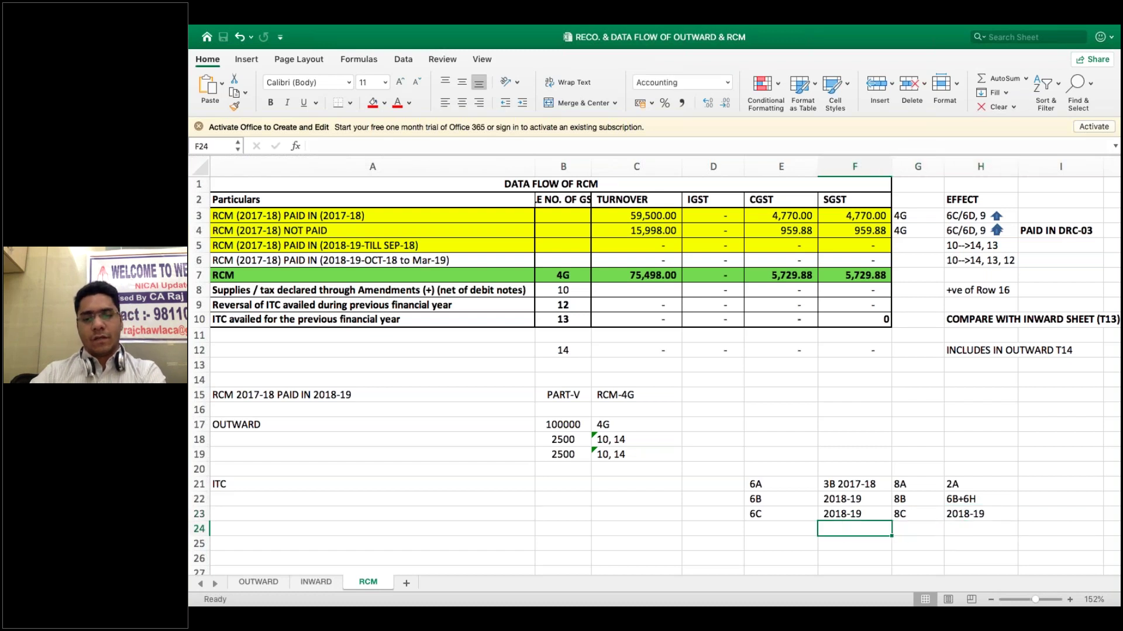
Clear the years beside 6B and 6C in F22:F23.
{"action": "key", "text": "Up"}
{"action": "key", "text": "Up"}
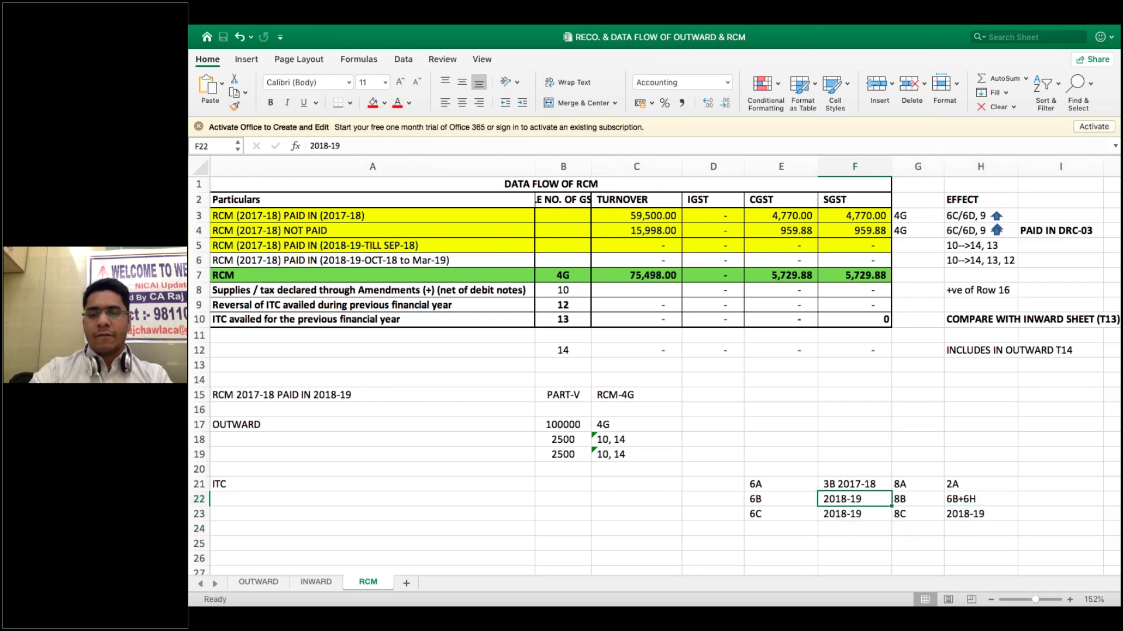
{"action": "key", "text": "shift+Down"}
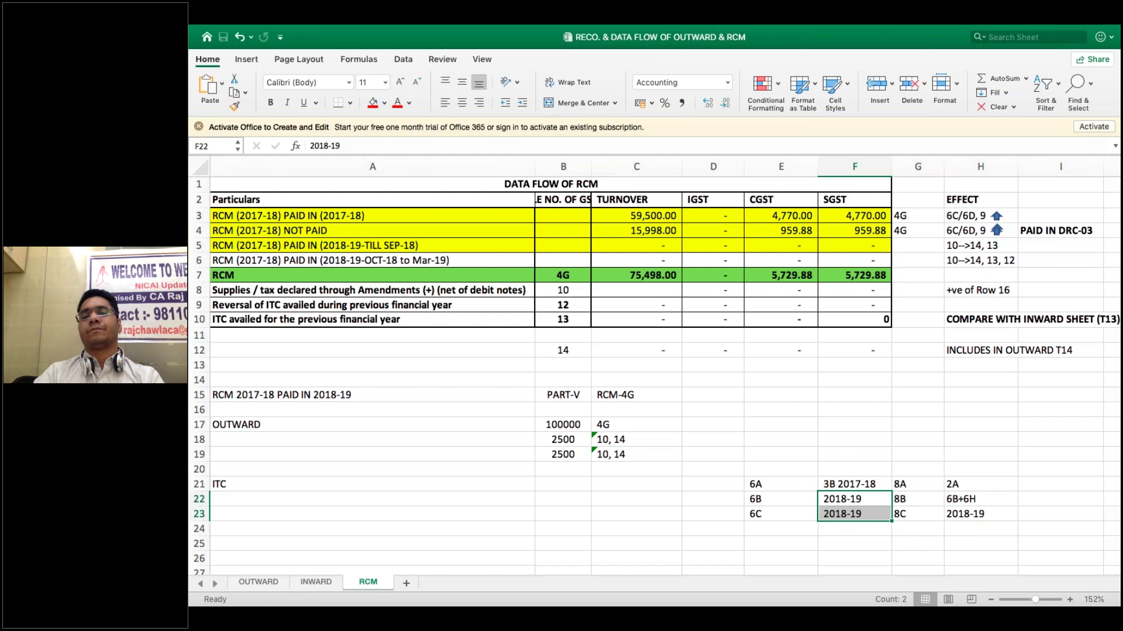
{"action": "key", "text": "Delete"}
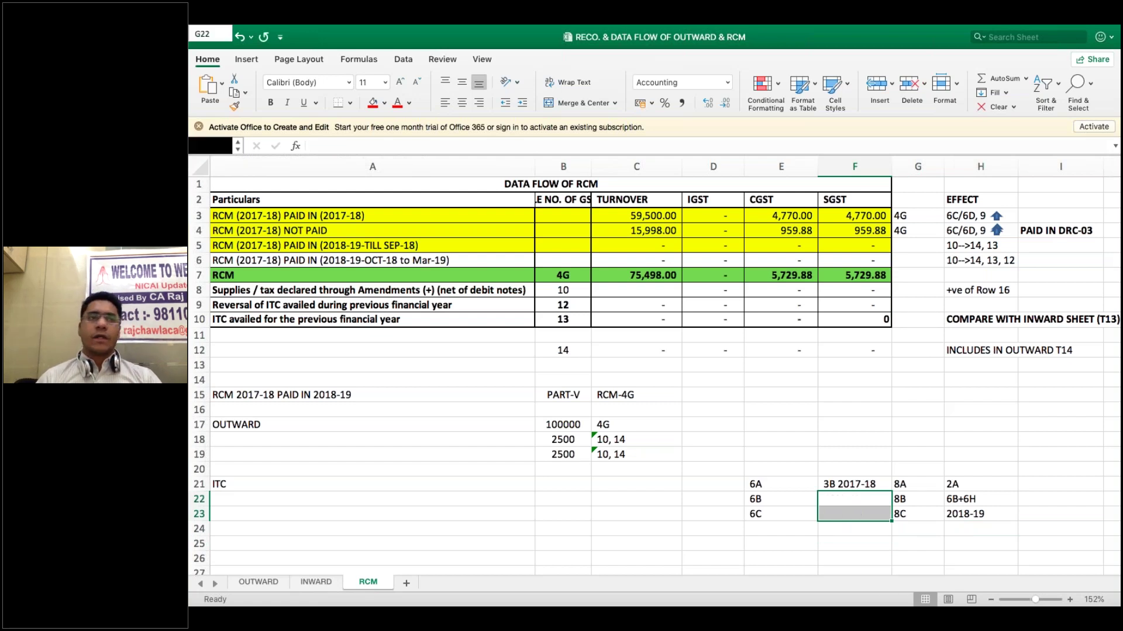
Enter 6D in E24, directly below 6C in the ITC section.
{"action": "key", "text": "Right"}
{"action": "key", "text": "Left"}
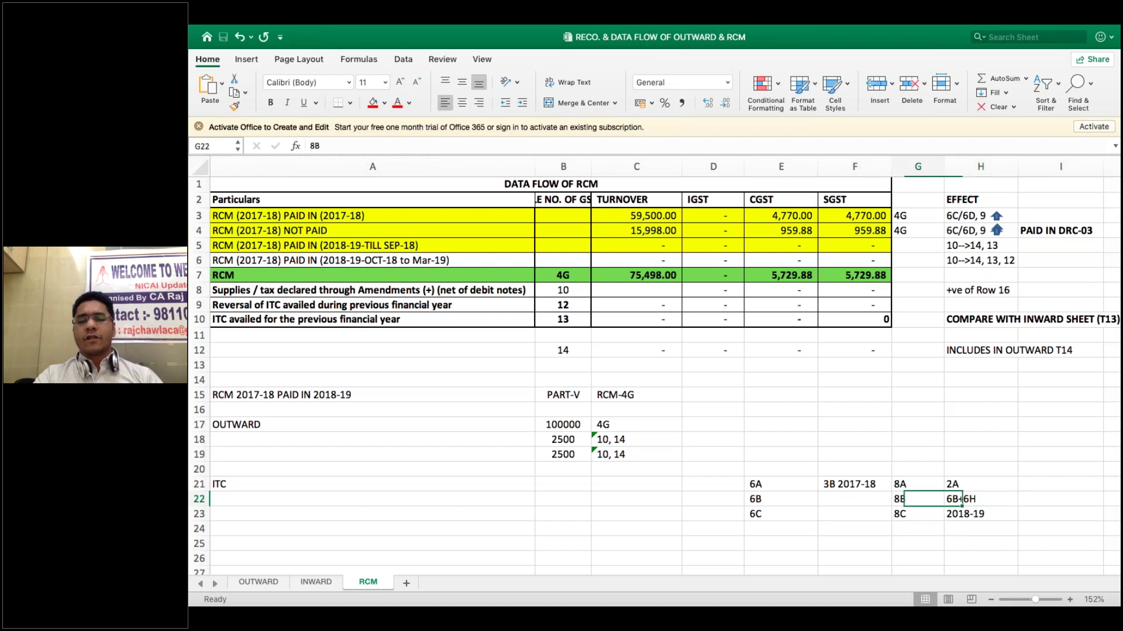
{"action": "key", "text": "Left"}
{"action": "key", "text": "Left"}
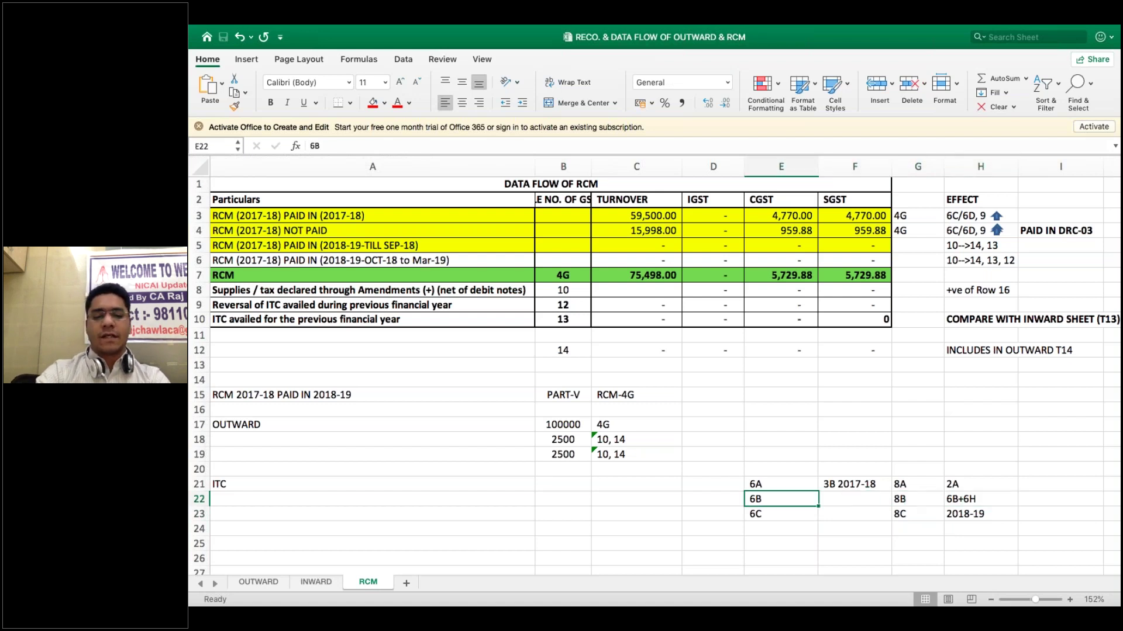
{"action": "key", "text": "Down"}
{"action": "key", "text": "Down"}
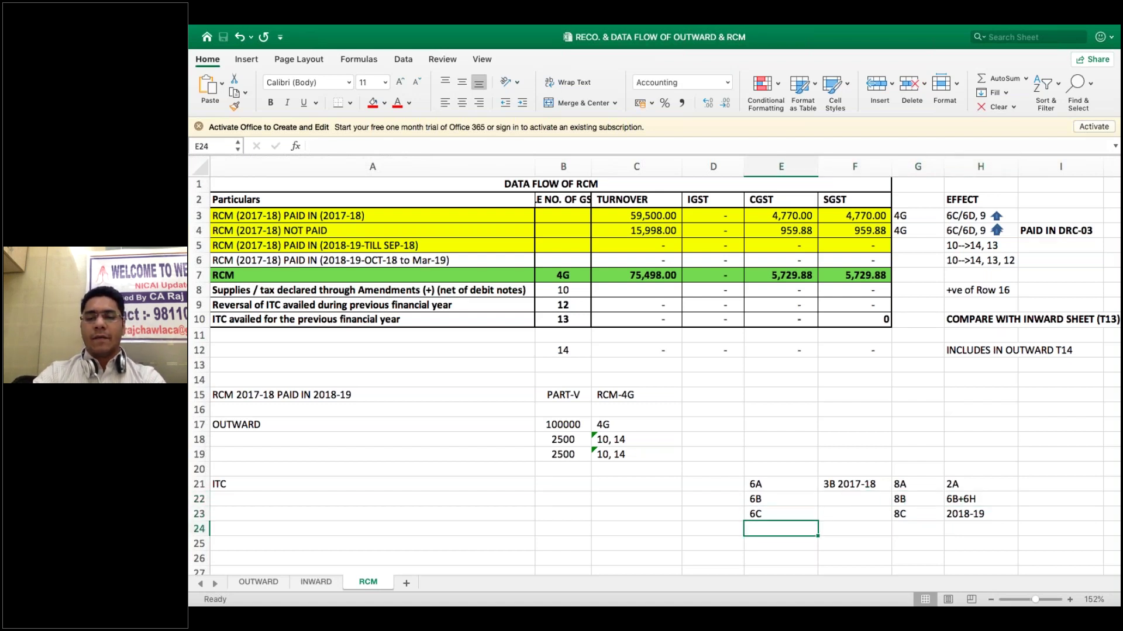
{"action": "type", "text": "6D"}
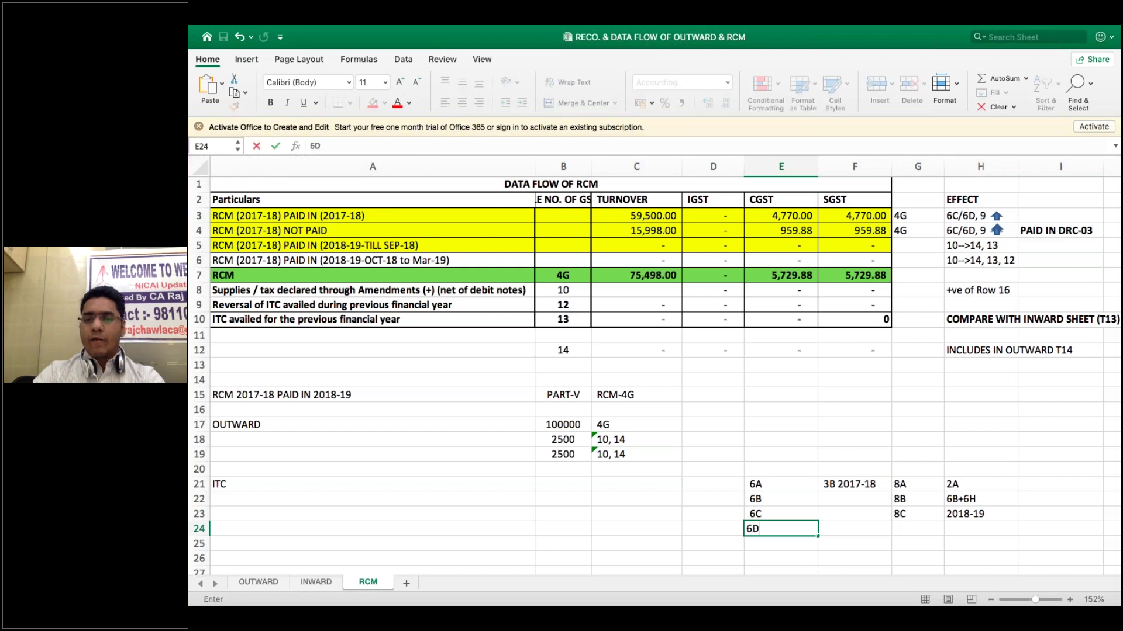
{"action": "key", "text": "Return"}
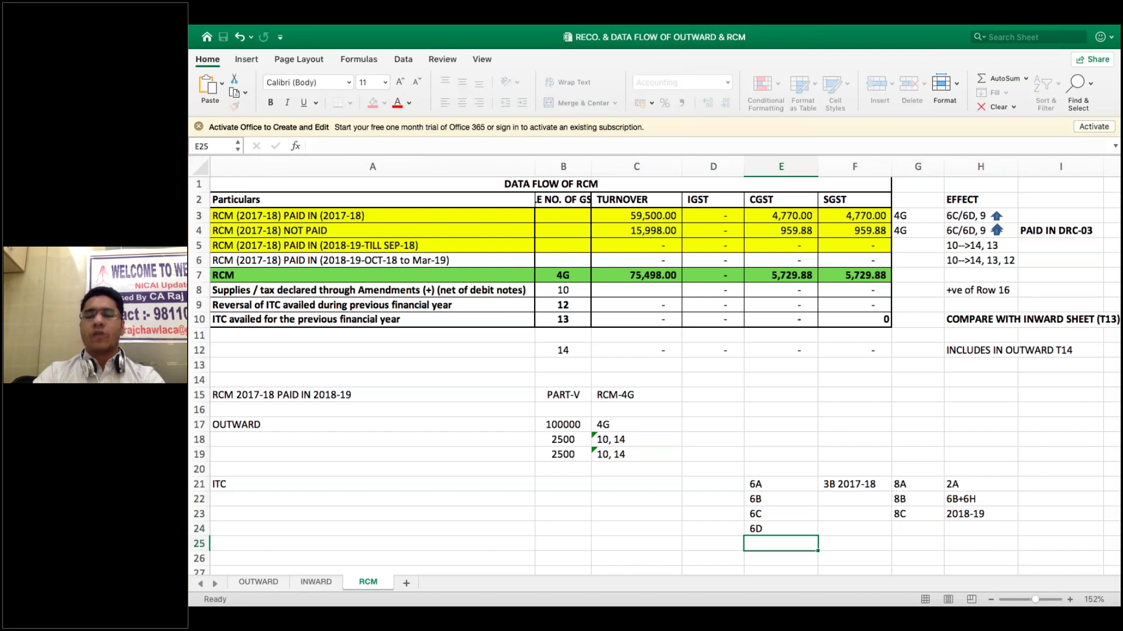
Enter B2B in F22 beside 6B.
{"action": "left_click", "coordinate": [918, 484]}
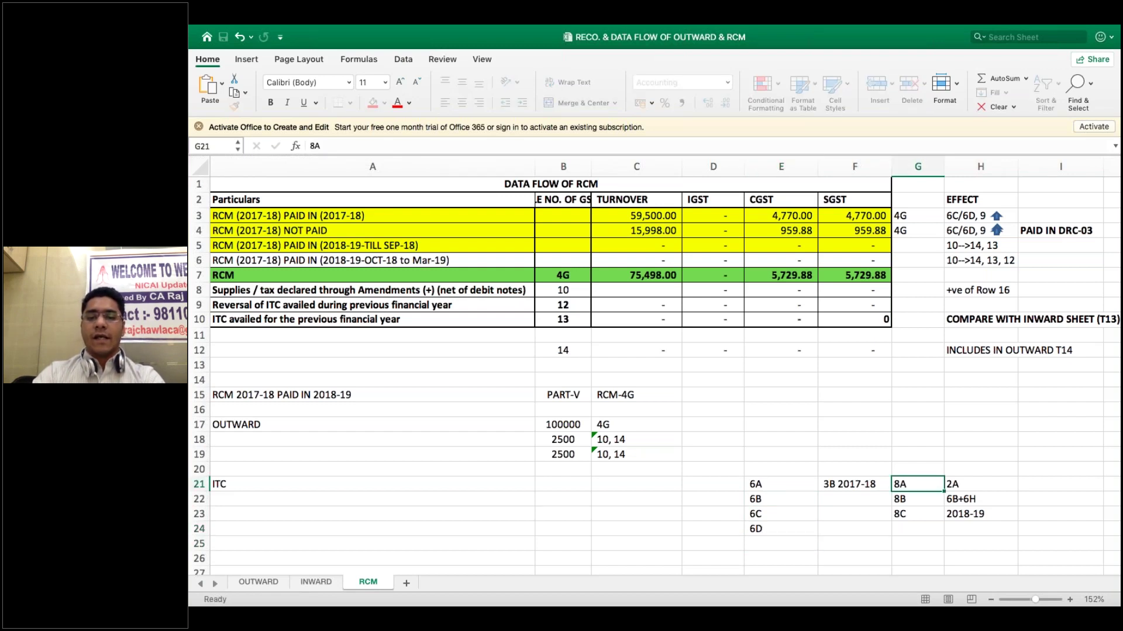
{"action": "left_click", "coordinate": [981, 485]}
{"action": "left_click", "coordinate": [917, 499]}
{"action": "left_click", "coordinate": [855, 499]}
{"action": "type", "text": "2B2B"}
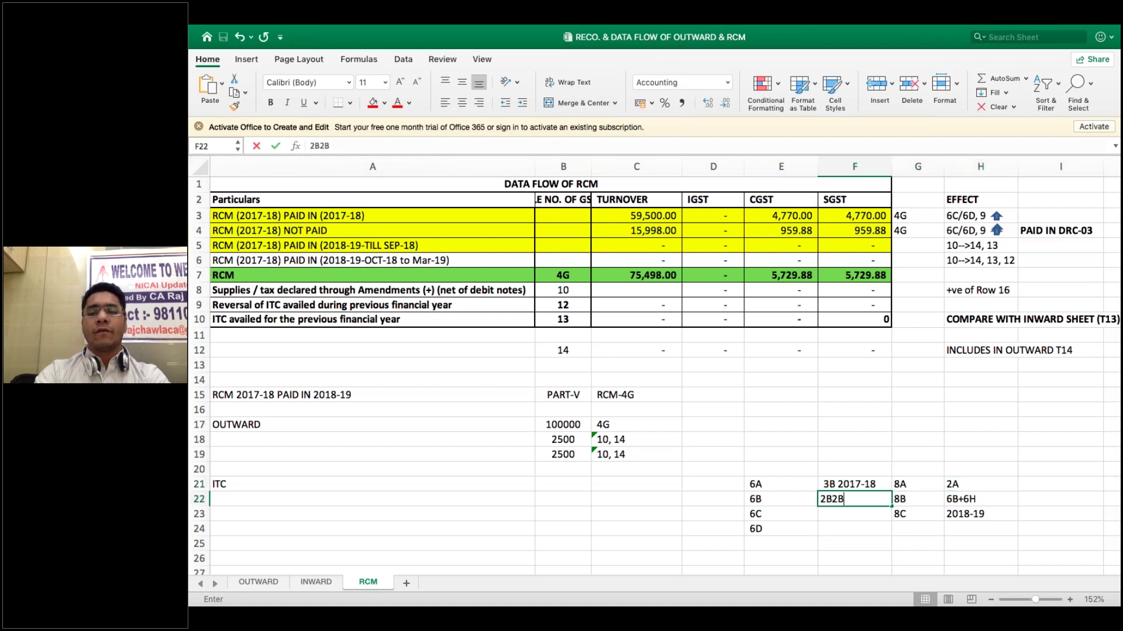
{"action": "key", "text": "BackSpace"}
{"action": "key", "text": "BackSpace"}
{"action": "key", "text": "BackSpace"}
{"action": "key", "text": "BackSpace"}
{"action": "type", "text": "B2B"}
{"action": "key", "text": "Return"}
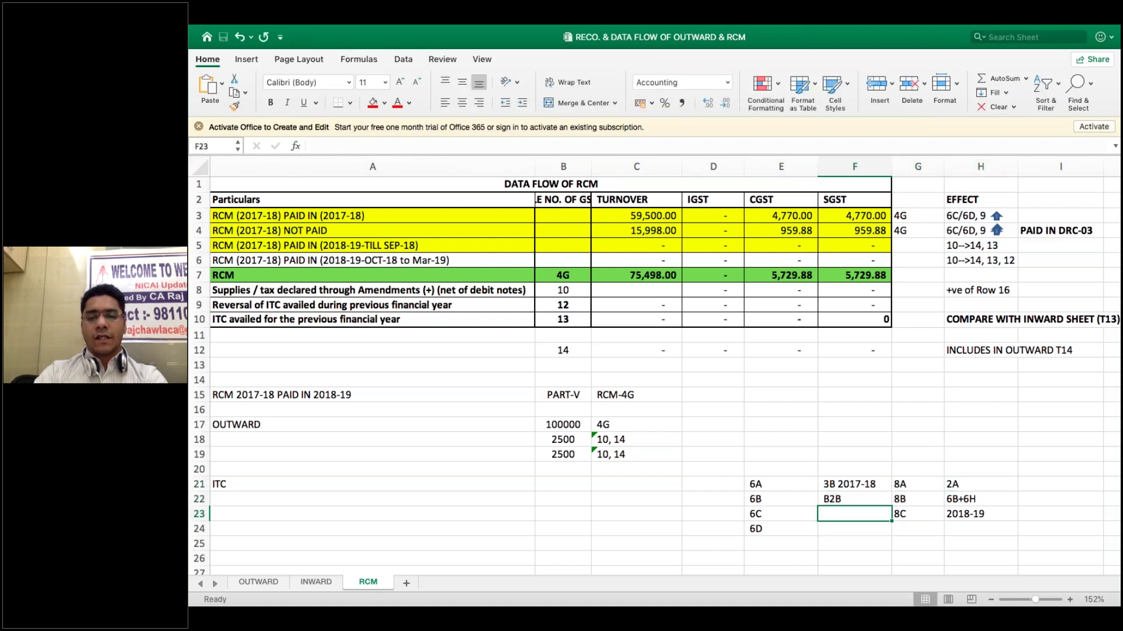
Label both 6C and 6D as RCM in F23 and F24.
{"action": "key", "text": "shift+Down"}
{"action": "key", "text": "Down"}
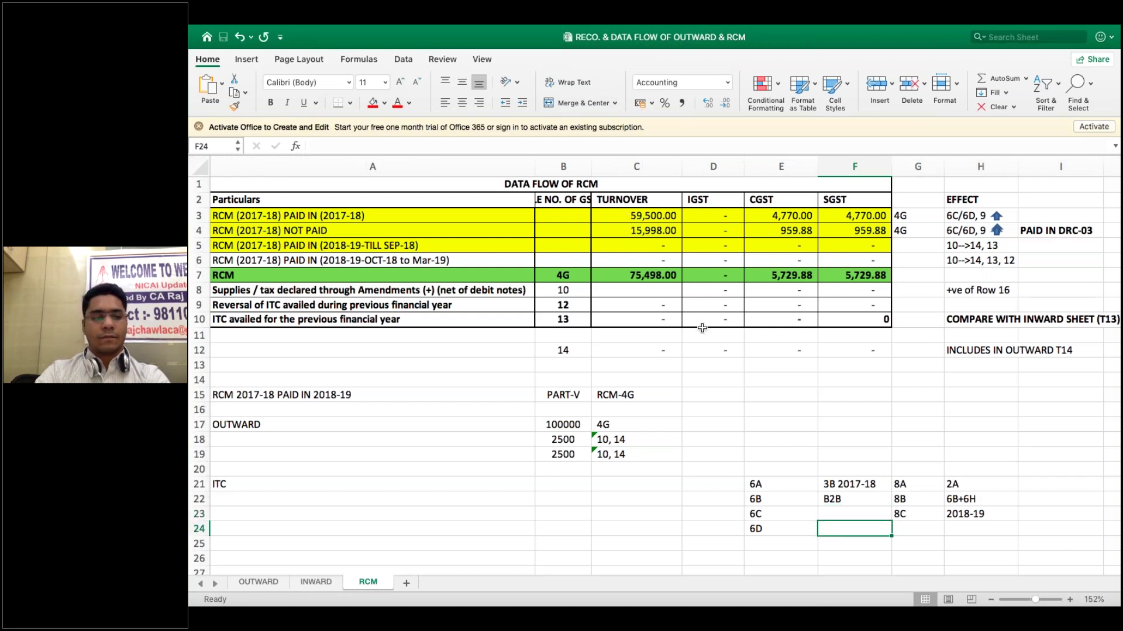
{"action": "type", "text": "RCM"}
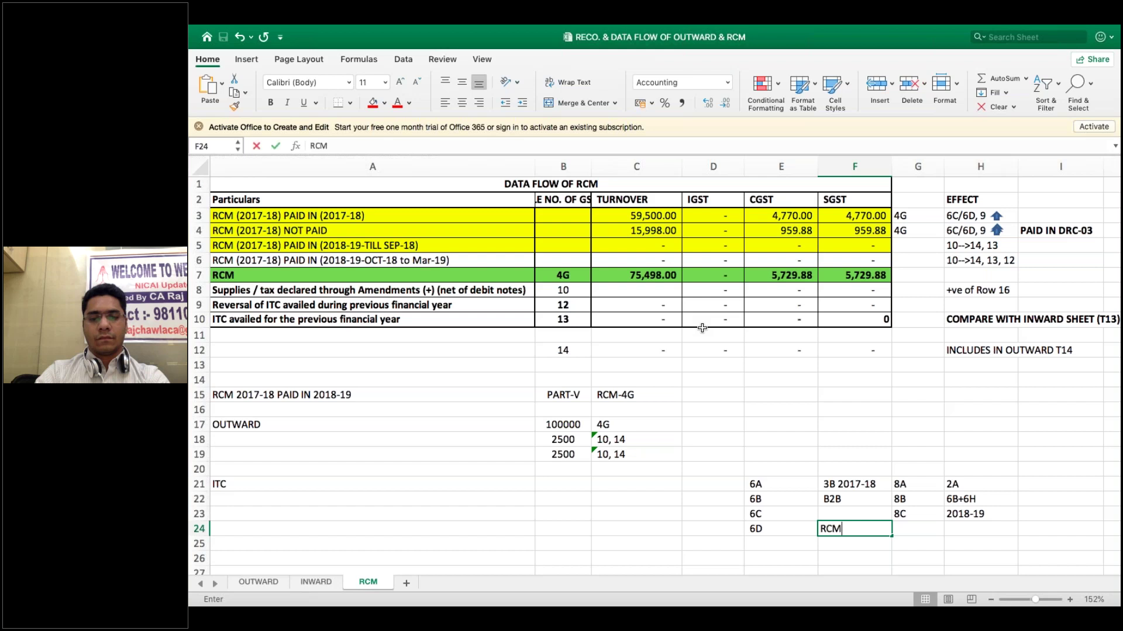
{"action": "key", "text": "Return"}
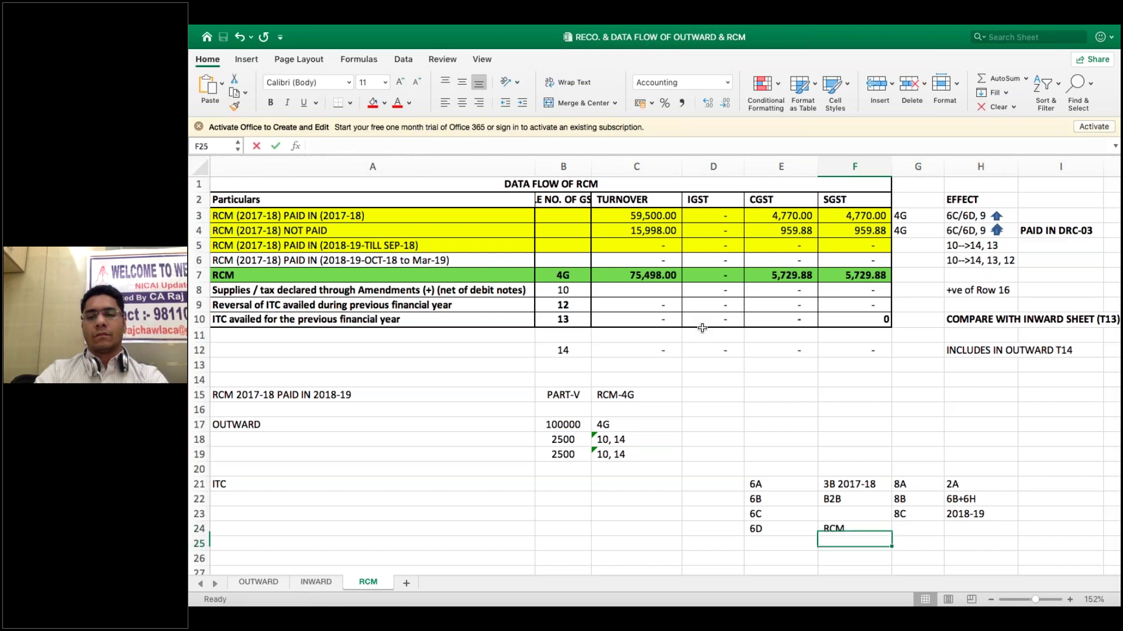
{"action": "key", "text": "Return"}
{"action": "key", "text": "Up"}
{"action": "key", "text": "Up"}
{"action": "key", "text": "Up"}
{"action": "type", "text": "RCM"}
{"action": "key", "text": "Return"}
Review the ITC table references and their descriptions in rows 21 to 23.
{"action": "key", "text": "Right"}
{"action": "key", "text": "Up"}
{"action": "key", "text": "Up"}
{"action": "key", "text": "Right"}
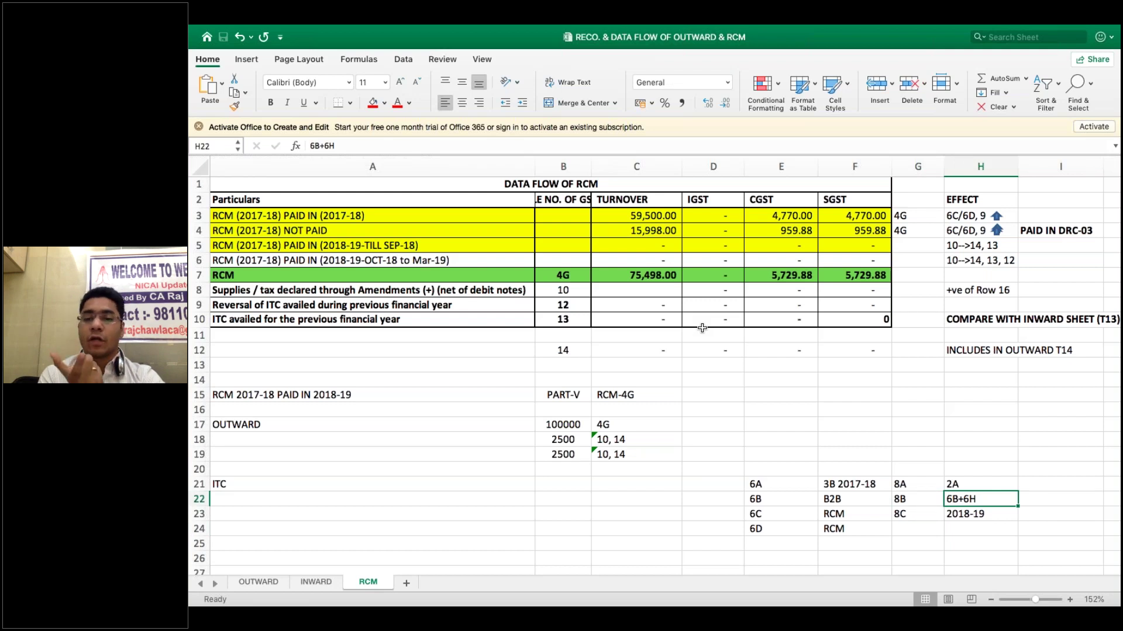
{"action": "key", "text": "Left"}
{"action": "key", "text": "Left"}
{"action": "key", "text": "Down"}
{"action": "key", "text": "Left"}
{"action": "key", "text": "Right"}
{"action": "key", "text": "Up"}
{"action": "key", "text": "Up"}
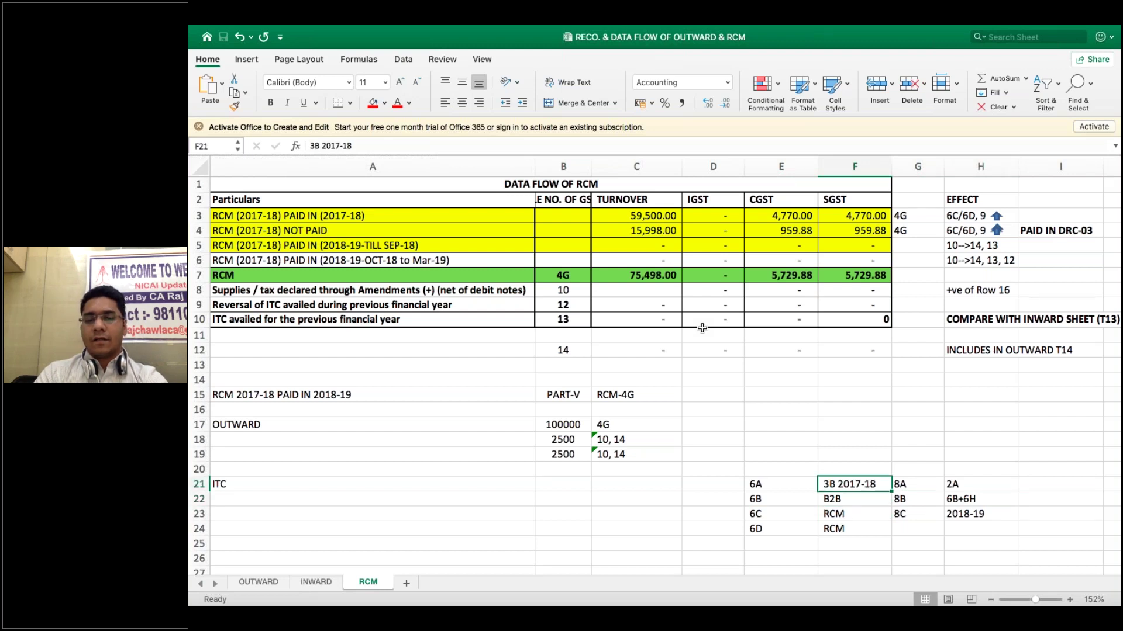
Add the year to the 6B description so that F22 reads B2B 2017-18.
{"action": "key", "text": "Down"}
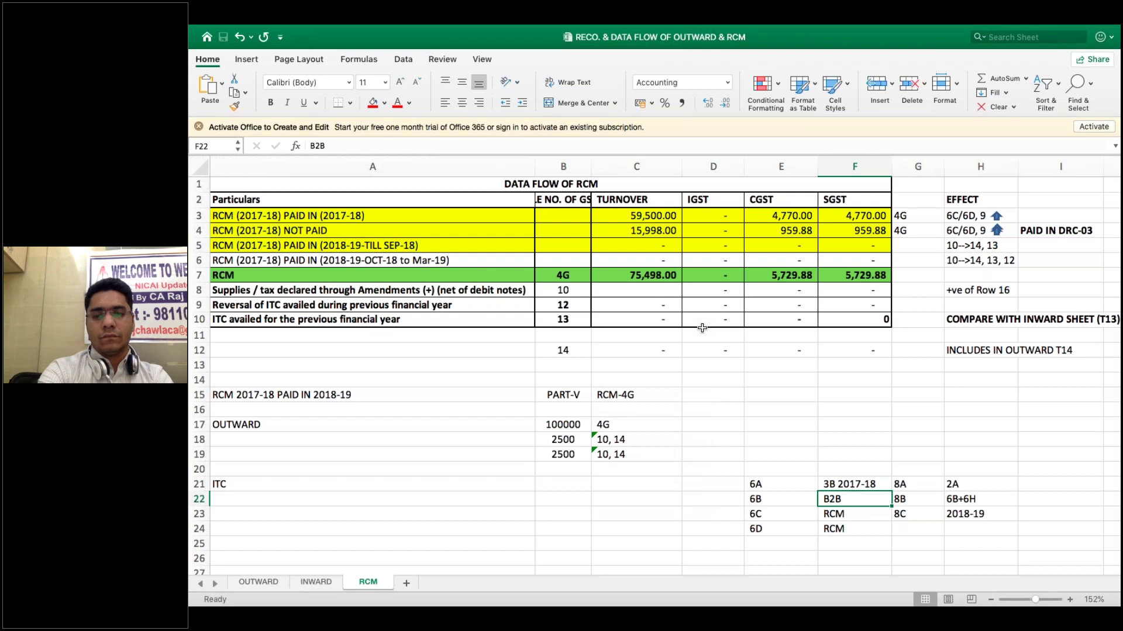
{"action": "key", "text": "F2"}
{"action": "type", "text": "2"}
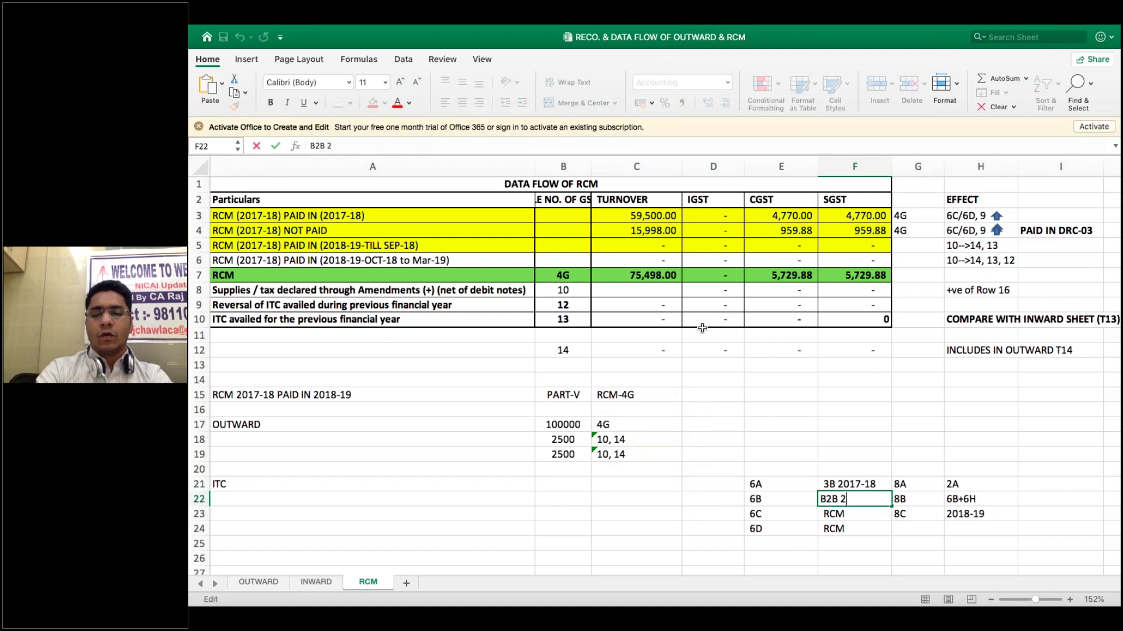
{"action": "type", "text": "017-18"}
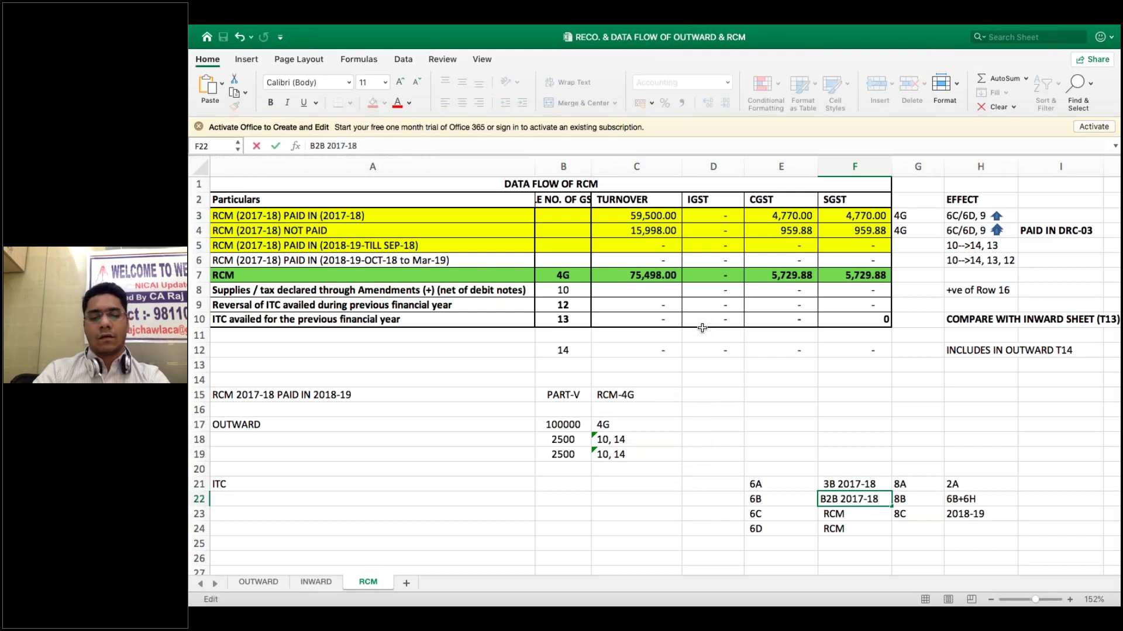
{"action": "key", "text": "Return"}
Add the year to the 6C and 6D descriptions so that F23 and F24 read RCM 2017-18.
{"action": "key", "text": "F2"}
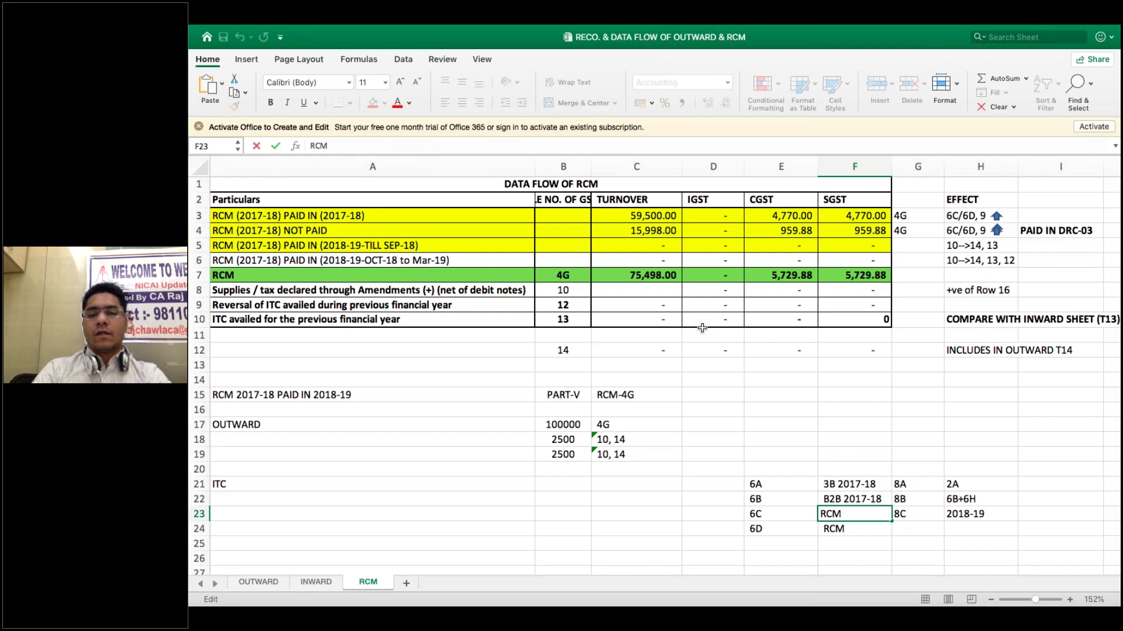
{"action": "type", "text": "20"}
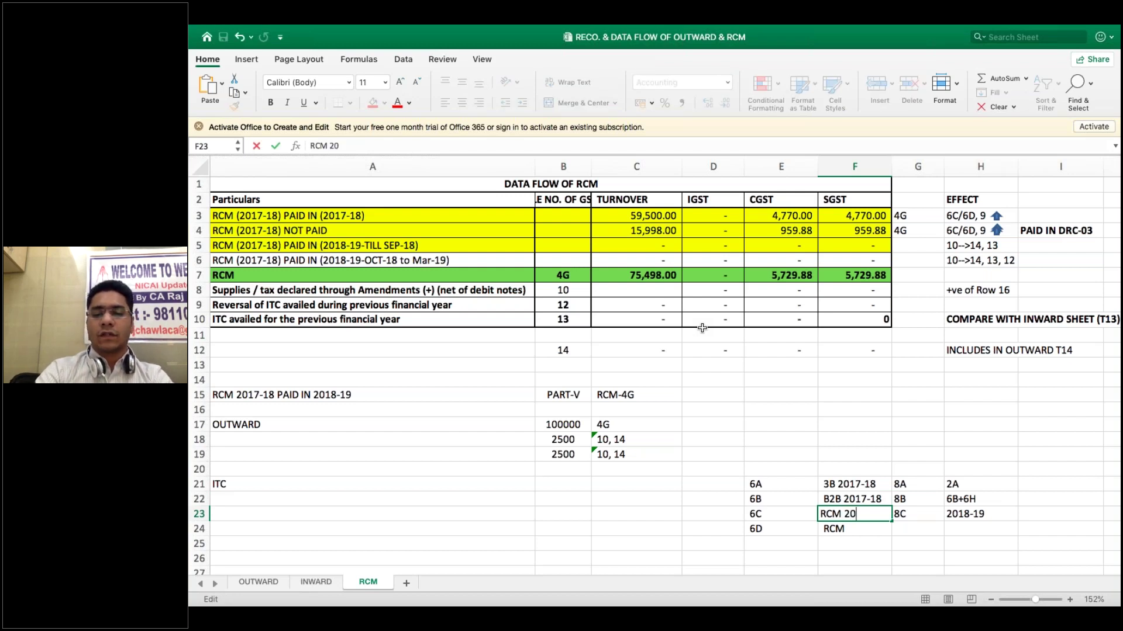
{"action": "type", "text": "17-18"}
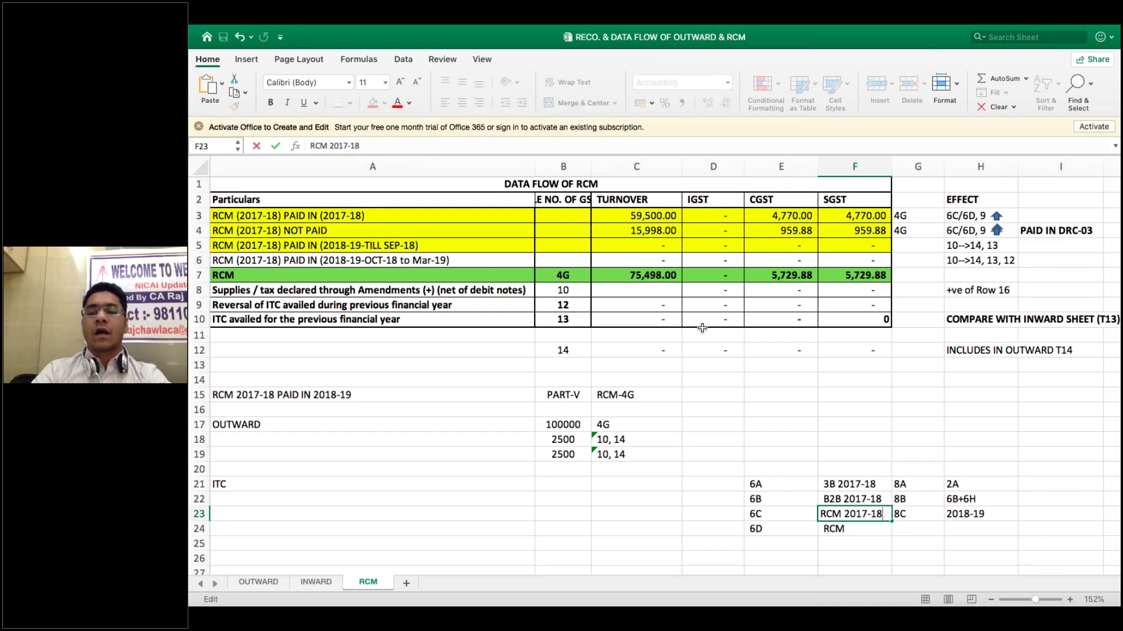
{"action": "key", "text": "Return"}
{"action": "key", "text": "F2"}
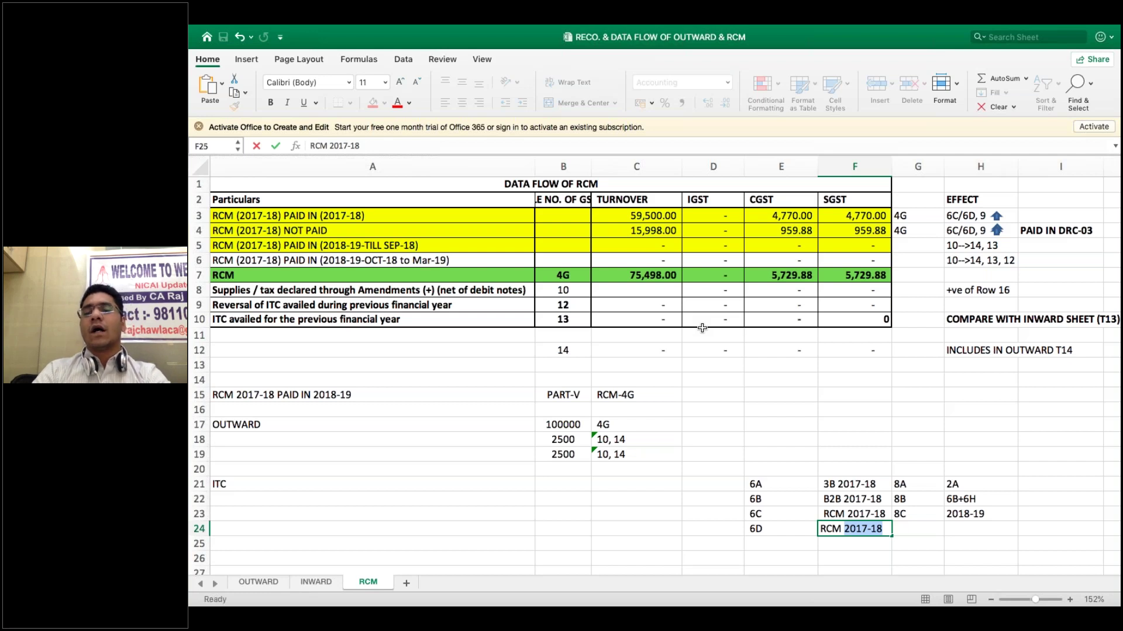
{"action": "key", "text": "Return"}
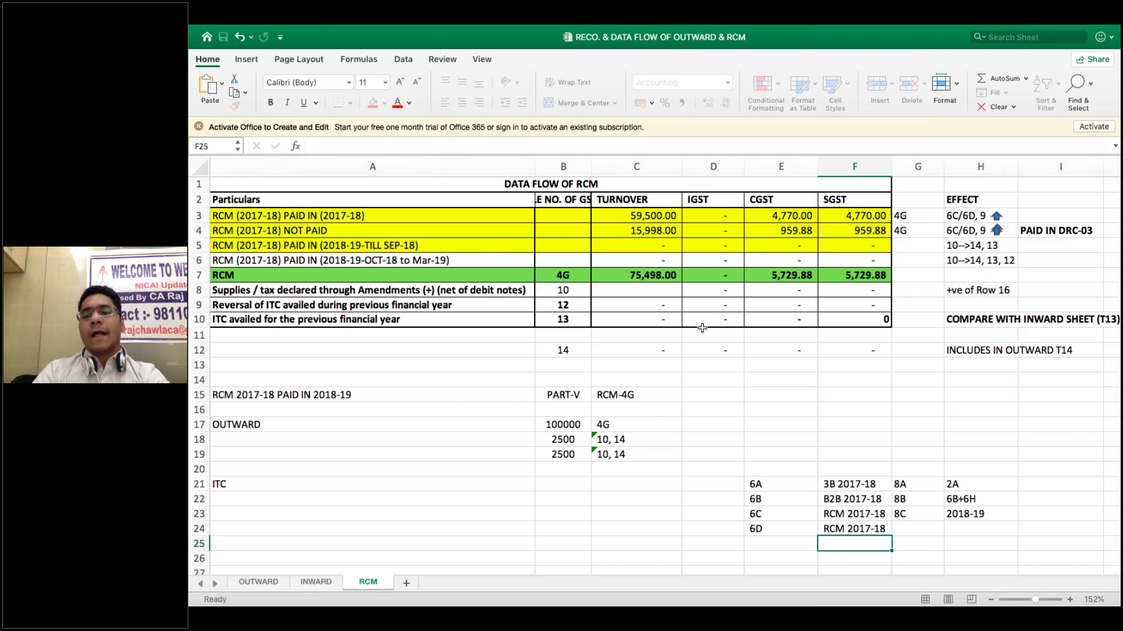
Examine the sources listed for 8A, 8B and 8C in column H.
{"action": "key", "text": "Up"}
{"action": "key", "text": "Up"}
{"action": "key", "text": "Up"}
{"action": "key", "text": "Up"}
{"action": "key", "text": "Right"}
{"action": "key", "text": "Right"}
{"action": "key", "text": "Down"}
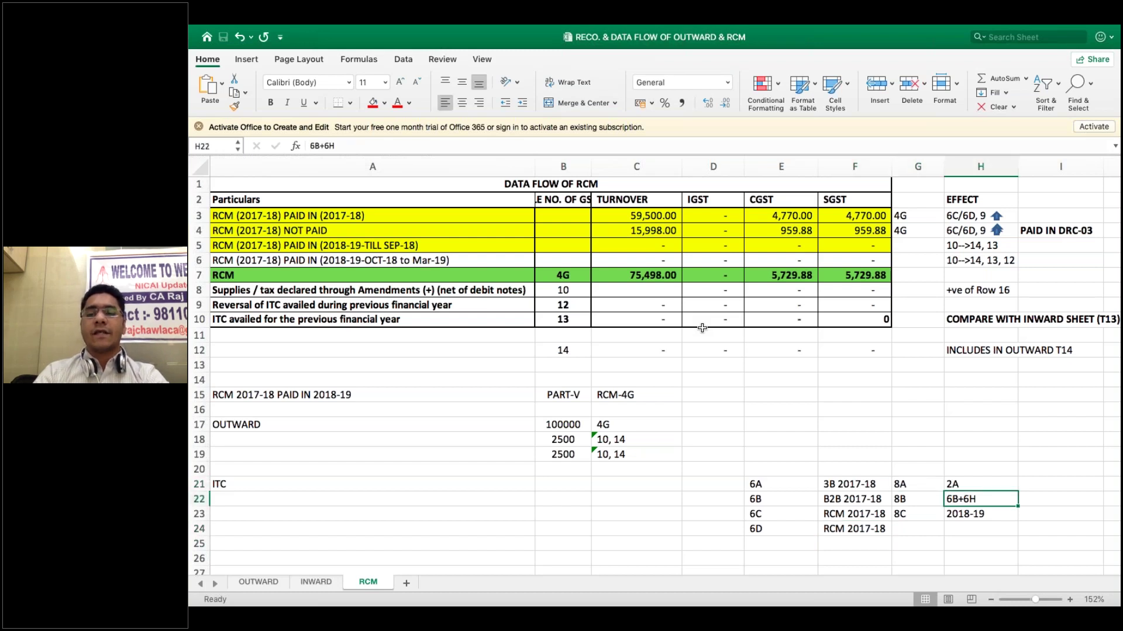
{"action": "key", "text": "Down"}
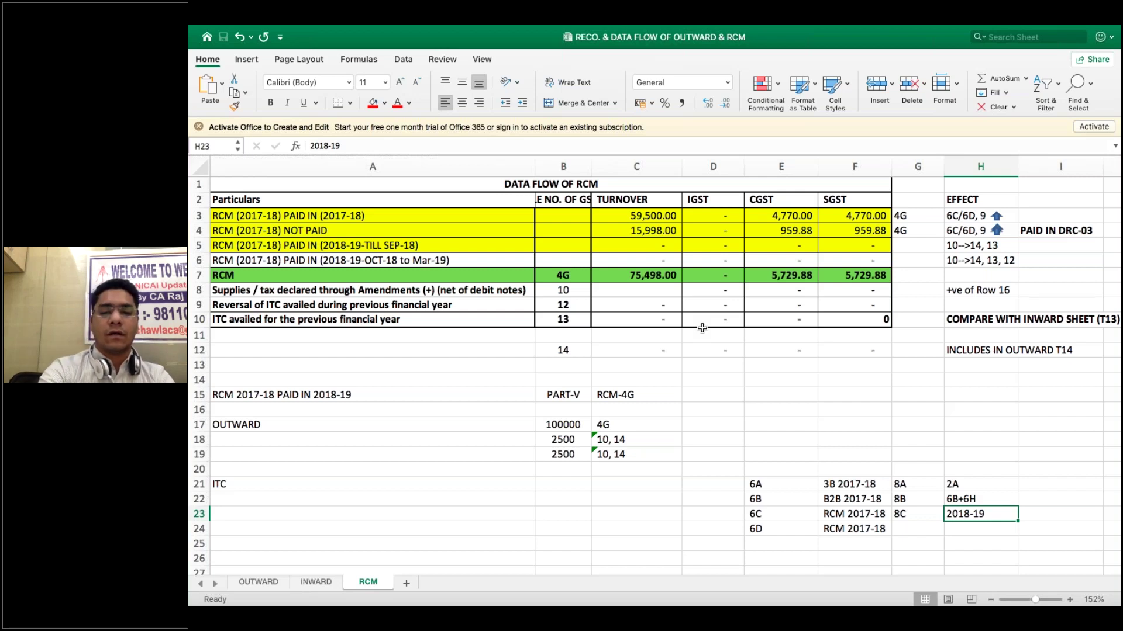
Extend the 8C source note in H23 to read 2018-19 OTHER THAN RCM.
{"action": "key", "text": "F2"}
{"action": "type", "text": "OTHER T"}
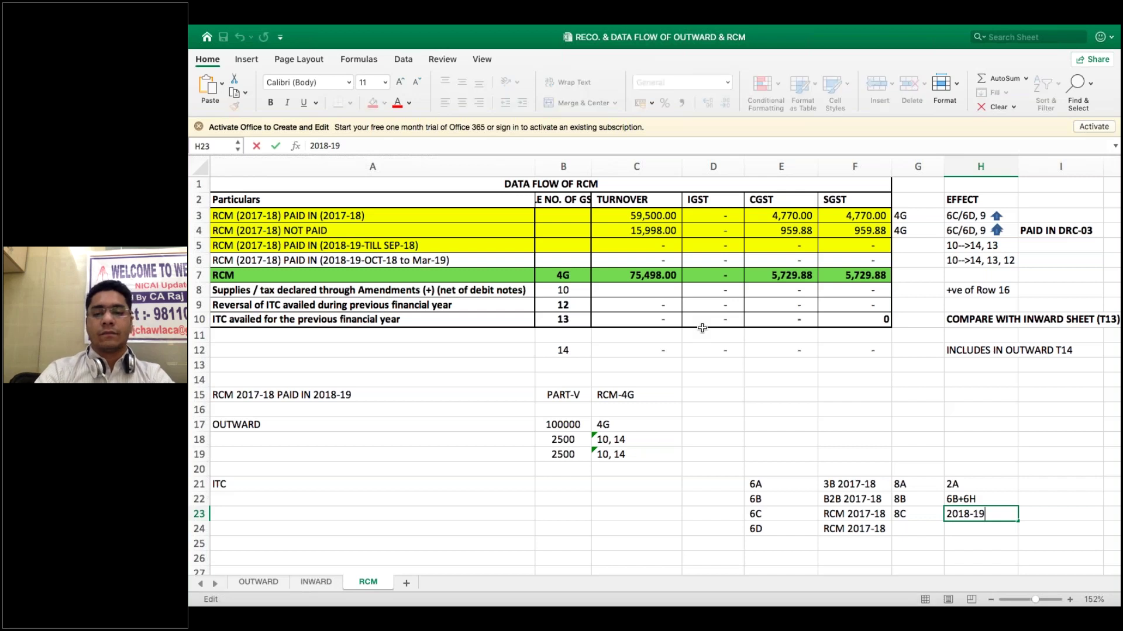
{"action": "type", "text": "HAN R"}
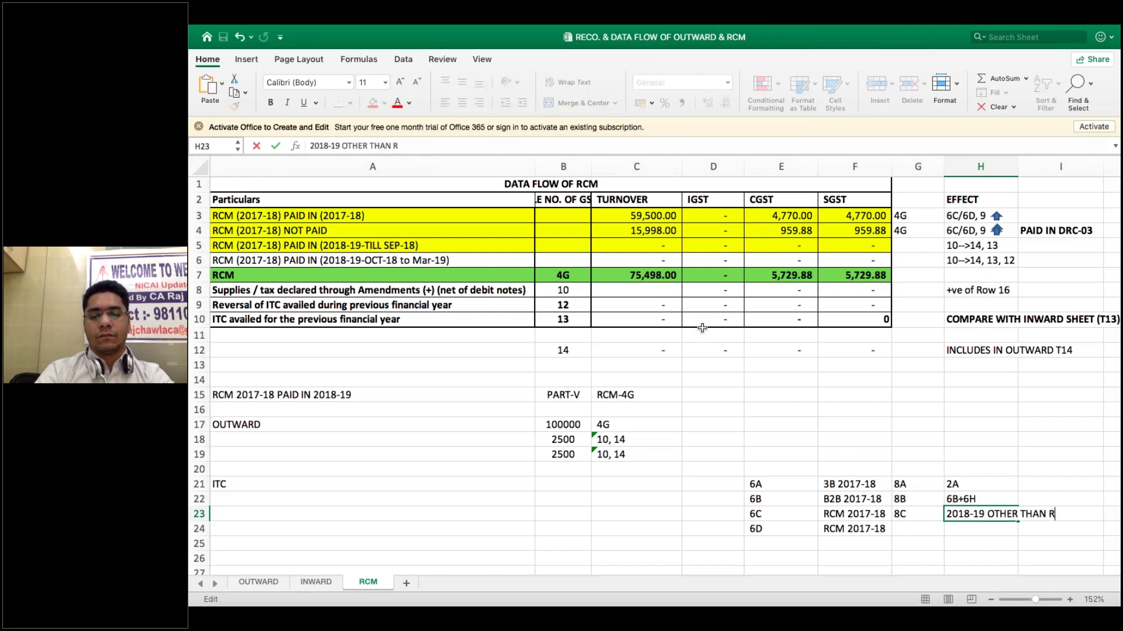
{"action": "type", "text": "CM"}
{"action": "key", "text": "Return"}
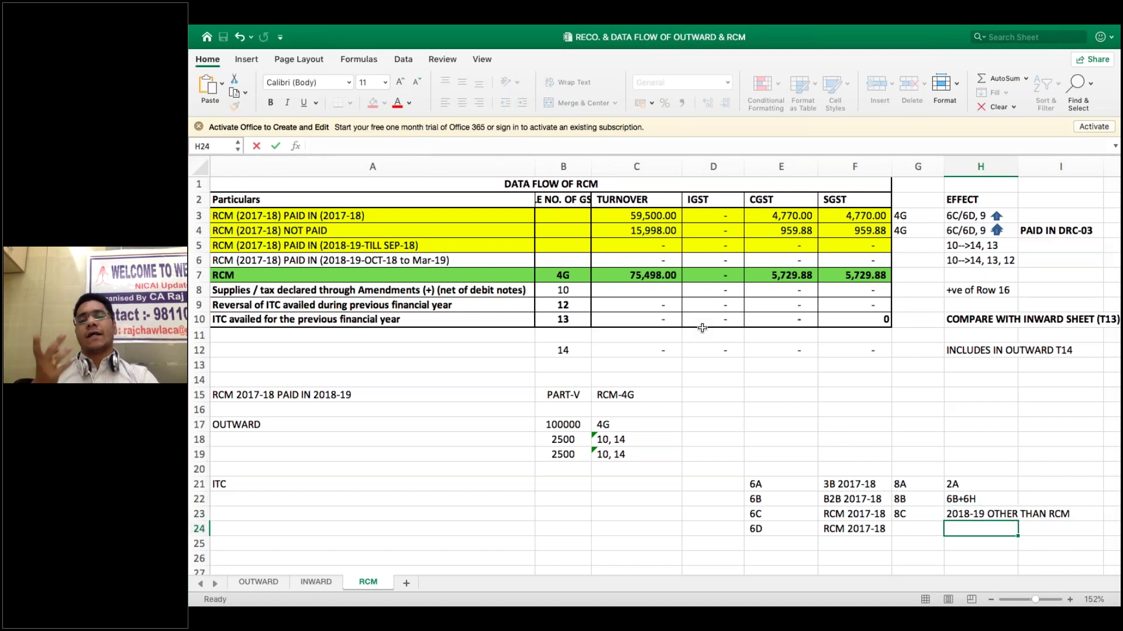
Put a thick box border around the Table 6 references and descriptions in E21:F24.
{"action": "left_click", "coordinate": [562, 484]}
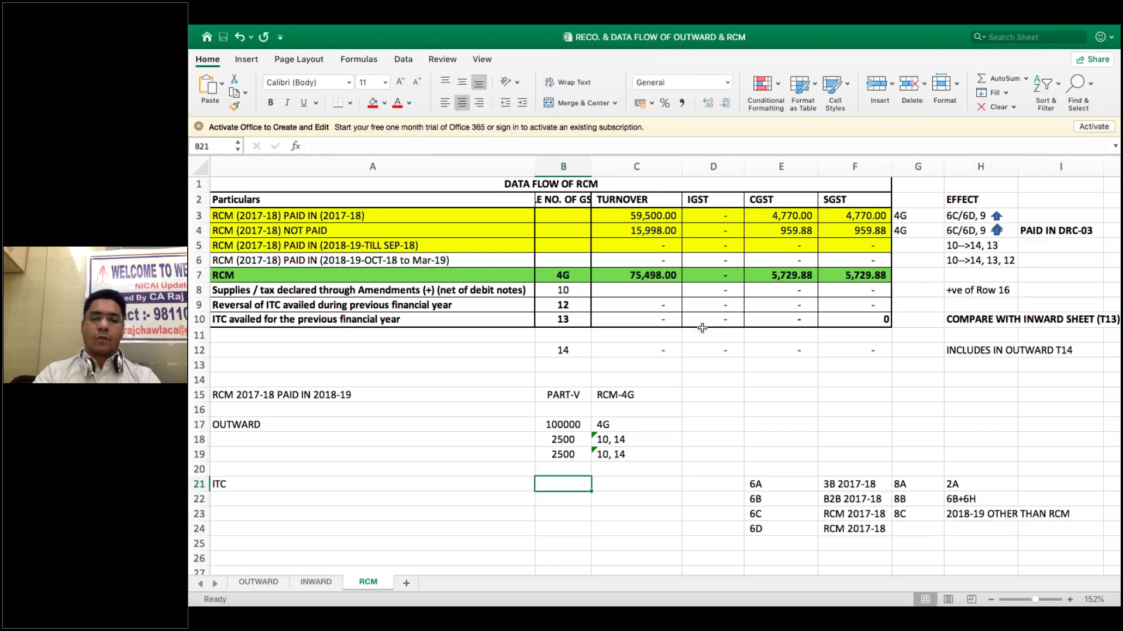
{"action": "key", "text": "Right"}
{"action": "key", "text": "Right"}
{"action": "key", "text": "Right"}
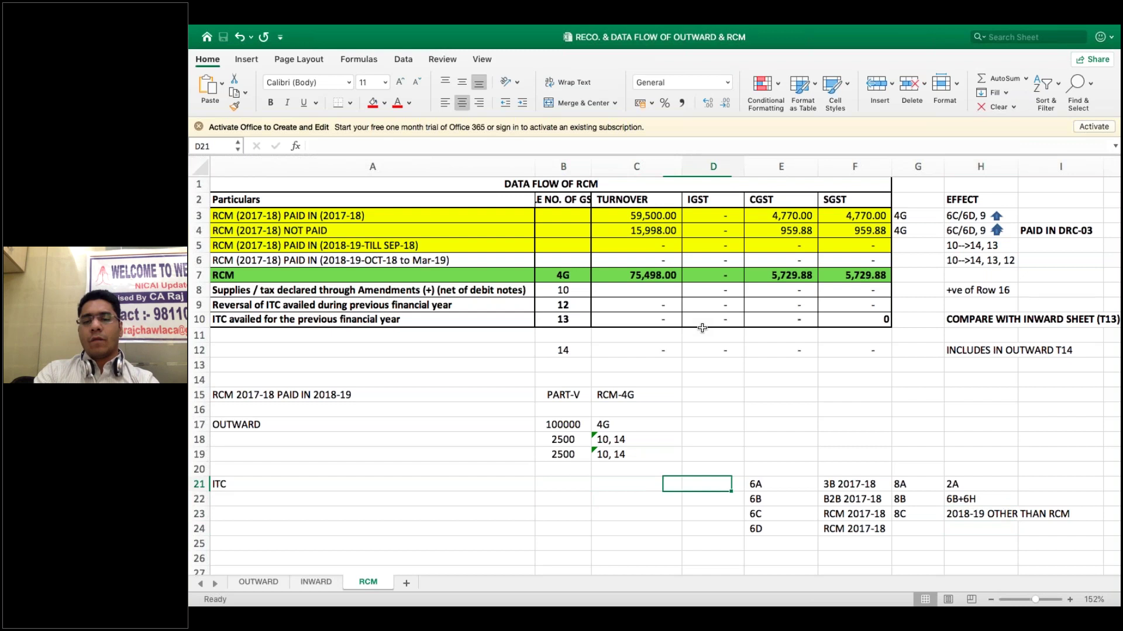
{"action": "key", "text": "shift+Right"}
{"action": "key", "text": "shift+Down"}
{"action": "key", "text": "shift+Down"}
{"action": "key", "text": "shift+Down"}
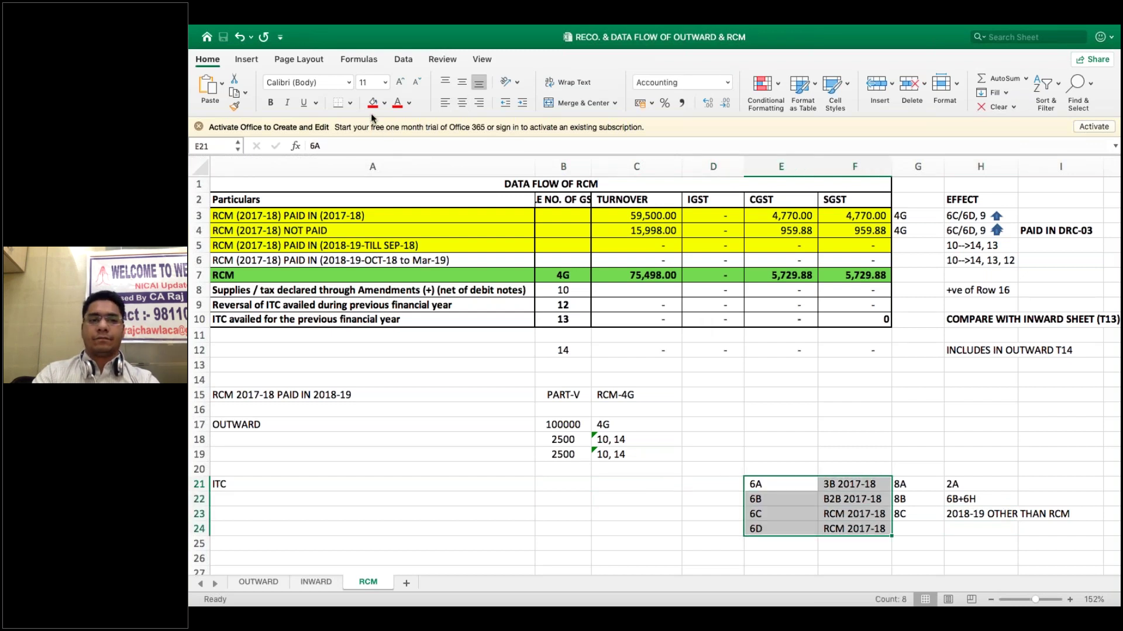
{"action": "left_click", "coordinate": [351, 106]}
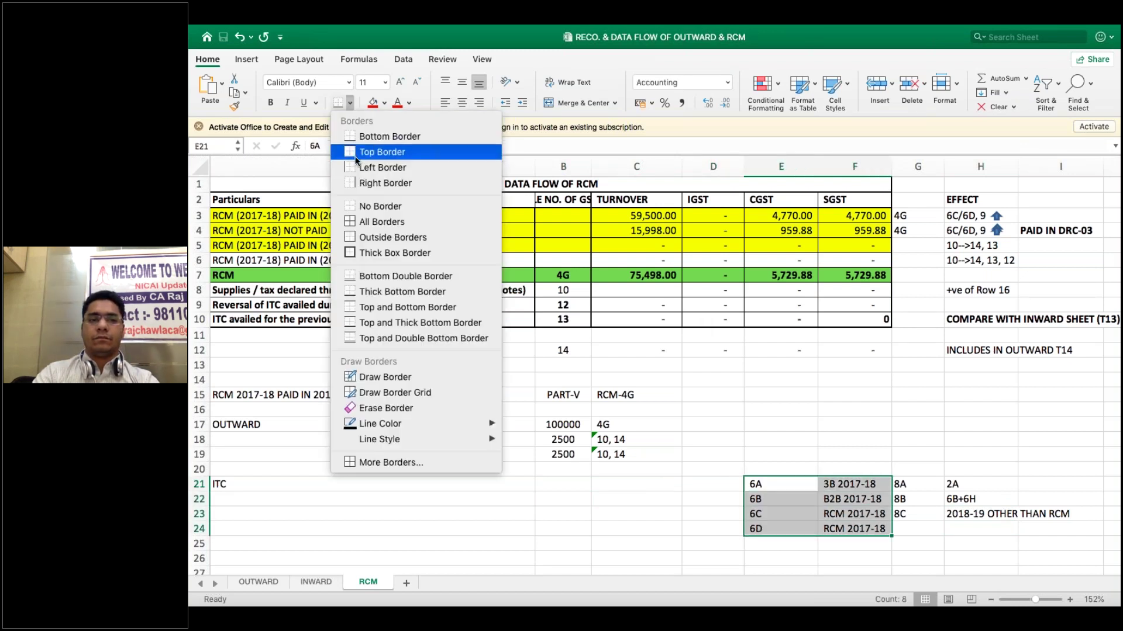
{"action": "left_click", "coordinate": [361, 257]}
Apply the same thick box border to the Table 8 references and sources in G21:I23.
{"action": "key", "text": "Right"}
{"action": "key", "text": "shift+Down"}
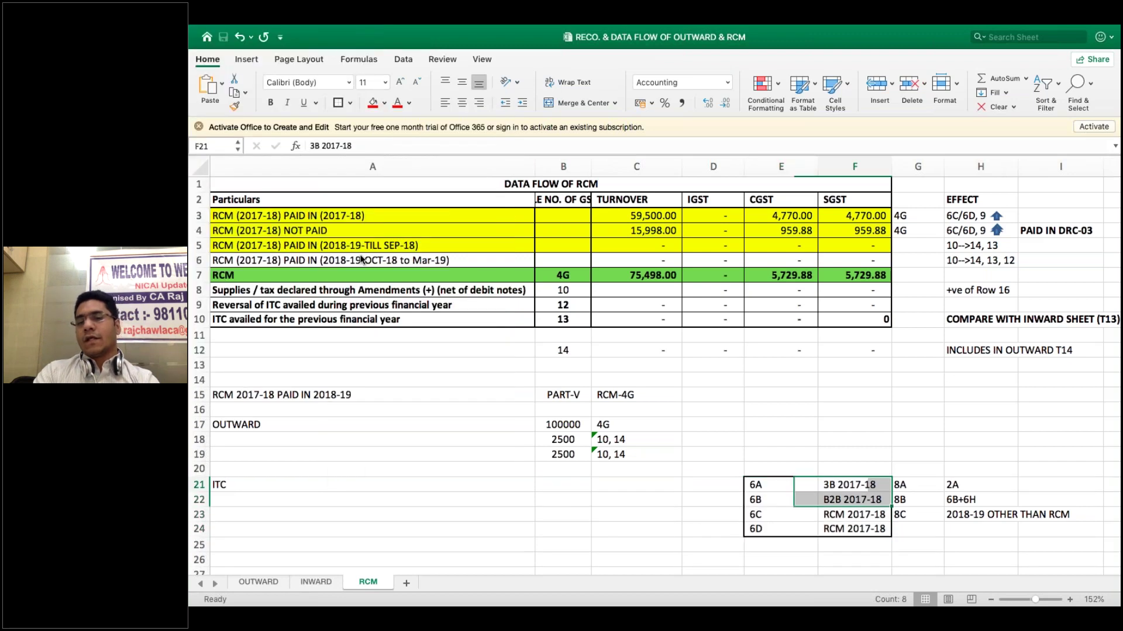
{"action": "key", "text": "Right"}
{"action": "key", "text": "shift+Down"}
{"action": "key", "text": "shift+Down"}
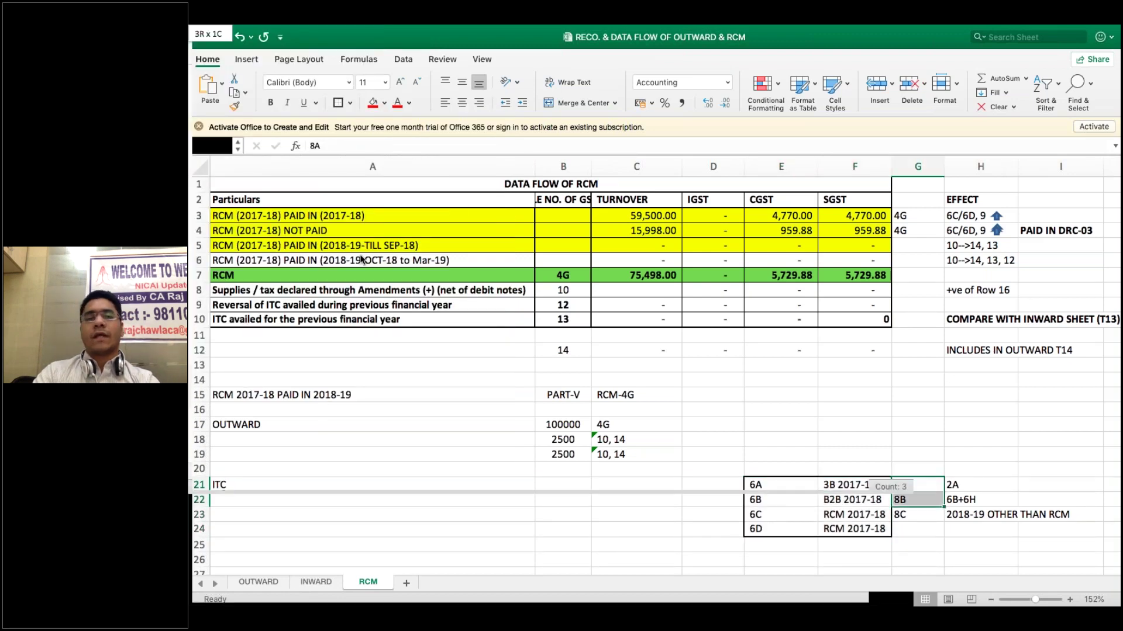
{"action": "key", "text": "shift+Right"}
{"action": "key", "text": "shift+Right"}
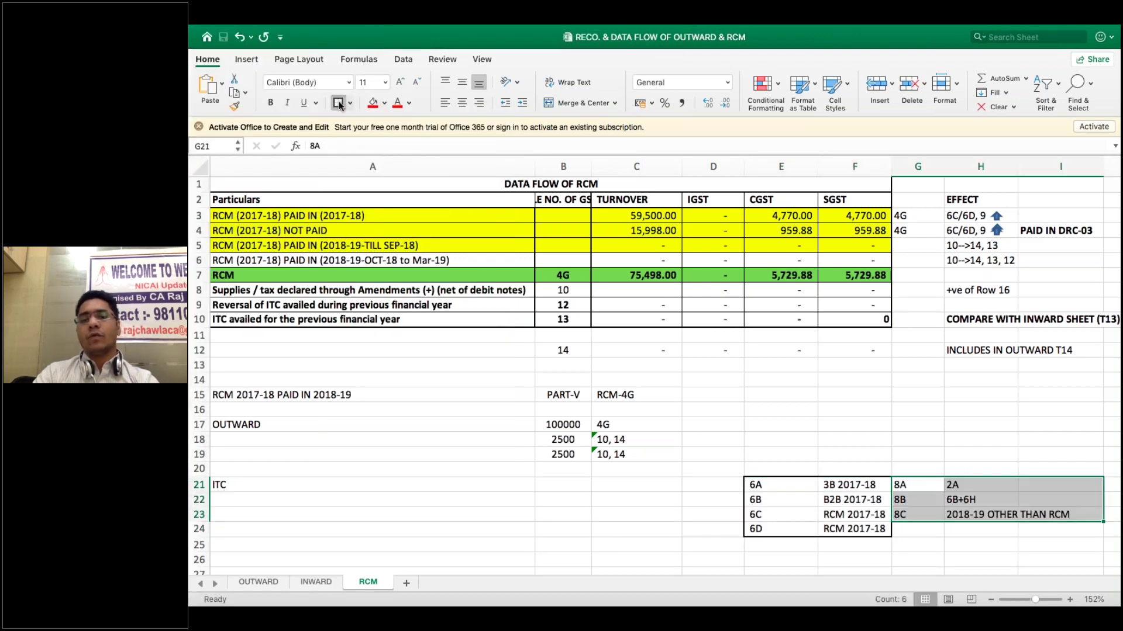
{"action": "left_click", "coordinate": [339, 104]}
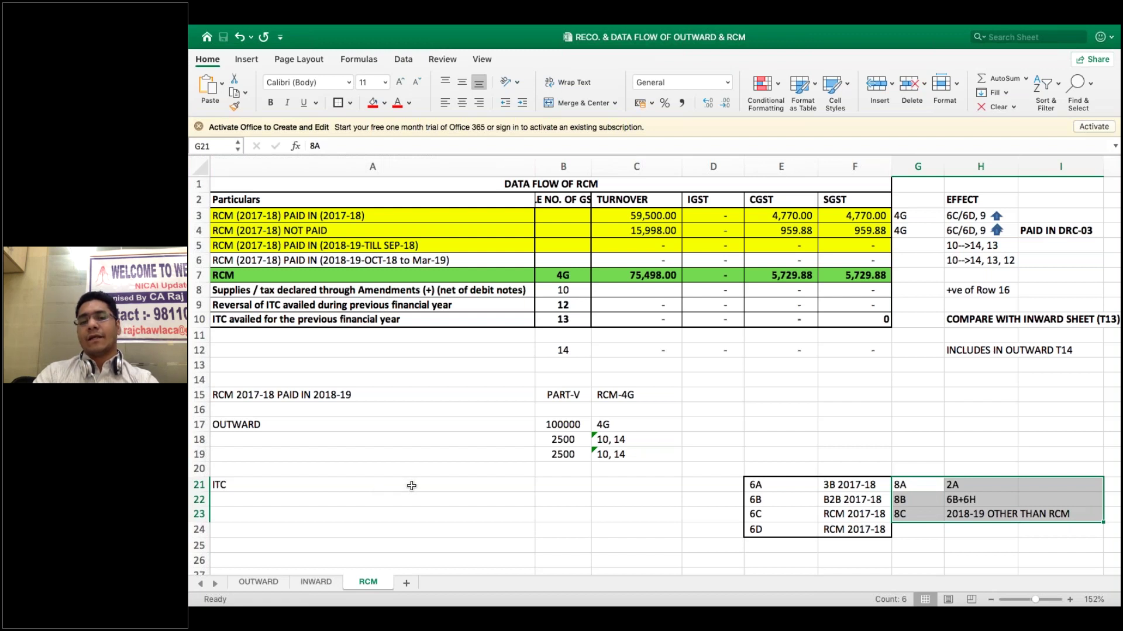
Examine the boxed Table 6 and Table 8 references in the ITC section, including the sources for 8B and 8C.
{"action": "left_click", "coordinate": [411, 486]}
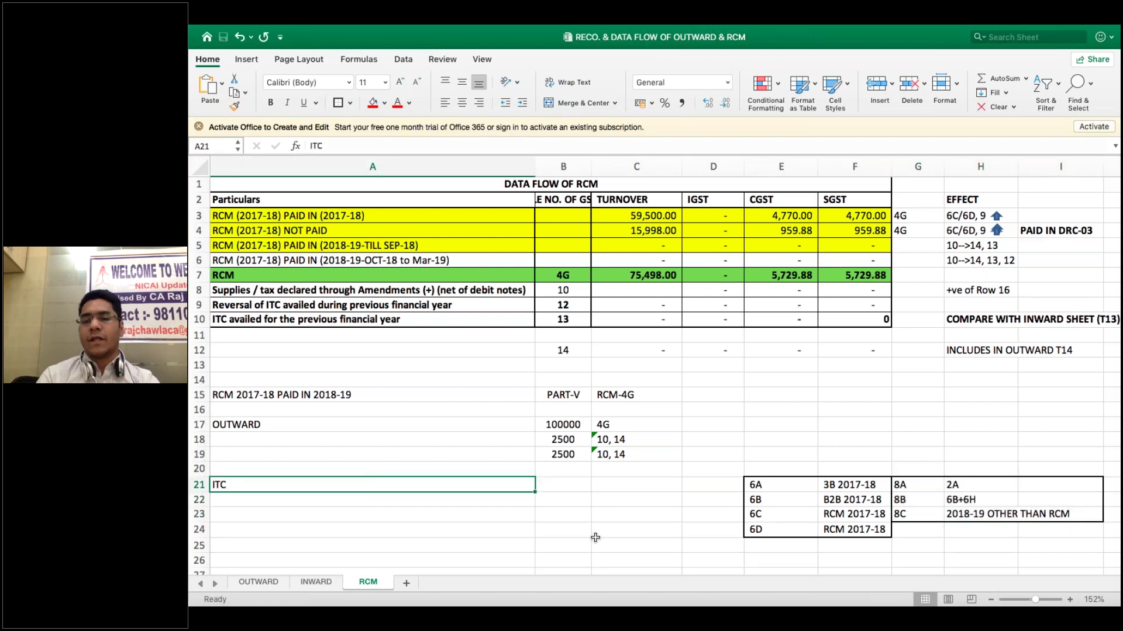
{"action": "key", "text": "Right"}
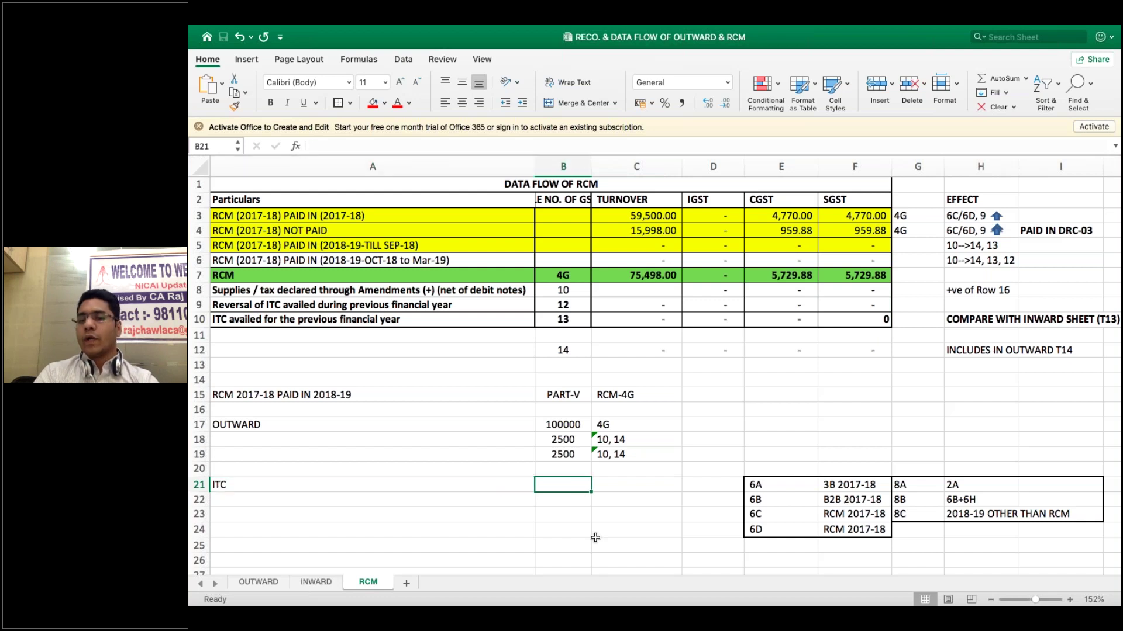
{"action": "key", "text": "Right"}
{"action": "key", "text": "Right"}
{"action": "key", "text": "Right"}
{"action": "key", "text": "Right"}
{"action": "key", "text": "Right"}
{"action": "key", "text": "Right"}
{"action": "key", "text": "Down"}
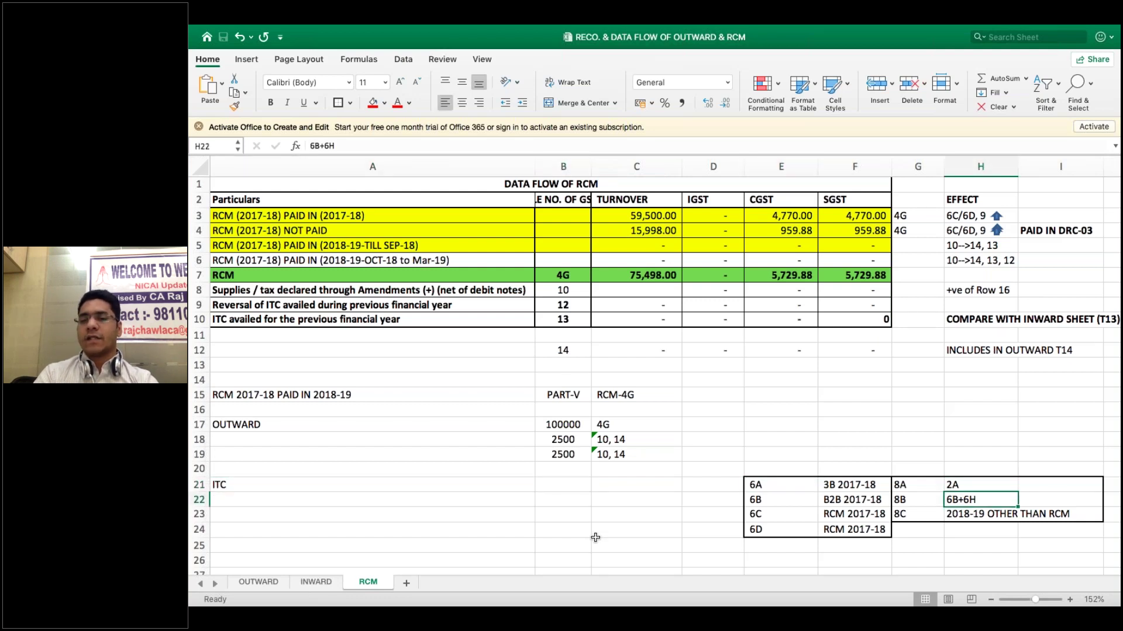
{"action": "key", "text": "Down"}
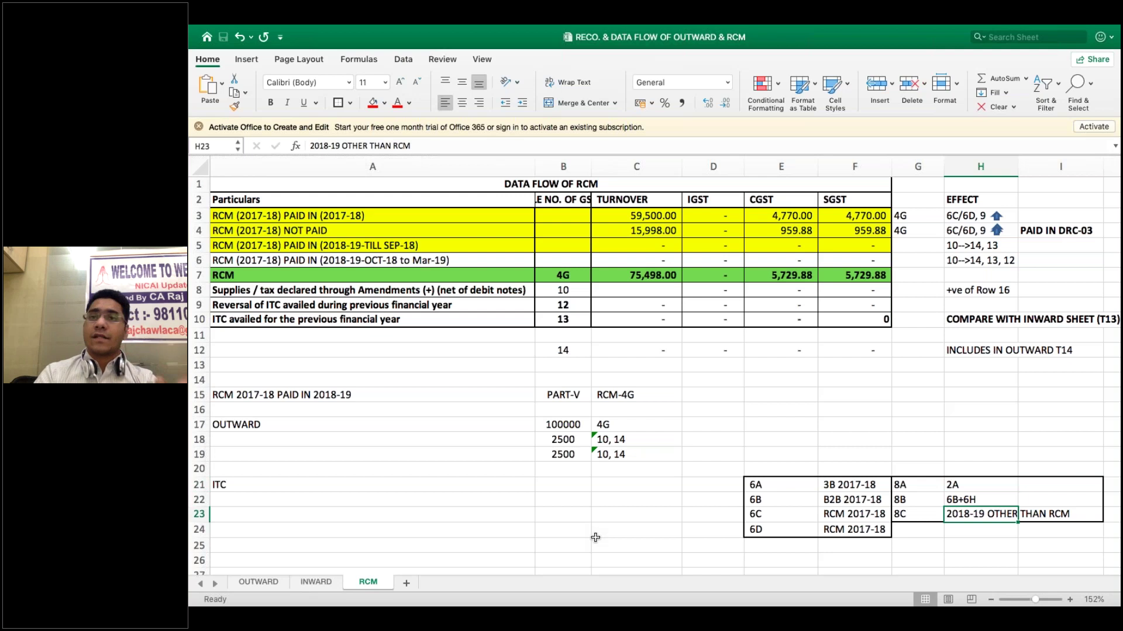
{"action": "key", "text": "Left"}
{"action": "key", "text": "Left"}
{"action": "key", "text": "Left"}
{"action": "key", "text": "Left"}
{"action": "key", "text": "Left"}
{"action": "key", "text": "Left"}
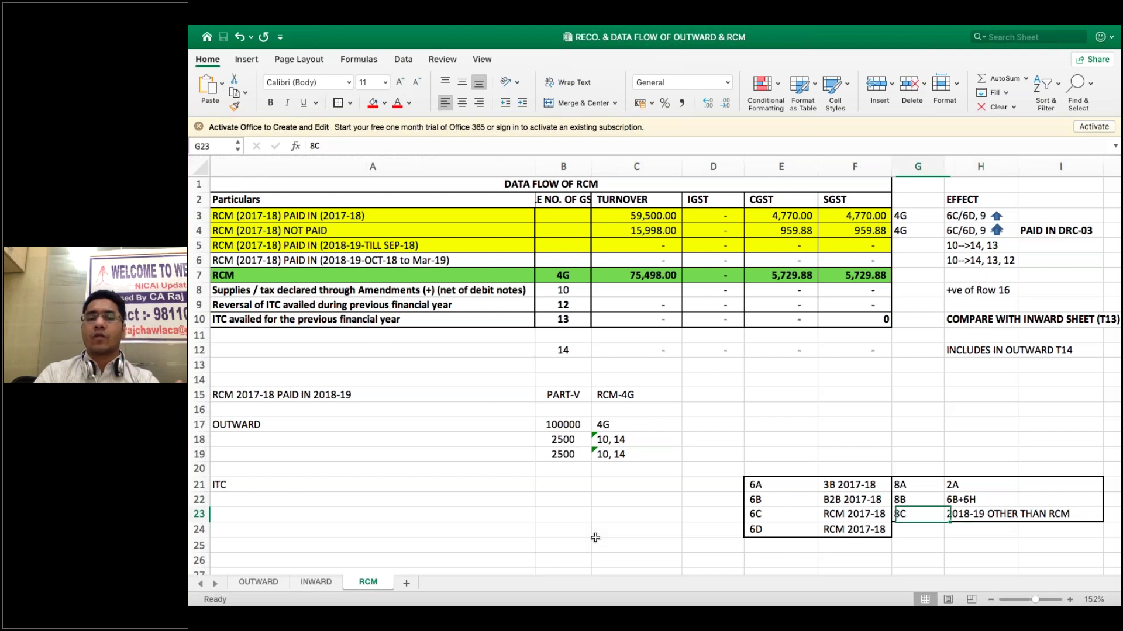
{"action": "key", "text": "Up"}
{"action": "key", "text": "Up"}
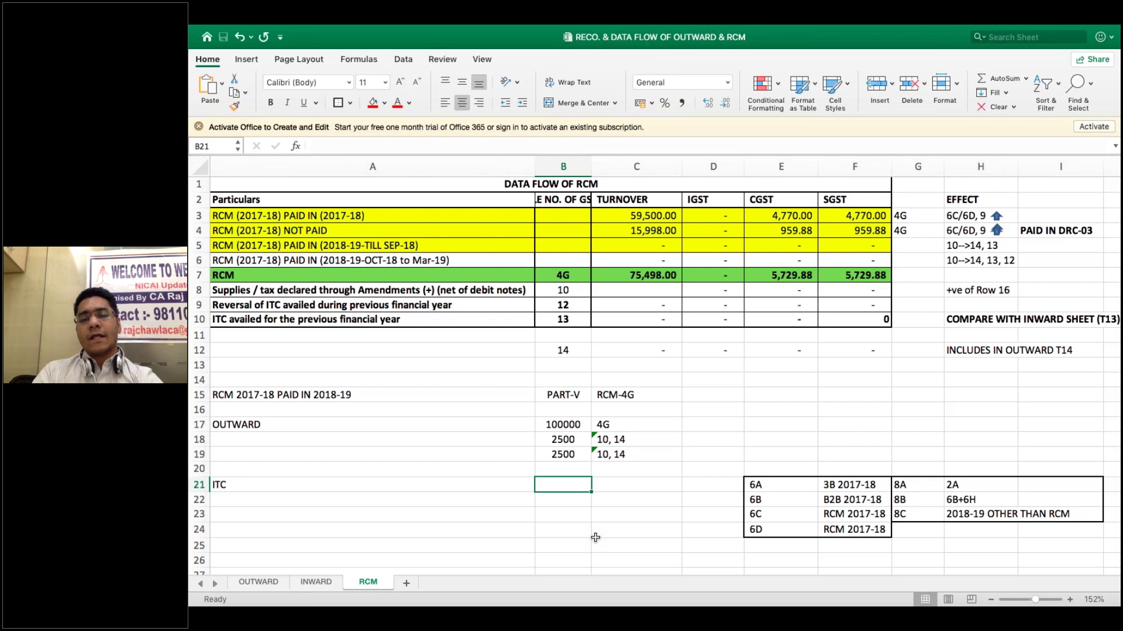
Enter ITC amounts of 2500 in B21 and B22, with table reference 12 beside each in column C.
{"action": "type", "text": "2500"}
{"action": "key", "text": "Return"}
{"action": "type", "text": "2500"}
{"action": "key", "text": "Up"}
{"action": "key", "text": "Right"}
{"action": "type", "text": "12"}
{"action": "key", "text": "Return"}
{"action": "type", "text": "12"}
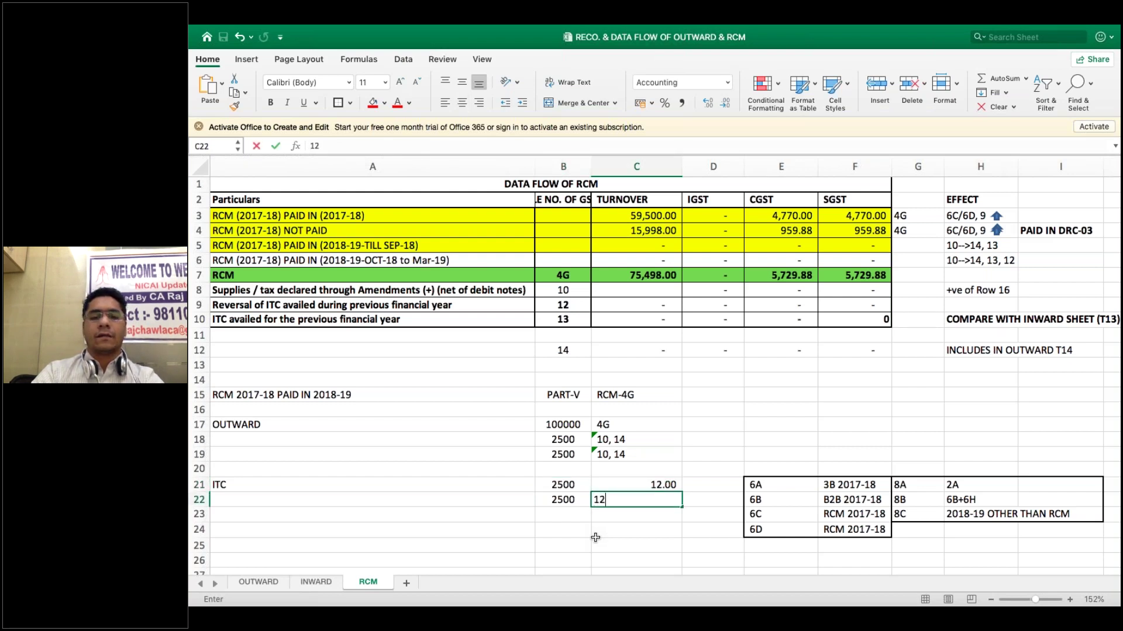
{"action": "key", "text": "Return"}
{"action": "key", "text": "Up"}
{"action": "key", "text": "Up"}
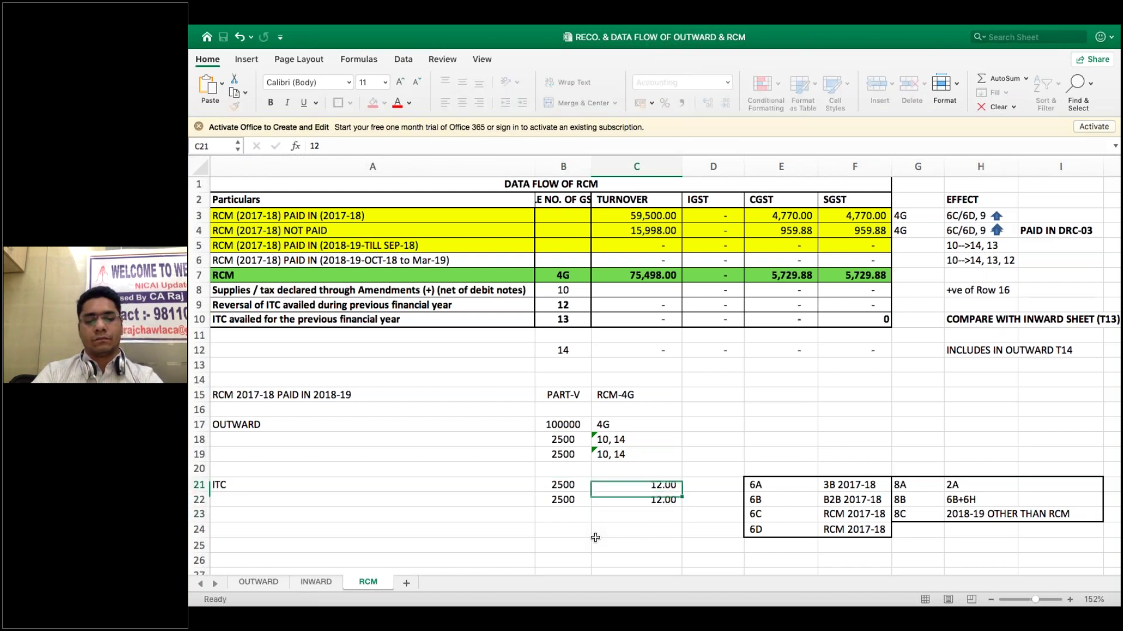
Try copying the 10, 14 reference from C19 into C21:C22 to carry over its text format.
{"action": "key", "text": "Up"}
{"action": "key", "text": "Up"}
{"action": "type", "text": "C"}
{"action": "key", "text": "super+z"}
{"action": "key", "text": "Escape"}
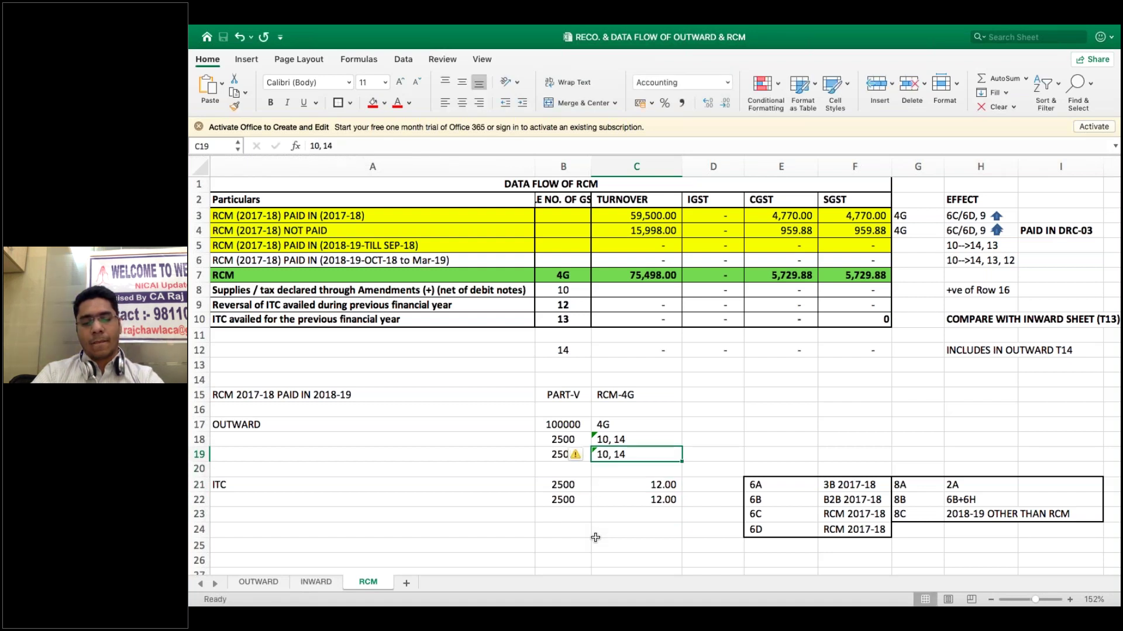
{"action": "key", "text": "super+c"}
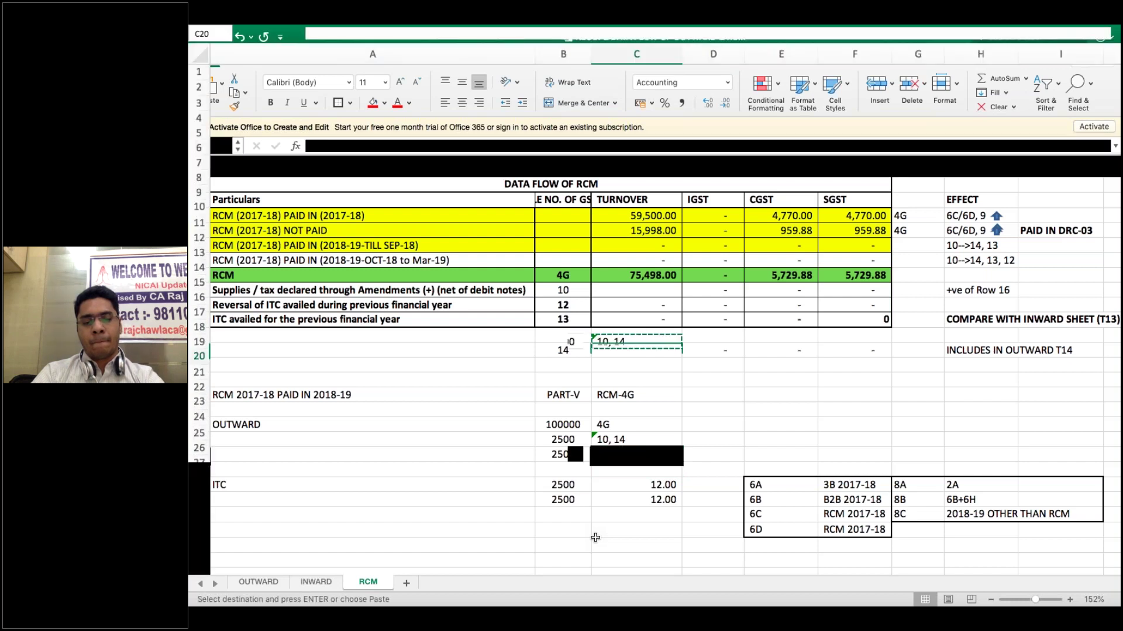
{"action": "key", "text": "Down"}
{"action": "key", "text": "Down"}
{"action": "key", "text": "shift+Down"}
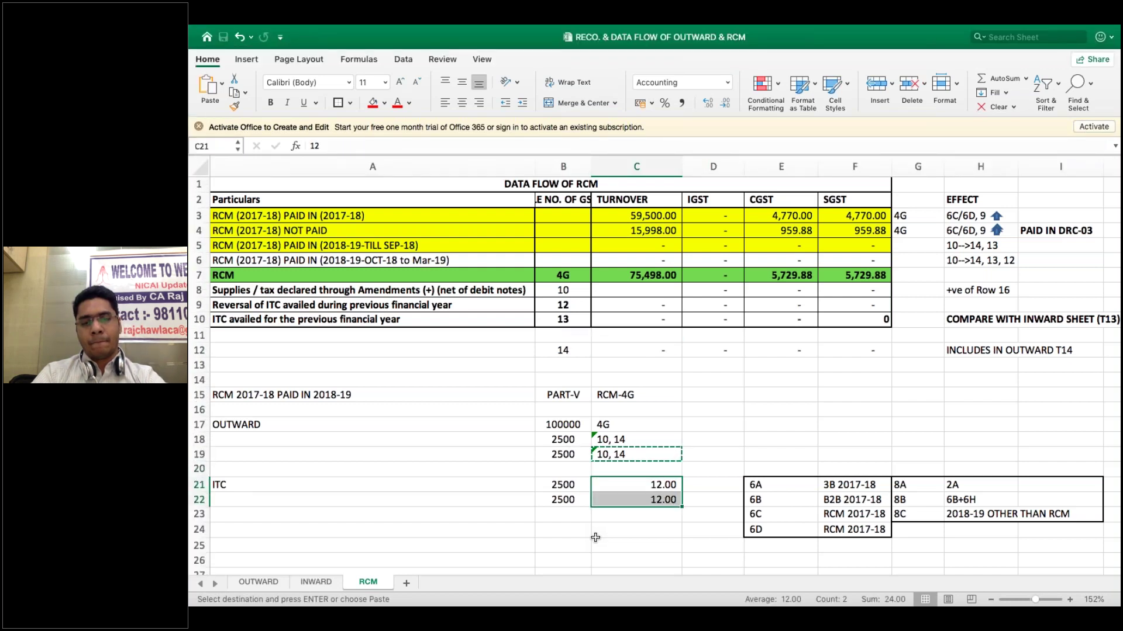
{"action": "key", "text": "super+v"}
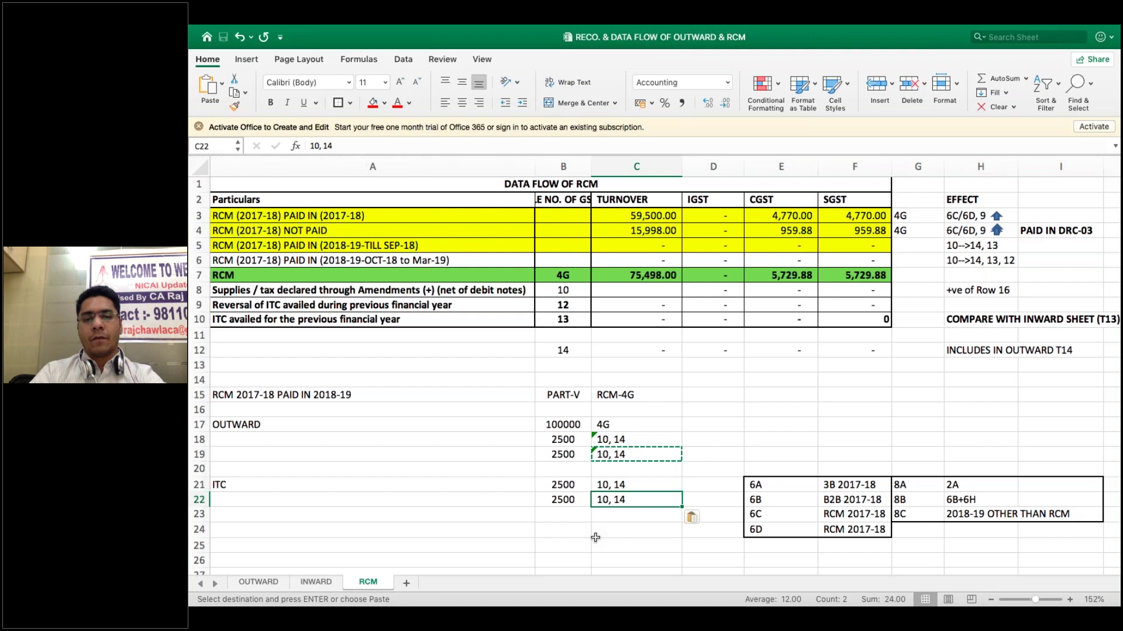
Try replacing the pasted references in C21 and C22 with the number 12.
{"action": "type", "text": "12"}
{"action": "key", "text": "Return"}
{"action": "type", "text": "12"}
{"action": "key", "text": "Return"}
{"action": "key", "text": "Return"}
{"action": "key", "text": "Down"}
{"action": "key", "text": "Up"}
{"action": "key", "text": "Up"}
{"action": "key", "text": "Up"}
{"action": "key", "text": "Up"}
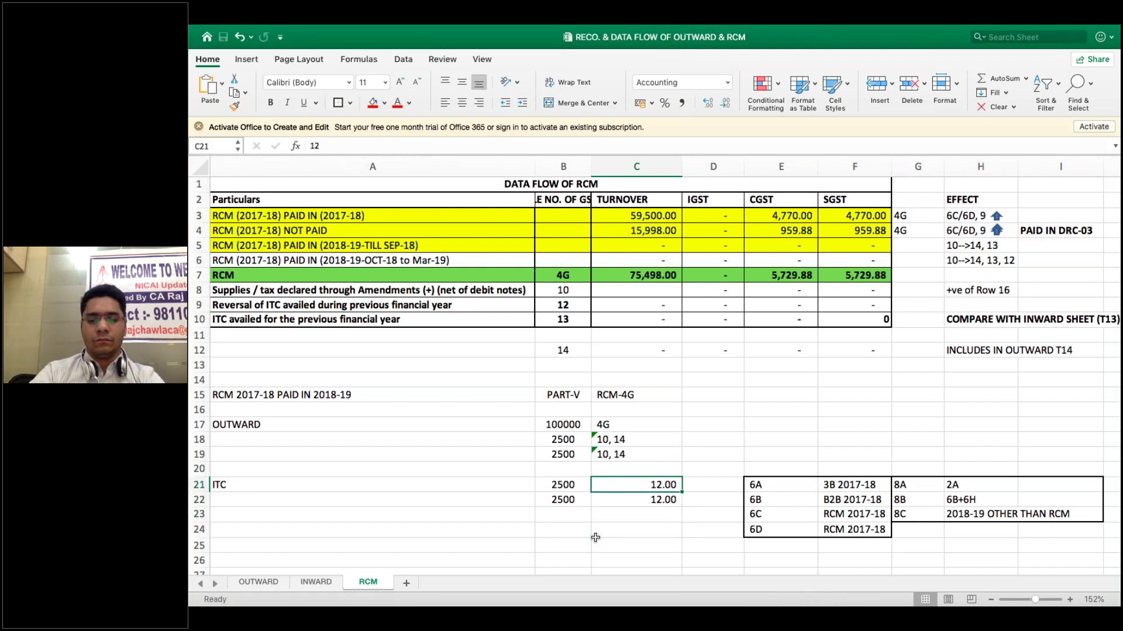
Enter table reference 12 as text in both C21 and C22.
{"action": "type", "text": "'12"}
{"action": "type", "text": "'12"}
{"action": "key", "text": "Return"}
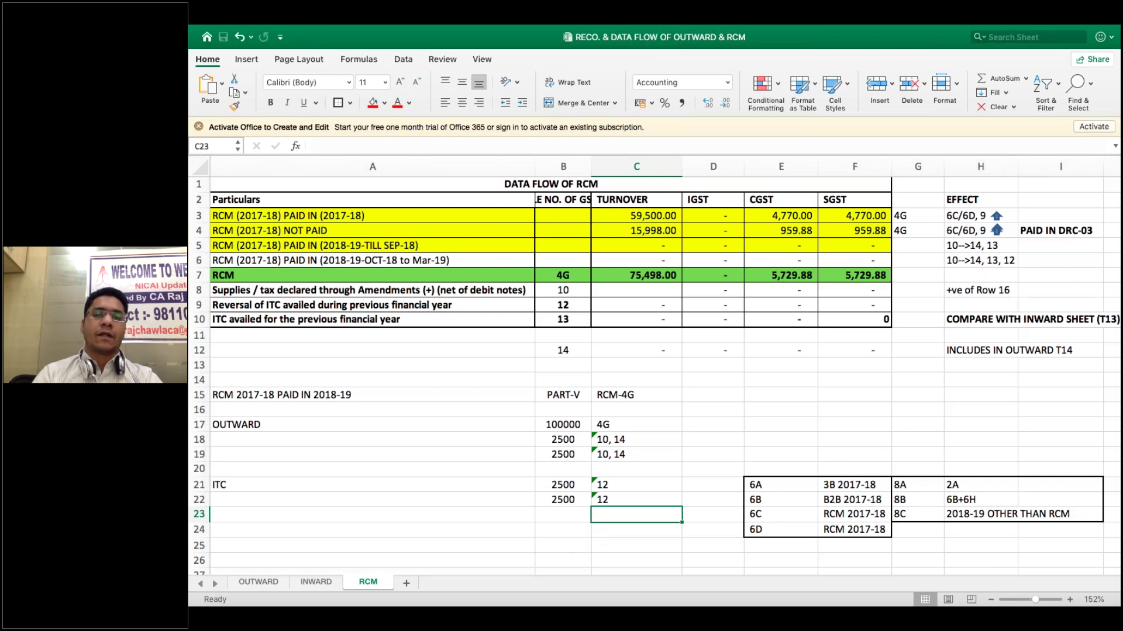
Switch to the INWARD sheet and examine the ITC rows from 8C up to the 6A and 6B inputs.
{"action": "left_click", "coordinate": [316, 581]}
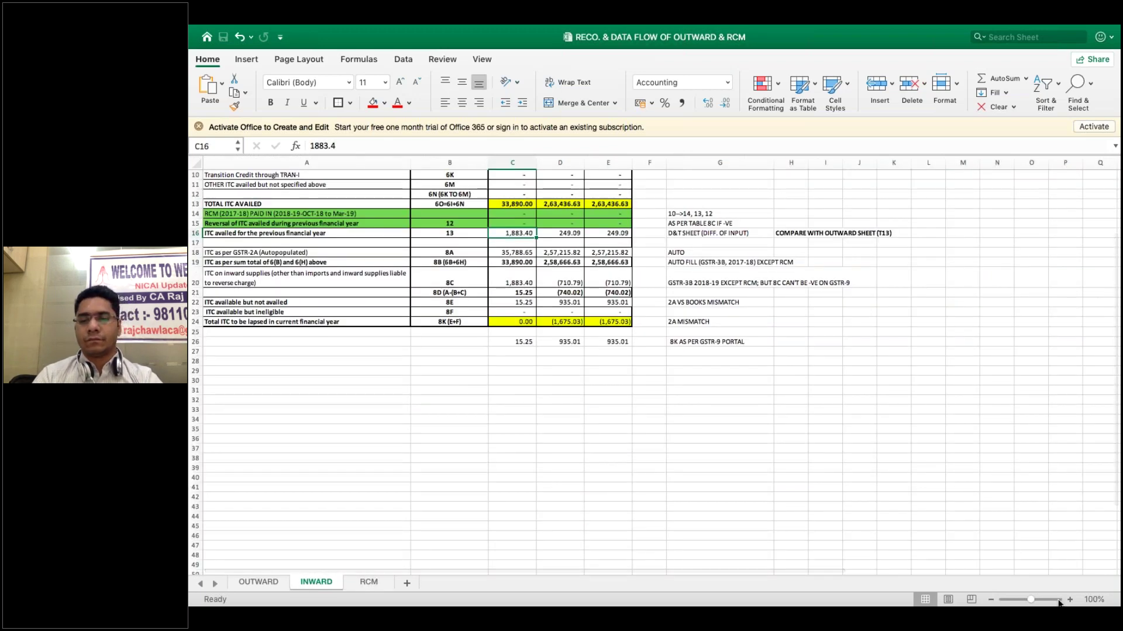
{"action": "left_click_drag", "start_coordinate": [1030, 600], "coordinate": [1040, 604]}
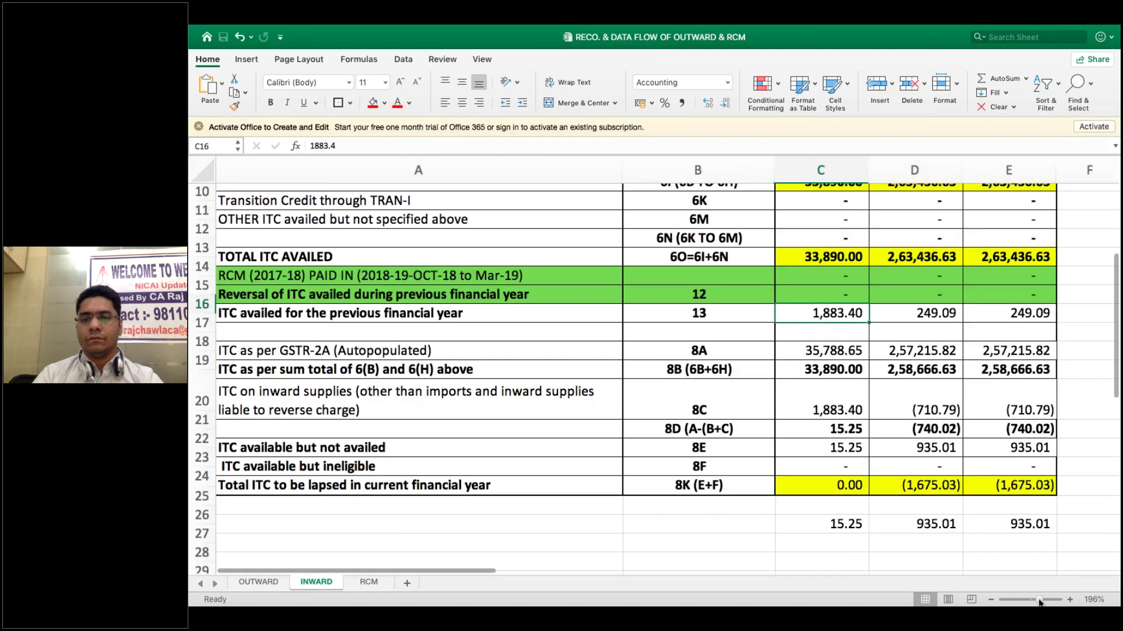
{"action": "left_click", "coordinate": [936, 403]}
{"action": "key", "text": "Up"}
{"action": "key", "text": "Up"}
{"action": "key", "text": "Up"}
{"action": "key", "text": "Up"}
{"action": "key", "text": "Up"}
{"action": "key", "text": "Up"}
{"action": "key", "text": "Up"}
{"action": "key", "text": "Up"}
{"action": "key", "text": "Up"}
{"action": "key", "text": "Up"}
{"action": "key", "text": "Up"}
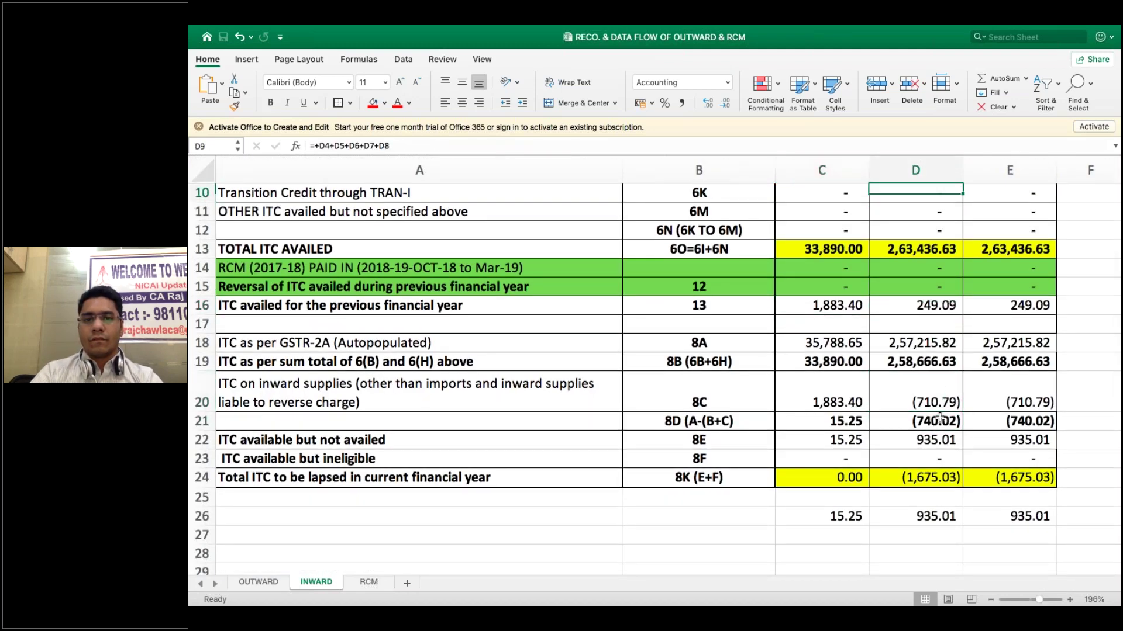
{"action": "key", "text": "Up"}
{"action": "key", "text": "Up"}
{"action": "key", "text": "Up"}
{"action": "key", "text": "Up"}
{"action": "key", "text": "Up"}
{"action": "key", "text": "Up"}
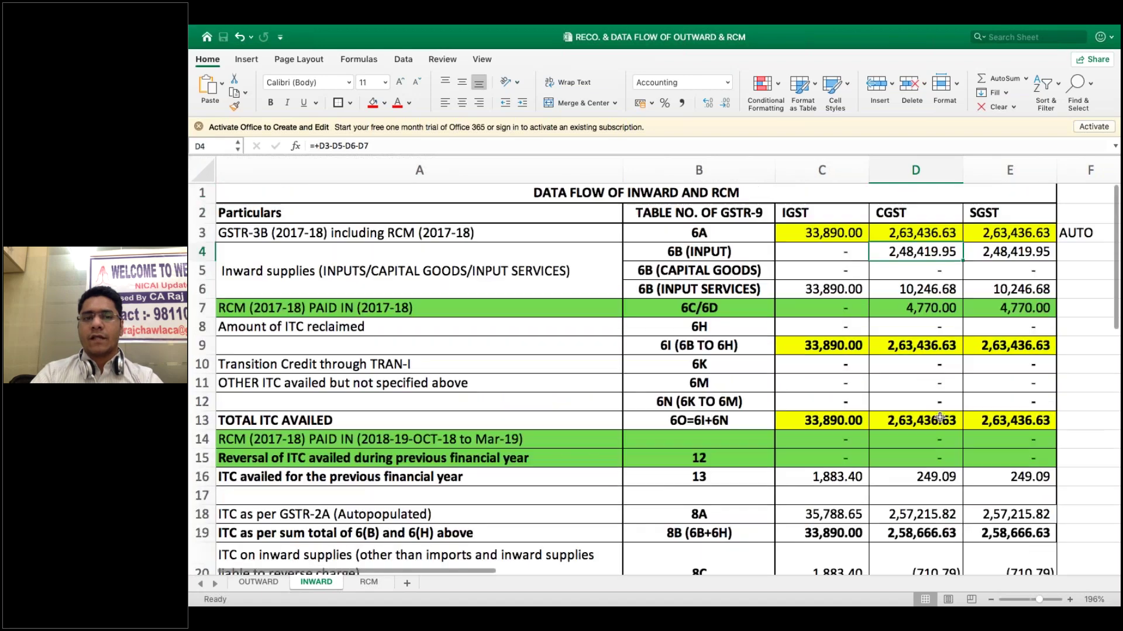
Examine the 6A row's particulars, tax amounts and AUTO note, with the effect notes in view on the INWARD sheet.
{"action": "key", "text": "Left"}
{"action": "key", "text": "Right"}
{"action": "key", "text": "Right"}
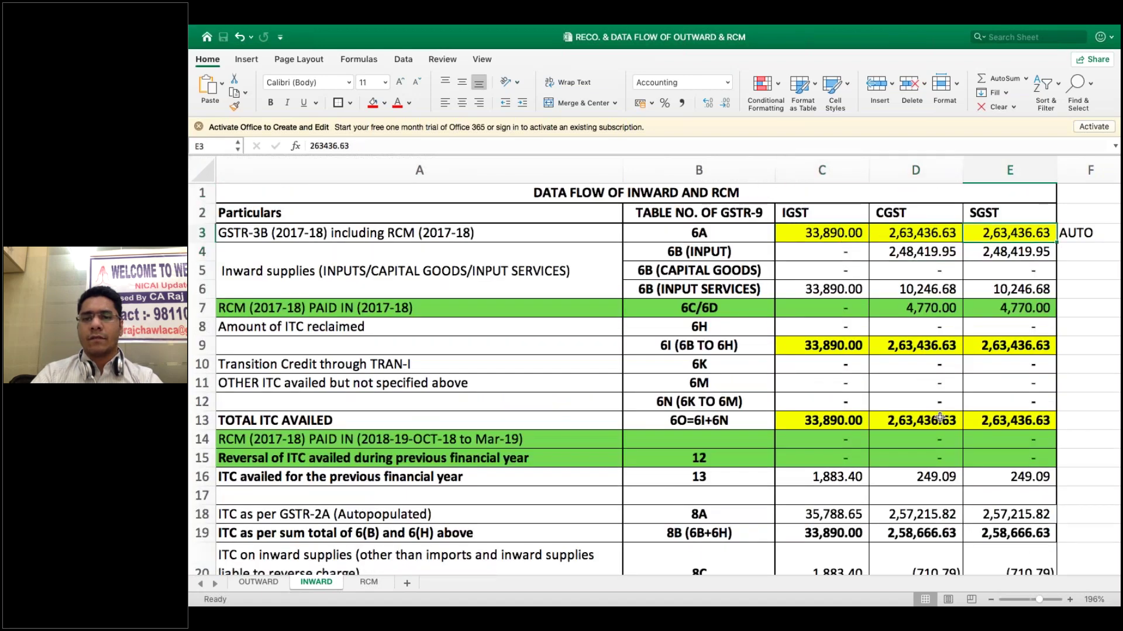
{"action": "key", "text": "Right"}
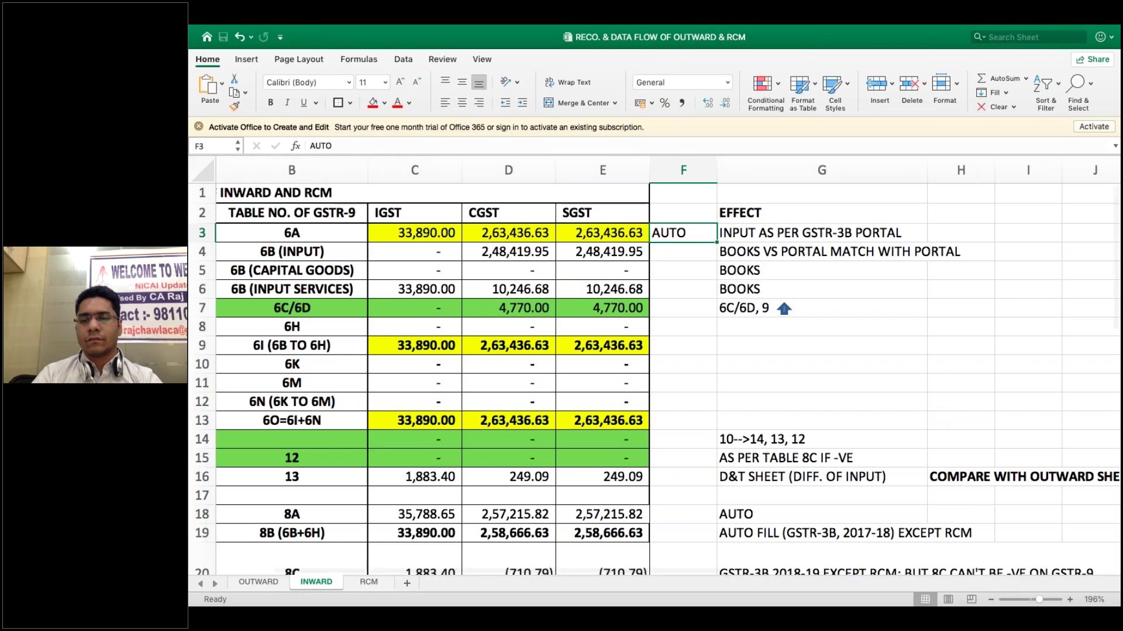
{"action": "left_click", "coordinate": [1033, 602]}
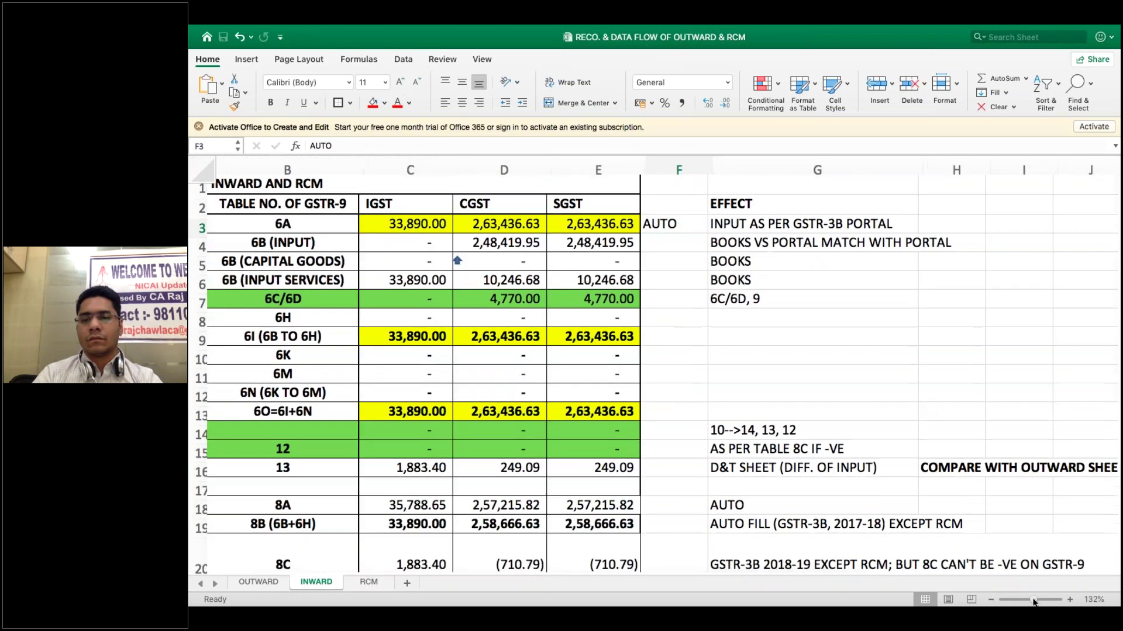
{"action": "key", "text": "Left"}
{"action": "key", "text": "Left"}
{"action": "key", "text": "Left"}
{"action": "key", "text": "Left"}
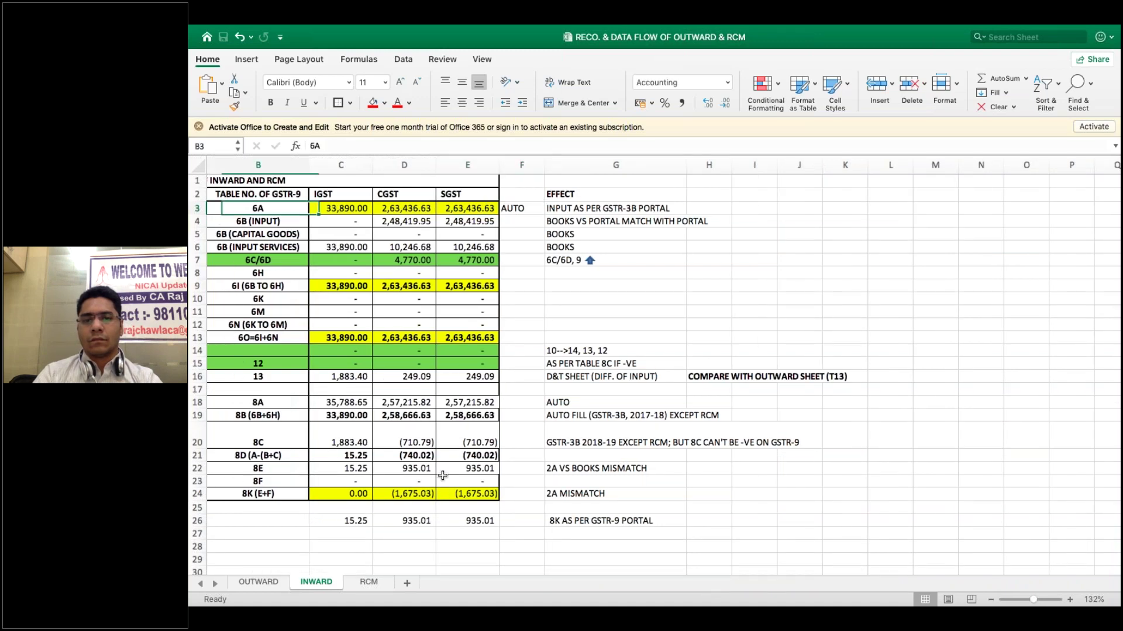
{"action": "key", "text": "Left"}
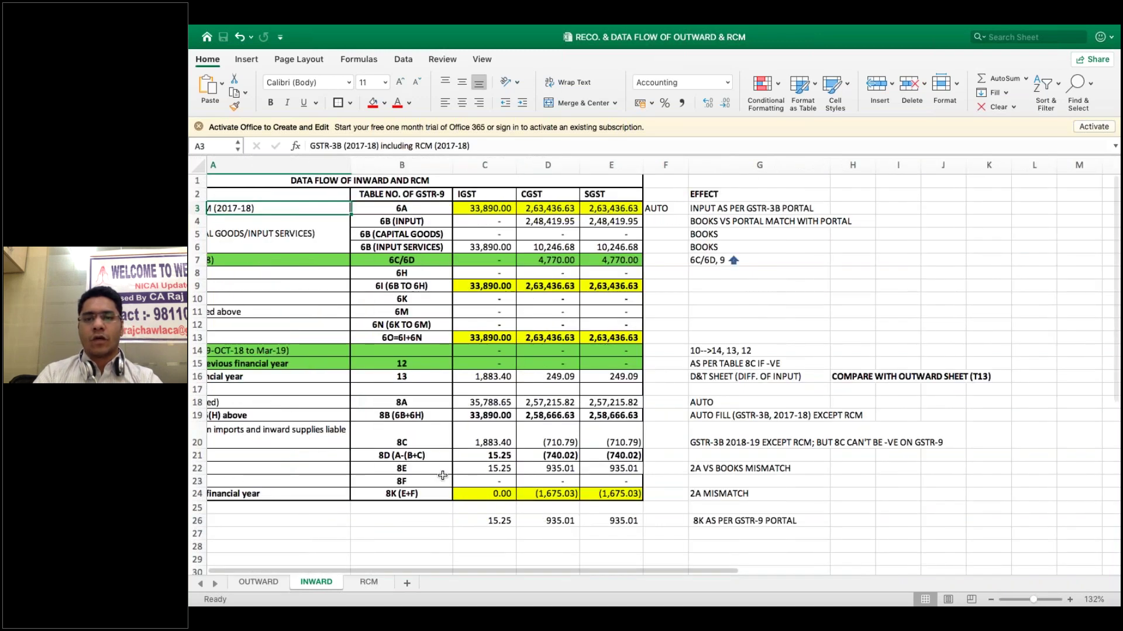
{"action": "key", "text": "Right"}
{"action": "key", "text": "Right"}
{"action": "key", "text": "Right"}
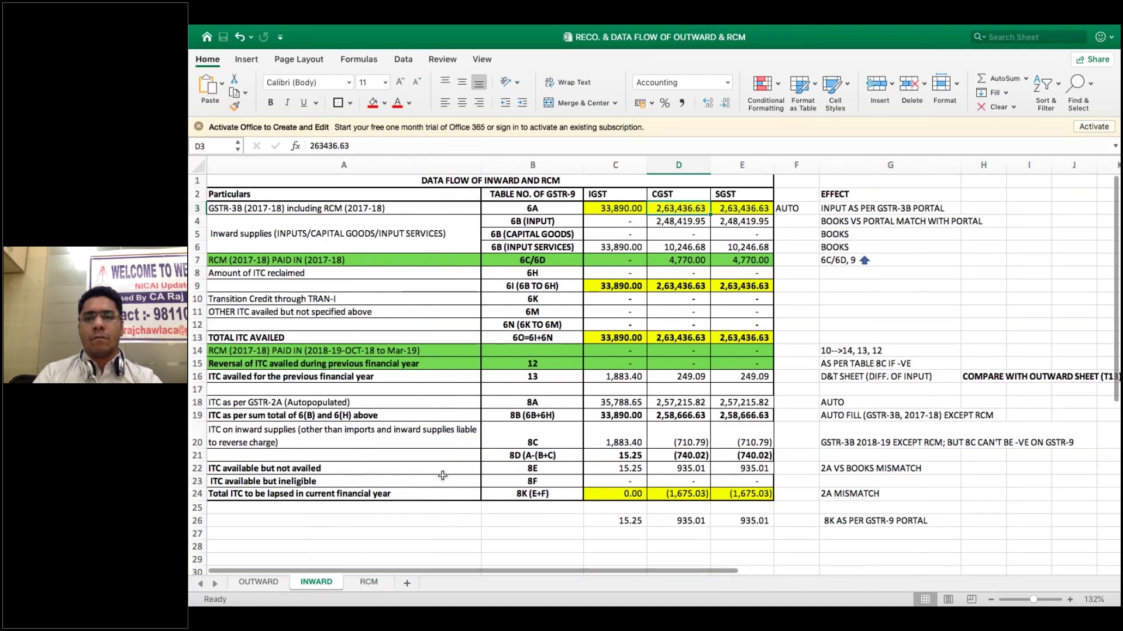
Examine the 6A and 6B rows from their effect notes across to the 6B input services IGST amount.
{"action": "key", "text": "Right"}
{"action": "key", "text": "Right"}
{"action": "key", "text": "Right"}
{"action": "key", "text": "Down"}
{"action": "key", "text": "Left"}
{"action": "key", "text": "Left"}
{"action": "key", "text": "Left"}
{"action": "key", "text": "Down"}
{"action": "key", "text": "Down"}
{"action": "key", "text": "Left"}
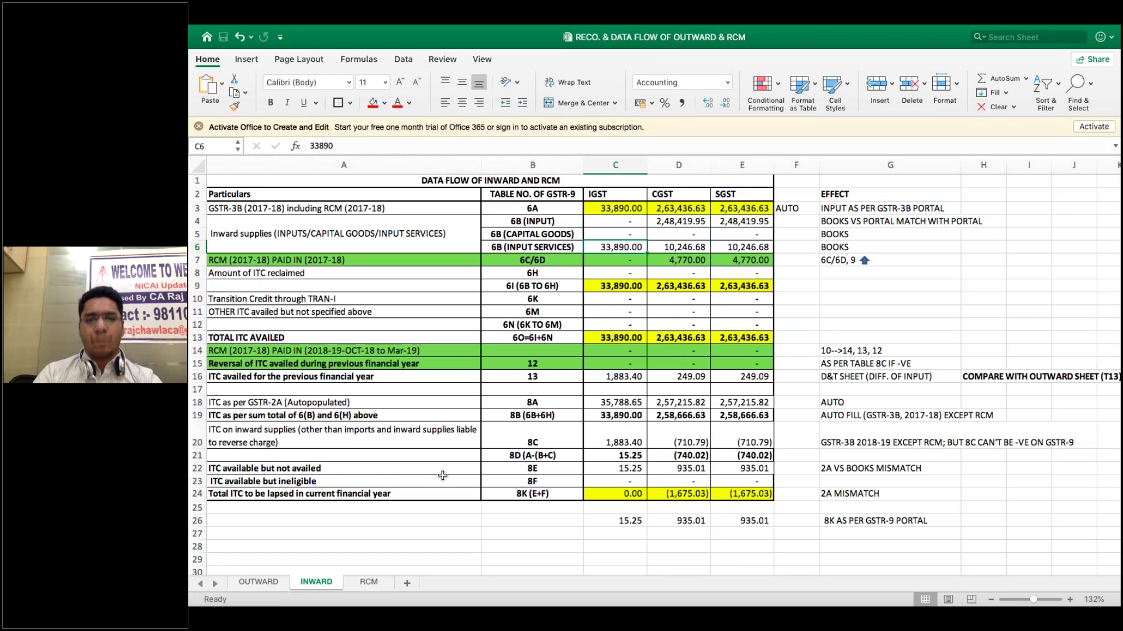
Review the effect notes for the 6B input, capital goods and input services rows, down to the 6C/6D note.
{"action": "key", "text": "Down"}
{"action": "key", "text": "Up"}
{"action": "key", "text": "Right"}
{"action": "key", "text": "Right"}
{"action": "key", "text": "Right"}
{"action": "key", "text": "Right"}
{"action": "key", "text": "Up"}
{"action": "key", "text": "Down"}
{"action": "key", "text": "Up"}
{"action": "key", "text": "Up"}
{"action": "key", "text": "Down"}
{"action": "key", "text": "Down"}
{"action": "key", "text": "Down"}
Examine the RCM (2017-18) PAID IN (2017-18) row, its 6C/6D table reference and tax amounts, down to 6H.
{"action": "key", "text": "Left"}
{"action": "key", "text": "Left"}
{"action": "key", "text": "Left"}
{"action": "key", "text": "Left"}
{"action": "key", "text": "Left"}
{"action": "key", "text": "Left"}
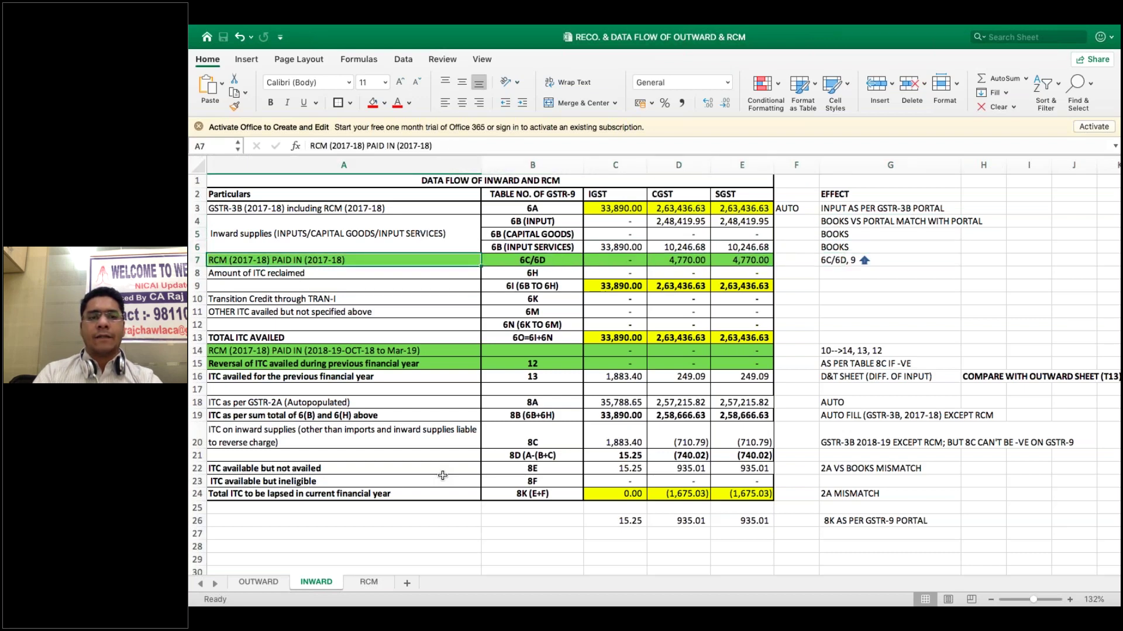
{"action": "key", "text": "Right"}
{"action": "key", "text": "Right"}
{"action": "key", "text": "Right"}
{"action": "key", "text": "Right"}
{"action": "key", "text": "Right"}
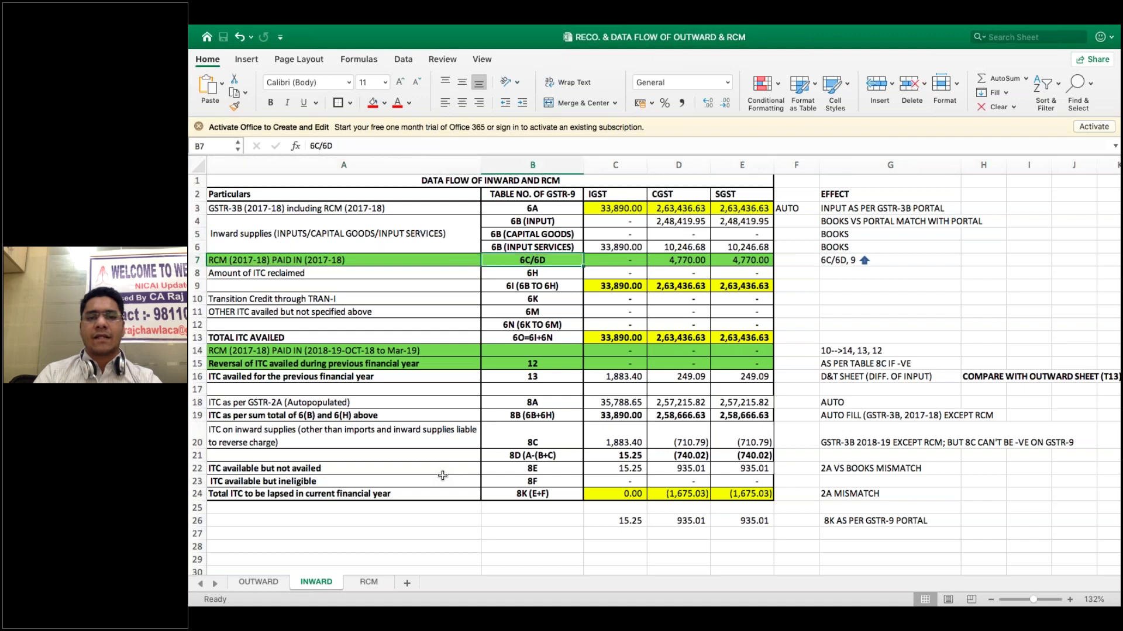
{"action": "key", "text": "Right"}
{"action": "key", "text": "Left"}
{"action": "key", "text": "Left"}
{"action": "key", "text": "Left"}
{"action": "key", "text": "Left"}
{"action": "key", "text": "Down"}
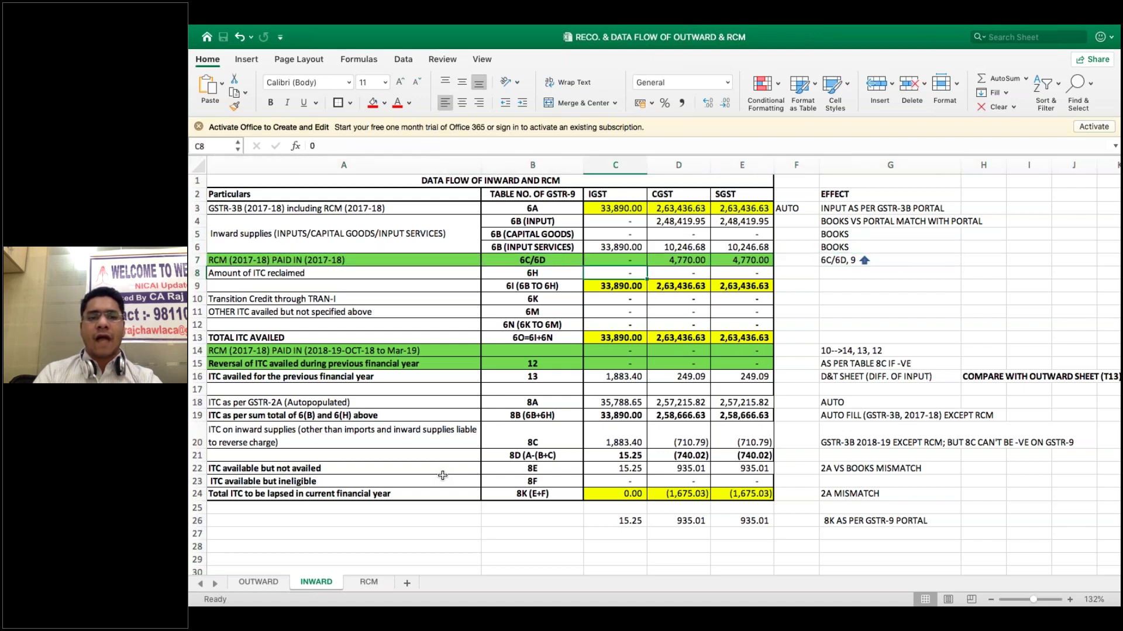
Inspect the formulas of the 6I, 6N and 6O total rows and of the RCM paid Oct-18 to Mar-19 row.
{"action": "key", "text": "Down"}
{"action": "key", "text": "Right"}
{"action": "key", "text": "Right"}
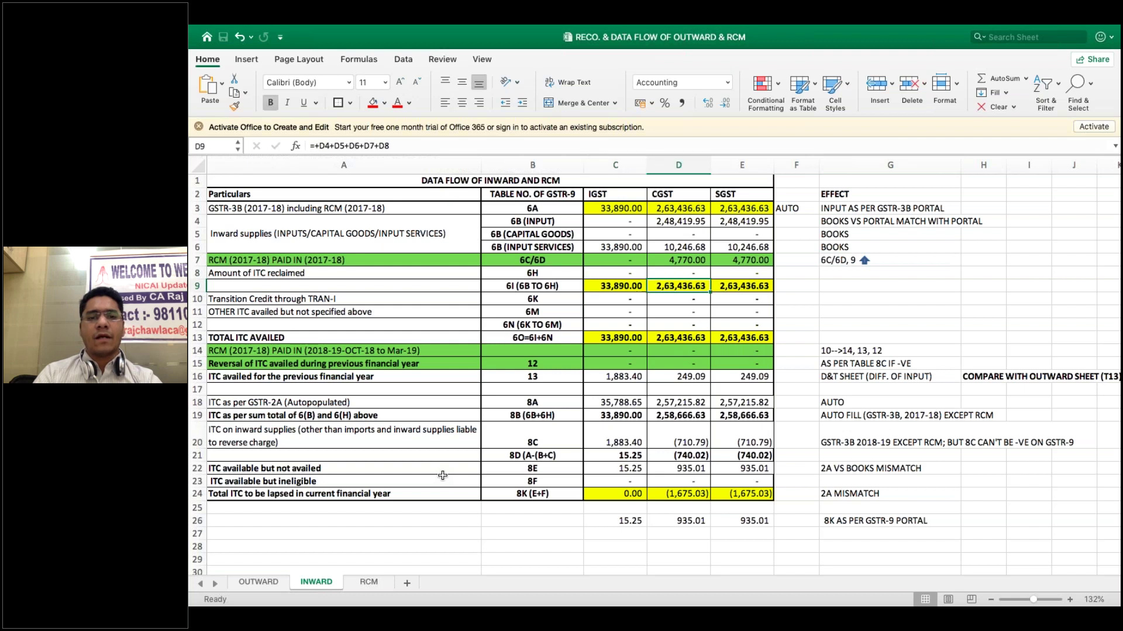
{"action": "key", "text": "Down"}
{"action": "key", "text": "Down"}
{"action": "key", "text": "Down"}
{"action": "key", "text": "Left"}
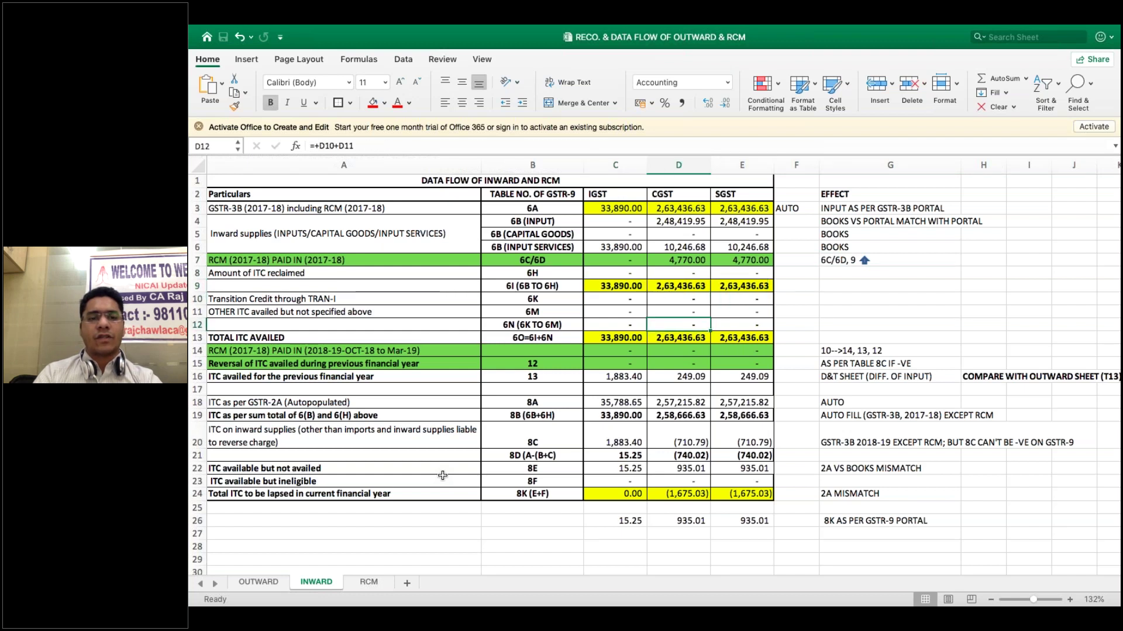
{"action": "key", "text": "Up"}
{"action": "key", "text": "Up"}
{"action": "key", "text": "Left"}
{"action": "key", "text": "Down"}
{"action": "key", "text": "Down"}
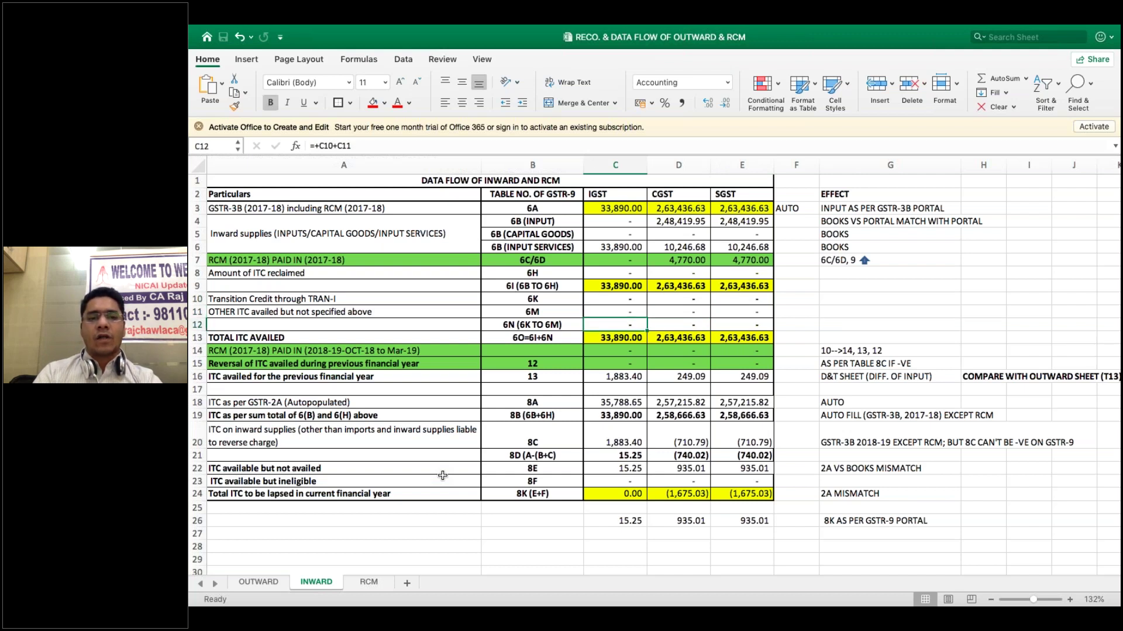
{"action": "key", "text": "Down"}
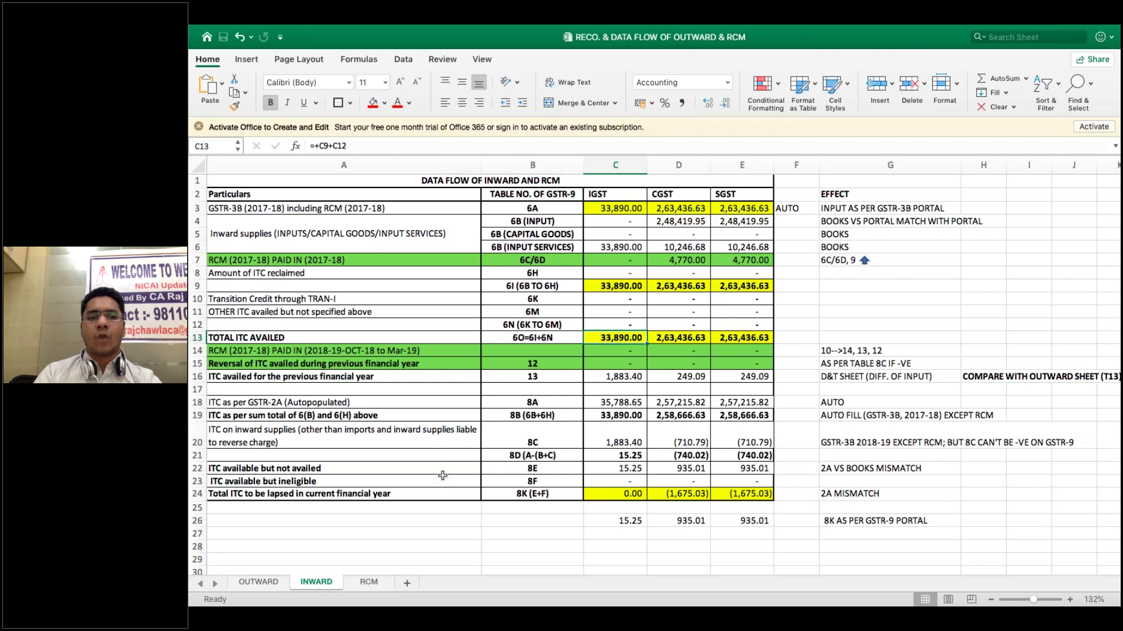
{"action": "key", "text": "Down"}
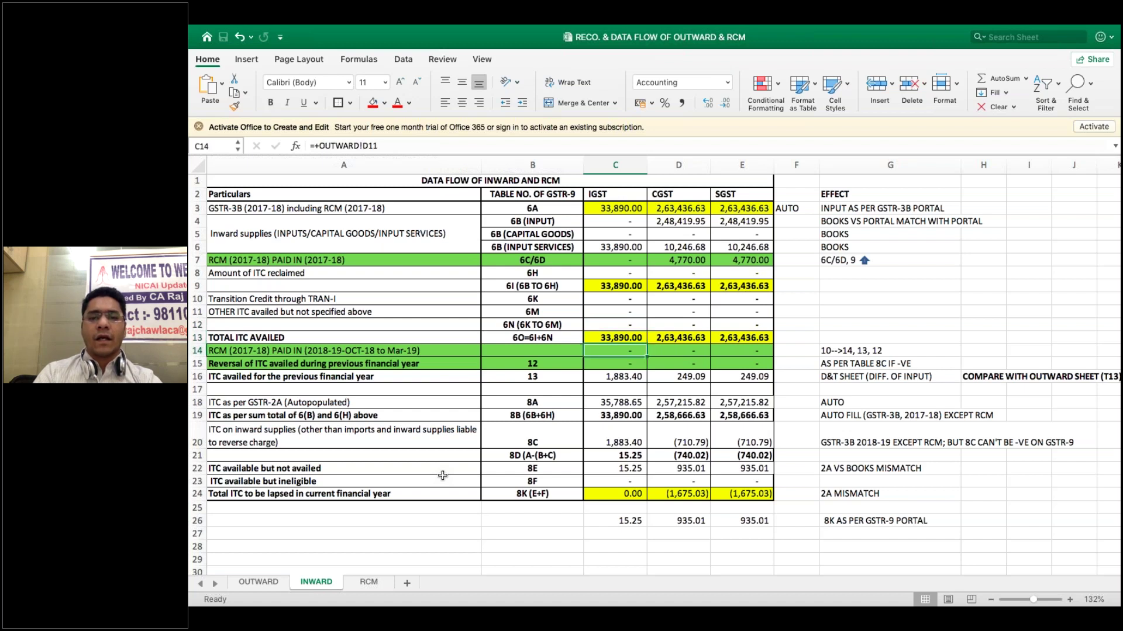
Review the RCM paid Oct-18 to Mar-19 row and undo the last entry, the effect note beside it.
{"action": "key", "text": "Left"}
{"action": "key", "text": "Left"}
{"action": "key", "text": "Right"}
{"action": "key", "text": "Right"}
{"action": "key", "text": "Right"}
{"action": "key", "text": "Right"}
{"action": "key", "text": "Right"}
{"action": "key", "text": "Right"}
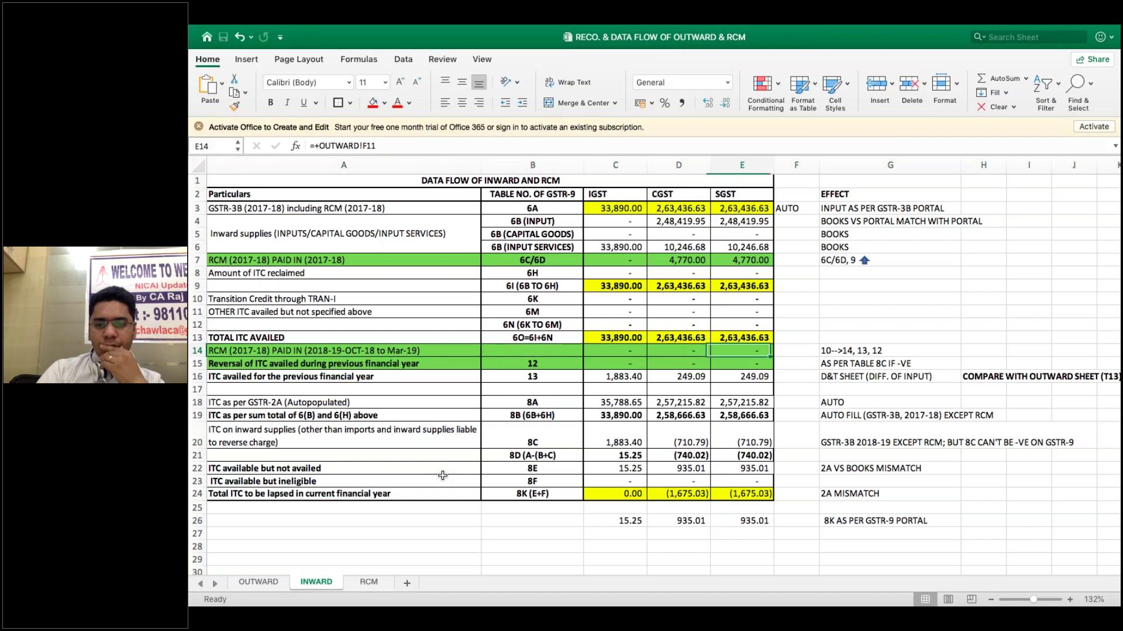
{"action": "key", "text": "super+z"}
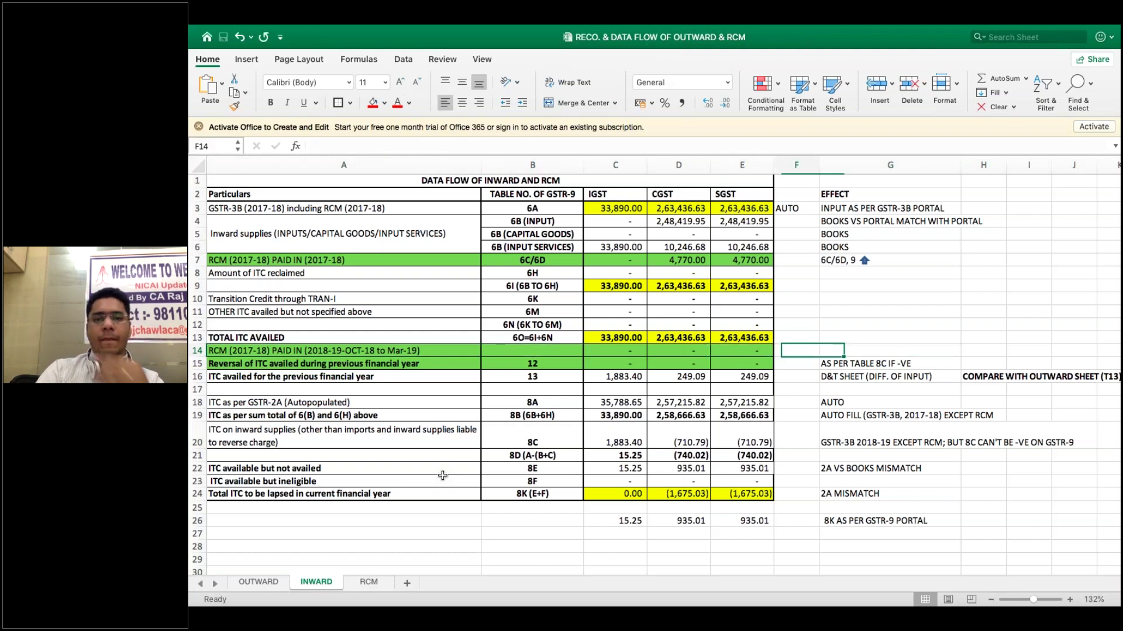
Examine the table 12 ITC reversal row and the table 13 previous-year ITC row.
{"action": "key", "text": "Left"}
{"action": "key", "text": "Down"}
{"action": "key", "text": "Left"}
{"action": "key", "text": "Left"}
{"action": "key", "text": "Left"}
{"action": "key", "text": "Left"}
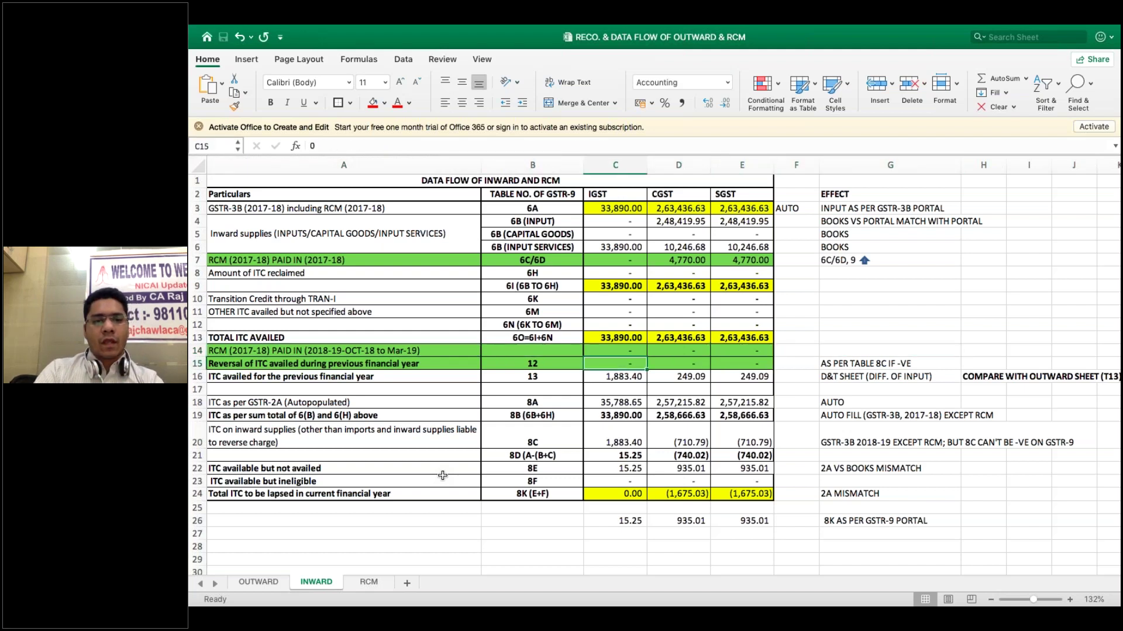
{"action": "key", "text": "Down"}
{"action": "key", "text": "Right"}
{"action": "key", "text": "Right"}
{"action": "key", "text": "Left"}
{"action": "key", "text": "Right"}
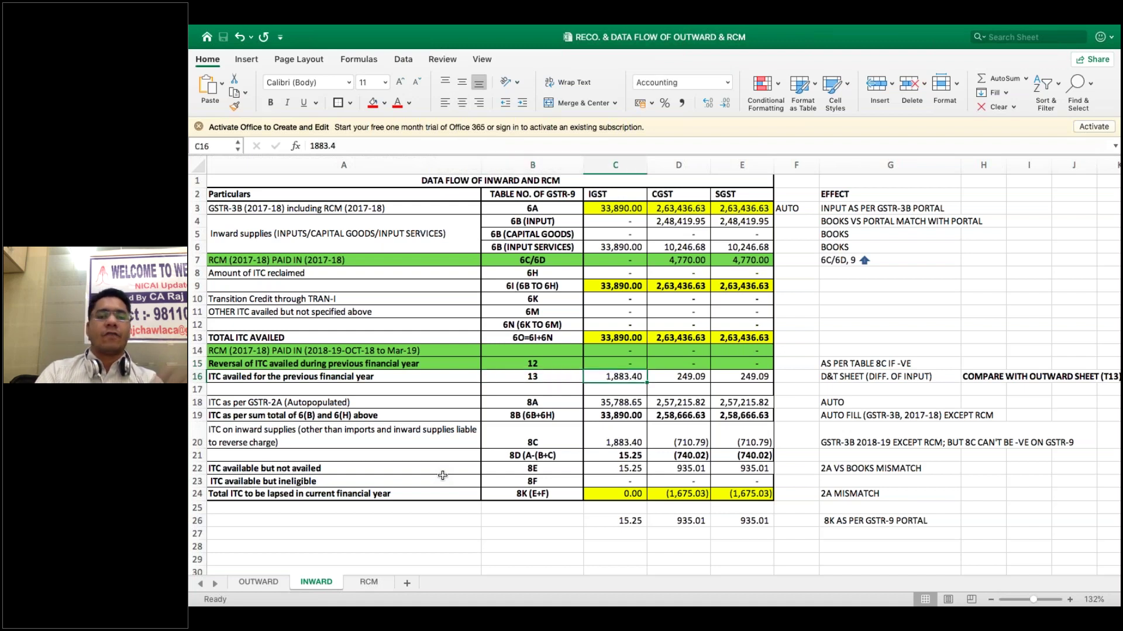
Switch to the INPUT sheet of the GST DUTIES AND TAXES_17-18 workbook and compare the portal and books ITC totals.
{"action": "left_click", "coordinate": [207, 40]}
{"action": "double_click", "coordinate": [297, 96]}
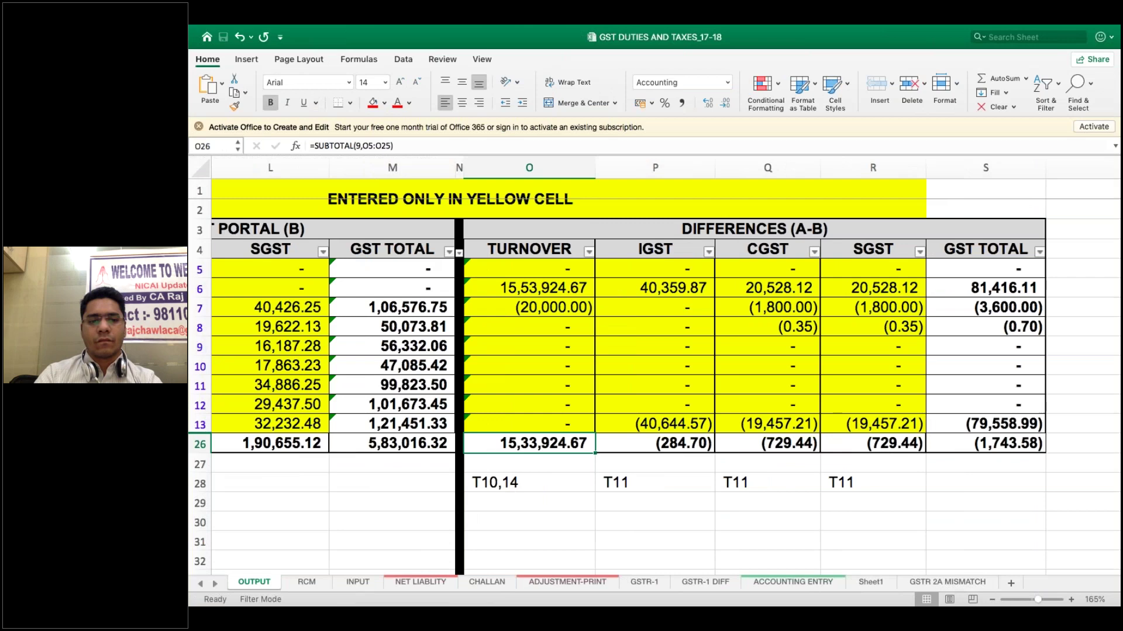
{"action": "left_click", "coordinate": [352, 582]}
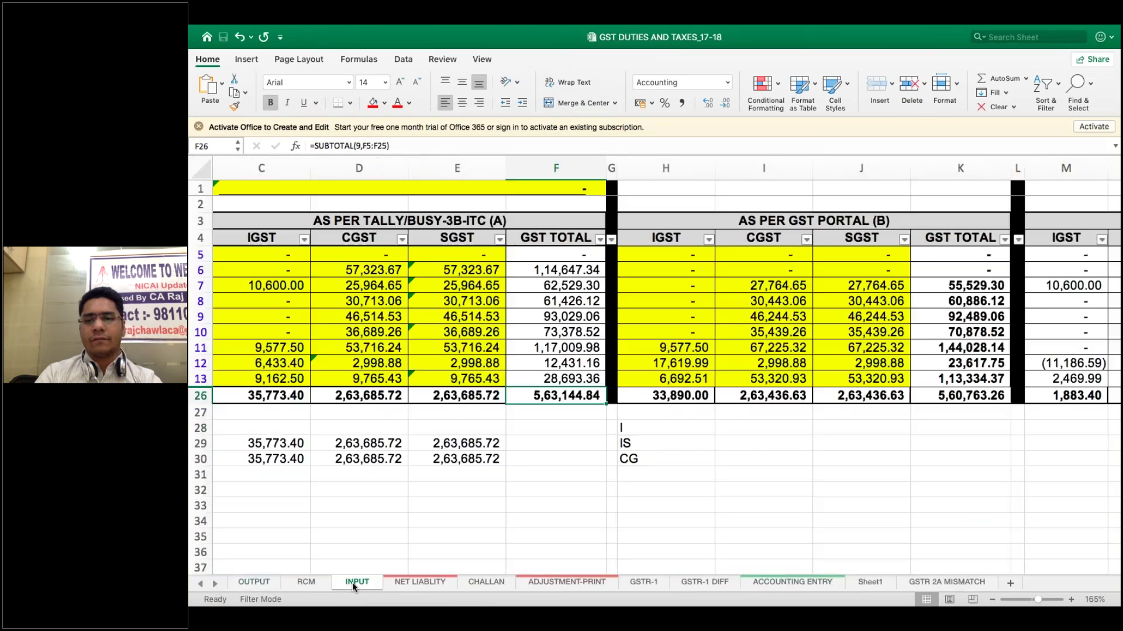
{"action": "left_click", "coordinate": [887, 397]}
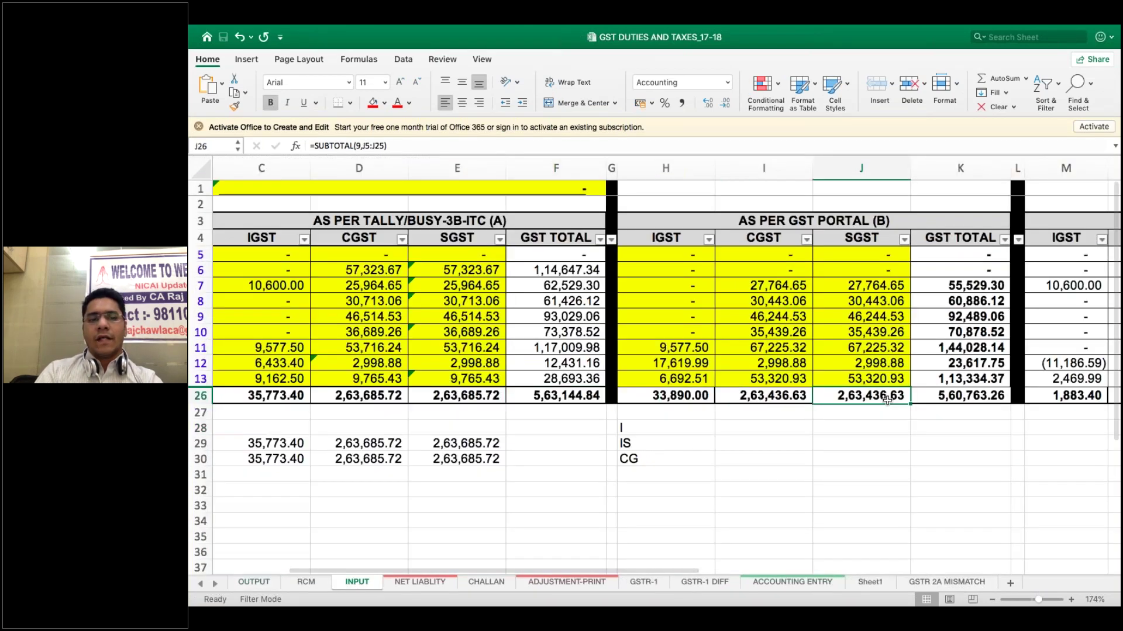
{"action": "key", "text": "Left"}
{"action": "key", "text": "Left"}
{"action": "key", "text": "Left"}
{"action": "key", "text": "Left"}
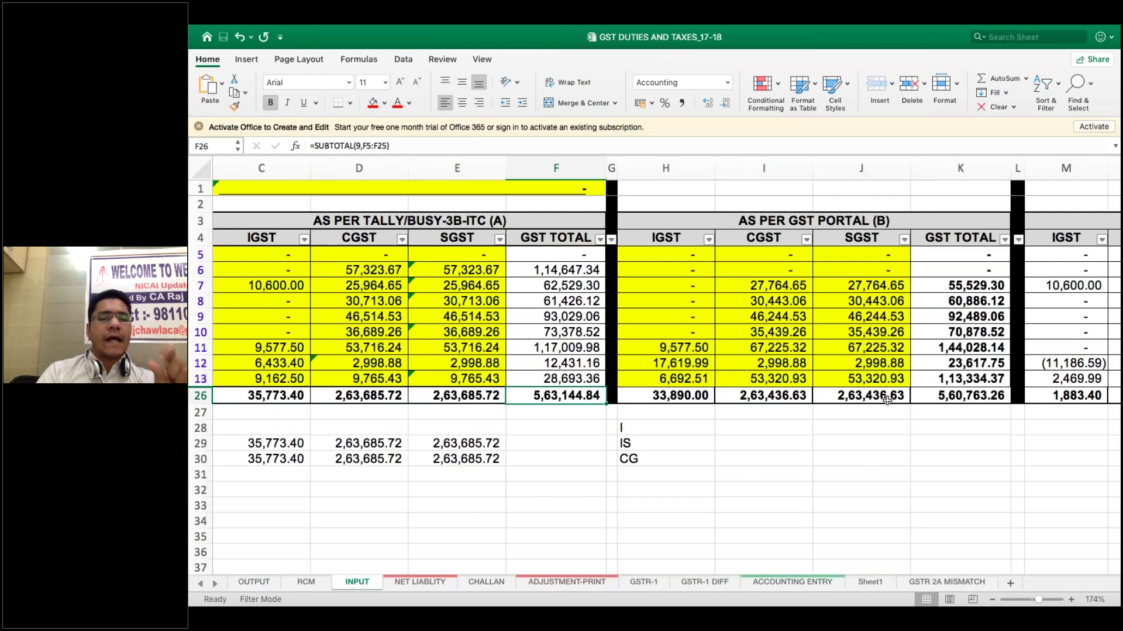
Examine the row 26 totals from the GST portal block across to the Differences (A-B) block.
{"action": "key", "text": "Right"}
{"action": "key", "text": "Right"}
{"action": "key", "text": "Right"}
{"action": "key", "text": "Right"}
{"action": "key", "text": "Right"}
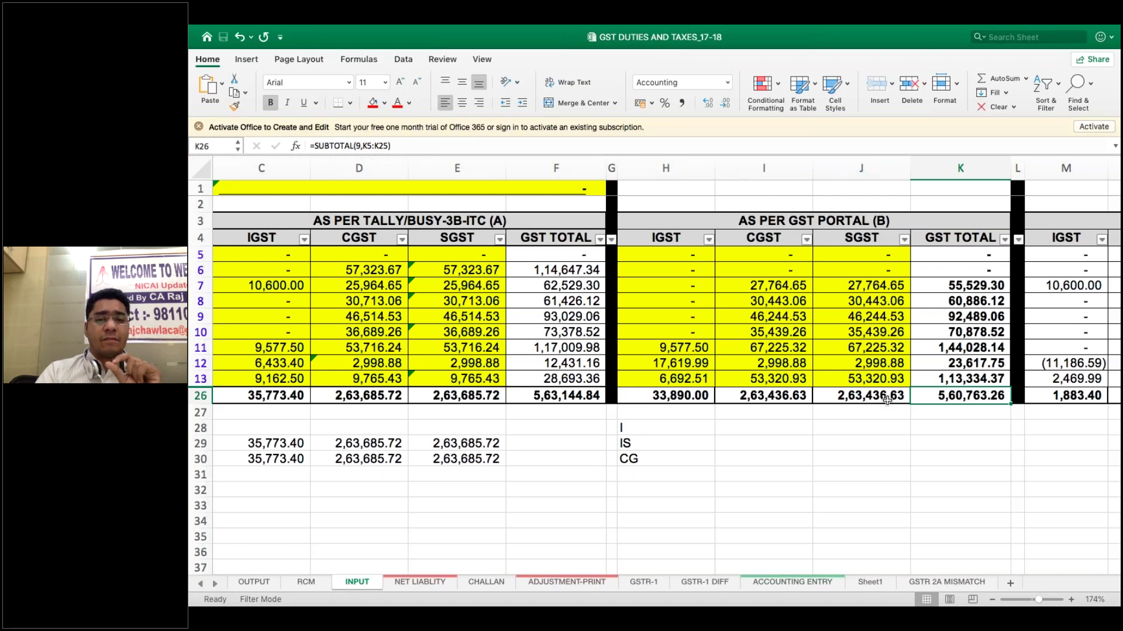
{"action": "key", "text": "Right"}
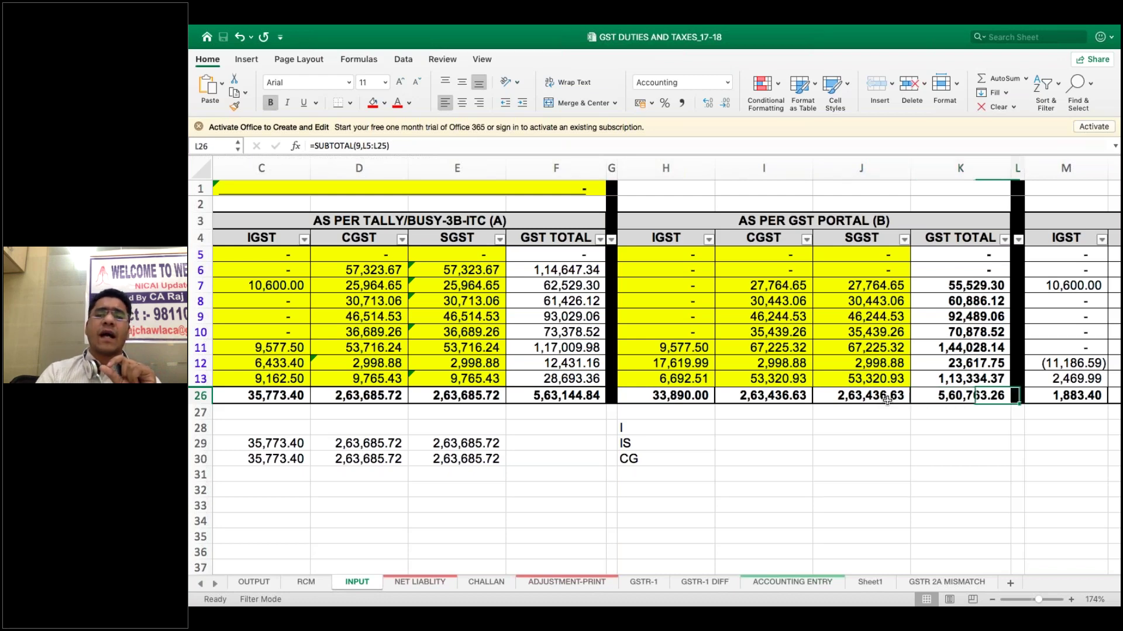
{"action": "key", "text": "Right"}
{"action": "key", "text": "Right"}
{"action": "key", "text": "Right"}
{"action": "key", "text": "Right"}
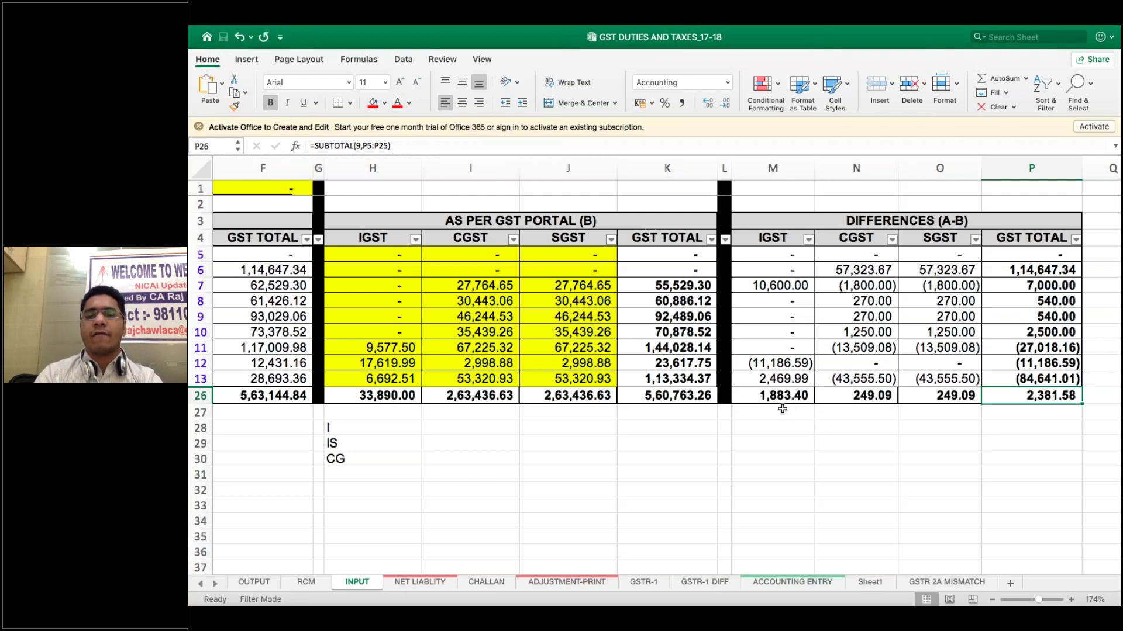
Return to the INWARD sheet of the RECO. & DATA FLOW workbook and examine the table 13, 12 and 8A amounts.
{"action": "left_click", "coordinate": [206, 38]}
{"action": "double_click", "coordinate": [304, 124]}
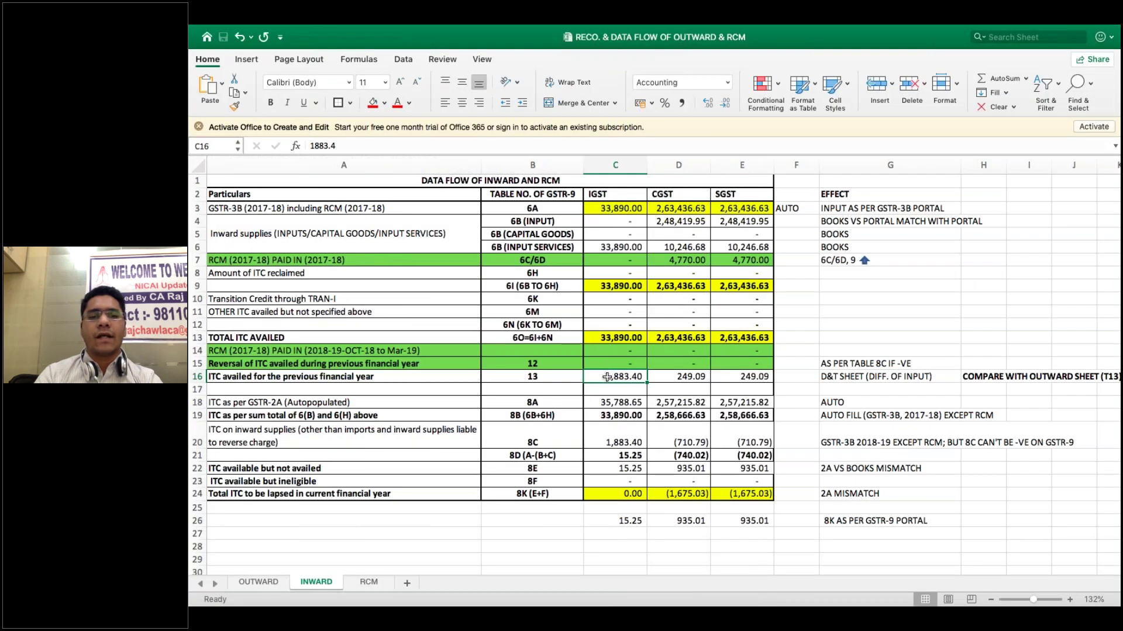
{"action": "left_click_drag", "start_coordinate": [644, 382], "coordinate": [730, 378]}
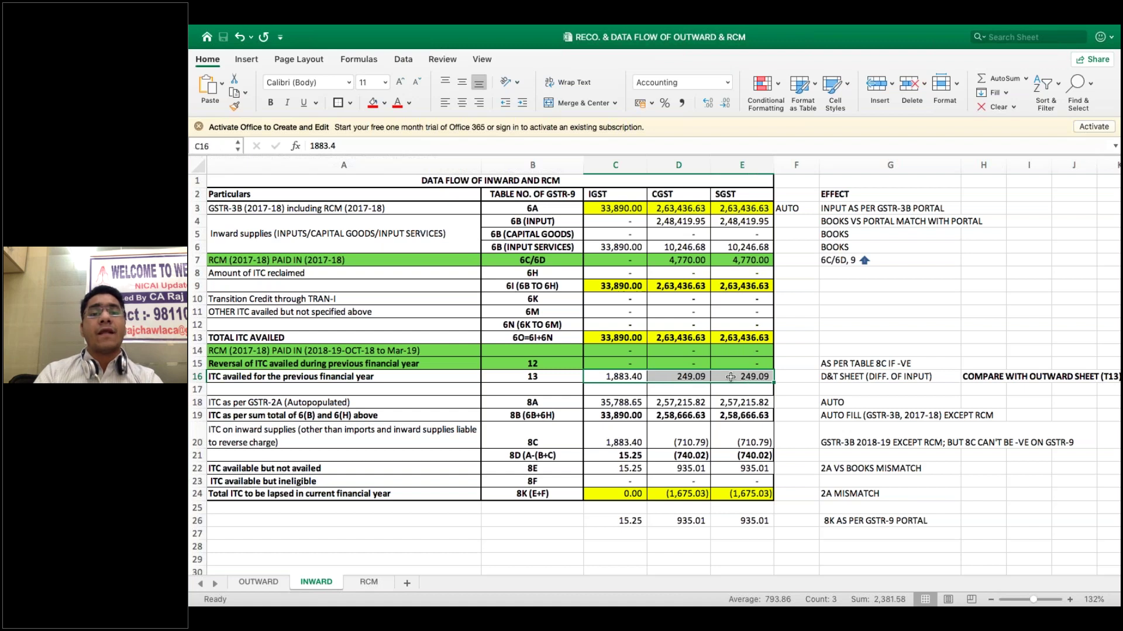
{"action": "left_click", "coordinate": [635, 363]}
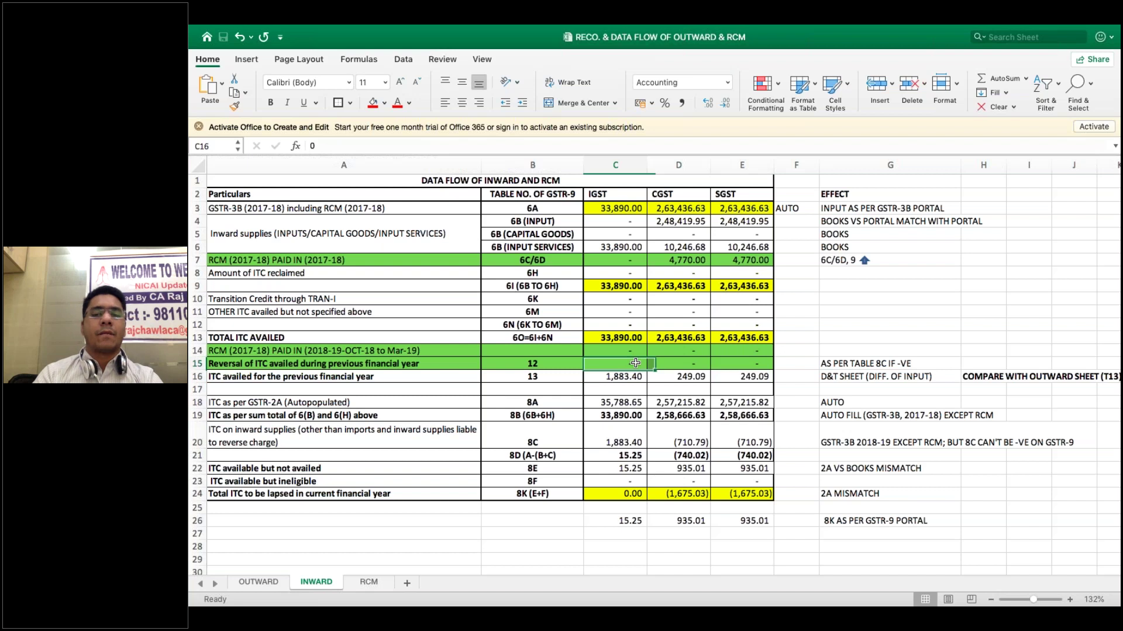
{"action": "left_click", "coordinate": [621, 399]}
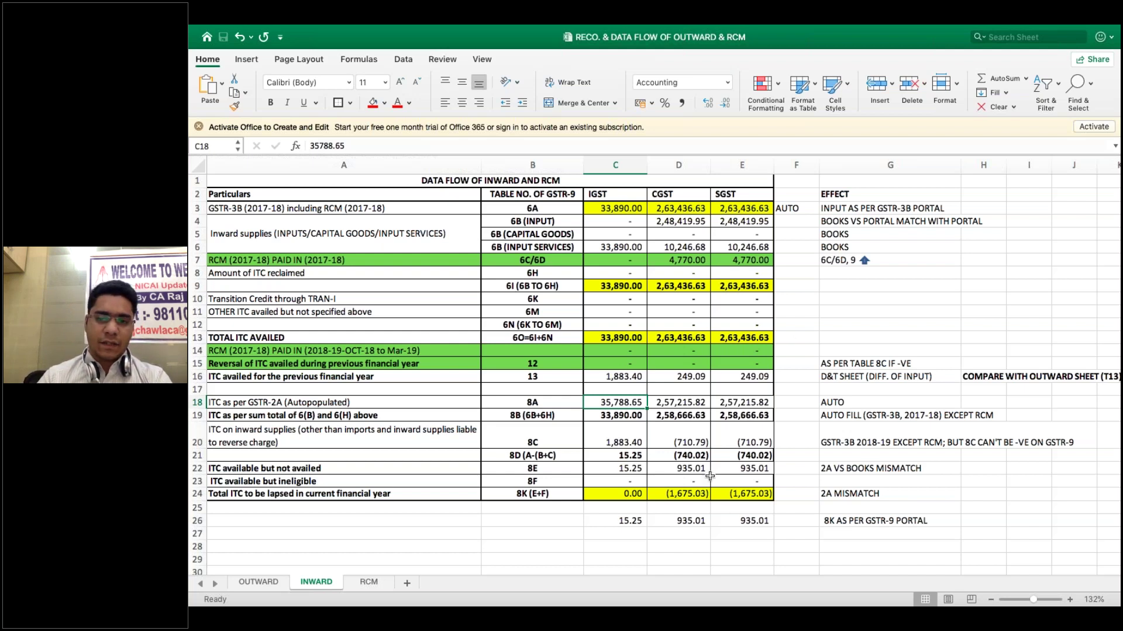
Inspect the formulas behind the 8C IGST and CGST amounts and the 8E CGST amount.
{"action": "left_click", "coordinate": [623, 437]}
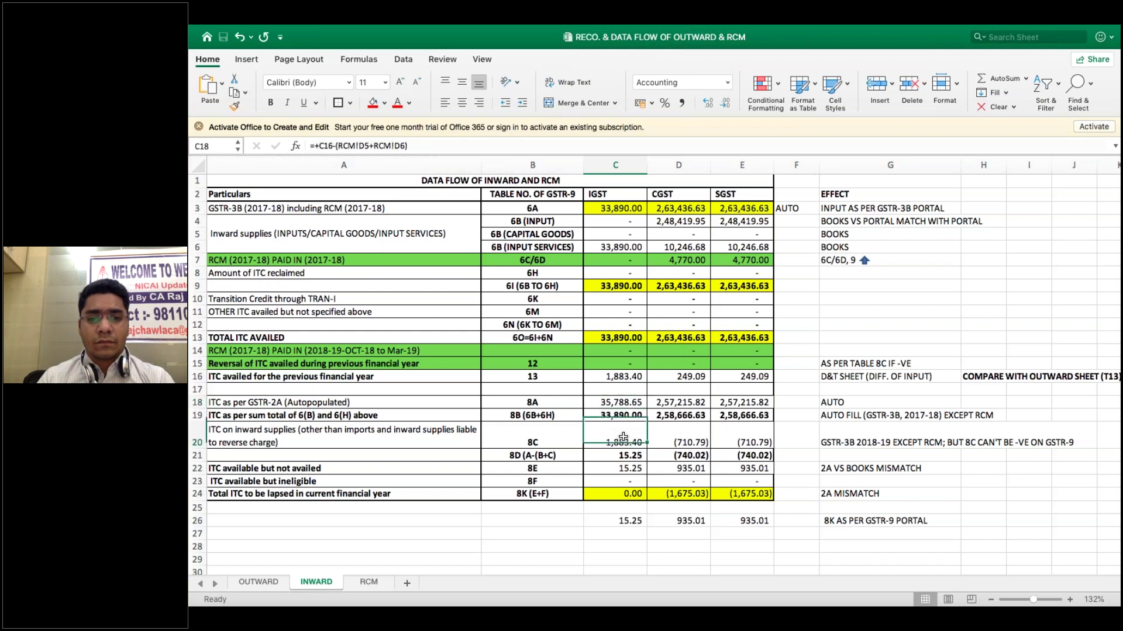
{"action": "left_click", "coordinate": [681, 436]}
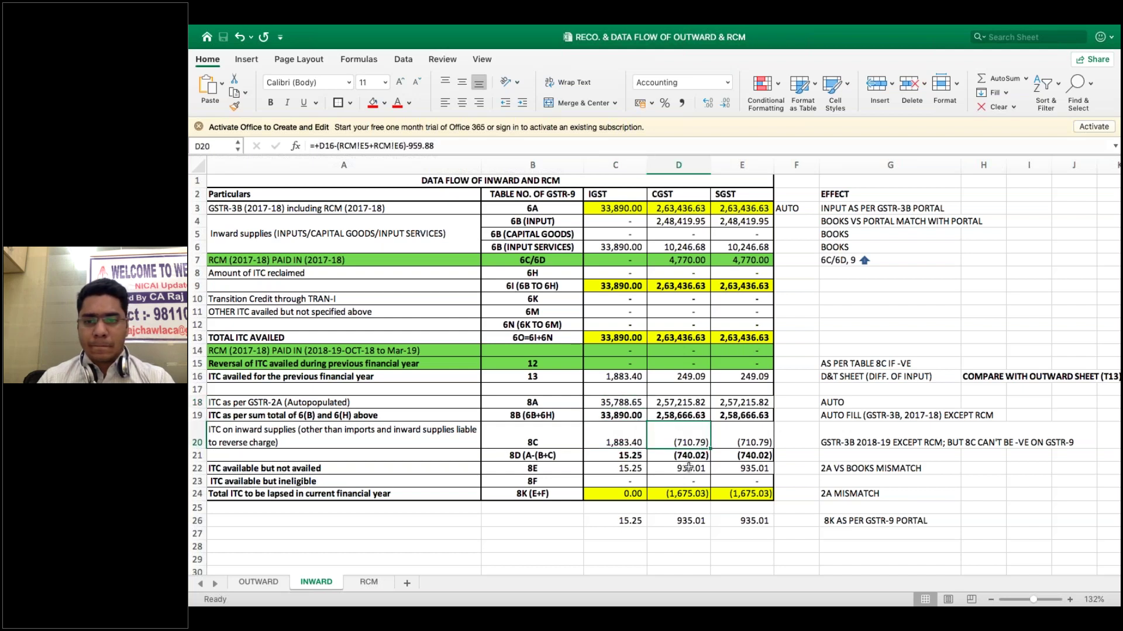
{"action": "left_click", "coordinate": [689, 467]}
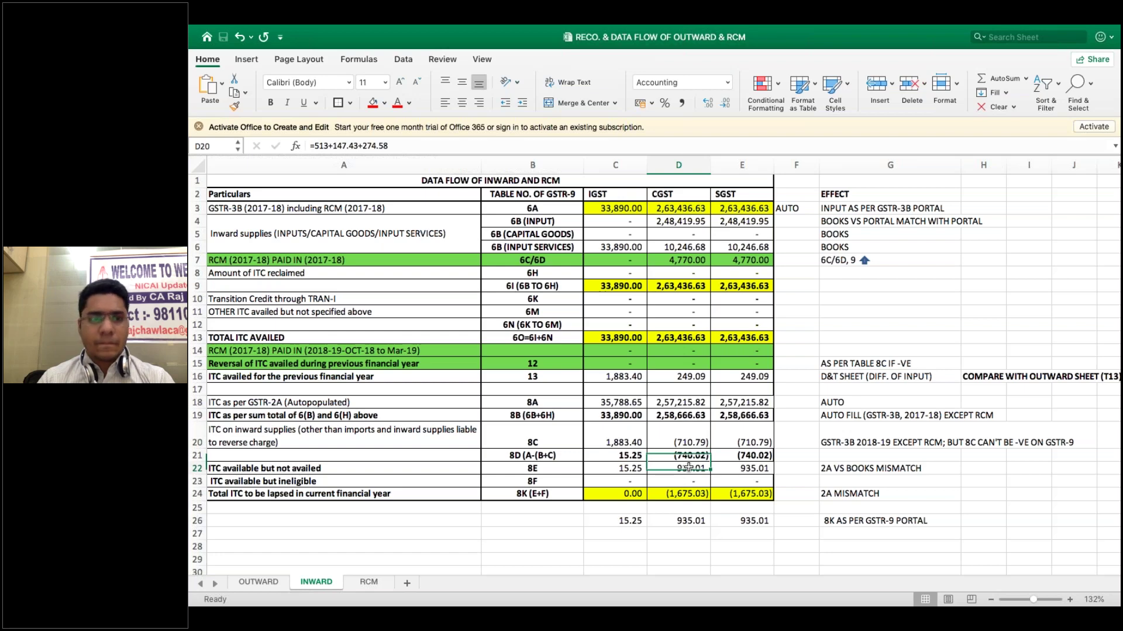
{"action": "key", "text": "Up"}
{"action": "key", "text": "Up"}
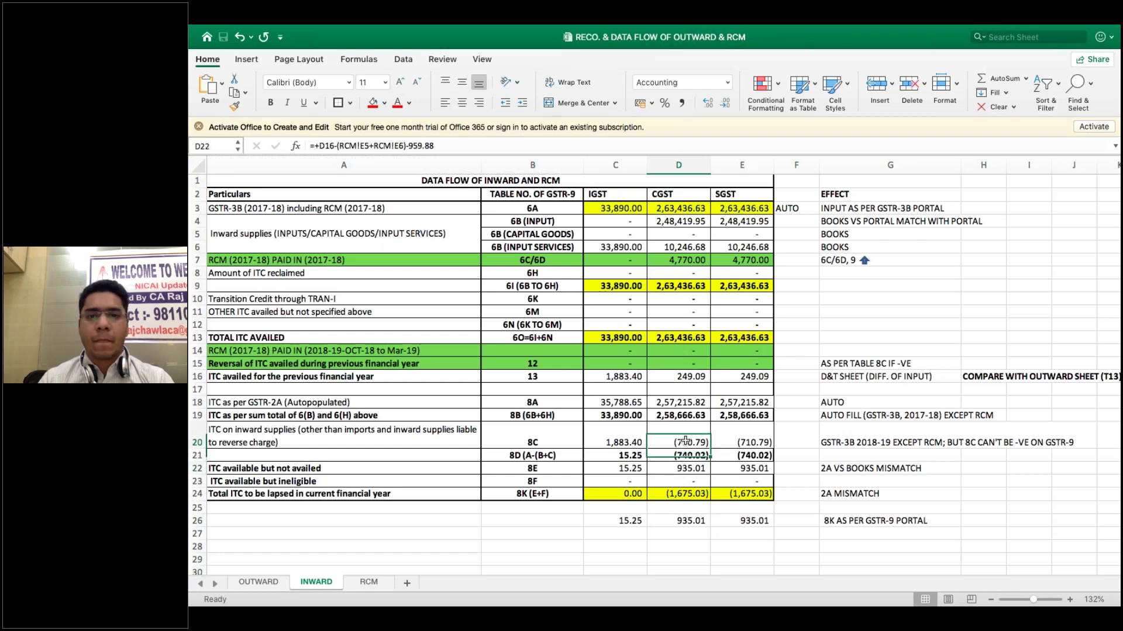
Switch to the RCM sheet and check the turnover and tax amounts of the paid and not-paid 2017-18 RCM rows.
{"action": "key", "text": "ctrl+Page_Down"}
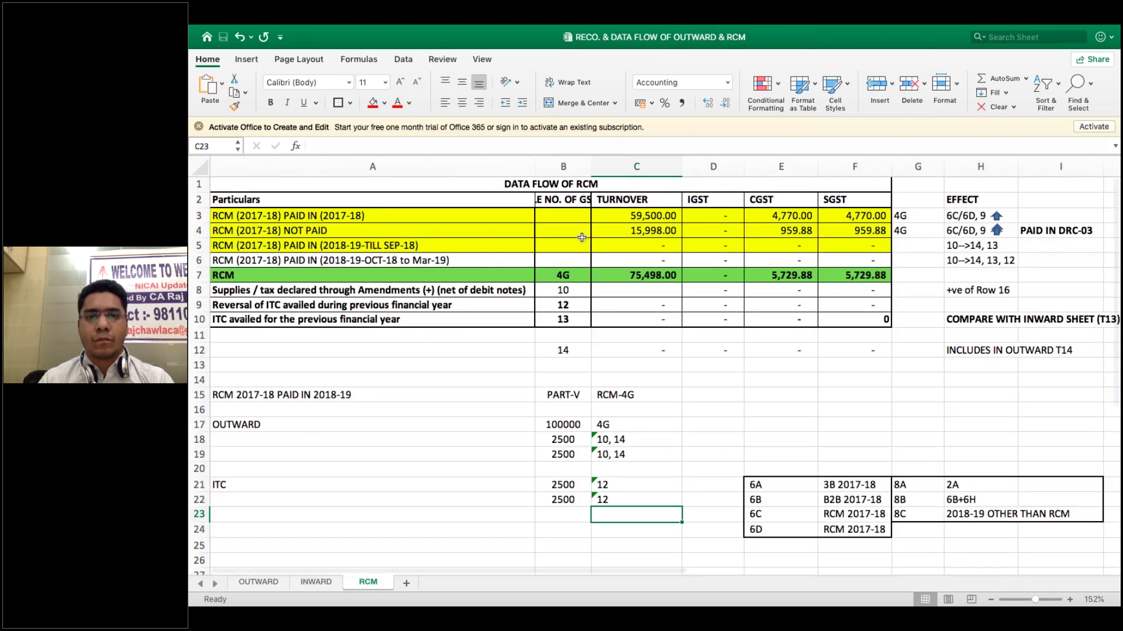
{"action": "left_click", "coordinate": [792, 232]}
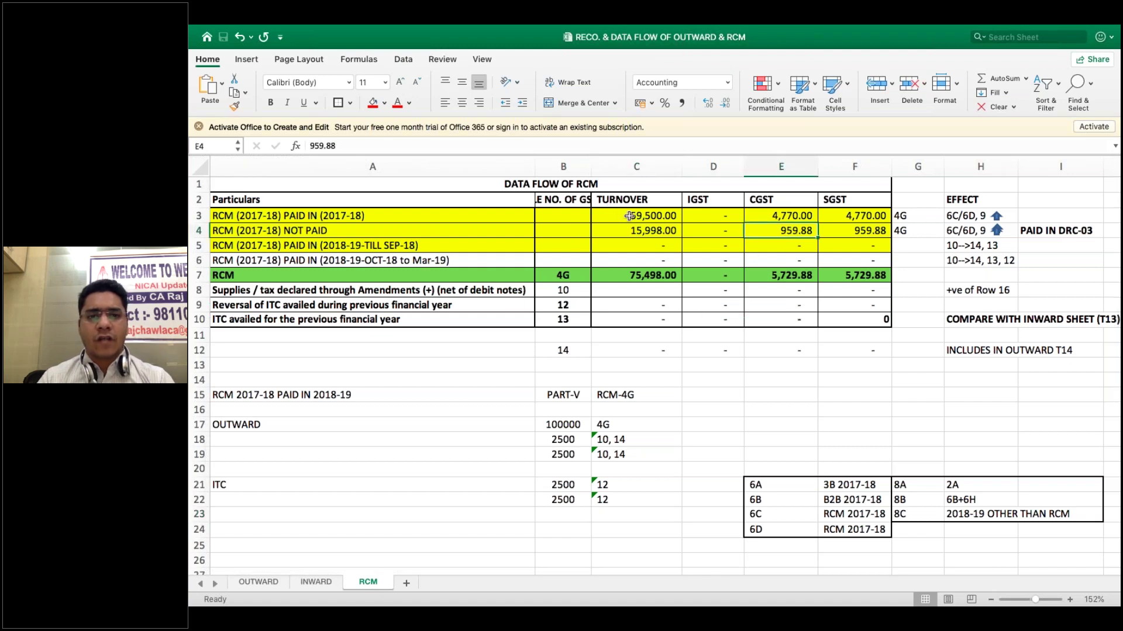
{"action": "left_click_drag", "start_coordinate": [629, 216], "coordinate": [845, 213]}
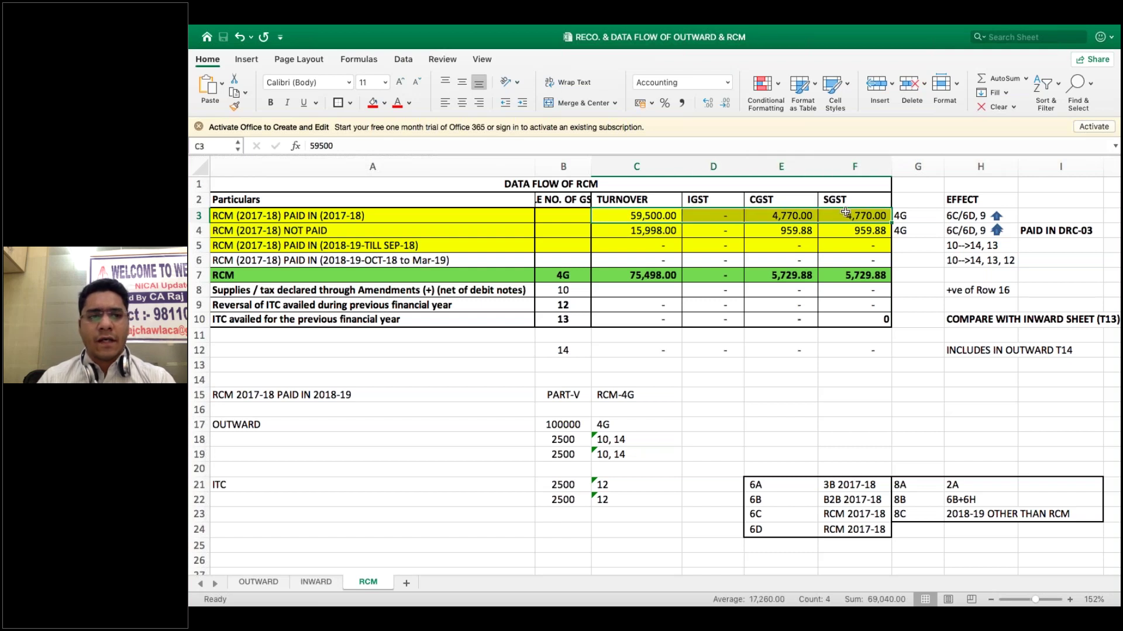
{"action": "left_click", "coordinate": [648, 230]}
{"action": "left_click_drag", "start_coordinate": [648, 230], "coordinate": [838, 232]}
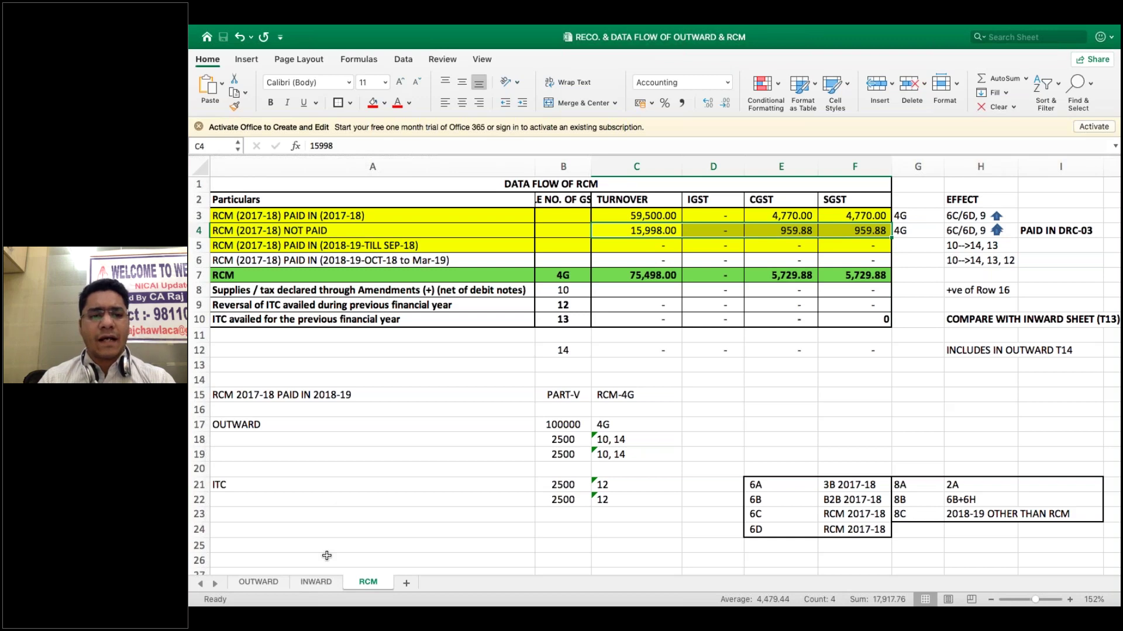
View the OUTWARD sheet's turnover and DRC-03 figures and return to the INWARD sheet's 8C row.
{"action": "left_click", "coordinate": [315, 583]}
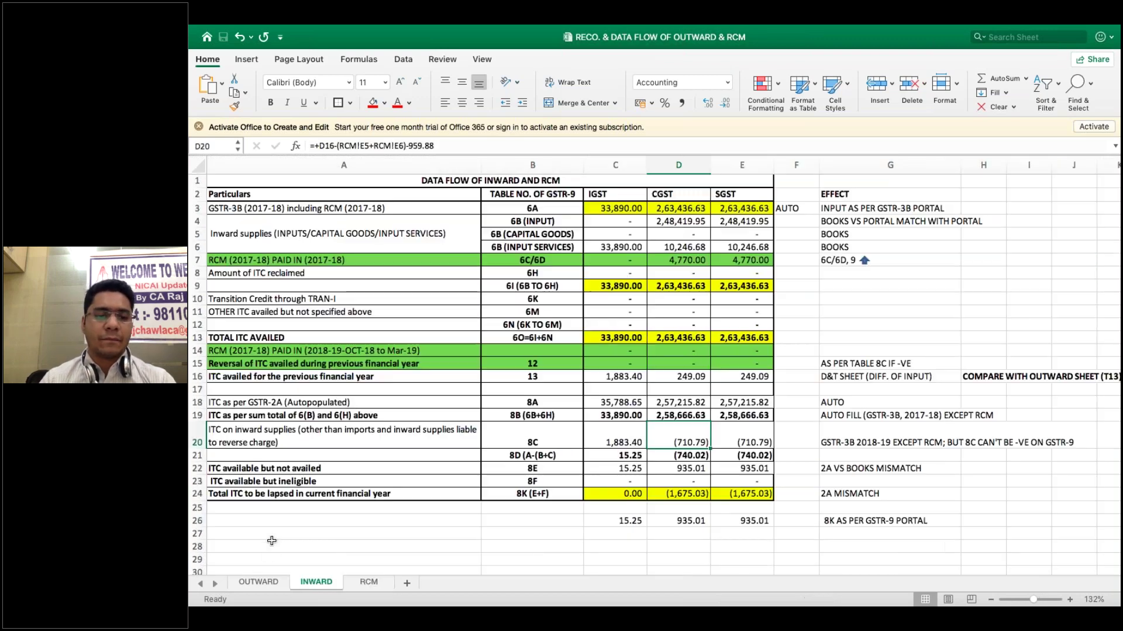
{"action": "left_click", "coordinate": [257, 581]}
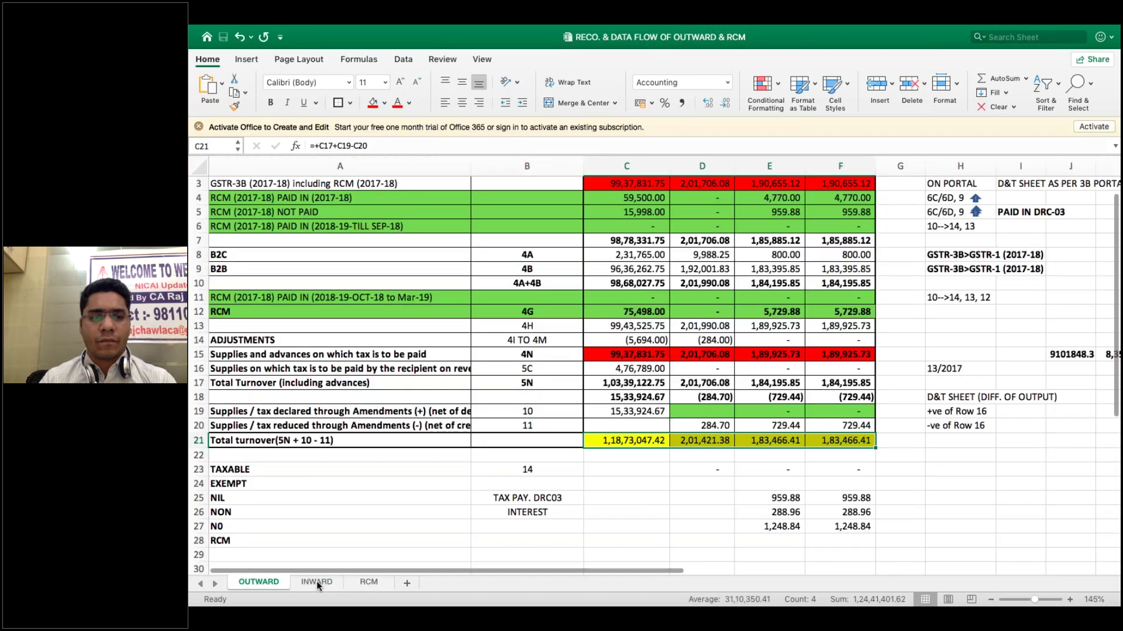
{"action": "left_click", "coordinate": [317, 582]}
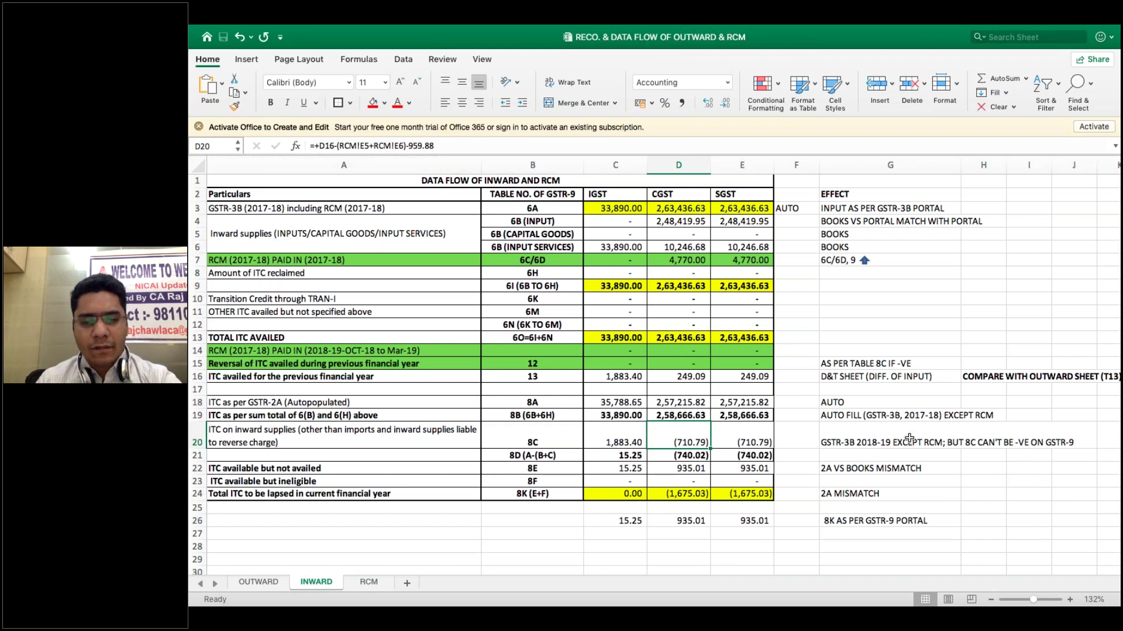
Inspect the formulas behind the CGST and IGST amounts in the 8C row.
{"action": "key", "text": "F2"}
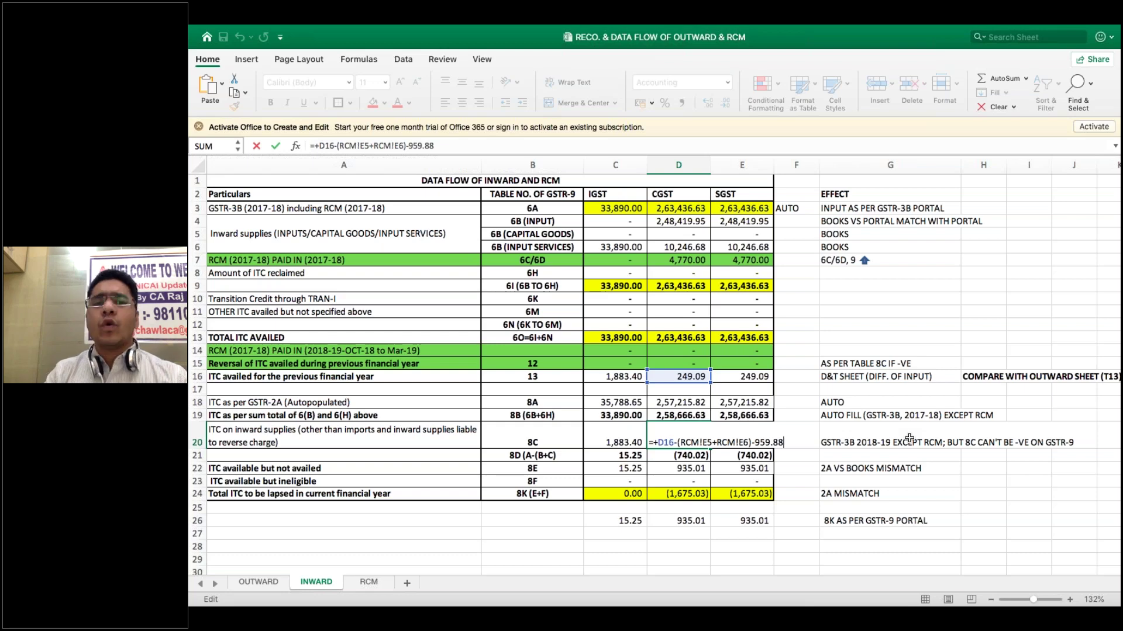
{"action": "key", "text": "Return"}
{"action": "key", "text": "Left"}
{"action": "key", "text": "Up"}
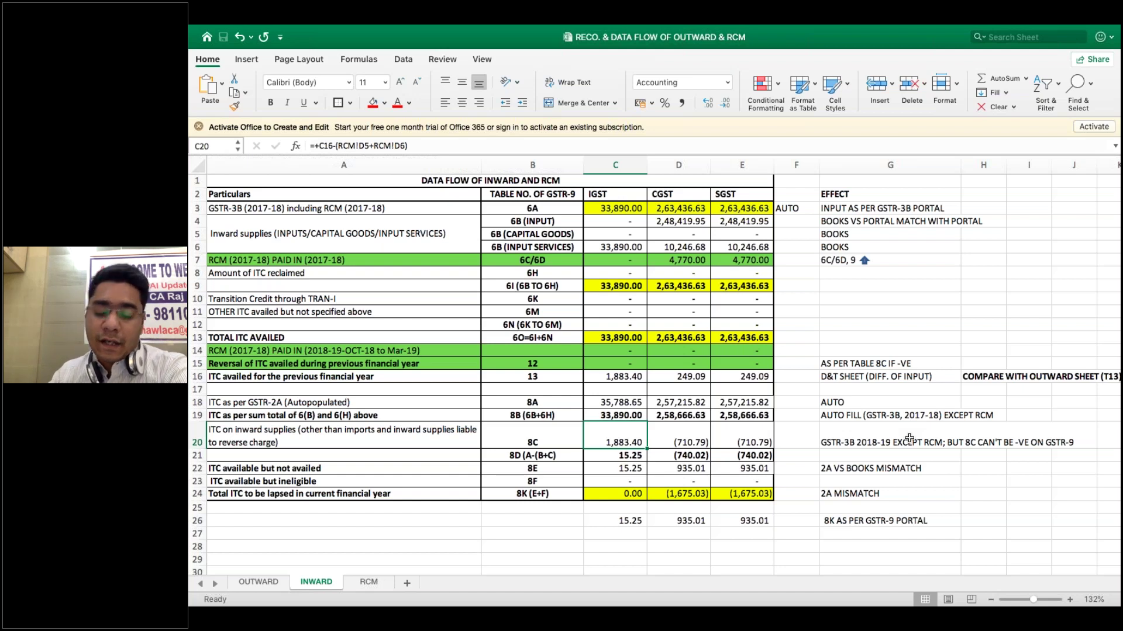
{"action": "key", "text": "Left"}
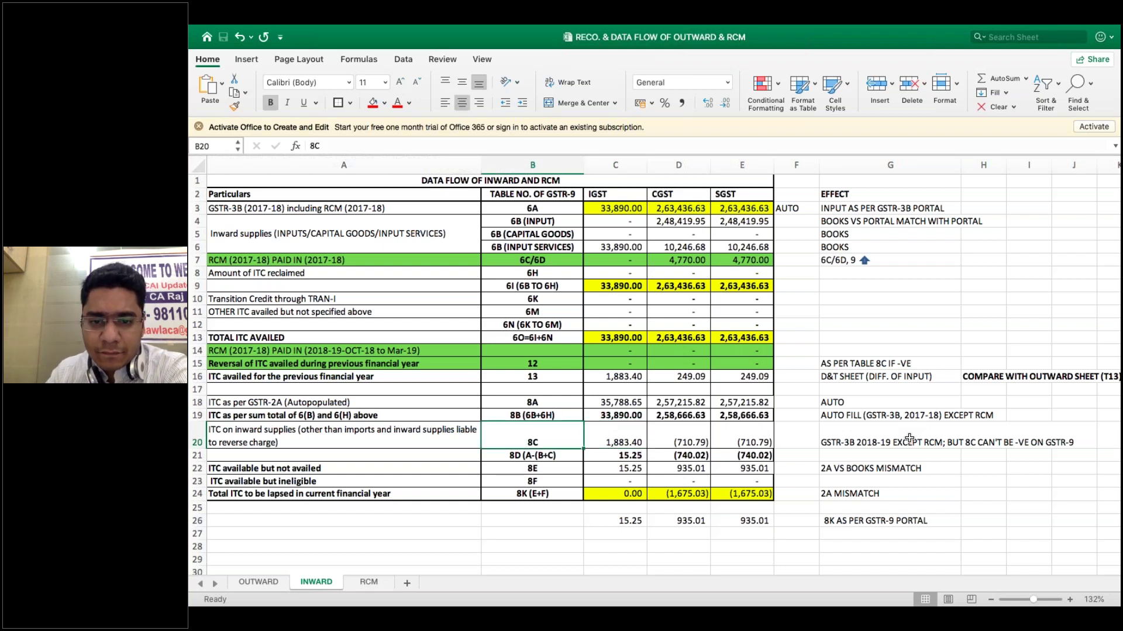
Examine the IGST, CGST and SGST amounts of the 8E row, ITC available but not availed.
{"action": "key", "text": "Right"}
{"action": "key", "text": "Down"}
{"action": "key", "text": "Down"}
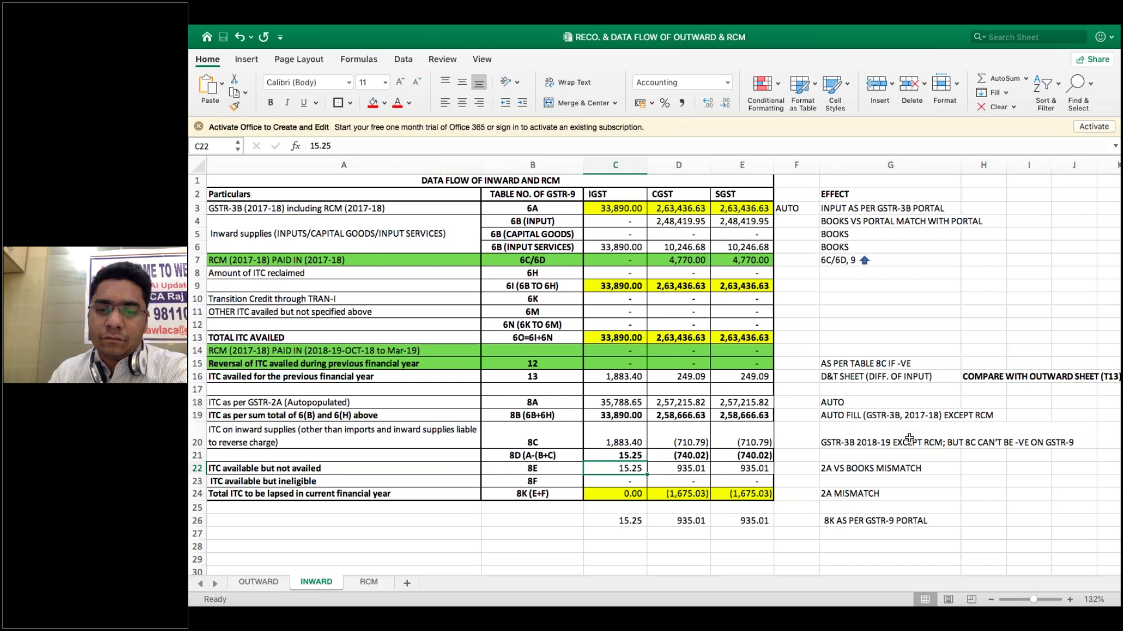
{"action": "key", "text": "Right"}
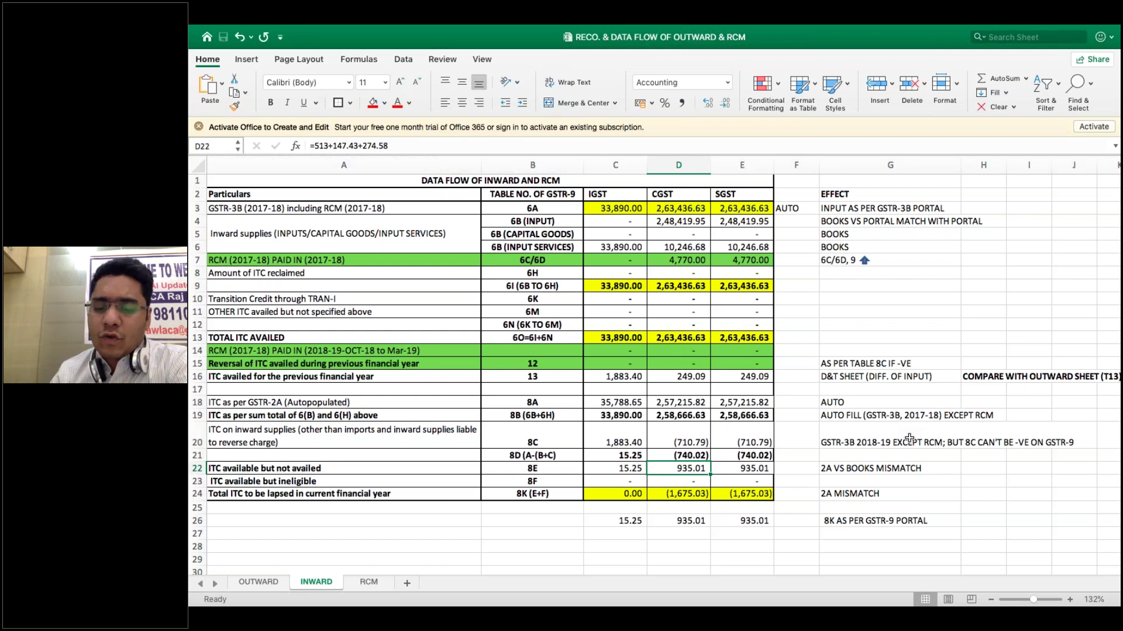
{"action": "key", "text": "Left"}
{"action": "key", "text": "Right"}
{"action": "key", "text": "Right"}
{"action": "key", "text": "Left"}
{"action": "key", "text": "Left"}
Check the 8F row and the 8K lapsed-ITC formulas across to the row's effect note.
{"action": "key", "text": "Down"}
{"action": "key", "text": "Down"}
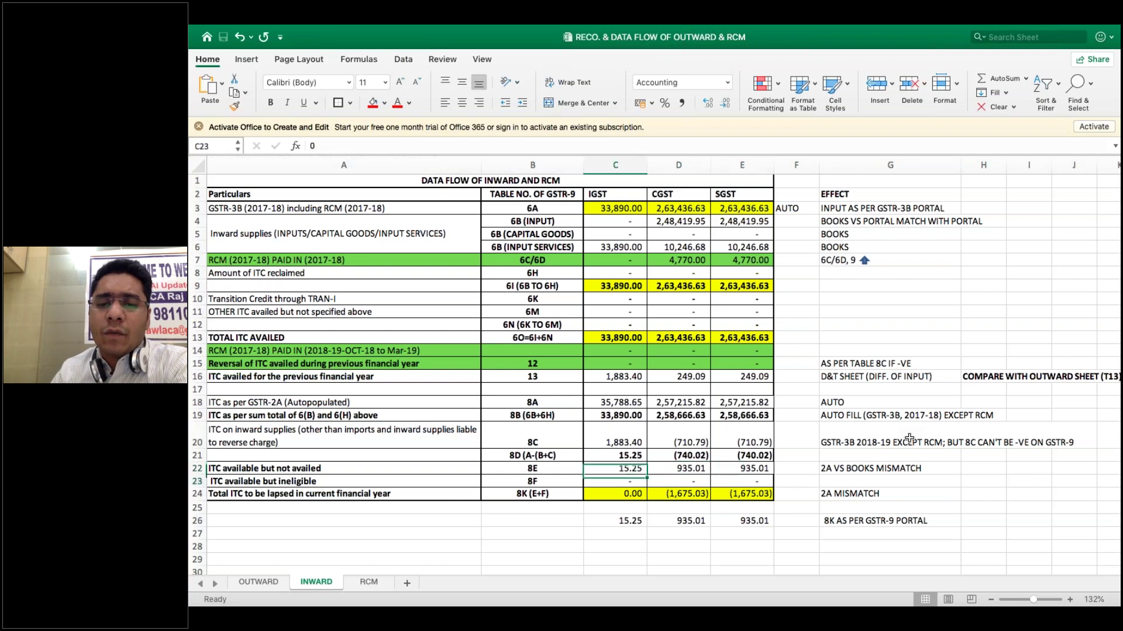
{"action": "key", "text": "Right"}
{"action": "key", "text": "Right"}
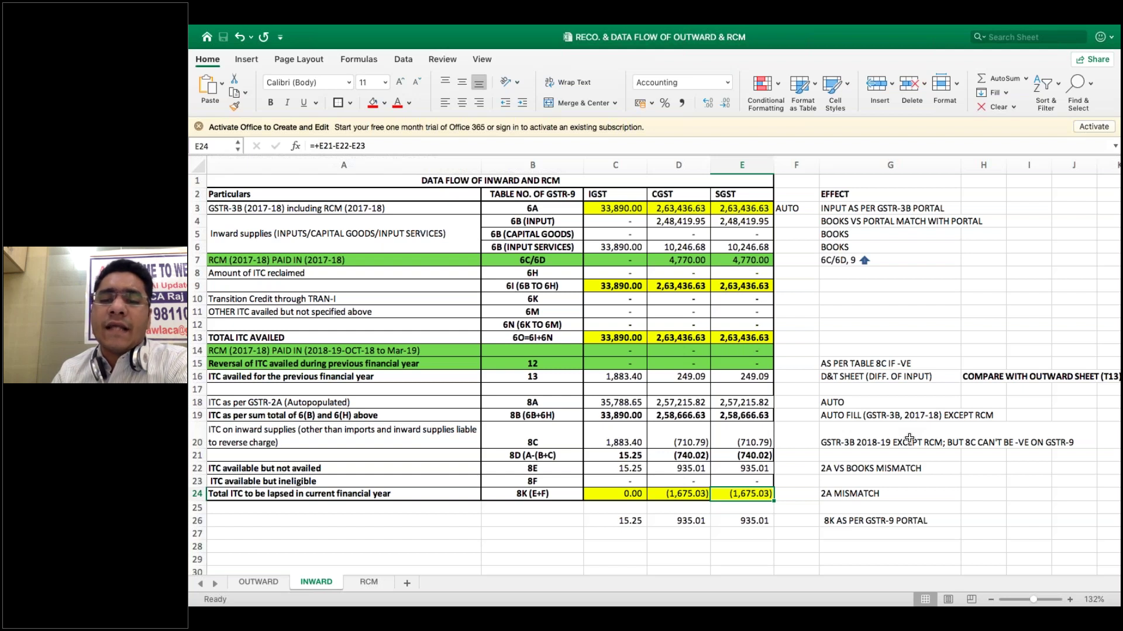
{"action": "key", "text": "Right"}
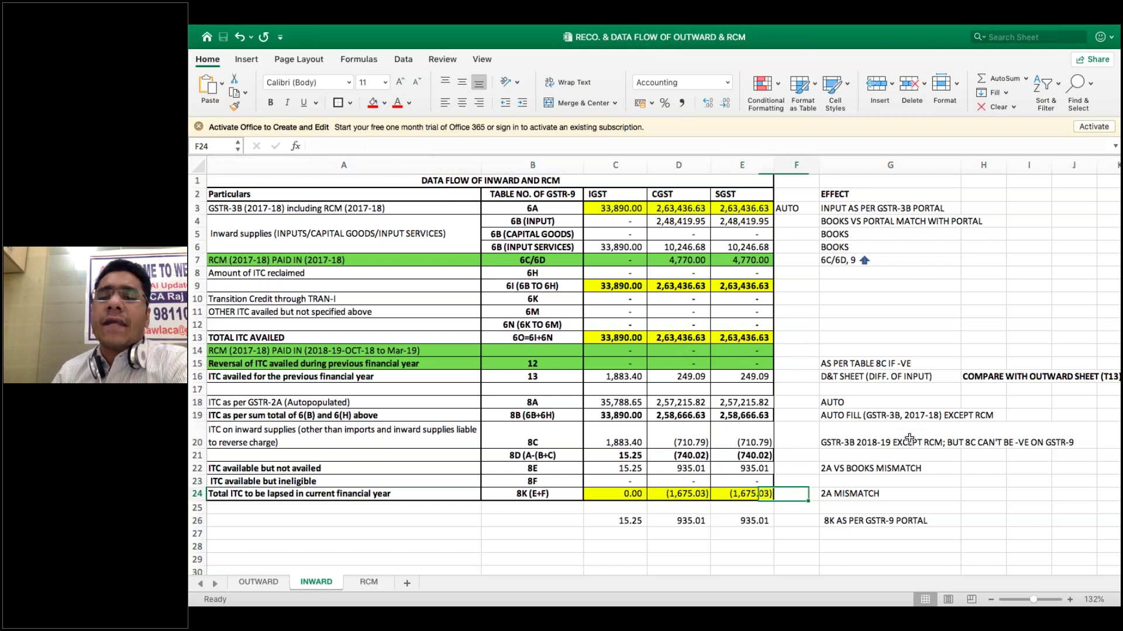
{"action": "key", "text": "Right"}
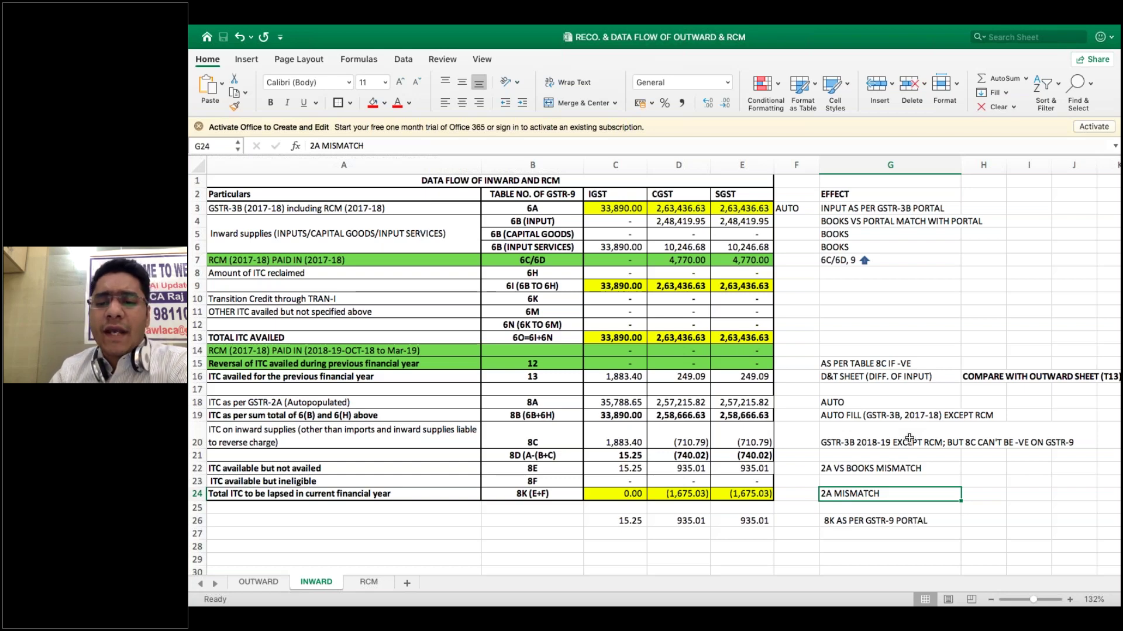
View the row for 8K as per the GSTR-9 portal and inspect its SGST formula.
{"action": "key", "text": "Down"}
{"action": "key", "text": "Down"}
{"action": "key", "text": "Left"}
{"action": "key", "text": "Left"}
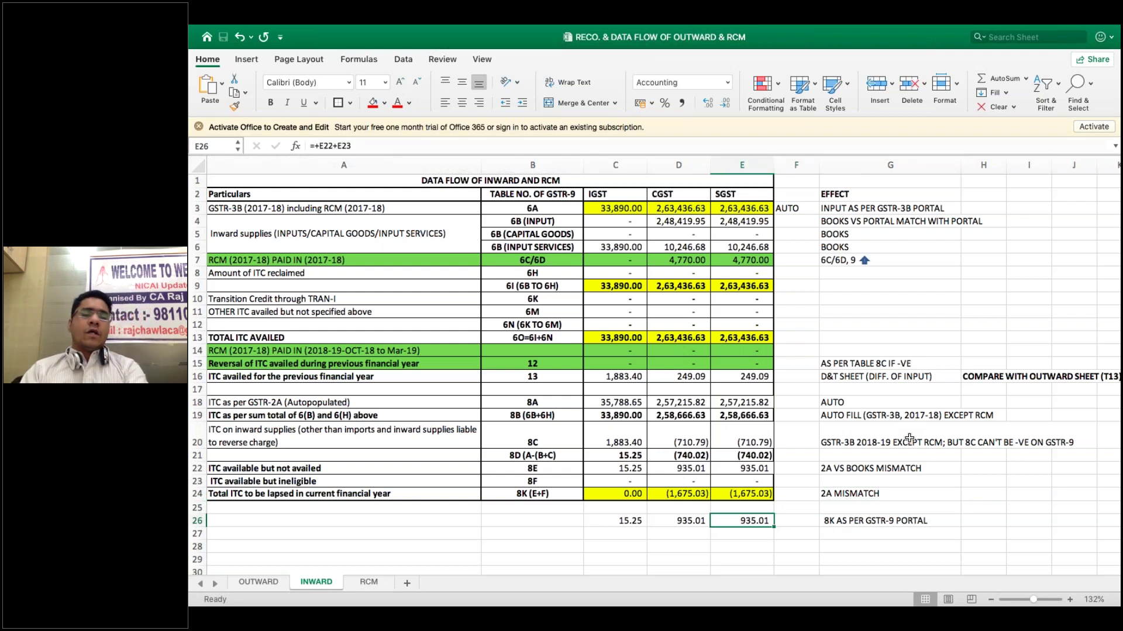